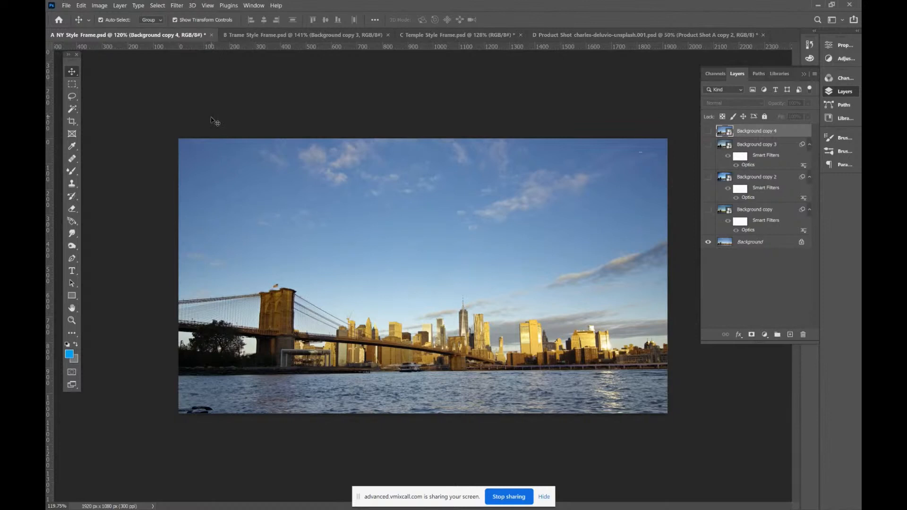
Look over the Trame and Temple style frame documents and return to NY Style Frame.psd
{"action": "left_click", "coordinate": [258, 36]}
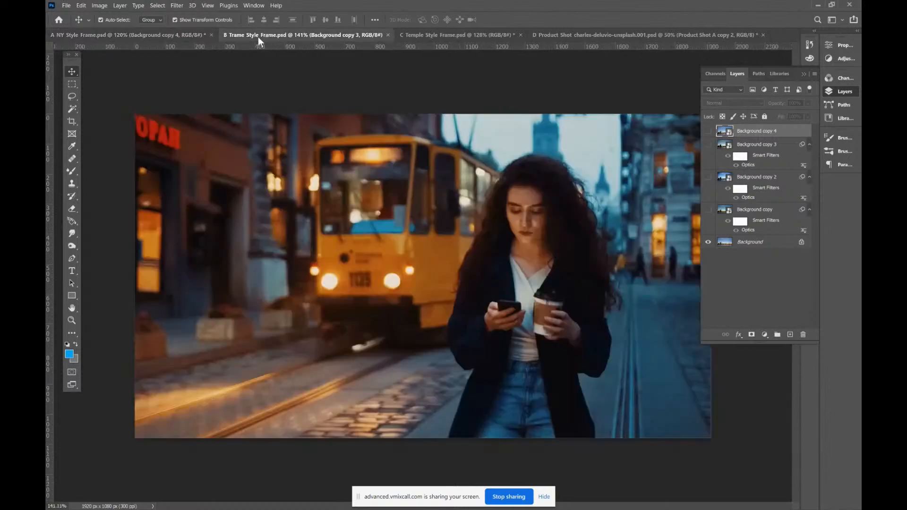
{"action": "left_click", "coordinate": [443, 36]}
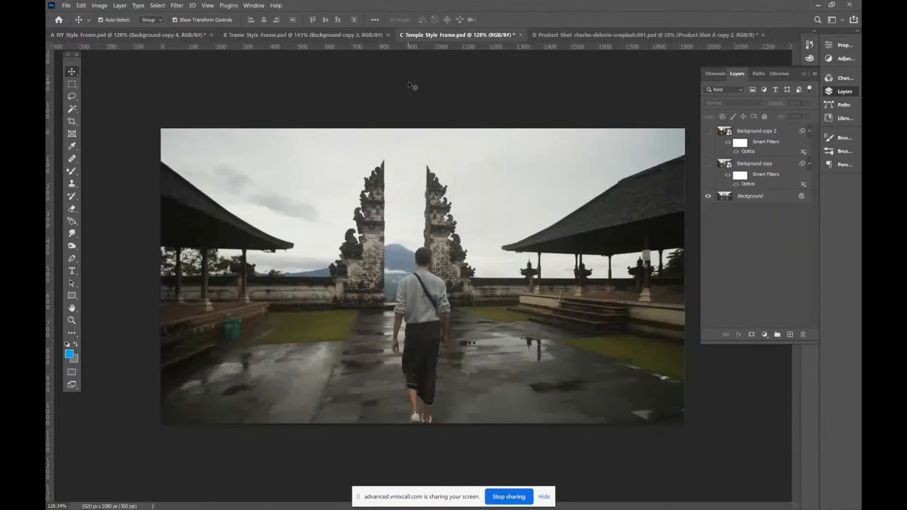
{"action": "left_click", "coordinate": [139, 37]}
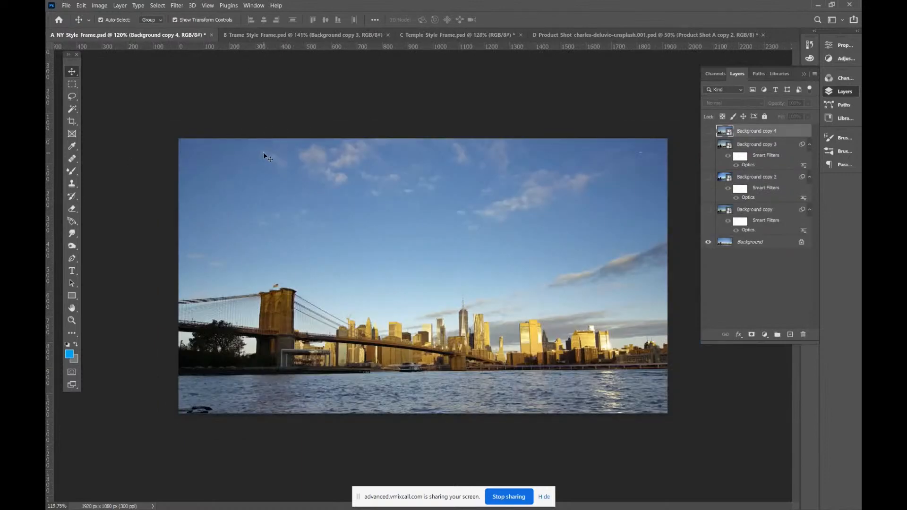
Show the Background copy and Background copy 2 layers, previewing Background copy 3 before hiding it again
{"action": "left_click", "coordinate": [710, 212]}
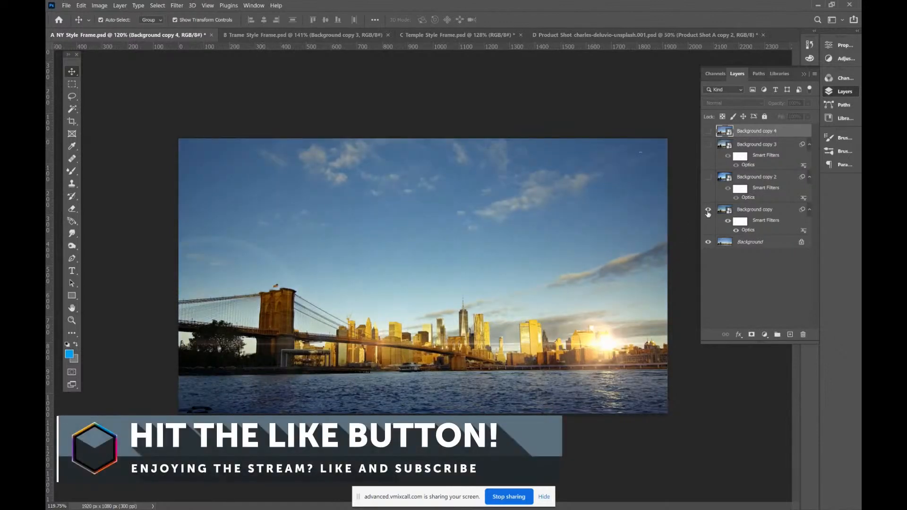
{"action": "left_click", "coordinate": [710, 211]}
{"action": "left_click", "coordinate": [709, 210]}
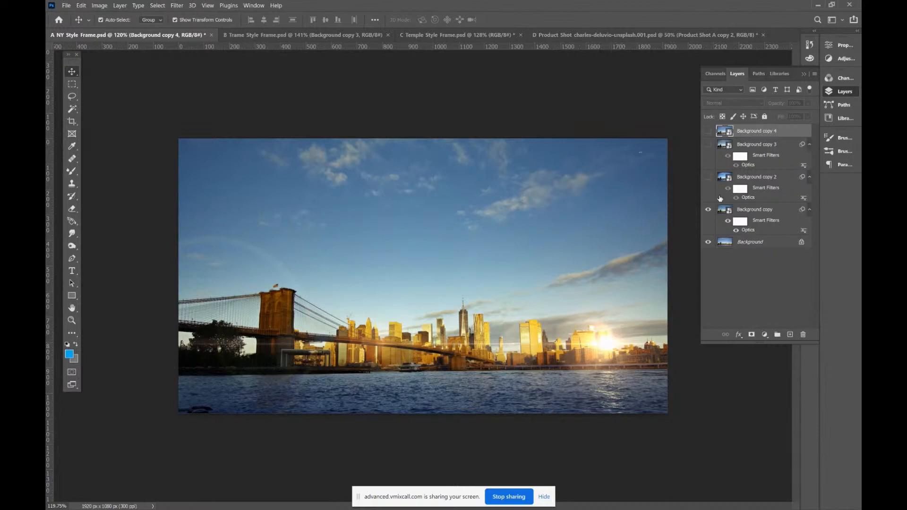
{"action": "left_click", "coordinate": [708, 177]}
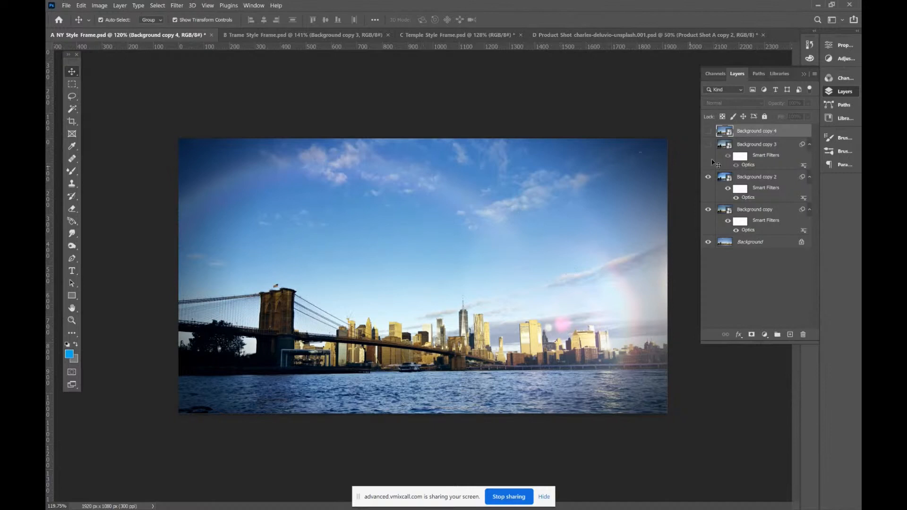
{"action": "left_click", "coordinate": [707, 145]}
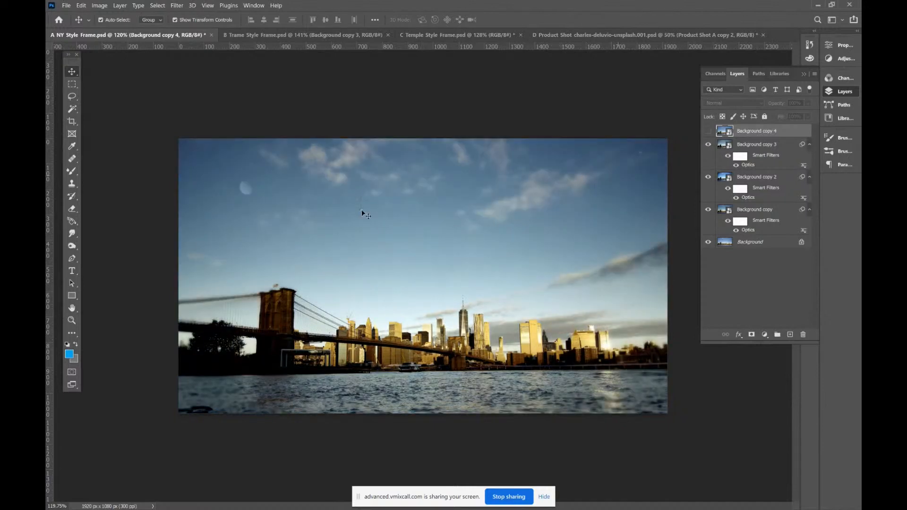
{"action": "left_click", "coordinate": [708, 145]}
Make the Background copy 4 layer visible and convert it to a smart object
{"action": "left_click", "coordinate": [708, 131]}
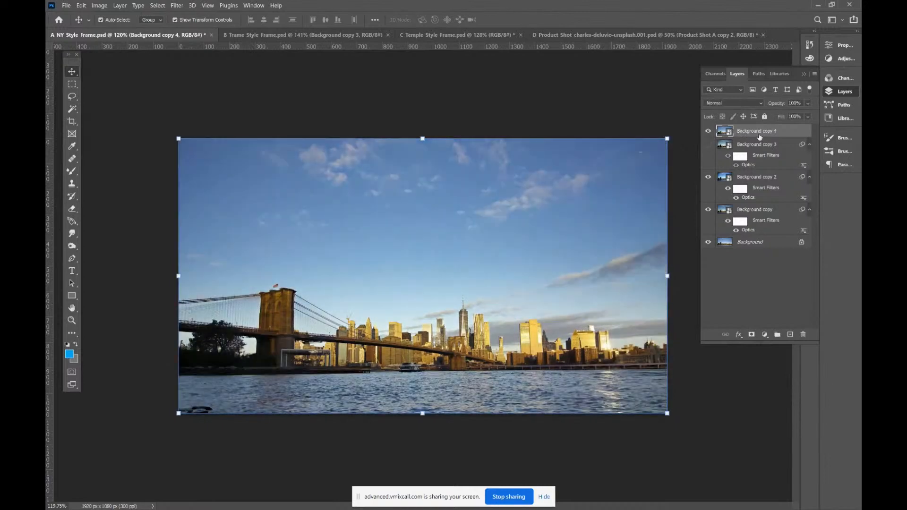
{"action": "right_click", "coordinate": [742, 134]}
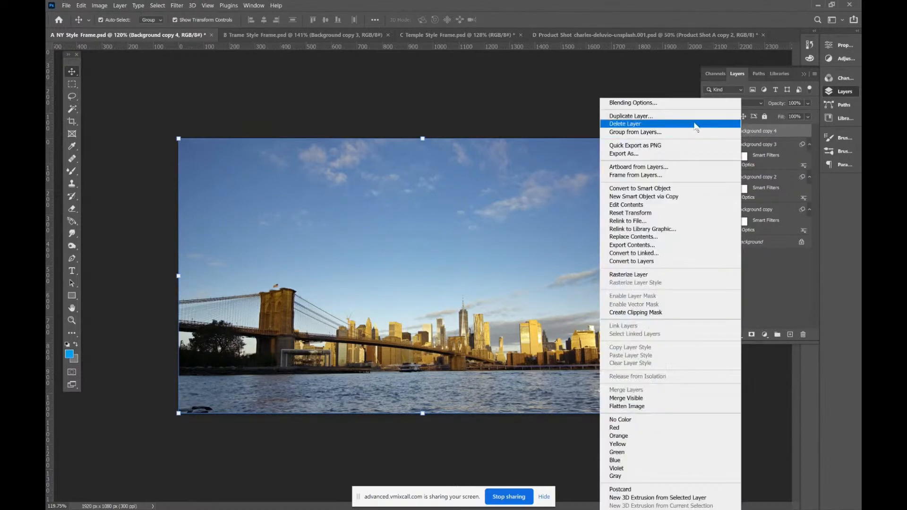
{"action": "left_click", "coordinate": [662, 189]}
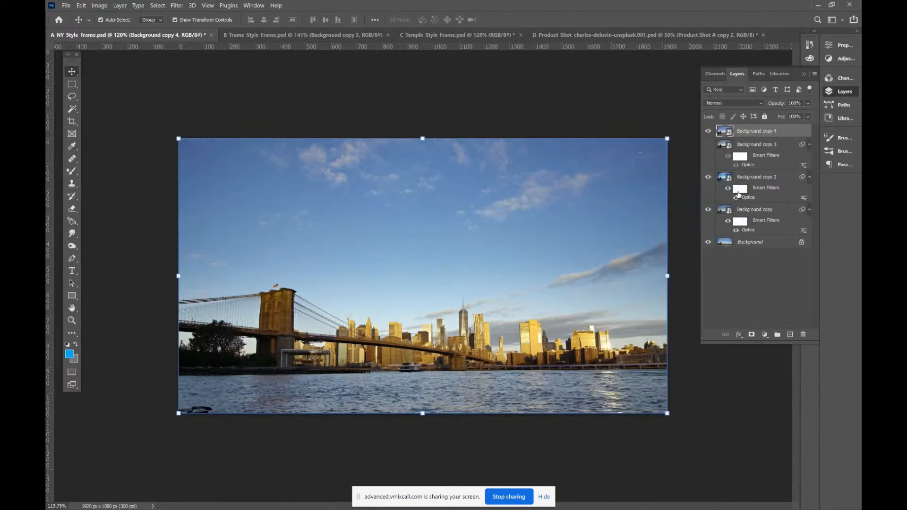
Open the Boris FX Optics filter on the Background copy 4 layer and reset its effect stack to the original image
{"action": "left_click", "coordinate": [179, 5]}
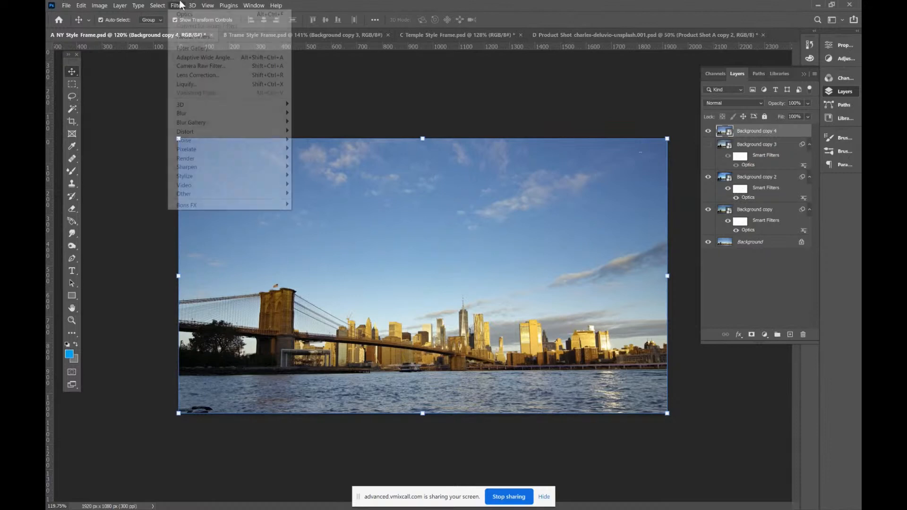
{"action": "mouse_move", "coordinate": [256, 210]}
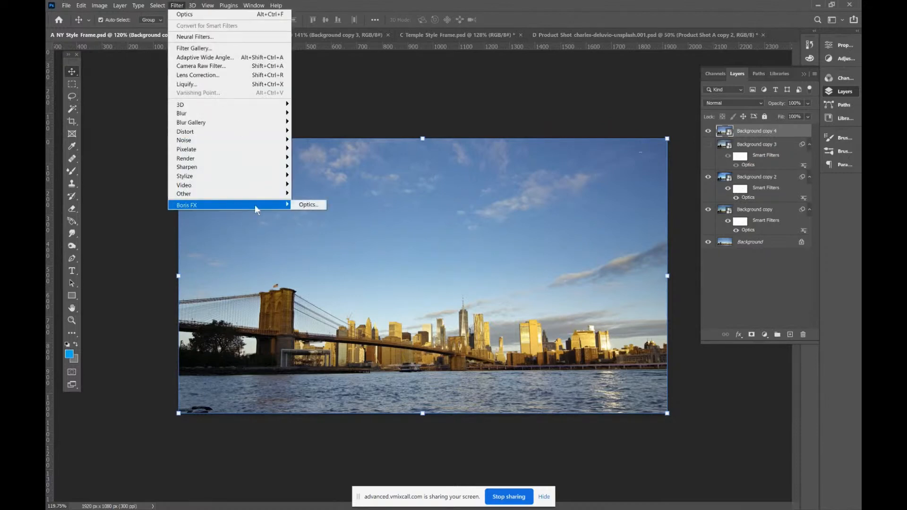
{"action": "left_click", "coordinate": [305, 206]}
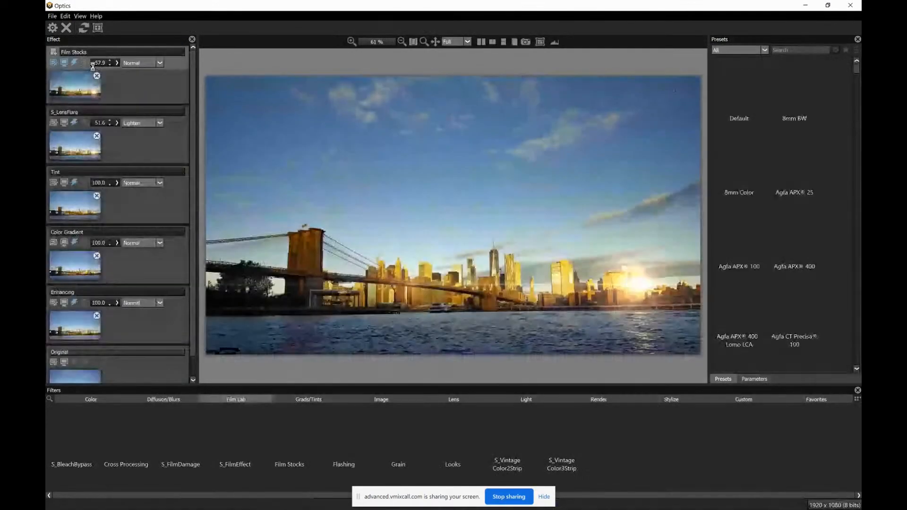
{"action": "left_click", "coordinate": [84, 28]}
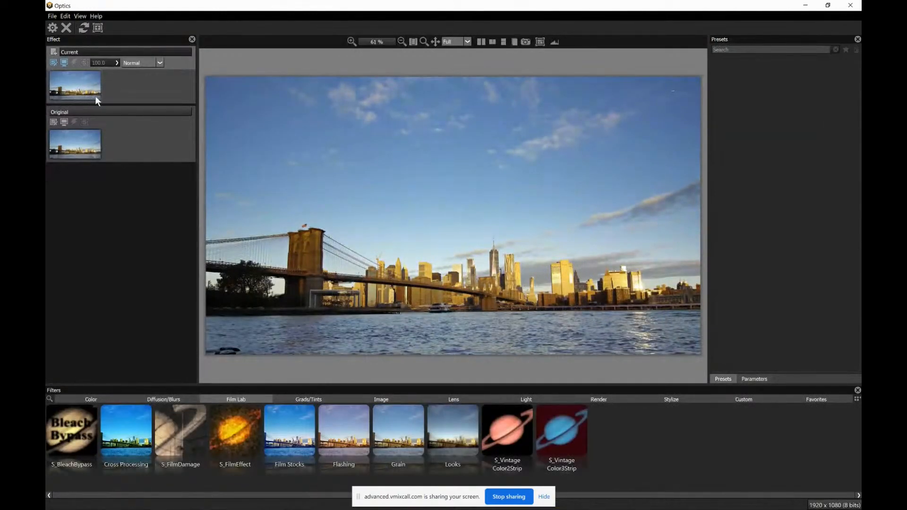
Examine the available filter categories from Color, Diffusion/Blurs and Film Lab through Grads/Tints, Image, Lens and Light, ending on Color
{"action": "left_click", "coordinate": [97, 401]}
{"action": "left_click", "coordinate": [177, 399]}
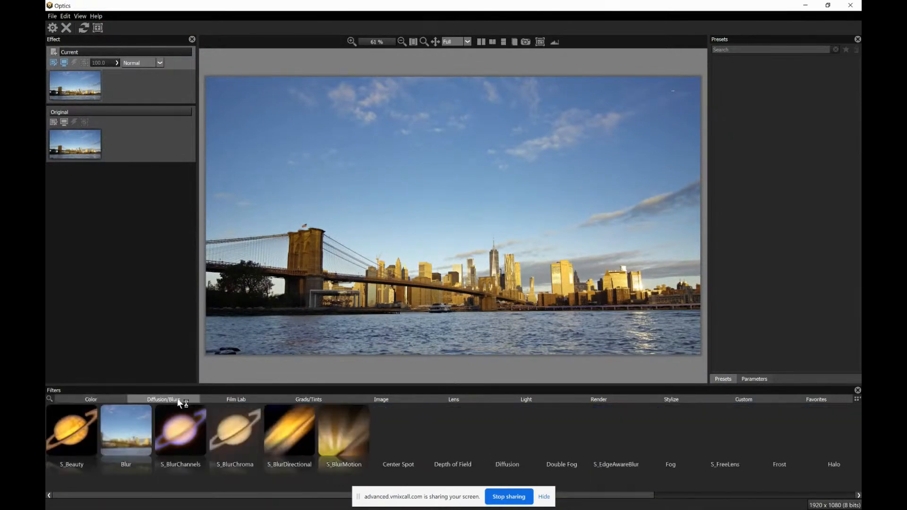
{"action": "left_click", "coordinate": [238, 401]}
{"action": "left_click", "coordinate": [319, 400]}
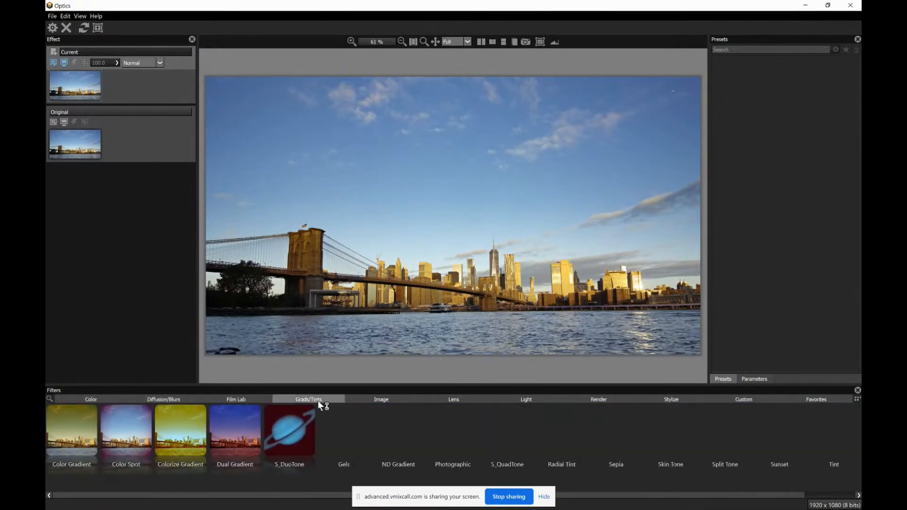
{"action": "left_click", "coordinate": [385, 401]}
{"action": "left_click", "coordinate": [455, 399]}
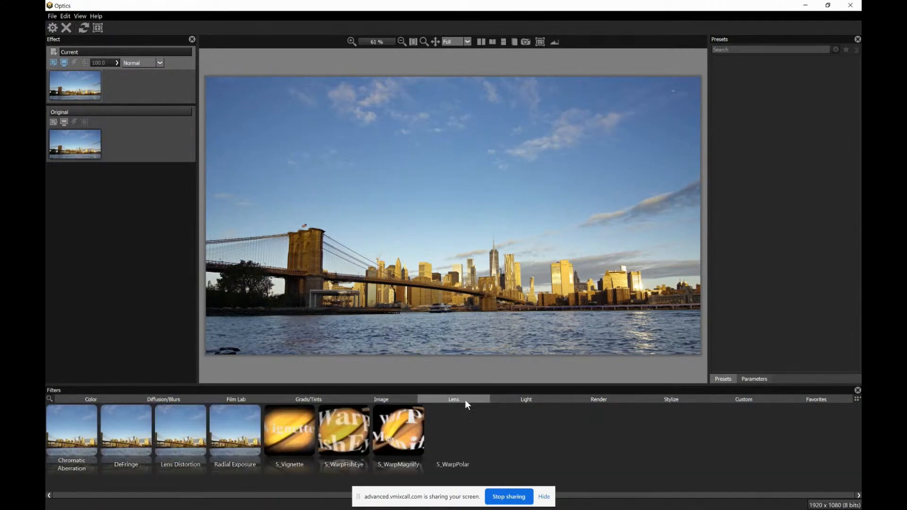
{"action": "left_click", "coordinate": [527, 401]}
{"action": "left_click", "coordinate": [86, 399]}
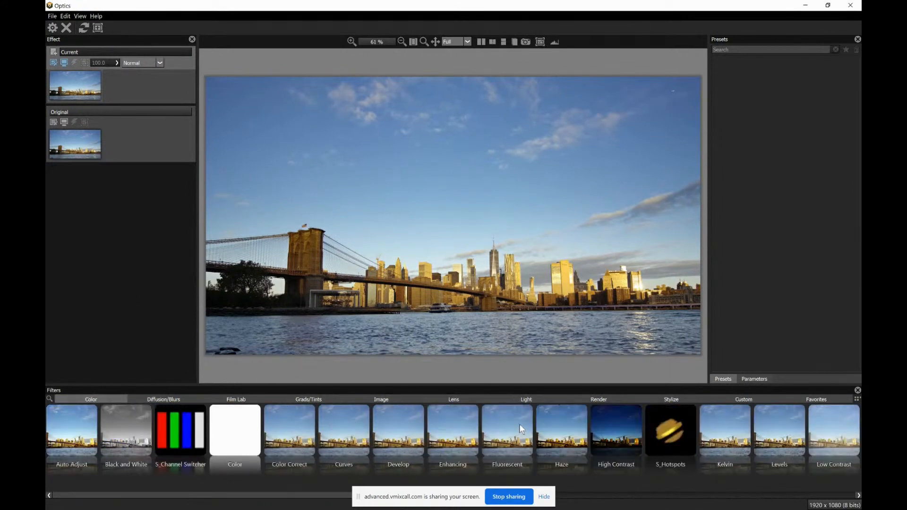
Try the Black and White filter, replace it with Color Correct, and slightly adjust the outer rings of the Master and Highlights color wheels
{"action": "left_click", "coordinate": [126, 440]}
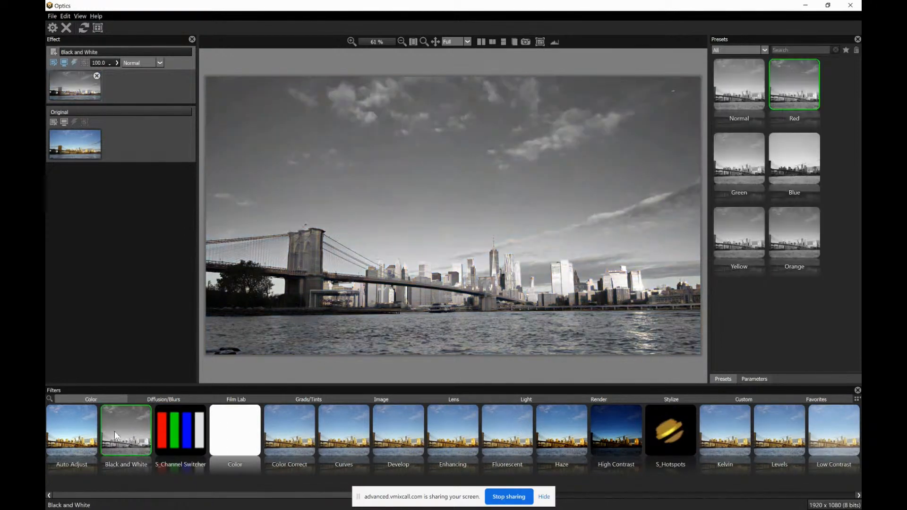
{"action": "left_click", "coordinate": [296, 432]}
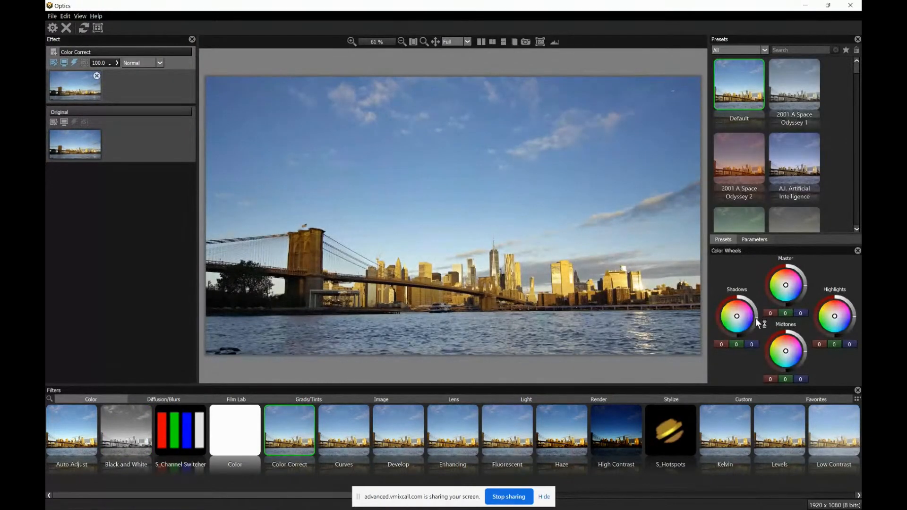
{"action": "left_click_drag", "start_coordinate": [806, 284], "coordinate": [805, 282]}
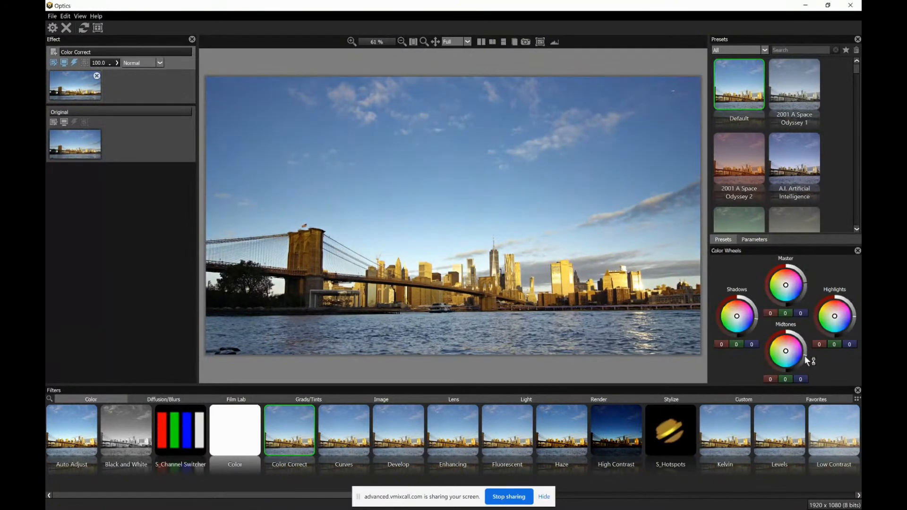
{"action": "left_click_drag", "start_coordinate": [853, 316], "coordinate": [853, 313]}
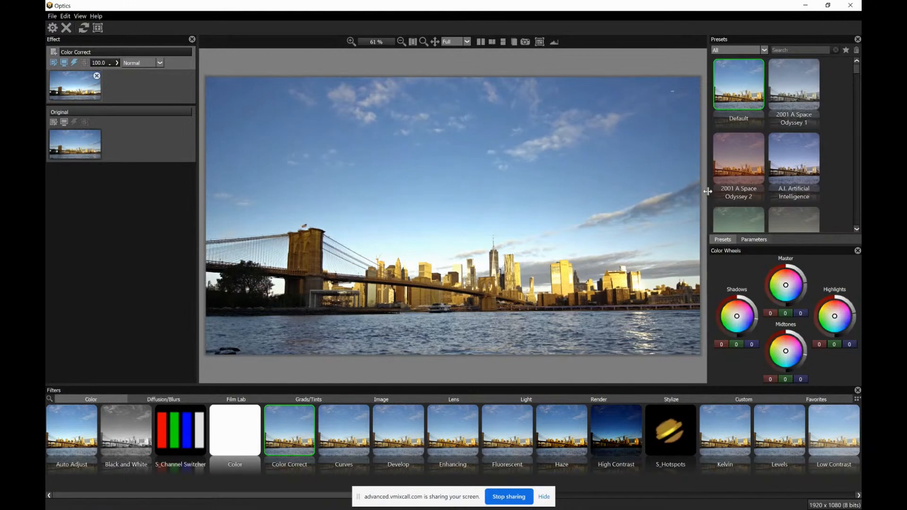
Widen the presets area and try Color Correct film looks such as Cleopatra, El Cid and Escape from New York 1, ending with Gone with the Wind
{"action": "left_click_drag", "start_coordinate": [709, 192], "coordinate": [562, 197]}
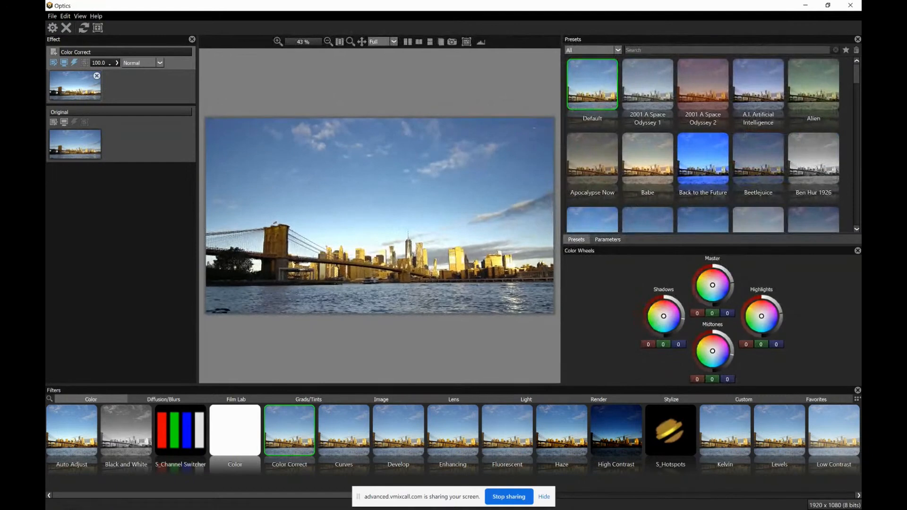
{"action": "scroll", "coordinate": [856, 94], "scroll_direction": "down", "scroll_amount": 3}
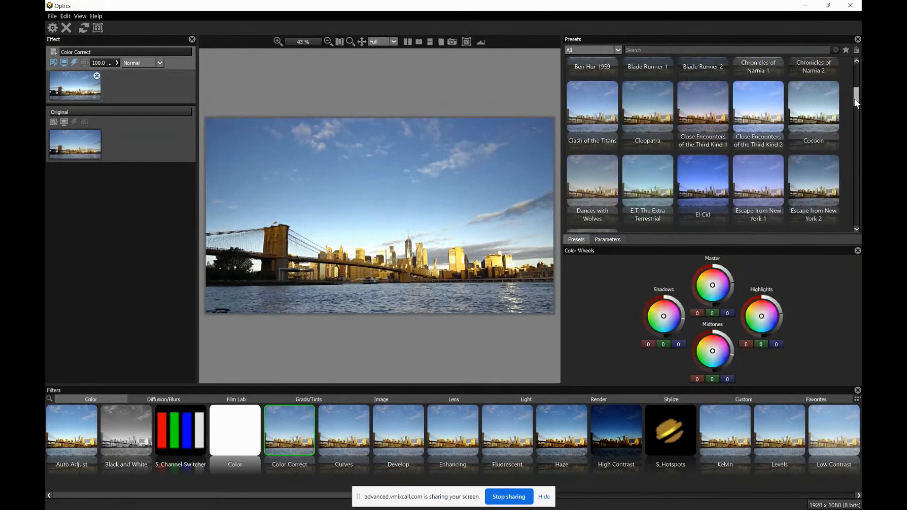
{"action": "left_click", "coordinate": [607, 100]}
{"action": "left_click", "coordinate": [641, 105]}
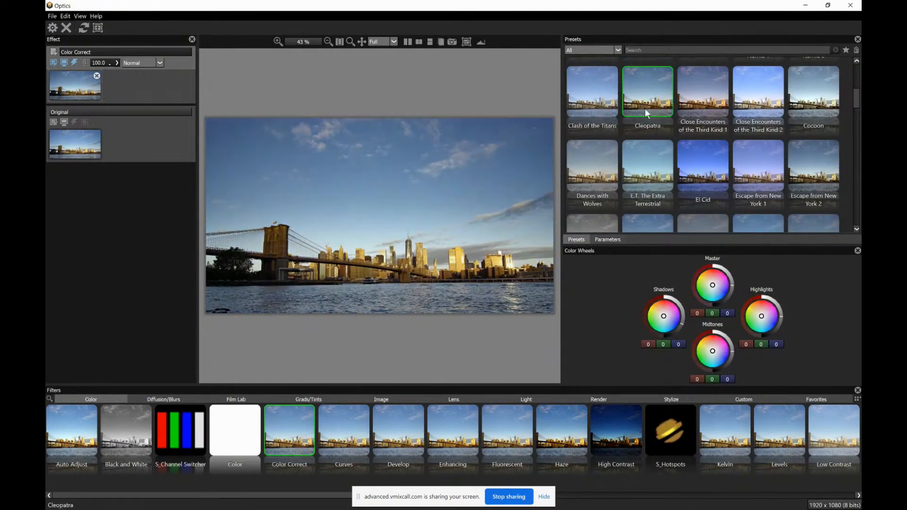
{"action": "left_click", "coordinate": [700, 104]}
{"action": "left_click", "coordinate": [691, 179]}
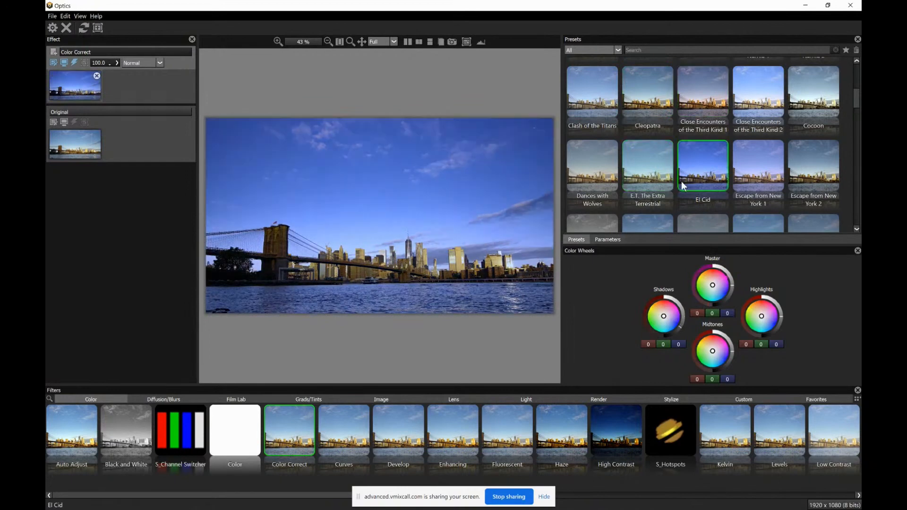
{"action": "left_click", "coordinate": [762, 187]}
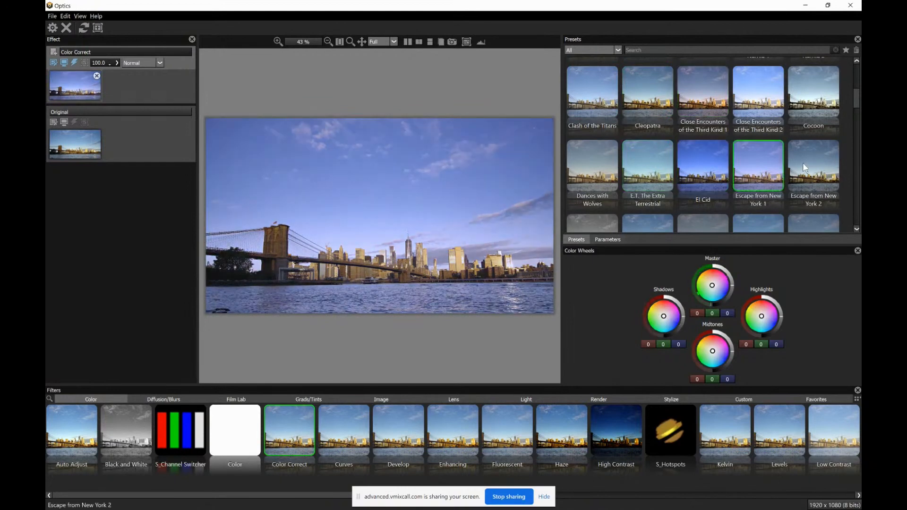
{"action": "left_click", "coordinate": [651, 165]}
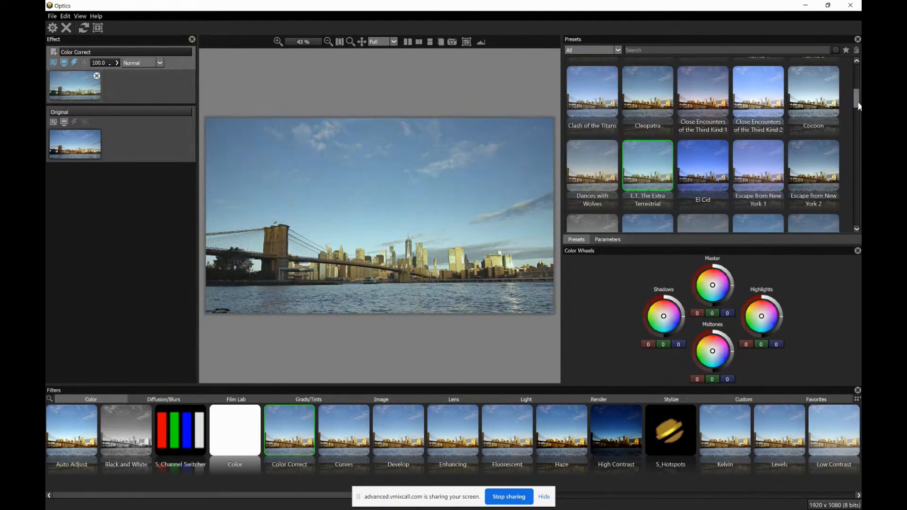
{"action": "left_click_drag", "start_coordinate": [857, 103], "coordinate": [856, 110]}
{"action": "left_click", "coordinate": [711, 181]}
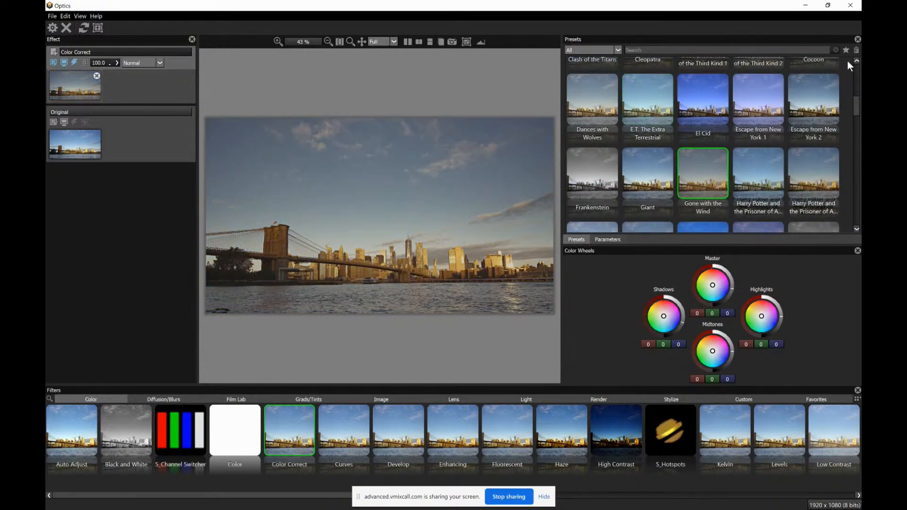
Try lowering the Master Brightness of the Gone with the Wind look and reset the parameters
{"action": "left_click", "coordinate": [608, 239]}
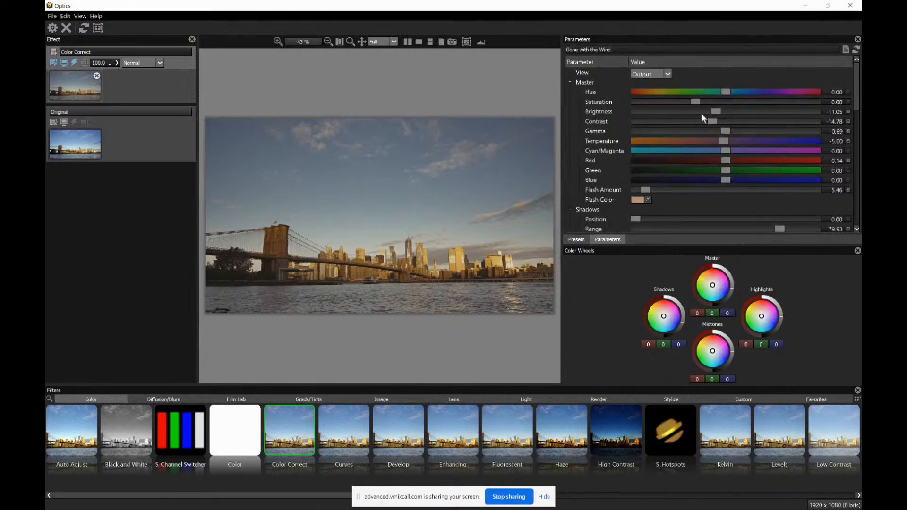
{"action": "left_click_drag", "start_coordinate": [713, 111], "coordinate": [705, 111]}
{"action": "left_click", "coordinate": [856, 49]}
Apply the S_BlurChannels diffusion filter and compare its presets, including Domo Lomo and Magenta Fusion, settling on DeNoise (Blue Channel Only)
{"action": "left_click", "coordinate": [160, 401]}
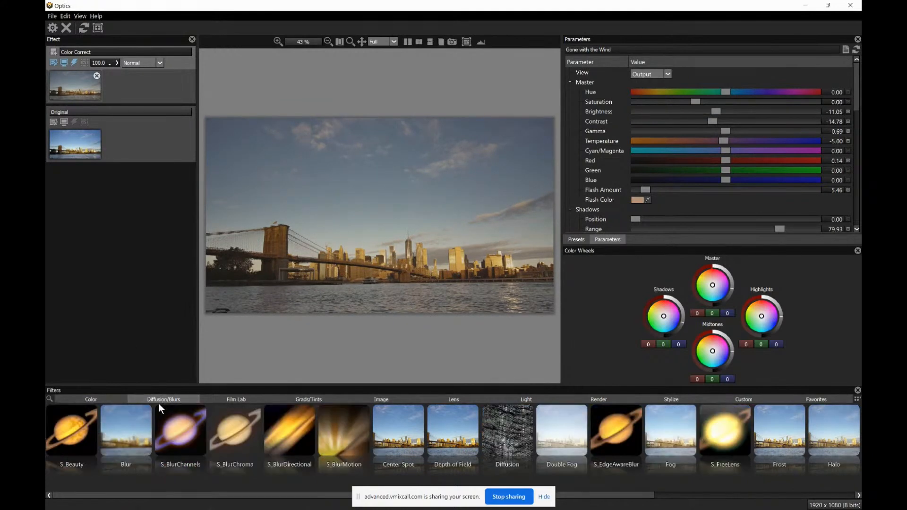
{"action": "left_click", "coordinate": [178, 439]}
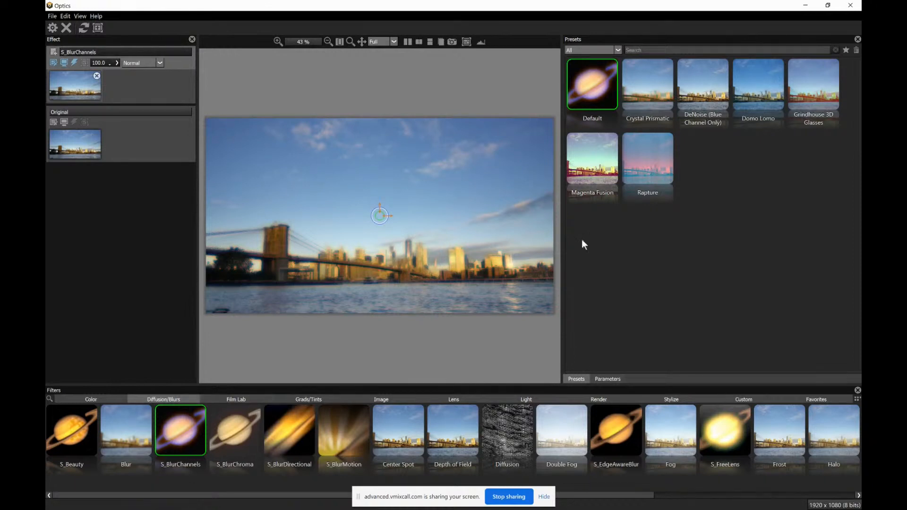
{"action": "left_click", "coordinate": [690, 92]}
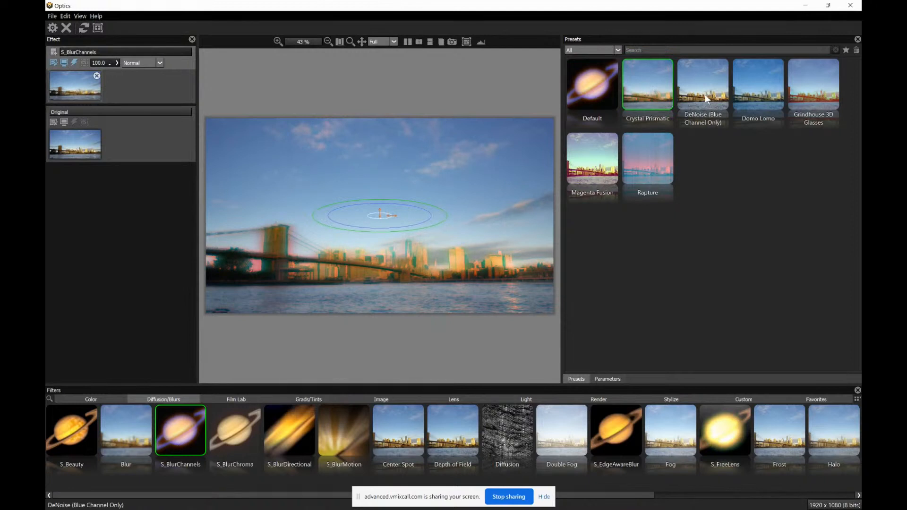
{"action": "left_click", "coordinate": [753, 98]}
{"action": "left_click", "coordinate": [657, 105]}
{"action": "left_click", "coordinate": [601, 170]}
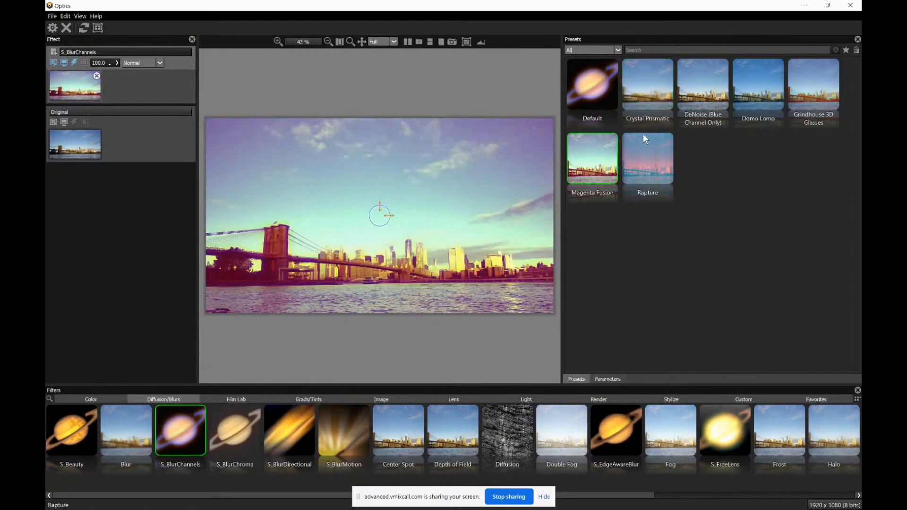
{"action": "left_click", "coordinate": [704, 97]}
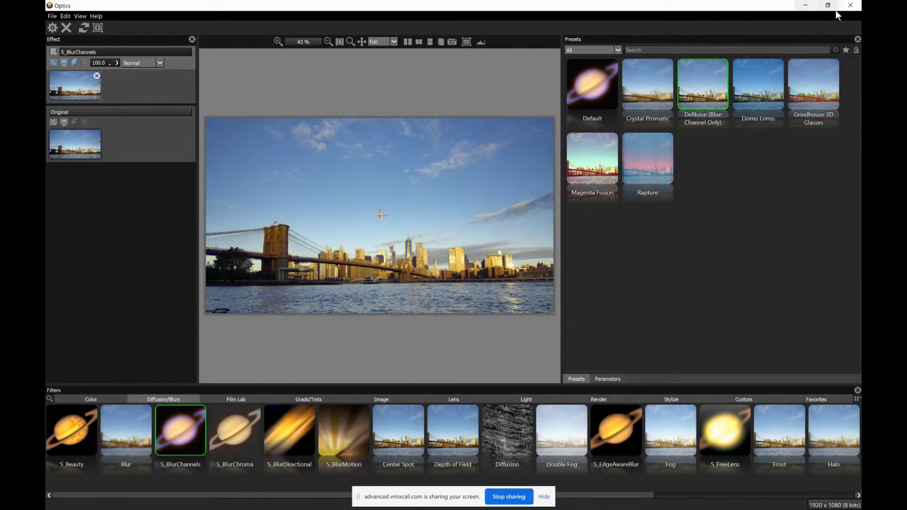
Save the S_BlurChannels result back to Photoshop, hide Background copy 4, and briefly show Background copy 3 for comparison
{"action": "left_click", "coordinate": [853, 10]}
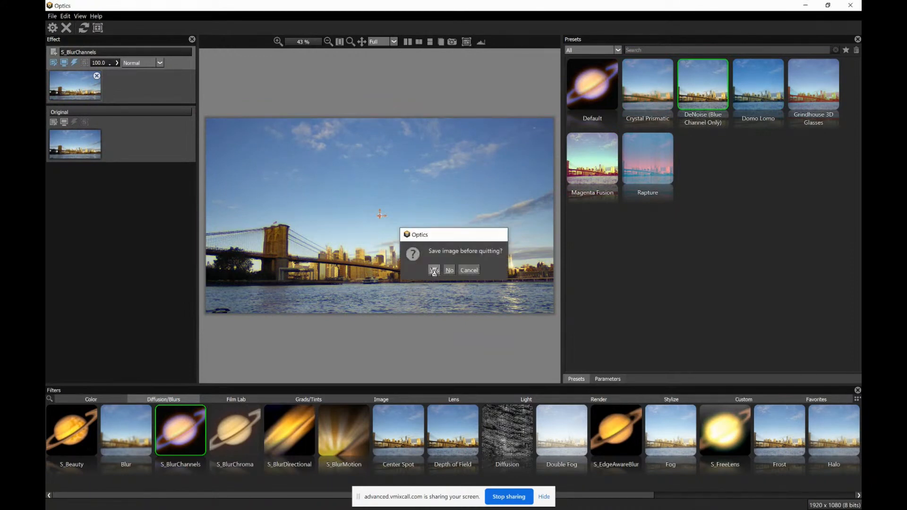
{"action": "left_click", "coordinate": [434, 270]}
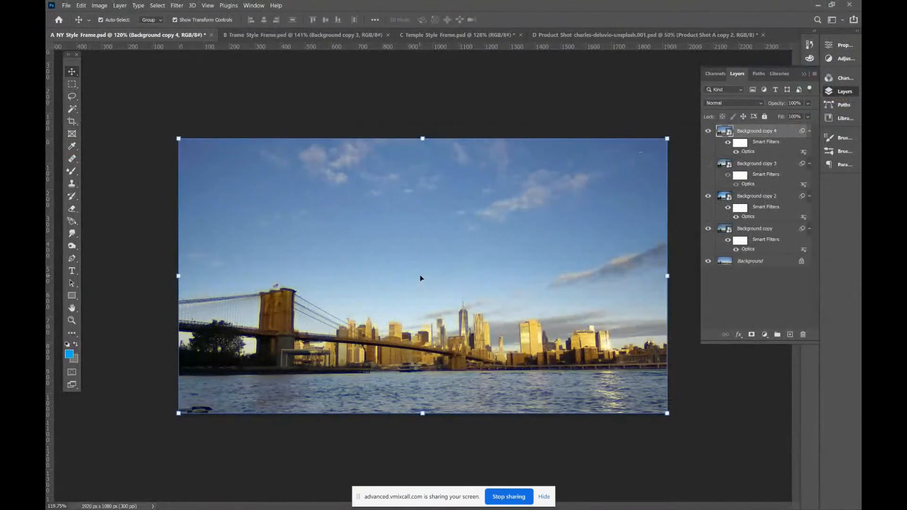
{"action": "left_click", "coordinate": [708, 133]}
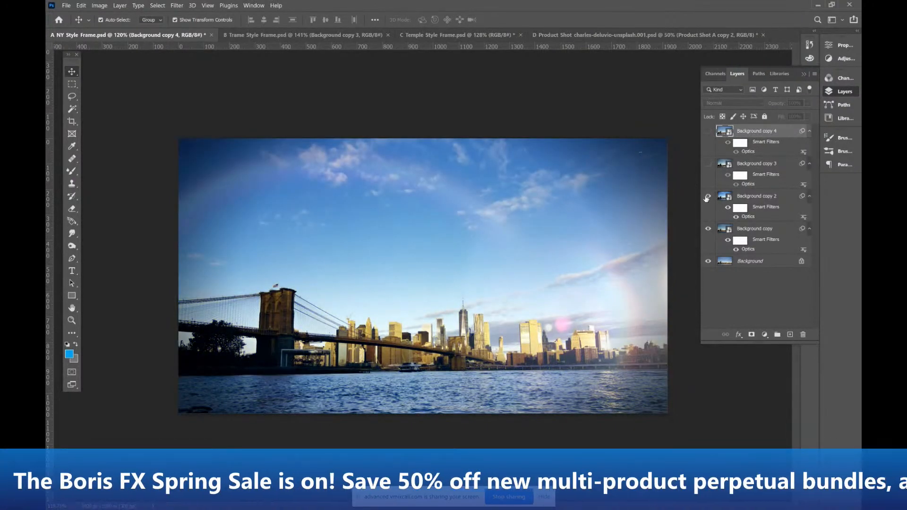
{"action": "left_click", "coordinate": [708, 164]}
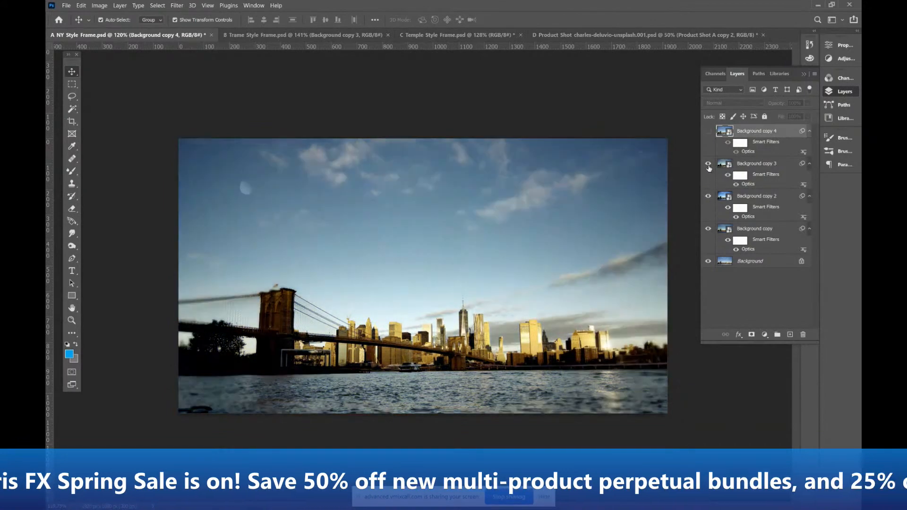
{"action": "left_click", "coordinate": [709, 165]}
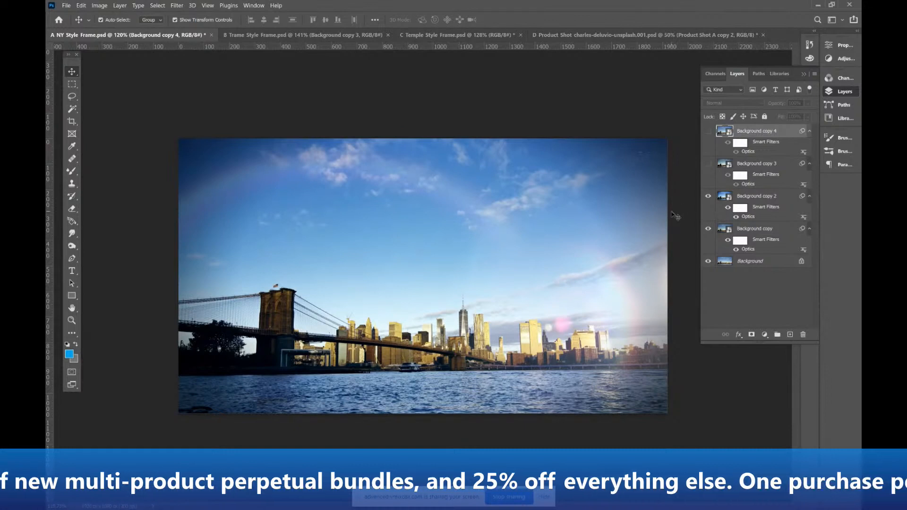
Switch to the B Trame Style Frame document and show Background copy, Background copy 3 and Background copy 2 in turn to compare looks
{"action": "left_click", "coordinate": [297, 36]}
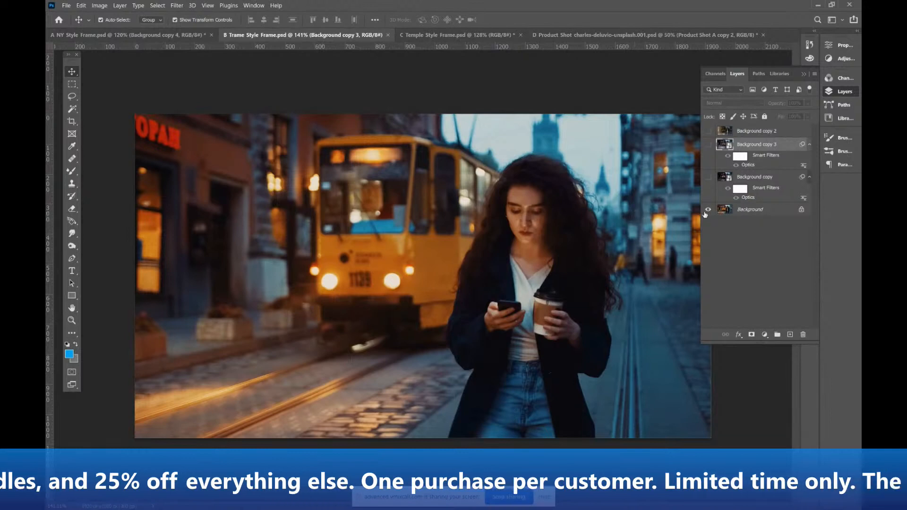
{"action": "left_click", "coordinate": [708, 177]}
{"action": "left_click", "coordinate": [709, 177]}
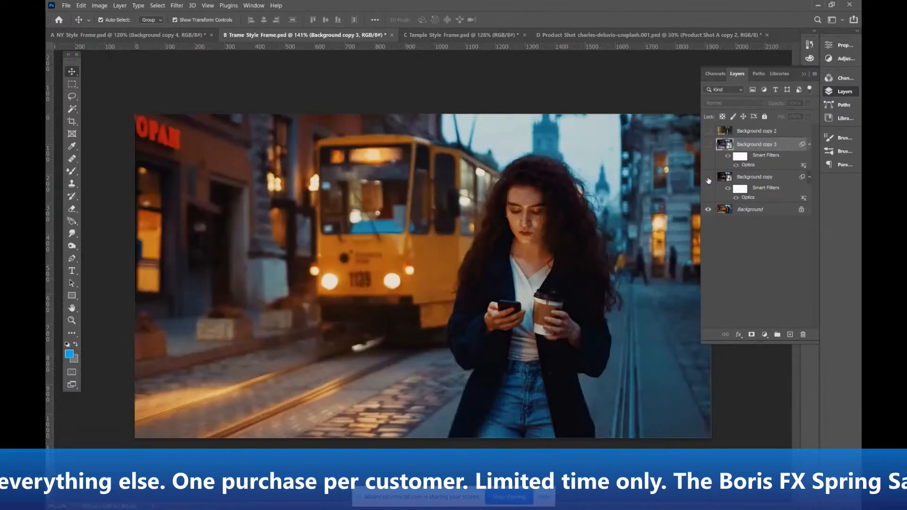
{"action": "left_click", "coordinate": [709, 177]}
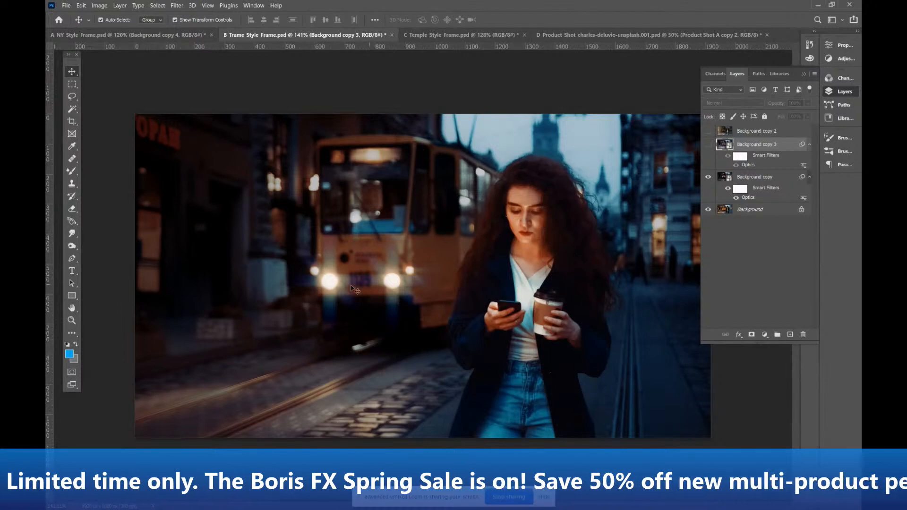
{"action": "left_click", "coordinate": [708, 144]}
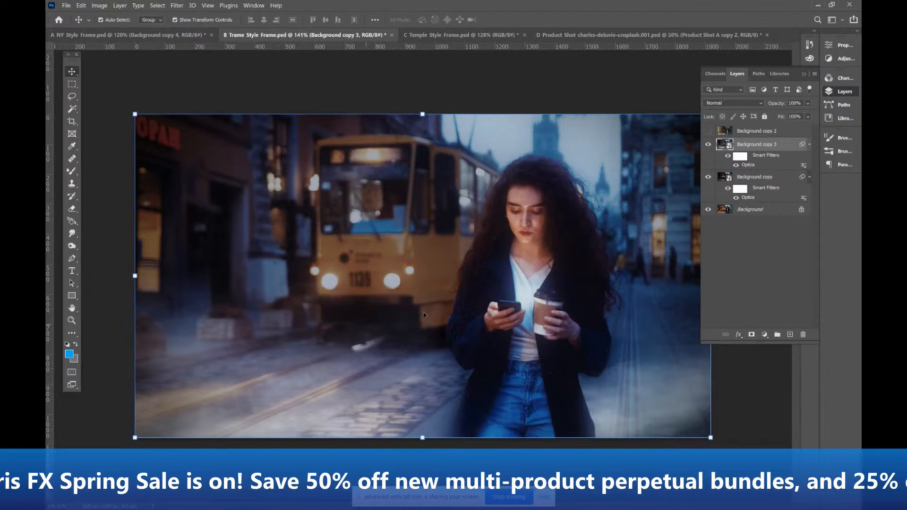
{"action": "left_click", "coordinate": [708, 131]}
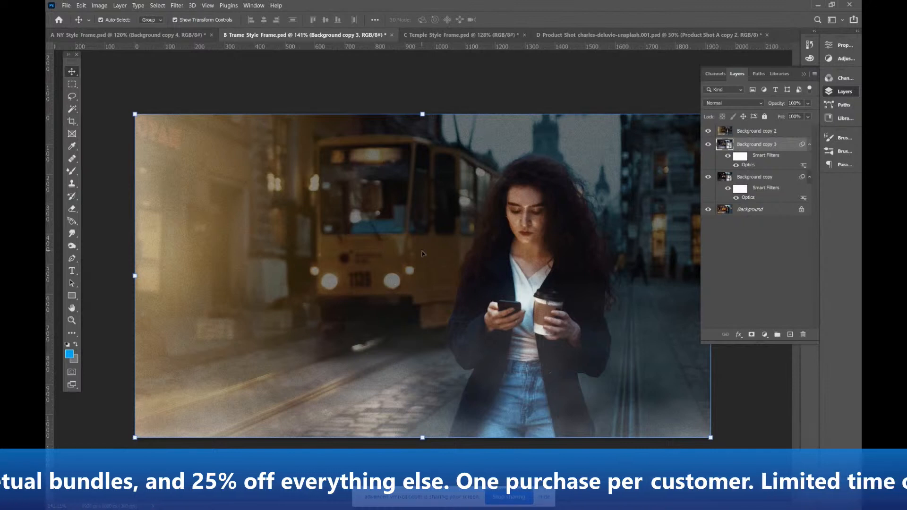
Hide Background copy 2 and Background copy 3, then reopen the Optics smart filter of Background copy for editing
{"action": "left_click", "coordinate": [708, 131]}
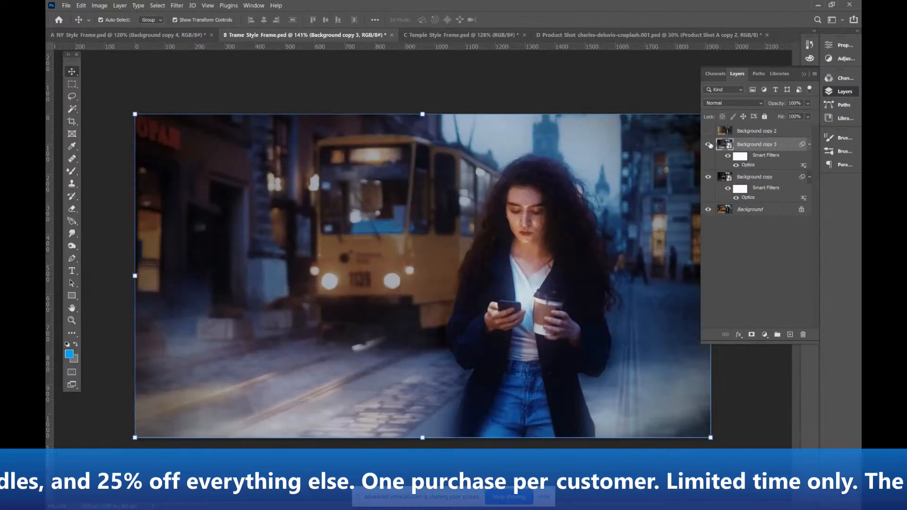
{"action": "left_click", "coordinate": [708, 144]}
{"action": "left_click", "coordinate": [708, 178]}
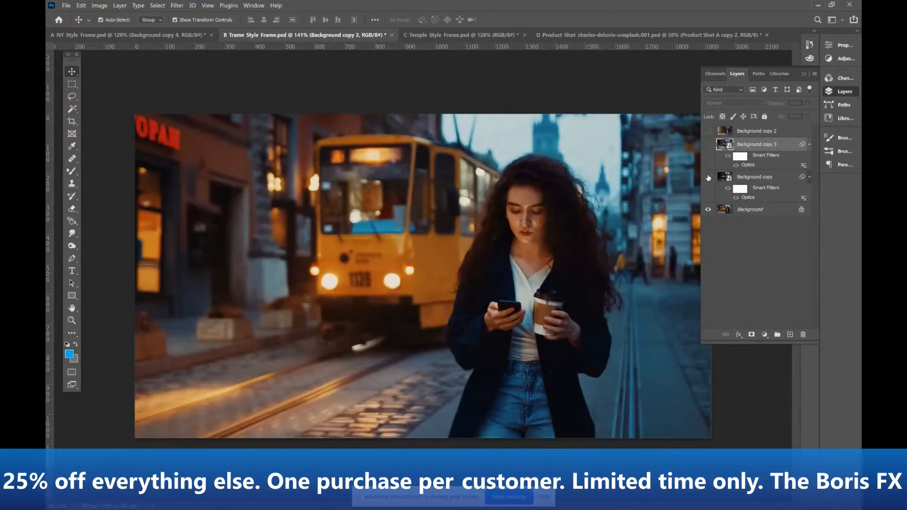
{"action": "left_click", "coordinate": [708, 177]}
{"action": "left_click", "coordinate": [750, 198]}
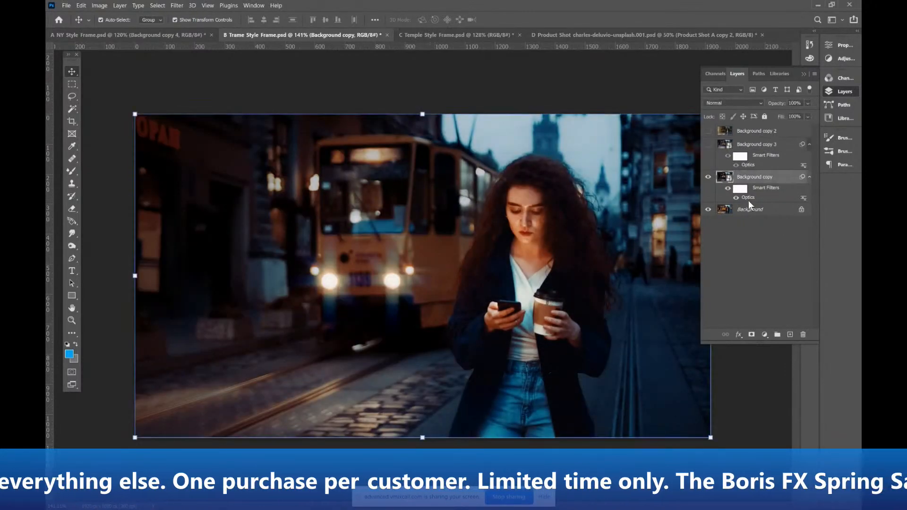
{"action": "double_click", "coordinate": [749, 199]}
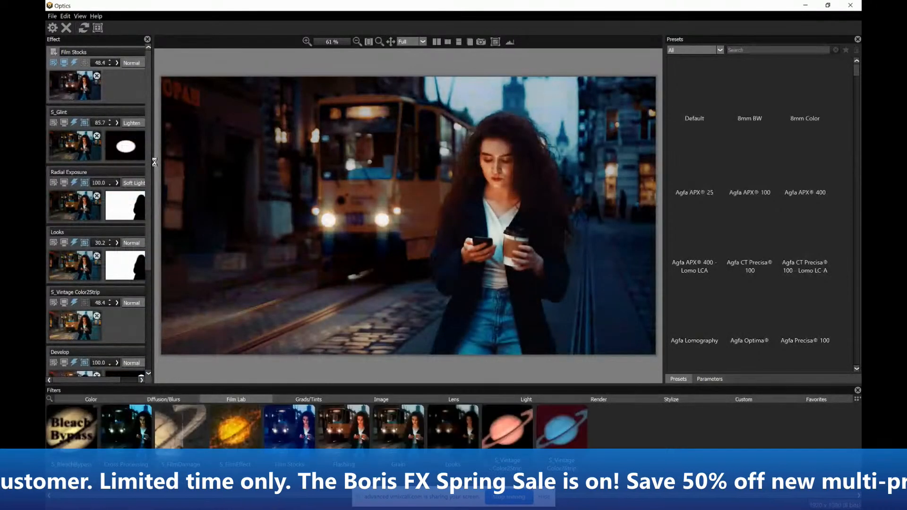
Widen the effect stack and lower the Exposure of the lowest Develop effect, directly above Original, to -0.66
{"action": "left_click_drag", "start_coordinate": [152, 160], "coordinate": [241, 356]}
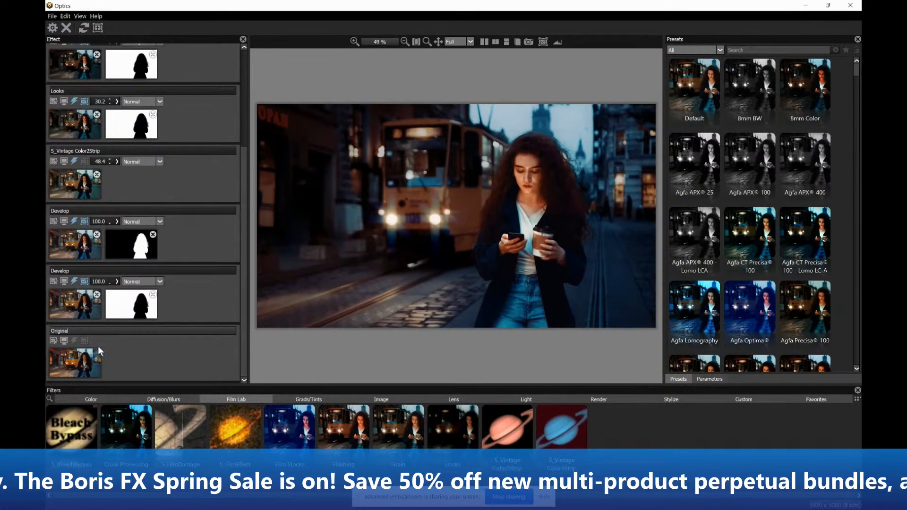
{"action": "left_click", "coordinate": [71, 302]}
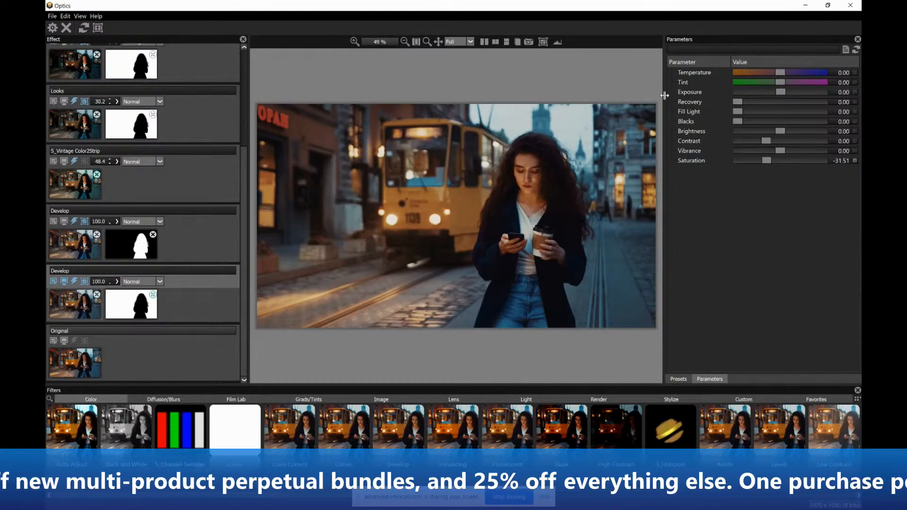
{"action": "mouse_move", "coordinate": [777, 92]}
{"action": "left_mouse_down"}
{"action": "mouse_move", "coordinate": [768, 93]}
{"action": "mouse_move", "coordinate": [775, 98]}
{"action": "left_mouse_up"}
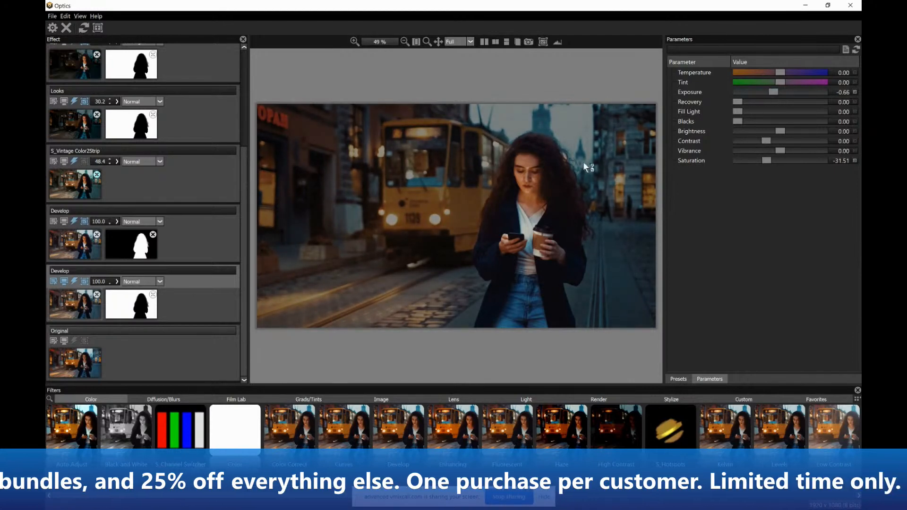
Inspect the lowest Develop effect's existing mask, delete it and add a new EZMask in its place
{"action": "left_click", "coordinate": [136, 307]}
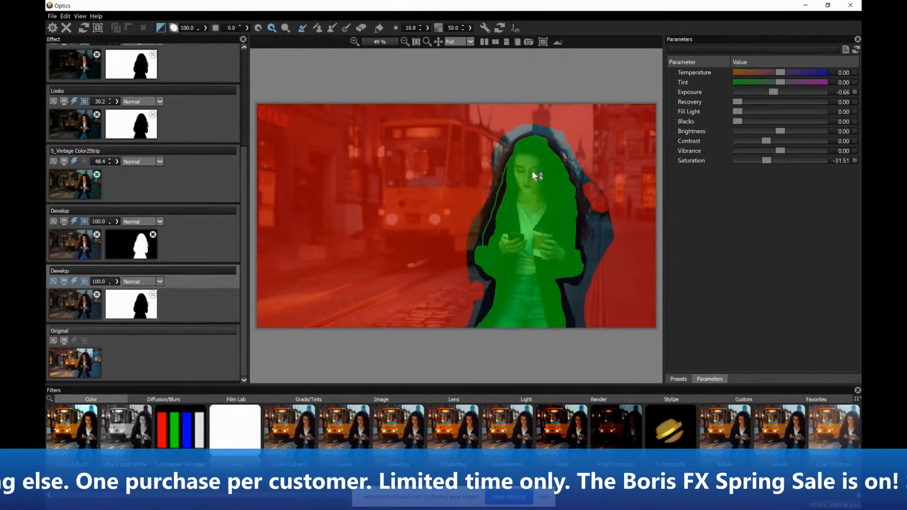
{"action": "left_click", "coordinate": [153, 295]}
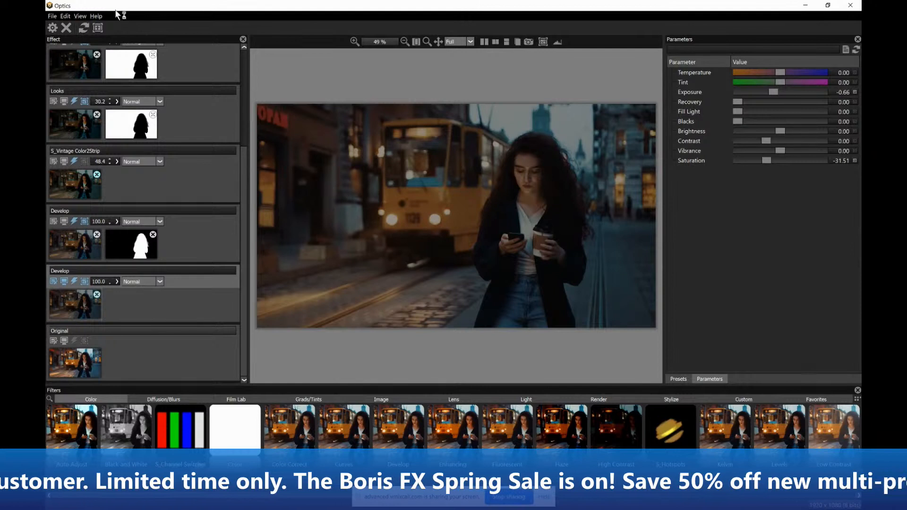
{"action": "left_click", "coordinate": [97, 27]}
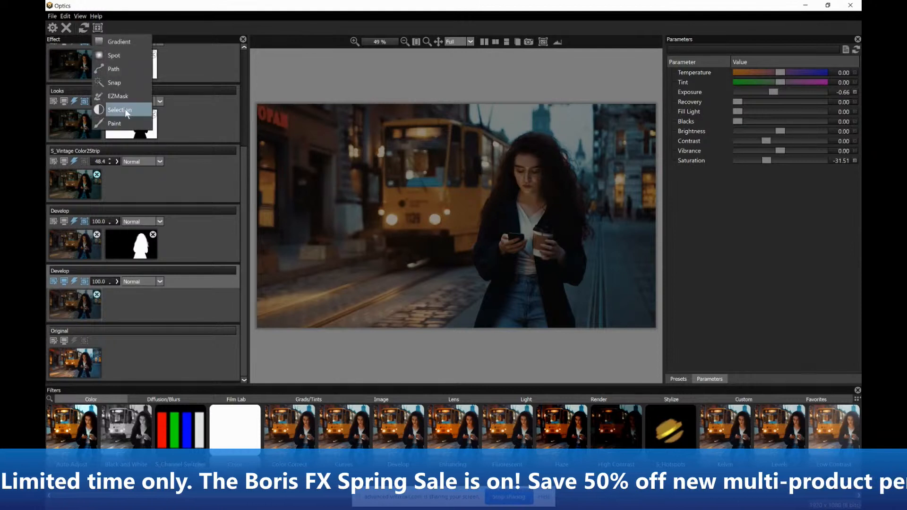
{"action": "left_click", "coordinate": [120, 96]}
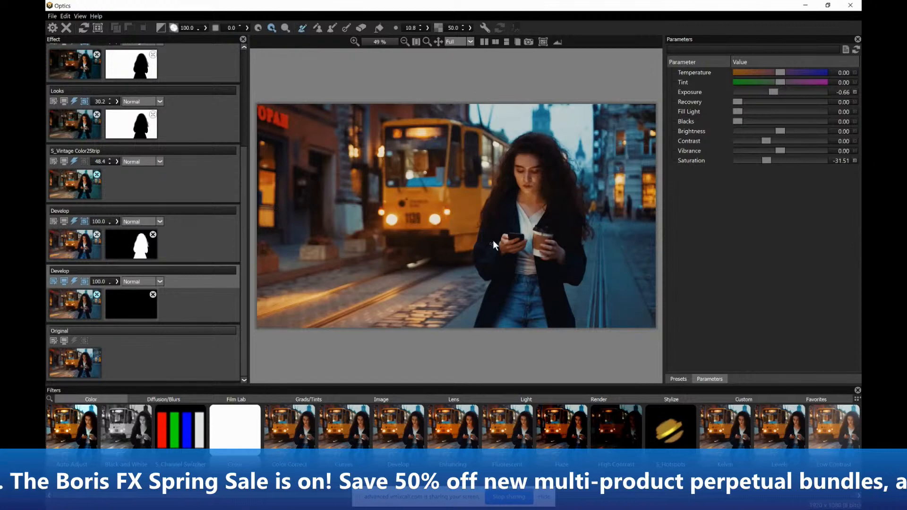
Outline the woman just inside her silhouette with green foreground strokes and fill the enclosed area
{"action": "scroll", "coordinate": [518, 237], "scroll_direction": "up", "scroll_amount": 5}
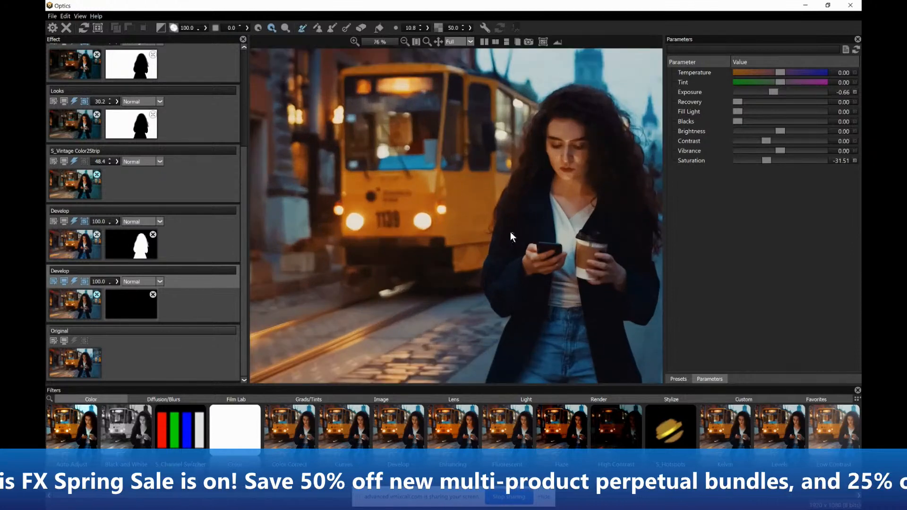
{"action": "left_click_drag", "start_coordinate": [467, 231], "coordinate": [385, 200]}
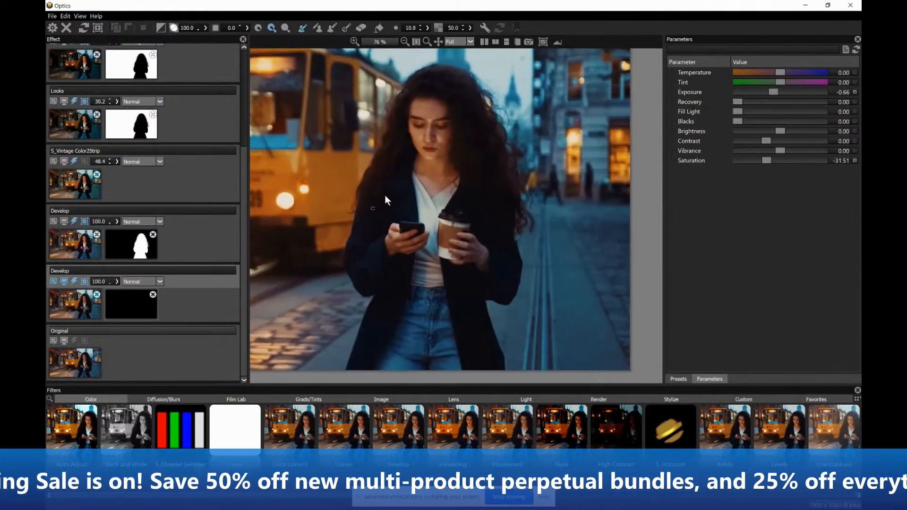
{"action": "left_click", "coordinate": [303, 28]}
{"action": "left_click_drag", "start_coordinate": [479, 165], "coordinate": [447, 86]}
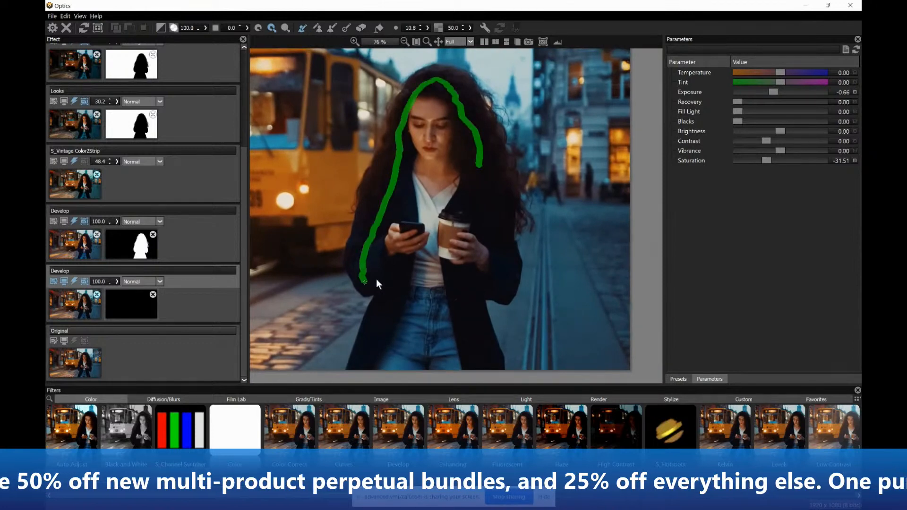
{"action": "left_click_drag", "start_coordinate": [370, 349], "coordinate": [363, 369]}
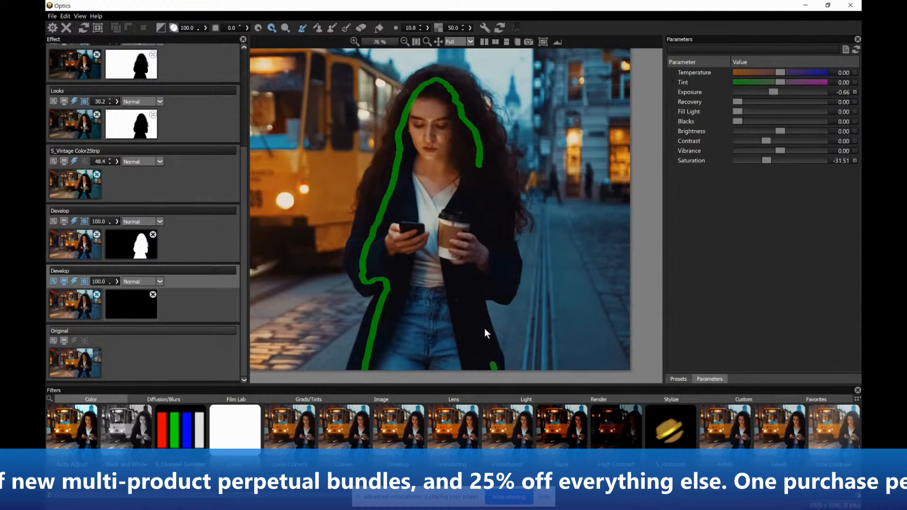
{"action": "left_click_drag", "start_coordinate": [493, 365], "coordinate": [486, 289]}
{"action": "left_click_drag", "start_coordinate": [508, 238], "coordinate": [493, 124]}
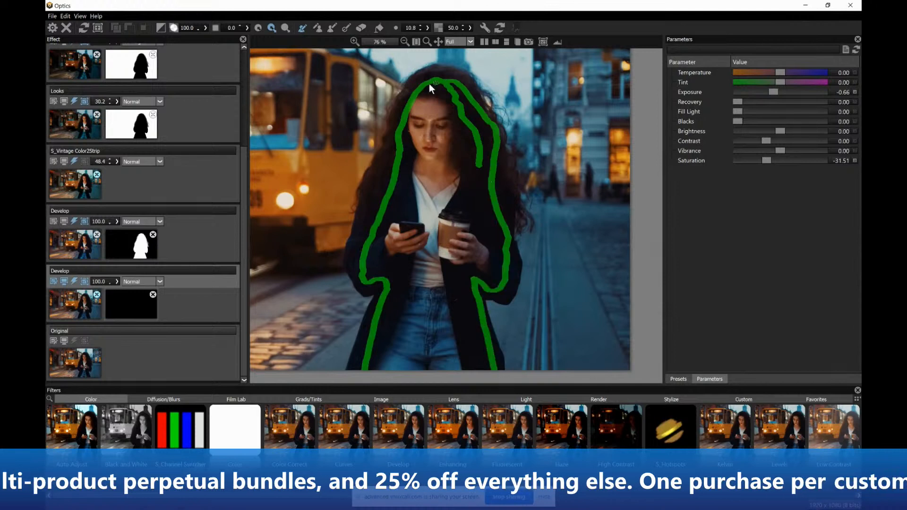
{"action": "left_click", "coordinate": [379, 28]}
{"action": "left_click", "coordinate": [434, 173]}
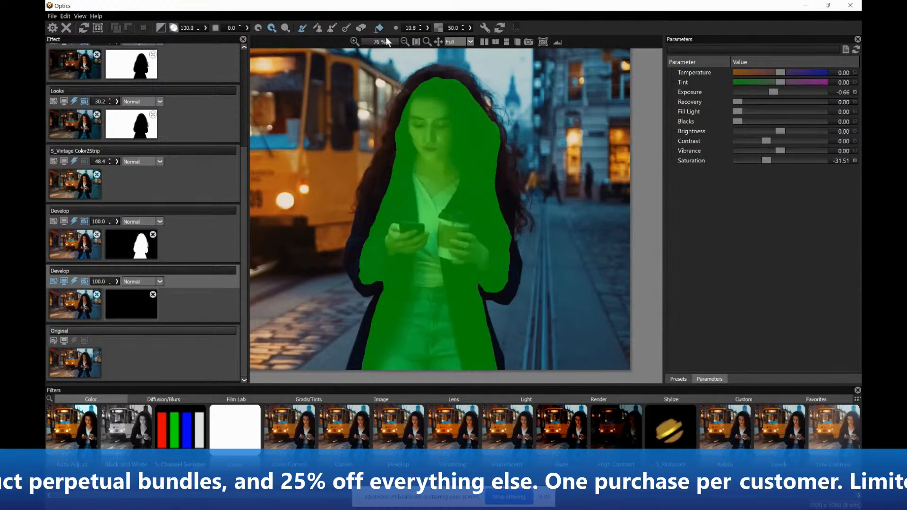
Draw a red background outline around the outside of the woman's silhouette and fill the surrounding street area
{"action": "left_click", "coordinate": [317, 28]}
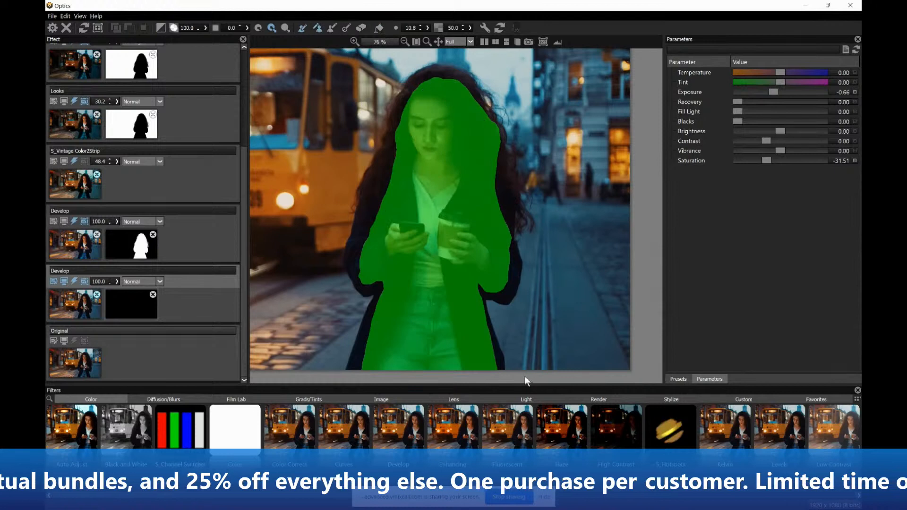
{"action": "left_click_drag", "start_coordinate": [526, 381], "coordinate": [503, 325]}
{"action": "mouse_move", "coordinate": [563, 154]}
{"action": "left_mouse_down"}
{"action": "mouse_move", "coordinate": [437, 52]}
{"action": "mouse_move", "coordinate": [372, 92]}
{"action": "mouse_move", "coordinate": [322, 222]}
{"action": "left_mouse_up"}
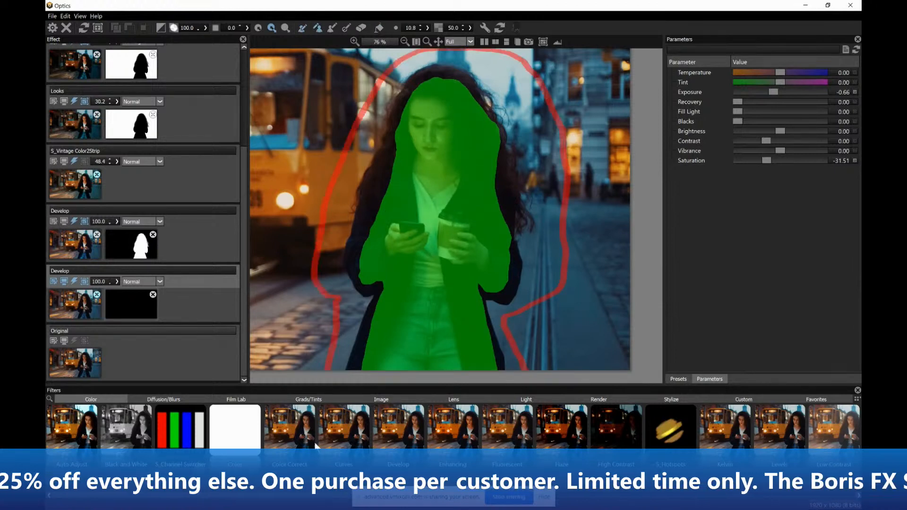
{"action": "mouse_move", "coordinate": [545, 292]}
{"action": "left_mouse_down"}
{"action": "mouse_move", "coordinate": [559, 167]}
{"action": "mouse_move", "coordinate": [531, 90]}
{"action": "mouse_move", "coordinate": [458, 52]}
{"action": "left_mouse_up"}
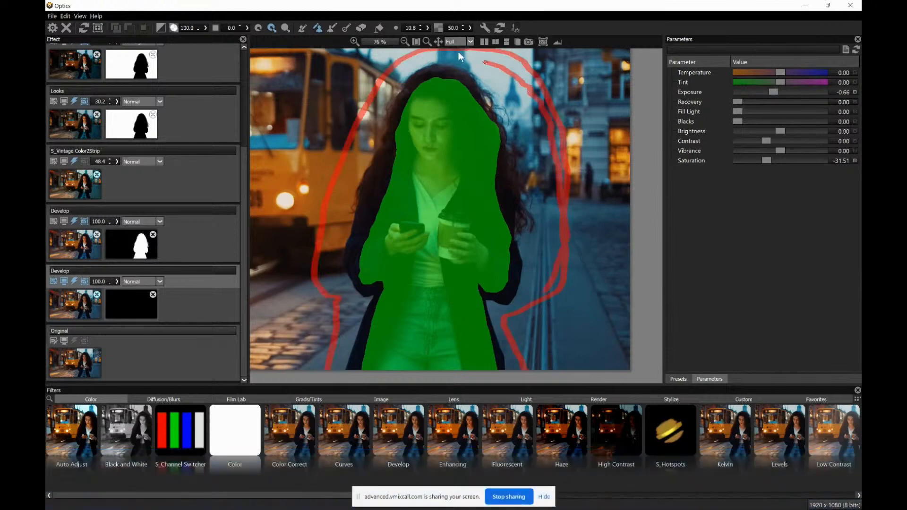
{"action": "left_click", "coordinate": [379, 28]}
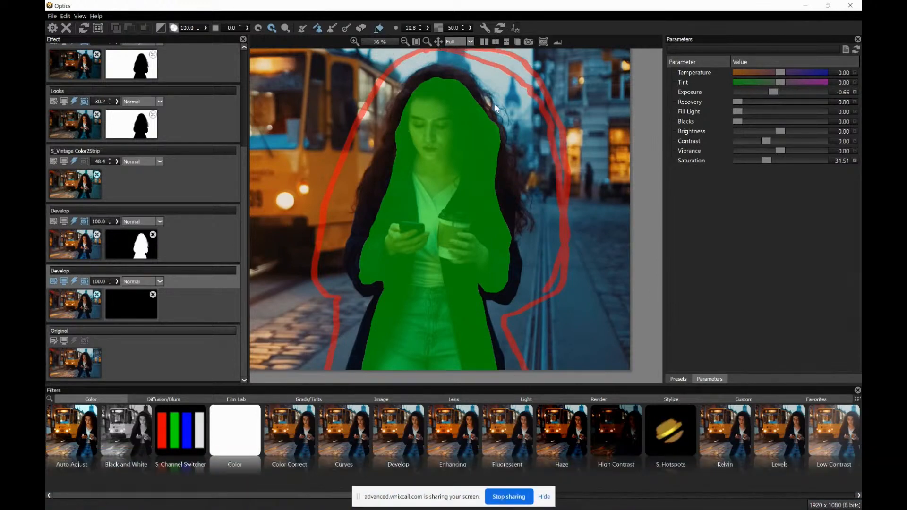
{"action": "left_click", "coordinate": [597, 156]}
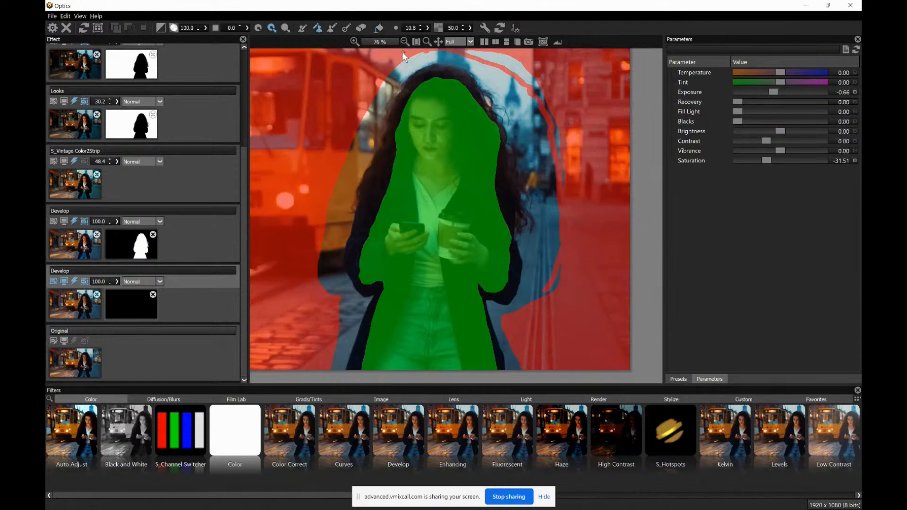
Mark the loose hair edges with blue strokes, generate the EZMask, check the black-and-white matte and return to the image view
{"action": "left_click", "coordinate": [332, 28]}
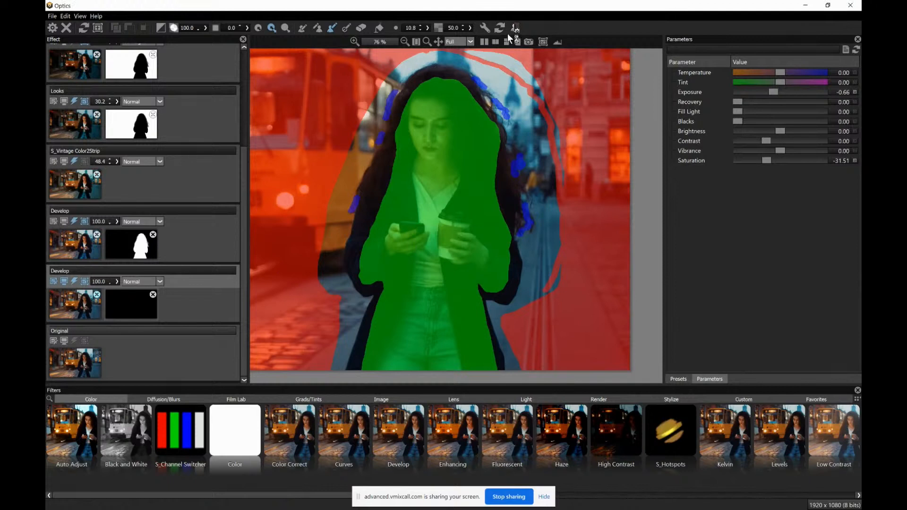
{"action": "left_click", "coordinate": [543, 42]}
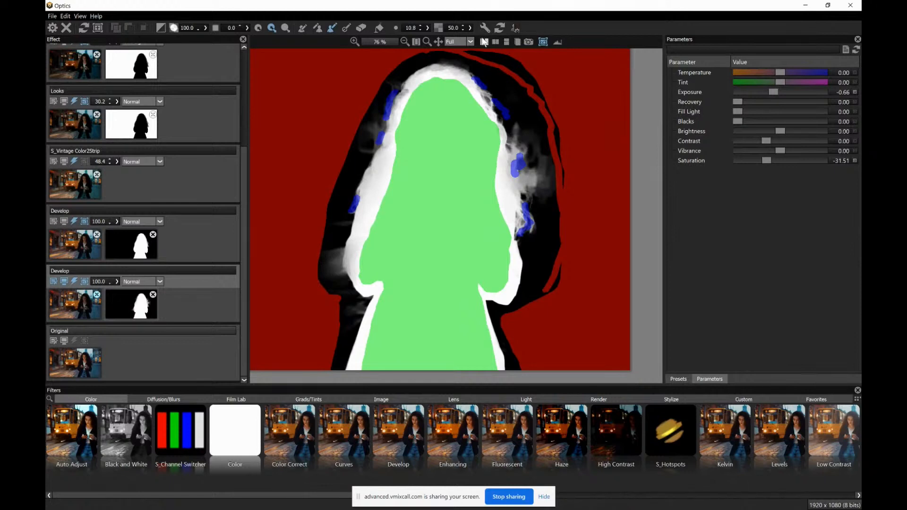
{"action": "left_click", "coordinate": [76, 313]}
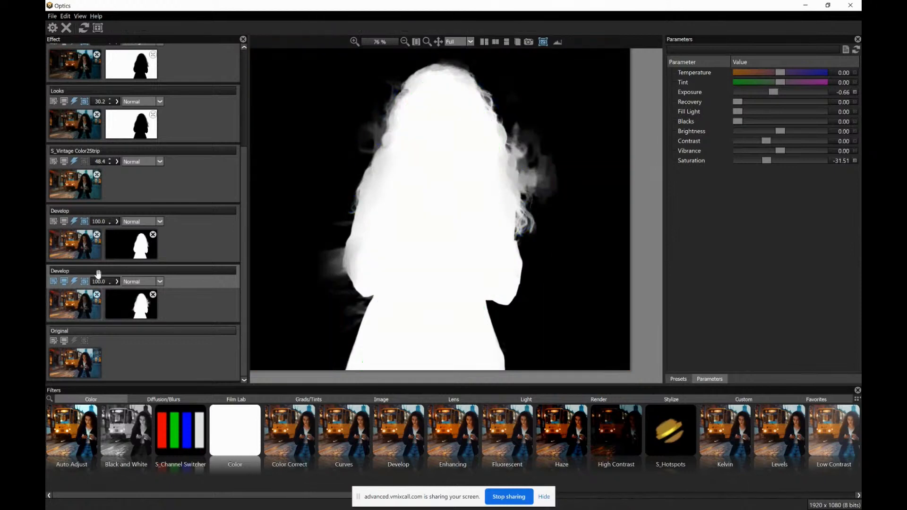
{"action": "left_click", "coordinate": [542, 42]}
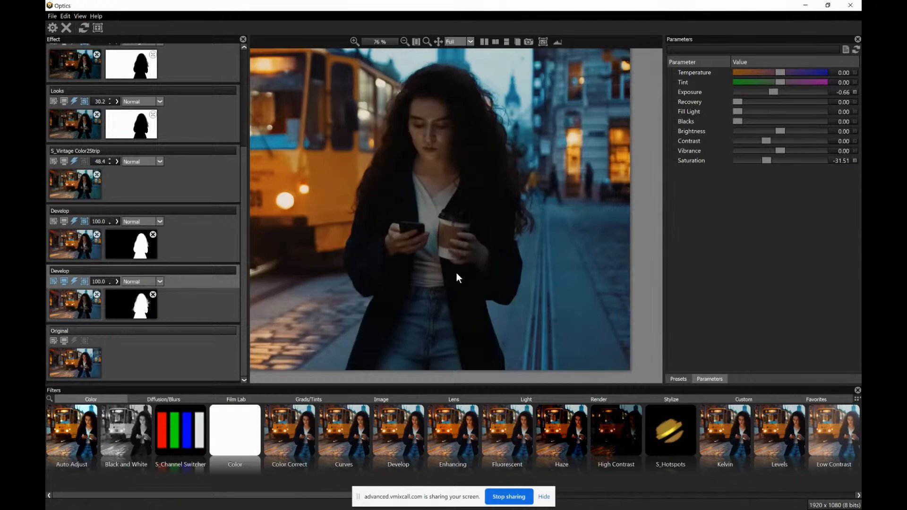
Invert the lowest Develop effect's EZMask so the darkening affects the background instead of the woman, and fit the whole photo in the viewer
{"action": "left_click", "coordinate": [142, 309]}
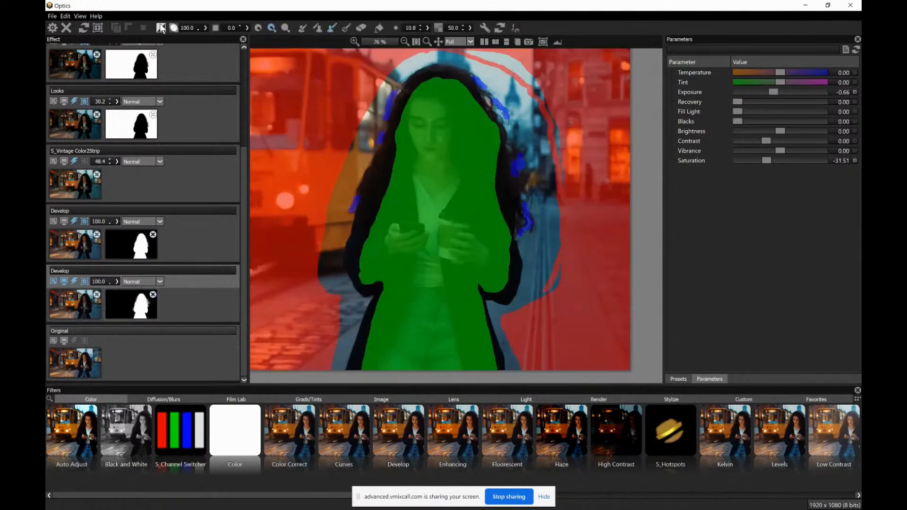
{"action": "left_click", "coordinate": [161, 28]}
{"action": "left_click", "coordinate": [74, 304]}
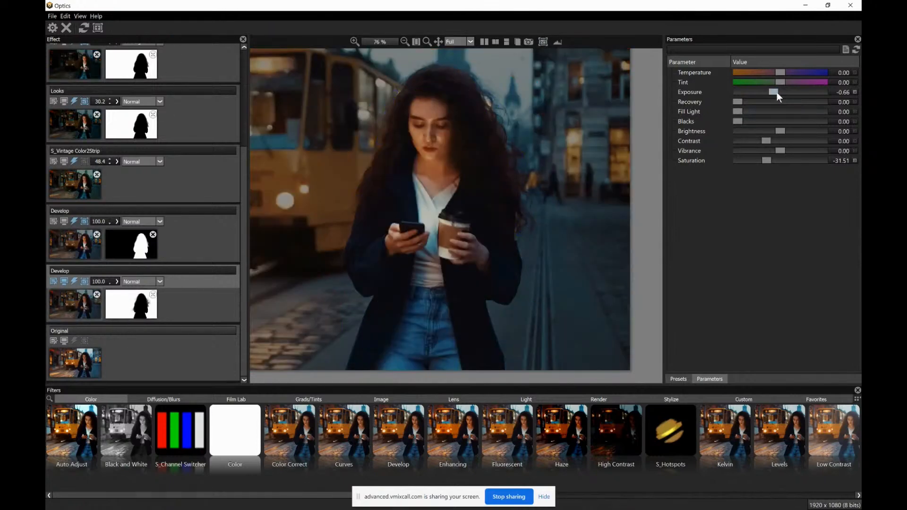
{"action": "left_click", "coordinate": [416, 41]}
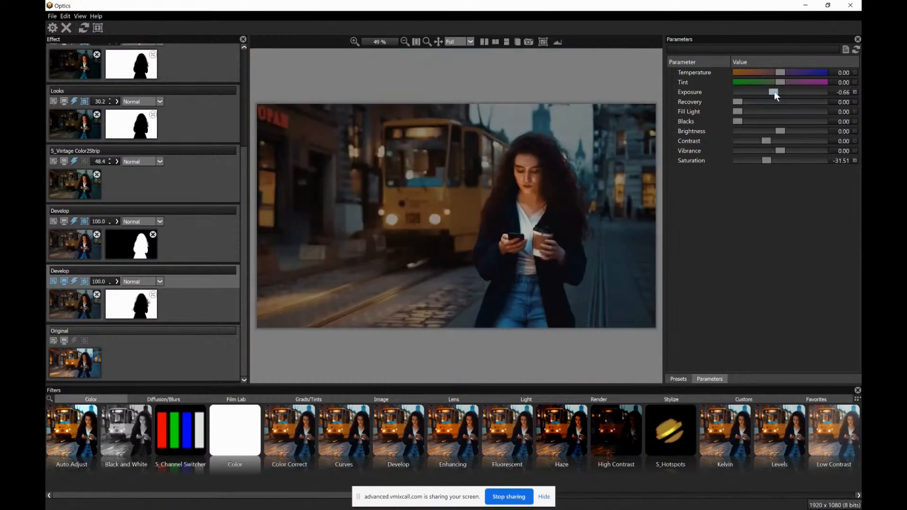
{"action": "left_click_drag", "start_coordinate": [776, 96], "coordinate": [775, 94]}
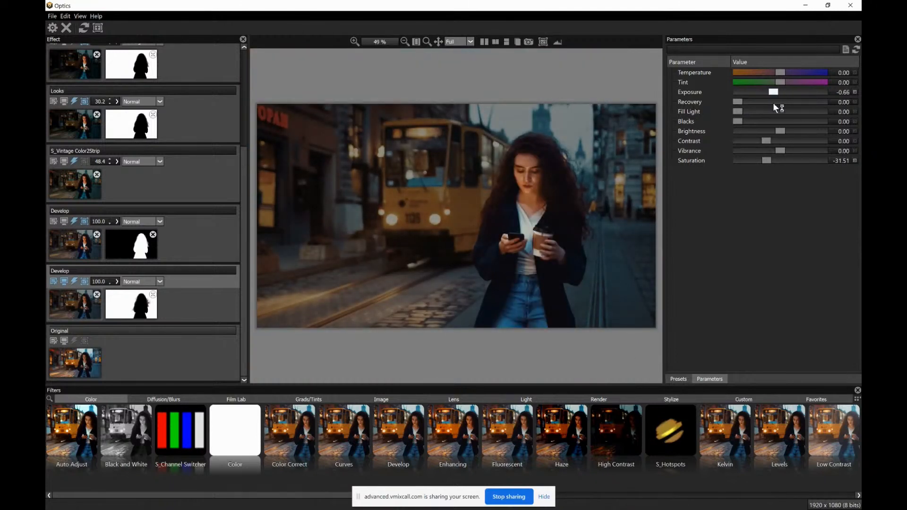
Delete the mask from the Looks effect so it applies to the whole photo
{"action": "left_click", "coordinate": [70, 247]}
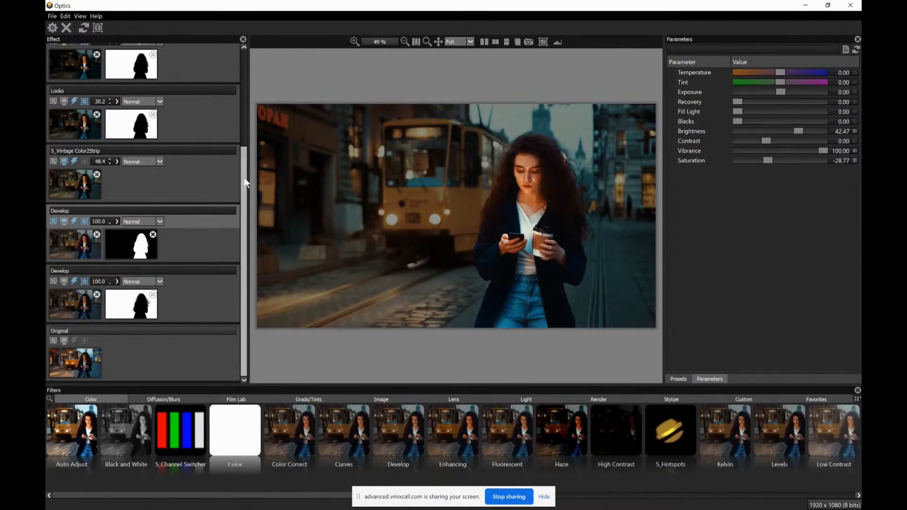
{"action": "scroll", "coordinate": [244, 182], "scroll_direction": "up", "scroll_amount": 4}
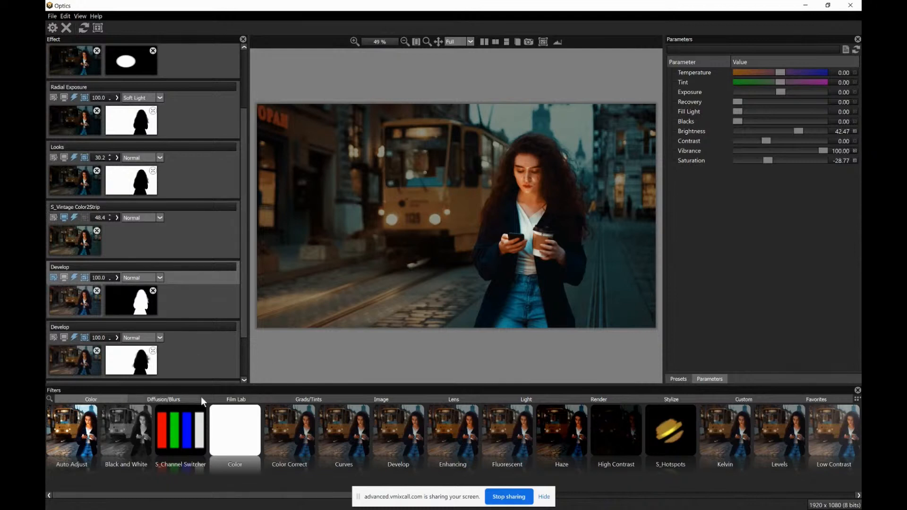
{"action": "left_click", "coordinate": [229, 399]}
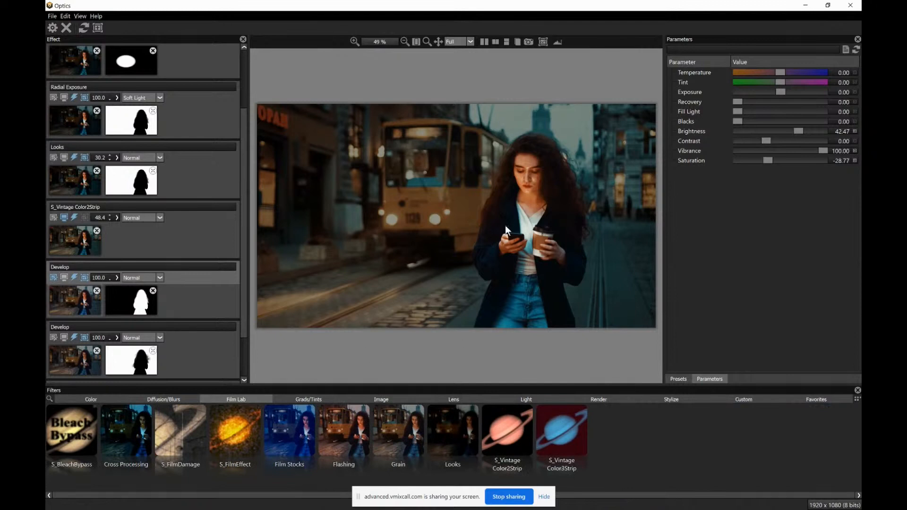
{"action": "left_click_drag", "start_coordinate": [244, 298], "coordinate": [243, 270]}
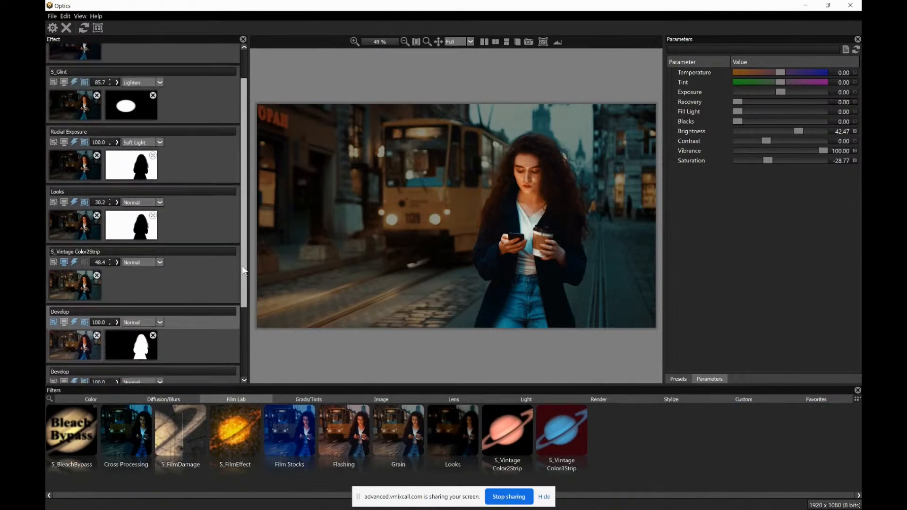
{"action": "left_click", "coordinate": [80, 219]}
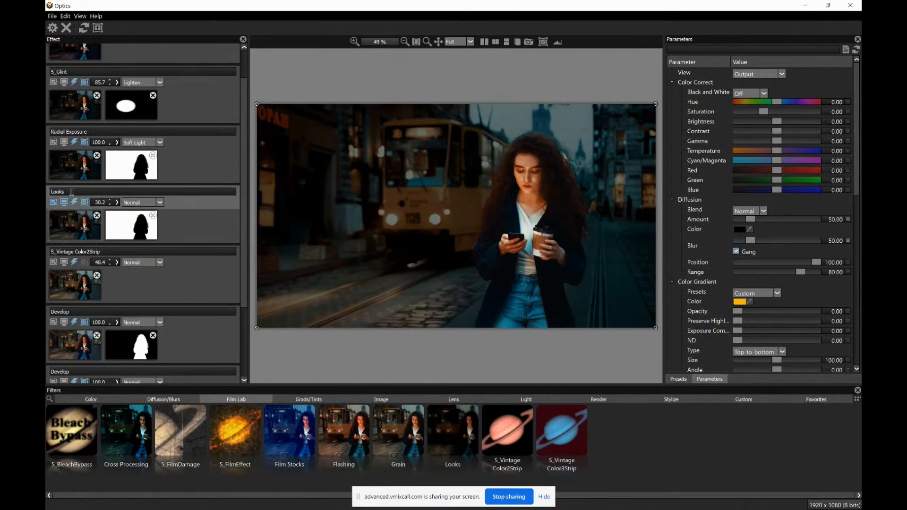
{"action": "left_click", "coordinate": [152, 216]}
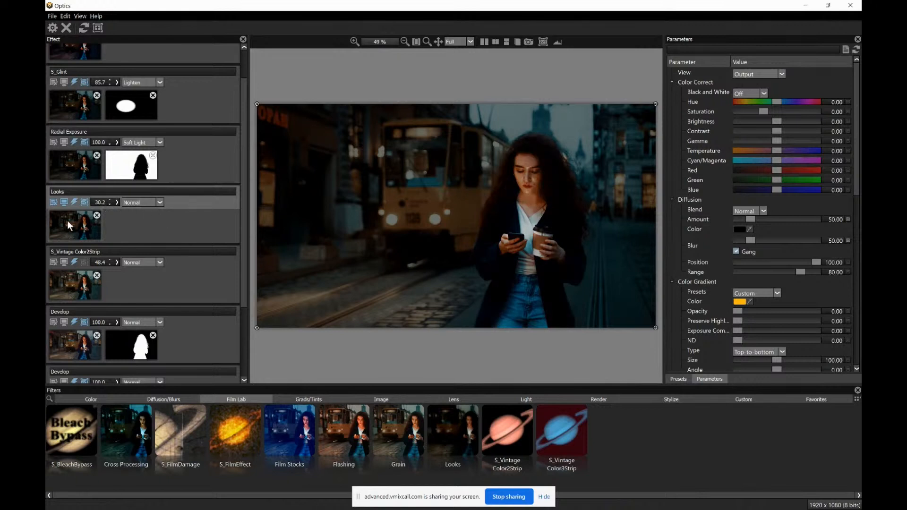
Try the Halo preset on the Looks effect at an opacity of 100
{"action": "left_click", "coordinate": [453, 446]}
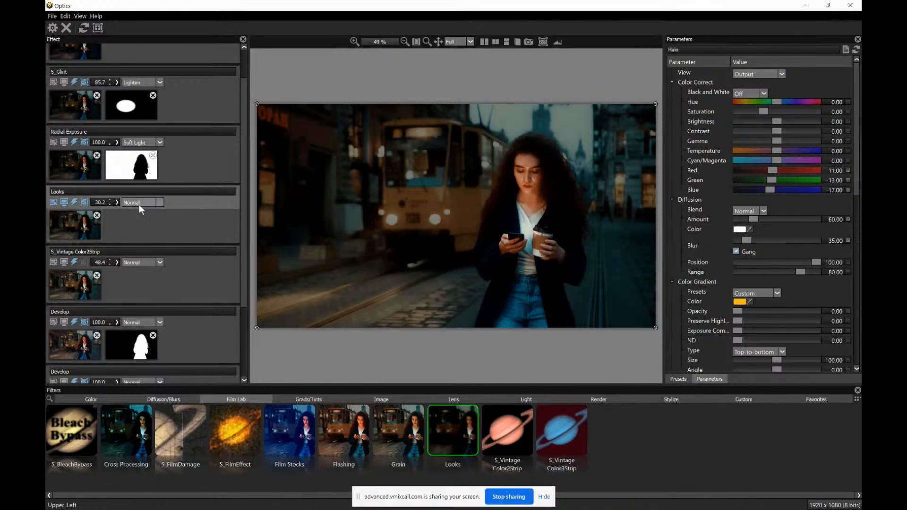
{"action": "left_click", "coordinate": [116, 202]}
{"action": "left_click_drag", "start_coordinate": [93, 214], "coordinate": [152, 212]}
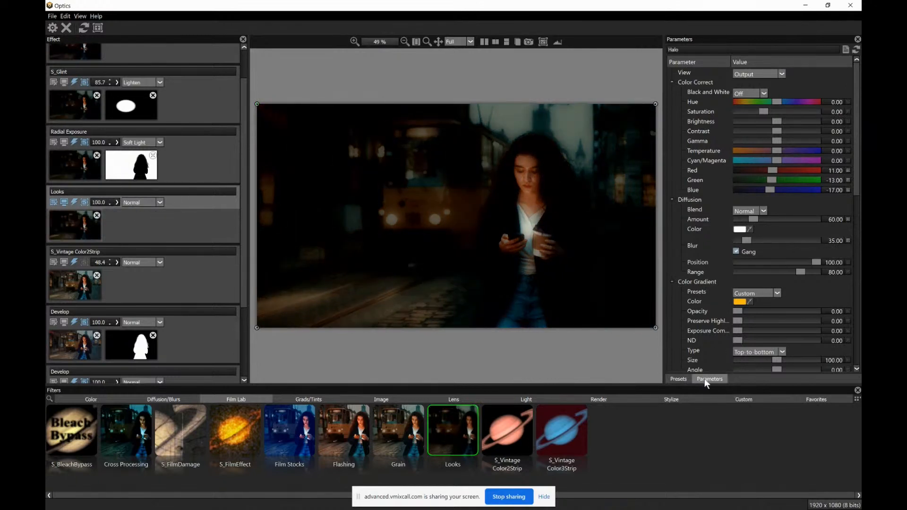
Browse the Looks presets, try Dreamy and apply 8mm Color
{"action": "left_click", "coordinate": [680, 379]}
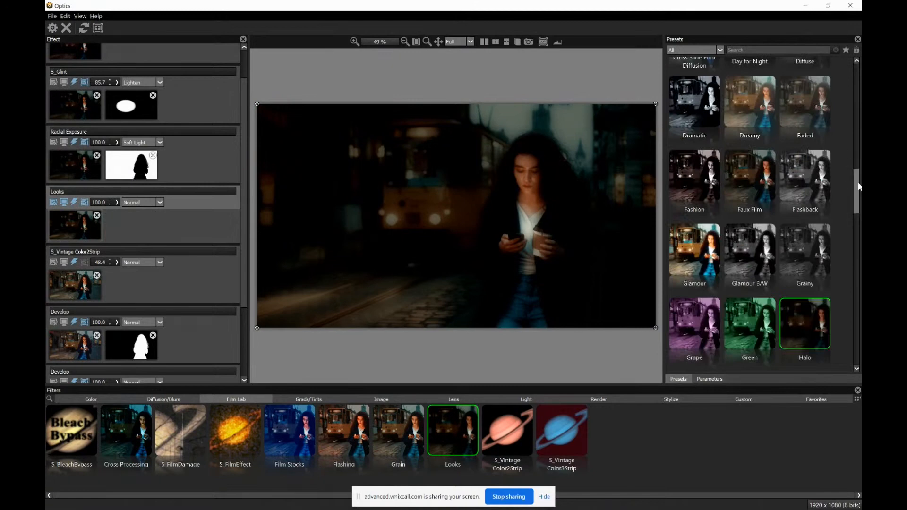
{"action": "scroll", "coordinate": [741, 219], "scroll_direction": "up", "scroll_amount": 3}
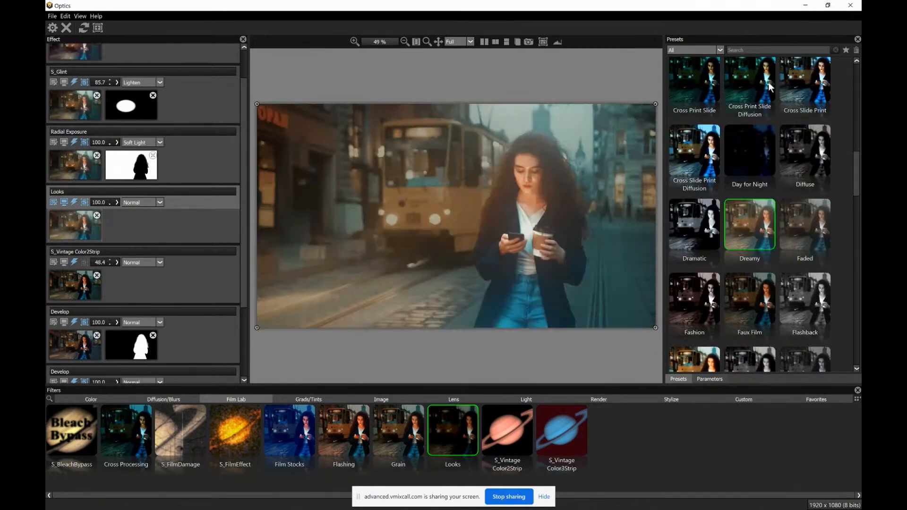
{"action": "left_click_drag", "start_coordinate": [857, 161], "coordinate": [856, 84]}
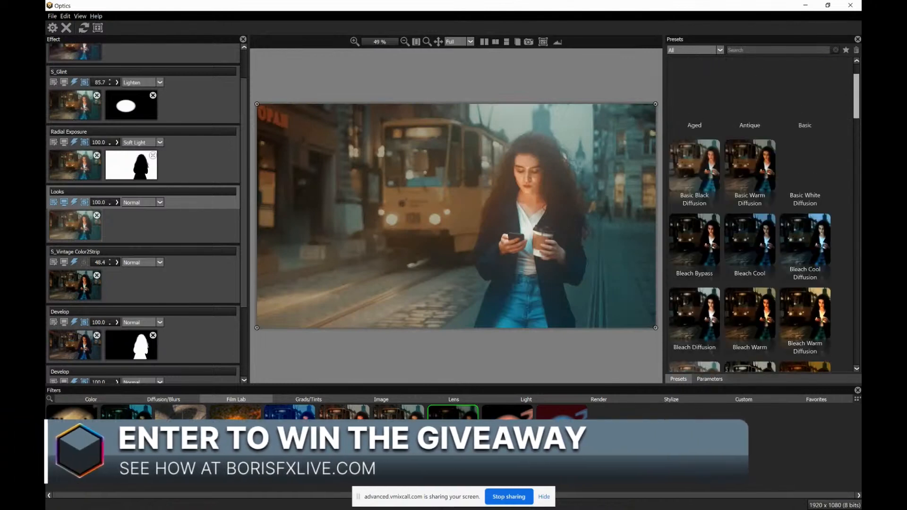
{"action": "scroll", "coordinate": [799, 94], "scroll_direction": "up", "scroll_amount": 2}
{"action": "left_click", "coordinate": [798, 94]}
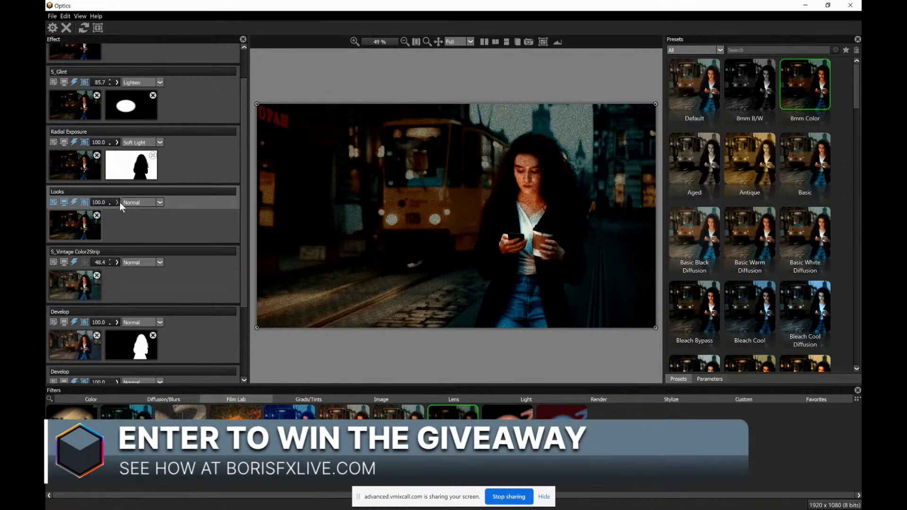
Blend the Looks effect in Hard Light mode and reduce its opacity to 51.6
{"action": "left_click_drag", "start_coordinate": [119, 211], "coordinate": [107, 211]}
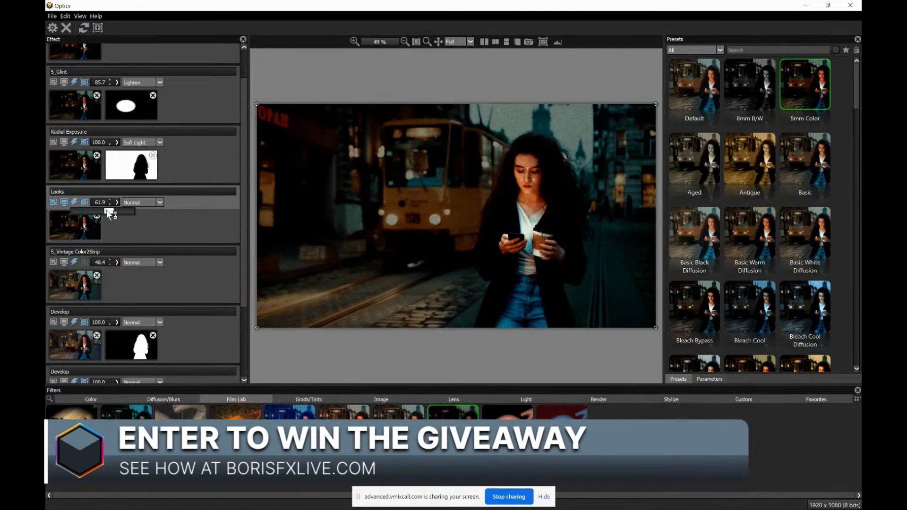
{"action": "left_click", "coordinate": [151, 207]}
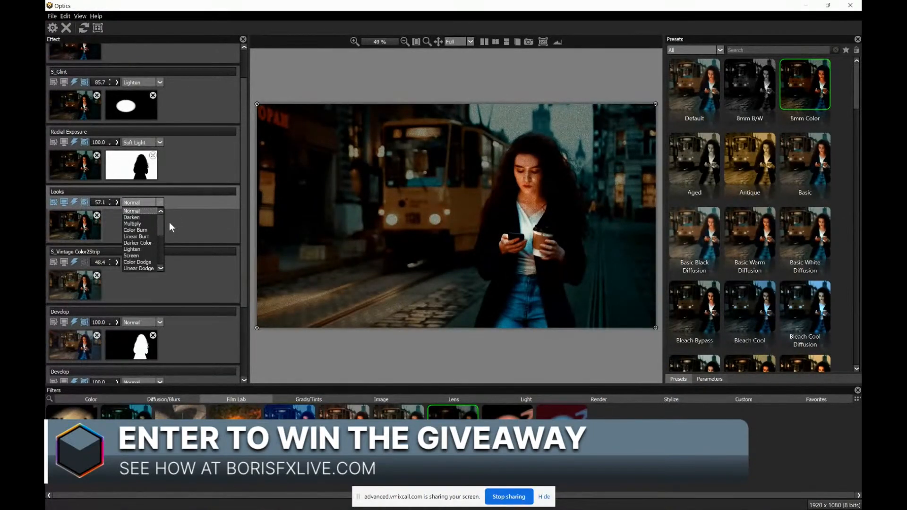
{"action": "scroll", "coordinate": [161, 222], "scroll_direction": "down", "scroll_amount": 2}
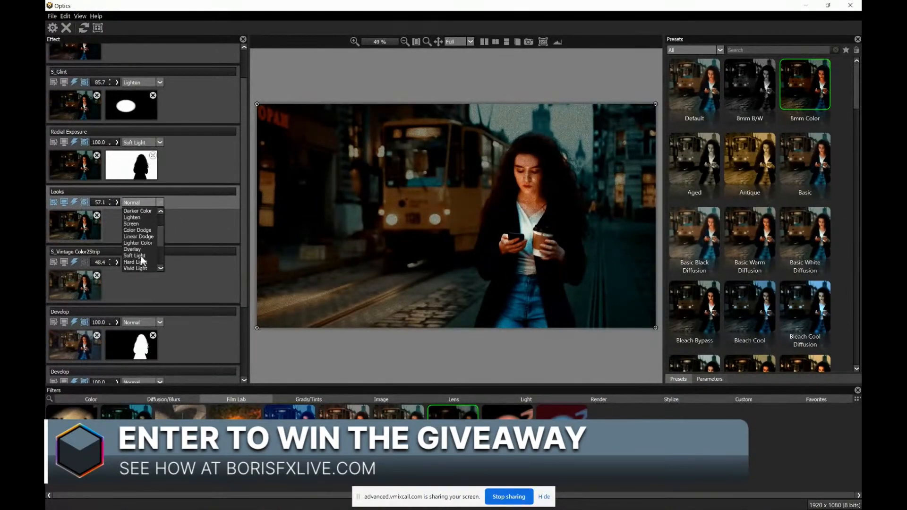
{"action": "left_click", "coordinate": [141, 262]}
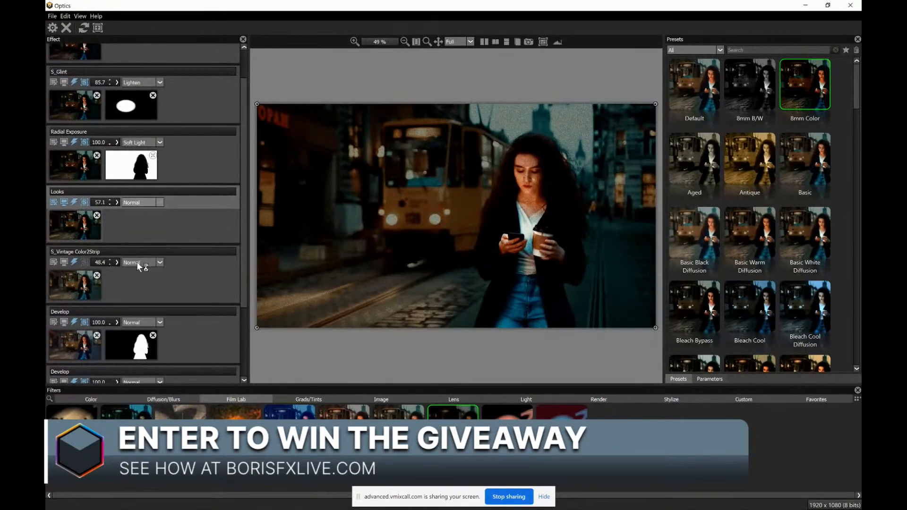
{"action": "left_click", "coordinate": [116, 202]}
{"action": "left_click_drag", "start_coordinate": [112, 211], "coordinate": [105, 215]}
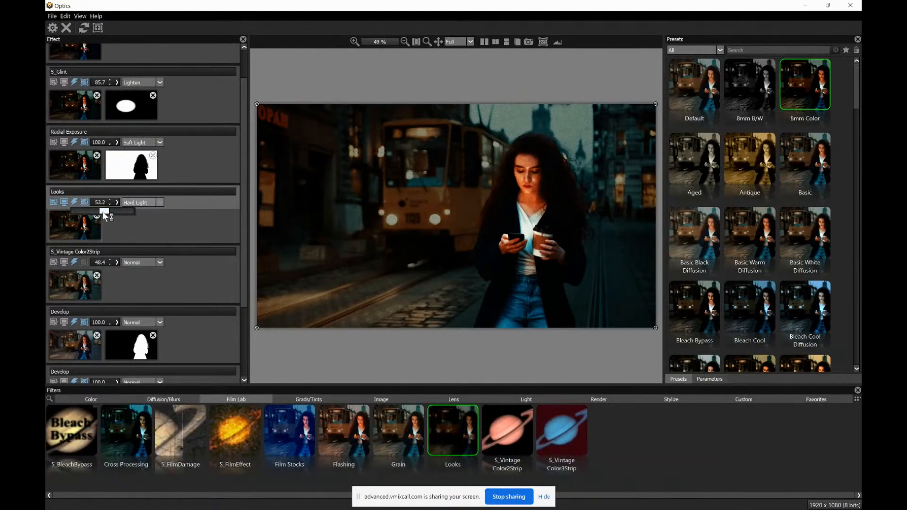
Delete the mask from the S_Glint effect and lower its Threshold to 0.41
{"action": "left_click", "coordinate": [78, 167]}
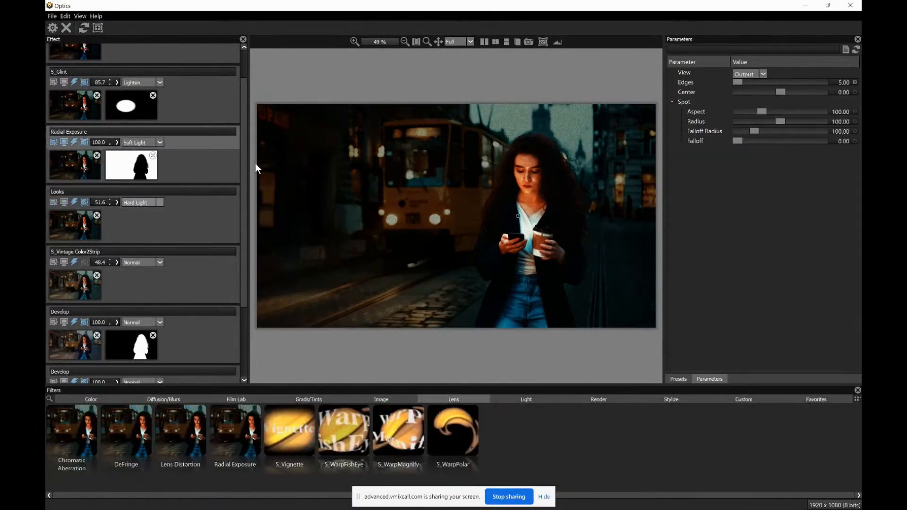
{"action": "scroll", "coordinate": [245, 162], "scroll_direction": "up", "scroll_amount": 1}
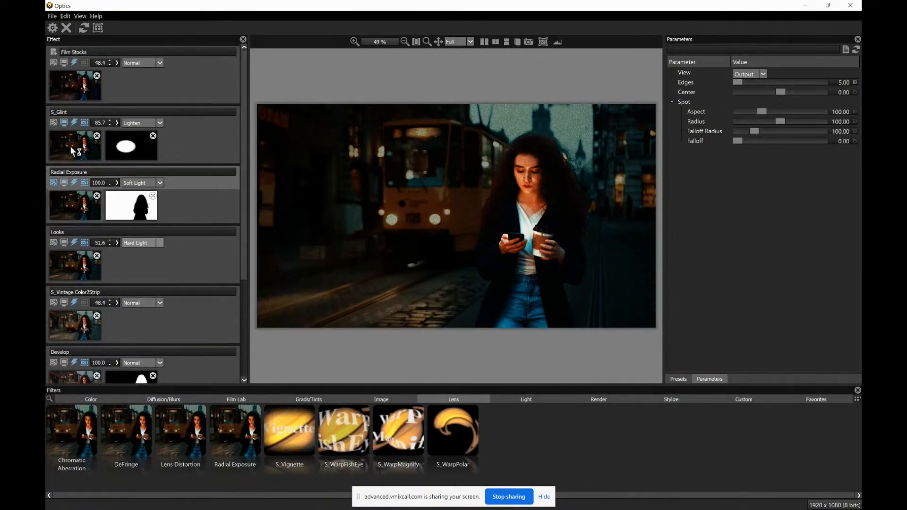
{"action": "left_click", "coordinate": [69, 147]}
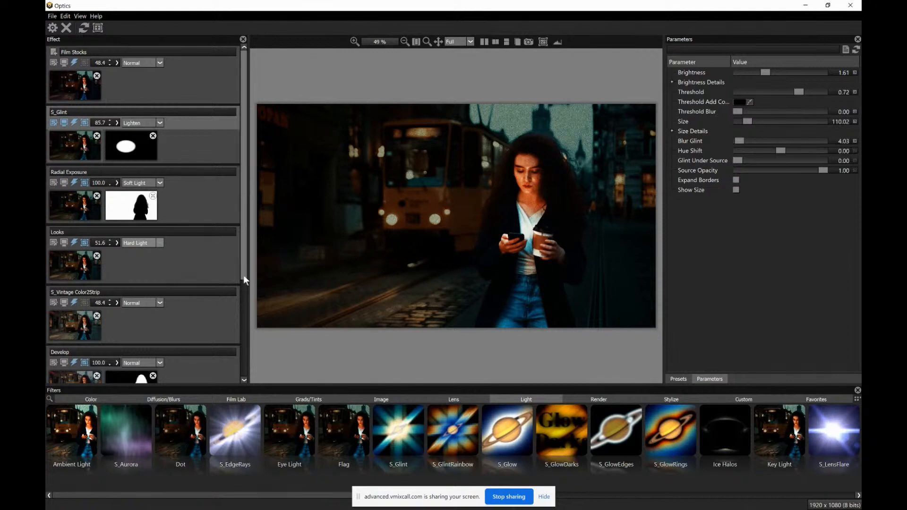
{"action": "left_click", "coordinate": [154, 136]}
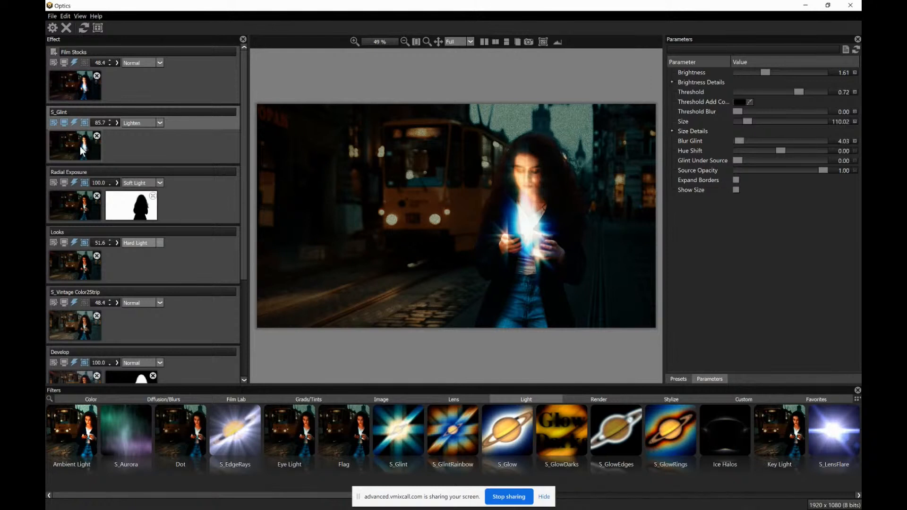
{"action": "left_click", "coordinate": [74, 244]}
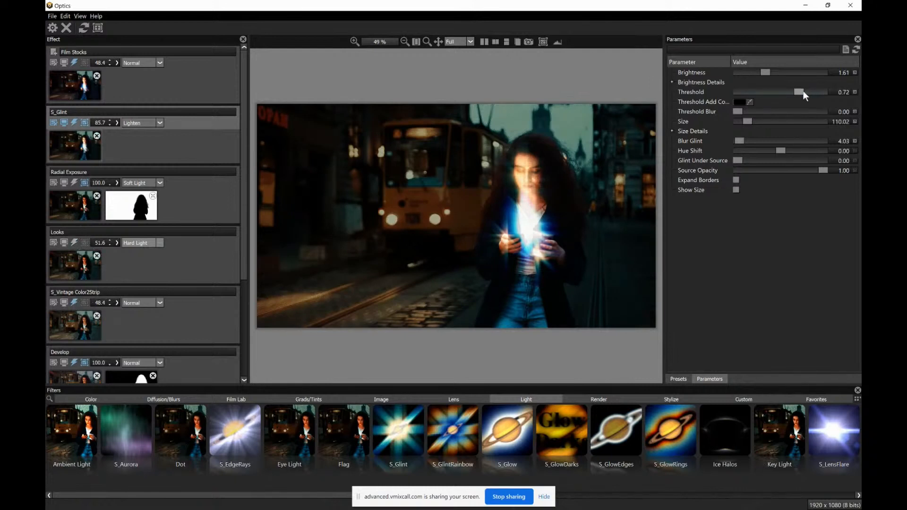
{"action": "mouse_move", "coordinate": [803, 91]}
{"action": "left_mouse_down"}
{"action": "mouse_move", "coordinate": [774, 96]}
{"action": "mouse_move", "coordinate": [796, 92]}
{"action": "left_mouse_up"}
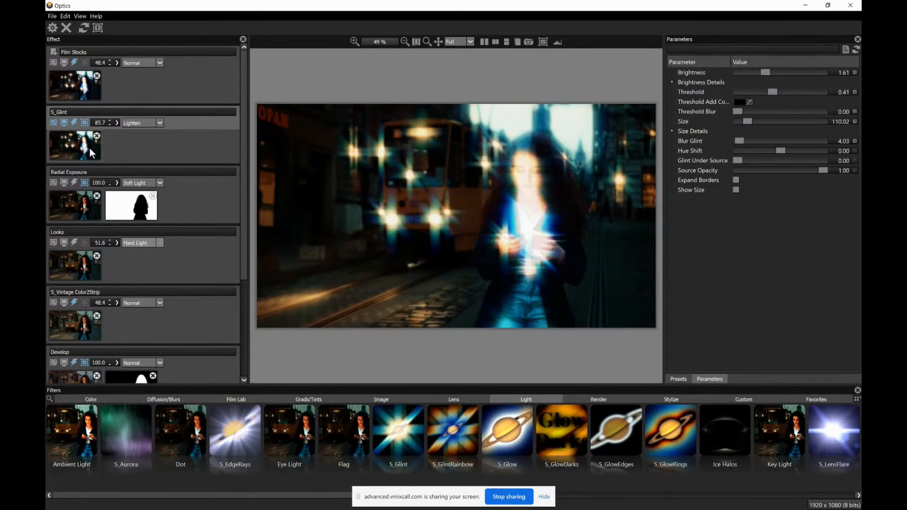
Add a Spot mask to S_Glint, centre and shrink it around the tram's headlights, and set the effect's opacity to 38.1
{"action": "left_click", "coordinate": [98, 28]}
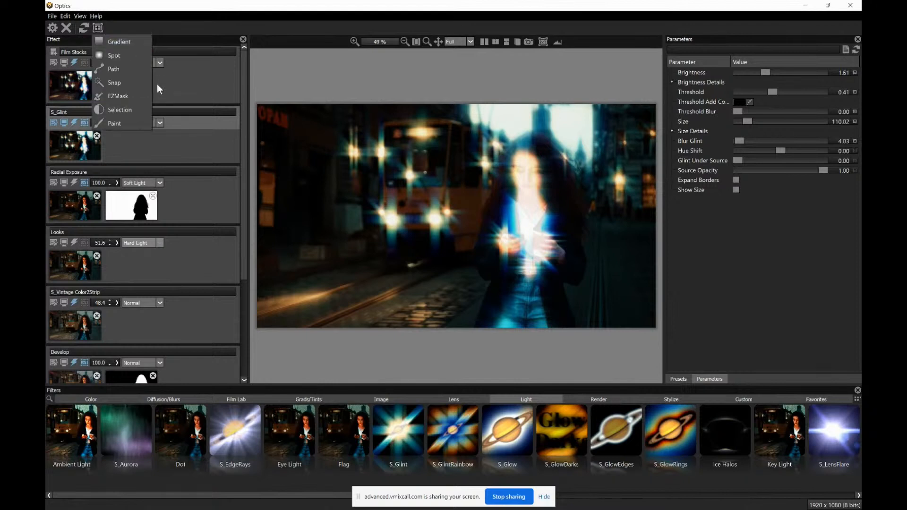
{"action": "left_click", "coordinate": [126, 55]}
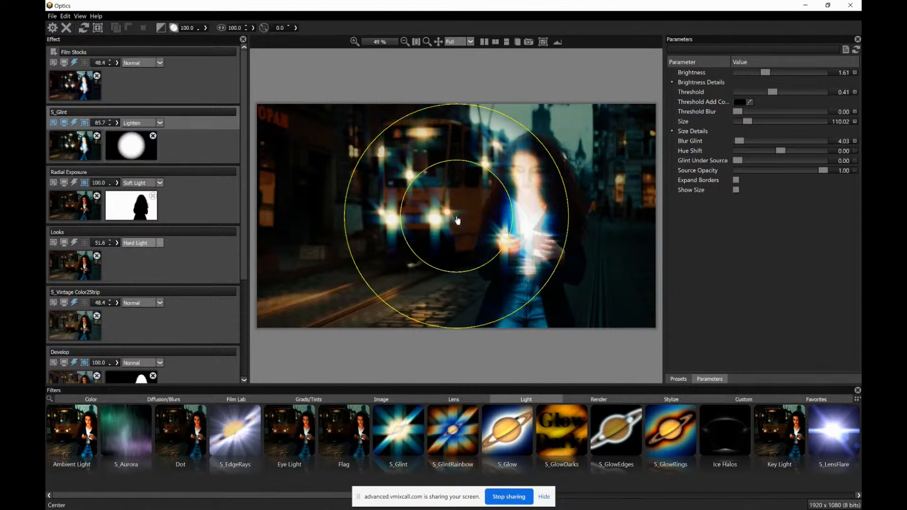
{"action": "left_click_drag", "start_coordinate": [424, 214], "coordinate": [411, 210]}
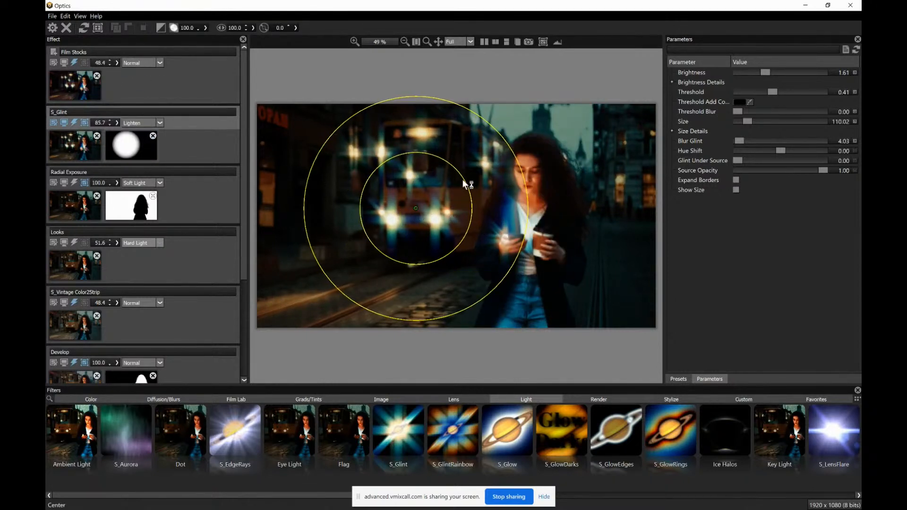
{"action": "left_click_drag", "start_coordinate": [456, 181], "coordinate": [441, 191]}
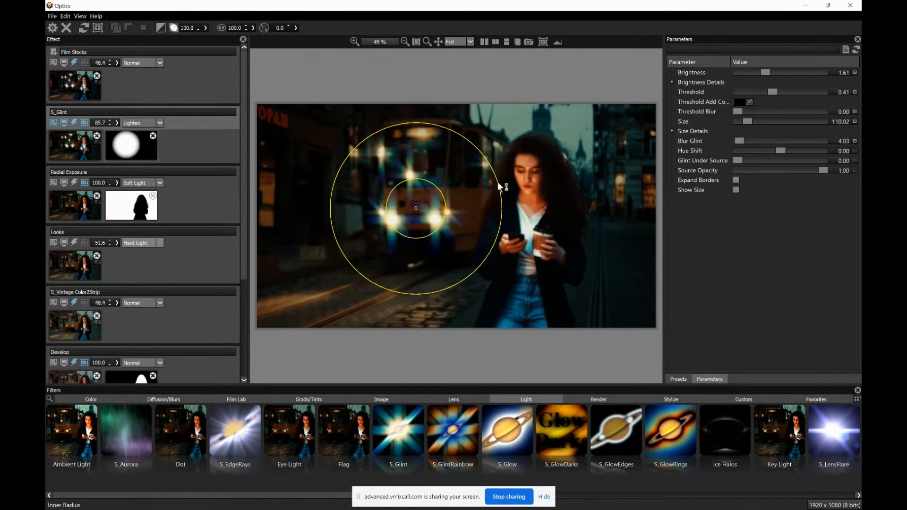
{"action": "left_click_drag", "start_coordinate": [496, 180], "coordinate": [472, 192]}
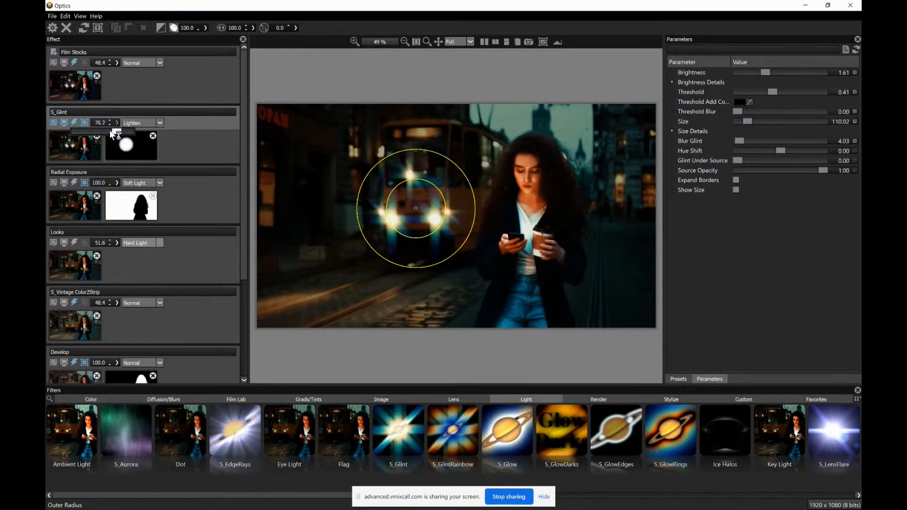
{"action": "left_click_drag", "start_coordinate": [99, 129], "coordinate": [95, 131]}
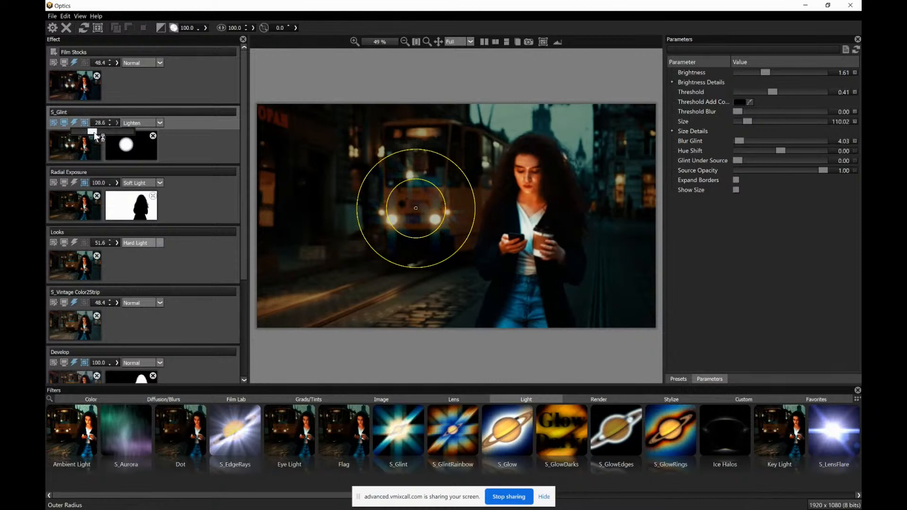
Inspect the Film Stocks effect in an enlarged preview and compare the graded photo with the original
{"action": "left_click", "coordinate": [81, 87]}
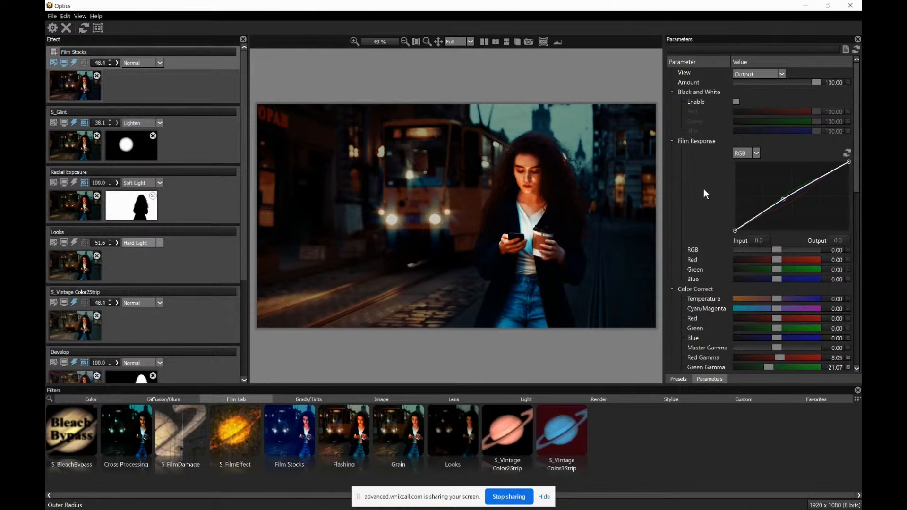
{"action": "left_click_drag", "start_coordinate": [665, 185], "coordinate": [756, 190]}
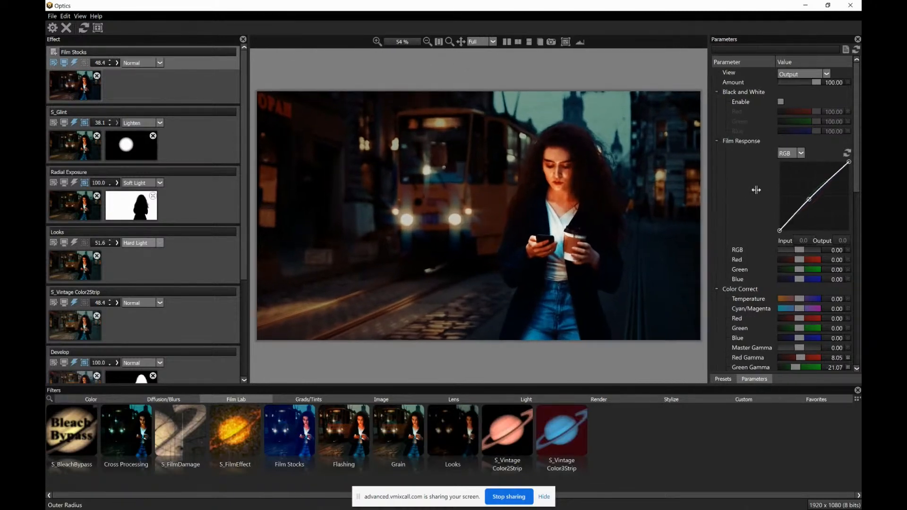
{"action": "left_click", "coordinate": [506, 42]}
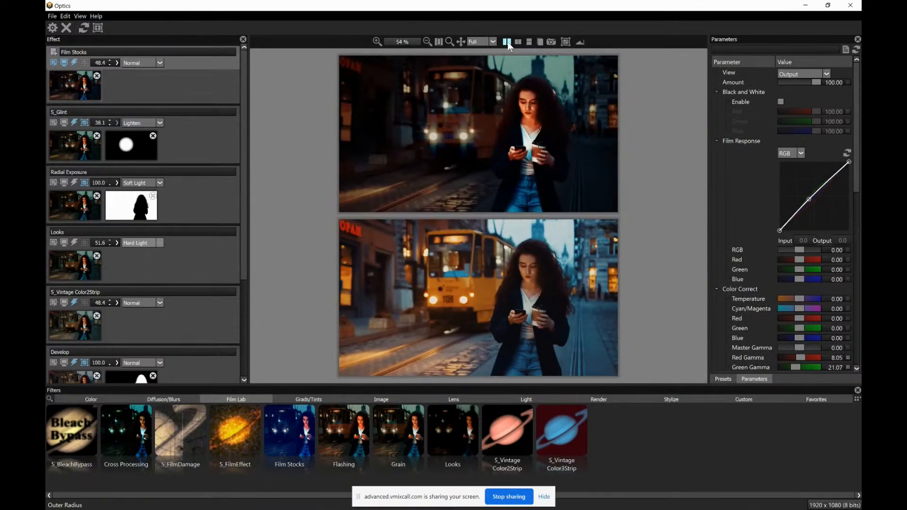
{"action": "left_click", "coordinate": [507, 42]}
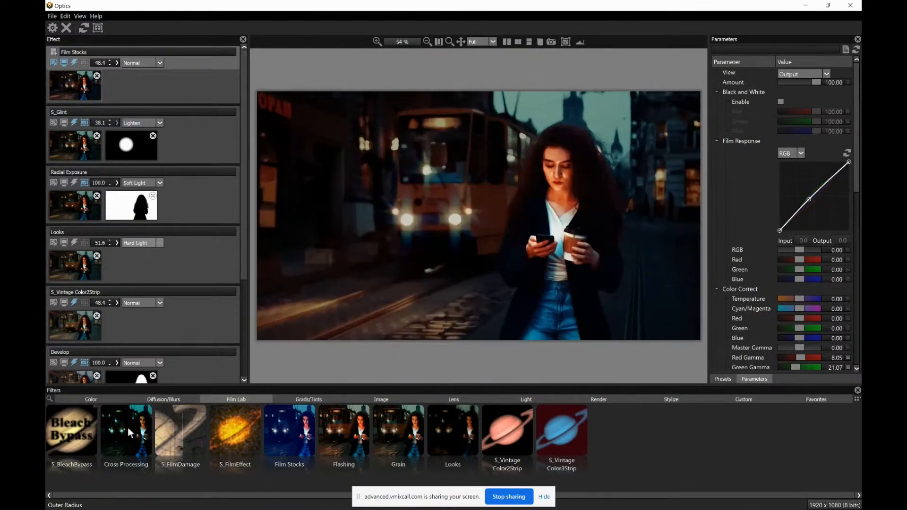
Browse the Diffusion/Blurs, Film Lab, Grads/Tints, Image and Light filter categories
{"action": "left_click", "coordinate": [149, 401]}
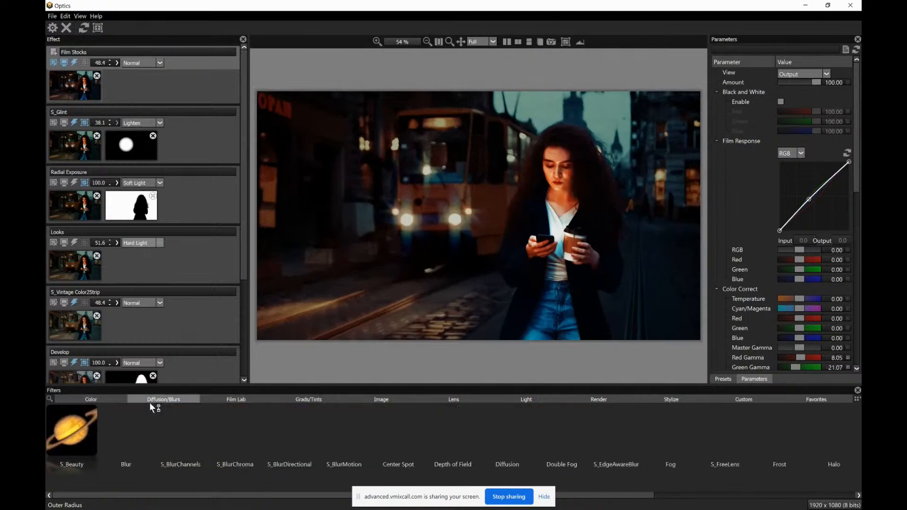
{"action": "left_click", "coordinate": [239, 402]}
{"action": "left_click", "coordinate": [302, 399]}
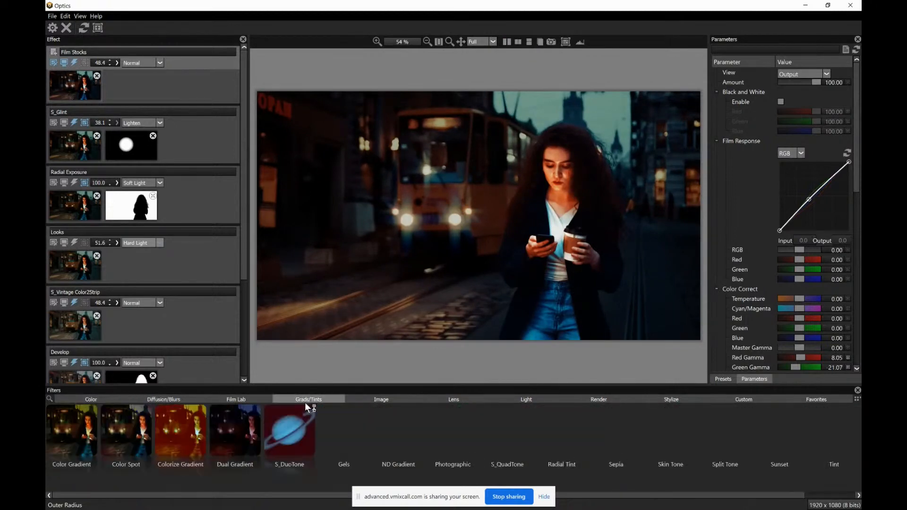
{"action": "left_click", "coordinate": [387, 401]}
{"action": "left_click", "coordinate": [538, 400]}
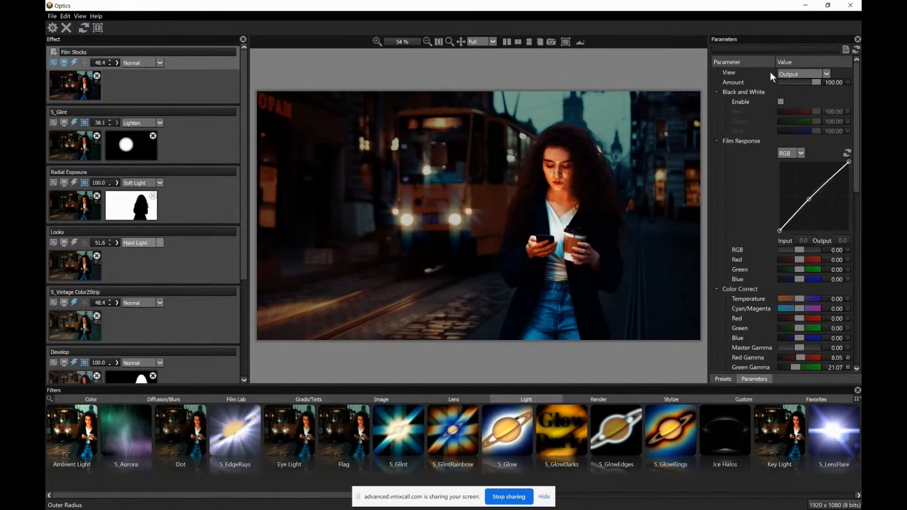
Quit Optics and save the graded tram image back to the Photoshop document
{"action": "left_click", "coordinate": [853, 7]}
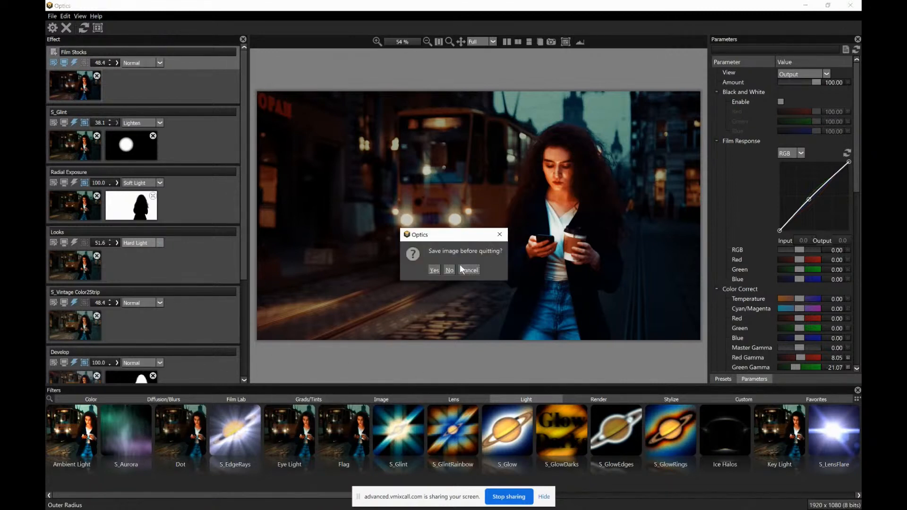
{"action": "left_click", "coordinate": [435, 269]}
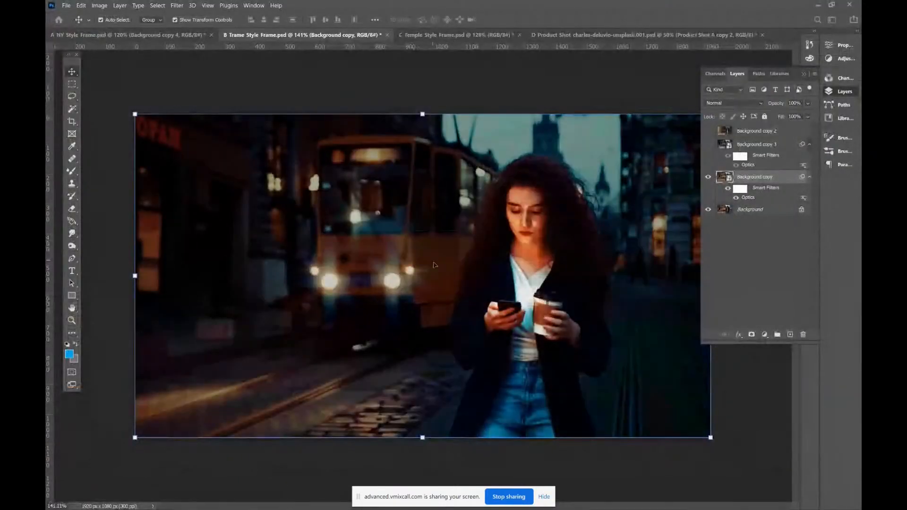
Compare the tram looks by toggling Background copy, copy 3 and copy 2, leaving only Background copy 2 visible above Background
{"action": "left_click", "coordinate": [708, 144]}
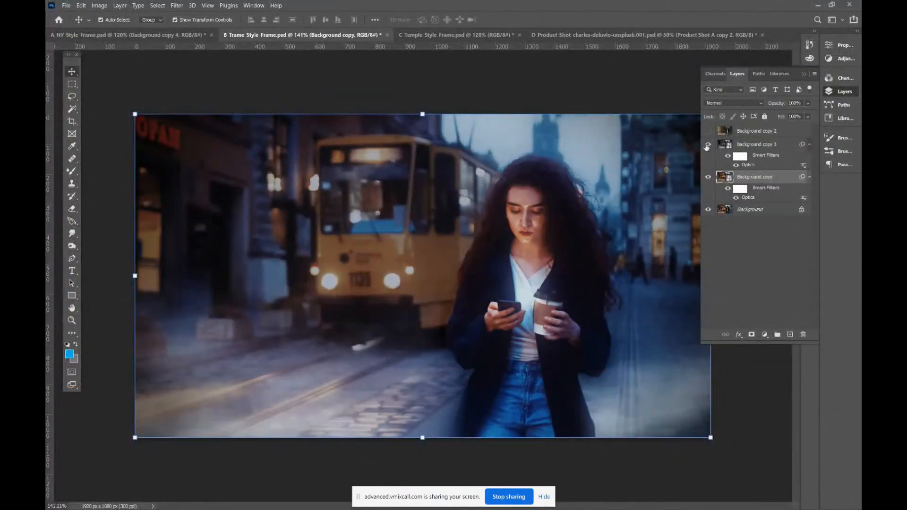
{"action": "left_click", "coordinate": [708, 176]}
{"action": "left_click", "coordinate": [709, 177]}
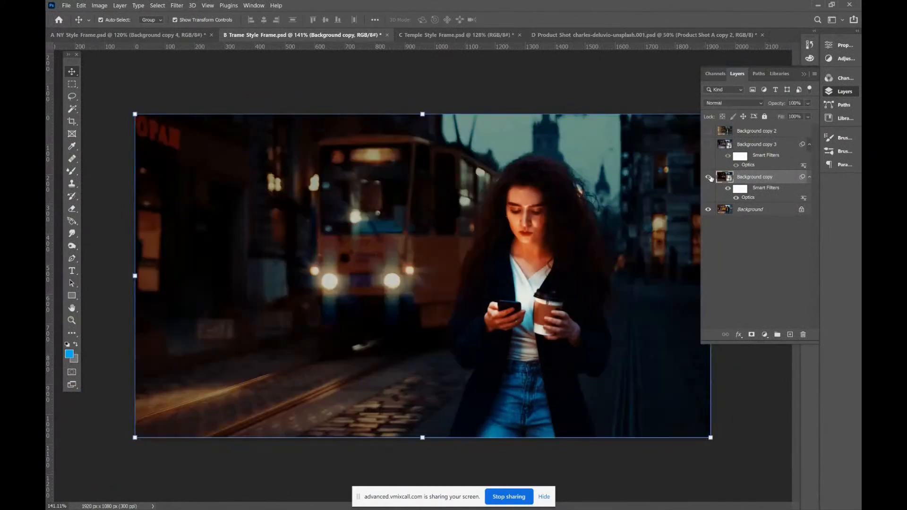
{"action": "left_click", "coordinate": [709, 144]}
{"action": "left_click", "coordinate": [709, 131]}
{"action": "left_click", "coordinate": [708, 144]}
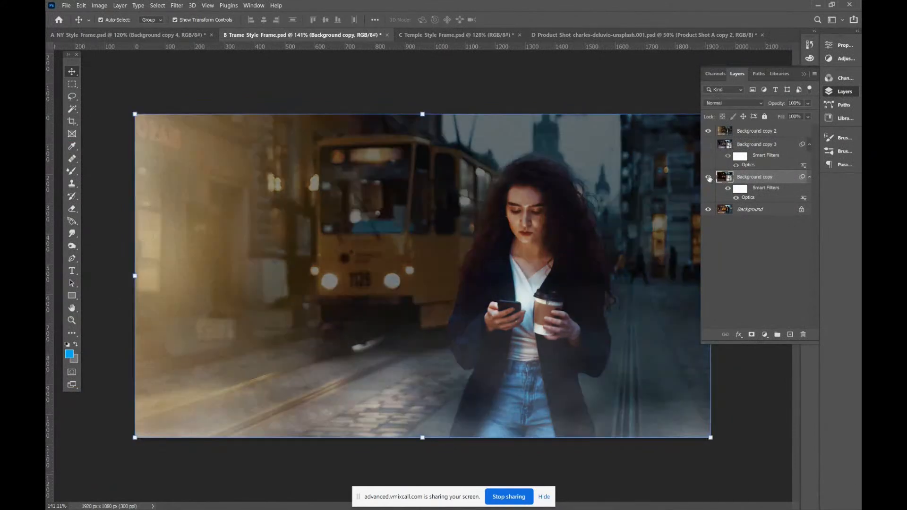
{"action": "left_click", "coordinate": [708, 177]}
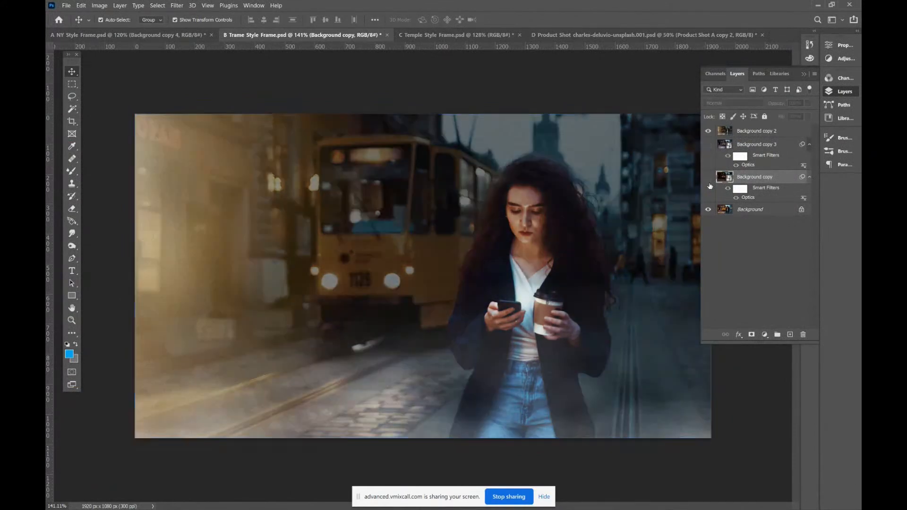
Switch to Temple Style Frame.psd and compare the Background copy and Background copy 2 looks, leaving Background copy 2 visible
{"action": "left_click", "coordinate": [430, 34]}
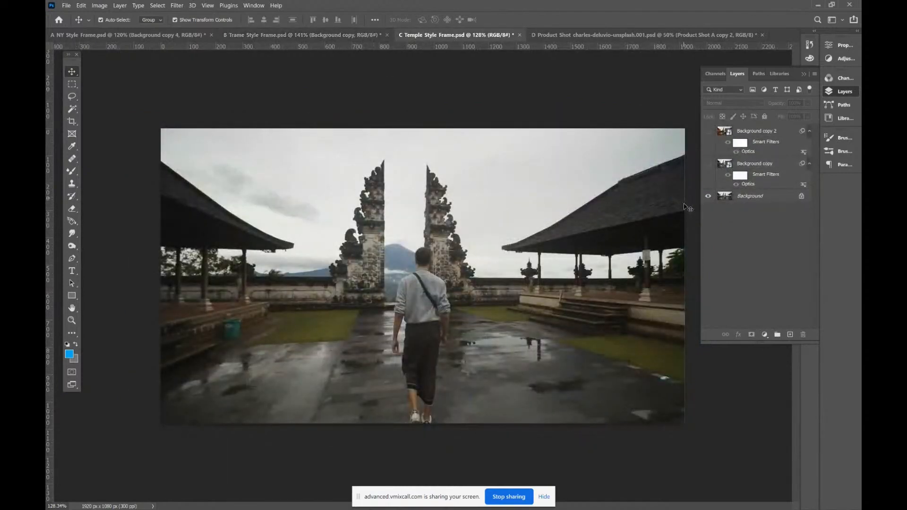
{"action": "left_click", "coordinate": [709, 164]}
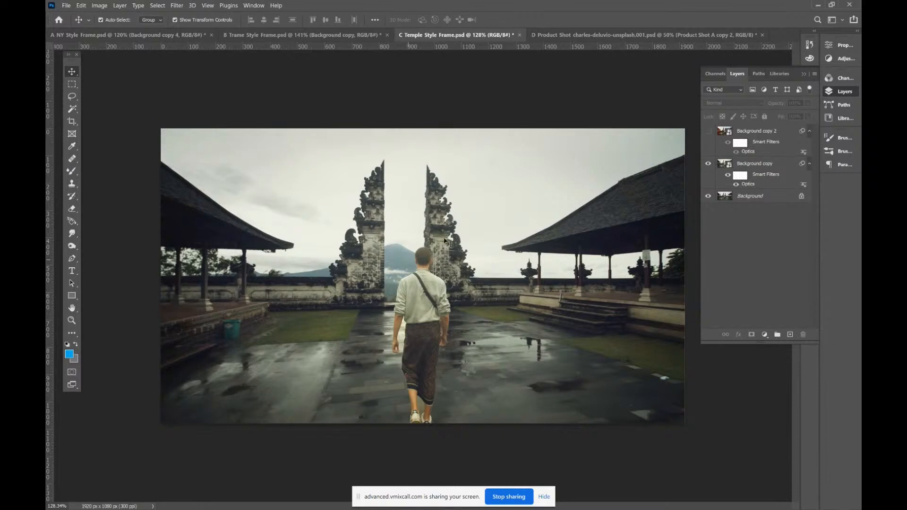
{"action": "left_click", "coordinate": [709, 163]}
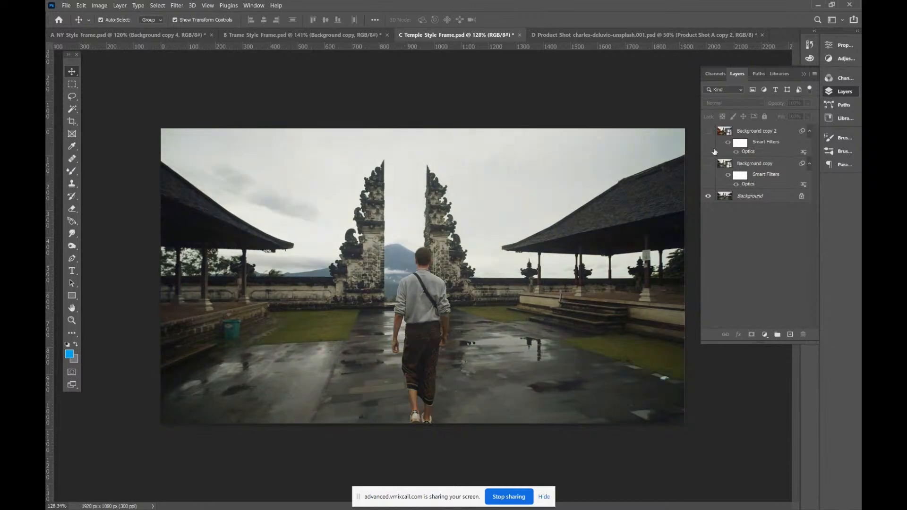
{"action": "left_click", "coordinate": [708, 132]}
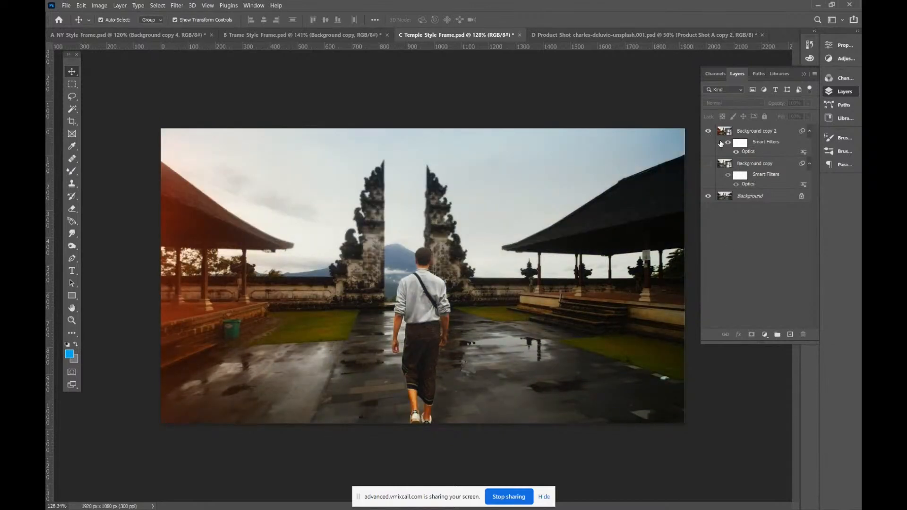
Open the Optics filter of Background copy 2 and examine its lowest Enhancing effect and the Develop effect with its figure mask
{"action": "left_click", "coordinate": [746, 154]}
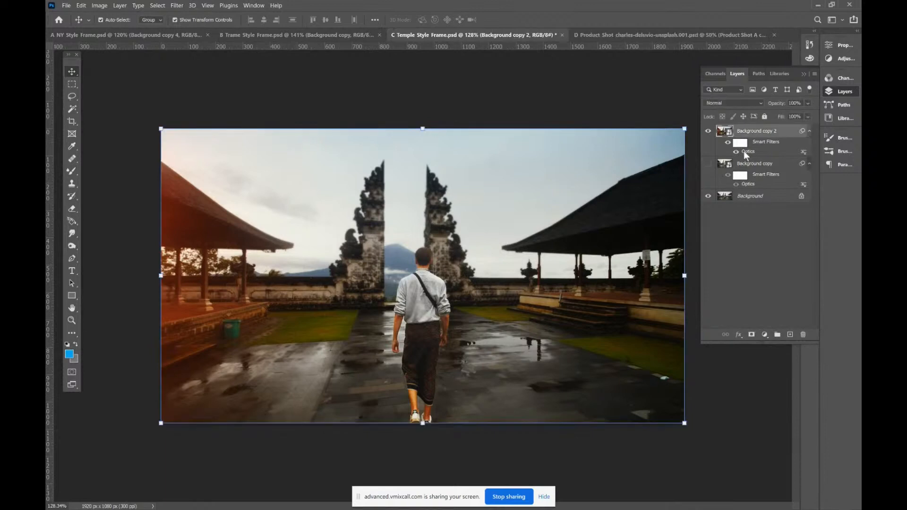
{"action": "double_click", "coordinate": [743, 151]}
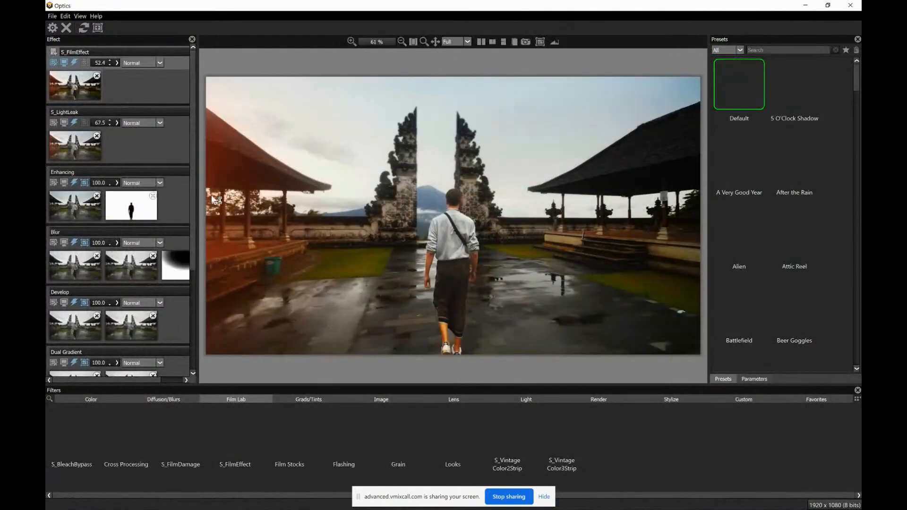
{"action": "scroll", "coordinate": [185, 325], "scroll_direction": "down", "scroll_amount": 5}
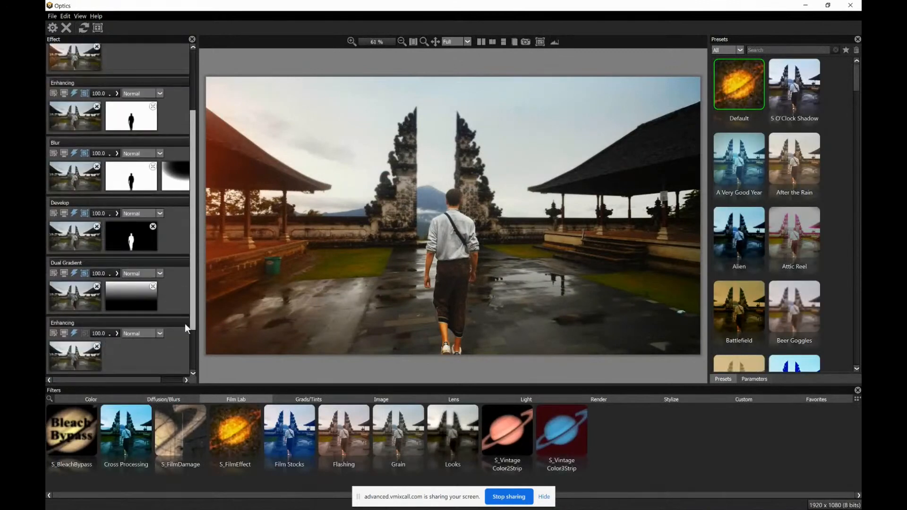
{"action": "left_click", "coordinate": [84, 295]}
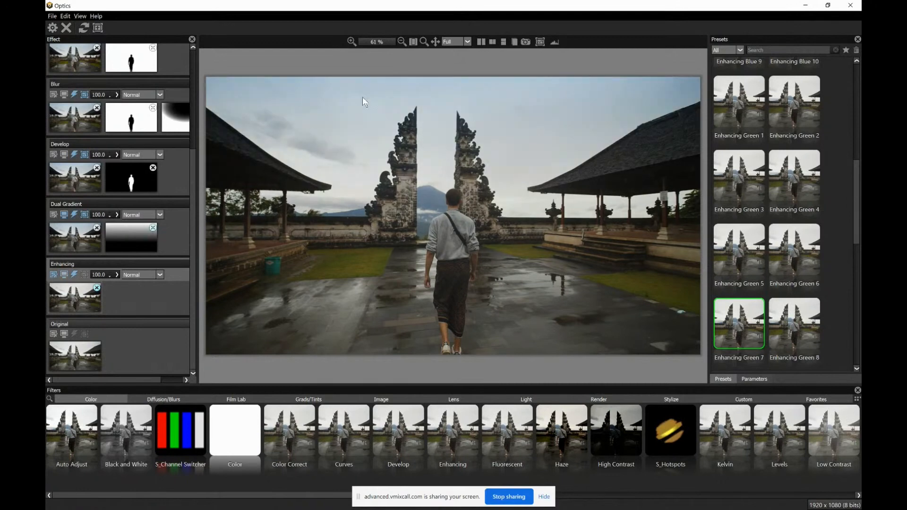
{"action": "left_click", "coordinate": [80, 180]}
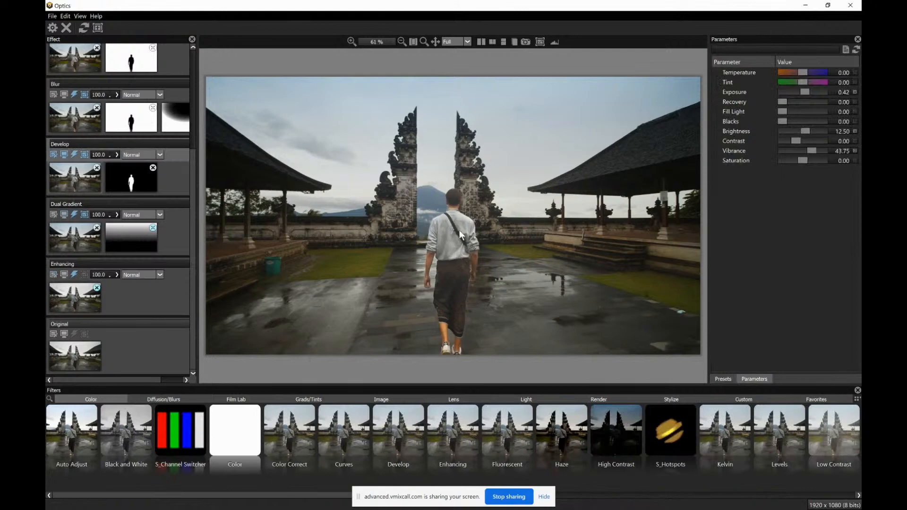
{"action": "left_click", "coordinate": [123, 175]}
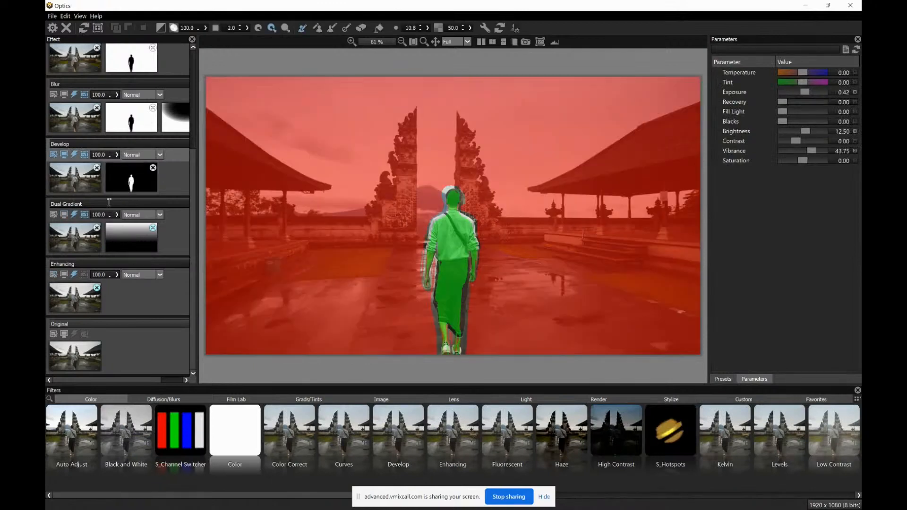
{"action": "left_click", "coordinate": [82, 181]}
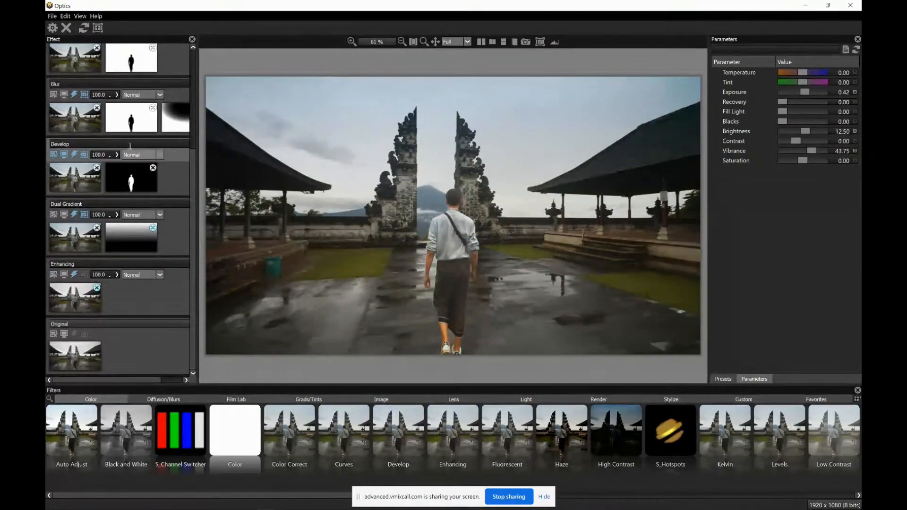
Widen the effect list so all mask thumbnails fit, and undo the last change
{"action": "scroll", "coordinate": [194, 169], "scroll_direction": "up", "scroll_amount": 2}
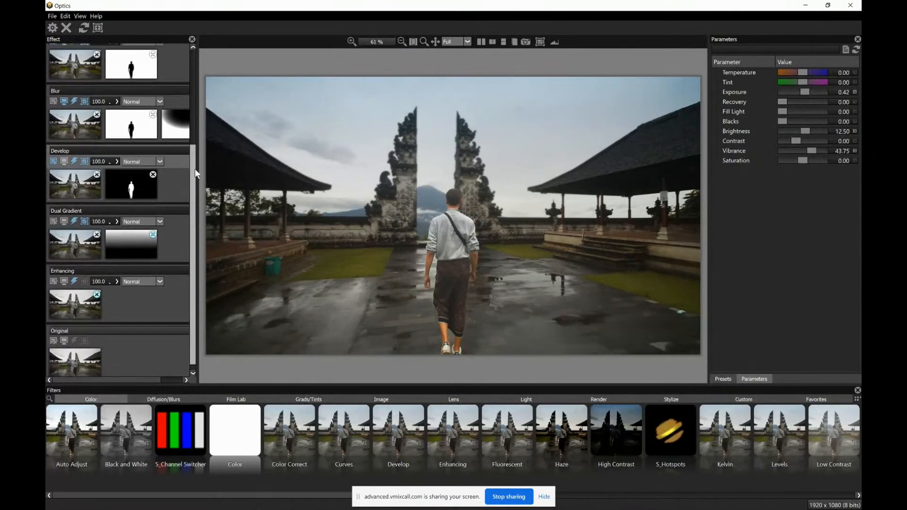
{"action": "left_click_drag", "start_coordinate": [202, 166], "coordinate": [273, 171]}
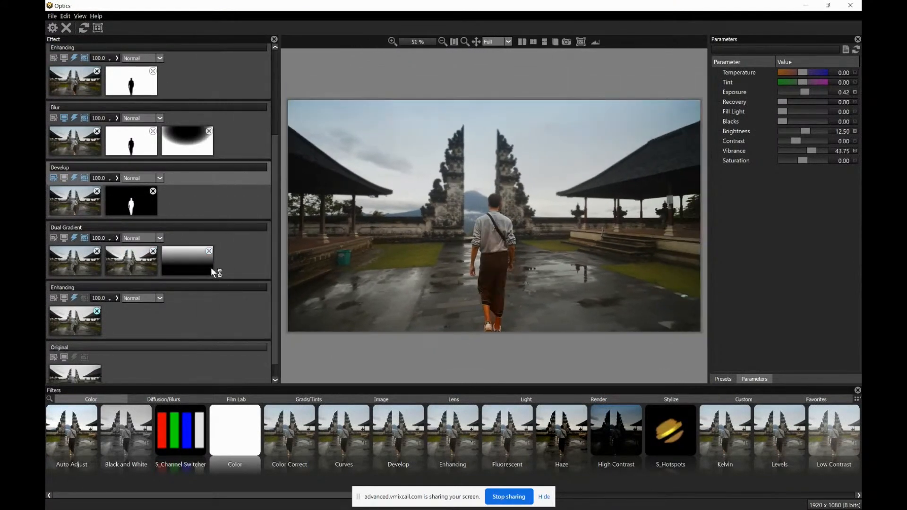
{"action": "key", "text": "ctrl+z"}
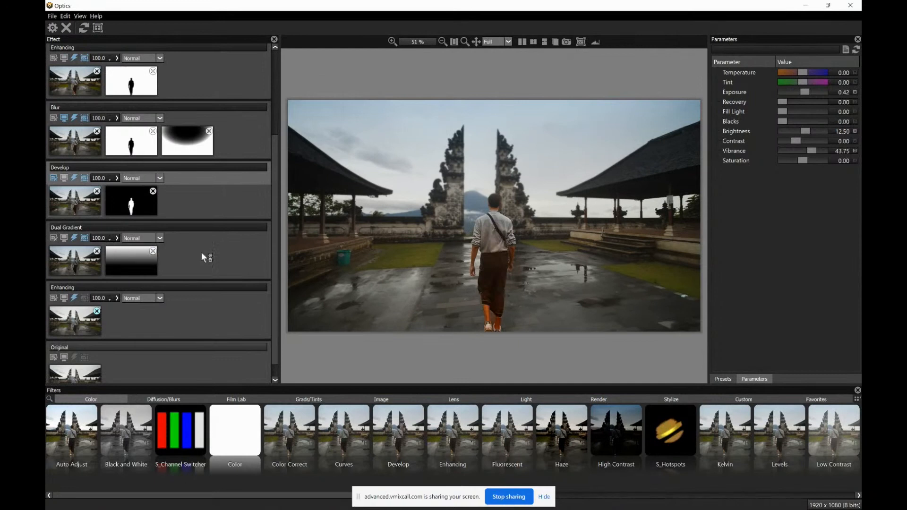
{"action": "scroll", "coordinate": [275, 218], "scroll_direction": "up", "scroll_amount": 2}
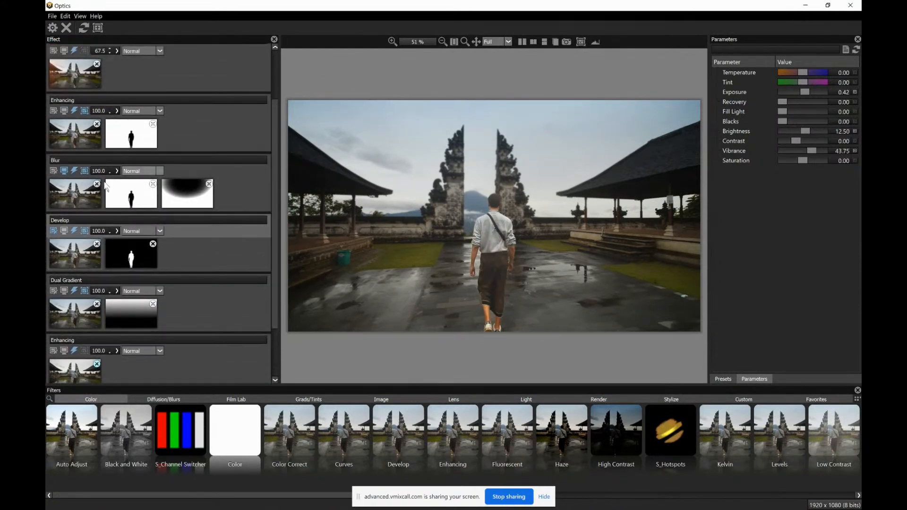
Examine the Blur effect's oval mask and set the effect's Blur amount to 0.00
{"action": "left_click", "coordinate": [71, 195]}
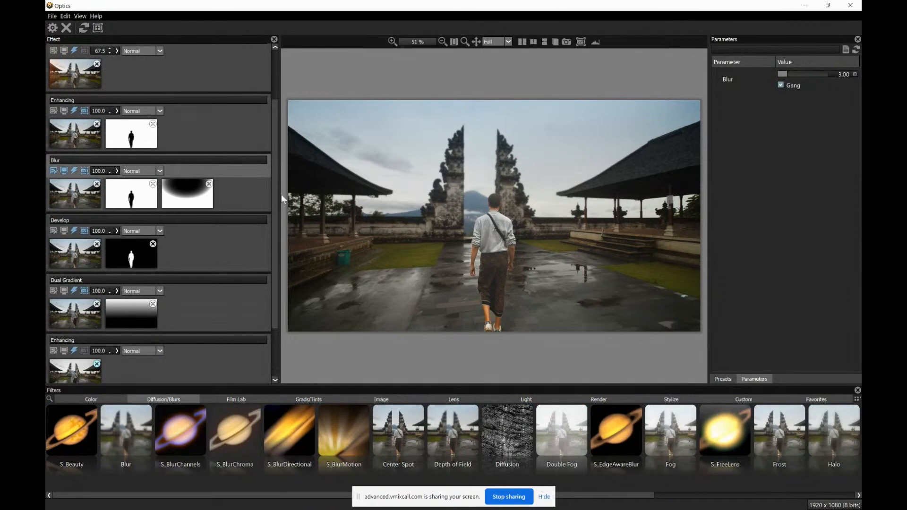
{"action": "left_click", "coordinate": [199, 201]}
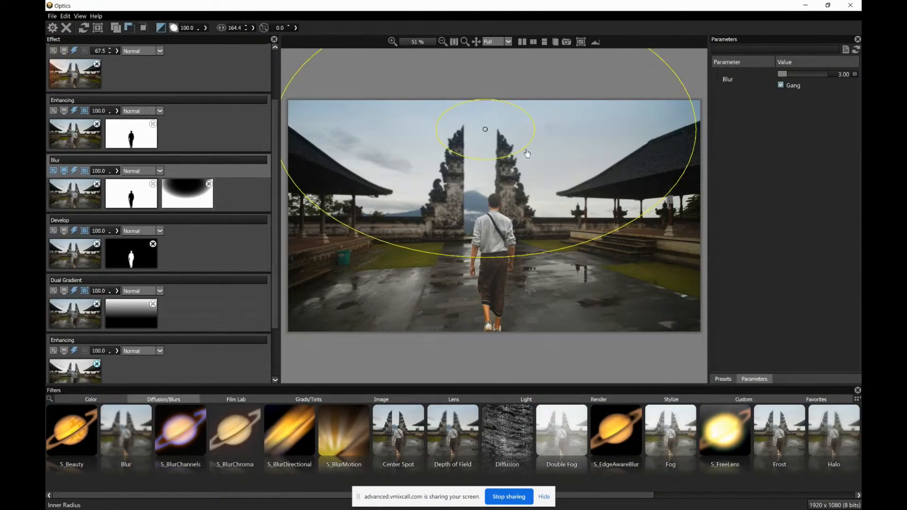
{"action": "left_click", "coordinate": [90, 196]}
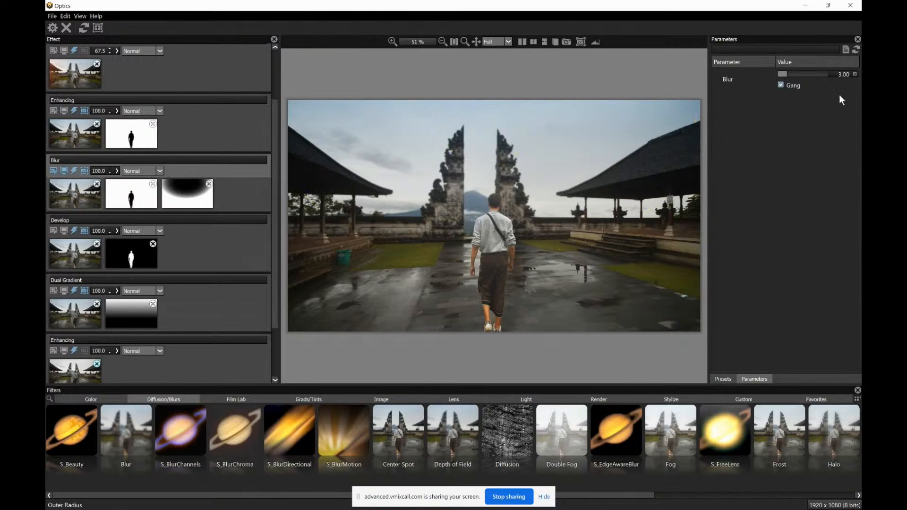
{"action": "left_click_drag", "start_coordinate": [786, 73], "coordinate": [783, 76]}
Review the temple photo's full effect stack, and quit Optics saving the image
{"action": "scroll", "coordinate": [176, 131], "scroll_direction": "up", "scroll_amount": 2}
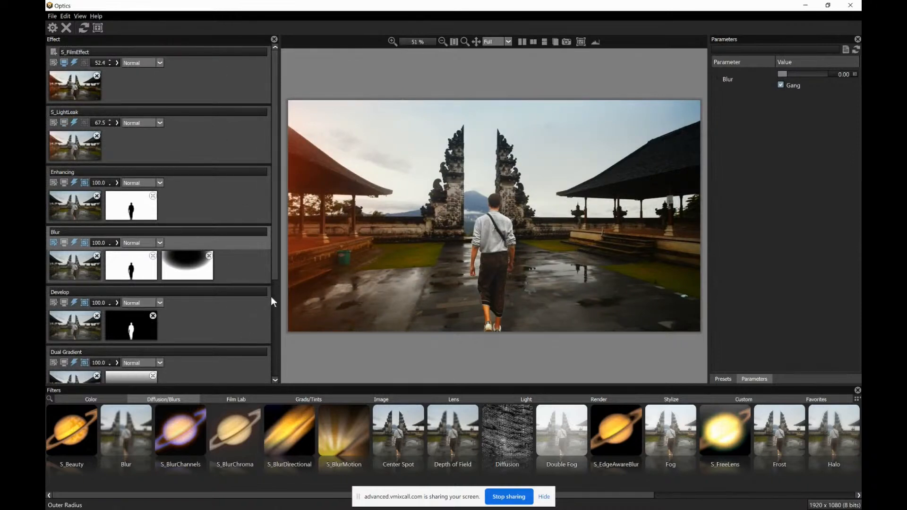
{"action": "mouse_move", "coordinate": [276, 217]}
{"action": "left_mouse_down"}
{"action": "mouse_move", "coordinate": [279, 243]}
{"action": "mouse_move", "coordinate": [281, 213]}
{"action": "left_mouse_up"}
{"action": "left_click", "coordinate": [850, 6]}
{"action": "left_click", "coordinate": [428, 273]}
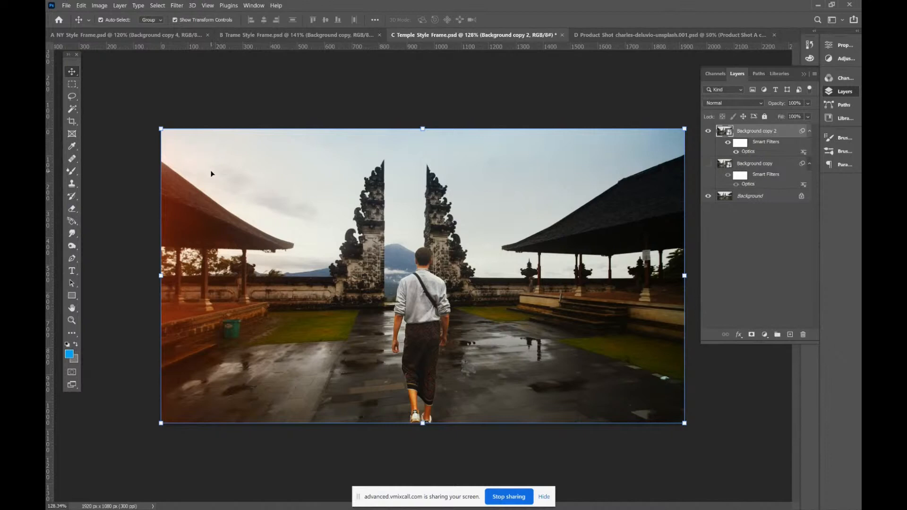
Switch to the Product Shot document and compare the perfume bottle without and with the Product Shot B copy layer
{"action": "left_click", "coordinate": [605, 34]}
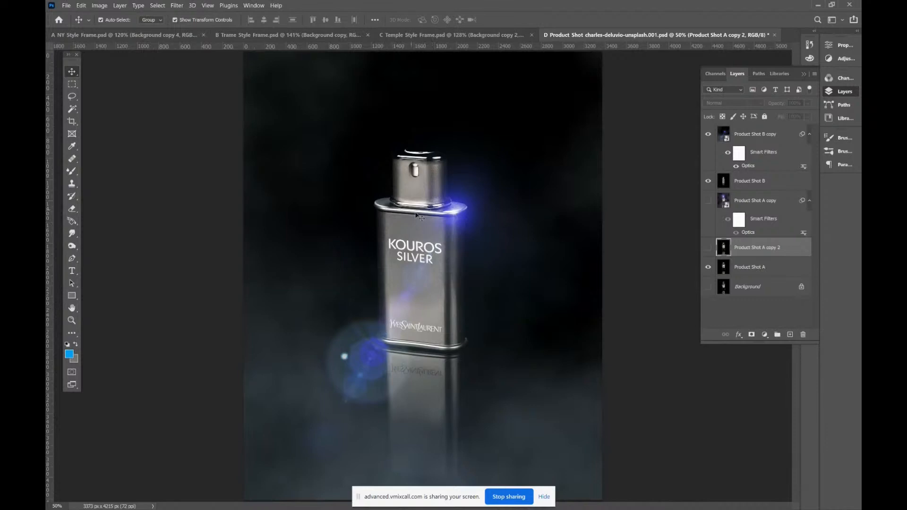
{"action": "left_click", "coordinate": [709, 136]}
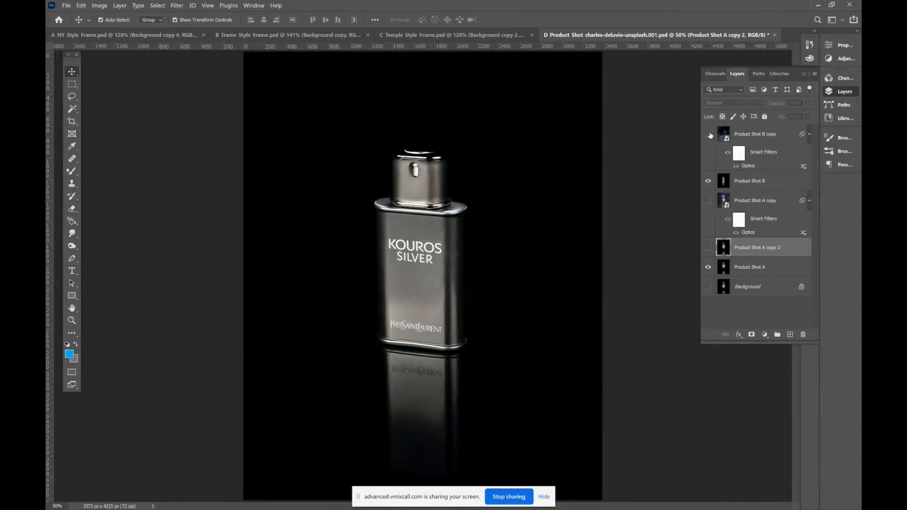
{"action": "left_click", "coordinate": [709, 136]}
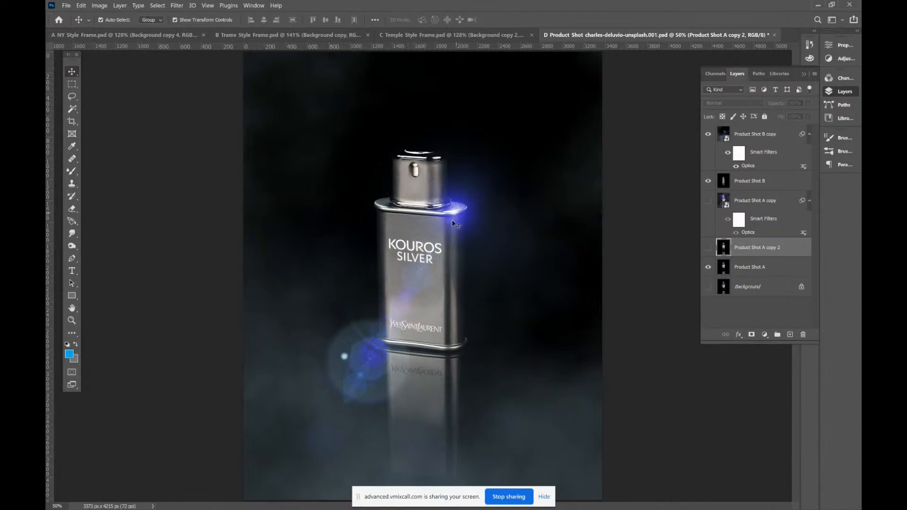
Open the Optics filter of Product Shot B copy and reset it to the original image with no effects
{"action": "left_click", "coordinate": [748, 167]}
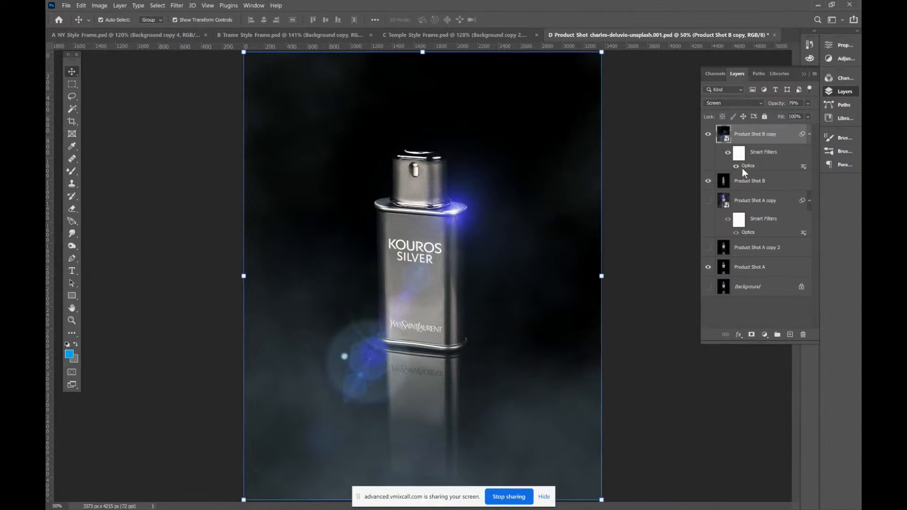
{"action": "double_click", "coordinate": [747, 165]}
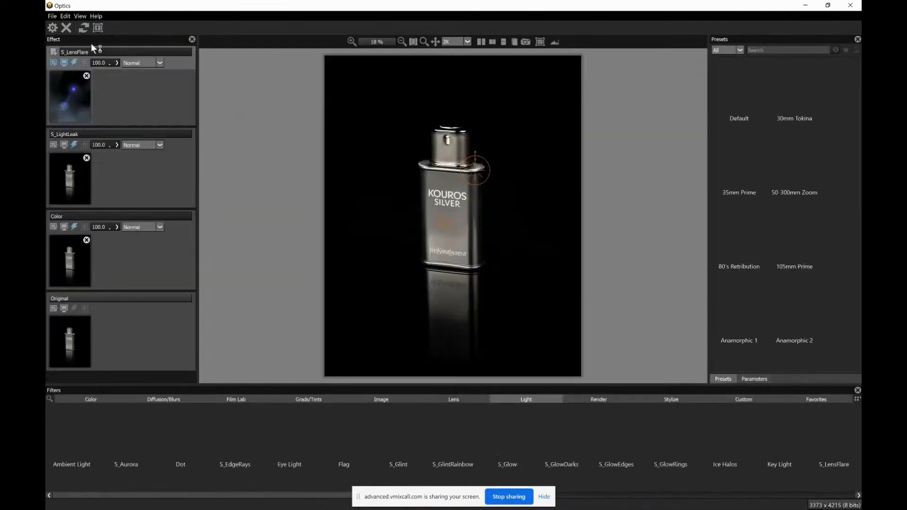
{"action": "left_click", "coordinate": [84, 29]}
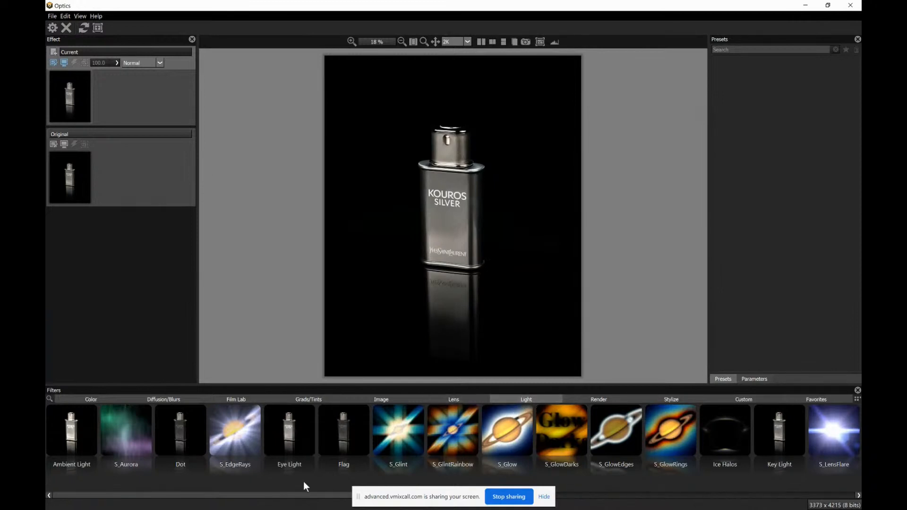
Add an S_LensFlare effect, move its hotspot beyond the bottle's upper right, and apply the 50-300mm Zoom preset
{"action": "left_click_drag", "start_coordinate": [303, 495], "coordinate": [545, 428]}
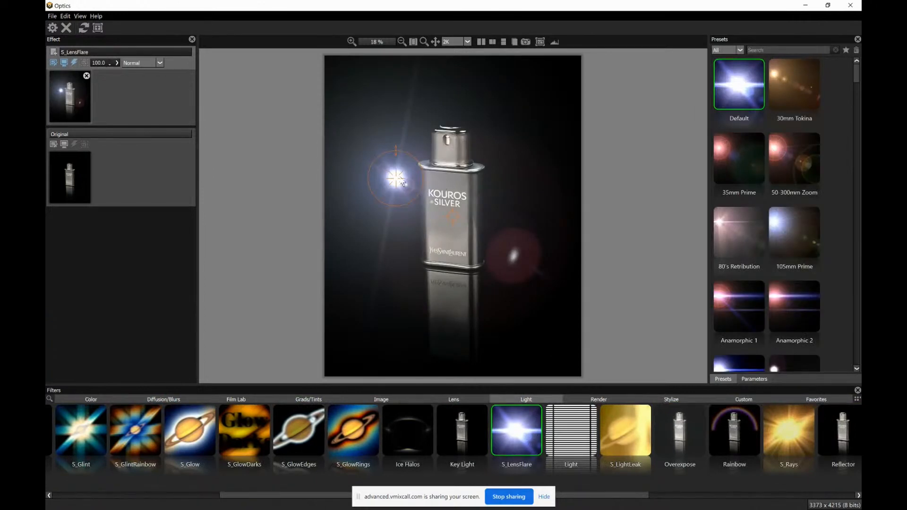
{"action": "left_click_drag", "start_coordinate": [402, 182], "coordinate": [543, 122]}
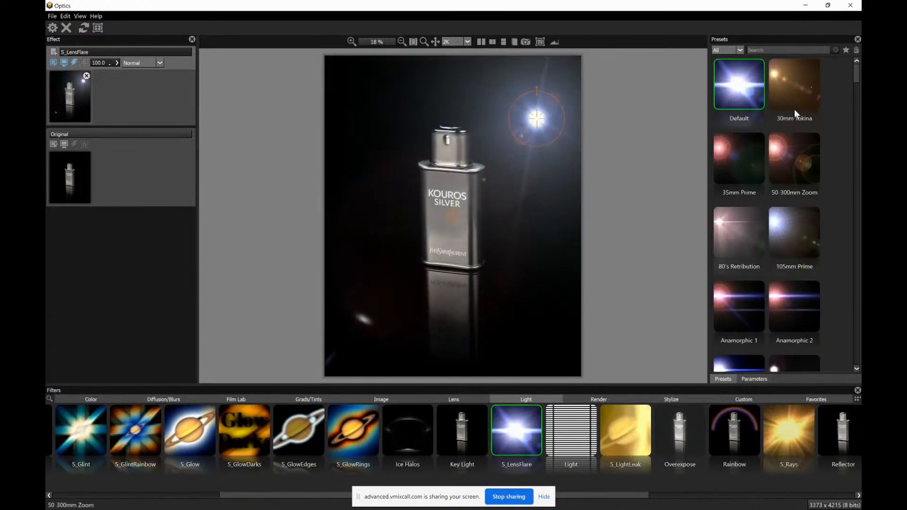
{"action": "left_click", "coordinate": [786, 169]}
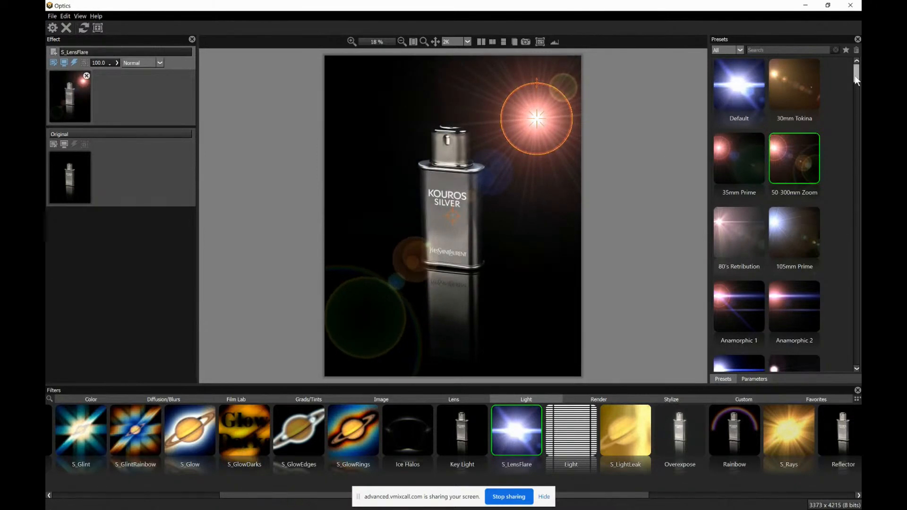
Apply the Clair Anamorphic 40mm preset to the lens flare and shift its hotspot slightly toward the photo's upper-right corner
{"action": "left_click_drag", "start_coordinate": [857, 80], "coordinate": [854, 132]}
{"action": "left_click", "coordinate": [737, 186]}
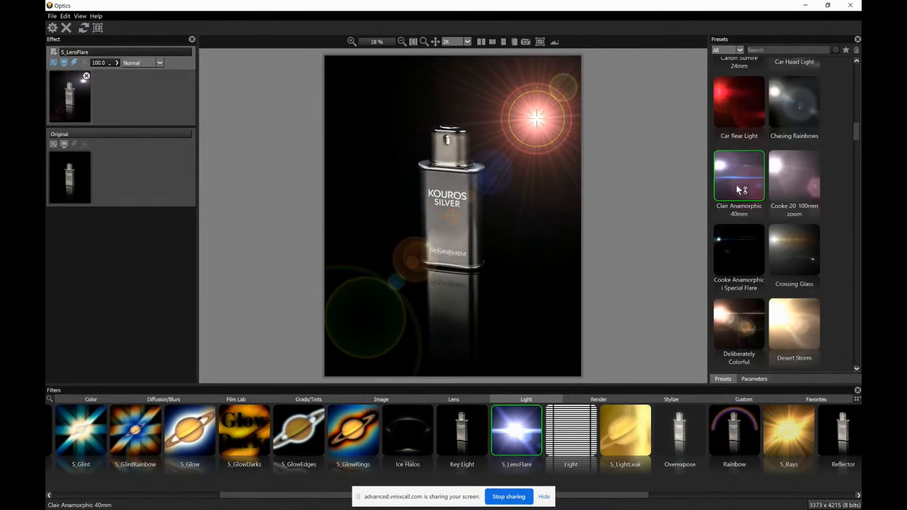
{"action": "left_click_drag", "start_coordinate": [523, 143], "coordinate": [518, 151]}
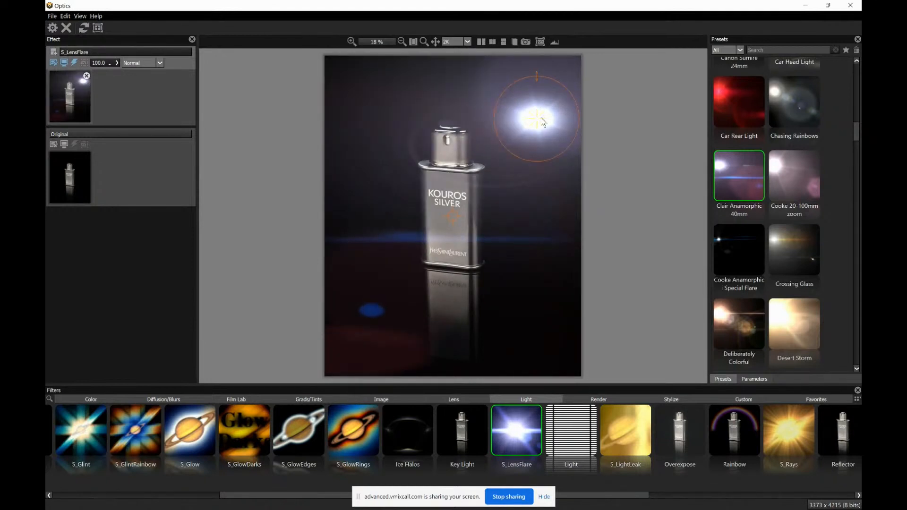
{"action": "left_click_drag", "start_coordinate": [544, 122], "coordinate": [550, 112]}
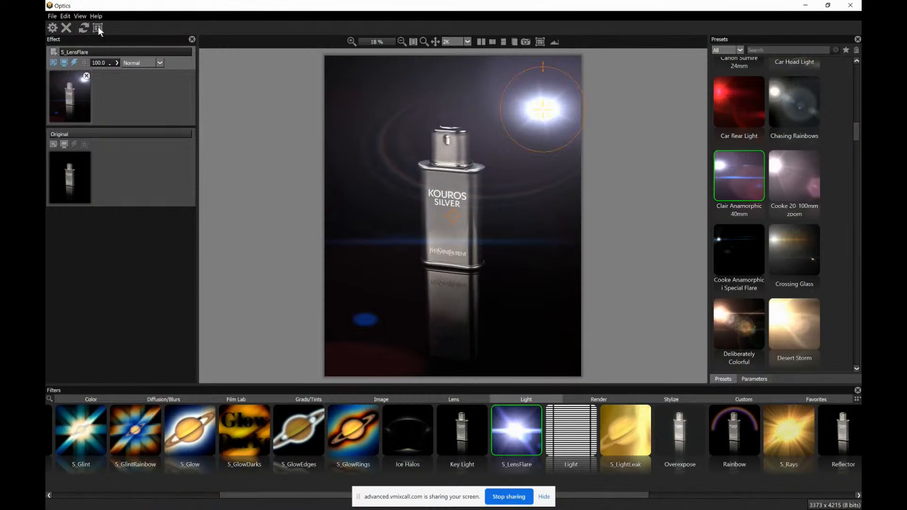
Add a Color effect with the Black preset beneath S_LensFlare, and shift the flare's hotspot slightly left
{"action": "left_click", "coordinate": [76, 68]}
{"action": "left_click", "coordinate": [85, 400]}
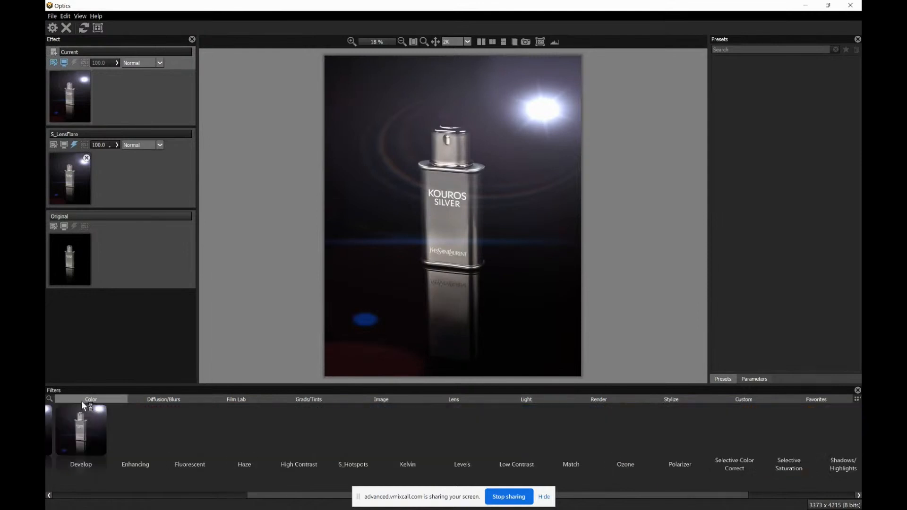
{"action": "left_click_drag", "start_coordinate": [283, 496], "coordinate": [83, 487]}
{"action": "left_click", "coordinate": [236, 426]}
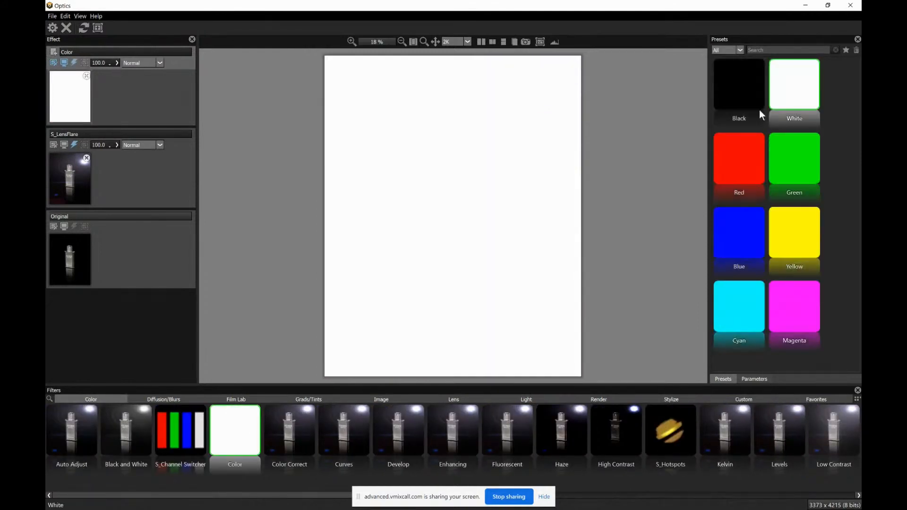
{"action": "left_click", "coordinate": [739, 104]}
{"action": "left_click_drag", "start_coordinate": [132, 90], "coordinate": [125, 193]}
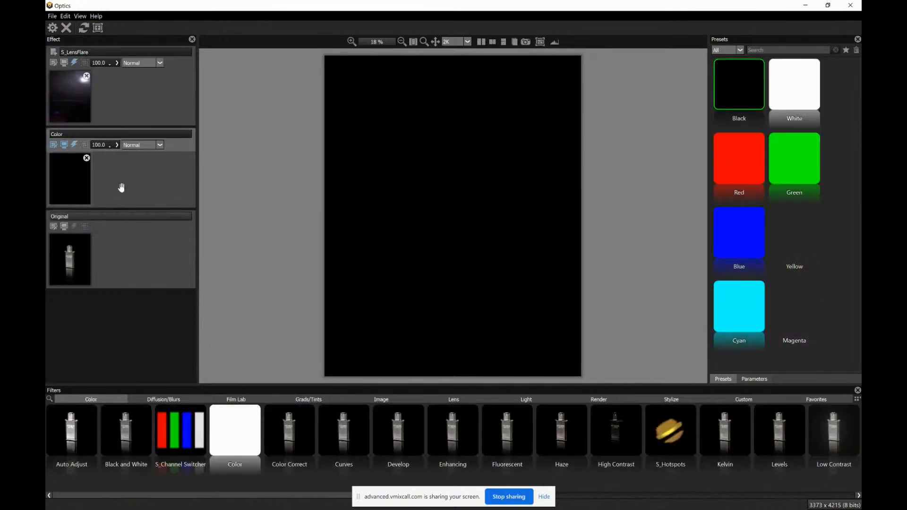
{"action": "left_click", "coordinate": [78, 110]}
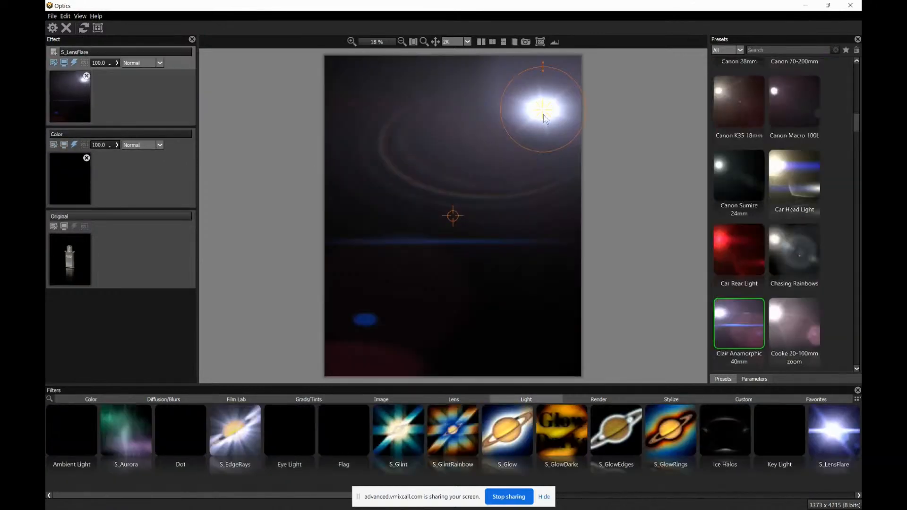
{"action": "mouse_move", "coordinate": [531, 109]}
{"action": "left_mouse_down"}
{"action": "mouse_move", "coordinate": [483, 116]}
{"action": "mouse_move", "coordinate": [539, 109]}
{"action": "left_mouse_up"}
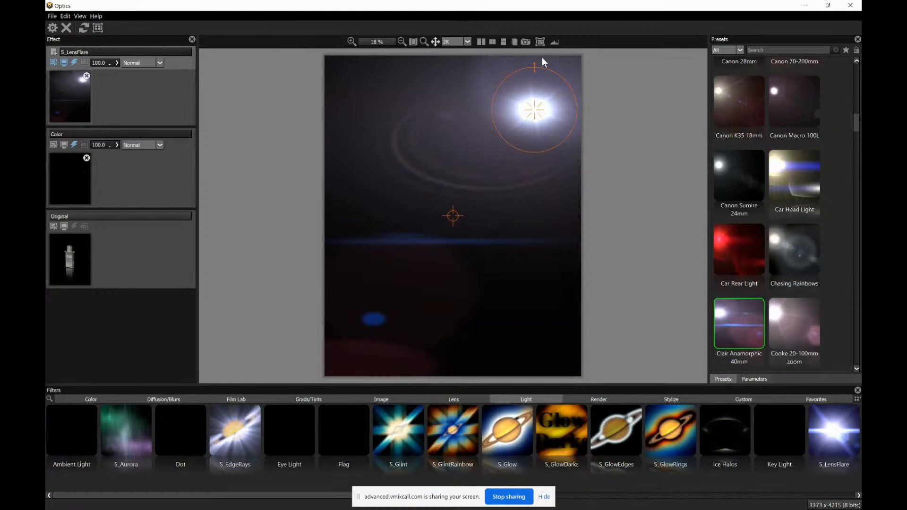
Quit Optics saving the image, and set the Product Shot B copy layer's opacity to 72%
{"action": "left_click", "coordinate": [850, 6]}
{"action": "left_click", "coordinate": [428, 269]}
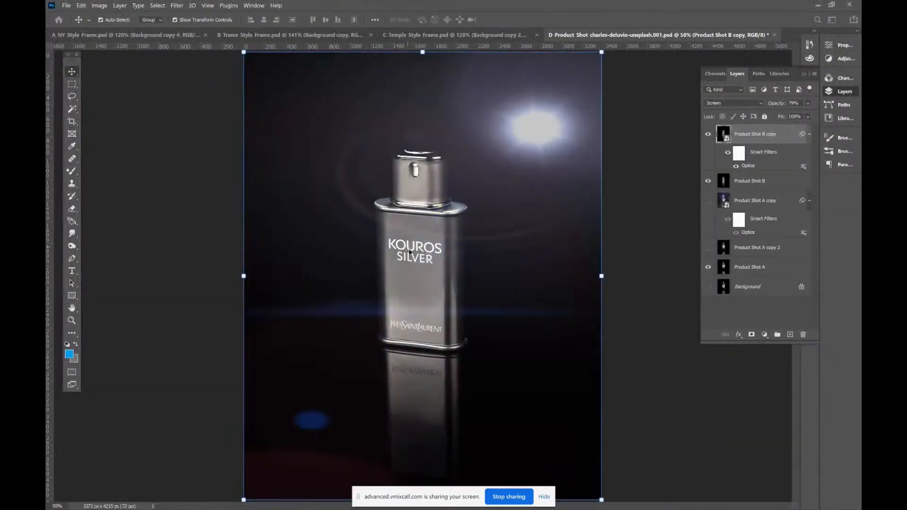
{"action": "left_click", "coordinate": [808, 104]}
{"action": "left_click_drag", "start_coordinate": [785, 112], "coordinate": [797, 117]}
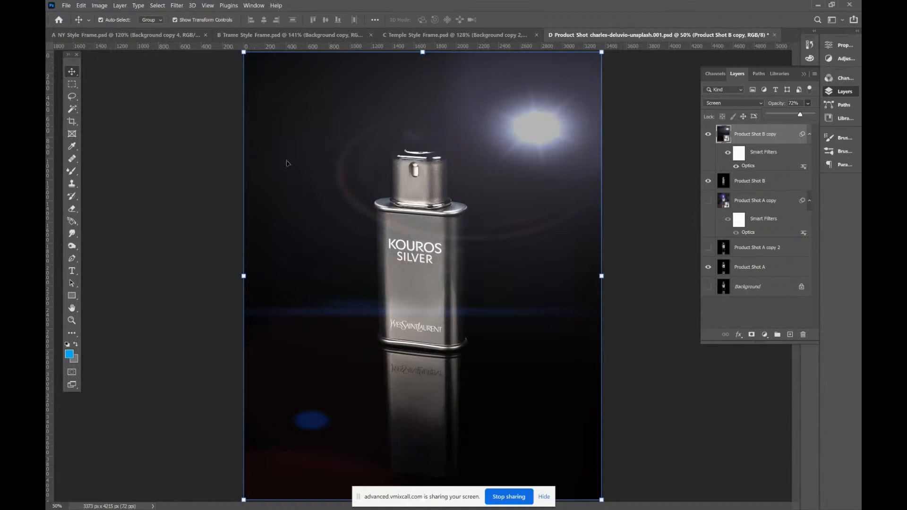
Leave Photoshop and switch to the vMix Call page in the browser
{"action": "left_click", "coordinate": [819, 5]}
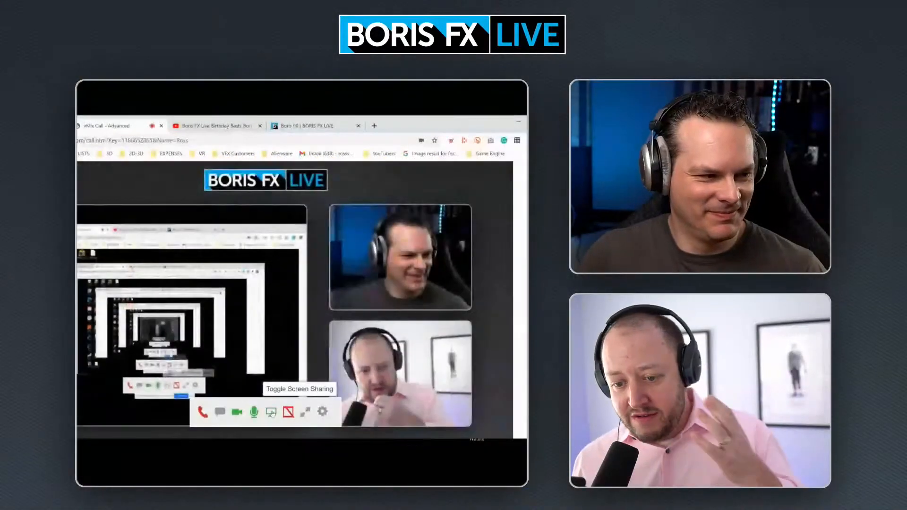
{"action": "left_click", "coordinate": [271, 413]}
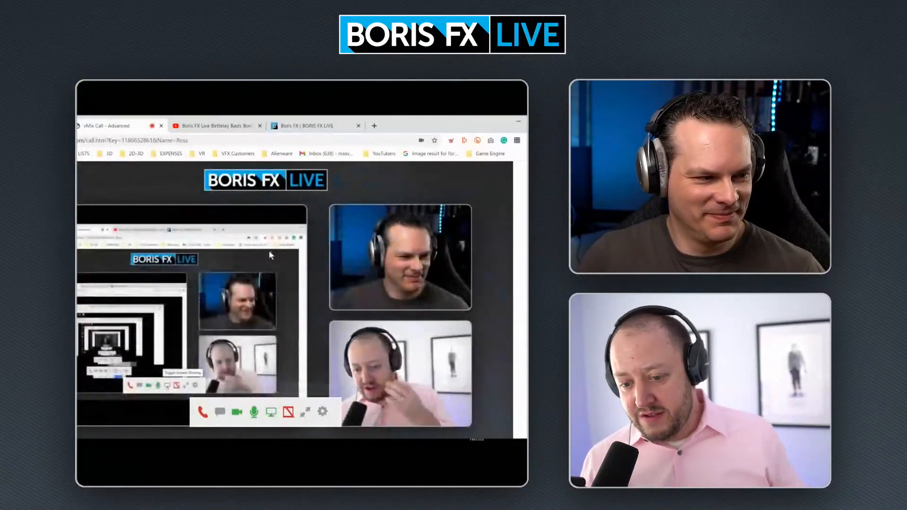
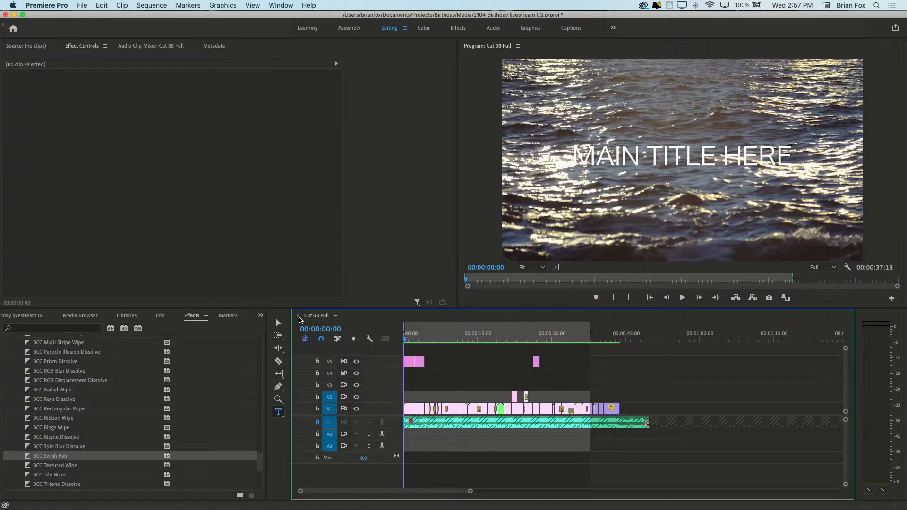
Play the Cut 08 Full sequence from start to end, and return the playhead to its beginning
{"action": "key", "text": "space"}
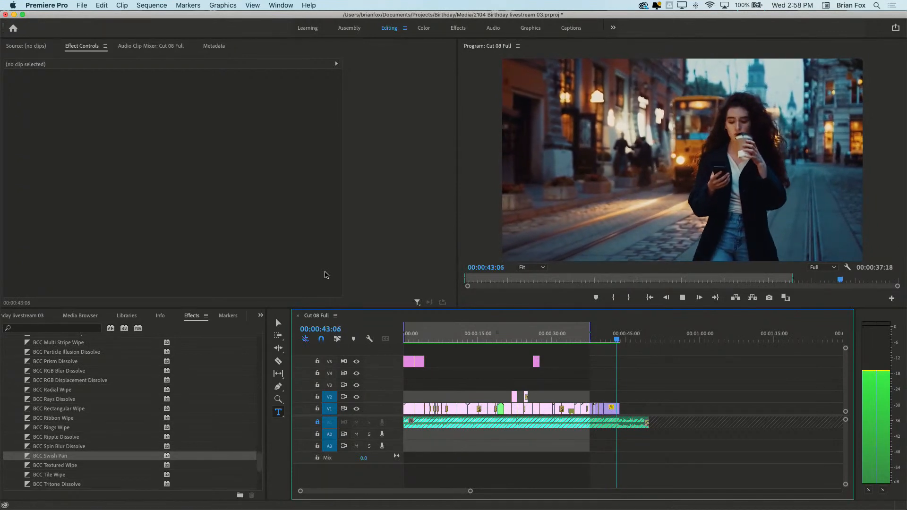
{"action": "key", "text": "space"}
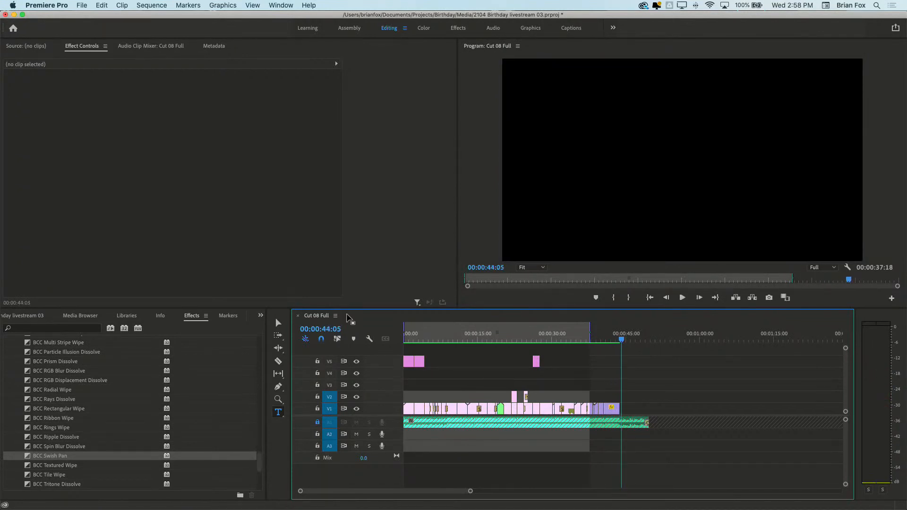
{"action": "key", "text": "Home"}
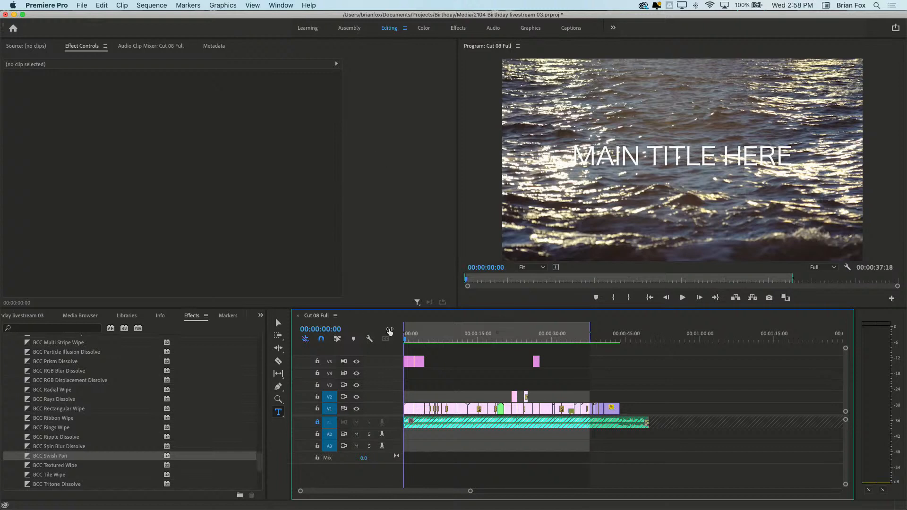
Zoom the timeline in around 00:00:05:11 and inspect the settings of the S_HyperPull transition on V1
{"action": "left_click_drag", "start_coordinate": [414, 338], "coordinate": [432, 342]}
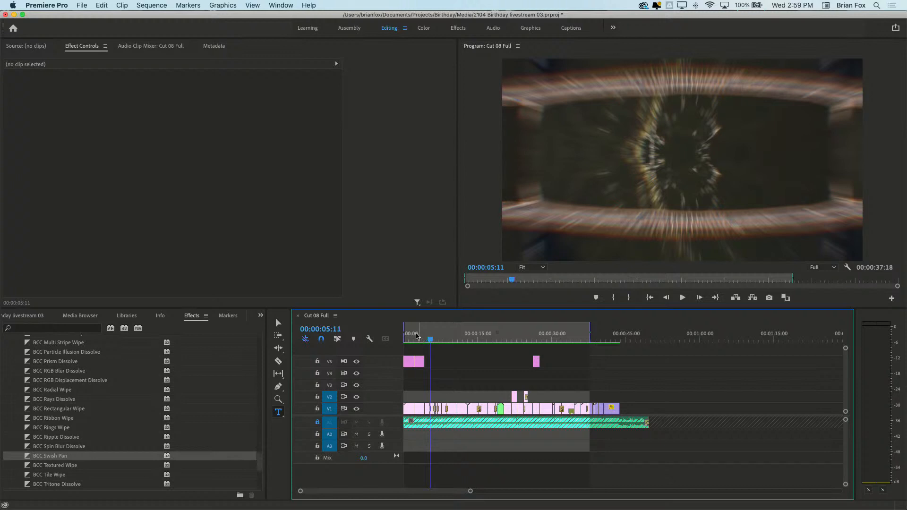
{"action": "key", "text": "z"}
{"action": "left_click", "coordinate": [449, 412]}
{"action": "left_click", "coordinate": [477, 416]}
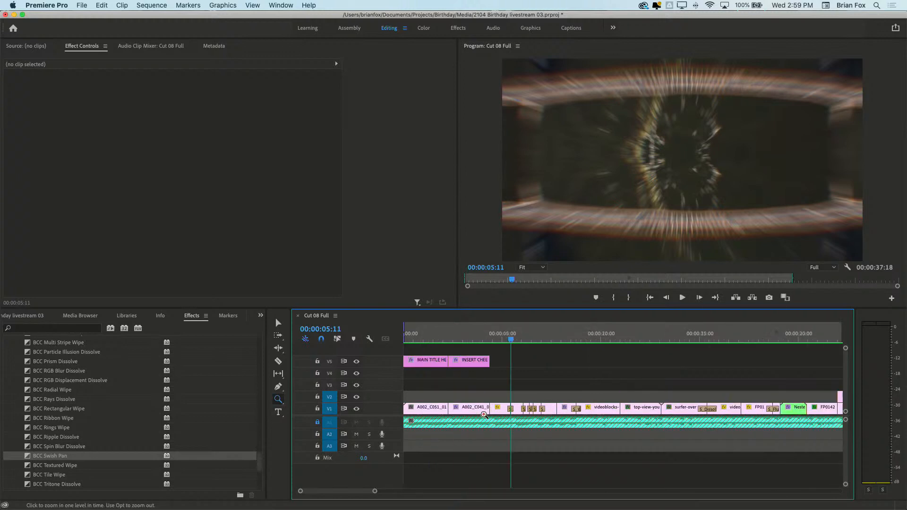
{"action": "left_click", "coordinate": [508, 410]}
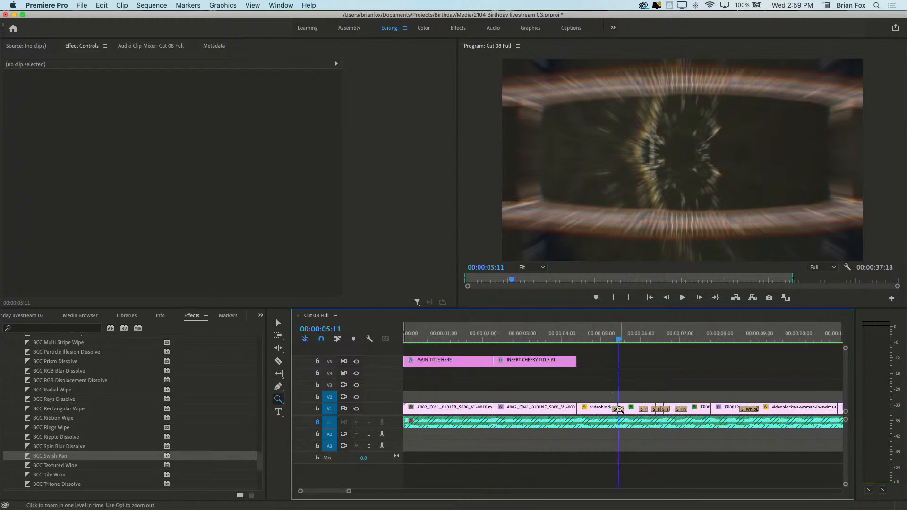
{"action": "key", "text": "v"}
{"action": "left_click", "coordinate": [620, 410]}
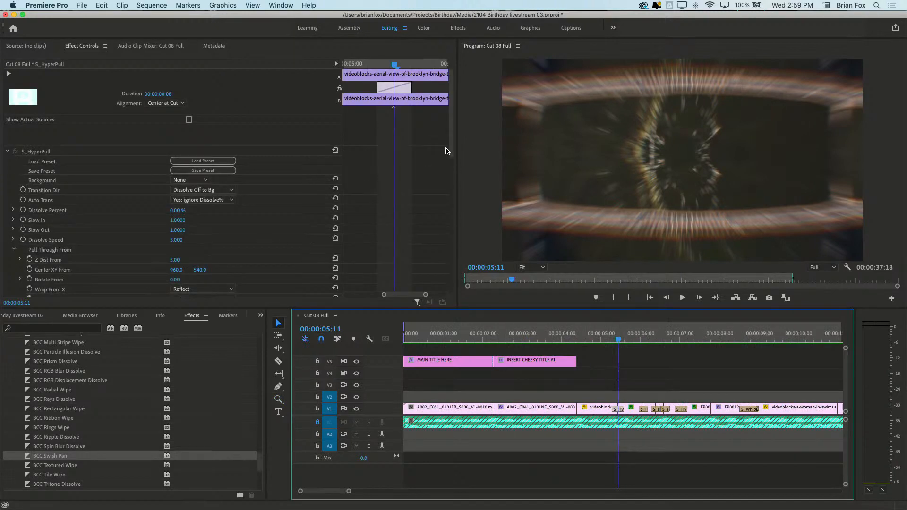
{"action": "scroll", "coordinate": [449, 163], "scroll_direction": "down", "scroll_amount": 3}
{"action": "scroll", "coordinate": [449, 163], "scroll_direction": "down", "scroll_amount": 5}
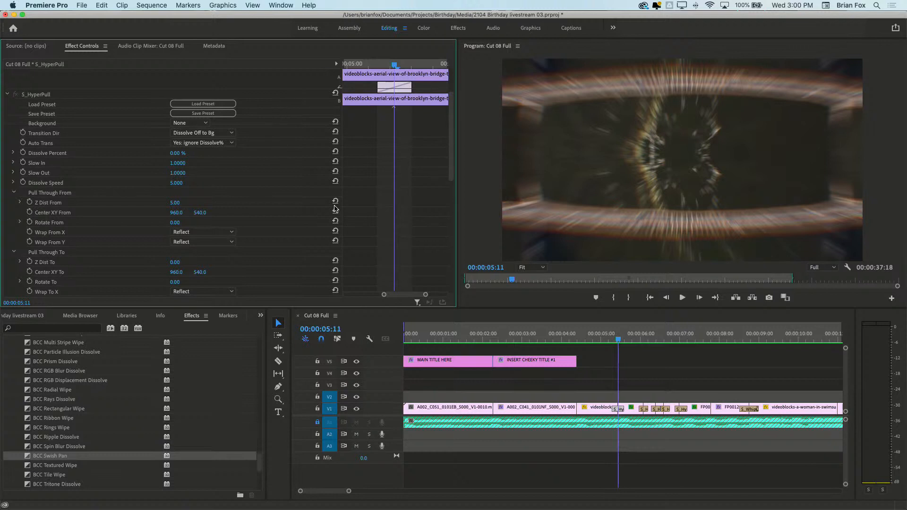
Open the Sapphire Preset Browser for the S_HyperPull transition and enlarge its window
{"action": "left_click", "coordinate": [620, 412]}
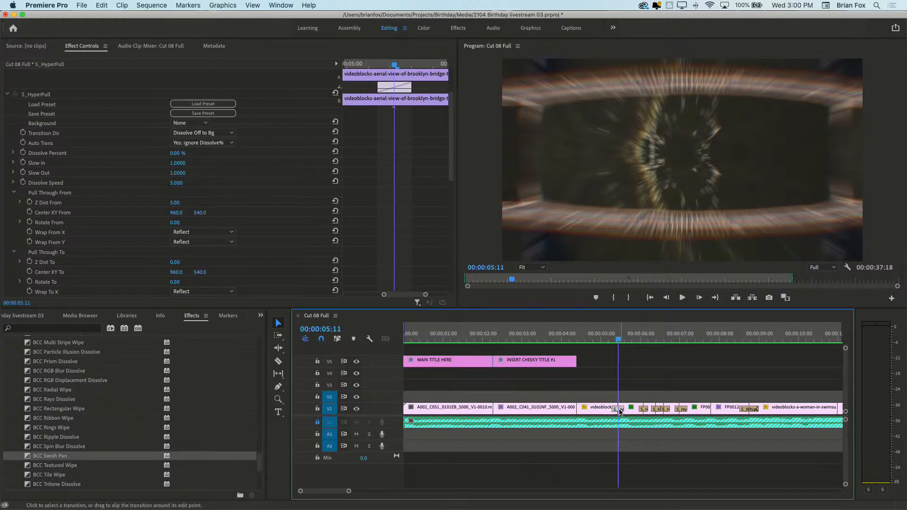
{"action": "left_click", "coordinate": [215, 104]}
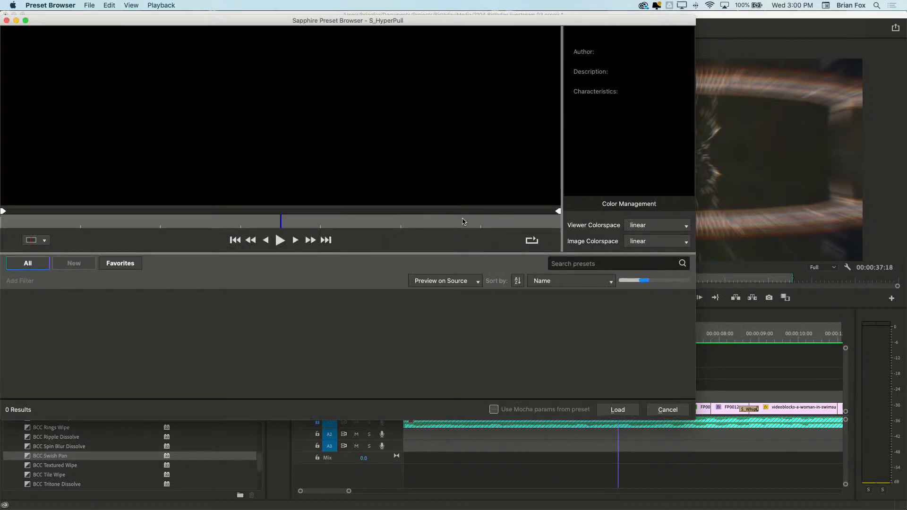
{"action": "left_click_drag", "start_coordinate": [696, 418], "coordinate": [768, 455]}
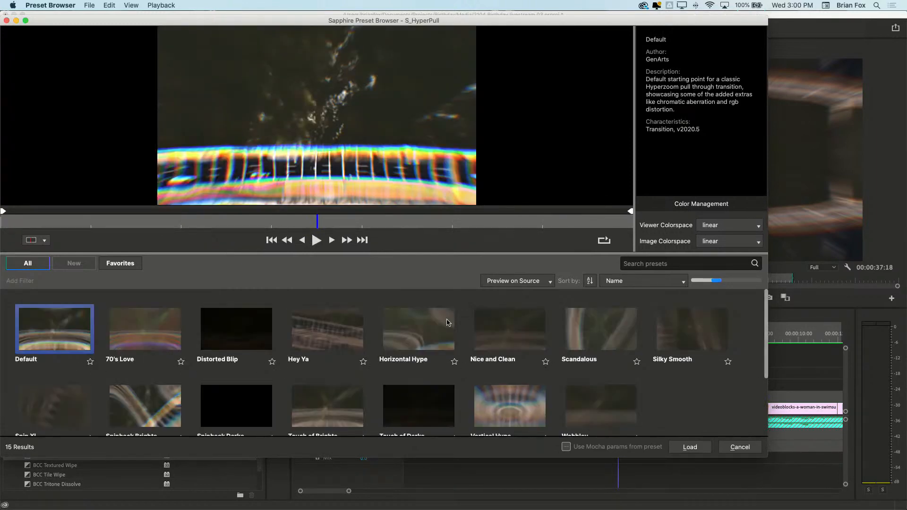
Preview the Hey Ya, Horizontal Hype and Vertical Hype presets in playback, and leave the preset browser without loading any
{"action": "left_click", "coordinate": [314, 335]}
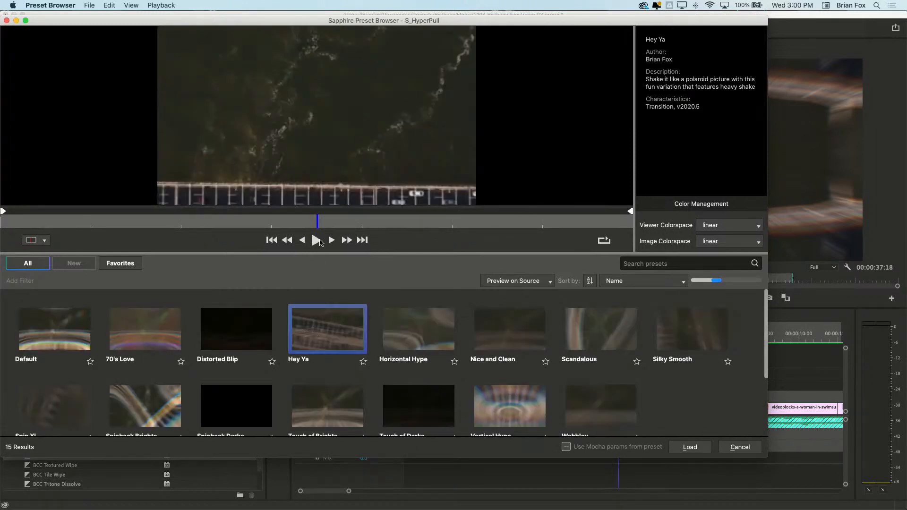
{"action": "left_click", "coordinate": [320, 241]}
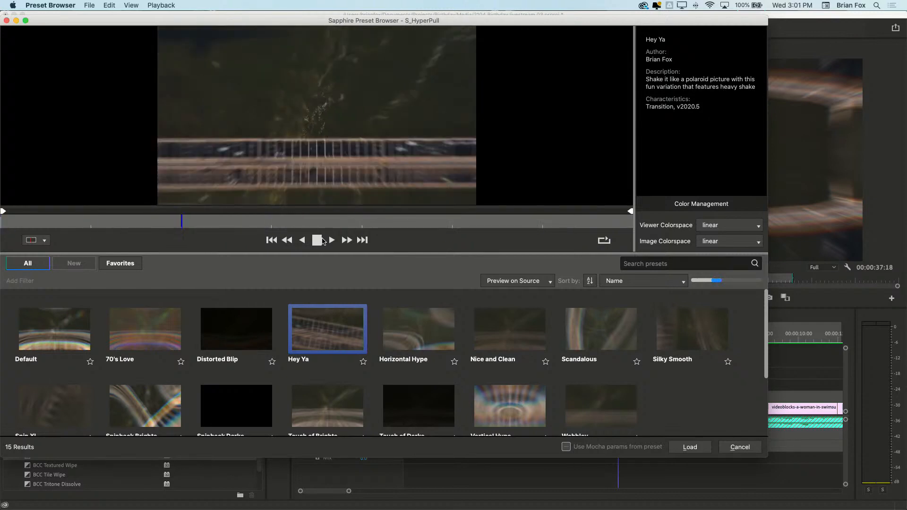
{"action": "left_click", "coordinate": [410, 324]}
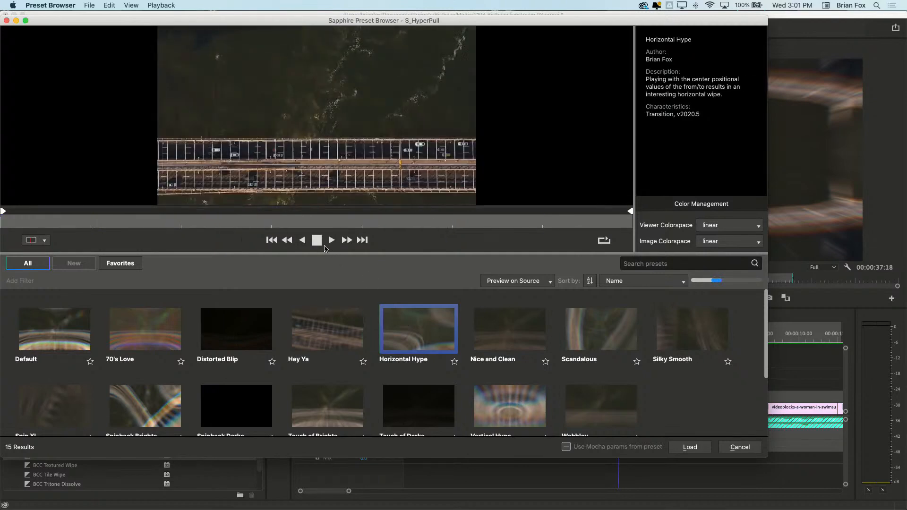
{"action": "left_click", "coordinate": [323, 245]}
{"action": "left_click", "coordinate": [519, 403]}
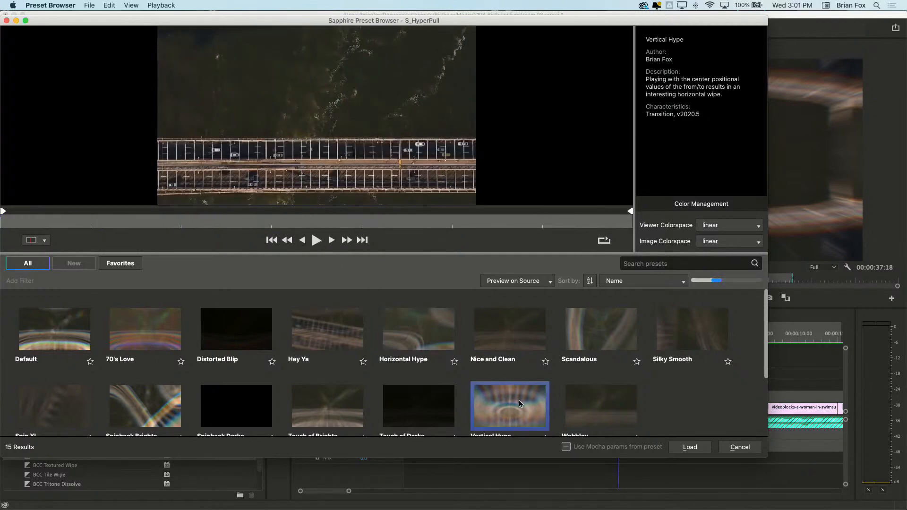
{"action": "left_click", "coordinate": [317, 241]}
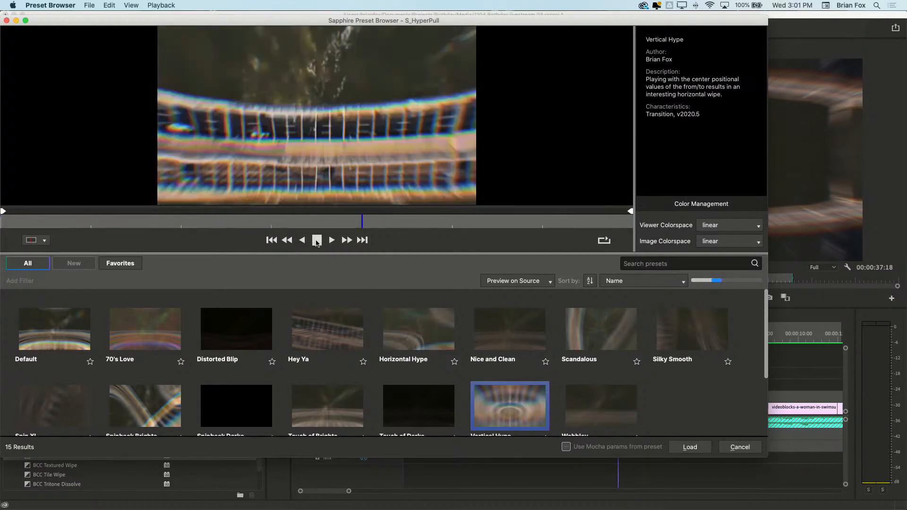
{"action": "left_click", "coordinate": [317, 241]}
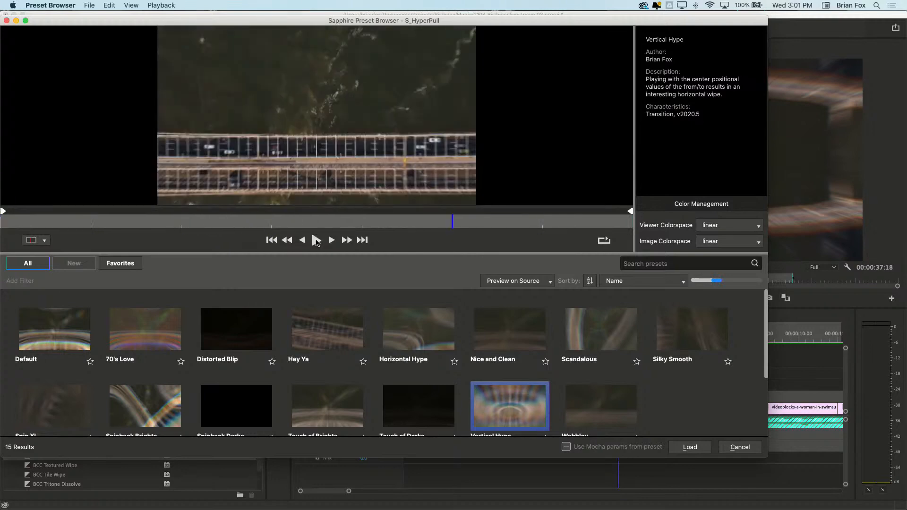
{"action": "left_click", "coordinate": [738, 449]}
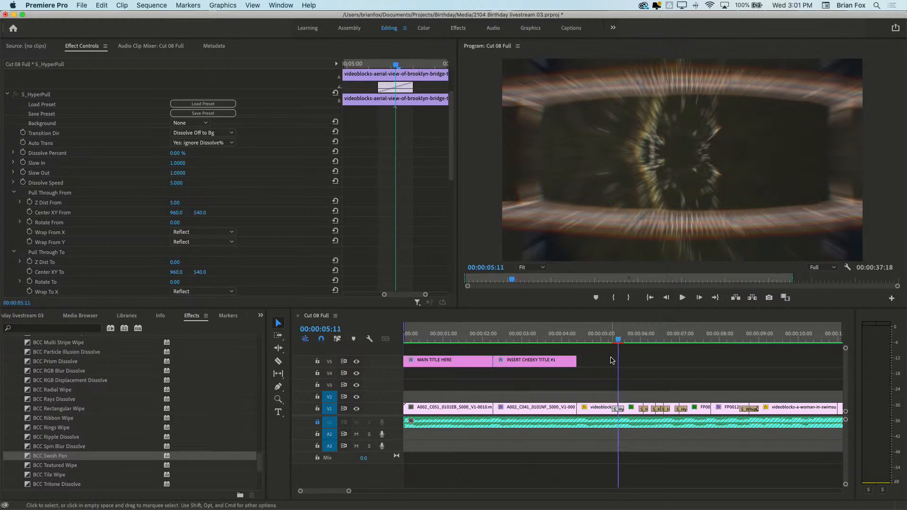
Scrub and play through the following transitions on V1 up to about 00:00:37:21
{"action": "left_click", "coordinate": [669, 342]}
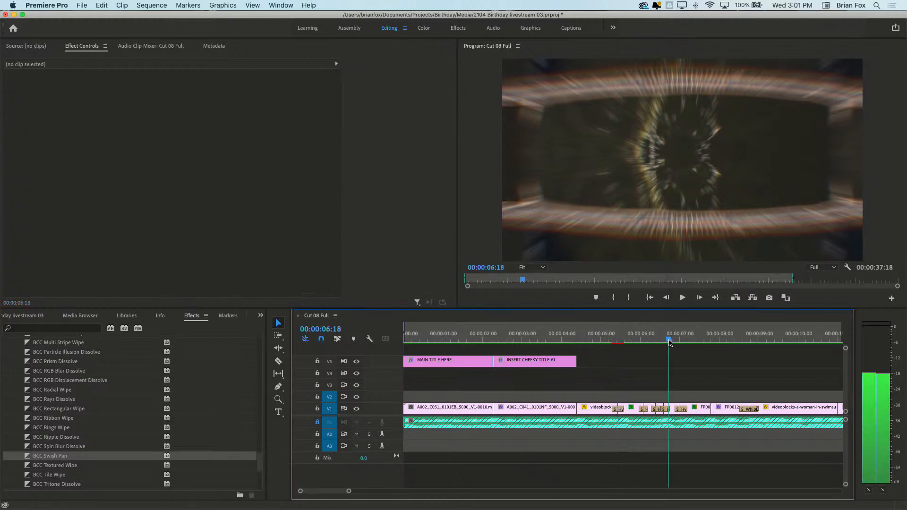
{"action": "left_click_drag", "start_coordinate": [670, 341], "coordinate": [768, 384]}
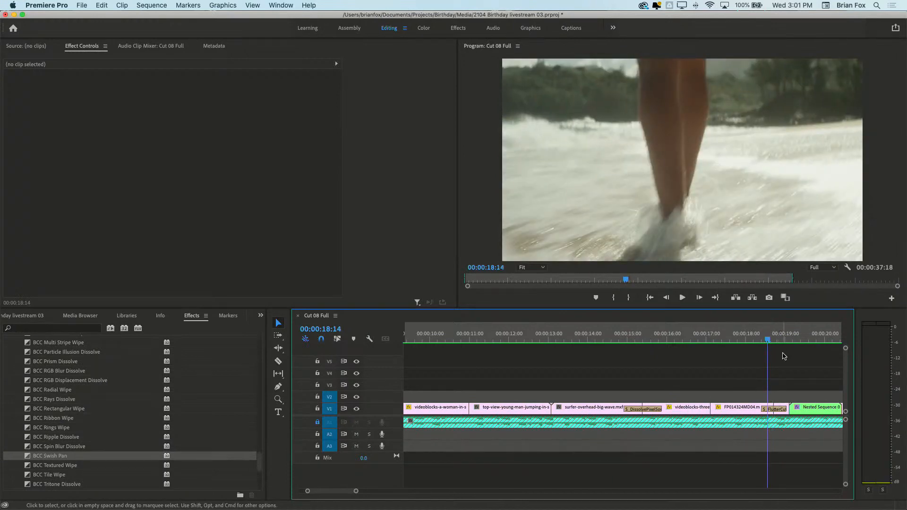
{"action": "scroll", "coordinate": [780, 345], "scroll_direction": "down", "scroll_amount": 3}
{"action": "left_click_drag", "start_coordinate": [753, 344], "coordinate": [719, 356]}
{"action": "key", "text": "space"}
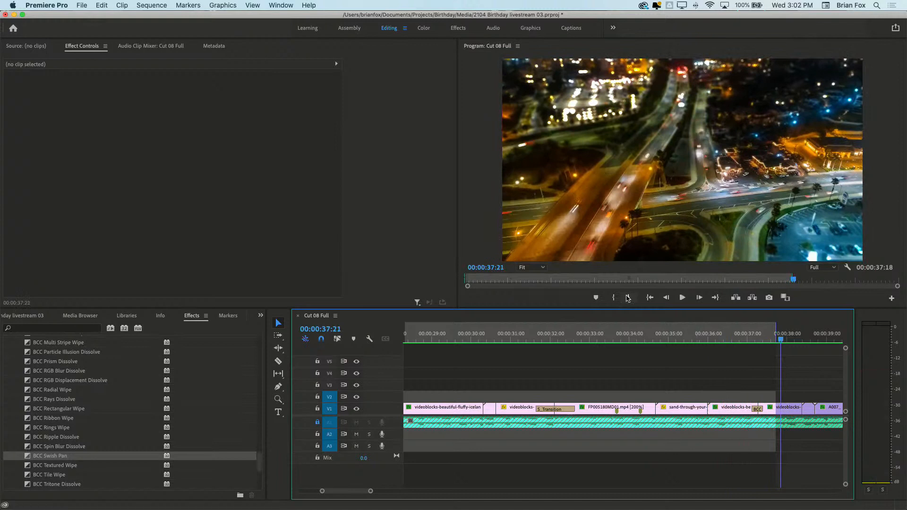
Park the playhead at 00:00:37:07 and inspect the settings of the BCC Swish Pan transition there
{"action": "left_click", "coordinate": [758, 334]}
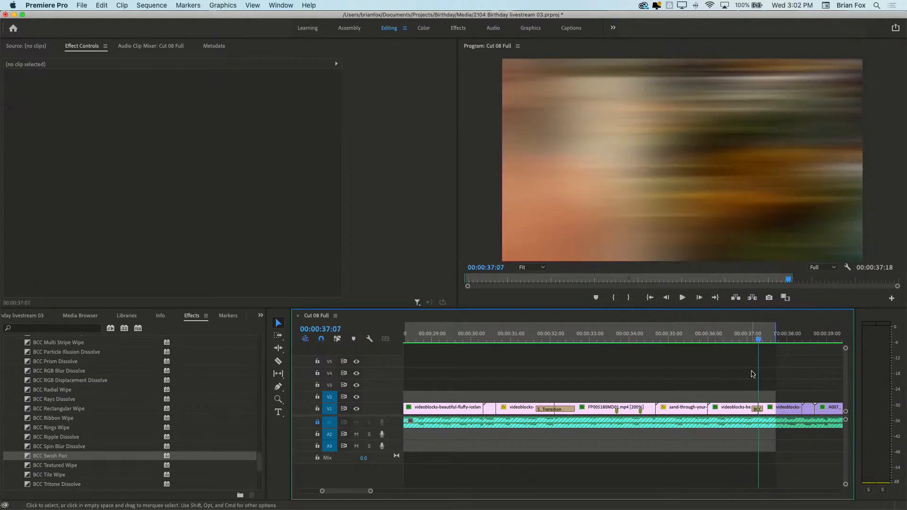
{"action": "left_click", "coordinate": [758, 412]}
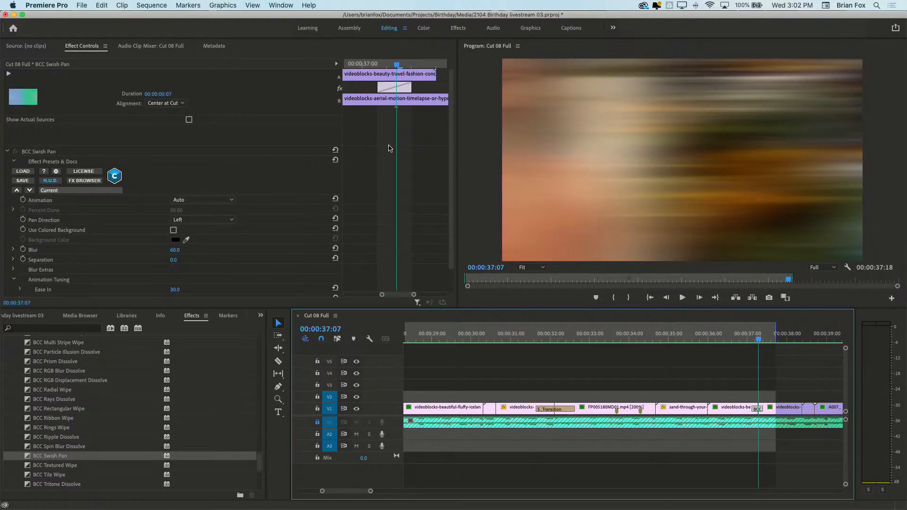
{"action": "left_click_drag", "start_coordinate": [450, 126], "coordinate": [458, 163]}
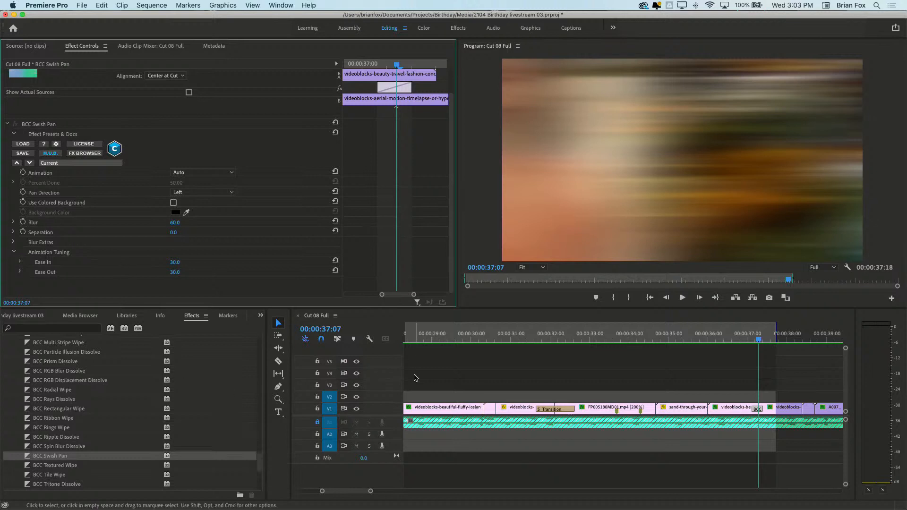
Scrub back over the S_Transition near 00:00:32:03 to view its light leak, ending at 00:00:32:22
{"action": "left_click_drag", "start_coordinate": [746, 338], "coordinate": [626, 338]}
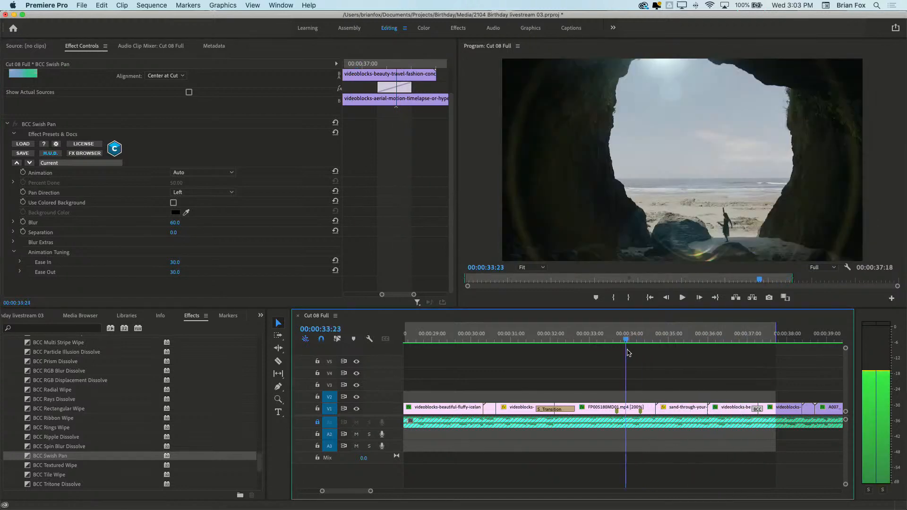
{"action": "left_click", "coordinate": [555, 341]}
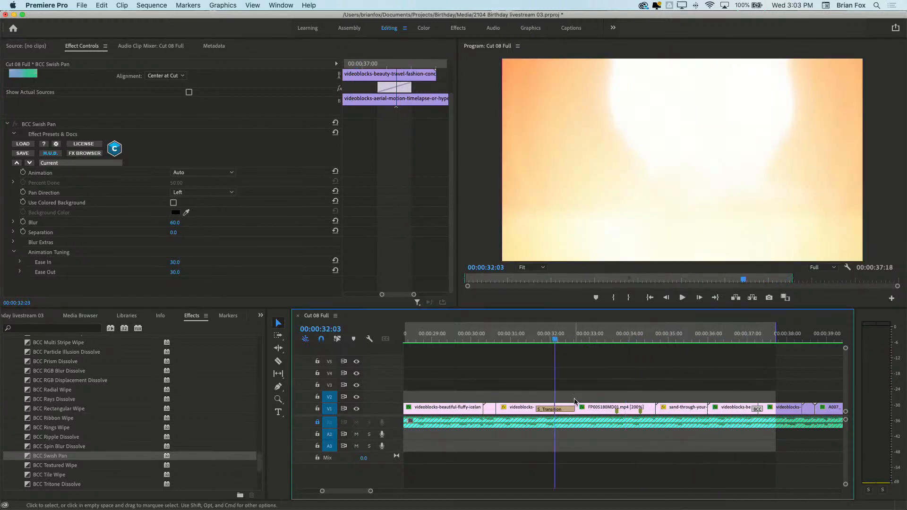
{"action": "left_click_drag", "start_coordinate": [595, 345], "coordinate": [585, 345]}
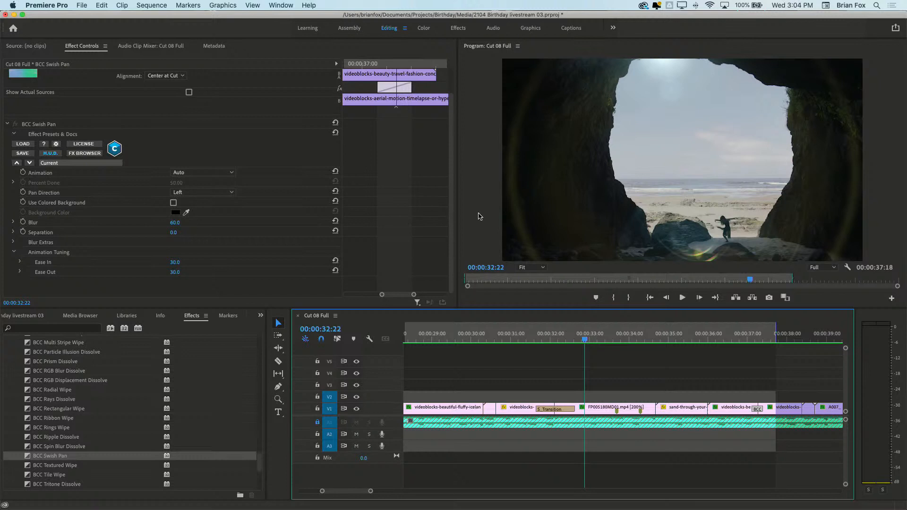
Collapse the Video Effects and BCC Transitions groups in the effects list, and expand Sapphire Builder to reveal S_Transition
{"action": "left_click_drag", "start_coordinate": [258, 464], "coordinate": [243, 351]}
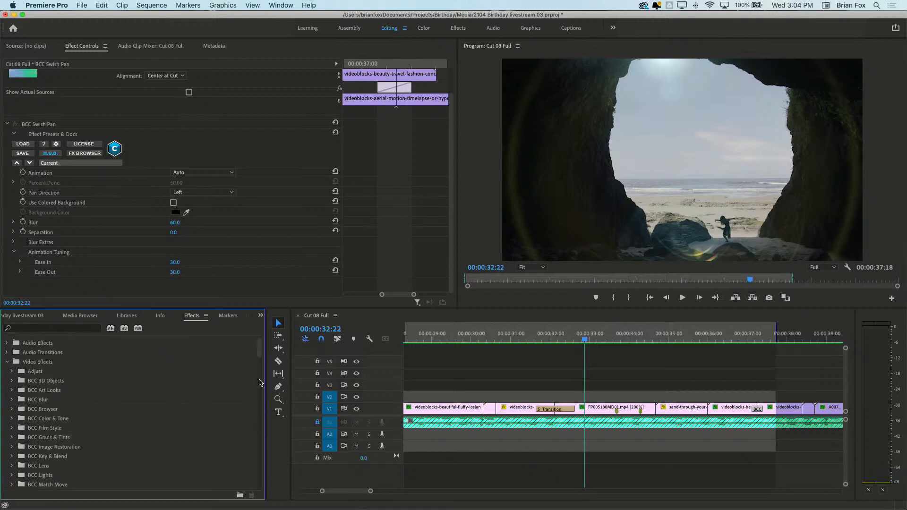
{"action": "left_click", "coordinate": [8, 366]}
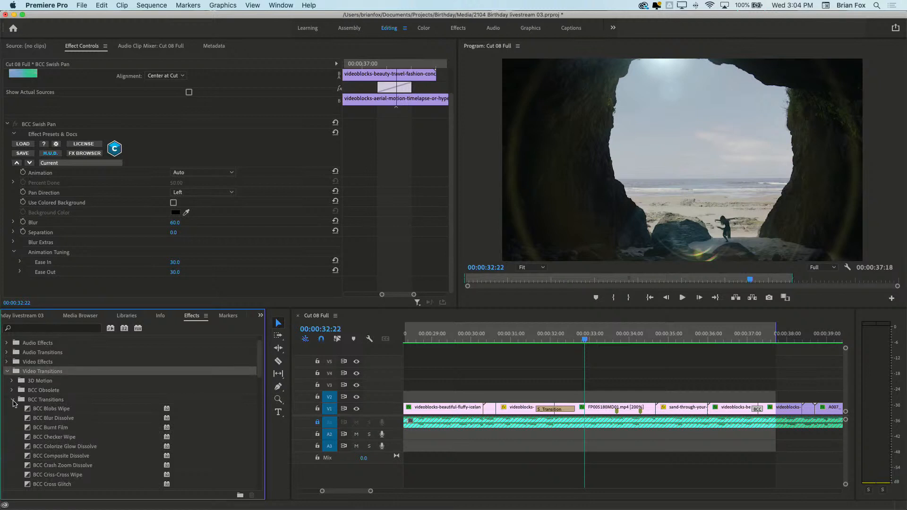
{"action": "left_click", "coordinate": [13, 400]}
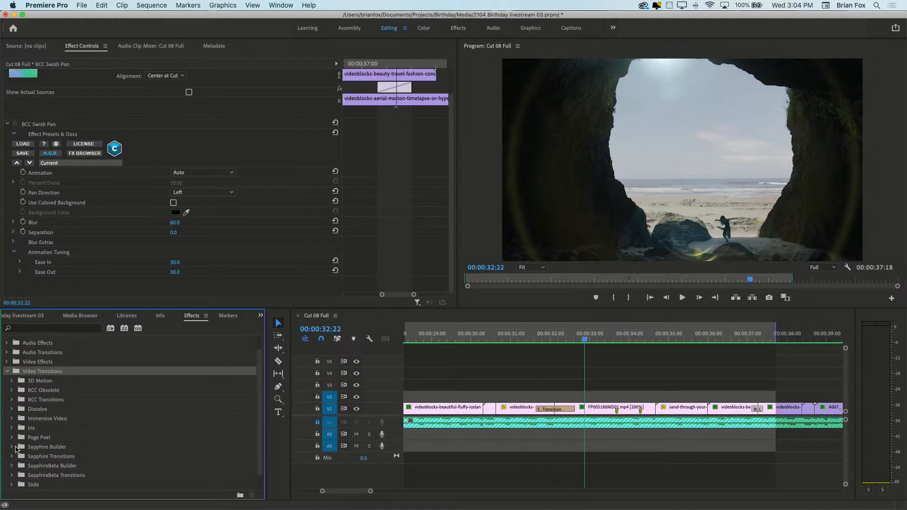
{"action": "left_click", "coordinate": [12, 447]}
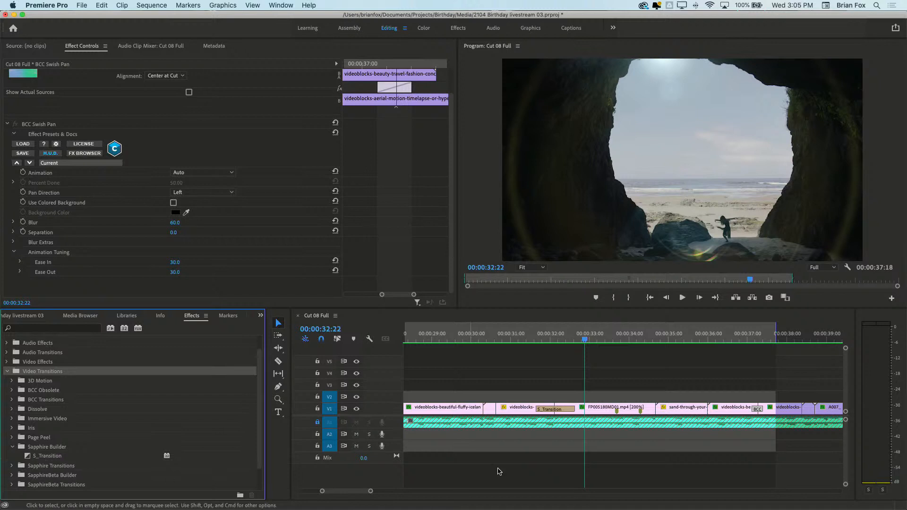
Select the S_Transition on V1 with the playhead at 00:00:32:04 and open its Film Roll Light Leak effect for editing
{"action": "left_click", "coordinate": [583, 344]}
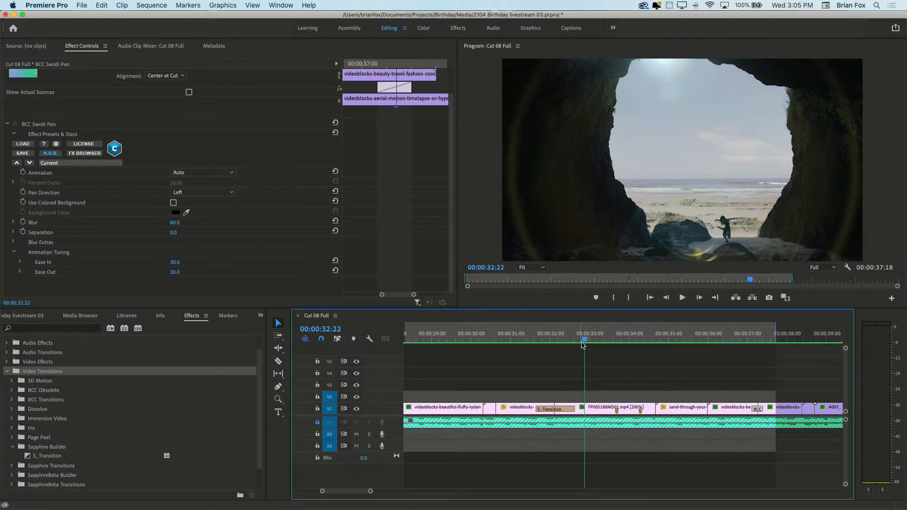
{"action": "left_click", "coordinate": [557, 341]}
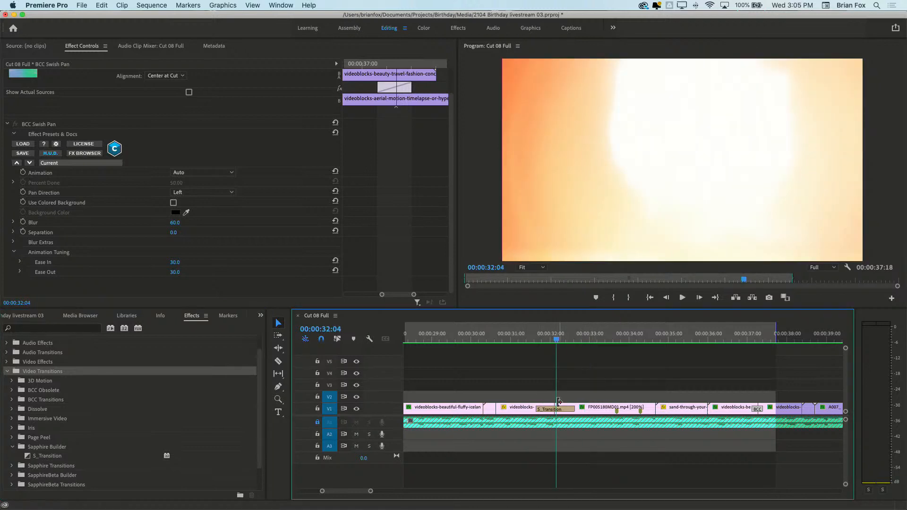
{"action": "left_click", "coordinate": [563, 411]}
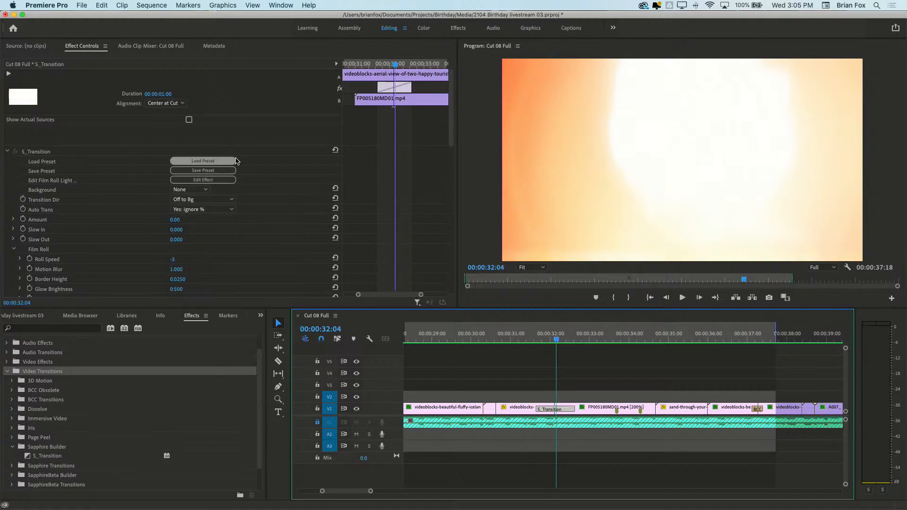
{"action": "left_click", "coordinate": [226, 184]}
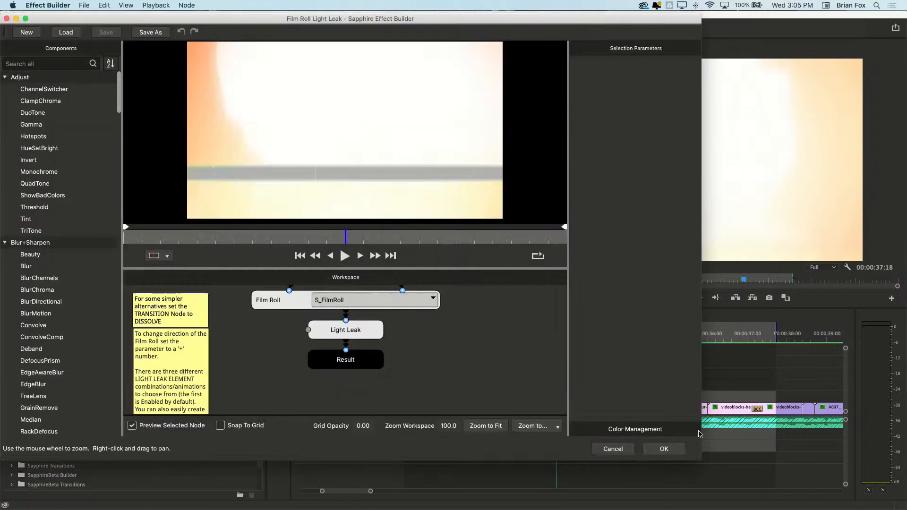
Select the Light Leak node and enlarge the Effect Builder to full screen with a wider parameter area
{"action": "left_click_drag", "start_coordinate": [701, 431], "coordinate": [834, 436]}
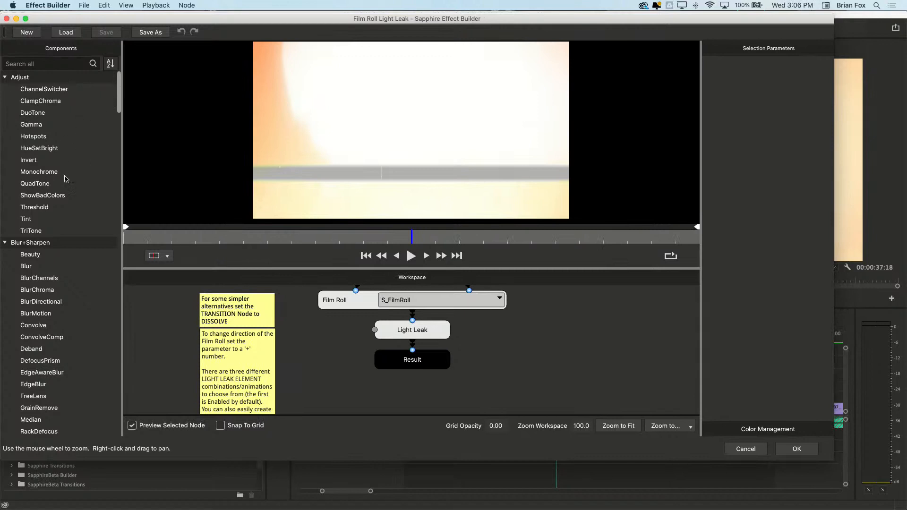
{"action": "left_click", "coordinate": [35, 117]}
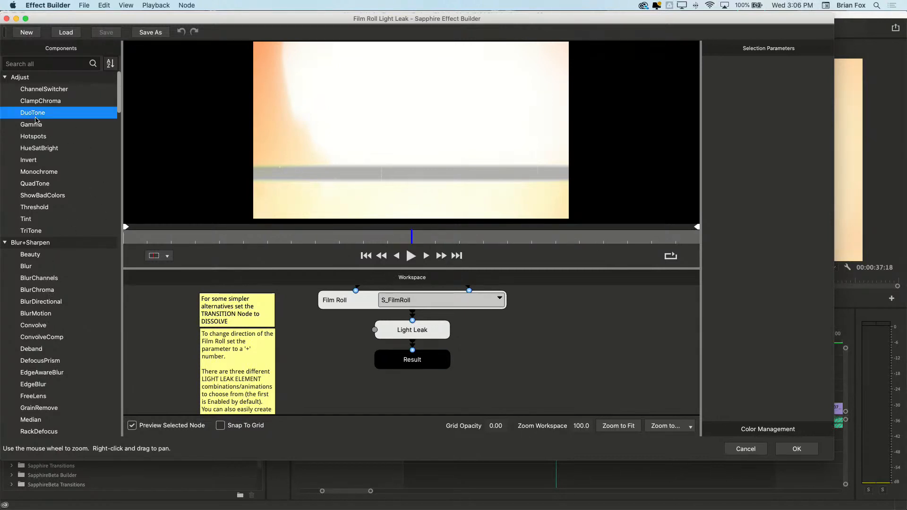
{"action": "left_click", "coordinate": [408, 336]}
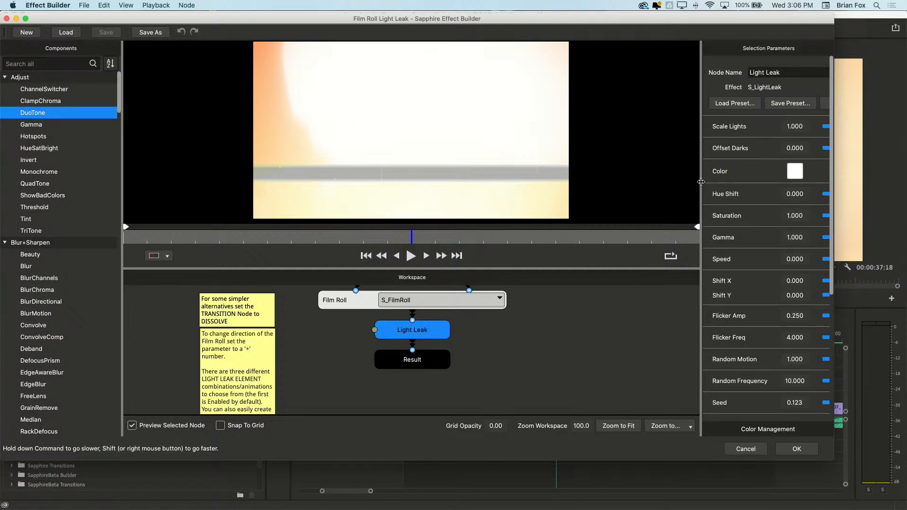
{"action": "left_click_drag", "start_coordinate": [701, 182], "coordinate": [674, 181]}
{"action": "left_click", "coordinate": [26, 19]}
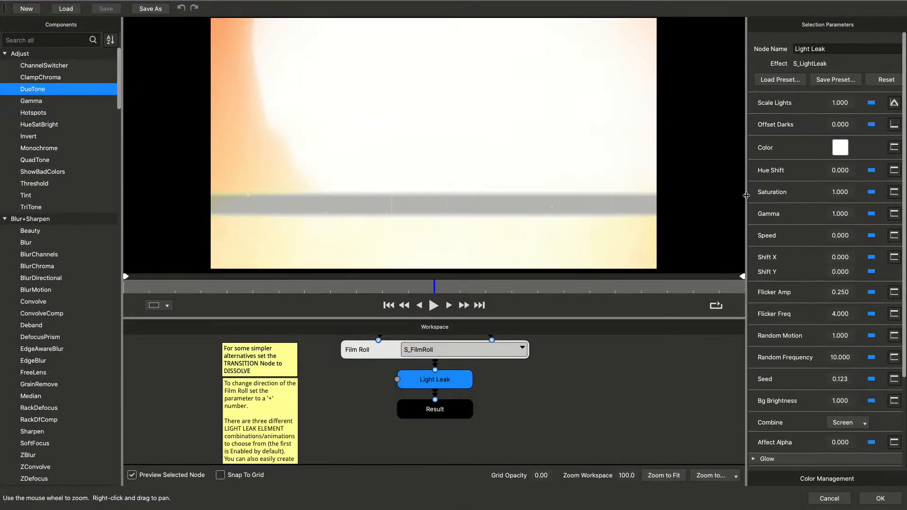
{"action": "left_click_drag", "start_coordinate": [746, 195], "coordinate": [728, 196]}
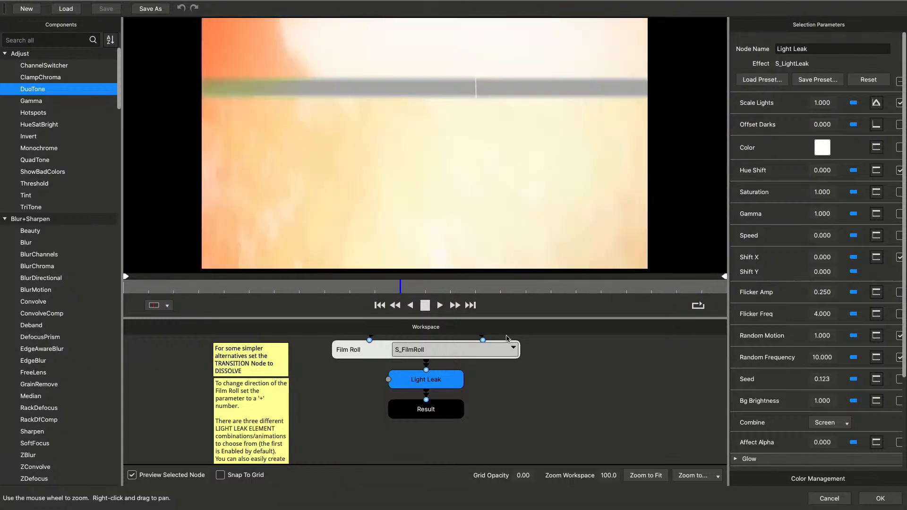
Stop the preview, fit the node graph to the workspace and enlarge the workspace to reveal the From and To nodes
{"action": "key", "text": "space"}
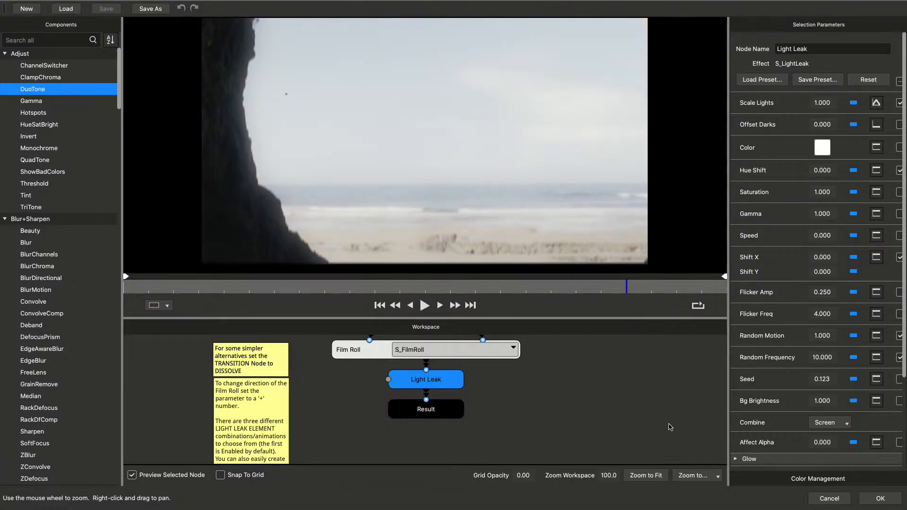
{"action": "left_click", "coordinate": [652, 481]}
{"action": "scroll", "coordinate": [562, 407], "scroll_direction": "up", "scroll_amount": 2}
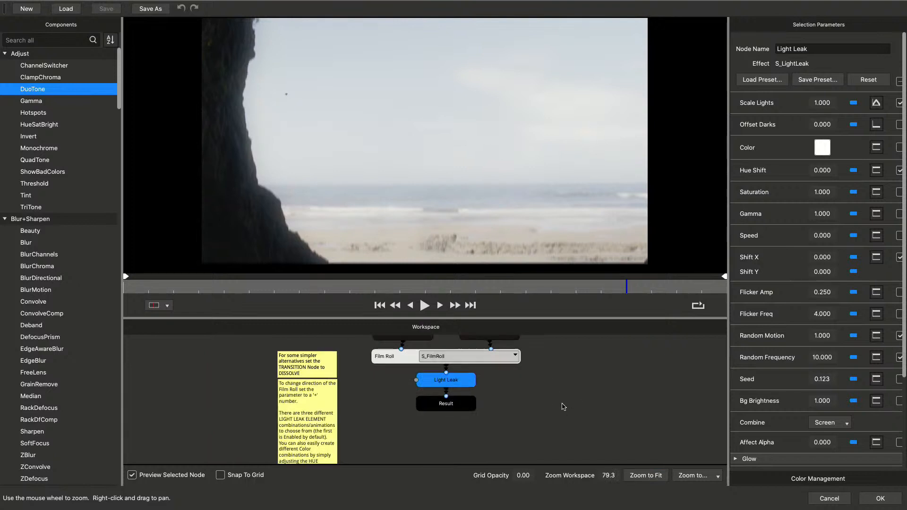
{"action": "left_click", "coordinate": [493, 397]}
{"action": "scroll", "coordinate": [497, 406], "scroll_direction": "up", "scroll_amount": 2}
{"action": "left_click_drag", "start_coordinate": [491, 317], "coordinate": [495, 249]}
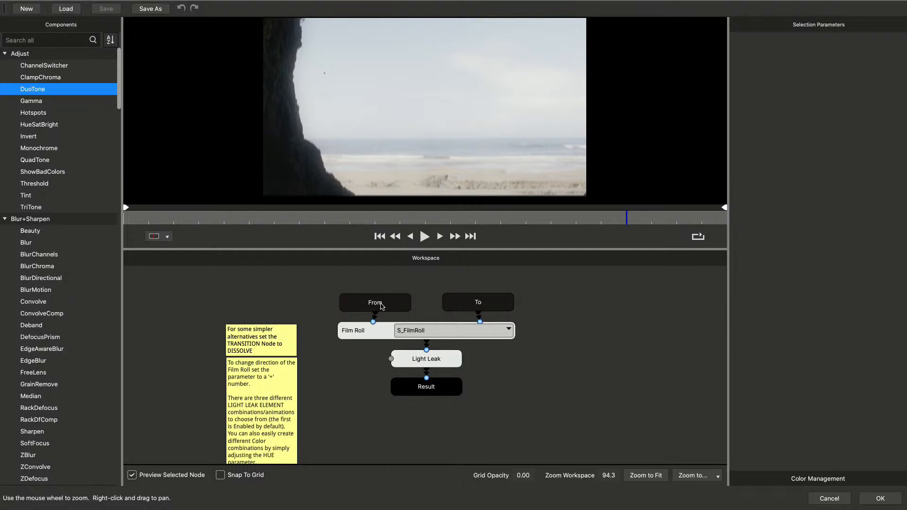
View the output of the From, To and Film Roll nodes one after another
{"action": "left_click", "coordinate": [379, 305]}
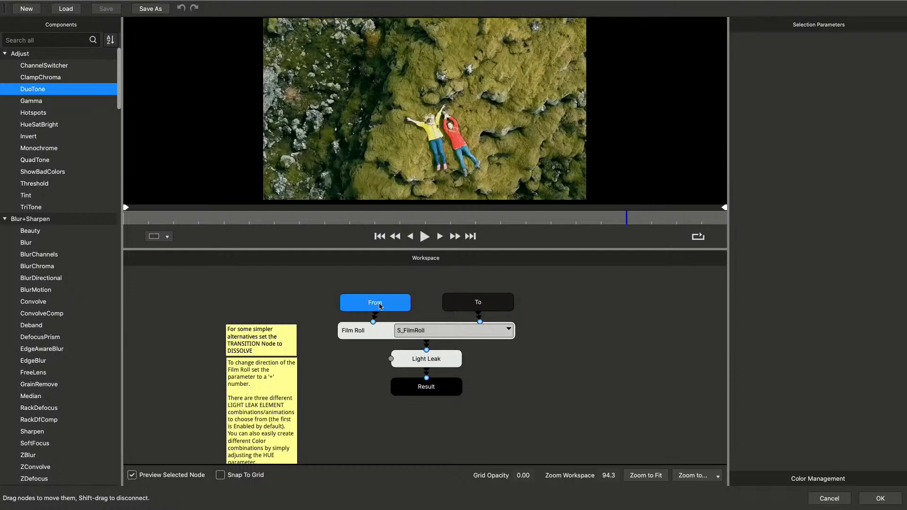
{"action": "left_click", "coordinate": [479, 308]}
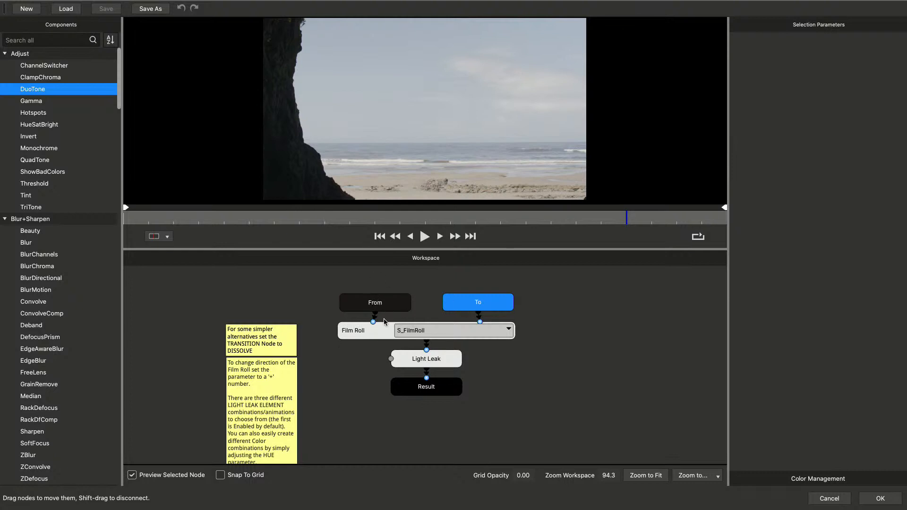
{"action": "left_click", "coordinate": [363, 338]}
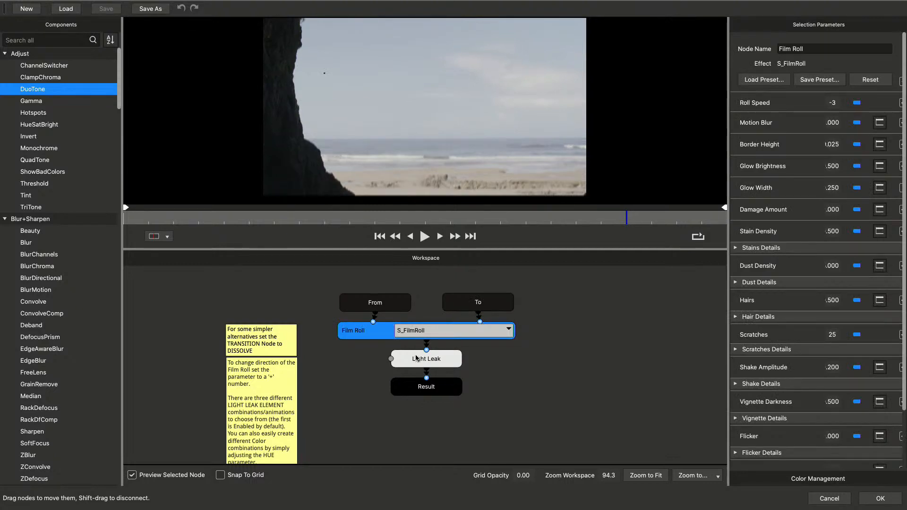
Change the Film Roll node's transition to Dissolve and preview it
{"action": "left_click", "coordinate": [500, 334]}
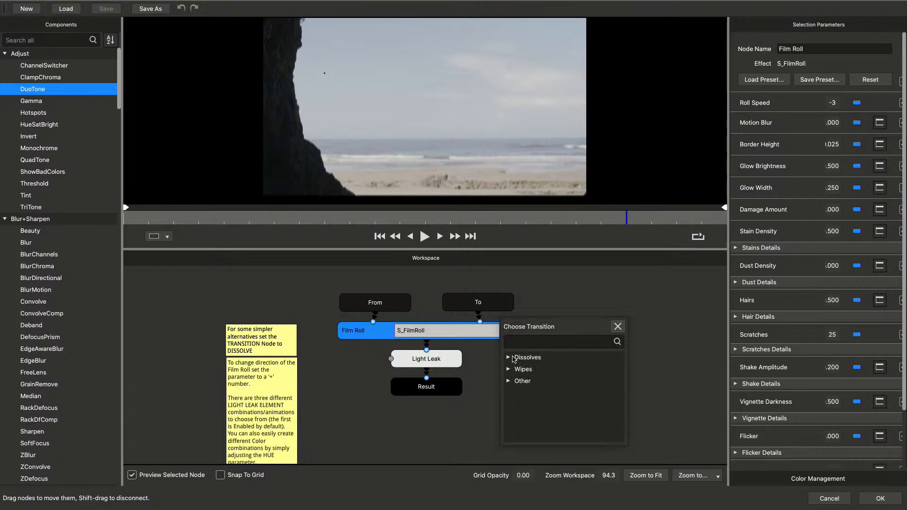
{"action": "left_click", "coordinate": [508, 358]}
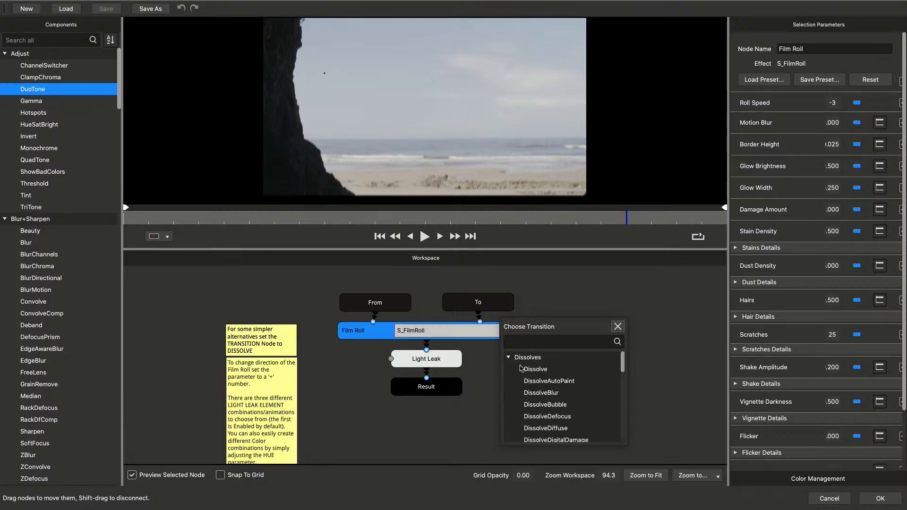
{"action": "double_click", "coordinate": [522, 369]}
{"action": "left_click", "coordinate": [424, 236]}
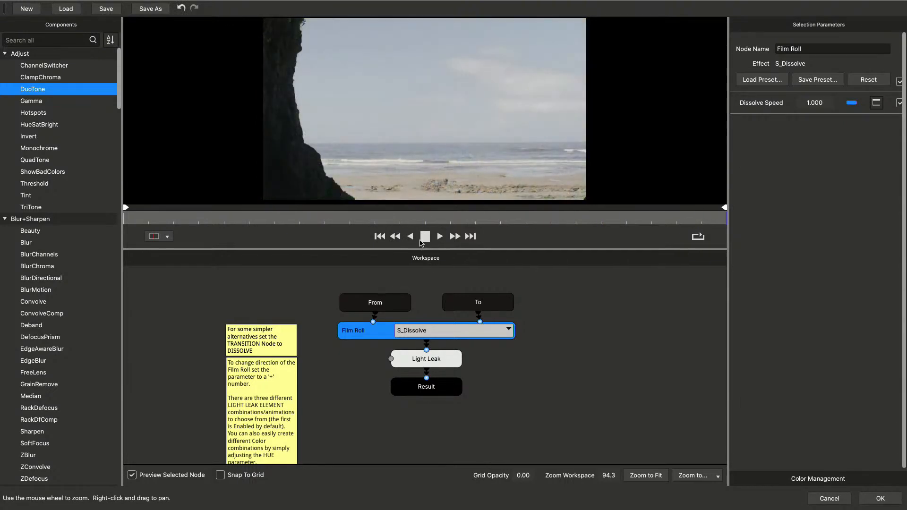
{"action": "key", "text": "space"}
Change the Film Roll node's transition to WhipLash and preview it alone and through the Light Leak node
{"action": "left_click", "coordinate": [503, 337]}
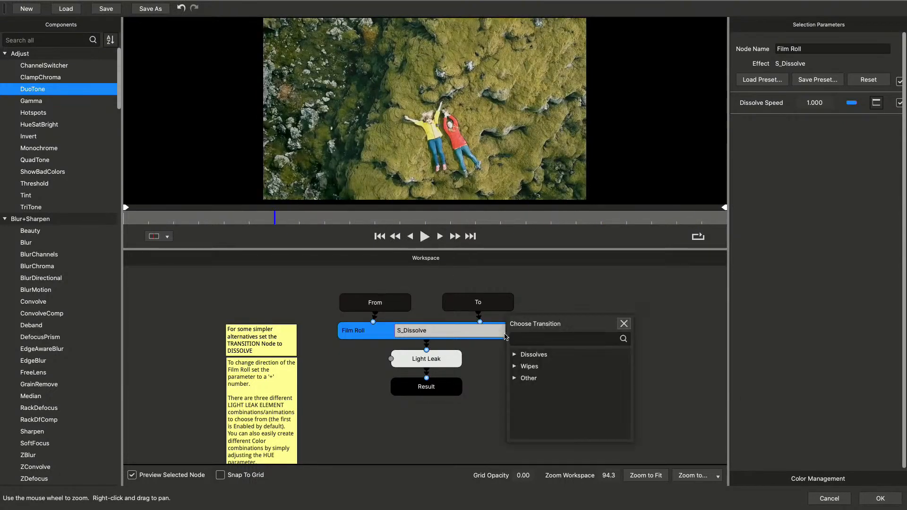
{"action": "left_click", "coordinate": [515, 380]}
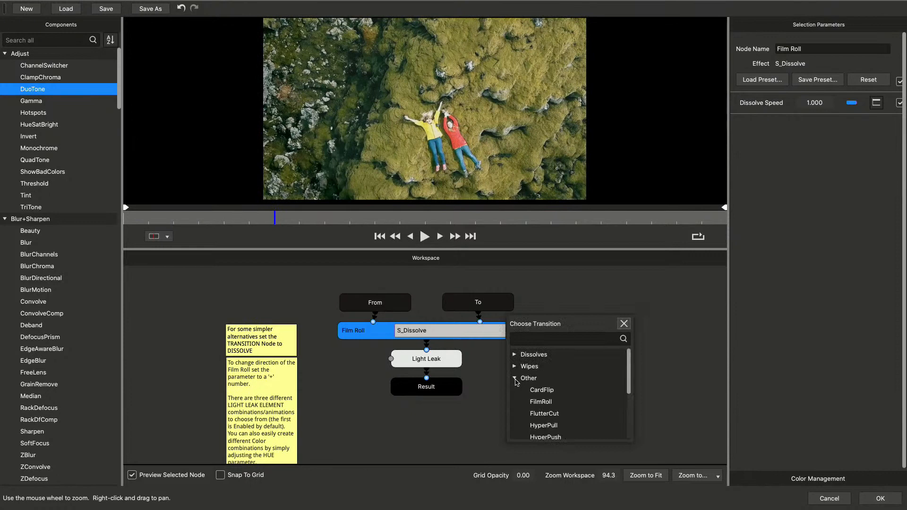
{"action": "scroll", "coordinate": [536, 388], "scroll_direction": "down", "scroll_amount": 2}
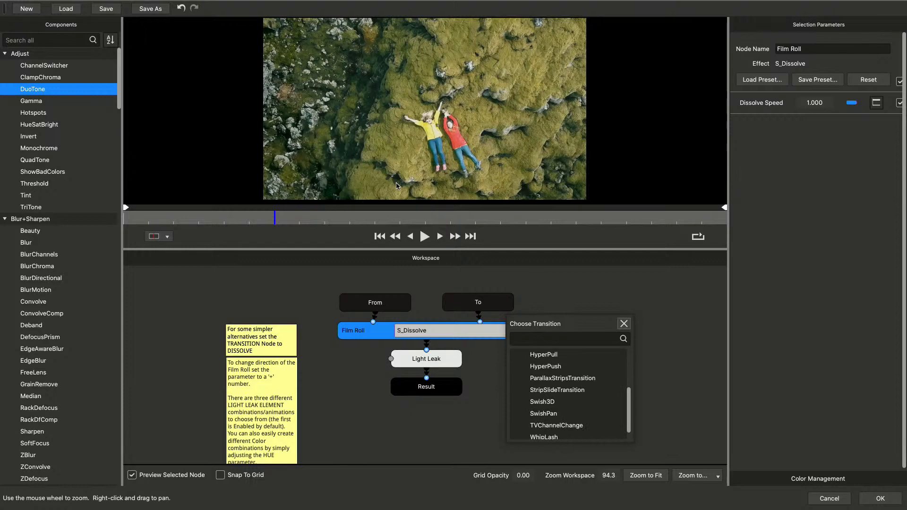
{"action": "left_click", "coordinate": [544, 437]}
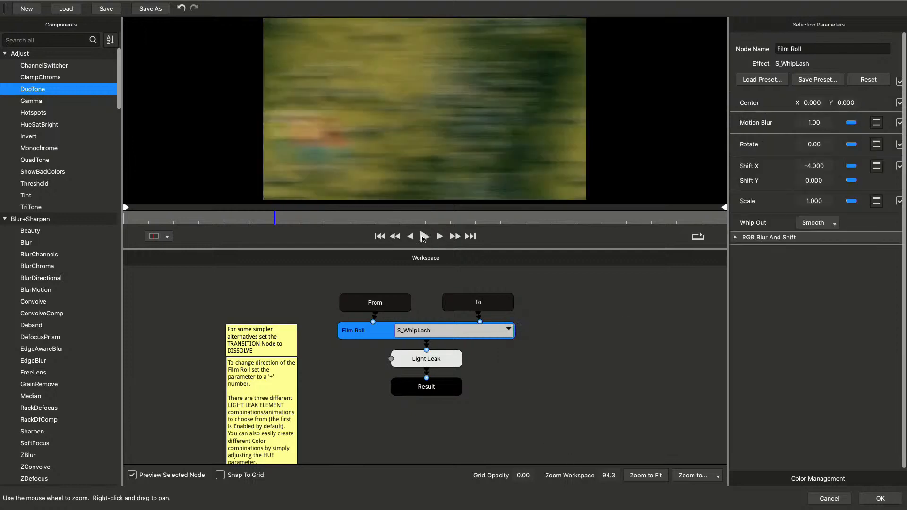
{"action": "left_click", "coordinate": [424, 239]}
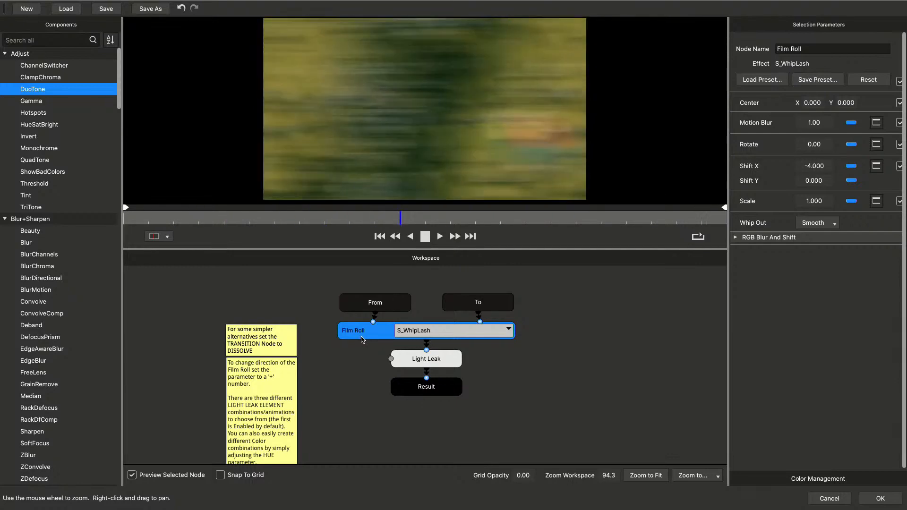
{"action": "left_click", "coordinate": [414, 362]}
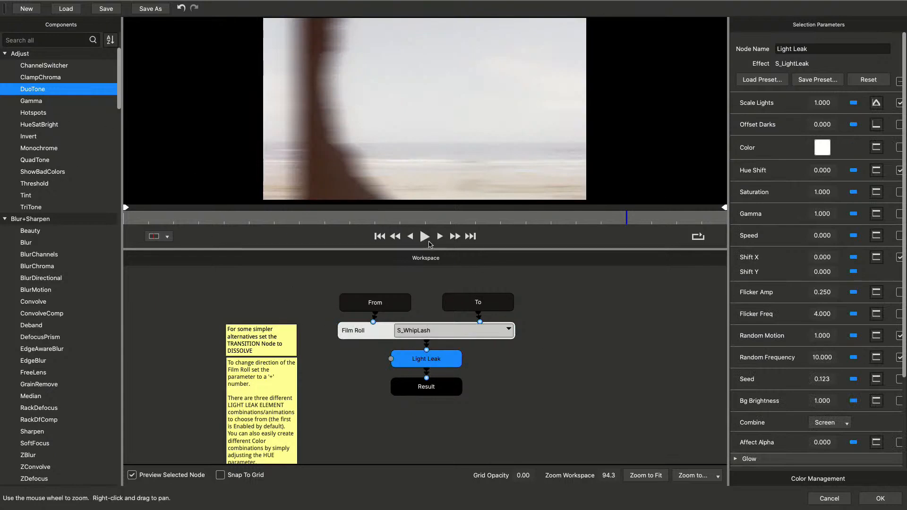
{"action": "left_click", "coordinate": [426, 237]}
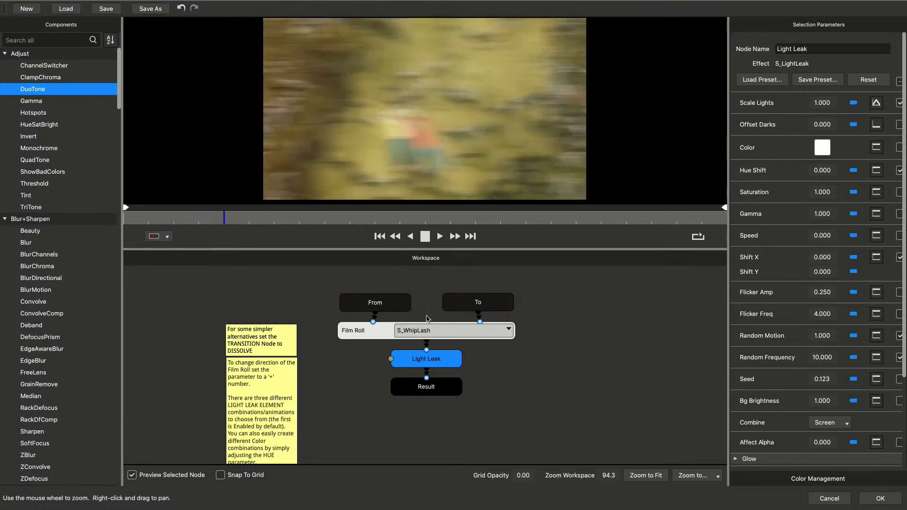
Insert a Shake node between the Light Leak and Result nodes and preview the transition
{"action": "left_click_drag", "start_coordinate": [447, 393], "coordinate": [455, 438]}
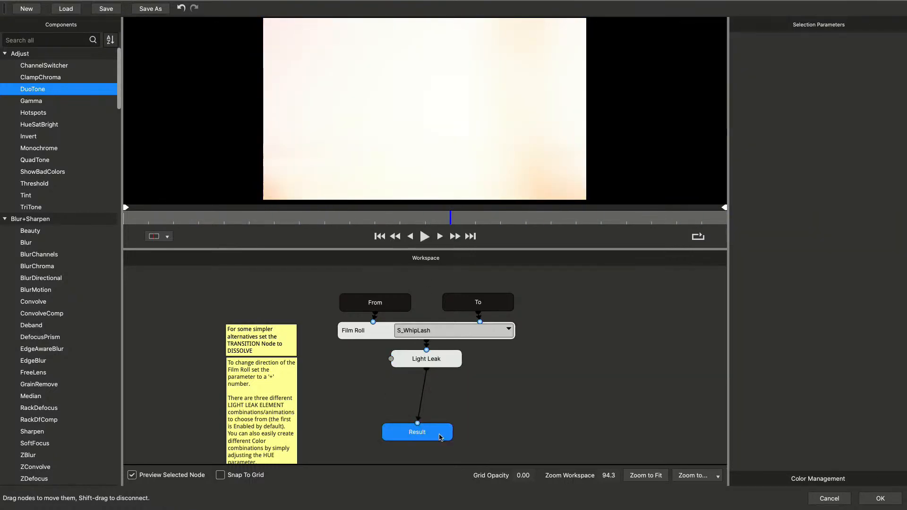
{"action": "left_click", "coordinate": [40, 39]}
{"action": "type", "text": "sha"}
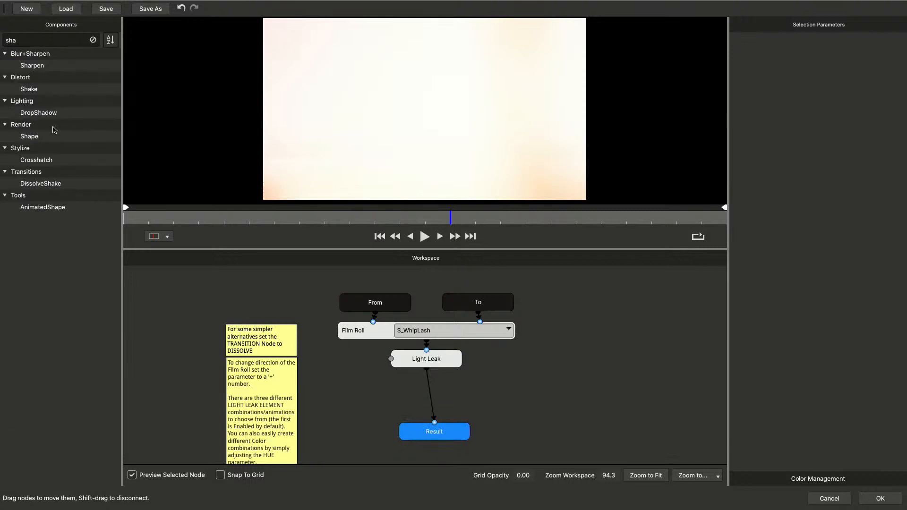
{"action": "mouse_move", "coordinate": [29, 89]}
{"action": "left_mouse_down"}
{"action": "mouse_move", "coordinate": [478, 440]}
{"action": "mouse_move", "coordinate": [421, 402]}
{"action": "mouse_move", "coordinate": [442, 415]}
{"action": "mouse_move", "coordinate": [422, 333]}
{"action": "mouse_move", "coordinate": [399, 320]}
{"action": "left_mouse_up"}
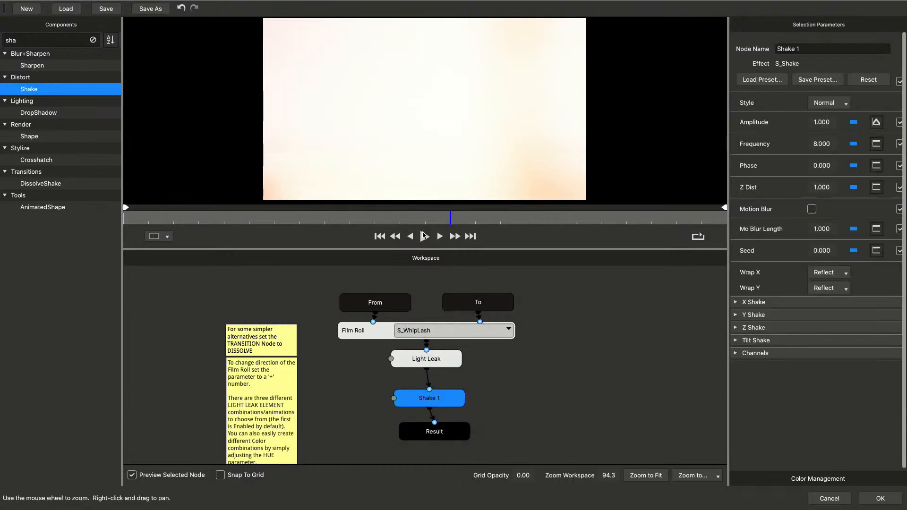
{"action": "left_click", "coordinate": [424, 237]}
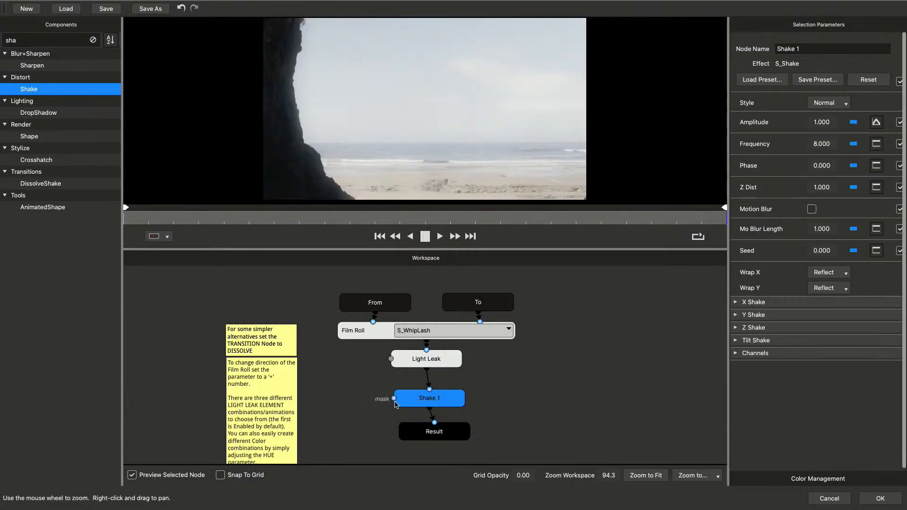
{"action": "left_click", "coordinate": [424, 428]}
Set the Shake node's amplitude to 3 and play the preview
{"action": "left_click", "coordinate": [417, 403]}
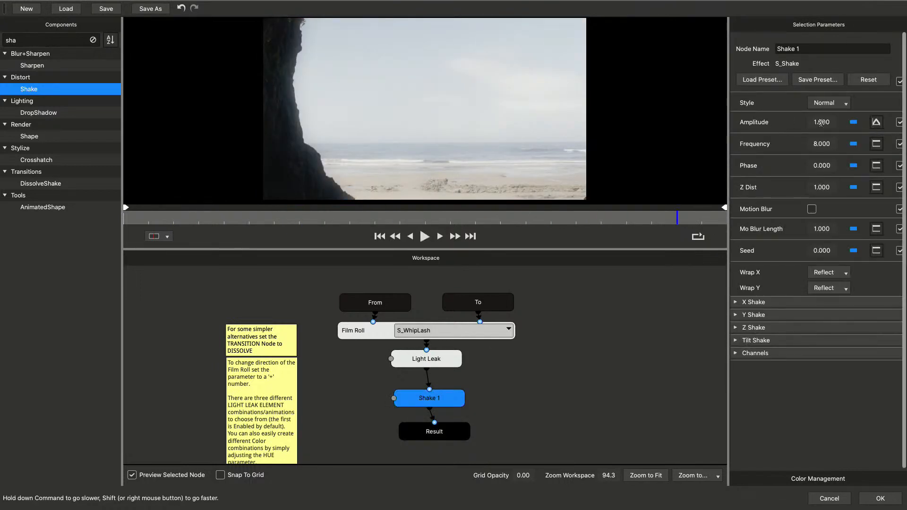
{"action": "left_click_drag", "start_coordinate": [821, 123], "coordinate": [827, 122]}
{"action": "type", "text": "3"}
{"action": "key", "text": "Return"}
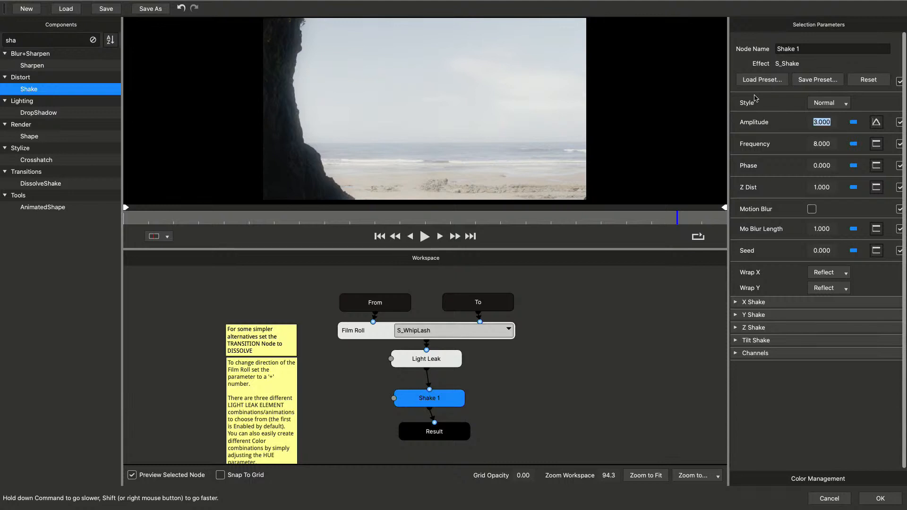
{"action": "left_click", "coordinate": [425, 236]}
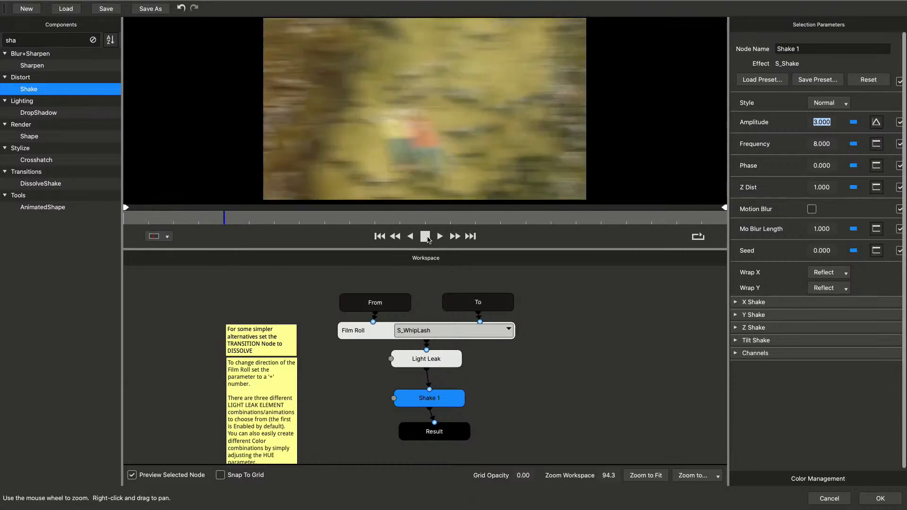
Change the Film Roll node's transition to Swish3D and preview it at the Result node
{"action": "left_click", "coordinate": [508, 329]}
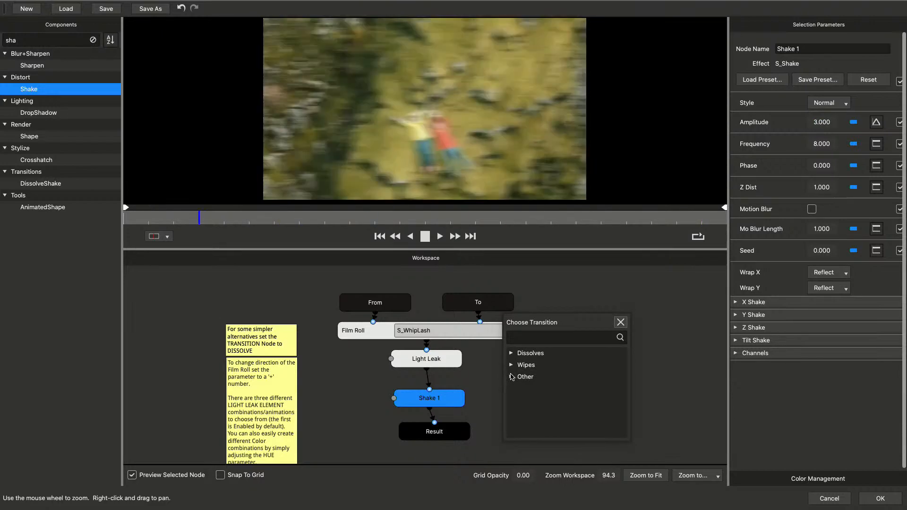
{"action": "left_click", "coordinate": [511, 377]}
{"action": "scroll", "coordinate": [544, 413], "scroll_direction": "down", "scroll_amount": 3}
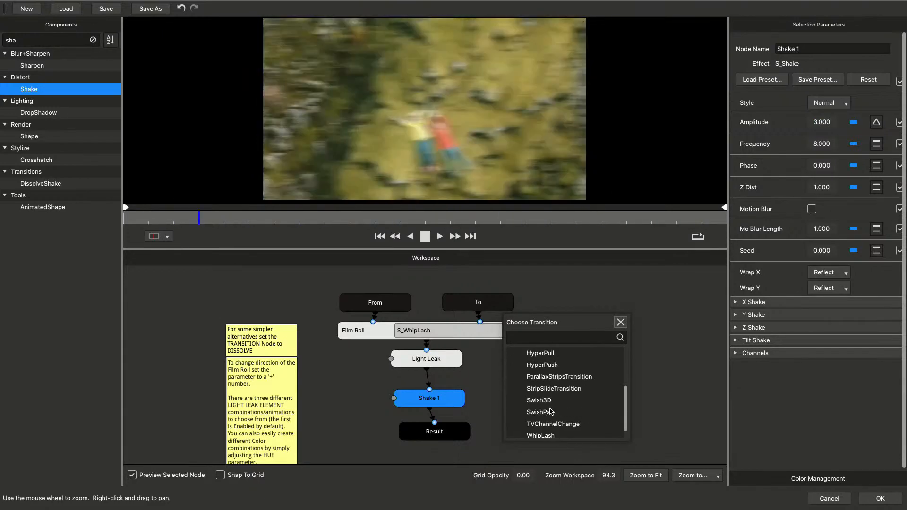
{"action": "left_click", "coordinate": [548, 401]}
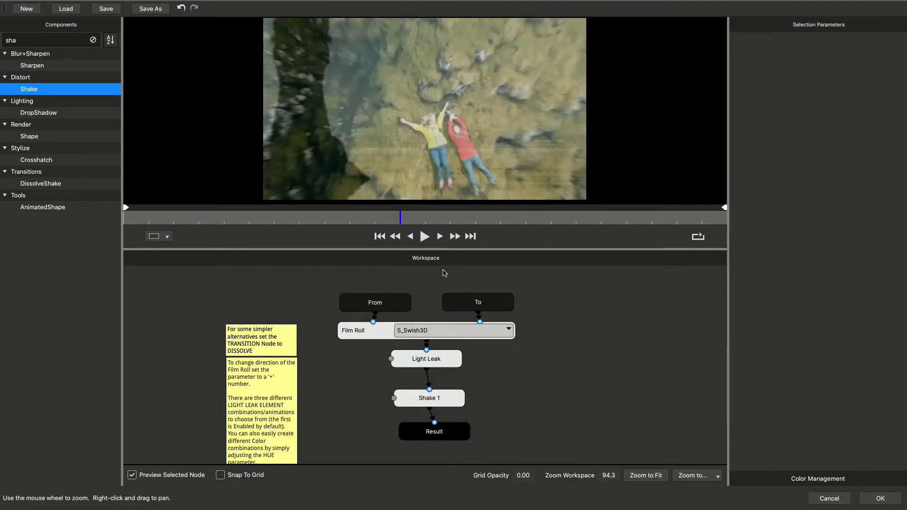
{"action": "left_click", "coordinate": [425, 236]}
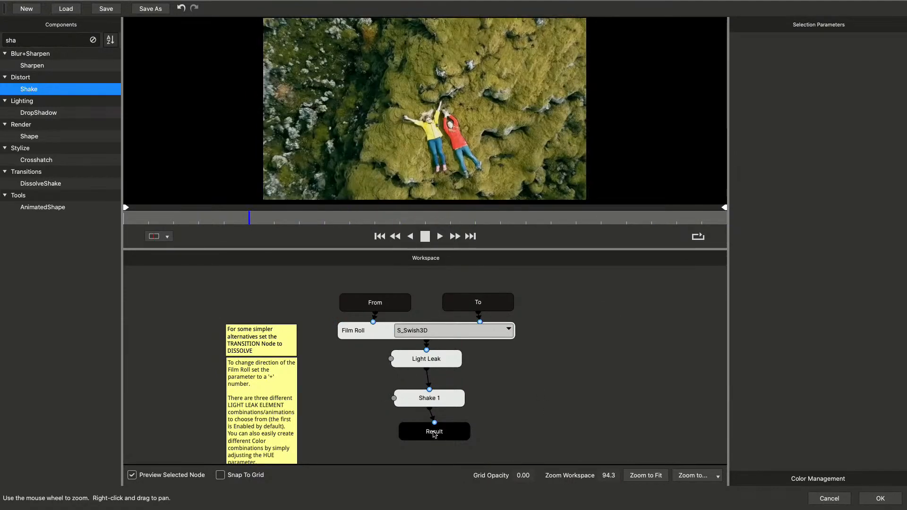
{"action": "left_click", "coordinate": [433, 433]}
{"action": "left_click", "coordinate": [425, 236]}
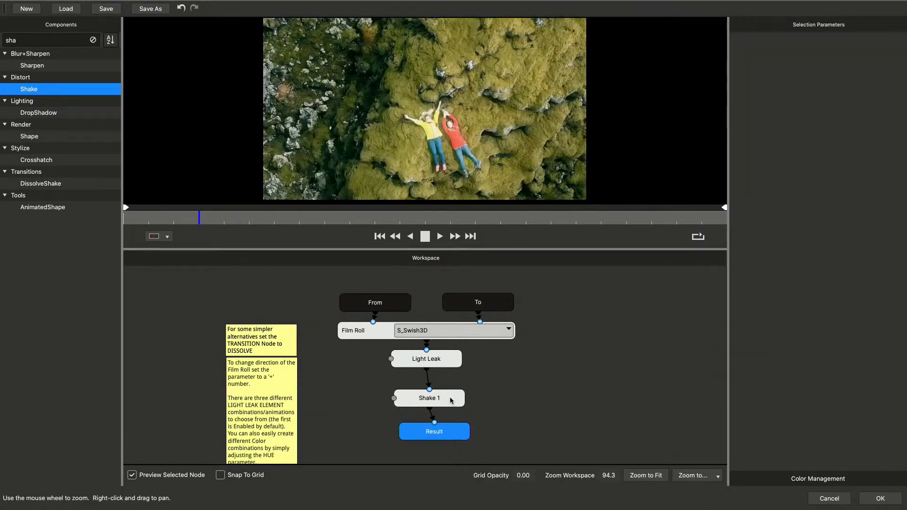
Clear the component search to list all components again
{"action": "double_click", "coordinate": [23, 43]}
{"action": "key", "text": "BackSpace"}
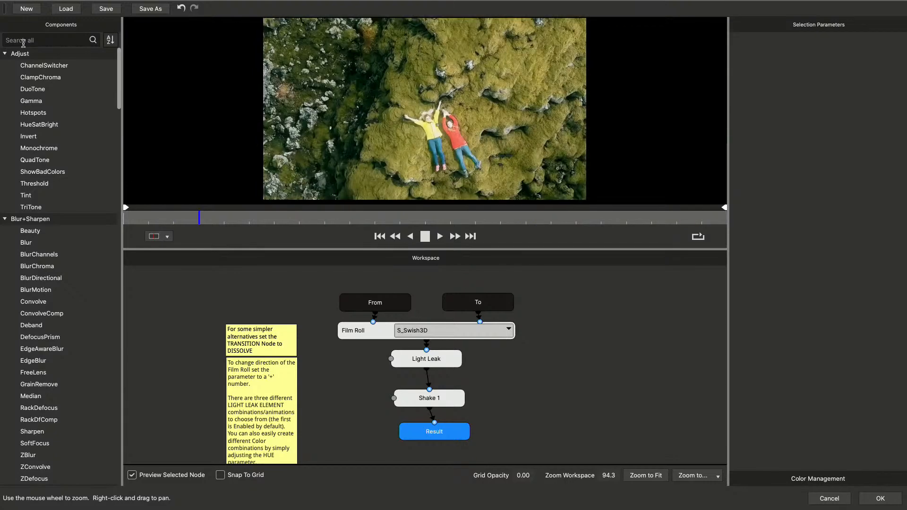
{"action": "left_click", "coordinate": [23, 43]}
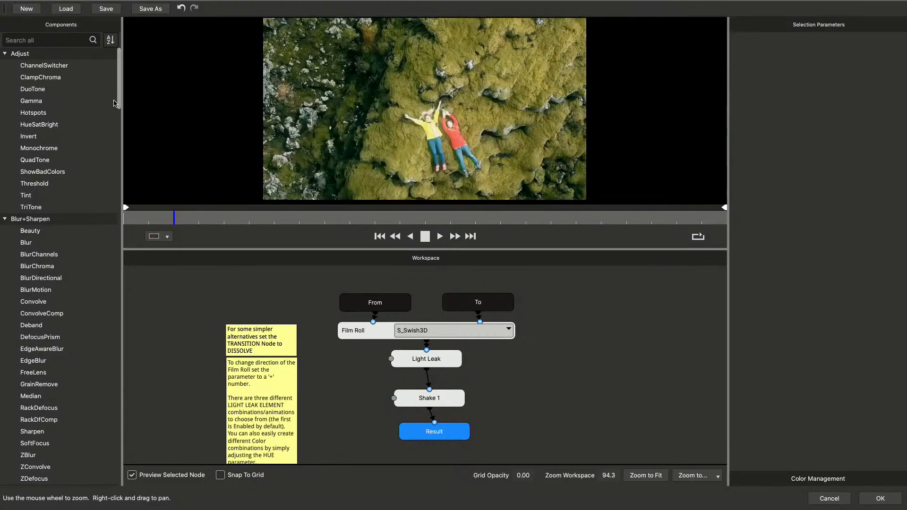
Insert a Rays node between the Light Leak and Shake nodes, and preview the whole transition with selected-node preview turned off
{"action": "scroll", "coordinate": [118, 103], "scroll_direction": "down", "scroll_amount": 2}
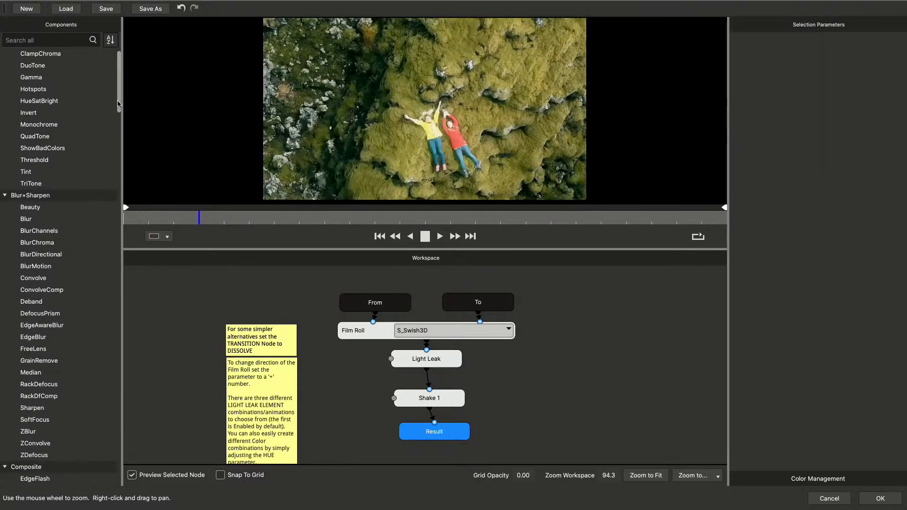
{"action": "left_click_drag", "start_coordinate": [118, 104], "coordinate": [117, 226]}
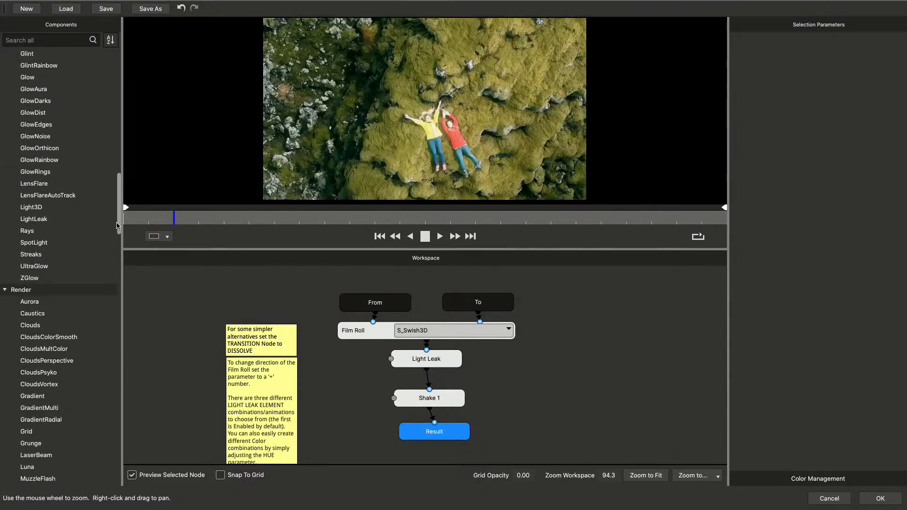
{"action": "left_click_drag", "start_coordinate": [25, 233], "coordinate": [427, 379]}
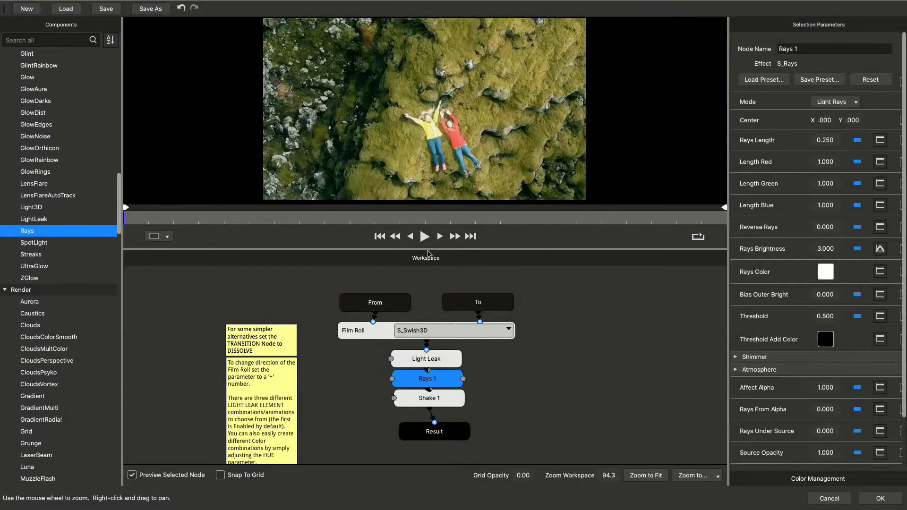
{"action": "left_click", "coordinate": [424, 236]}
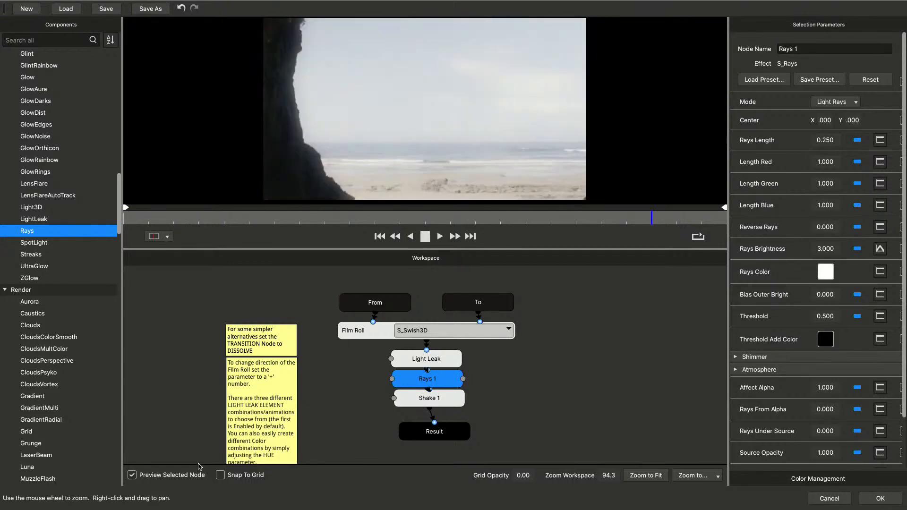
{"action": "left_click", "coordinate": [132, 475]}
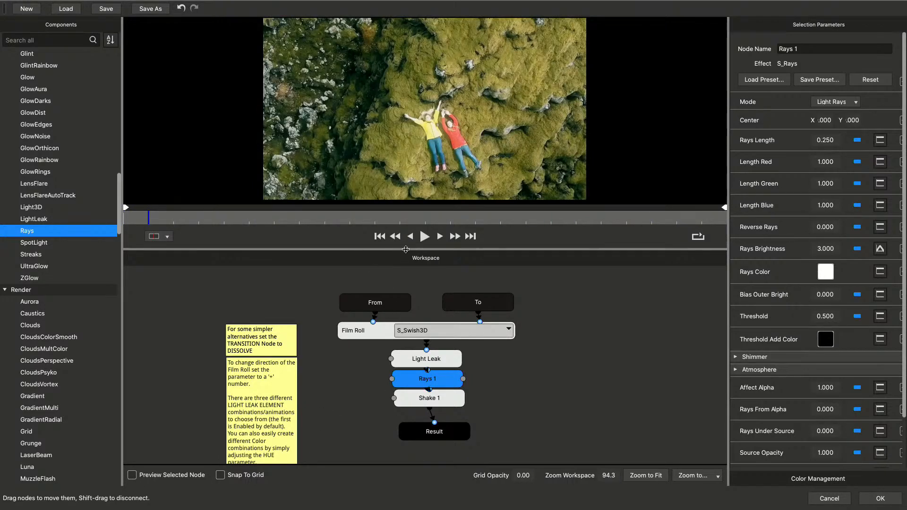
{"action": "left_click", "coordinate": [424, 238]}
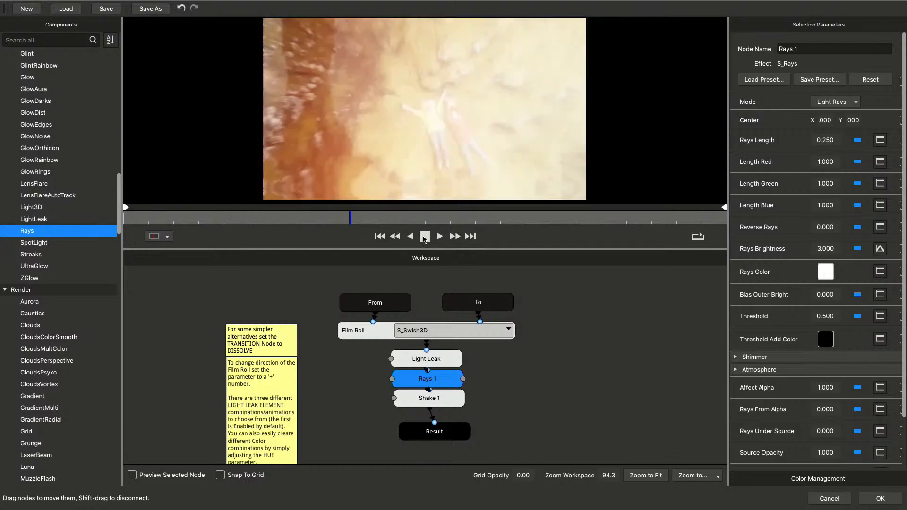
Disable the Light Leak node
{"action": "right_click", "coordinate": [418, 359]}
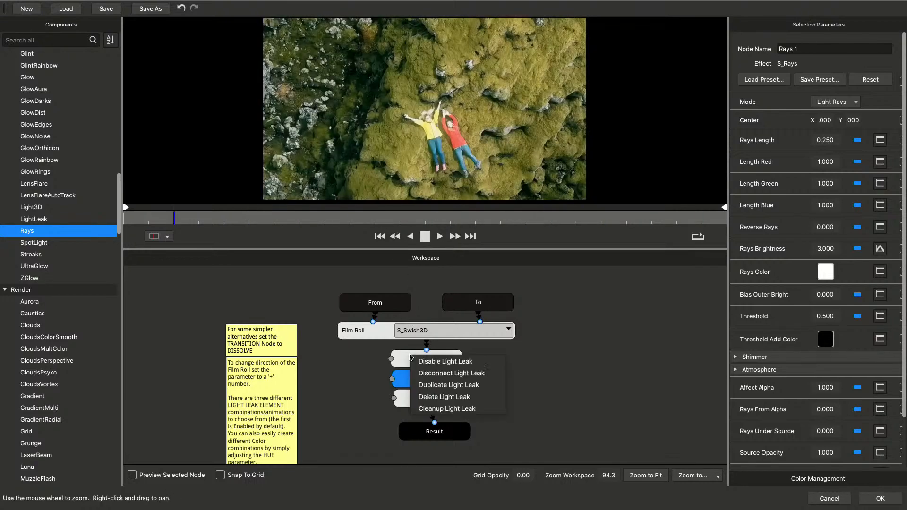
{"action": "left_click", "coordinate": [422, 361]}
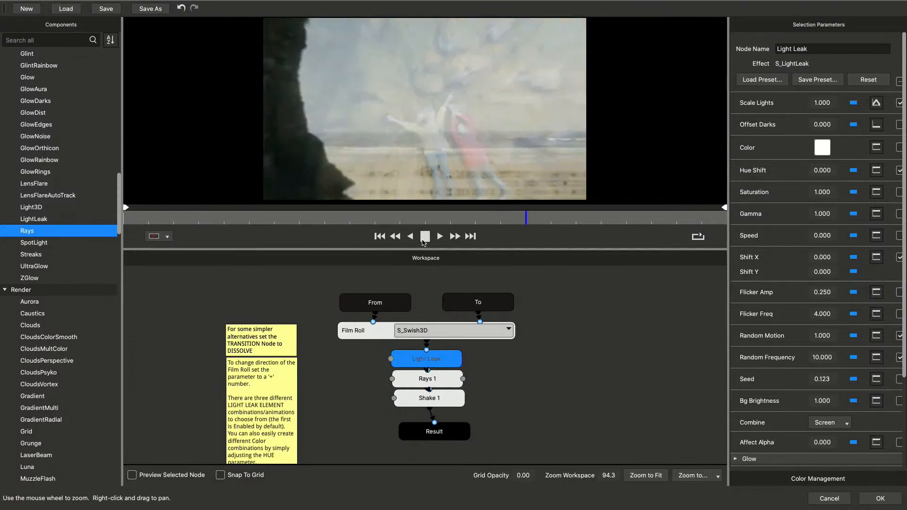
{"action": "right_click", "coordinate": [412, 360]}
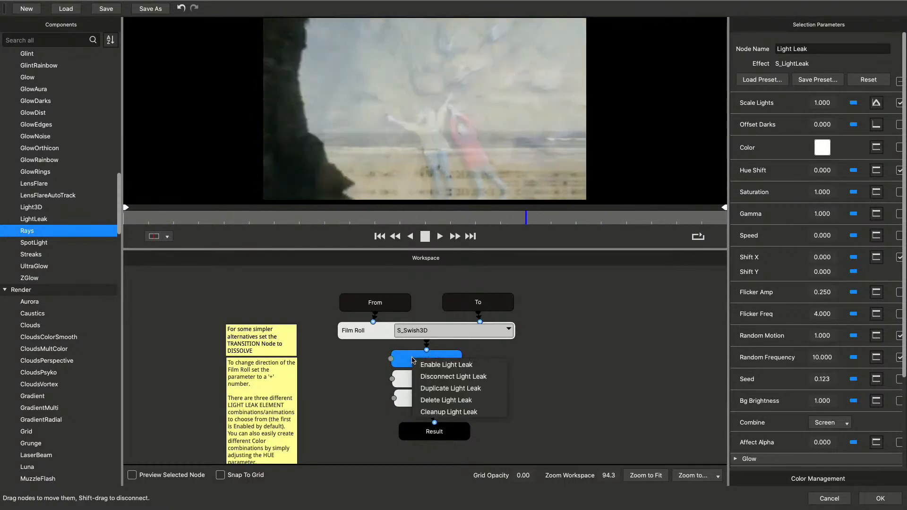
{"action": "left_click", "coordinate": [399, 381]}
Set the Rays node's length to 0.939 and brightness to 3.297, and play the preview
{"action": "left_click", "coordinate": [402, 379]}
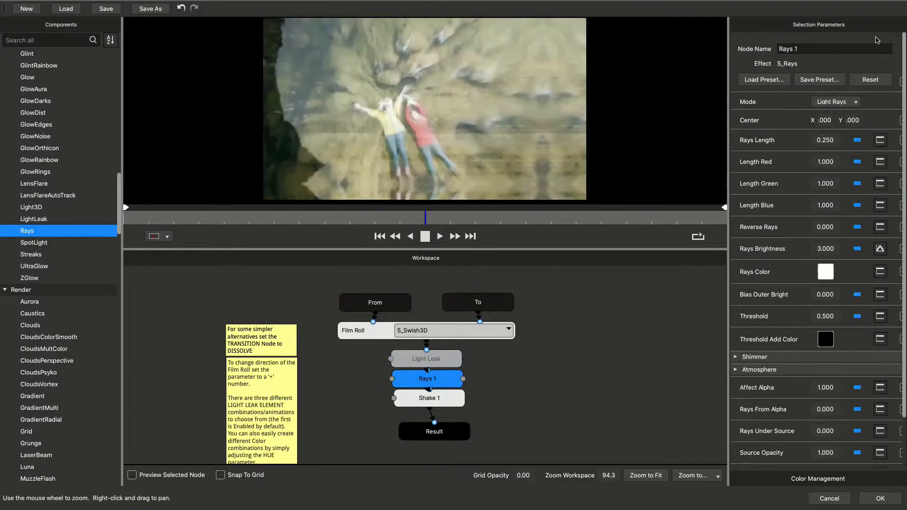
{"action": "left_click_drag", "start_coordinate": [825, 141], "coordinate": [904, 176]}
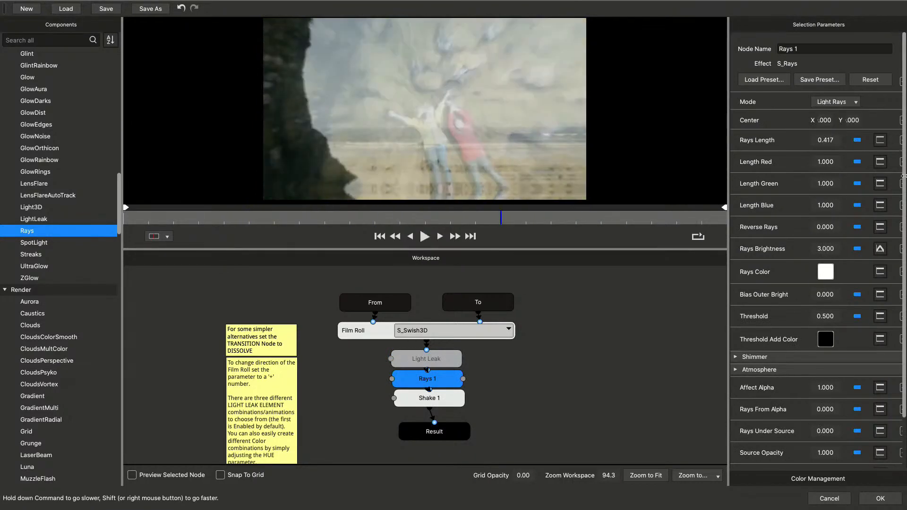
{"action": "left_click_drag", "start_coordinate": [824, 141], "coordinate": [906, 143]}
{"action": "left_click_drag", "start_coordinate": [814, 141], "coordinate": [872, 142]}
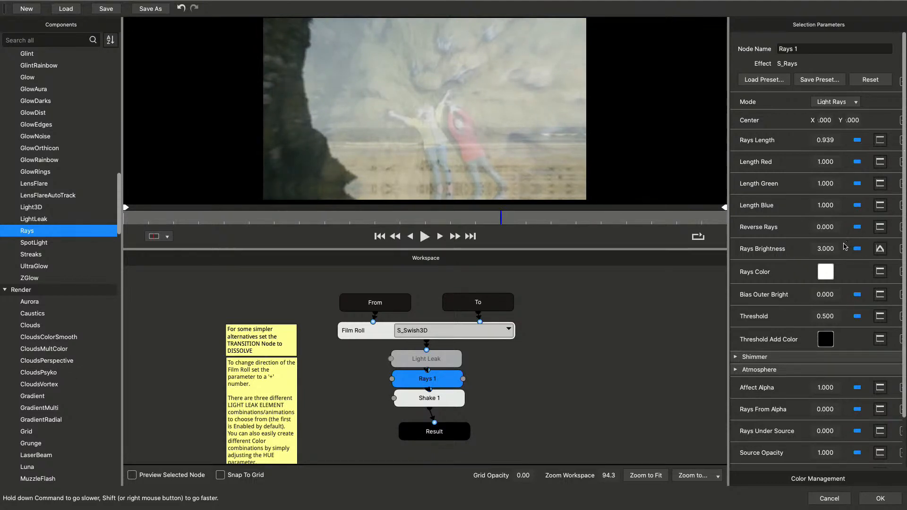
{"action": "left_click_drag", "start_coordinate": [827, 249], "coordinate": [831, 248]}
{"action": "left_click", "coordinate": [424, 236]}
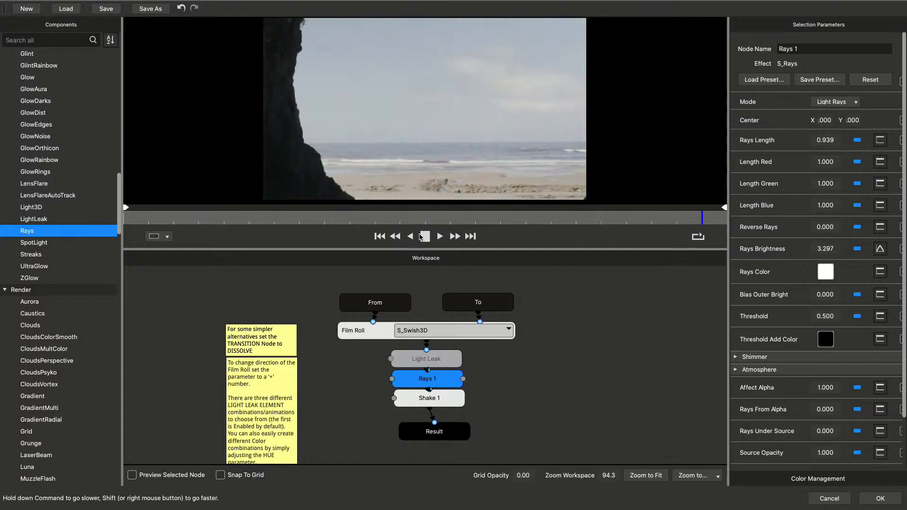
Widen the parameter area for the Shake node and expand its amplitude curve
{"action": "left_click", "coordinate": [399, 363]}
{"action": "left_click", "coordinate": [401, 399]}
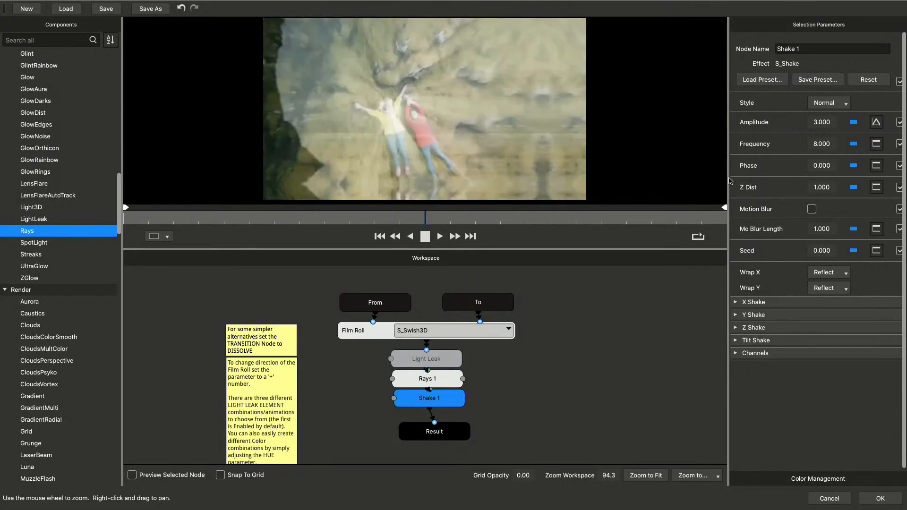
{"action": "left_click_drag", "start_coordinate": [730, 181], "coordinate": [646, 187]}
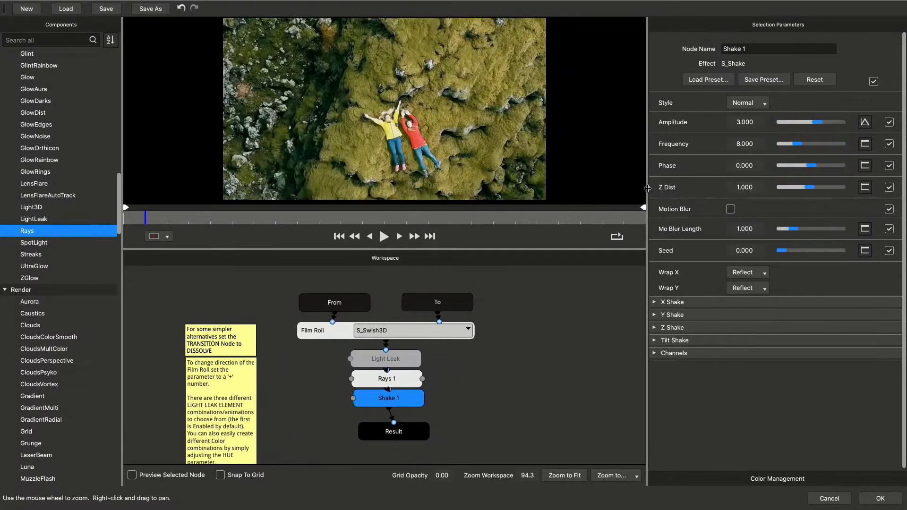
{"action": "left_click", "coordinate": [865, 122]}
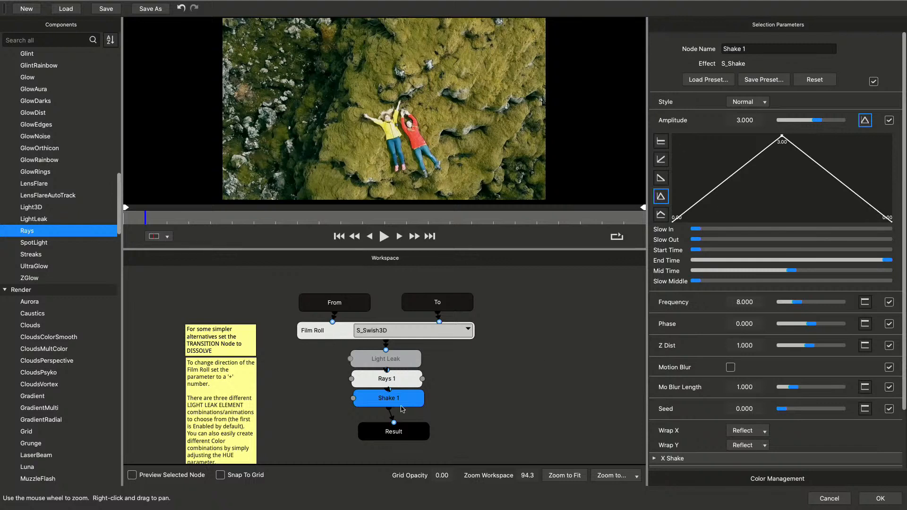
Review the From, To, Film Roll and Rays nodes one after another
{"action": "left_click_drag", "start_coordinate": [352, 303], "coordinate": [350, 302]}
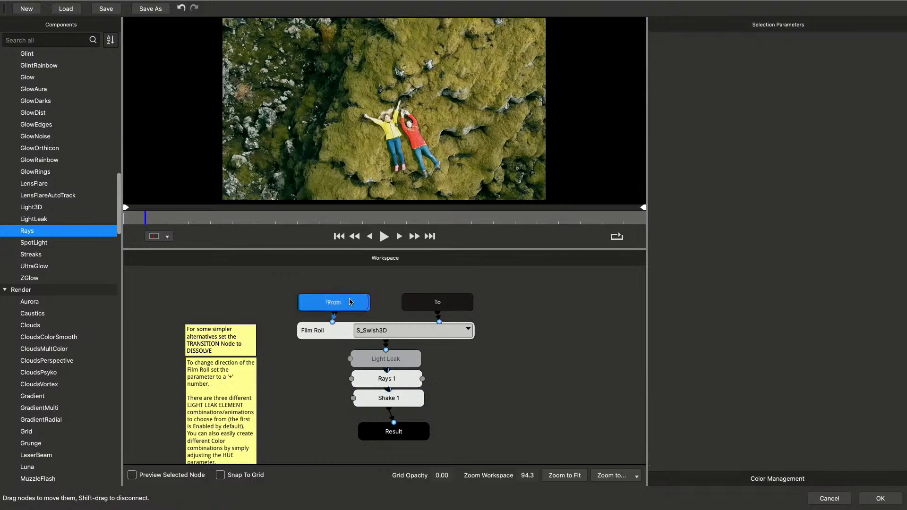
{"action": "left_click", "coordinate": [446, 304], "text": "shift"}
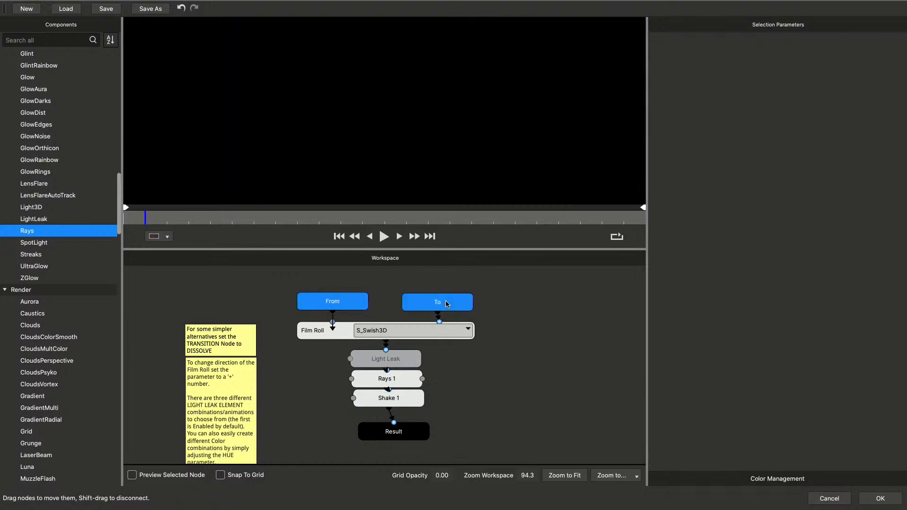
{"action": "left_click", "coordinate": [323, 333]}
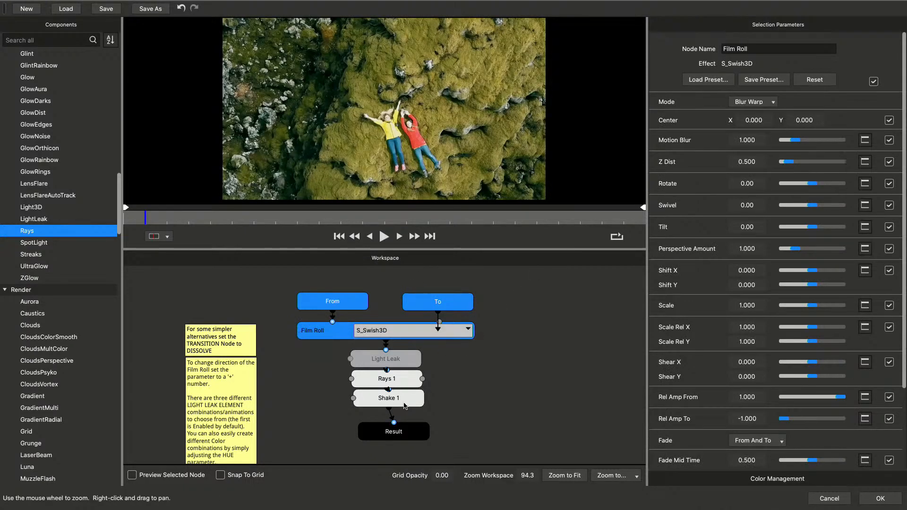
{"action": "left_click", "coordinate": [403, 383]}
Shape the Shake node's amplitude curve with maximum Slow In, a slightly later Mid Time and Slow Out at about a third
{"action": "left_click", "coordinate": [413, 402]}
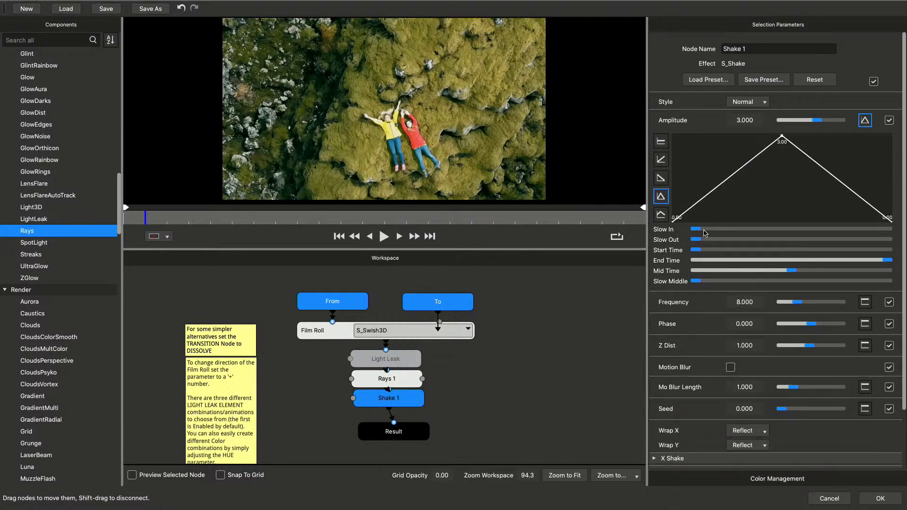
{"action": "left_click_drag", "start_coordinate": [725, 233], "coordinate": [883, 245]}
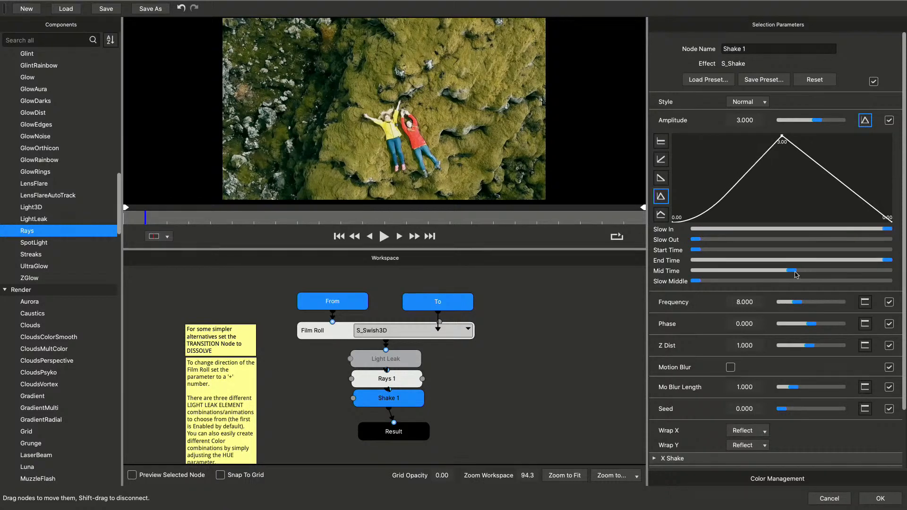
{"action": "mouse_move", "coordinate": [803, 274]}
{"action": "left_mouse_down"}
{"action": "mouse_move", "coordinate": [847, 275]}
{"action": "mouse_move", "coordinate": [811, 279]}
{"action": "left_mouse_up"}
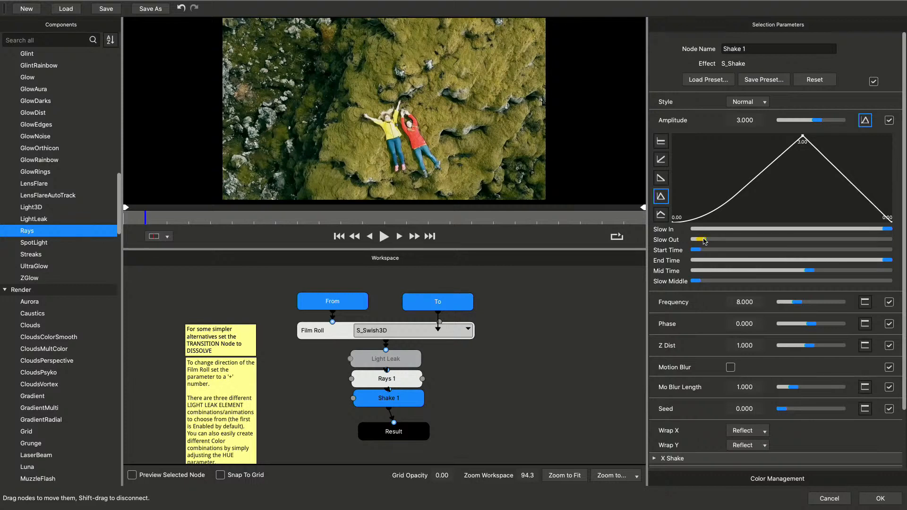
{"action": "left_click_drag", "start_coordinate": [704, 241], "coordinate": [770, 244]}
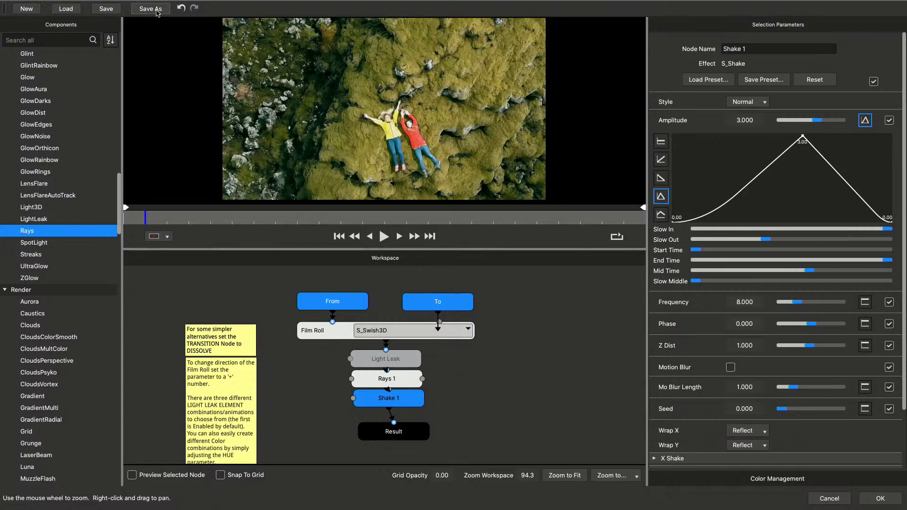
Open the browser for loading transition presets and enlarge its window
{"action": "mouse_move", "coordinate": [61, 8]}
{"action": "left_click", "coordinate": [71, 11]}
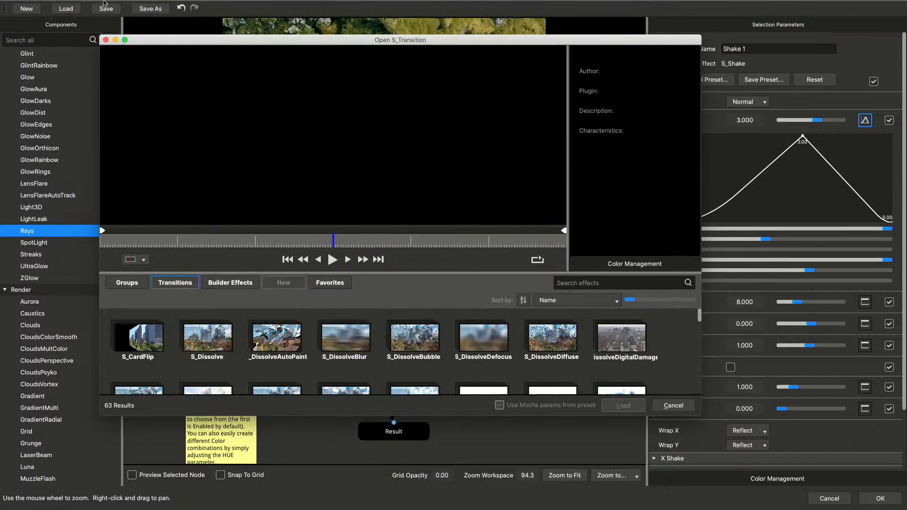
{"action": "left_click_drag", "start_coordinate": [150, 43], "coordinate": [84, 23]}
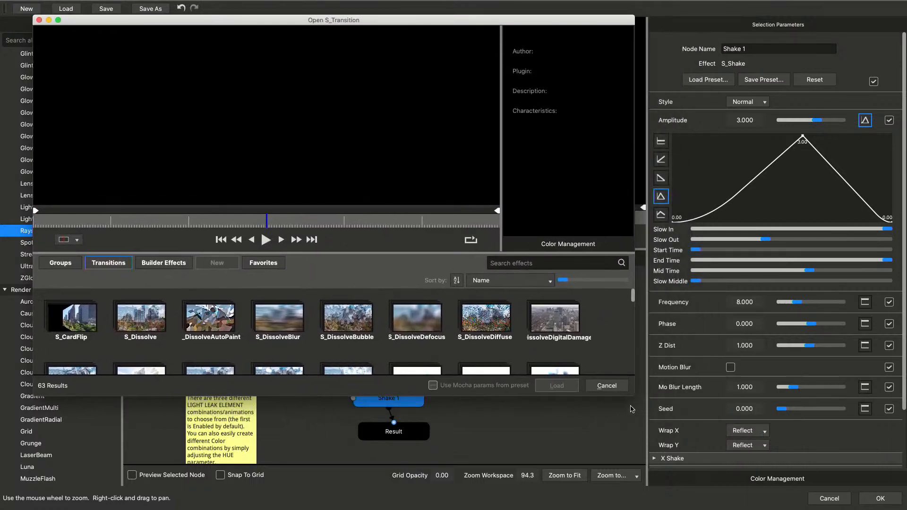
{"action": "left_click_drag", "start_coordinate": [638, 398], "coordinate": [871, 487]}
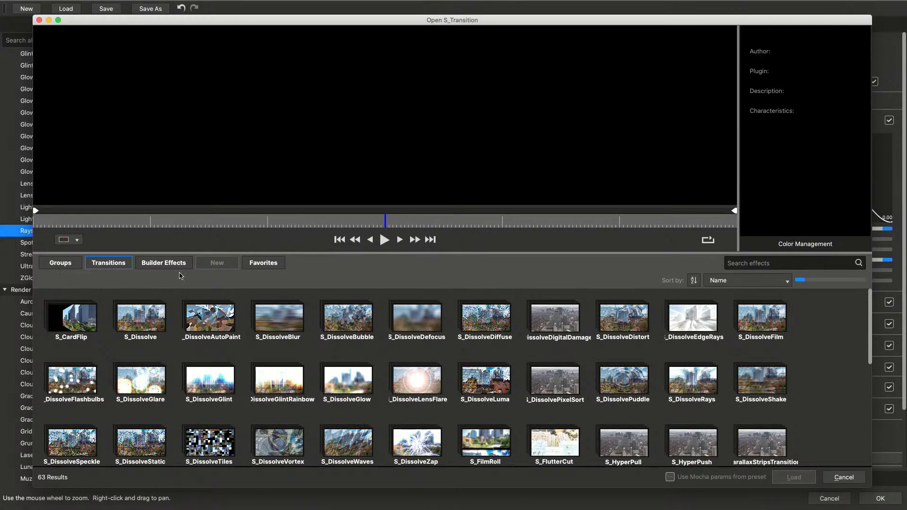
Browse the presets by group, examine the Color Correction group and return to all groups
{"action": "left_click", "coordinate": [68, 266]}
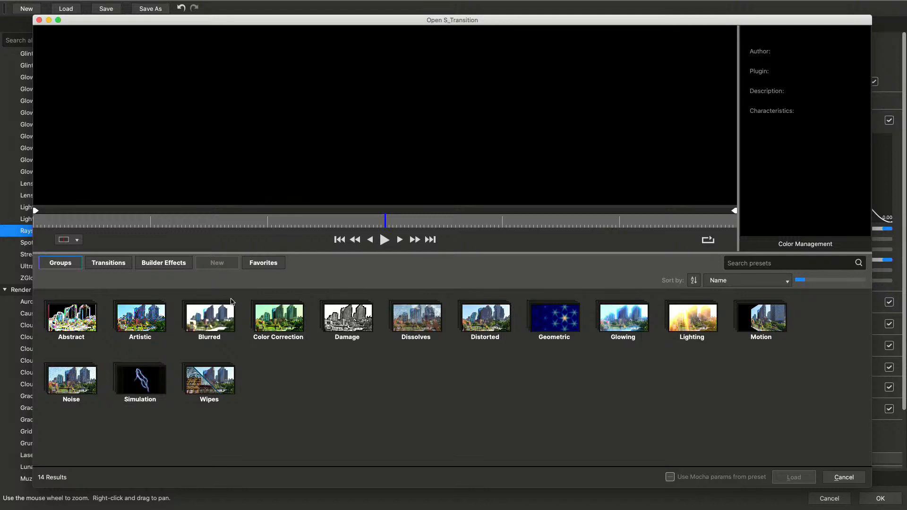
{"action": "left_click", "coordinate": [287, 327]}
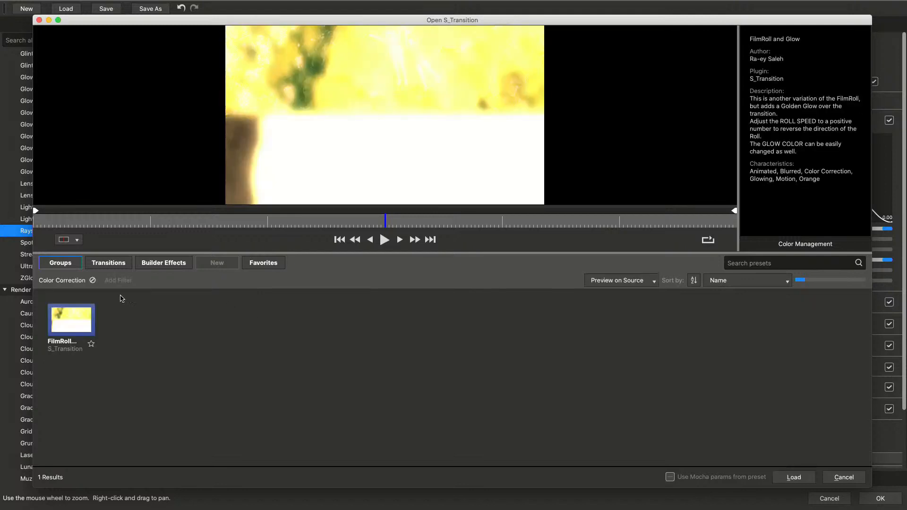
{"action": "left_click", "coordinate": [93, 280]}
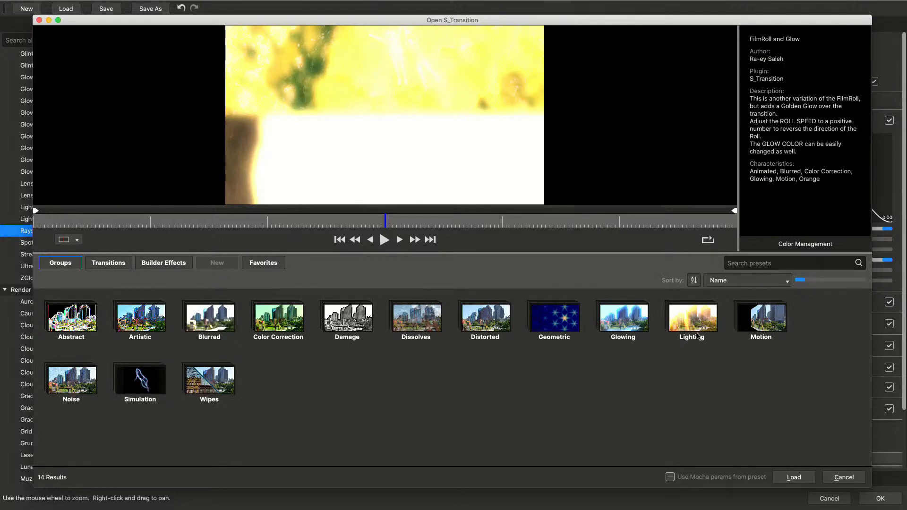
Examine Glowing presets FilmRoll and RGB Split, Free Dissolve Concentrated, Hell on Earth and Cool Light Leak, then return to all groups
{"action": "left_click", "coordinate": [610, 323]}
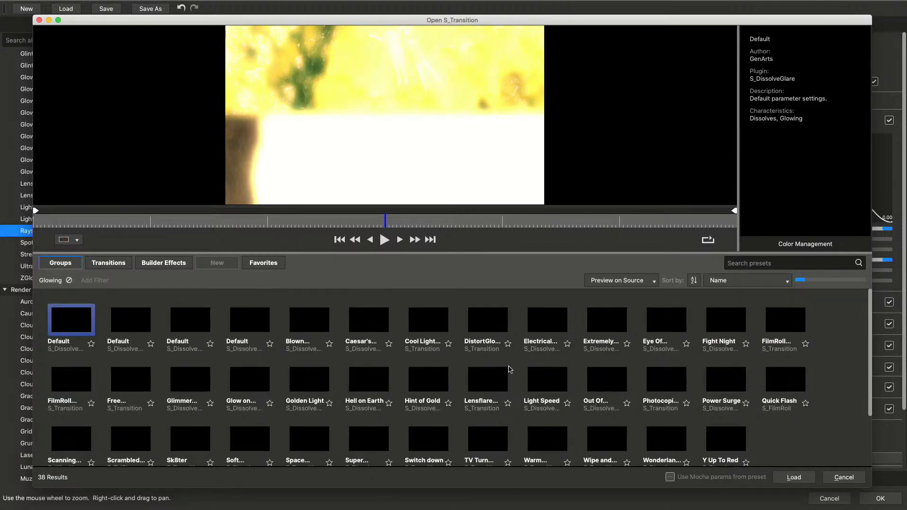
{"action": "left_click", "coordinate": [66, 384]}
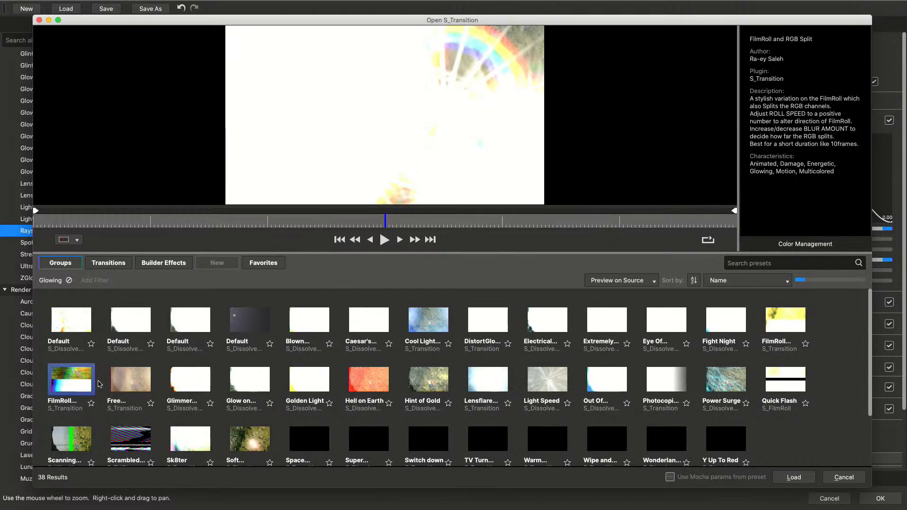
{"action": "left_click", "coordinate": [125, 385]}
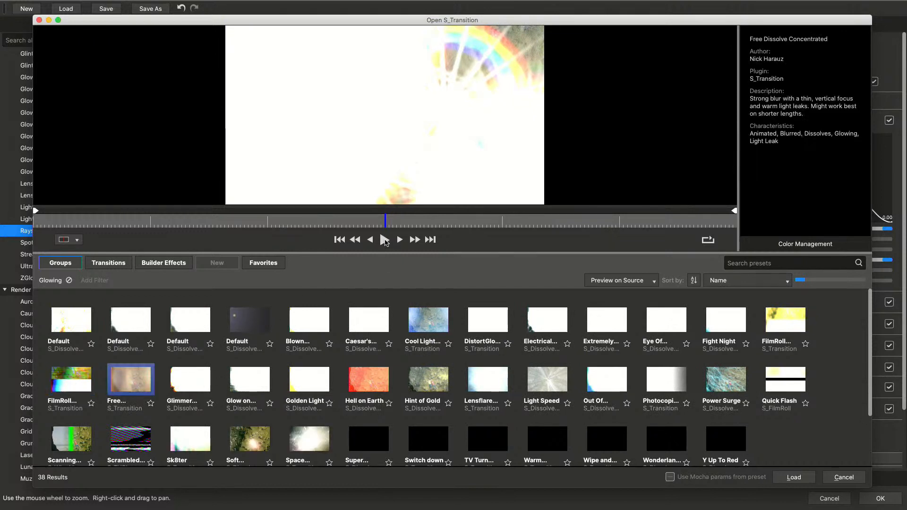
{"action": "left_click", "coordinate": [386, 241]}
{"action": "left_click", "coordinate": [365, 386]}
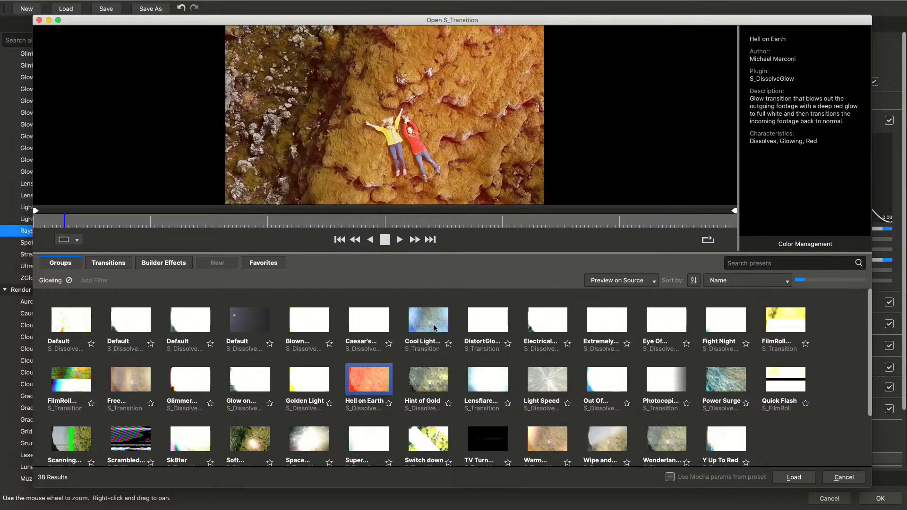
{"action": "left_click", "coordinate": [434, 326]}
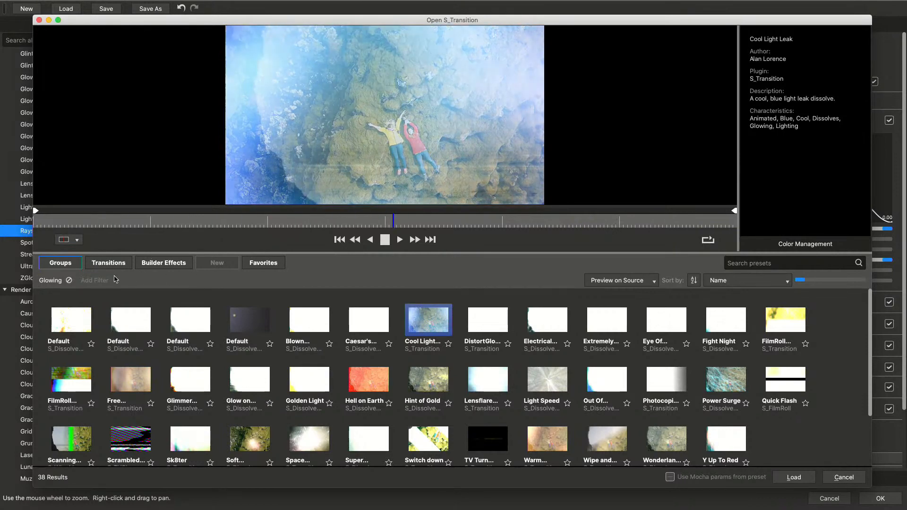
{"action": "left_click", "coordinate": [69, 280]}
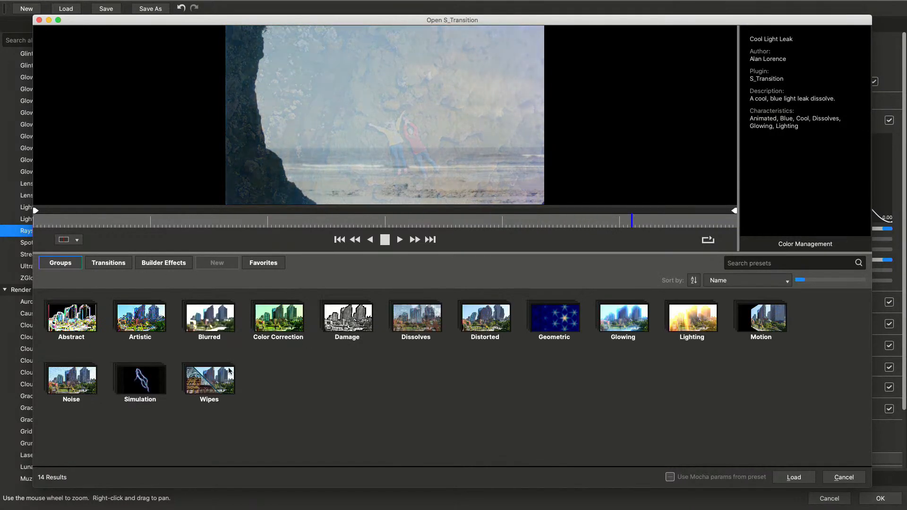
Examine the Blurred group's S_DissolveShake Default, Auto-Drift, Auto-Swap, and Fast Blurred Dirty and Clean Film Roll presets
{"action": "left_click", "coordinate": [220, 328]}
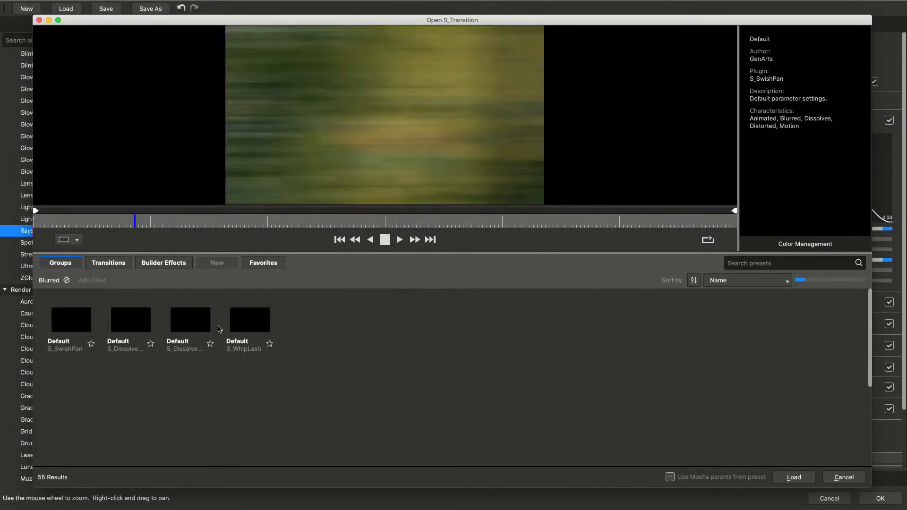
{"action": "left_click", "coordinate": [131, 326]}
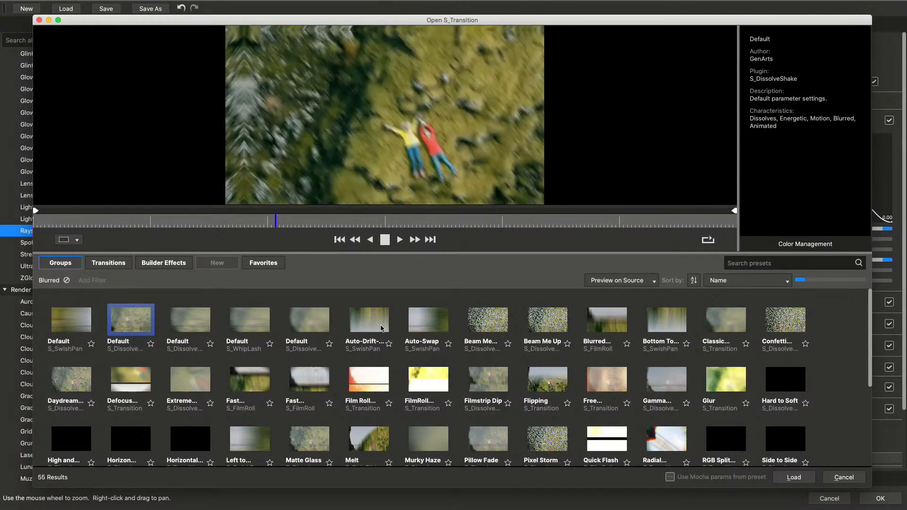
{"action": "left_click", "coordinate": [383, 328]}
{"action": "left_click", "coordinate": [418, 318]}
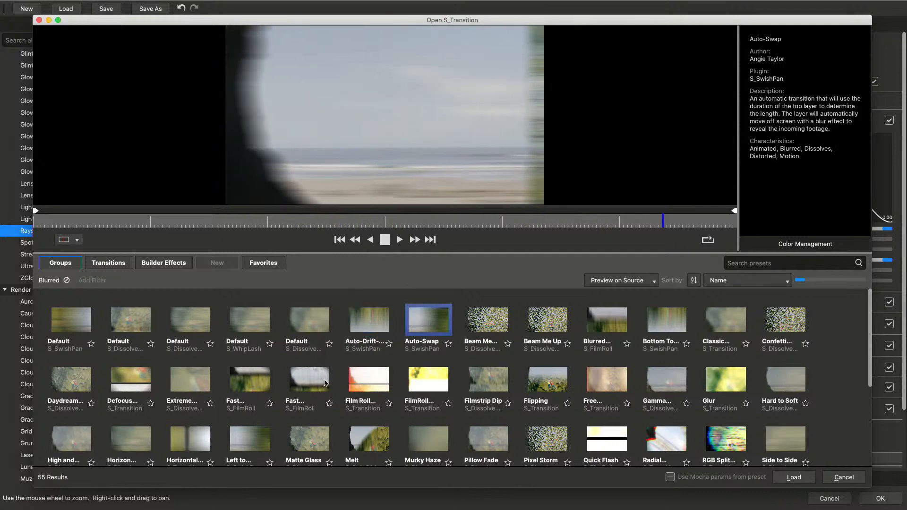
{"action": "left_click", "coordinate": [332, 362]}
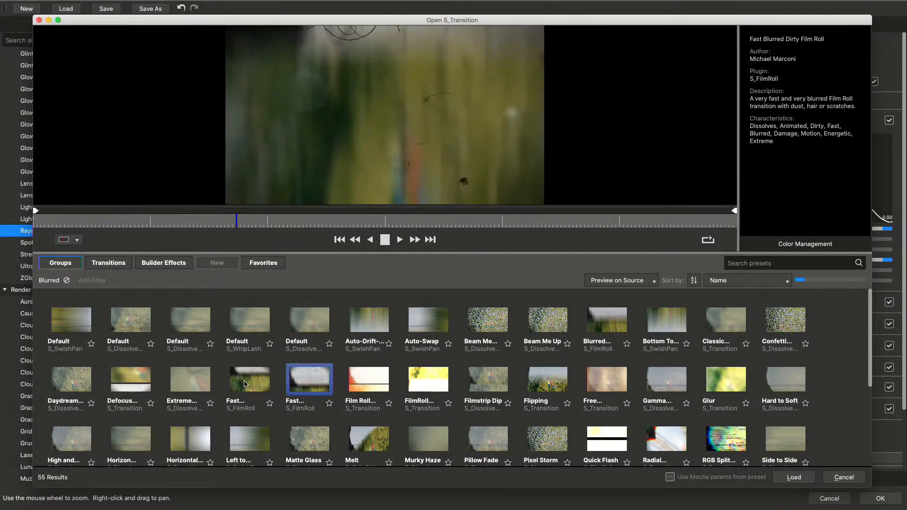
{"action": "left_click", "coordinate": [246, 383]}
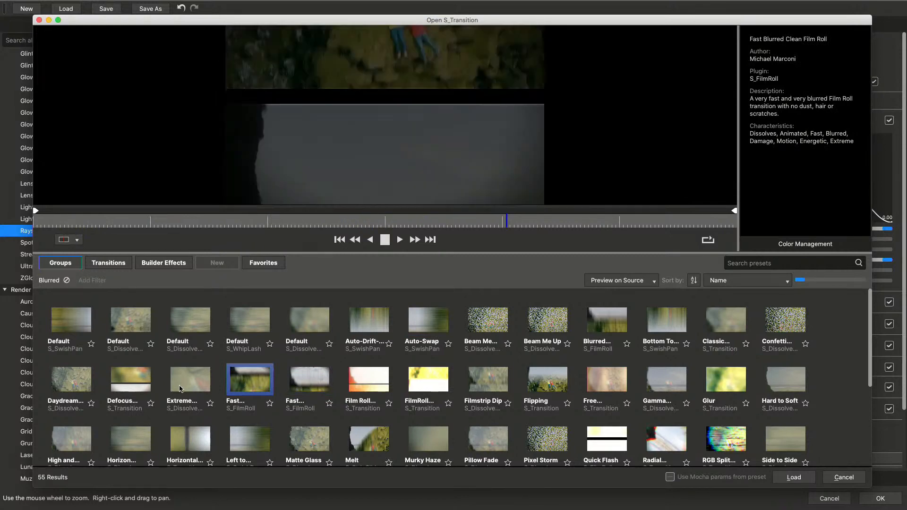
Preview the Blurred presets Extreme Earthquake, Defocus Spin Roll, S_DissolveBlur Default, Radial Warp Wipe and RGB Split Dissolve
{"action": "left_click", "coordinate": [187, 386]}
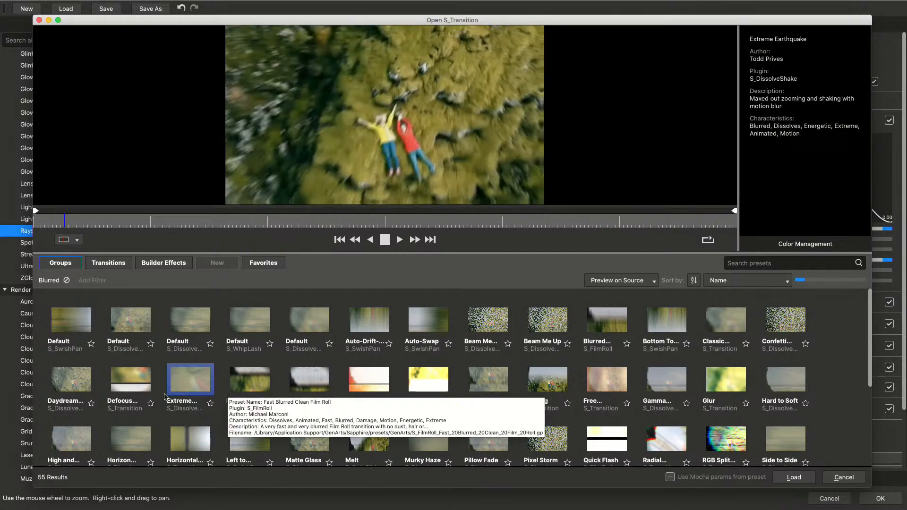
{"action": "left_click", "coordinate": [136, 393]}
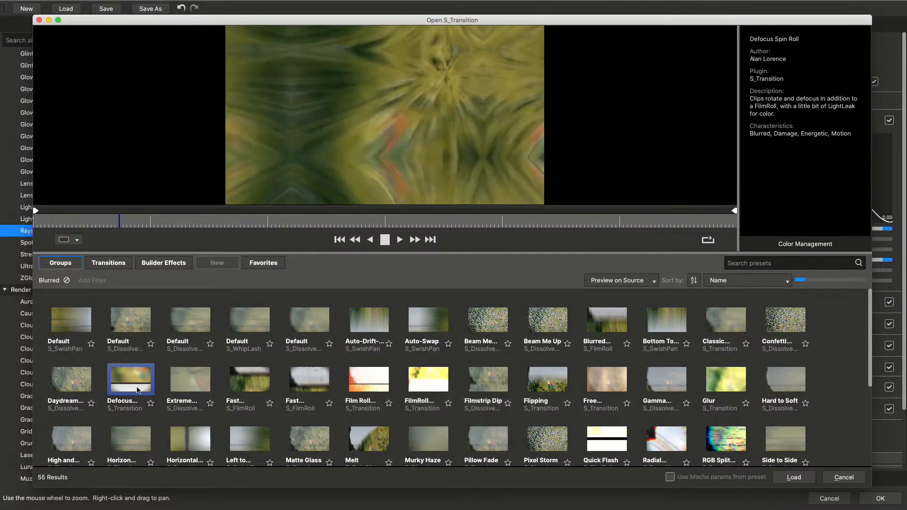
{"action": "left_click", "coordinate": [189, 329]}
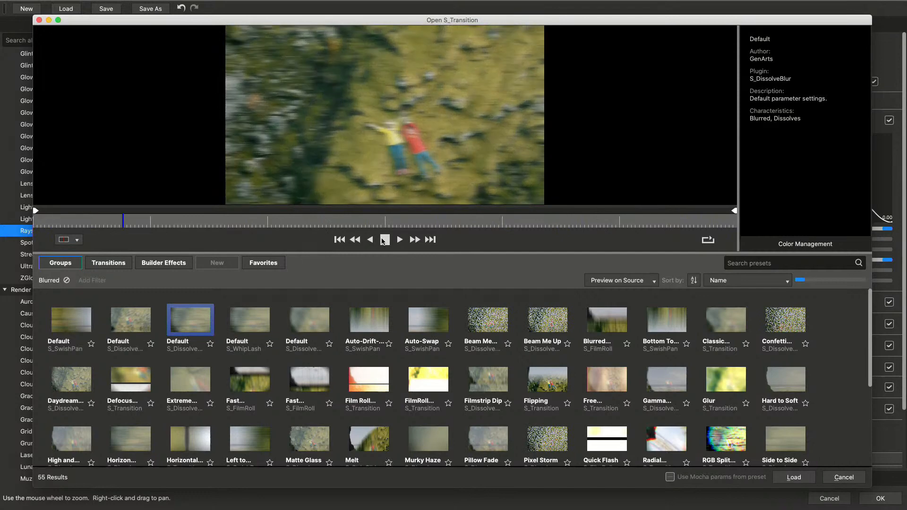
{"action": "left_click", "coordinate": [384, 240]}
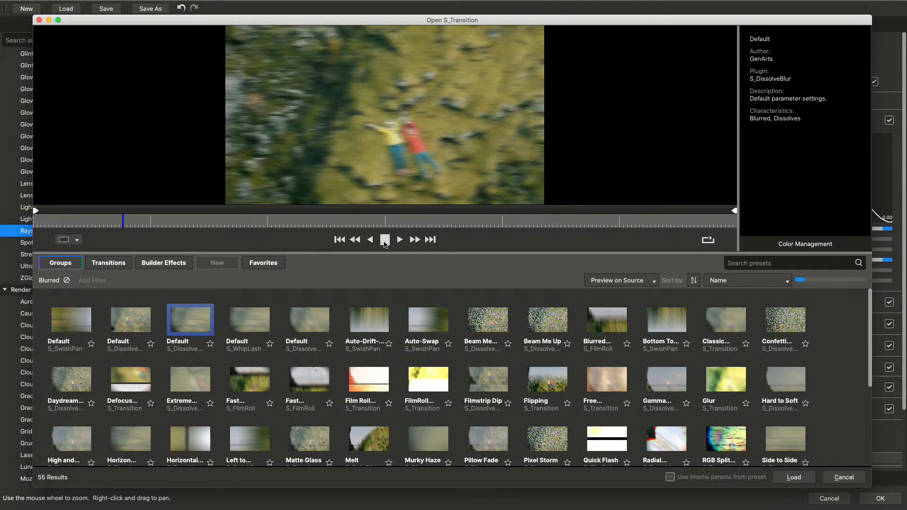
{"action": "left_click", "coordinate": [668, 449]}
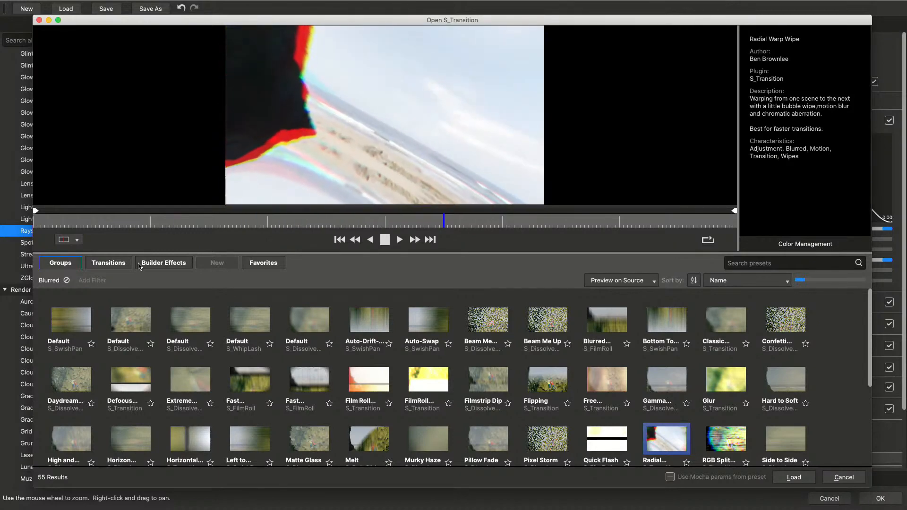
{"action": "left_click", "coordinate": [739, 453]}
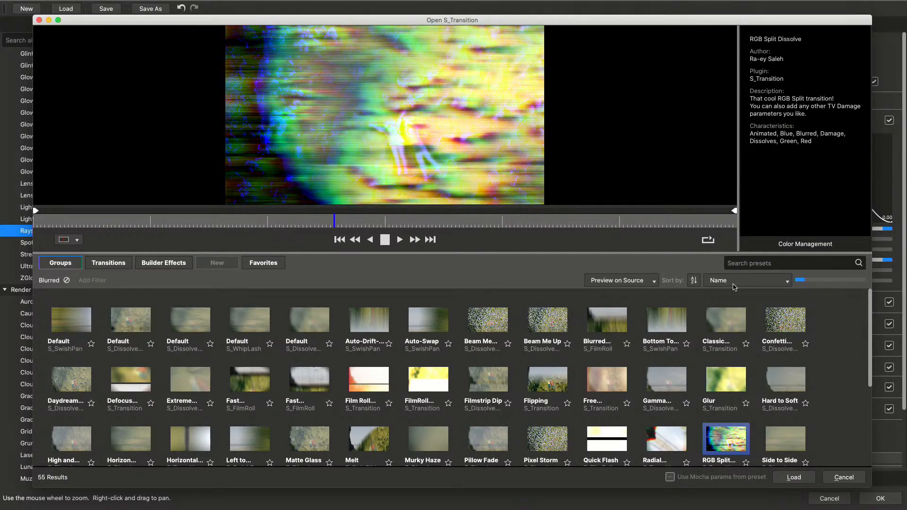
Search the Blurred presets by the RGB Split Dissolve author's first name and preview Slot Machine, Tear/Rip and VHS Tearing
{"action": "left_click", "coordinate": [773, 263]}
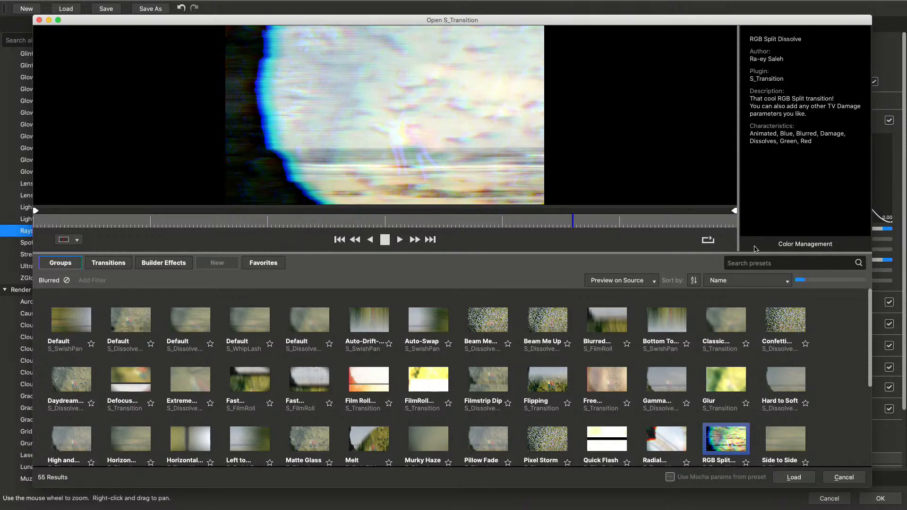
{"action": "type", "text": "ra"}
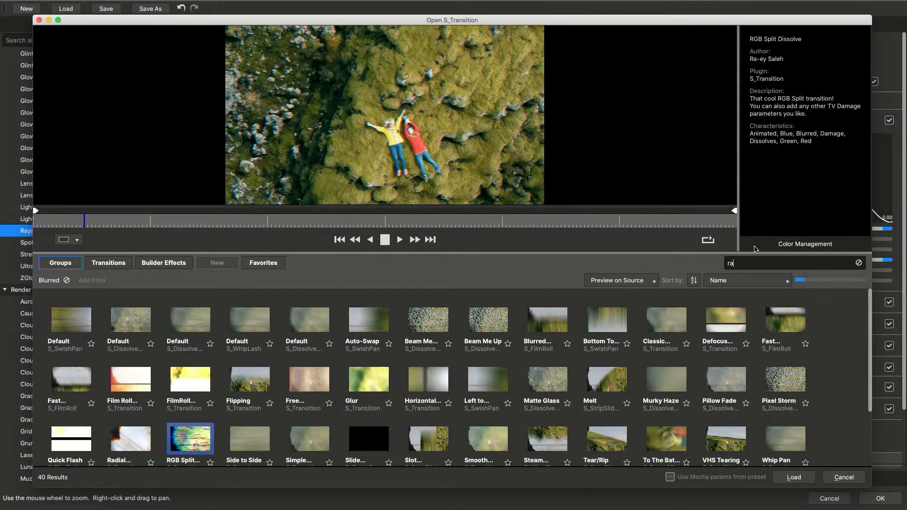
{"action": "type", "text": "-"}
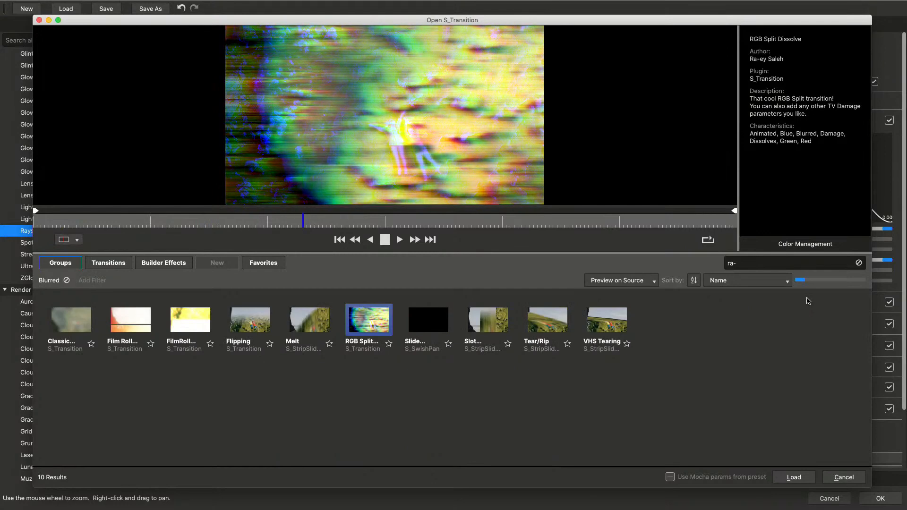
{"action": "left_click", "coordinate": [490, 325]}
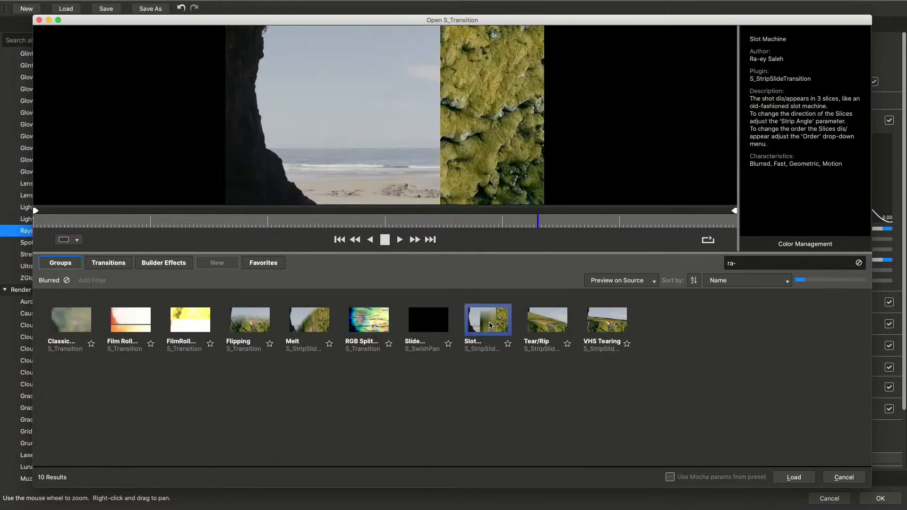
{"action": "left_click", "coordinate": [537, 326]}
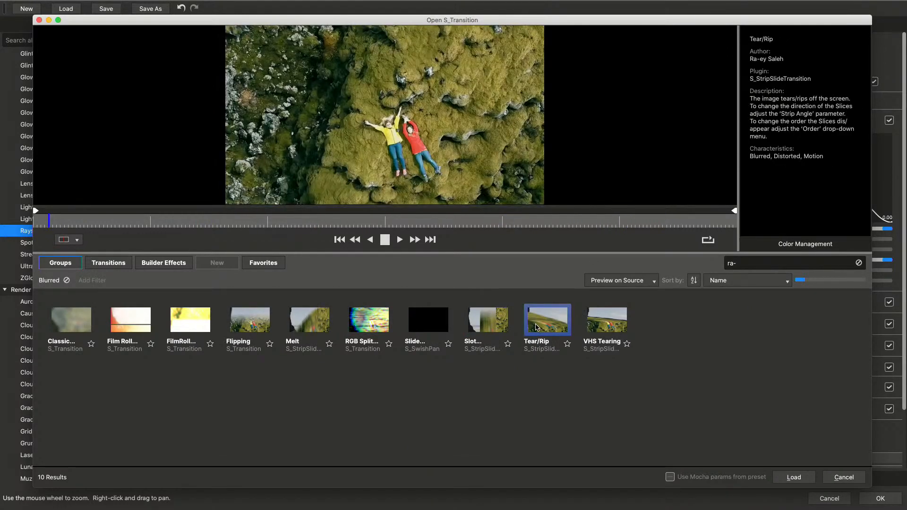
{"action": "left_click", "coordinate": [606, 324]}
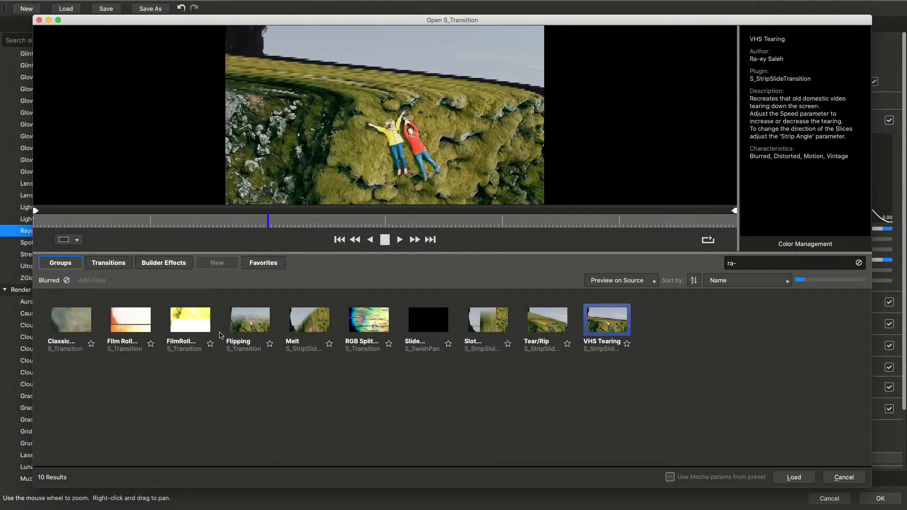
Preview the same author's Flipping, Melt, Film Roll and Classic Flashback Transition presets, and stop the playback
{"action": "left_click", "coordinate": [258, 334]}
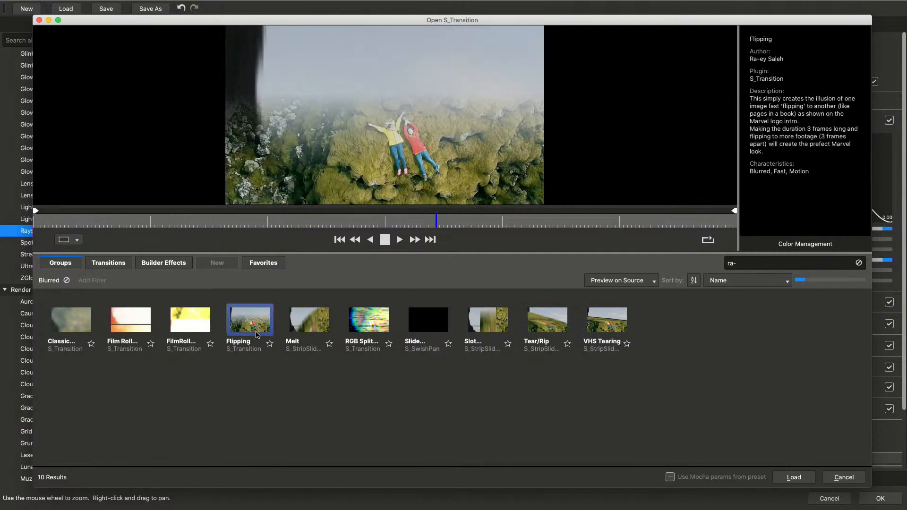
{"action": "left_click", "coordinate": [316, 333]}
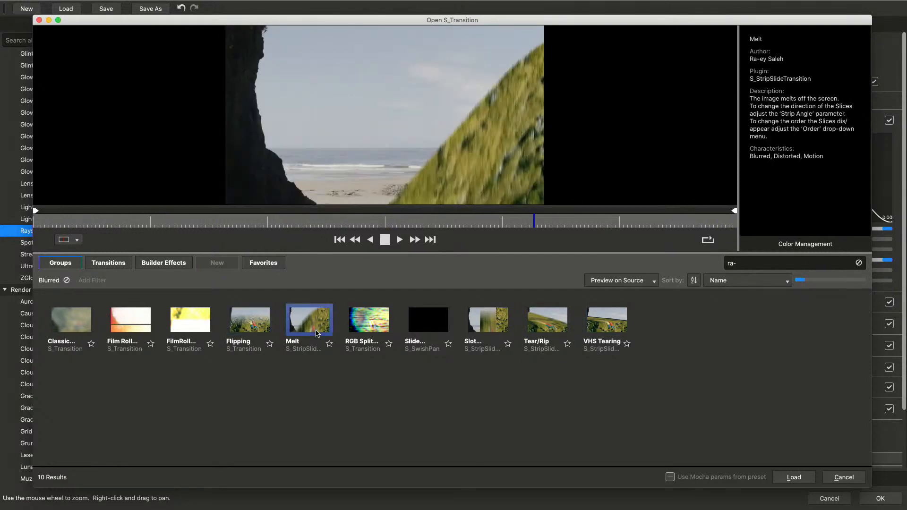
{"action": "left_click", "coordinate": [125, 324]}
{"action": "left_click", "coordinate": [77, 322]}
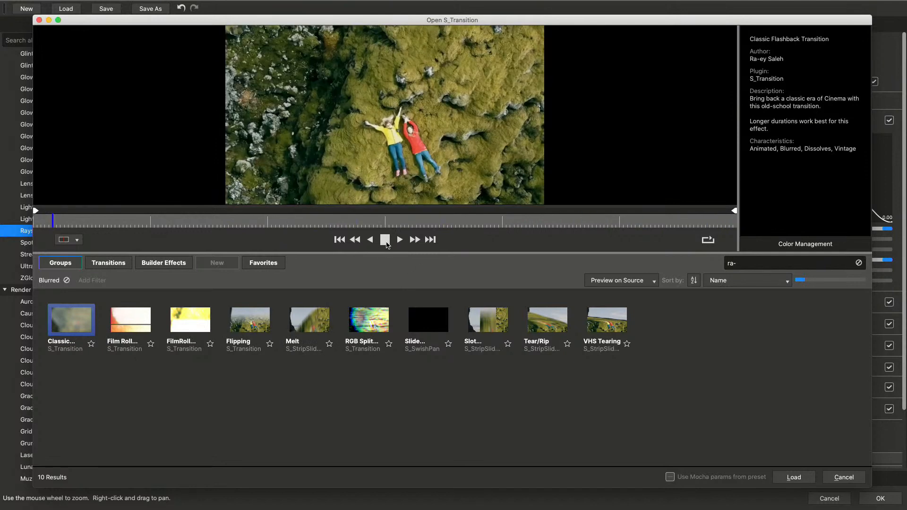
{"action": "left_click", "coordinate": [385, 240]}
Browse the presets by transition effect, examine those of S_DissolveBlur and return to the groups overview
{"action": "left_click", "coordinate": [105, 264]}
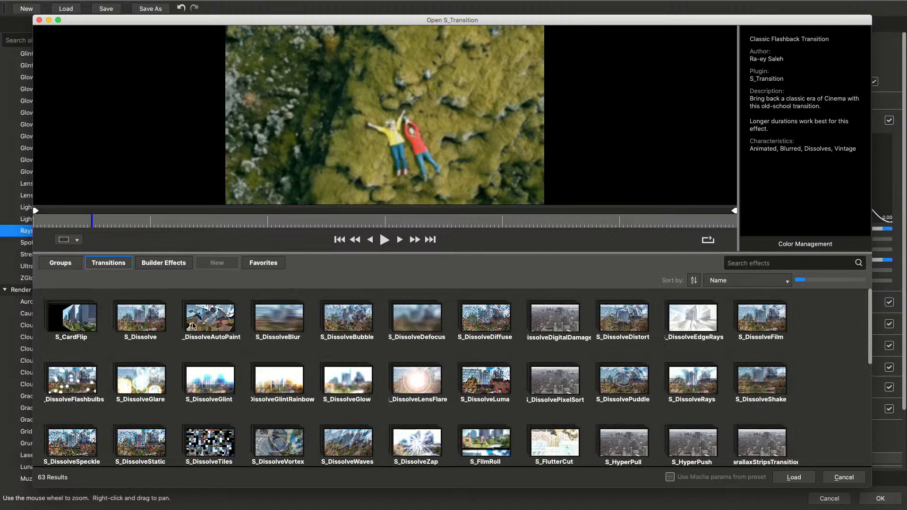
{"action": "left_click", "coordinate": [289, 332]}
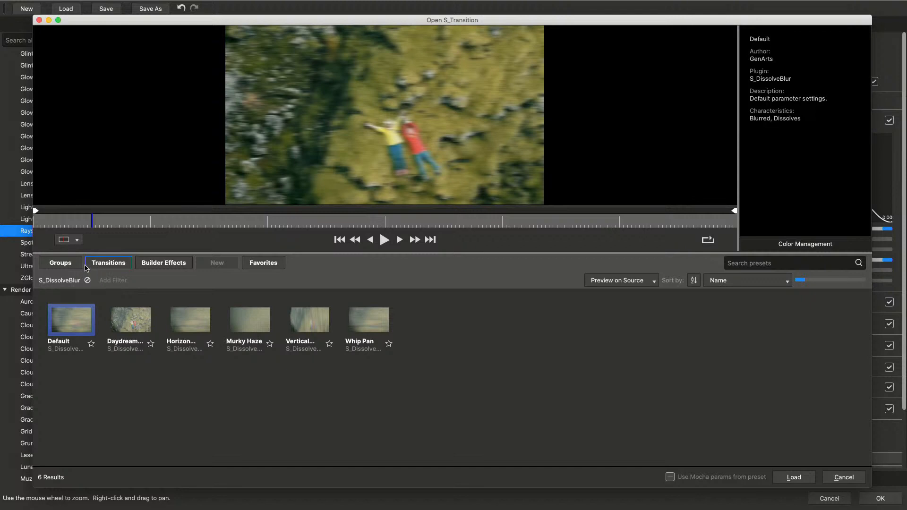
{"action": "left_click", "coordinate": [55, 261]}
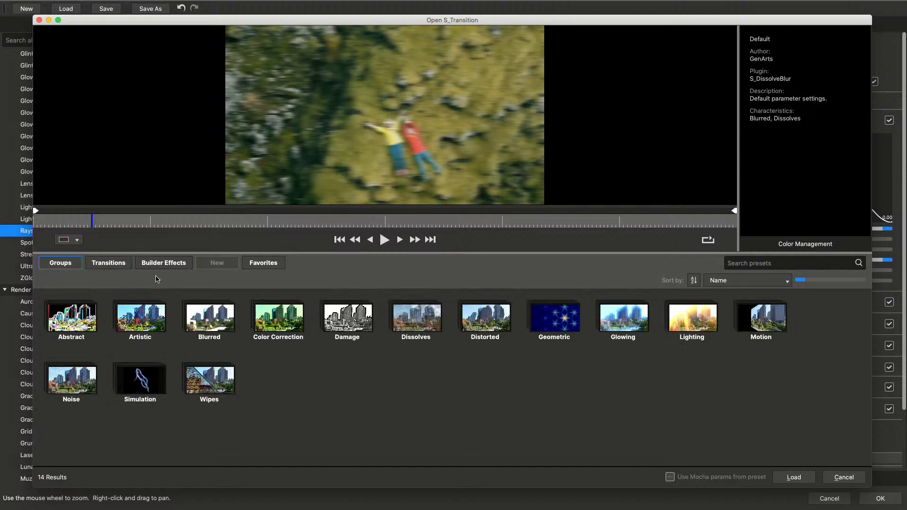
Show the presets made with the Effect Builder and play Animated Matte Strips, CuttyTransition and Cool Light Leak
{"action": "left_click", "coordinate": [169, 266]}
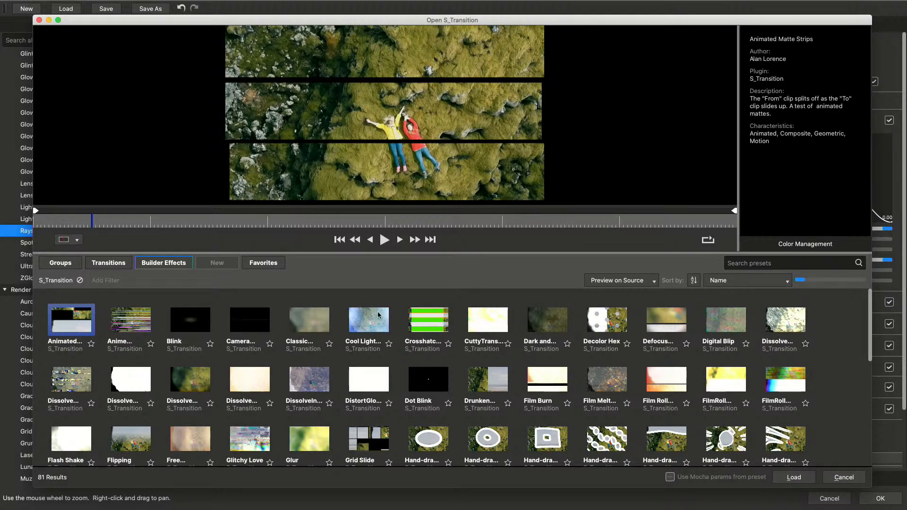
{"action": "left_click", "coordinate": [384, 241]}
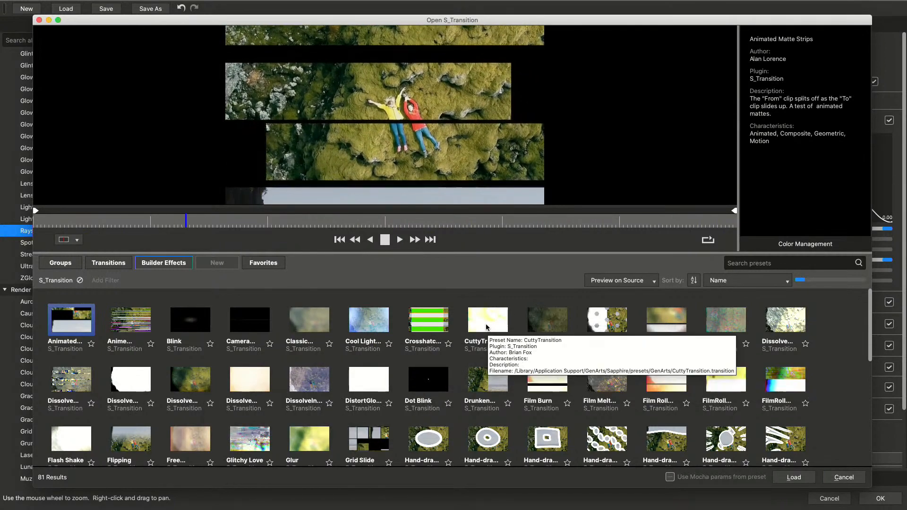
{"action": "left_click", "coordinate": [490, 322]}
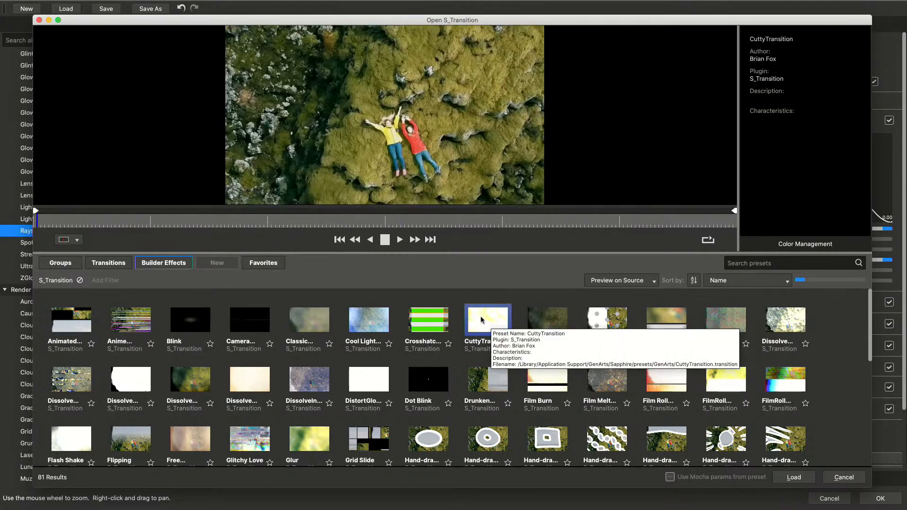
{"action": "left_click", "coordinate": [367, 322]}
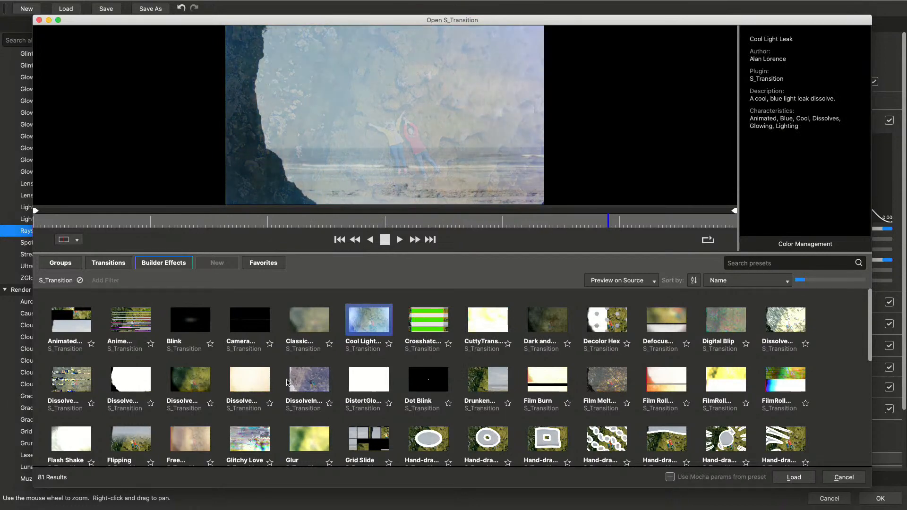
Preview the Hand-drawn Cloud Grow, Hand-drawn Delayed Rings and Hand-drawn Delayed Shapes presets
{"action": "scroll", "coordinate": [410, 401], "scroll_direction": "down", "scroll_amount": 2}
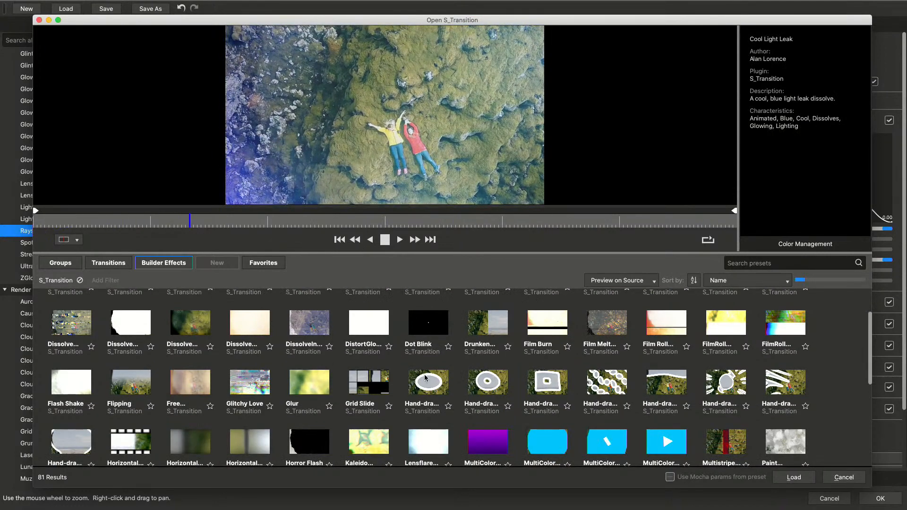
{"action": "left_click", "coordinate": [426, 378]}
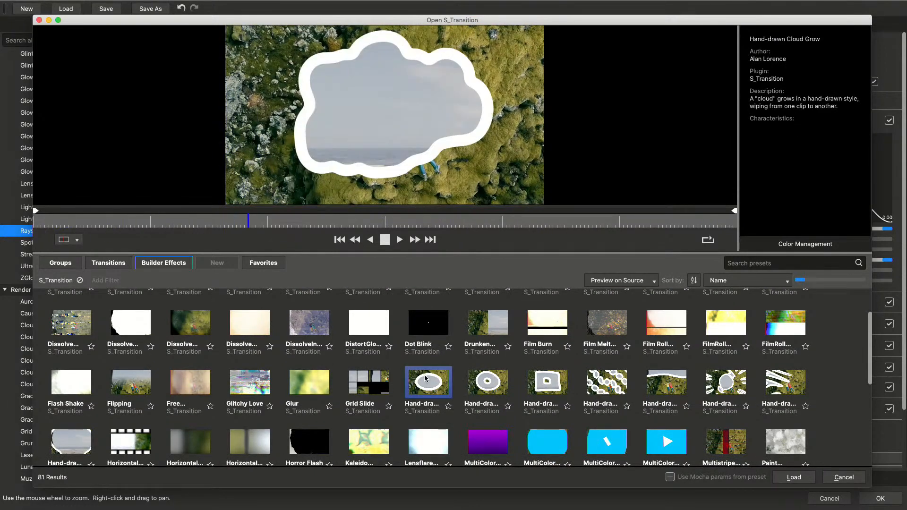
{"action": "left_click", "coordinate": [487, 387]}
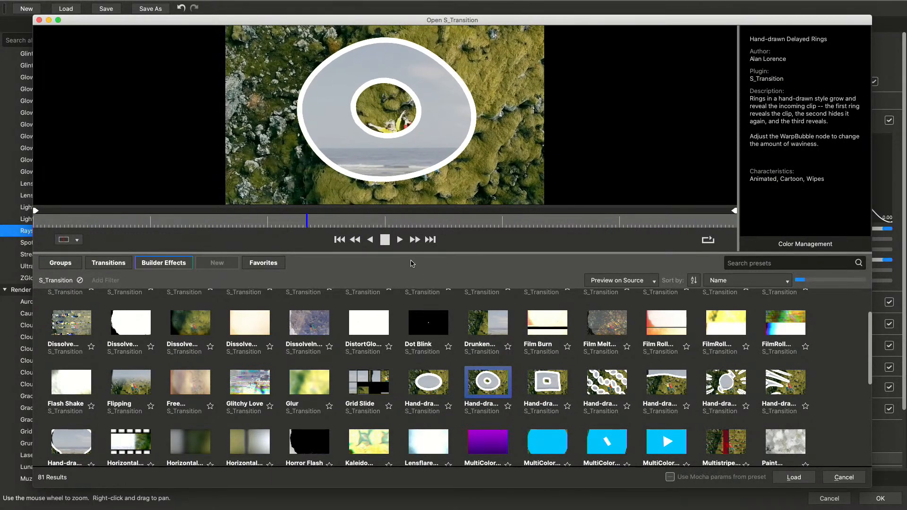
{"action": "left_click", "coordinate": [543, 386]}
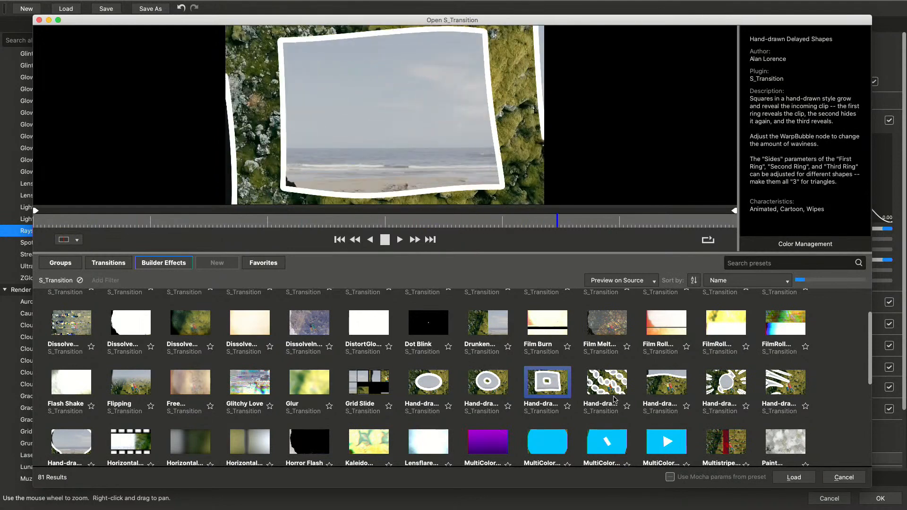
Preview the DissolveInvert and Glitchy Love presets and look through the remaining Builder presets to the end of the list
{"action": "scroll", "coordinate": [436, 379], "scroll_direction": "up", "scroll_amount": 2}
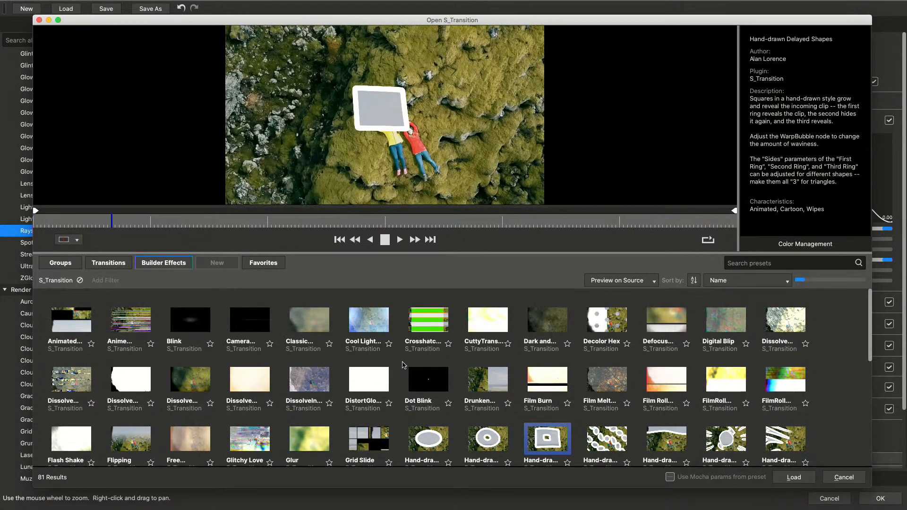
{"action": "left_click", "coordinate": [297, 377]}
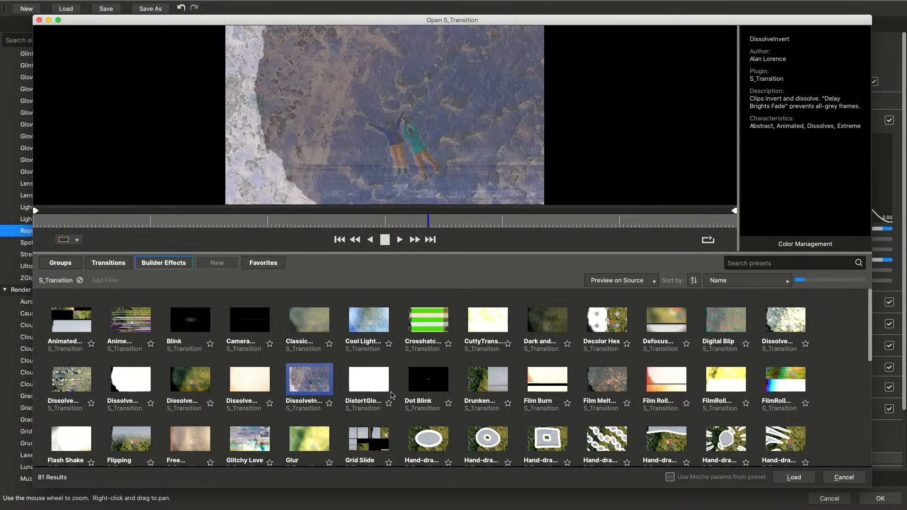
{"action": "scroll", "coordinate": [391, 395], "scroll_direction": "down", "scroll_amount": 1}
{"action": "left_click", "coordinate": [264, 387]}
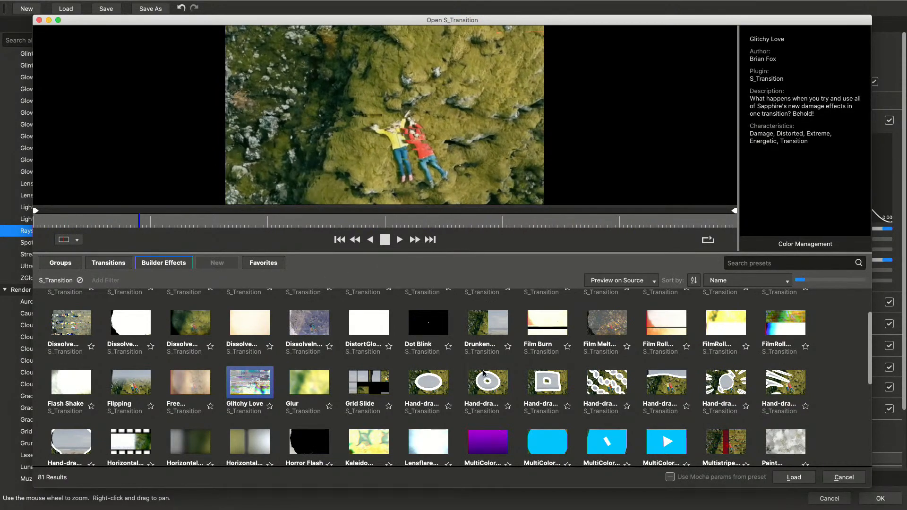
{"action": "scroll", "coordinate": [662, 427], "scroll_direction": "down", "scroll_amount": 3}
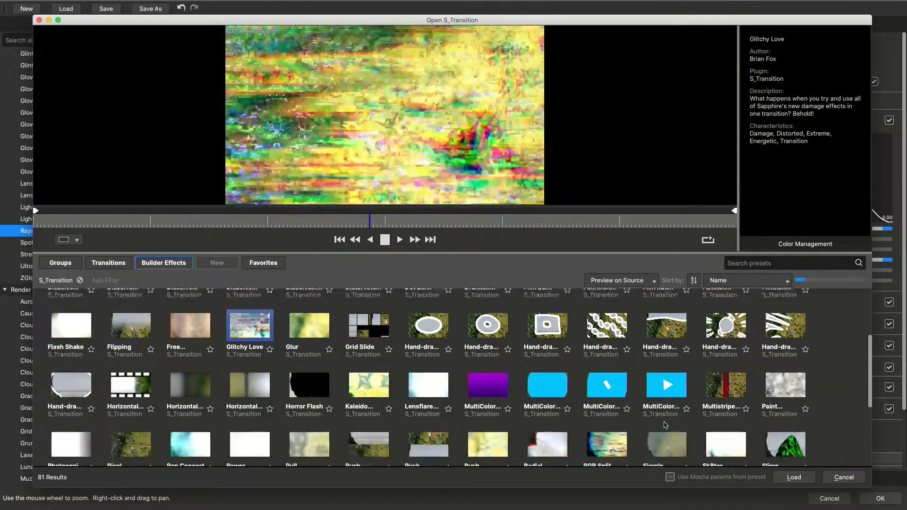
{"action": "scroll", "coordinate": [681, 427], "scroll_direction": "down", "scroll_amount": 2}
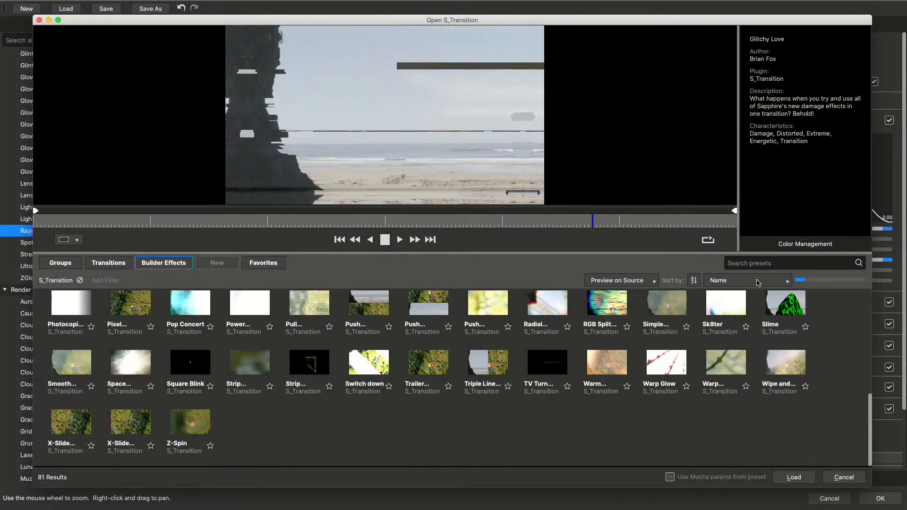
Load the Glitchy Love preset and bring its node network into closer view
{"action": "left_click", "coordinate": [793, 477]}
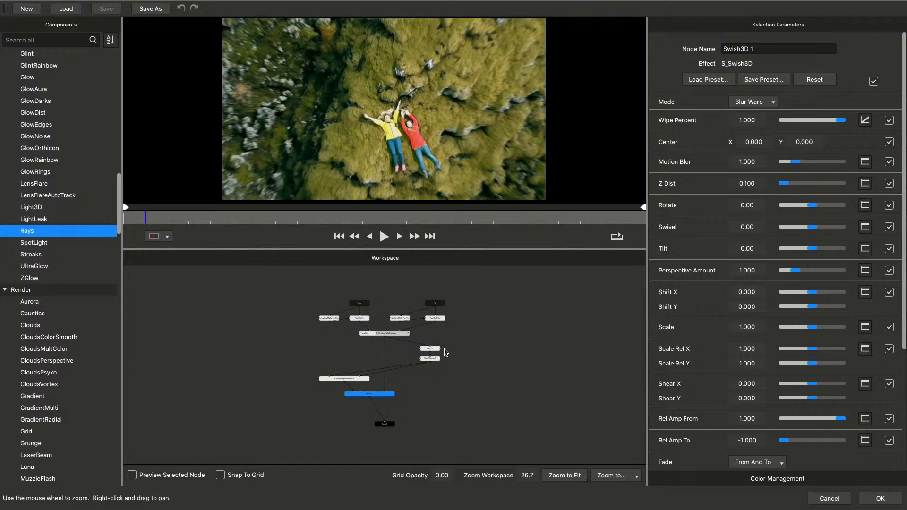
{"action": "scroll", "coordinate": [433, 372], "scroll_direction": "up", "scroll_amount": 5}
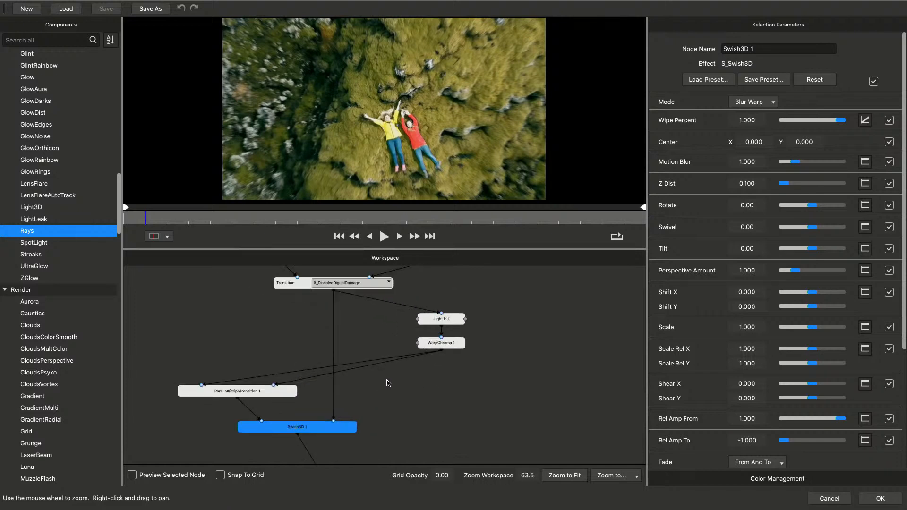
{"action": "left_click_drag", "start_coordinate": [385, 379], "coordinate": [390, 431]}
{"action": "scroll", "coordinate": [382, 408], "scroll_direction": "up", "scroll_amount": 2}
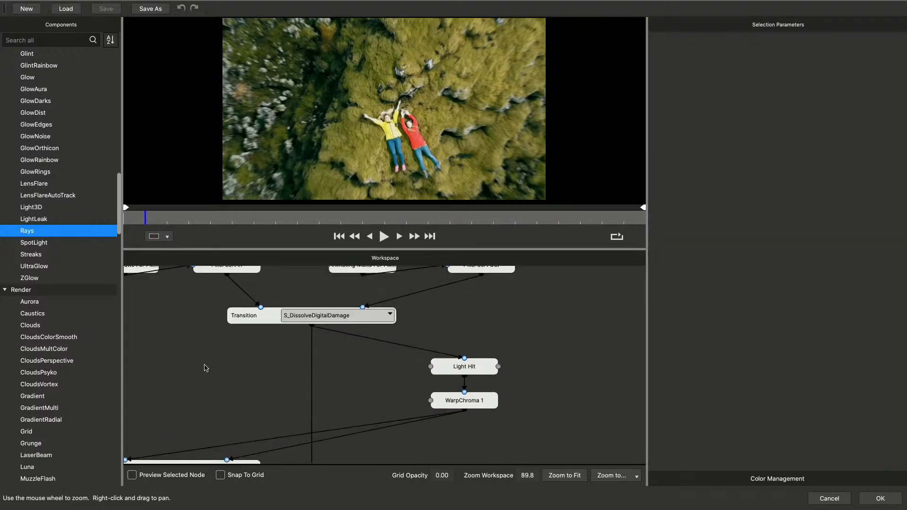
Examine the parameters of the Animating Matte For PixelSort node and the Pixel Sort In node
{"action": "left_click_drag", "start_coordinate": [205, 367], "coordinate": [296, 413]}
{"action": "left_click", "coordinate": [190, 316]}
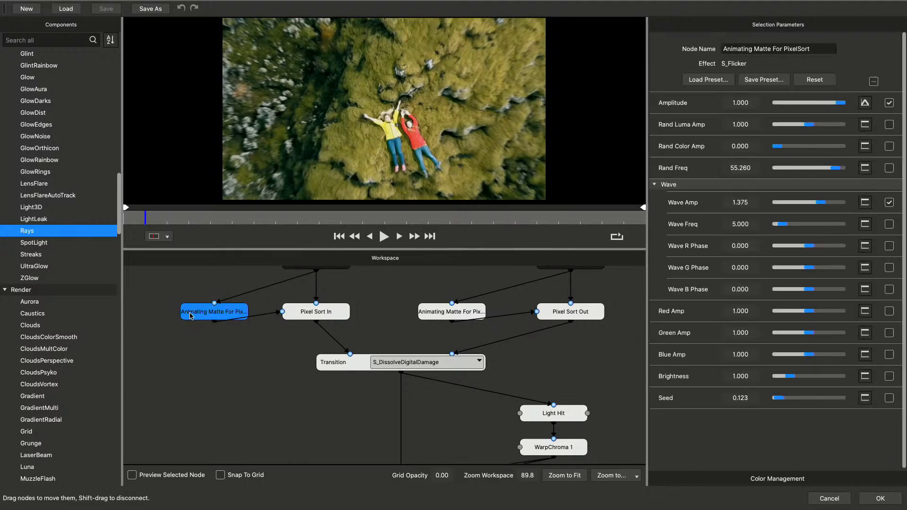
{"action": "scroll", "coordinate": [213, 337], "scroll_direction": "up", "scroll_amount": 5}
{"action": "scroll", "coordinate": [211, 336], "scroll_direction": "down", "scroll_amount": 3}
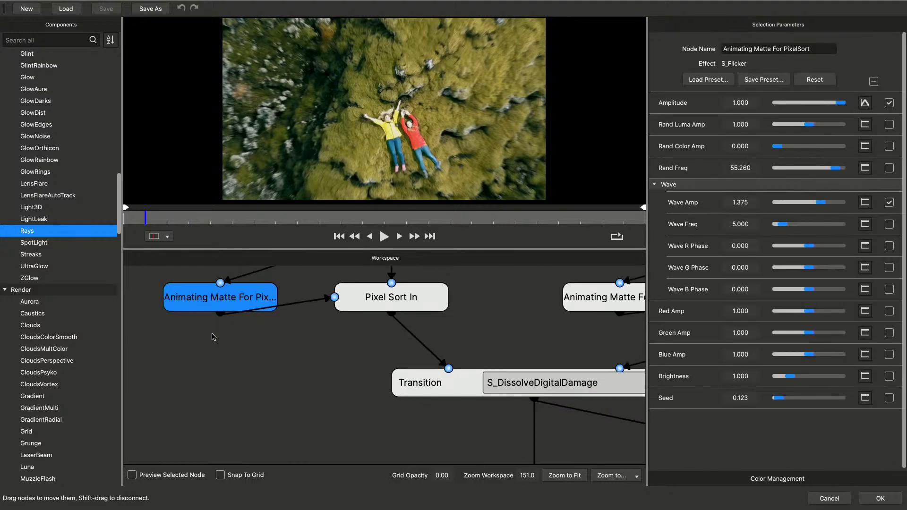
{"action": "left_click", "coordinate": [381, 305]}
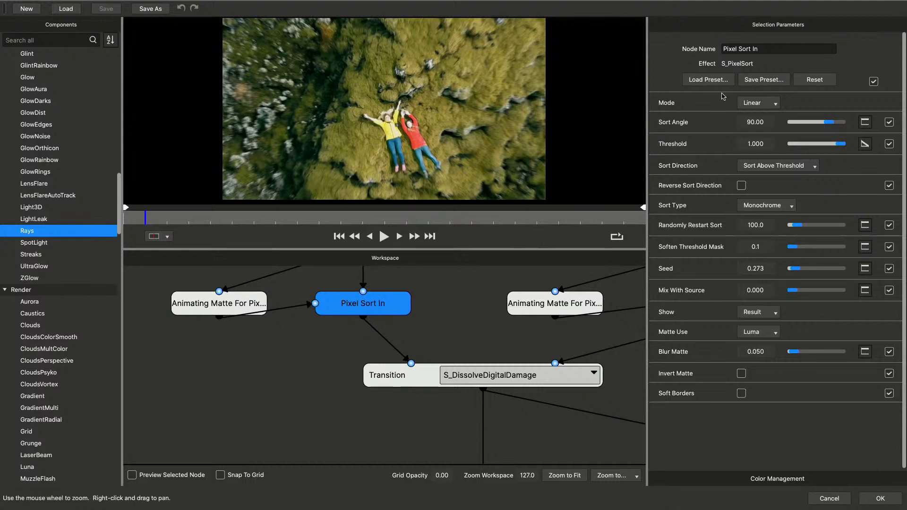
{"action": "left_click_drag", "start_coordinate": [465, 290], "coordinate": [414, 297]}
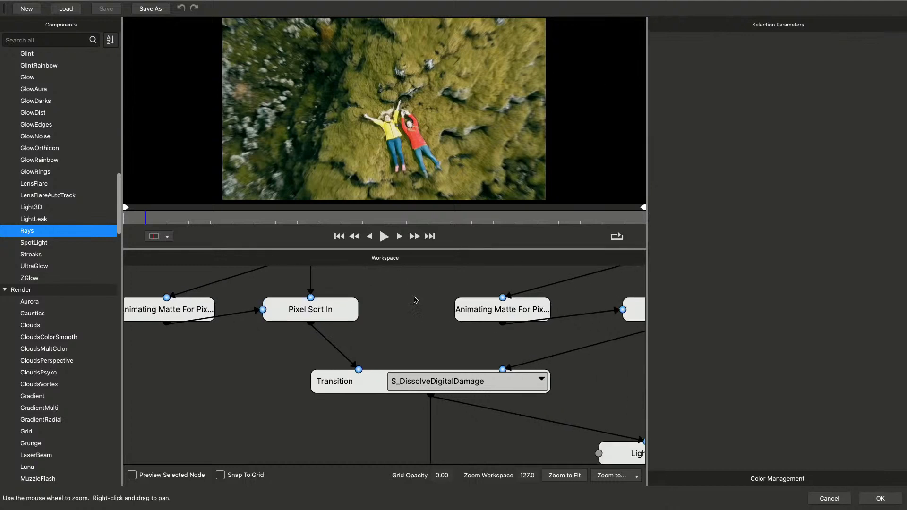
Play the isolated output of the Animating Matte For PixelSort Out node and turn its selected-node preview off again
{"action": "left_click", "coordinate": [488, 307]}
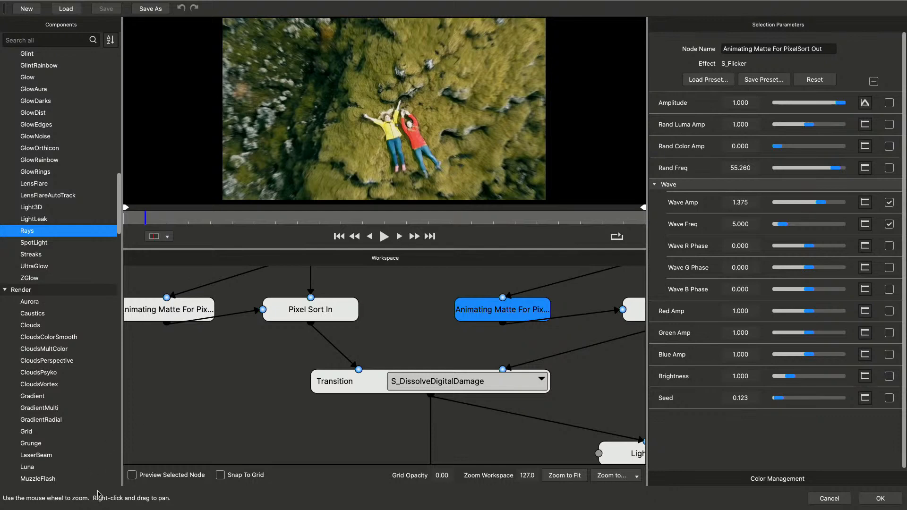
{"action": "left_click", "coordinate": [132, 476]}
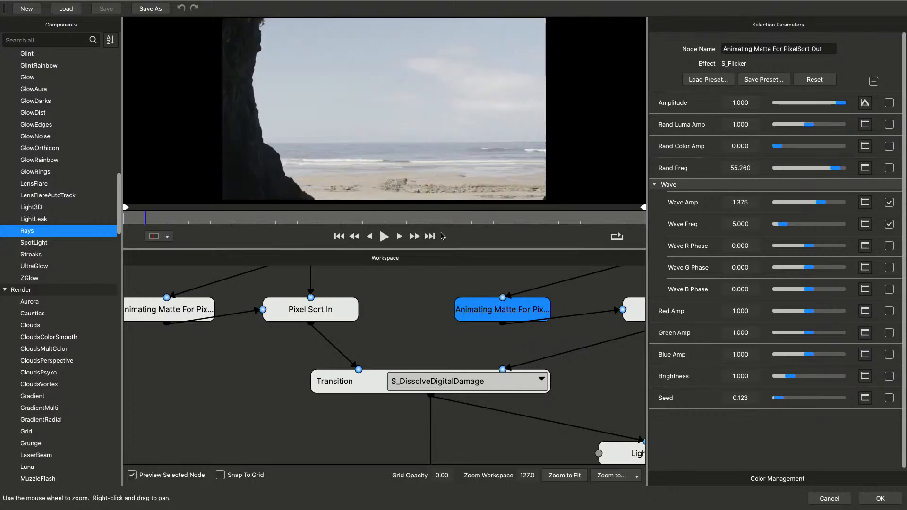
{"action": "left_click", "coordinate": [384, 237]}
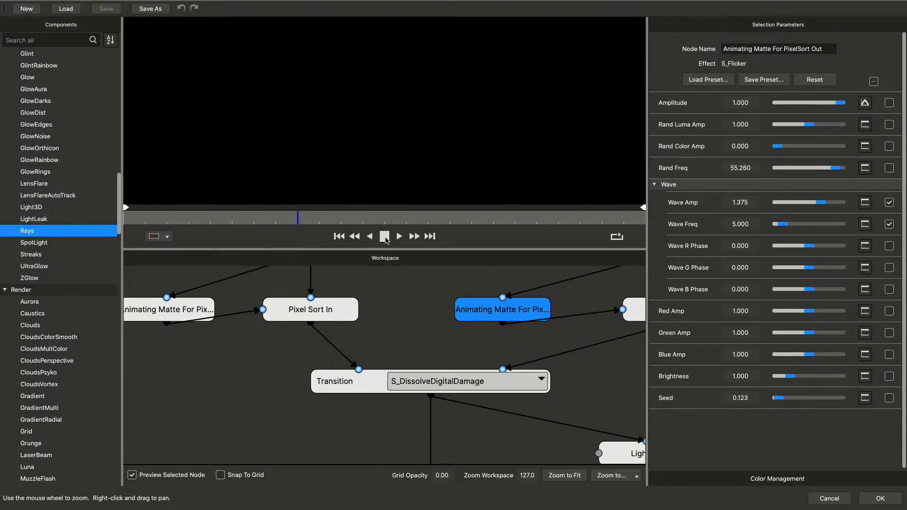
{"action": "left_click", "coordinate": [385, 237]}
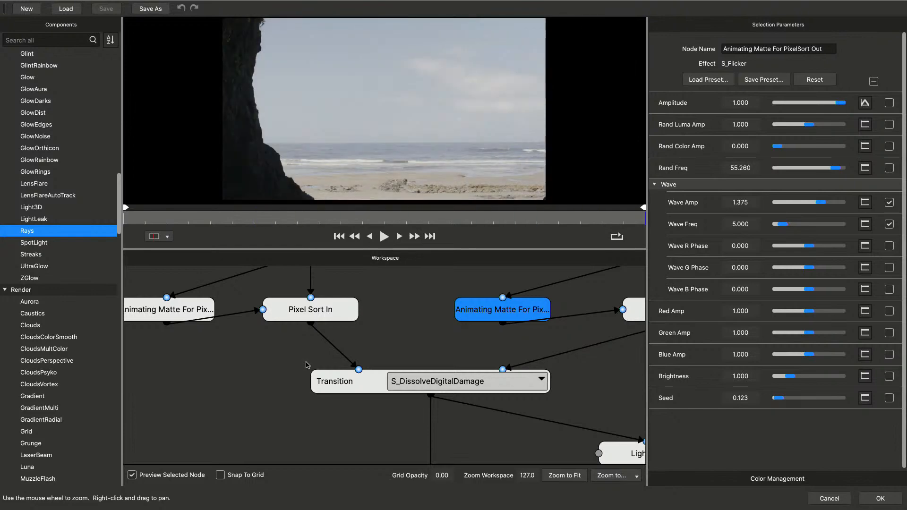
{"action": "left_click", "coordinate": [133, 476]}
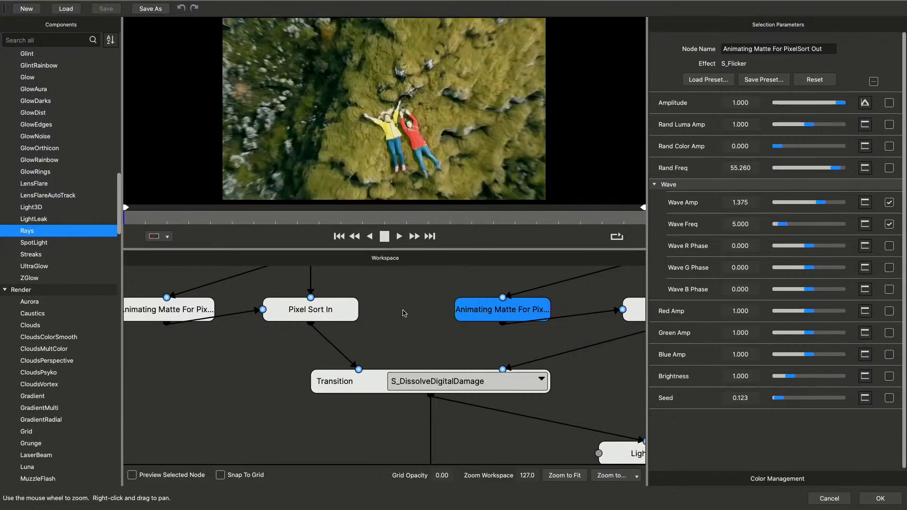
Review the whole Glitchy Love node network and apply it to the S_Transition in the Premiere Pro sequence
{"action": "scroll", "coordinate": [405, 314], "scroll_direction": "up", "scroll_amount": 2}
{"action": "scroll", "coordinate": [406, 318], "scroll_direction": "down", "scroll_amount": 4}
{"action": "scroll", "coordinate": [406, 317], "scroll_direction": "down", "scroll_amount": 4}
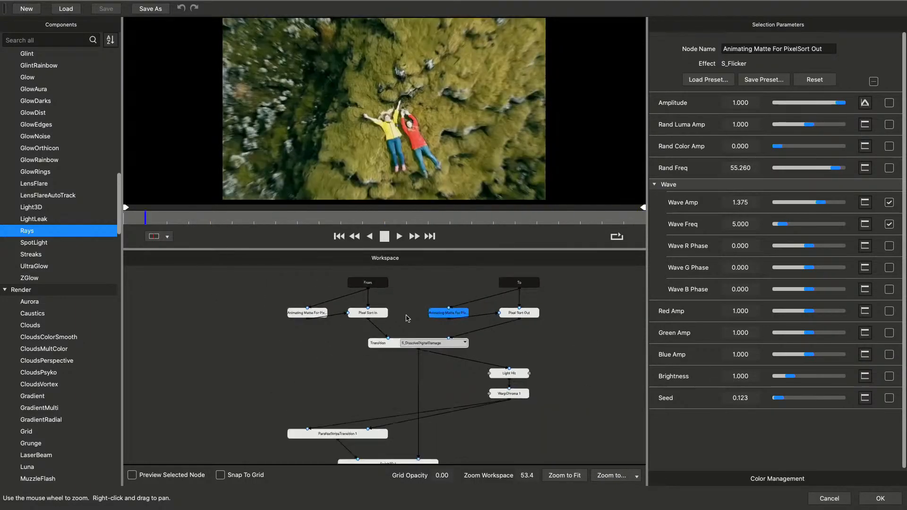
{"action": "left_click_drag", "start_coordinate": [469, 425], "coordinate": [434, 398]}
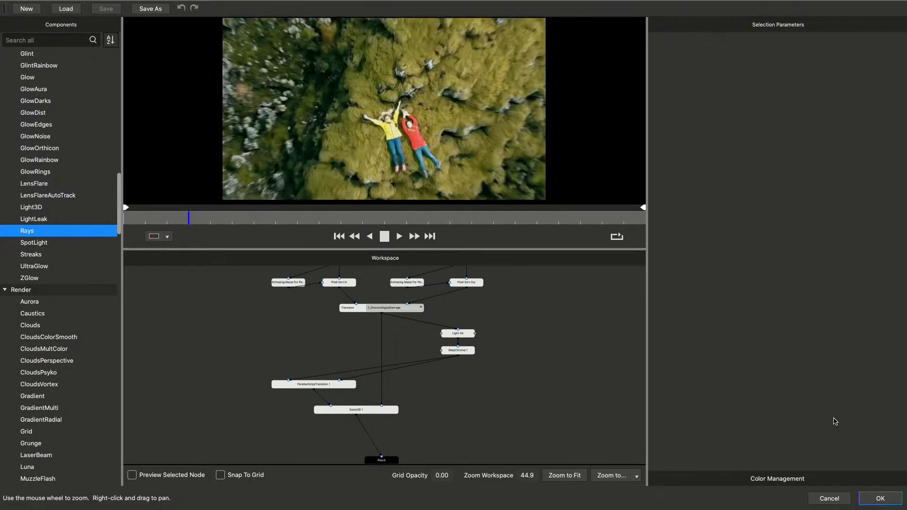
{"action": "mouse_move", "coordinate": [678, 507]}
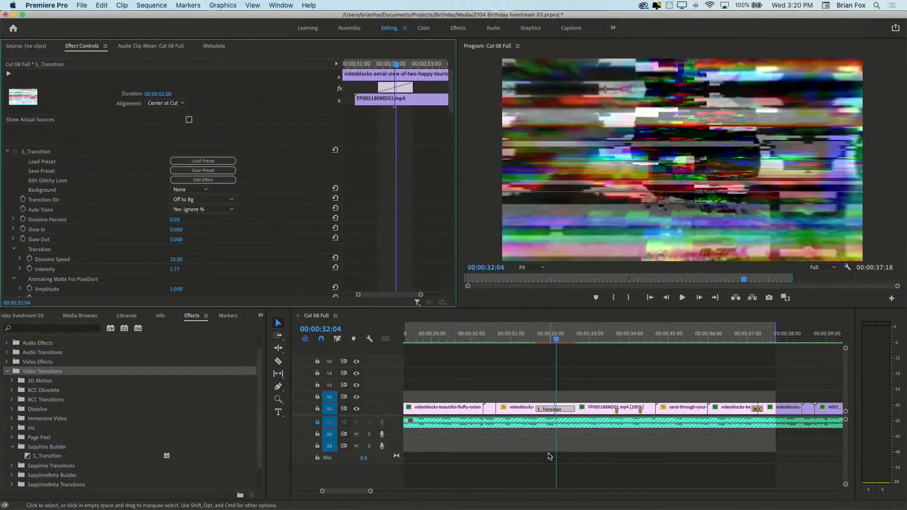
Mark the range around the S_Transition from 00:00:31:14 to 00:00:32:23 and render it
{"action": "left_click", "coordinate": [535, 340]}
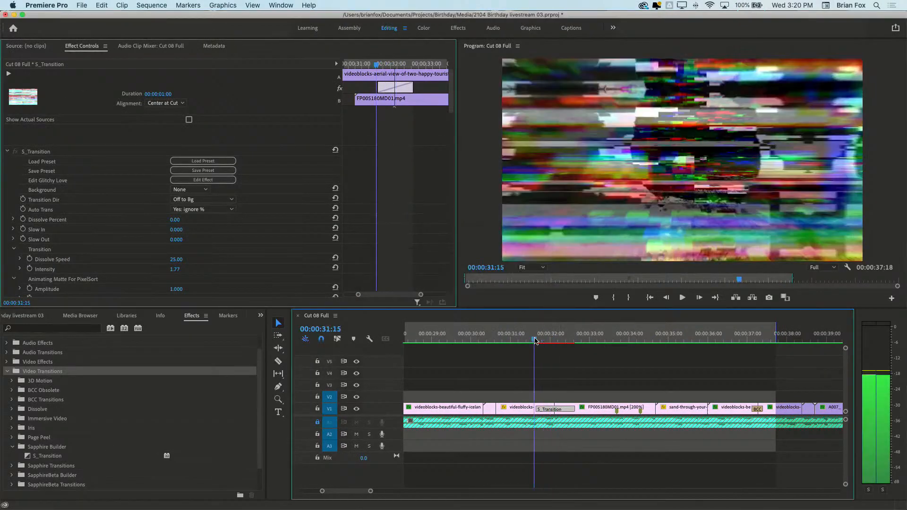
{"action": "key", "text": "Left"}
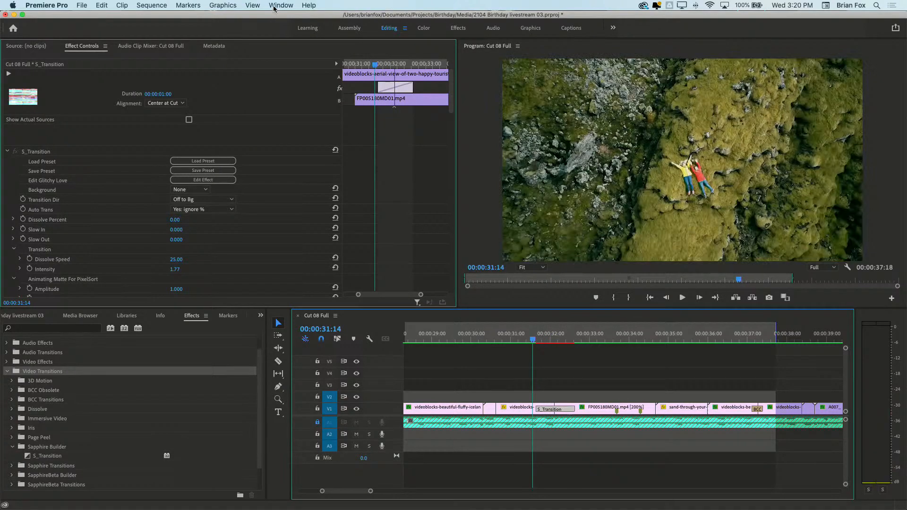
{"action": "left_click", "coordinate": [151, 5]}
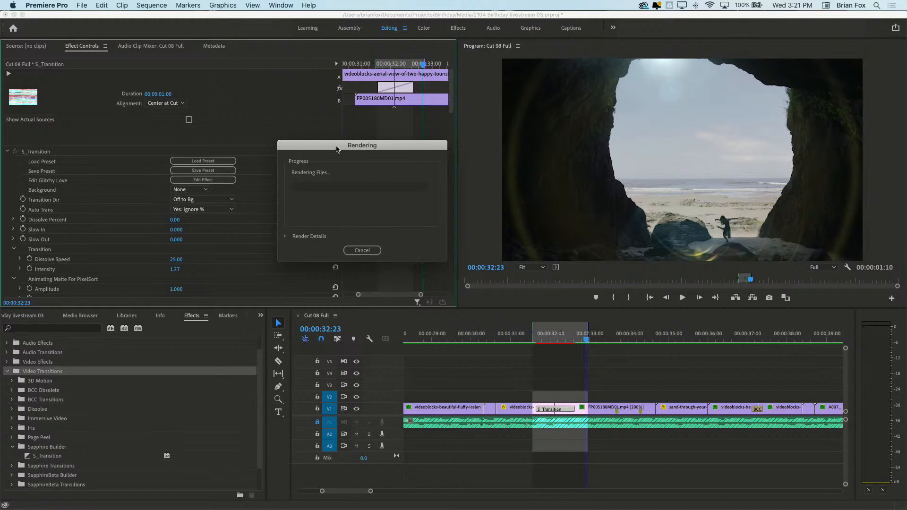
{"action": "left_click_drag", "start_coordinate": [341, 149], "coordinate": [328, 143]}
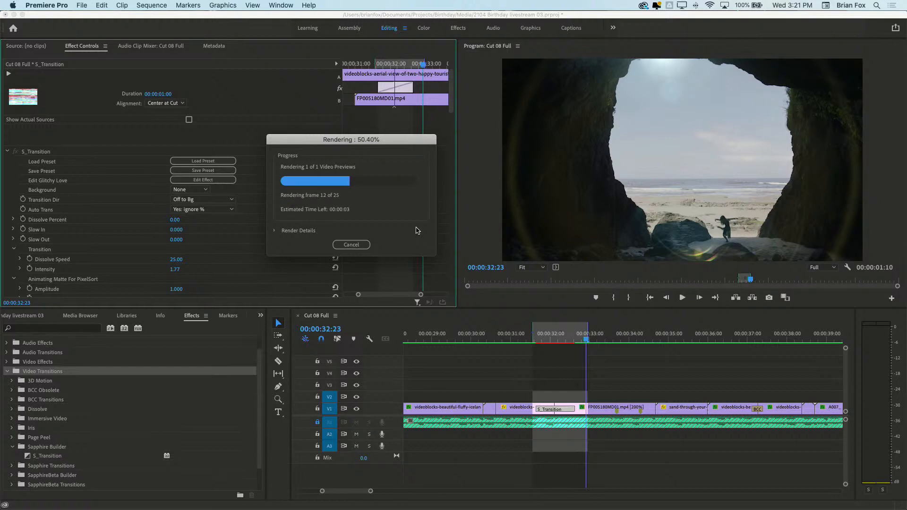
Play the rendered S_Transition twice from just before its start
{"action": "left_click", "coordinate": [519, 340]}
{"action": "left_click", "coordinate": [683, 297]}
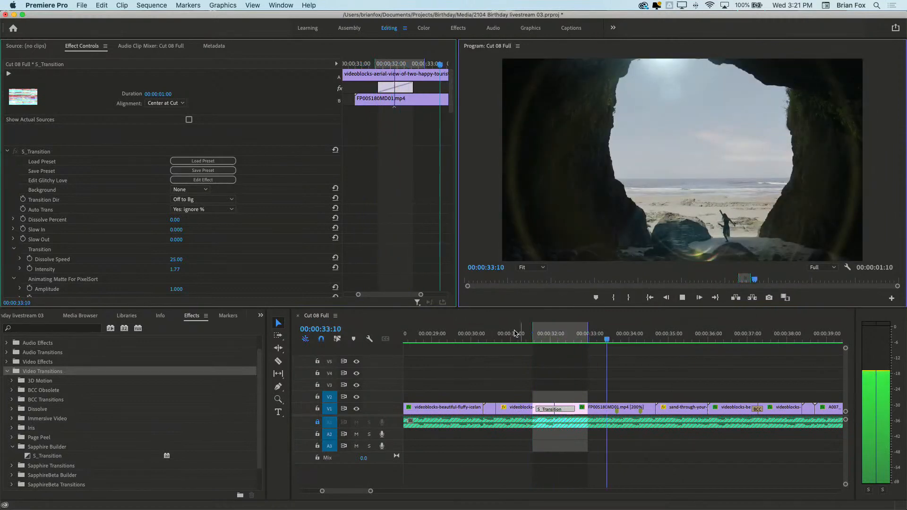
{"action": "left_click", "coordinate": [514, 336]}
{"action": "left_click", "coordinate": [683, 299]}
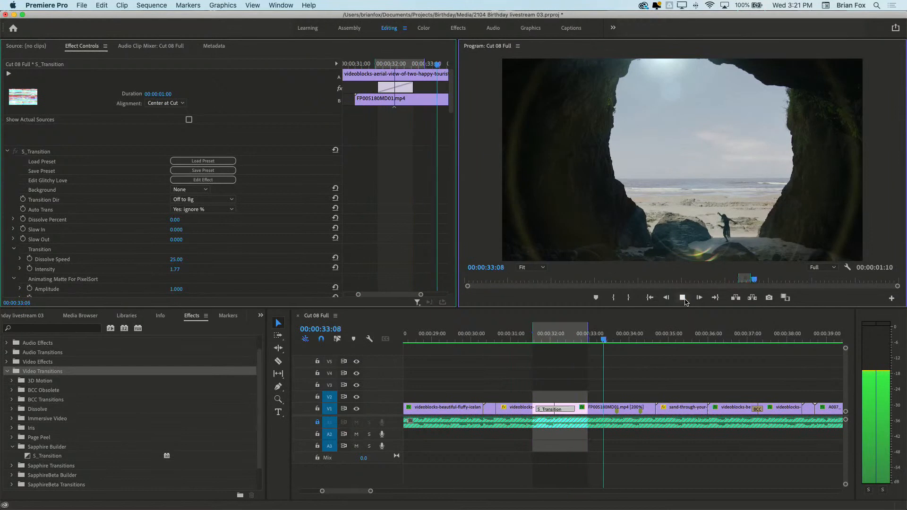
{"action": "left_click", "coordinate": [683, 299]}
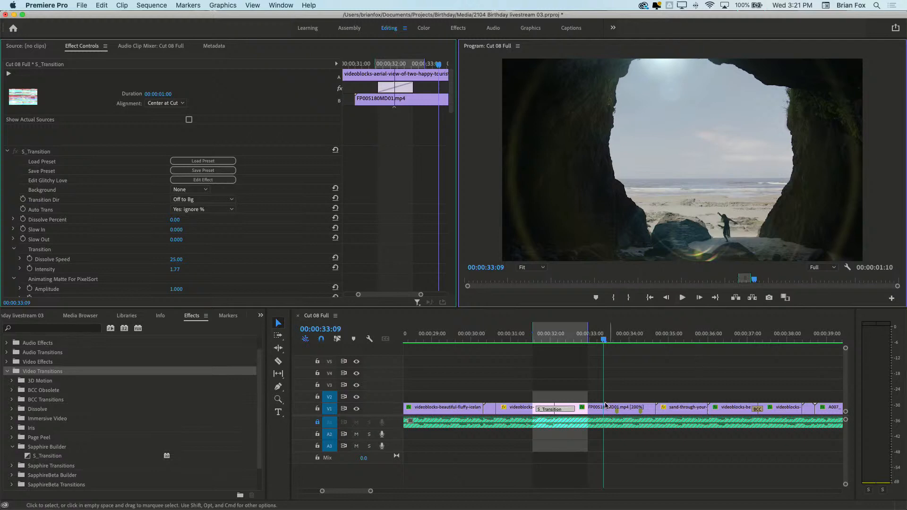
Play the sequence from its beginning and stop at 00:00:18:09
{"action": "left_click_drag", "start_coordinate": [576, 340], "coordinate": [534, 360]}
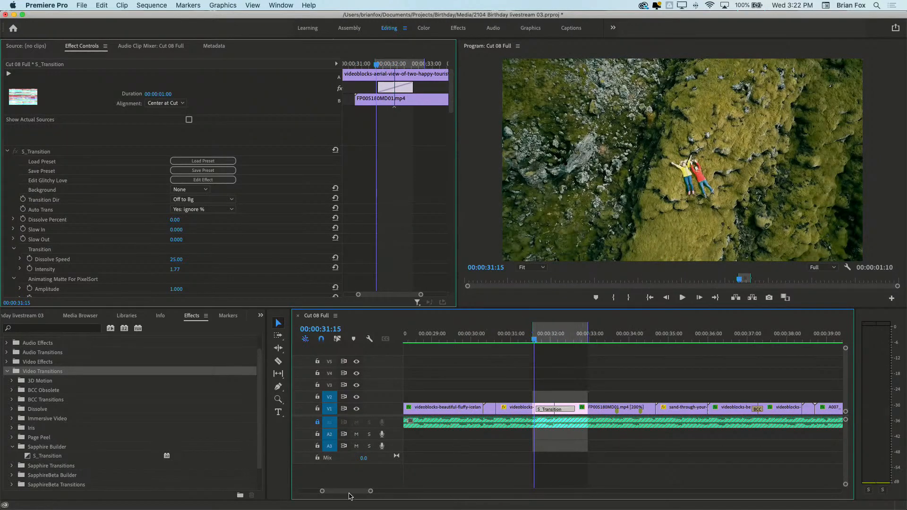
{"action": "left_click_drag", "start_coordinate": [371, 492], "coordinate": [444, 486]}
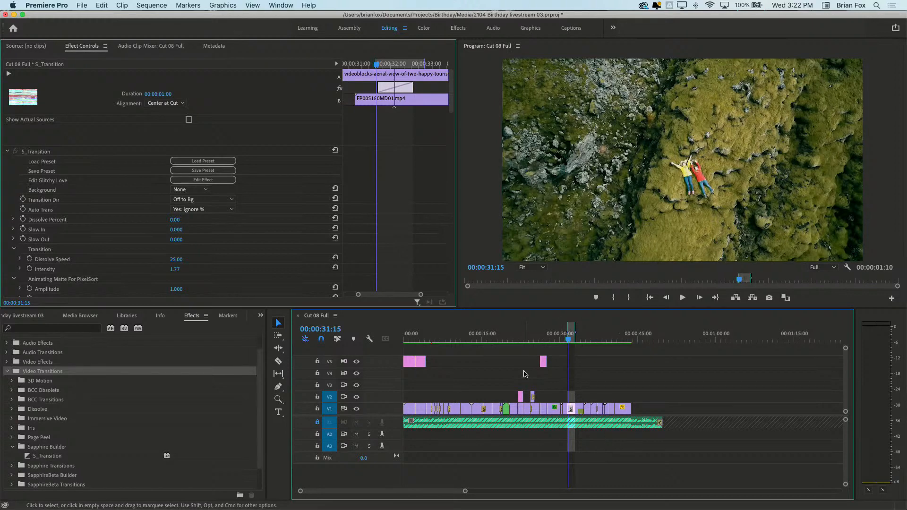
{"action": "left_click", "coordinate": [470, 337]}
{"action": "key", "text": "Home"}
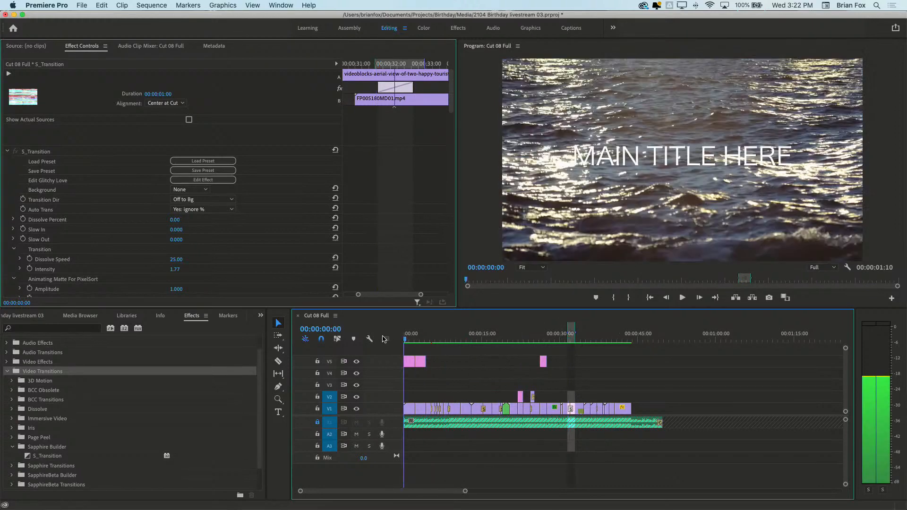
{"action": "left_click", "coordinate": [684, 298]}
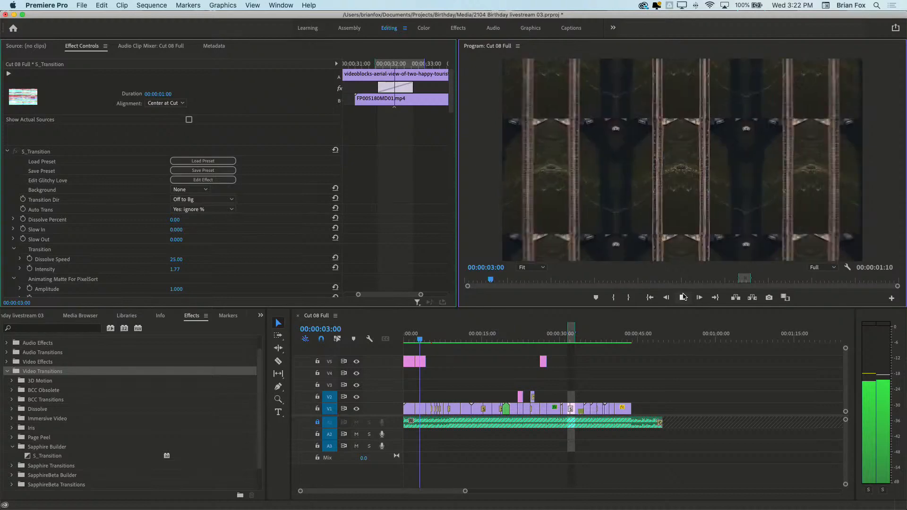
{"action": "left_click", "coordinate": [683, 297]}
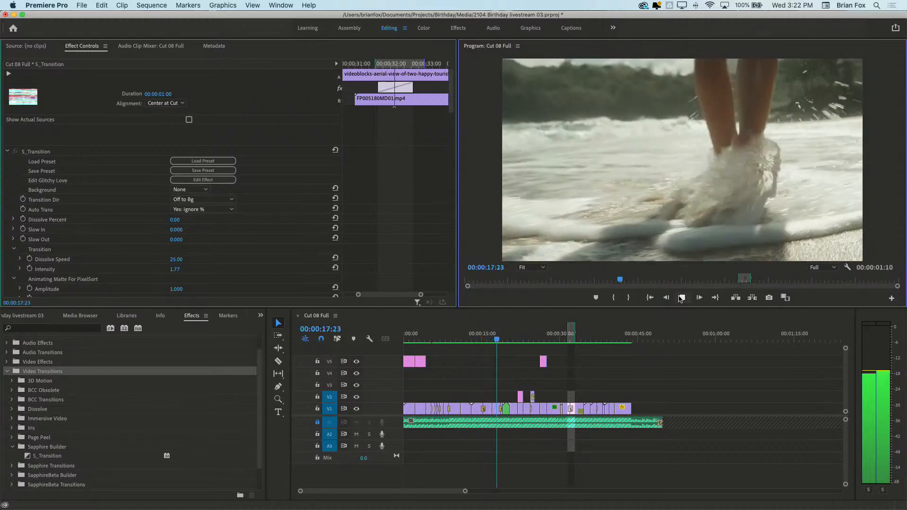
{"action": "left_click", "coordinate": [680, 299]}
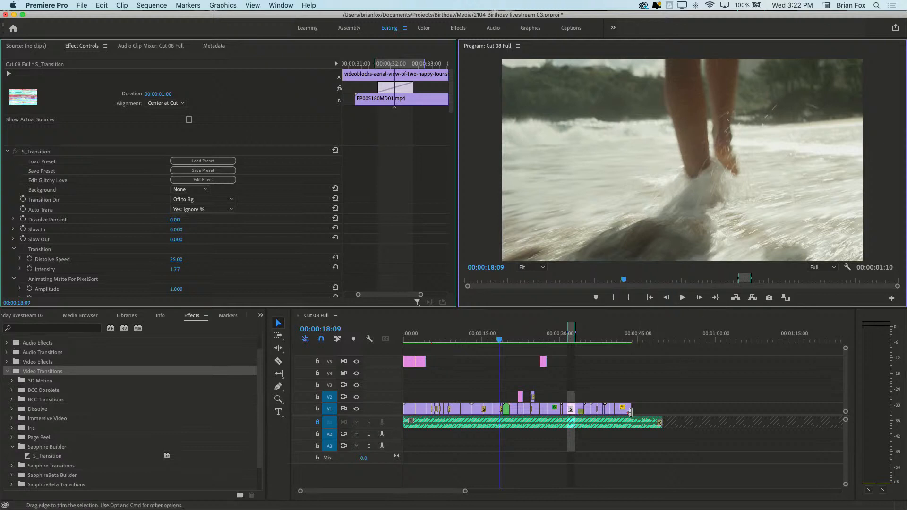
Park the playhead at 00:00:32:00 and select the S_Transition on V1 to show its settings
{"action": "key", "text": "z"}
{"action": "left_click", "coordinate": [533, 375]}
{"action": "left_click", "coordinate": [580, 378]}
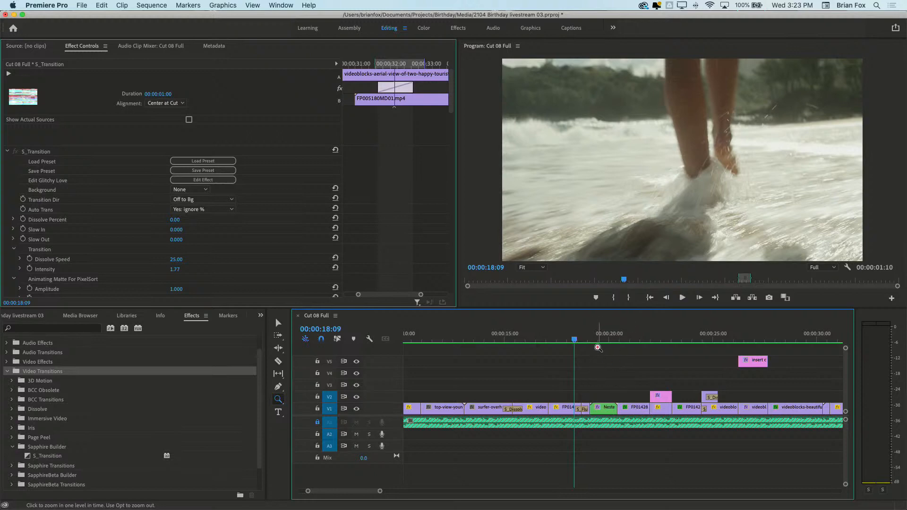
{"action": "left_click", "coordinate": [586, 338]}
{"action": "left_click_drag", "start_coordinate": [605, 343], "coordinate": [606, 407]}
{"action": "key", "text": "v"}
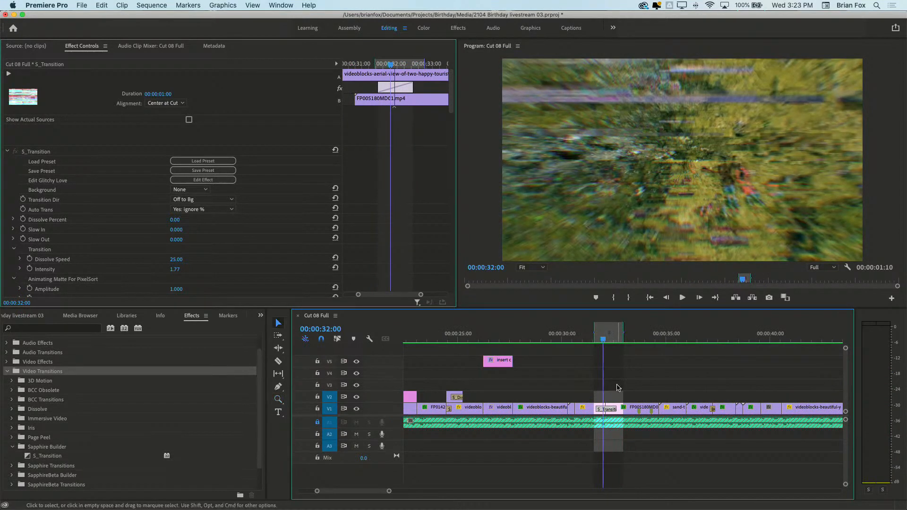
{"action": "left_click", "coordinate": [610, 411]}
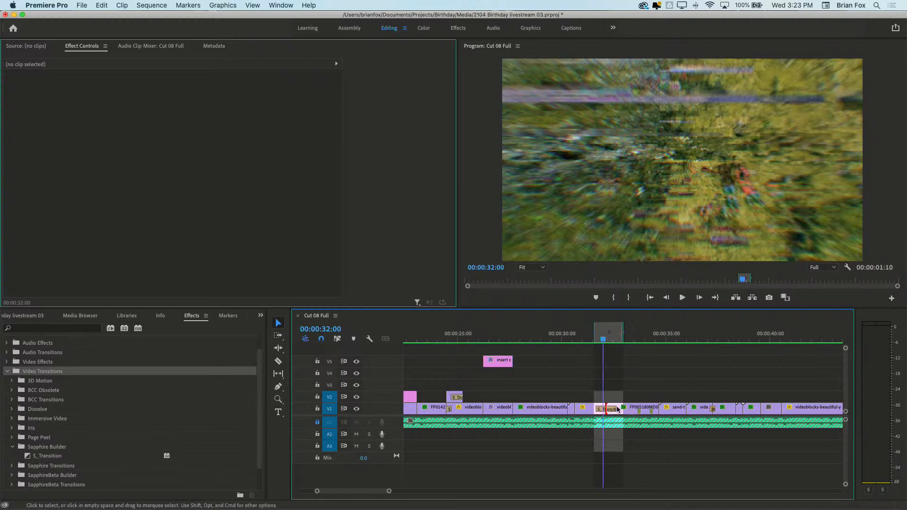
{"action": "left_click", "coordinate": [607, 409]}
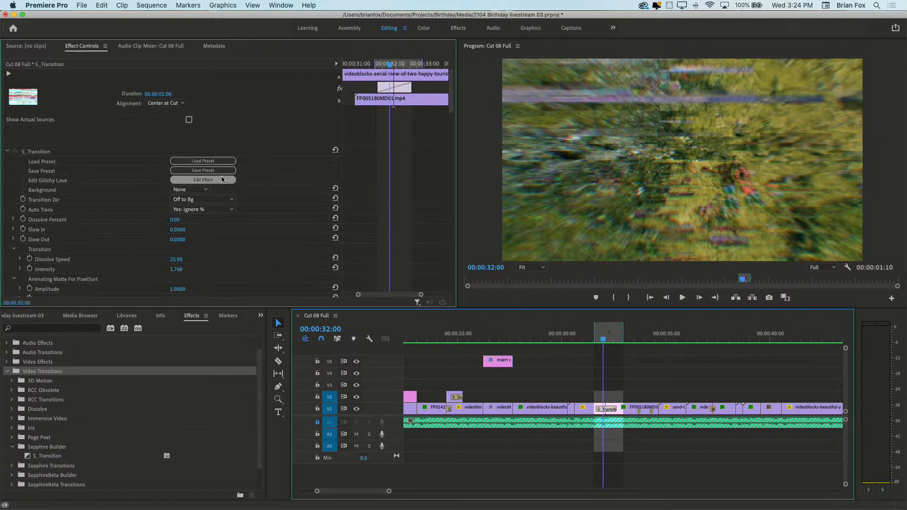
Open the Glitchy Love transition in the Effect Builder, bring up its Save As dialog and activate the author field
{"action": "left_click", "coordinate": [220, 180]}
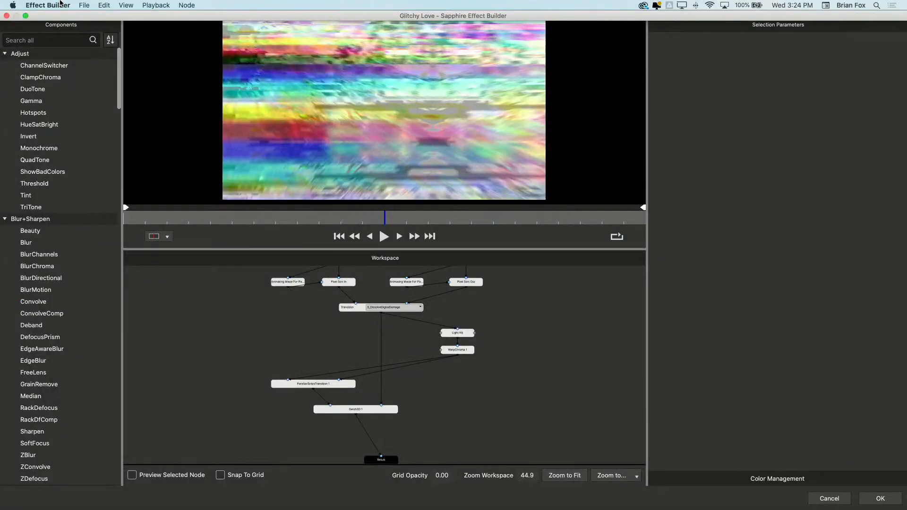
{"action": "left_click", "coordinate": [85, 5]}
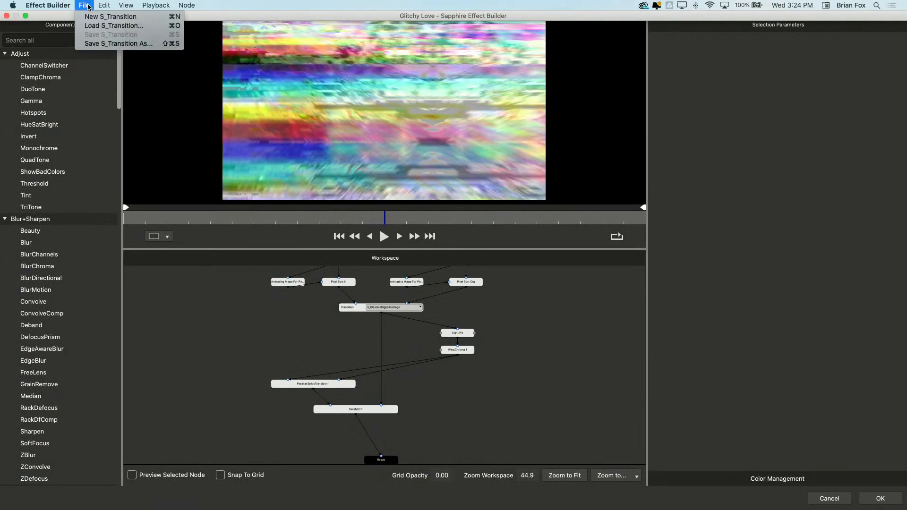
{"action": "mouse_move", "coordinate": [125, 5]}
{"action": "mouse_move", "coordinate": [84, 5]}
{"action": "left_click", "coordinate": [95, 42]}
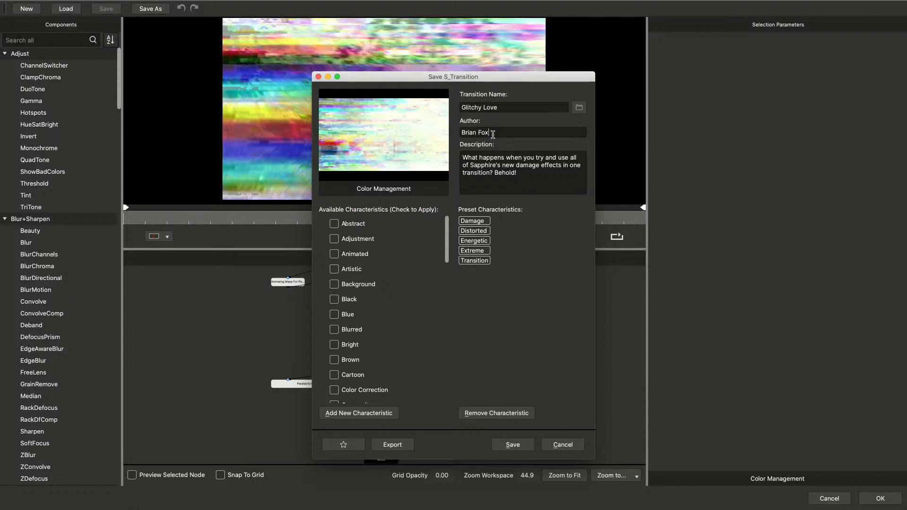
{"action": "double_click", "coordinate": [484, 133]}
{"action": "triple_click", "coordinate": [493, 134]}
{"action": "triple_click", "coordinate": [493, 135]}
{"action": "triple_click", "coordinate": [493, 134]}
{"action": "left_click", "coordinate": [493, 135]}
Export the transition preset as Glitch_transtion to the presets folder and leave the save dialog without saving there
{"action": "left_click", "coordinate": [391, 444]}
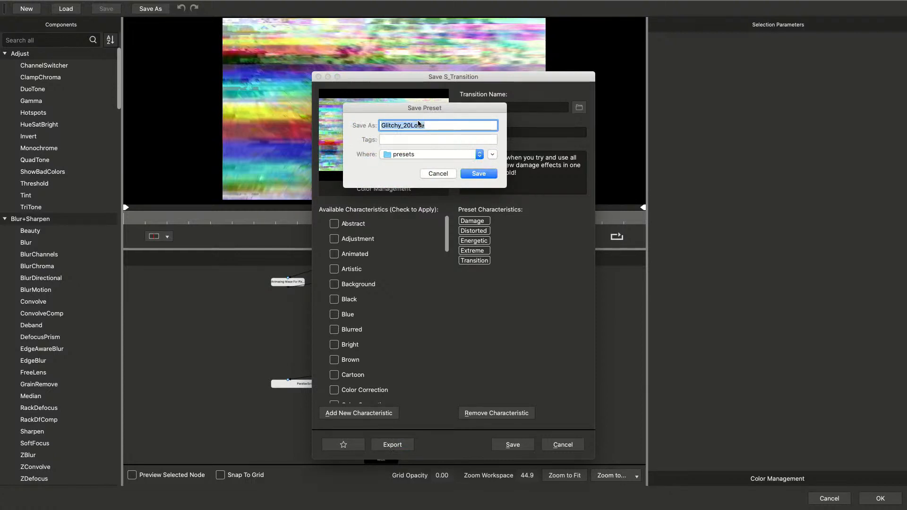
{"action": "left_click", "coordinate": [444, 126]}
{"action": "left_click_drag", "start_coordinate": [444, 126], "coordinate": [330, 122]}
{"action": "type", "text": "Glitch"}
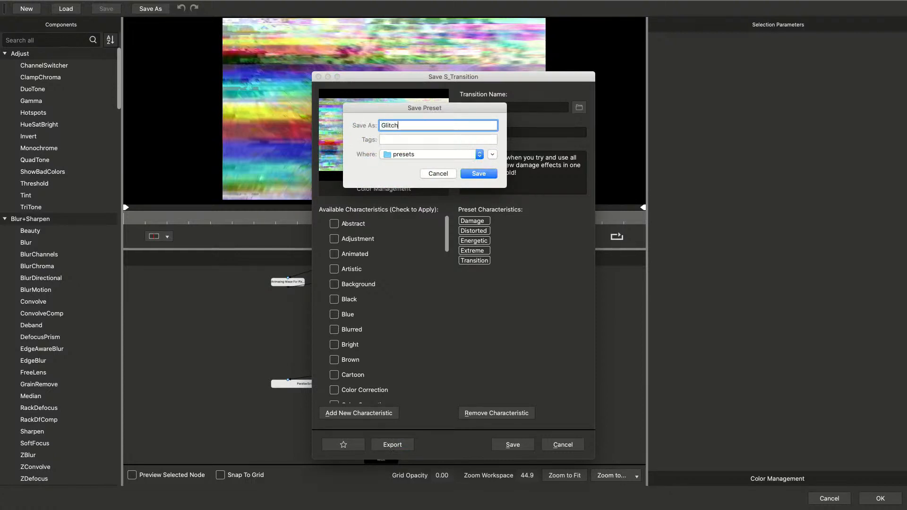
{"action": "type", "text": "_transition"}
{"action": "key", "text": "Return"}
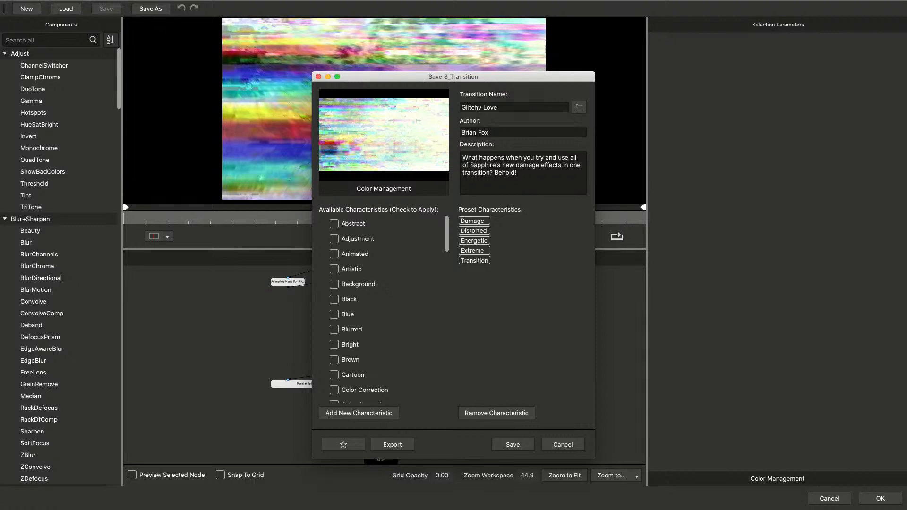
{"action": "left_click", "coordinate": [560, 446]}
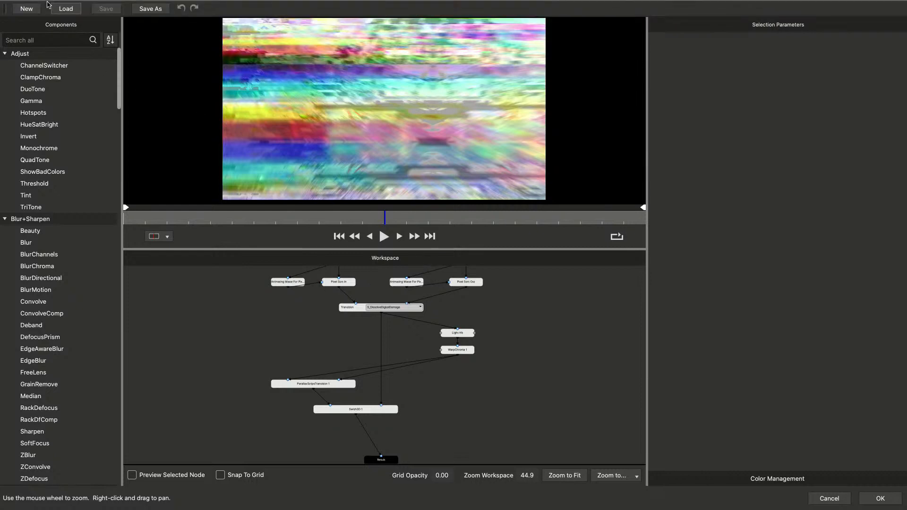
View the preset import file chooser from the S_Transition preset browser, and close both without importing anything
{"action": "left_click", "coordinate": [69, 9]}
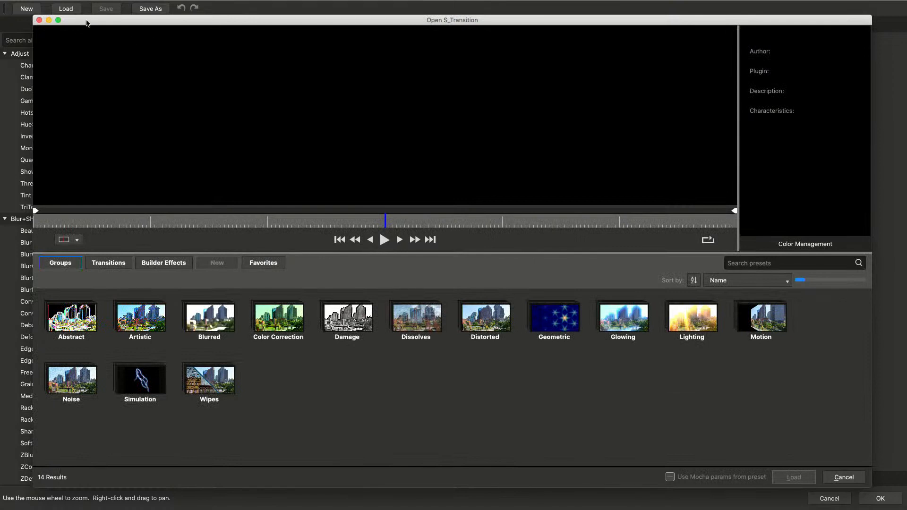
{"action": "left_click_drag", "start_coordinate": [90, 21], "coordinate": [72, 29]}
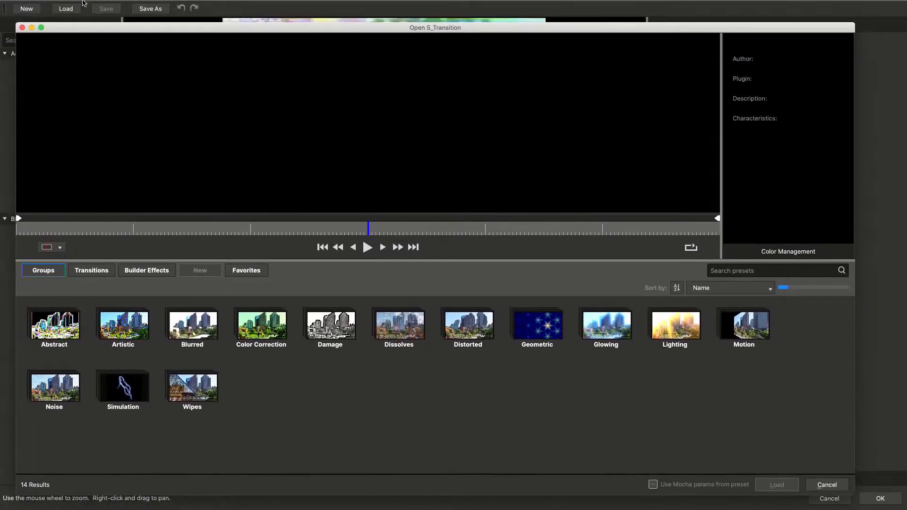
{"action": "left_click", "coordinate": [81, 6]}
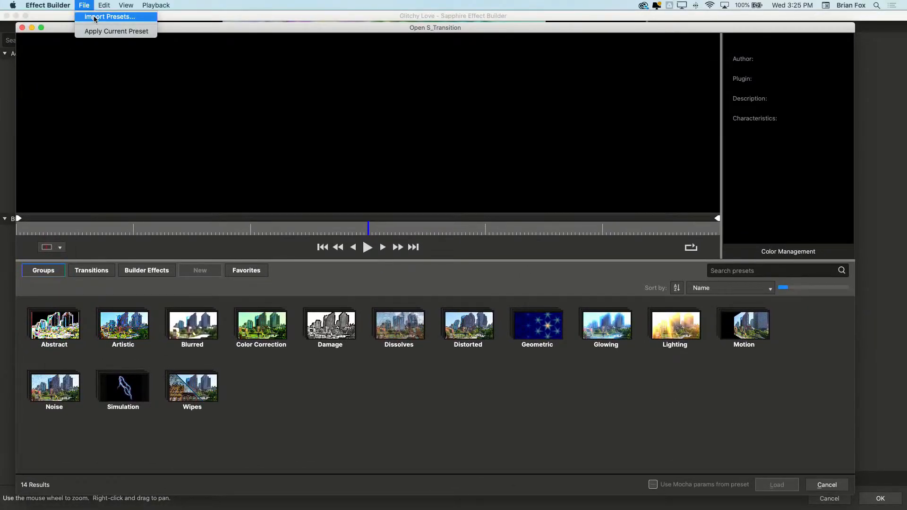
{"action": "left_click", "coordinate": [95, 18]}
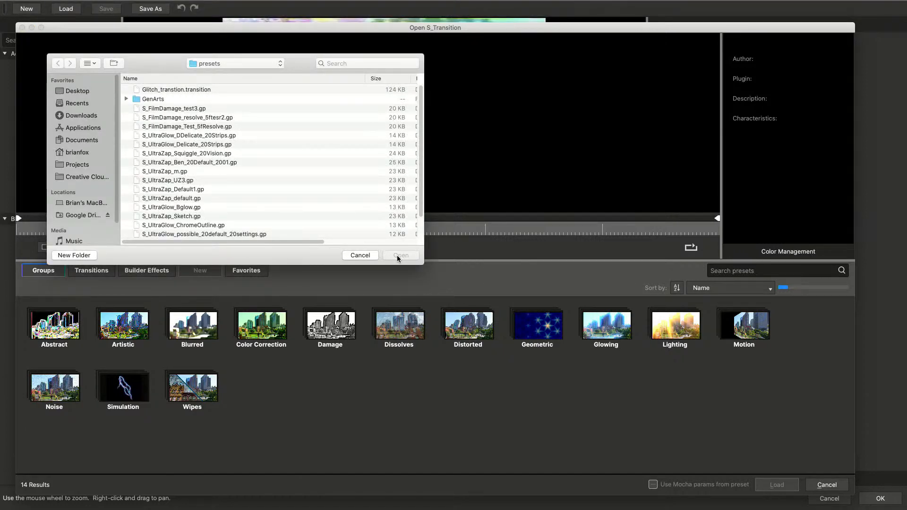
{"action": "left_click", "coordinate": [370, 256]}
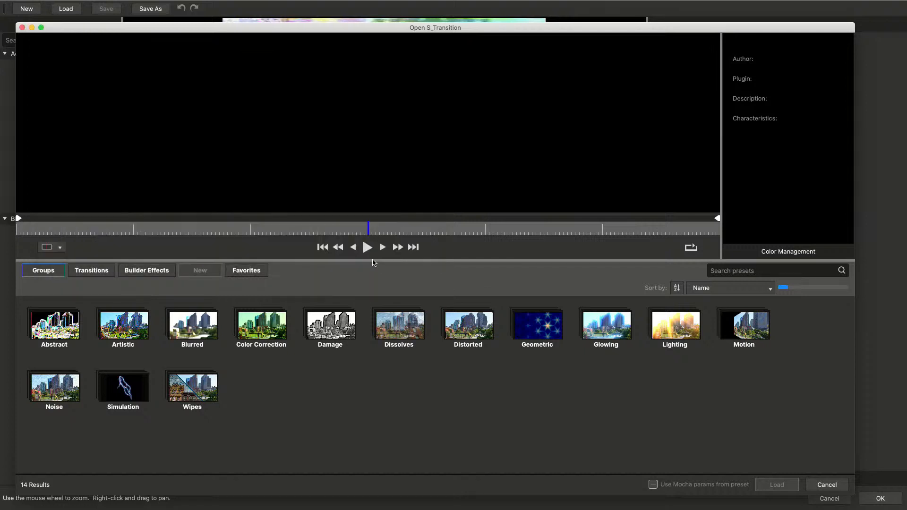
{"action": "left_click", "coordinate": [828, 485]}
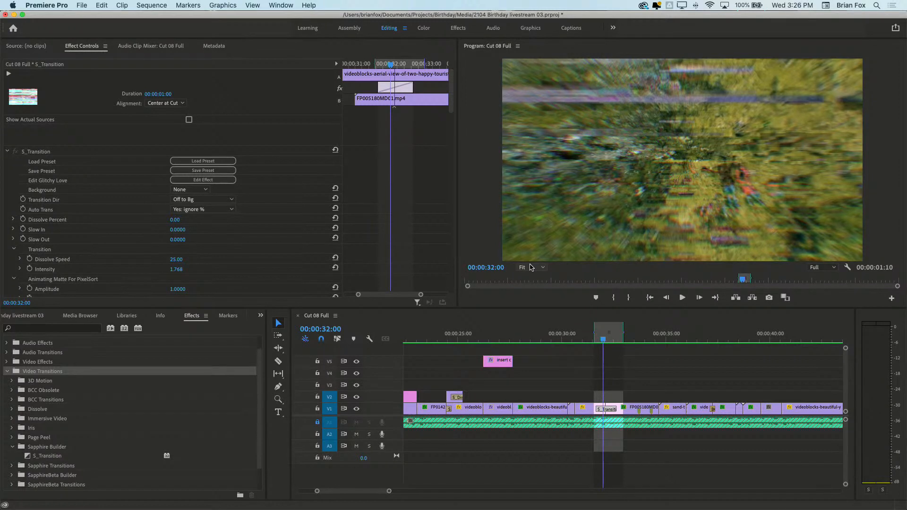
Switch to Avid Media Composer with the BdayBash_1.Exported.01 sequence and mute the system audio
{"action": "mouse_move", "coordinate": [465, 506]}
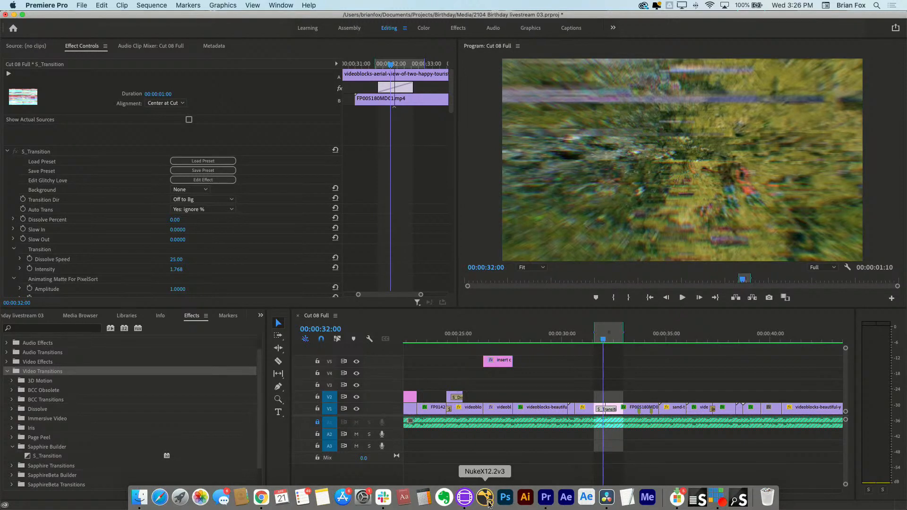
{"action": "left_click", "coordinate": [444, 497]}
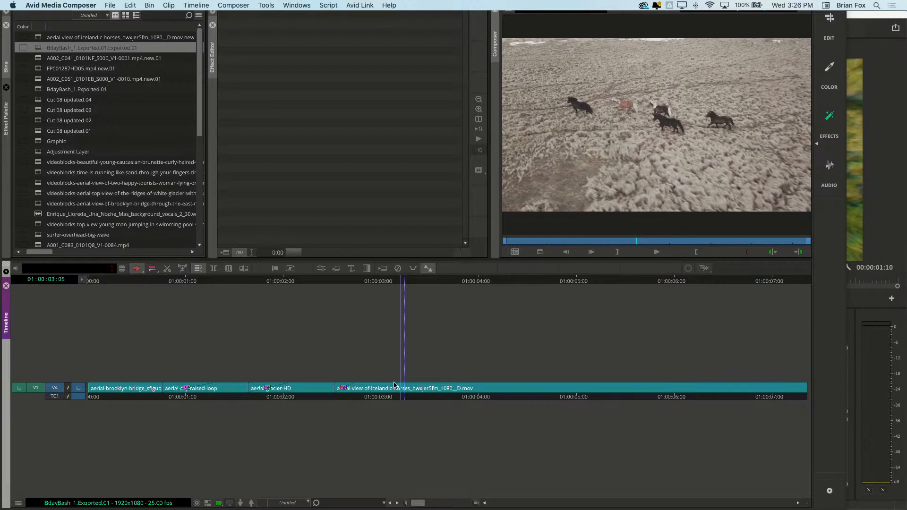
{"action": "key", "text": "XF86AudioMute"}
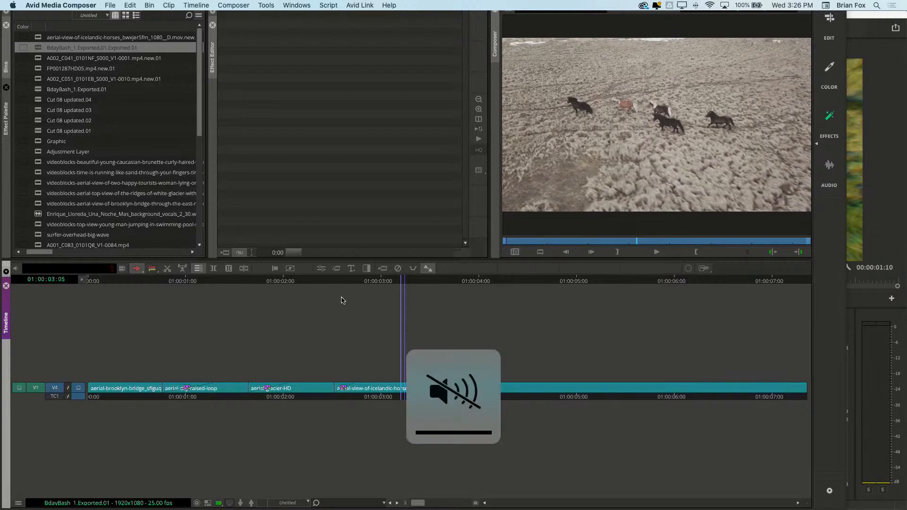
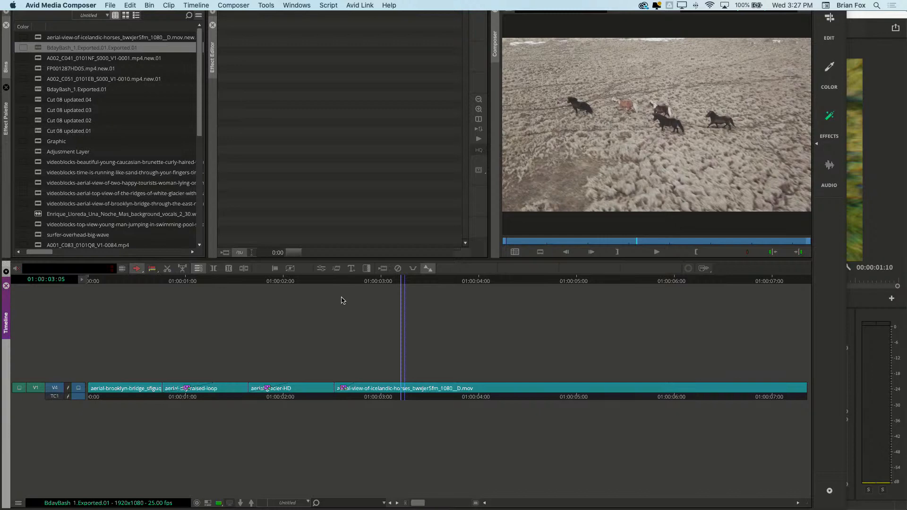
Play back the sequence from near its start to review its transitions, and return the playhead to the first clip
{"action": "left_click", "coordinate": [218, 288]}
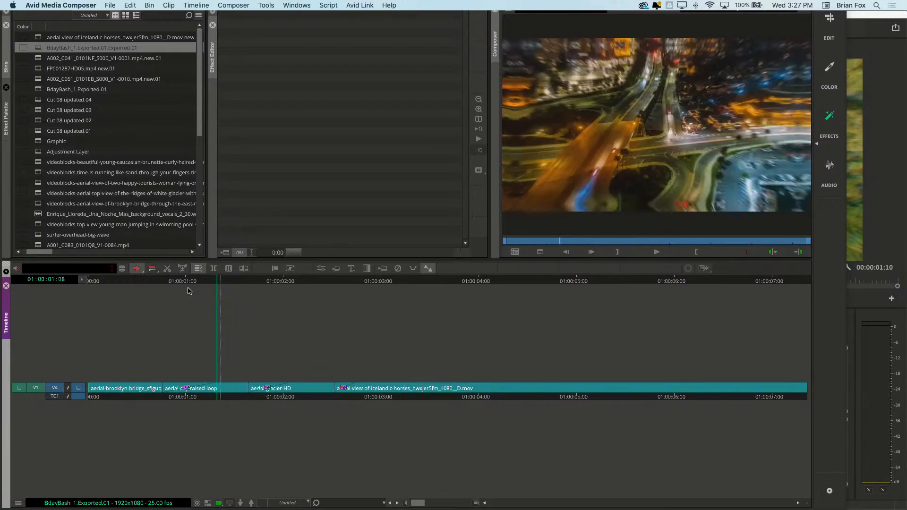
{"action": "left_click", "coordinate": [125, 293]}
{"action": "key", "text": "space"}
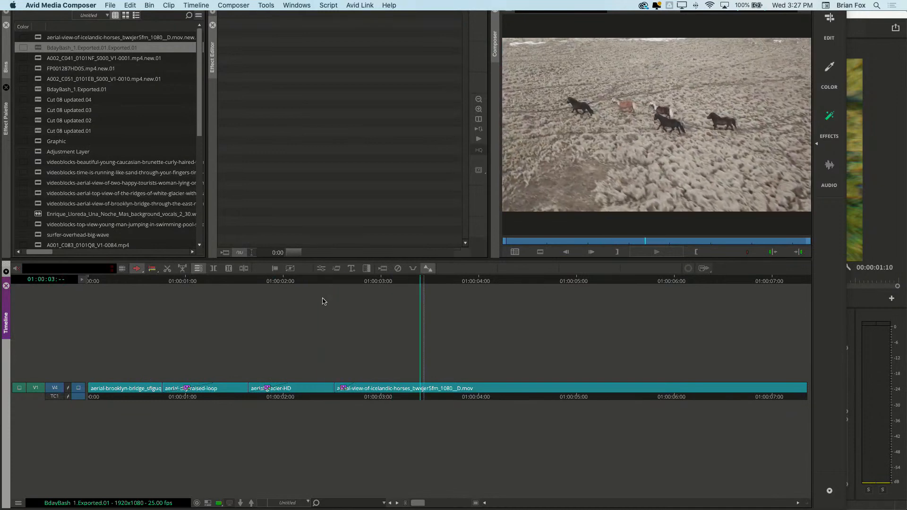
{"action": "key", "text": "space"}
{"action": "left_click_drag", "start_coordinate": [176, 288], "coordinate": [116, 300]}
Start exporting the sequence to a file and create a destination folder named bday_xcode on the Desktop
{"action": "left_click", "coordinate": [111, 5]}
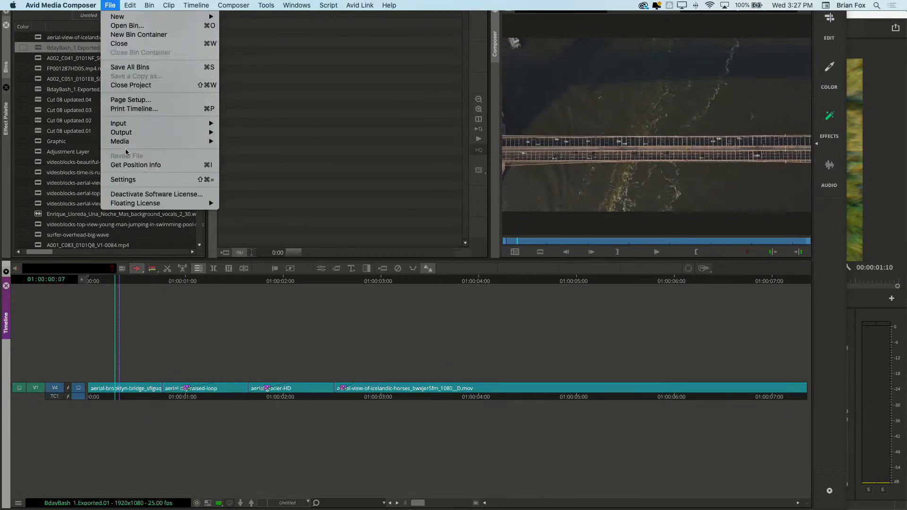
{"action": "mouse_move", "coordinate": [135, 133]}
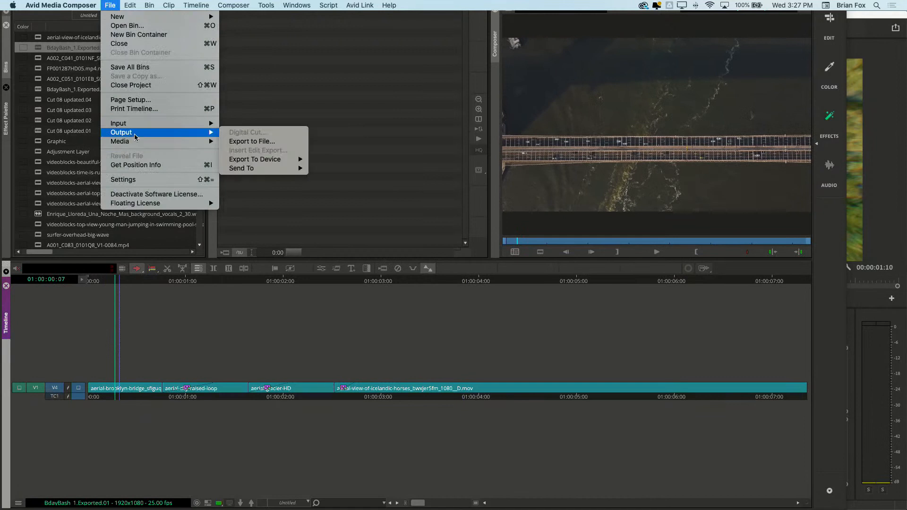
{"action": "left_click", "coordinate": [246, 141]}
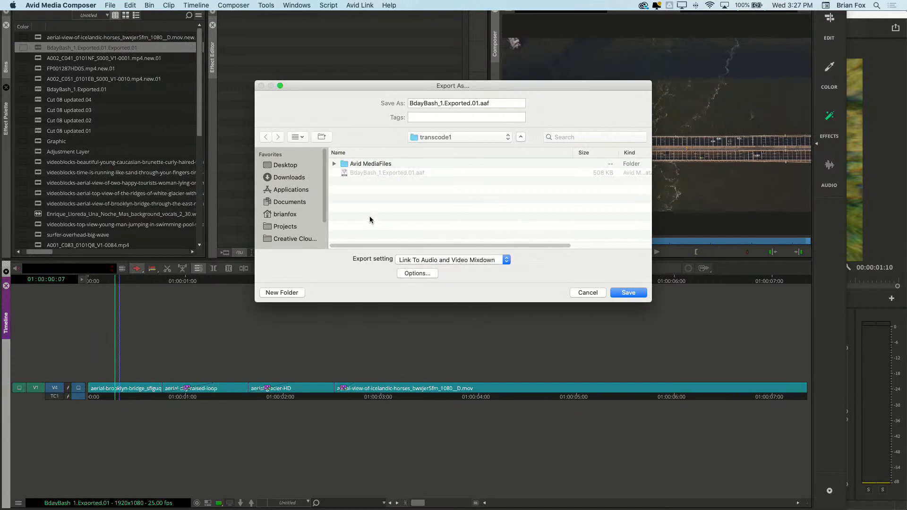
{"action": "left_click", "coordinate": [279, 168]}
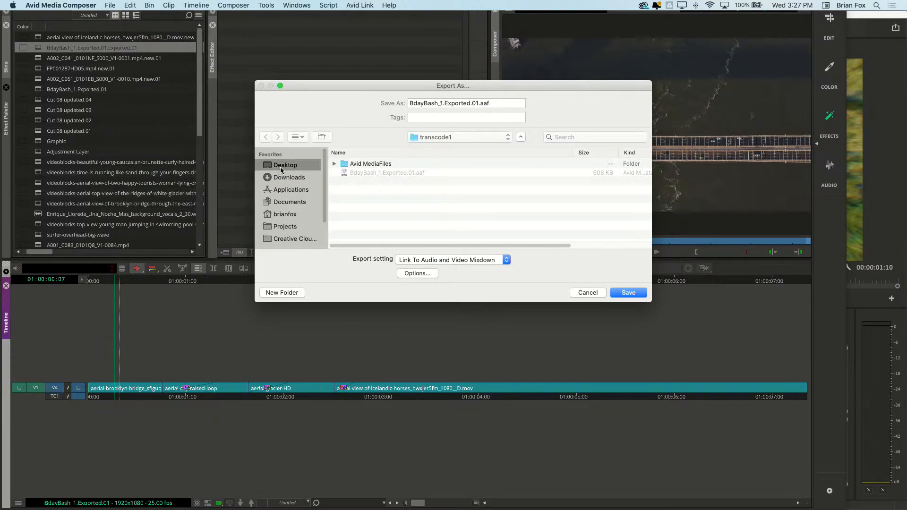
{"action": "left_click", "coordinate": [290, 292]}
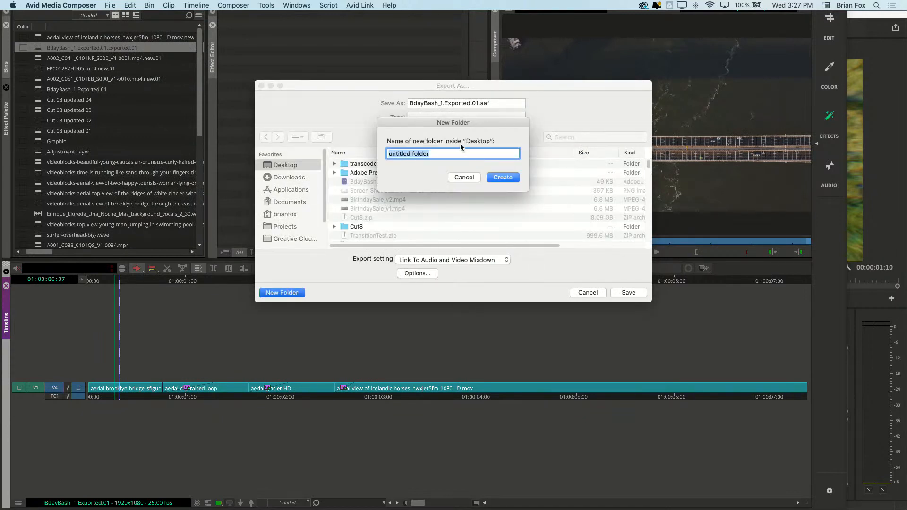
{"action": "type", "text": "bday_xcode"}
{"action": "key", "text": "Return"}
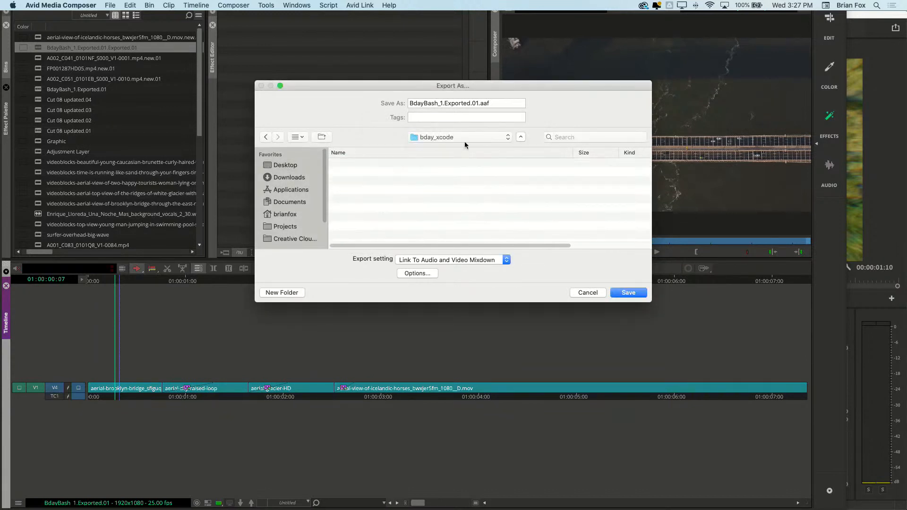
Accept AAF export options copying all media and transcoding video to DNxHD HQ, and export BdayBash_1.Exported.01.aaf into bday_xcode
{"action": "key", "text": "Return"}
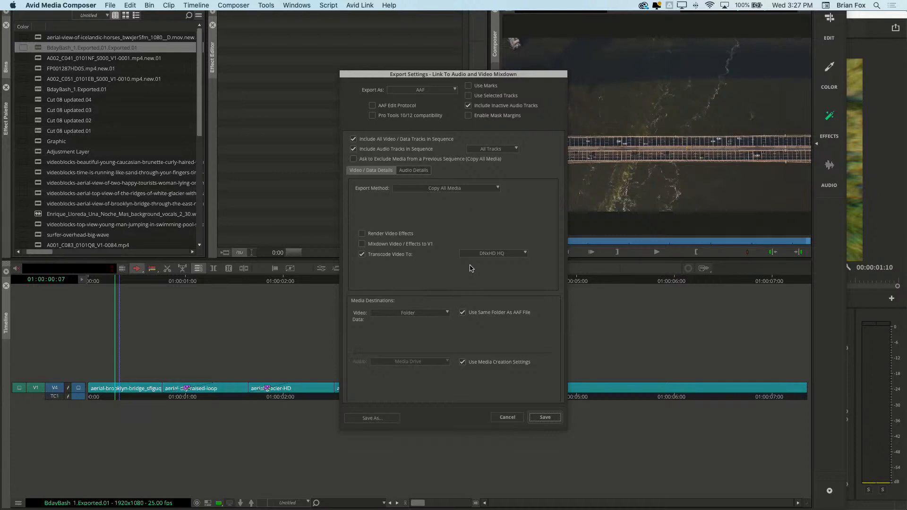
{"action": "left_click", "coordinate": [545, 422]}
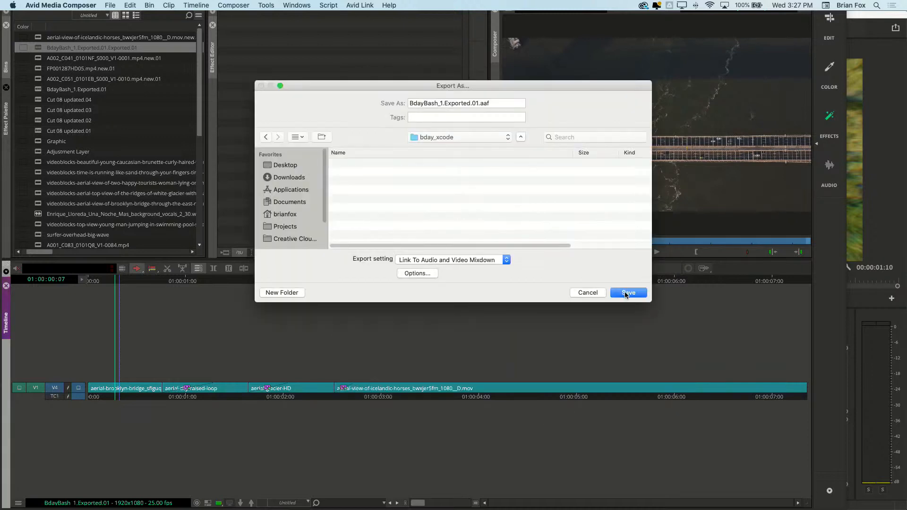
{"action": "left_click", "coordinate": [626, 294]}
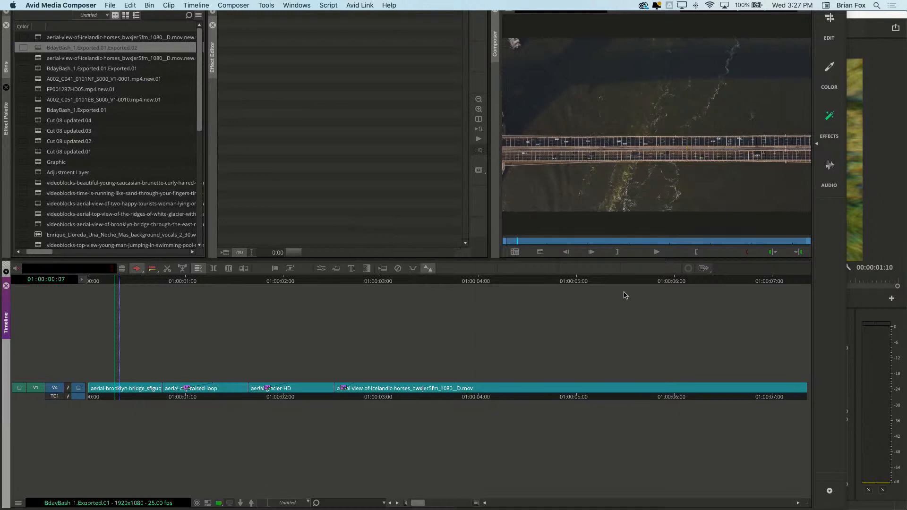
Switch to DaVinci Resolve and import BdayBash_1.Exported.01.aaf from the Desktop's bday_xcode folder into the current timeline with the default import options
{"action": "mouse_move", "coordinate": [569, 504]}
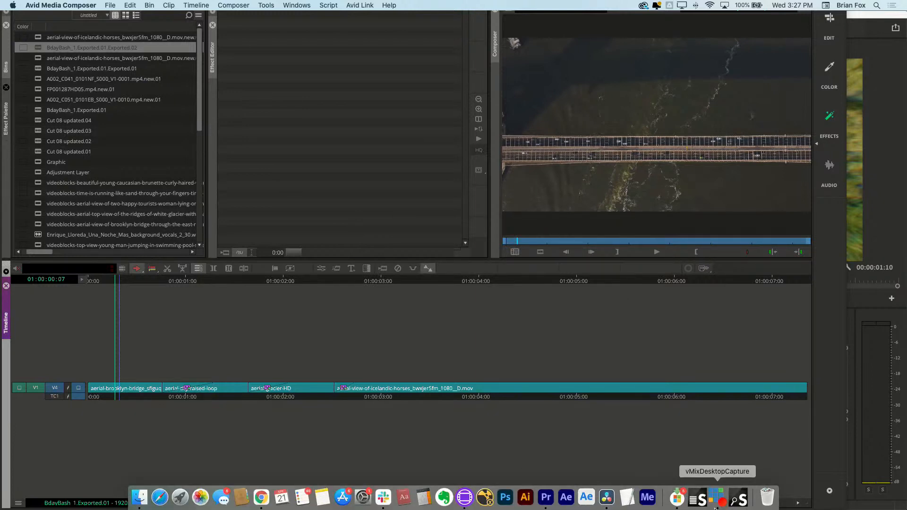
{"action": "left_click", "coordinate": [608, 504]}
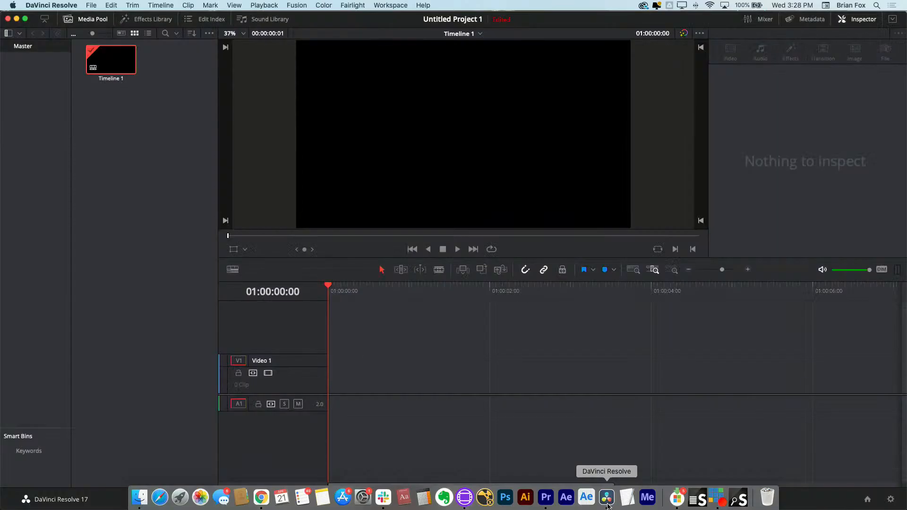
{"action": "left_click", "coordinate": [90, 6]}
{"action": "mouse_move", "coordinate": [132, 108]}
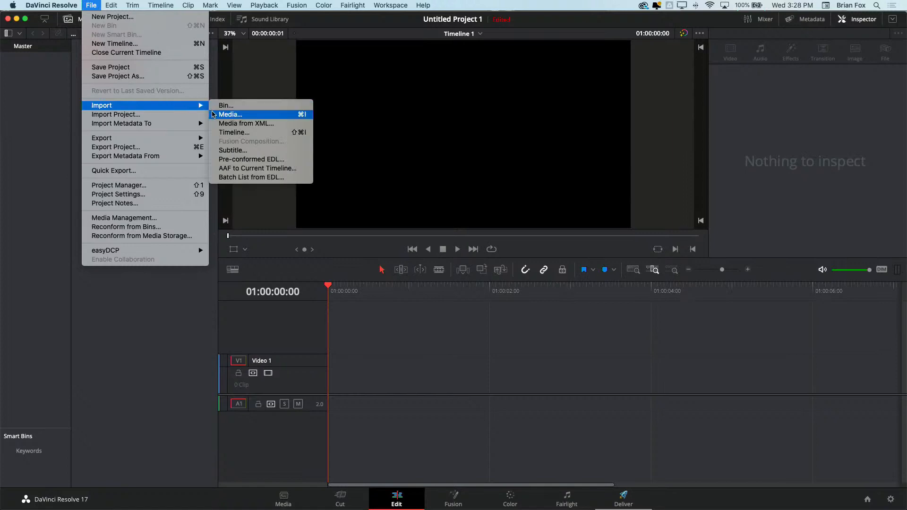
{"action": "left_click", "coordinate": [225, 168]}
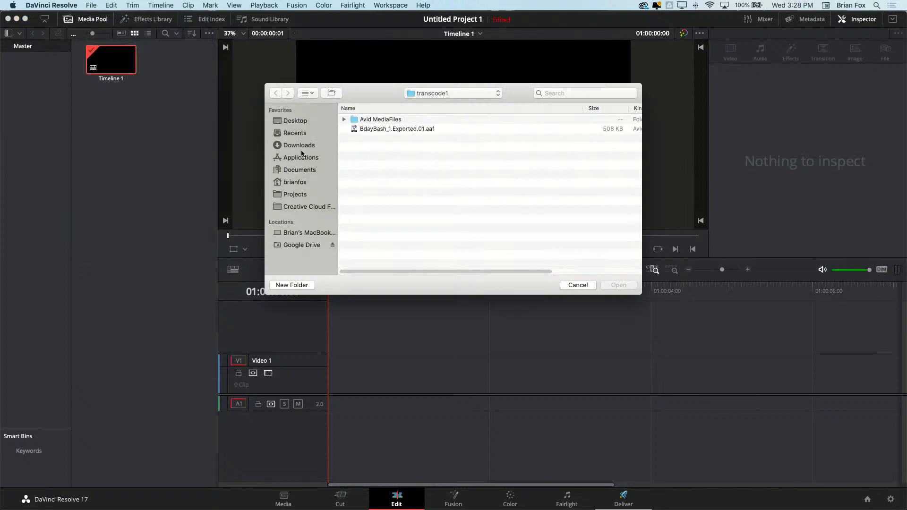
{"action": "left_click", "coordinate": [296, 121]}
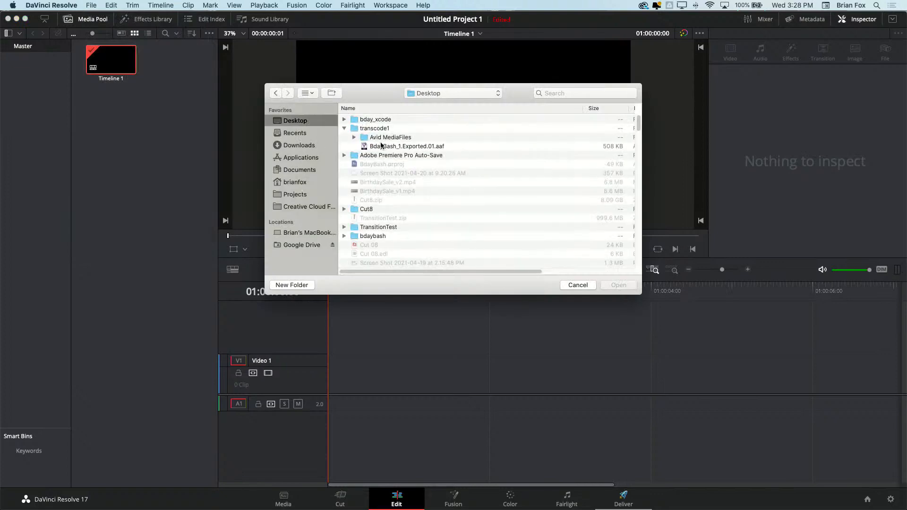
{"action": "left_click", "coordinate": [345, 120]}
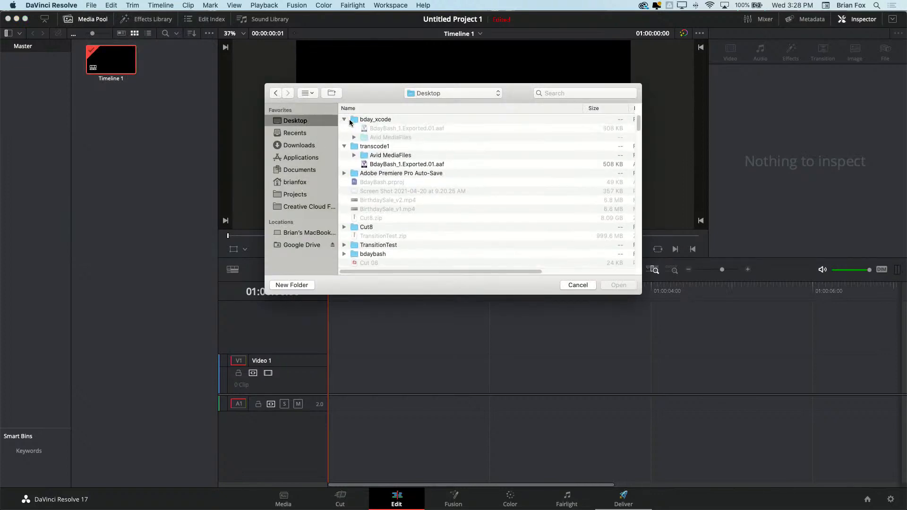
{"action": "left_click", "coordinate": [376, 129]}
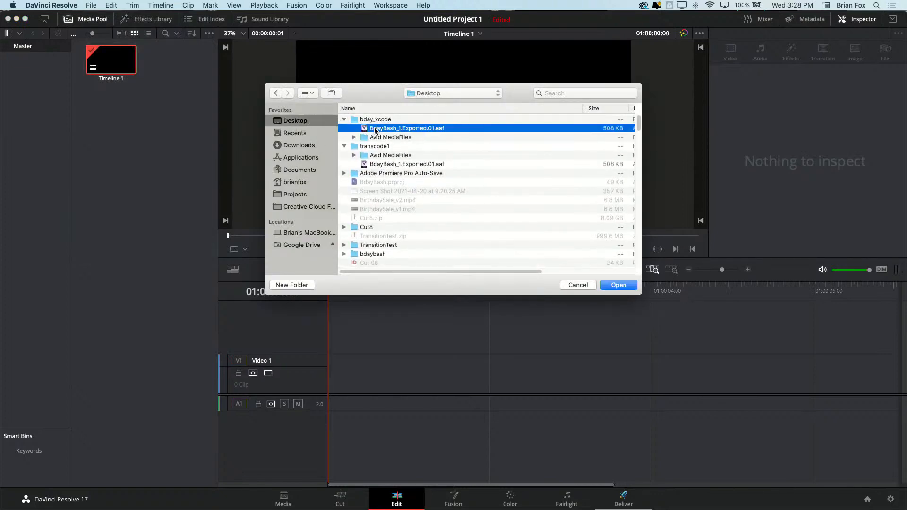
{"action": "left_click", "coordinate": [621, 285]}
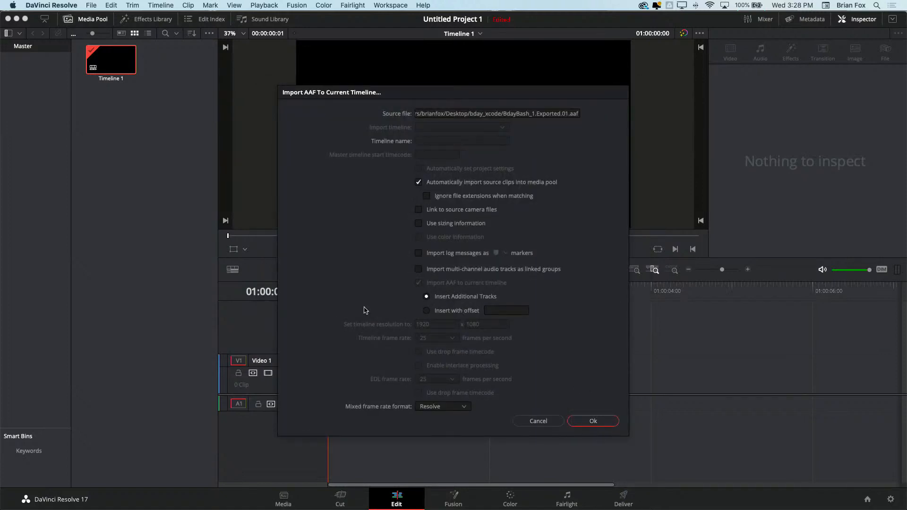
{"action": "left_click", "coordinate": [593, 422]}
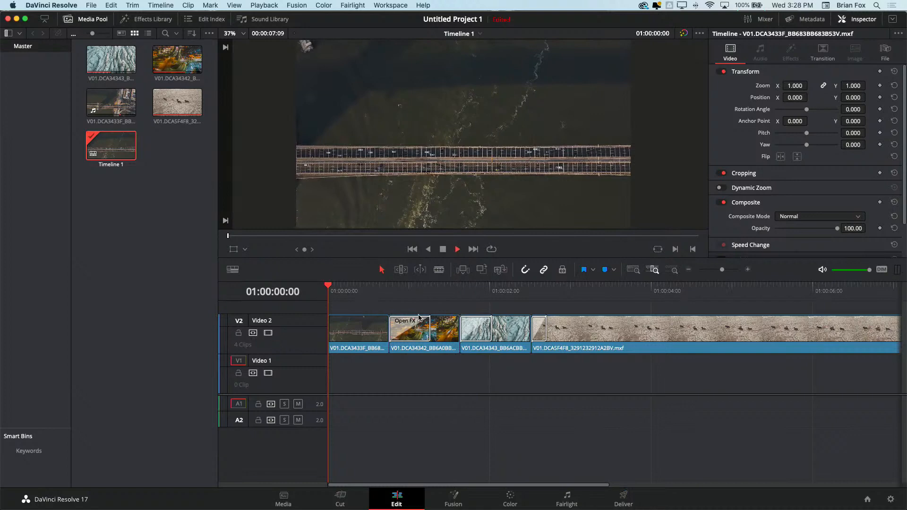
Play the imported timeline into the first Open FX transition and examine that transition's BCC Crash Zoom Dissolve parameters
{"action": "key", "text": "space"}
{"action": "left_click_drag", "start_coordinate": [425, 296], "coordinate": [415, 294]}
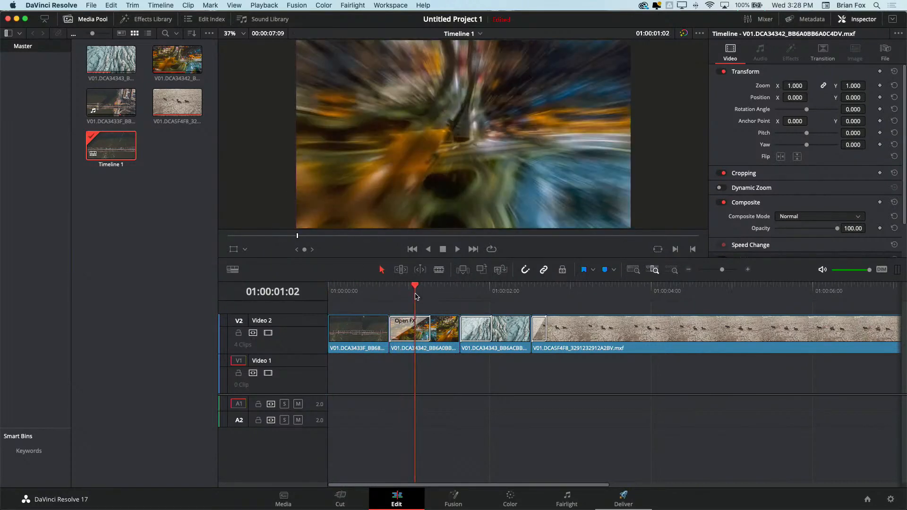
{"action": "left_click", "coordinate": [402, 334]}
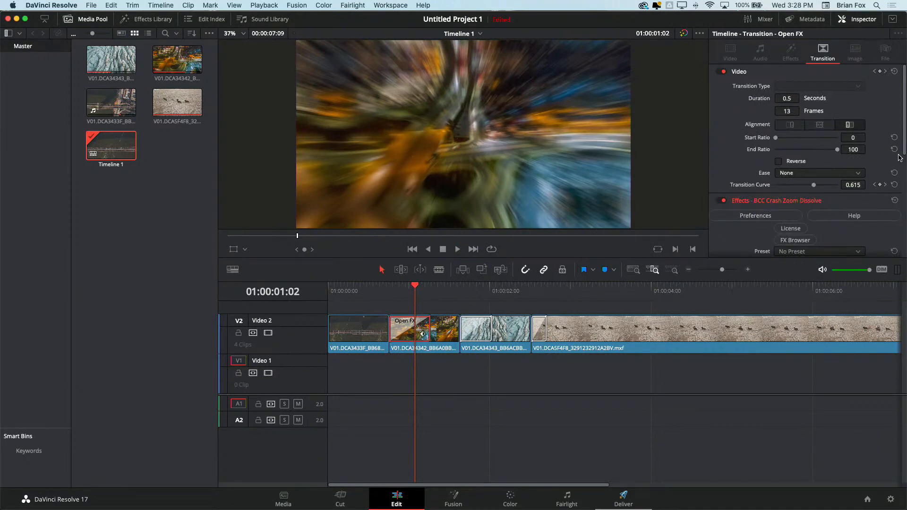
{"action": "scroll", "coordinate": [905, 159], "scroll_direction": "down", "scroll_amount": 1}
{"action": "left_click_drag", "start_coordinate": [906, 159], "coordinate": [906, 263]}
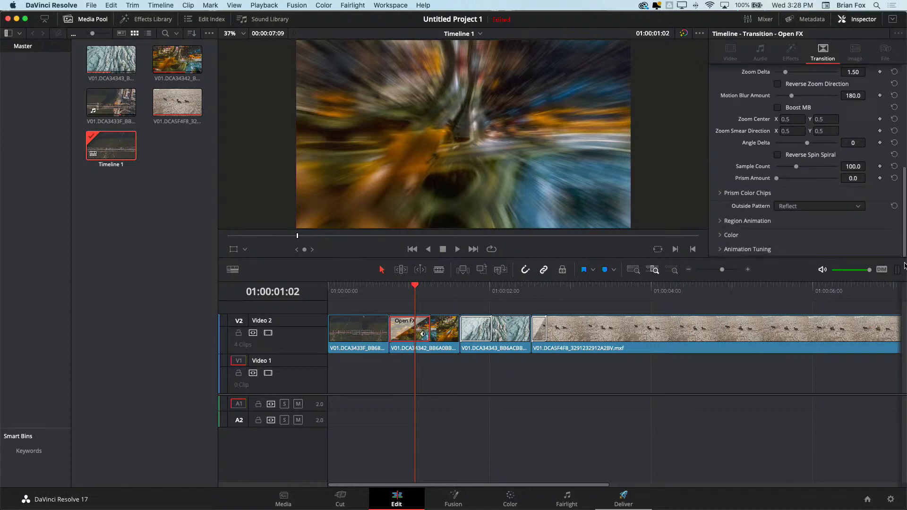
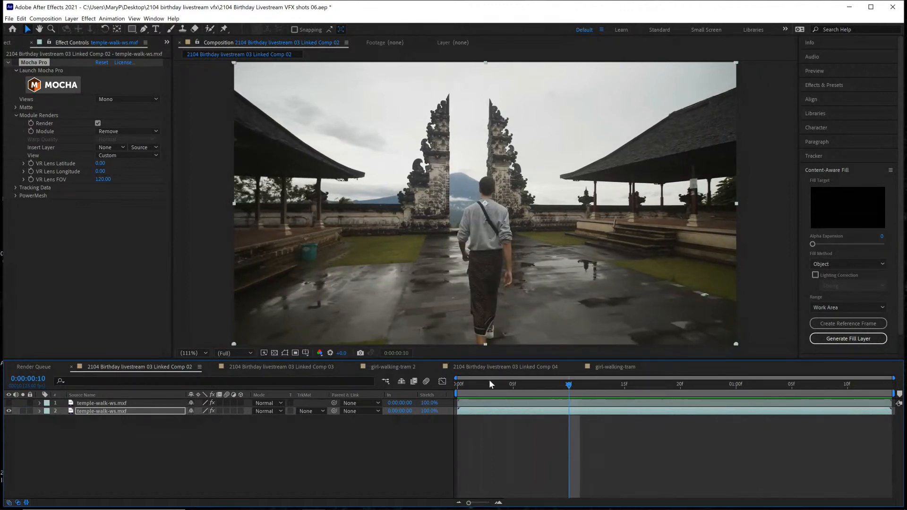
In After Effects, duplicate the visible temple-walk-ws.mxf layer to the top of the stack, delete the copy's Mocha Pro effect and hide it
{"action": "key", "text": "space"}
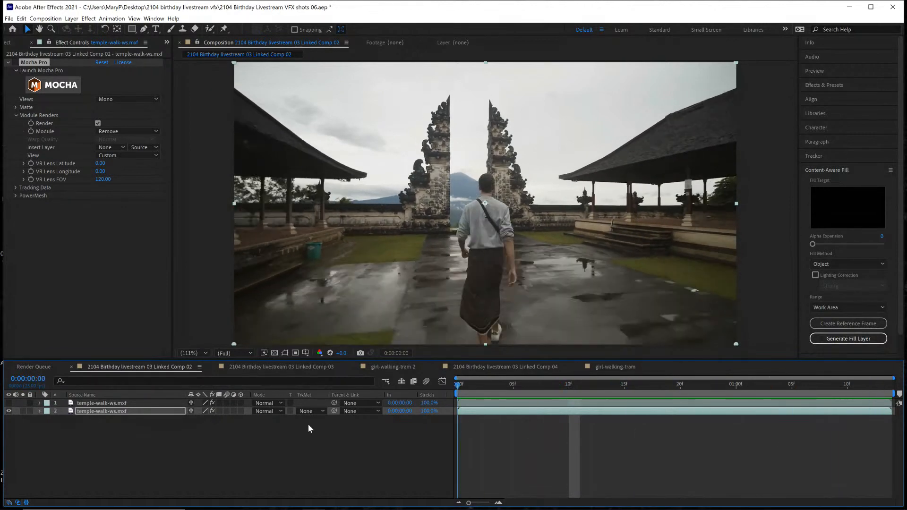
{"action": "key", "text": "space"}
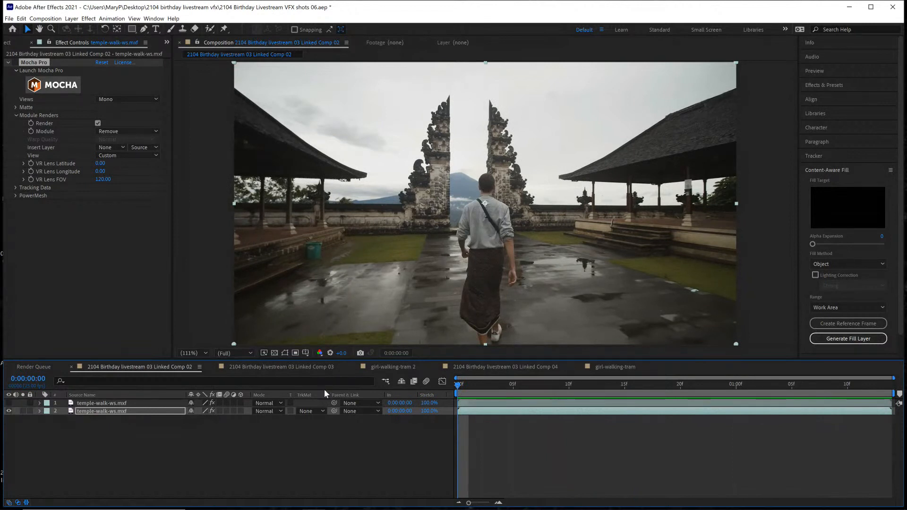
{"action": "left_click", "coordinate": [171, 413]}
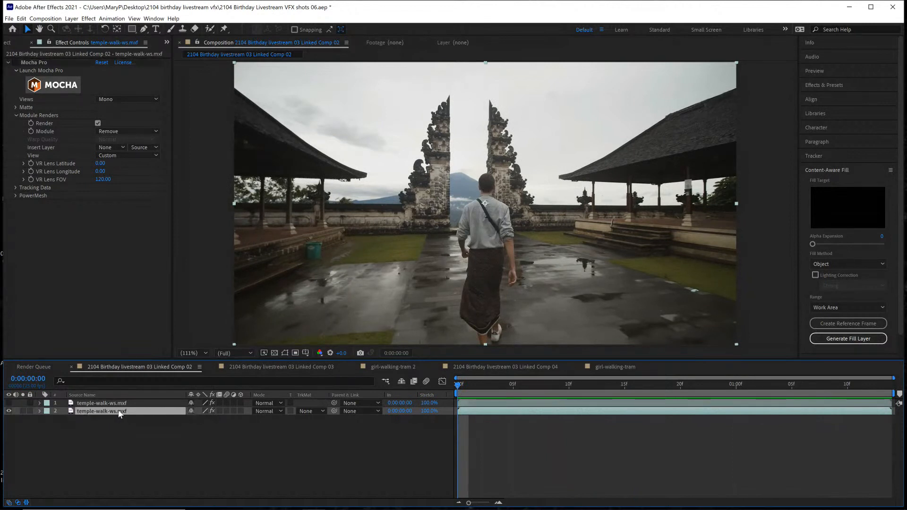
{"action": "key", "text": "ctrl+d"}
{"action": "left_click_drag", "start_coordinate": [119, 412], "coordinate": [115, 401]}
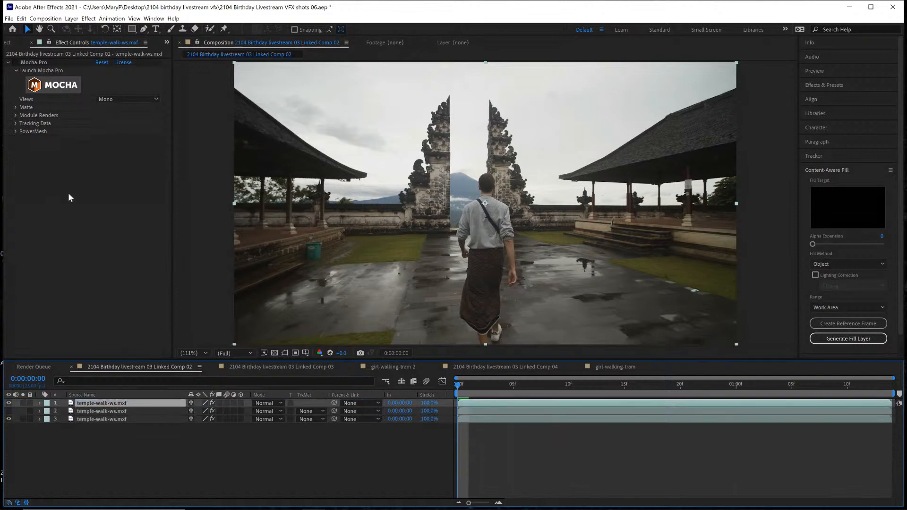
{"action": "left_click", "coordinate": [43, 63]}
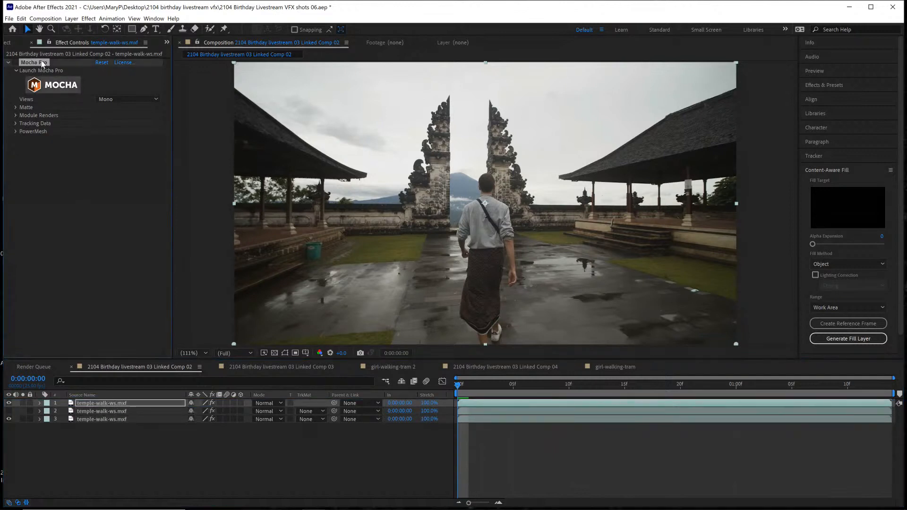
{"action": "key", "text": "Delete"}
{"action": "left_click", "coordinate": [9, 404]}
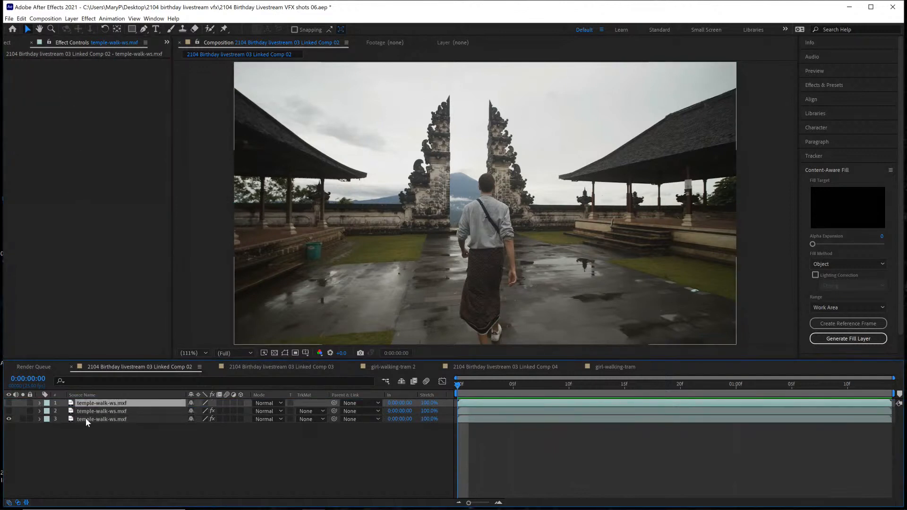
Play the composition with the bottom temple-walk-ws.mxf layer's Mocha Pro Remove render enabled
{"action": "left_click", "coordinate": [156, 419]}
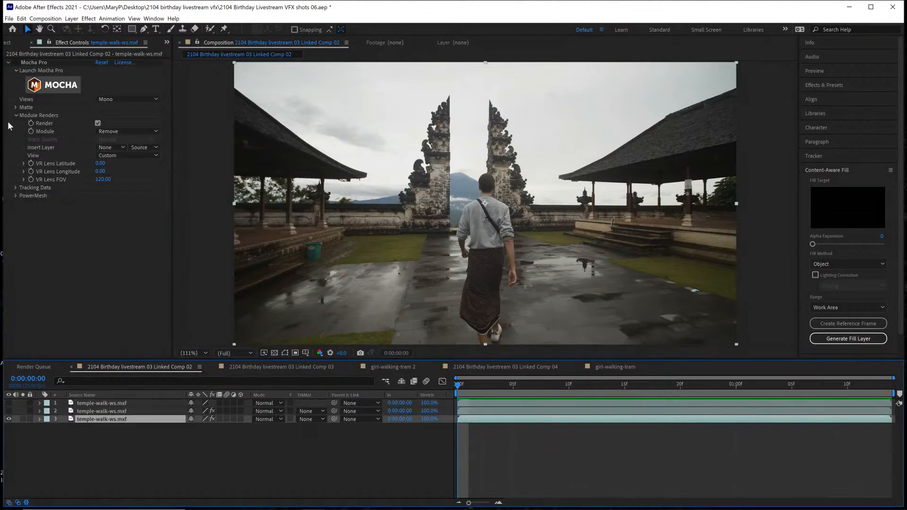
{"action": "key", "text": "space"}
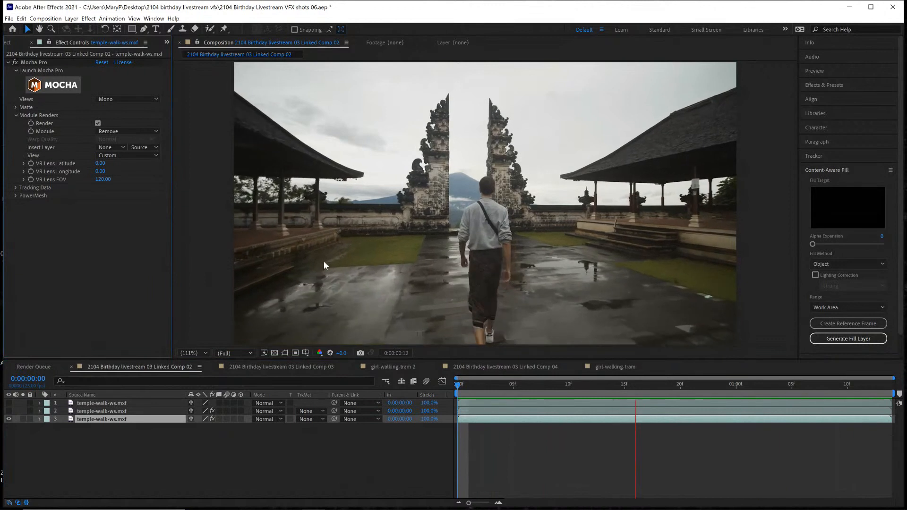
{"action": "key", "text": "space"}
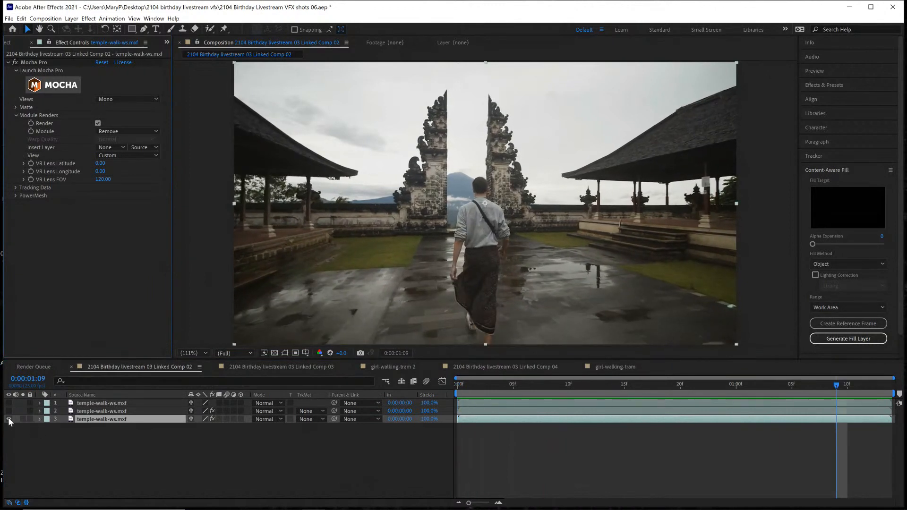
Hide the bottom layer, show the middle one, play its Mocha Pro matte and switch that effect off
{"action": "left_click", "coordinate": [8, 419]}
{"action": "left_click", "coordinate": [41, 413]}
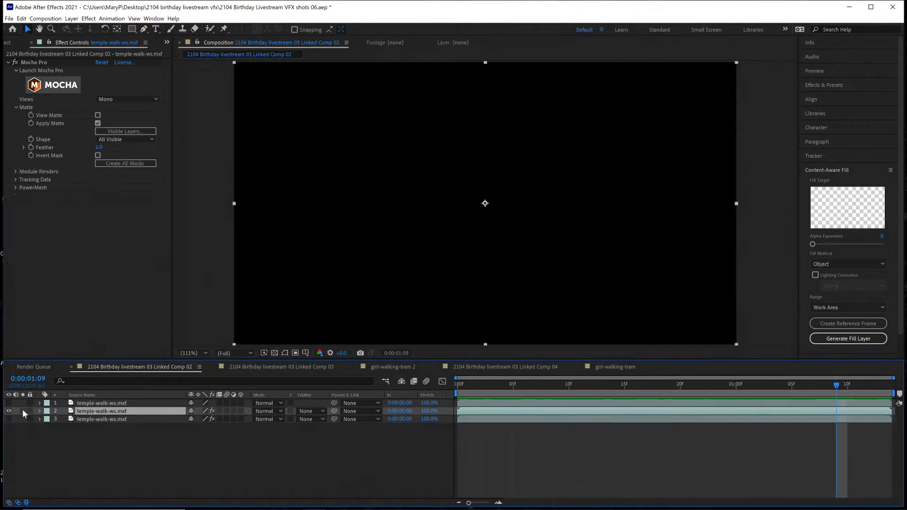
{"action": "left_click", "coordinate": [484, 383]}
{"action": "key", "text": "space"}
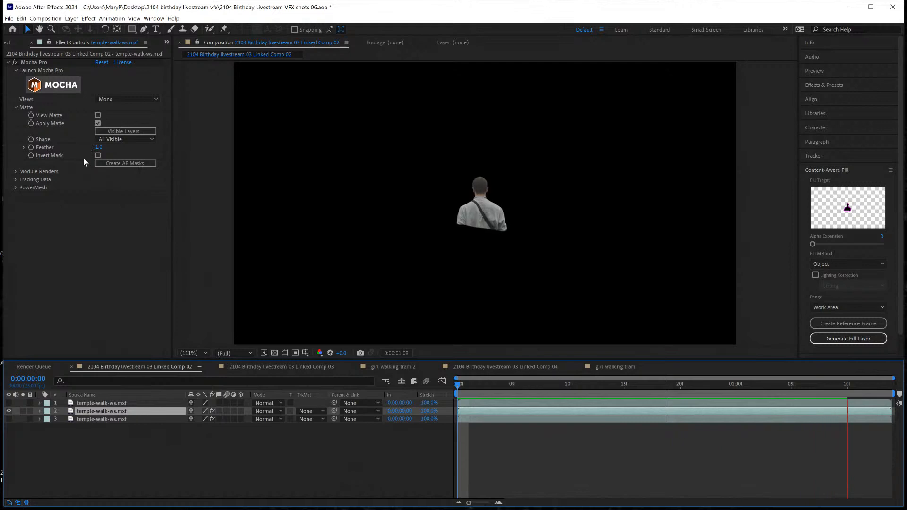
{"action": "left_click", "coordinate": [14, 62]}
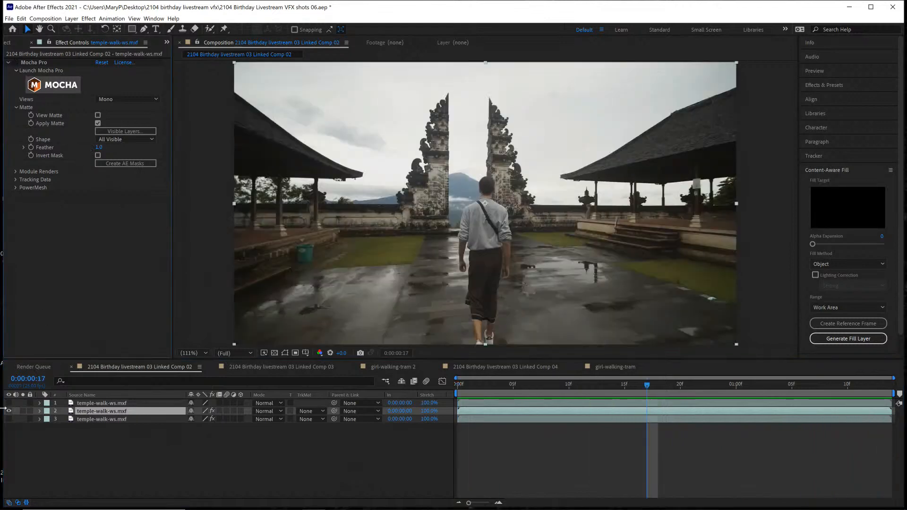
Hide the middle temple-walk-ws.mxf layer and show the untreated top copy
{"action": "left_click", "coordinate": [8, 411]}
{"action": "left_click", "coordinate": [92, 404]}
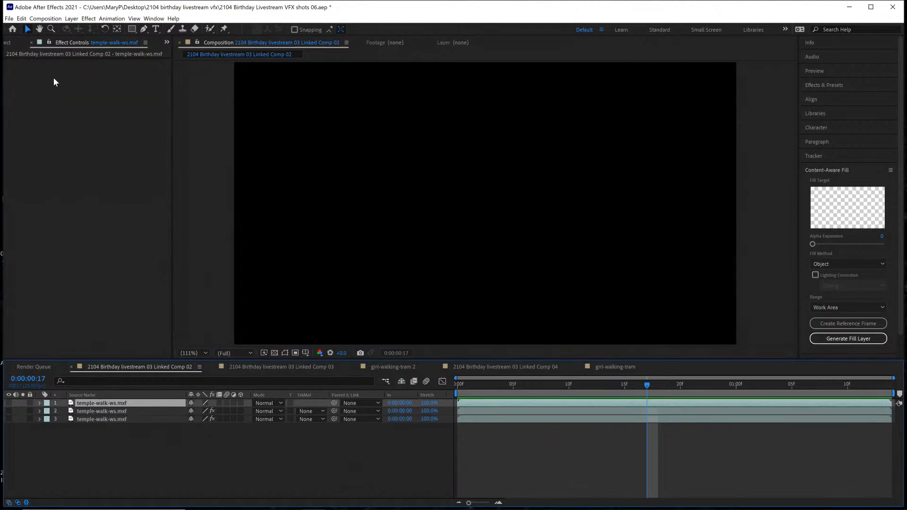
{"action": "left_click", "coordinate": [8, 403]}
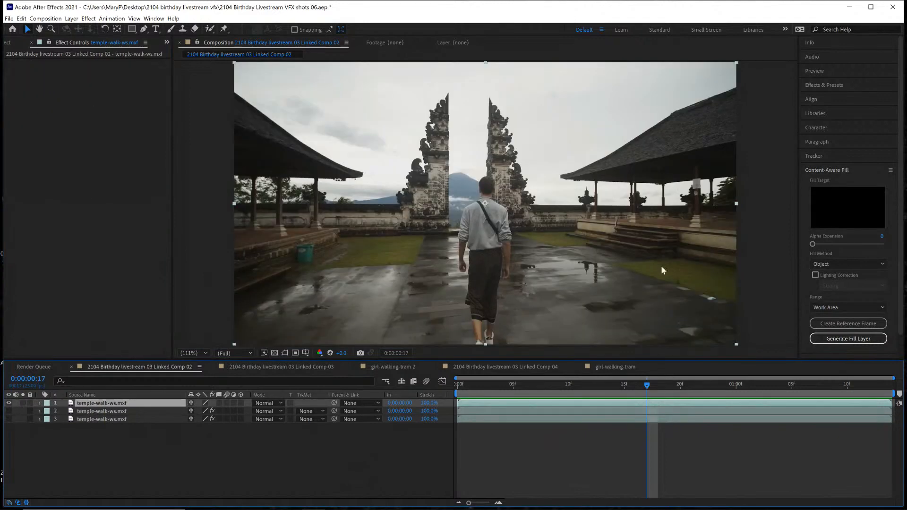
Search the effects for mocha and apply Boris FX Mocha Pro to the top temple-walk-ws.mxf layer
{"action": "left_click", "coordinate": [816, 85]}
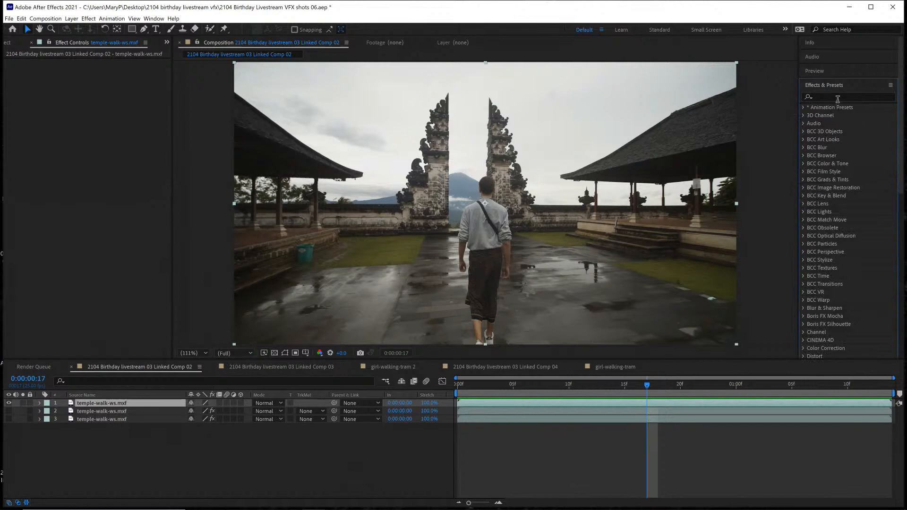
{"action": "key", "text": "h"}
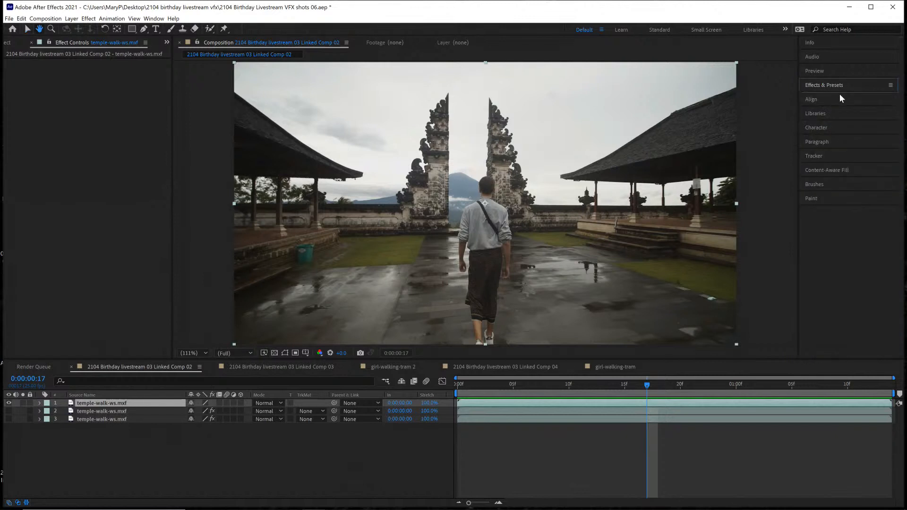
{"action": "left_click", "coordinate": [839, 97]}
{"action": "type", "text": "mocha"}
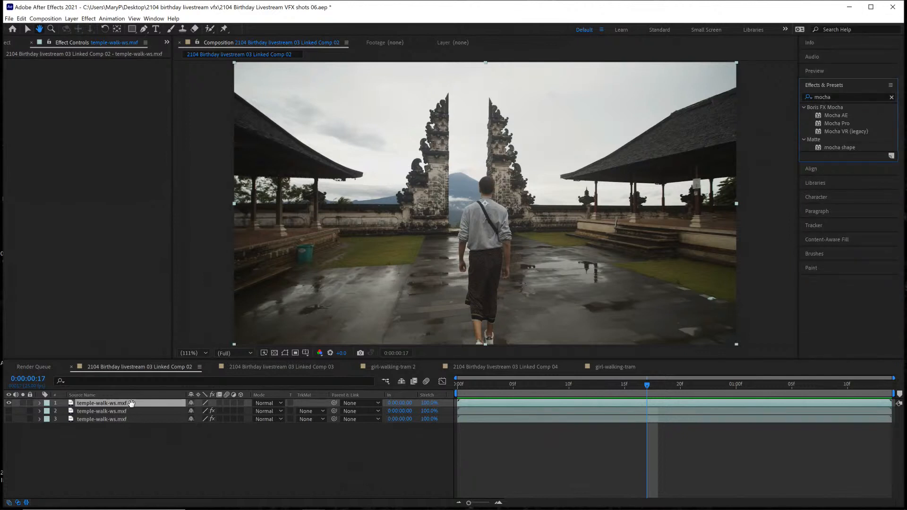
{"action": "left_click", "coordinate": [89, 19]}
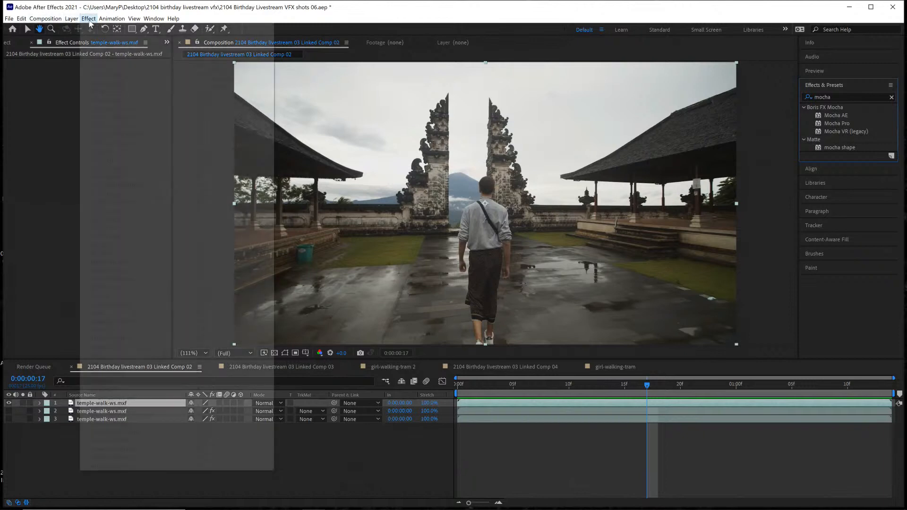
{"action": "left_click", "coordinate": [50, 117]}
{"action": "left_click", "coordinate": [110, 404]}
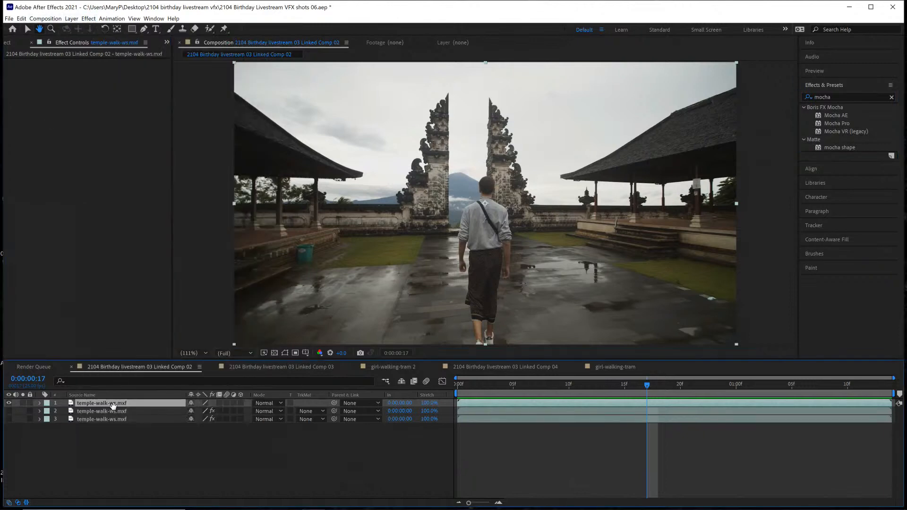
{"action": "left_click", "coordinate": [88, 19]}
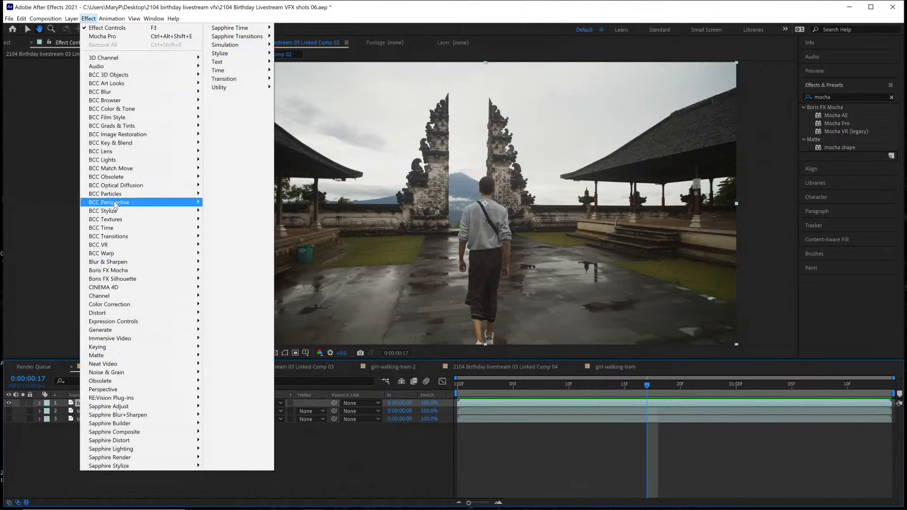
{"action": "mouse_move", "coordinate": [156, 270]}
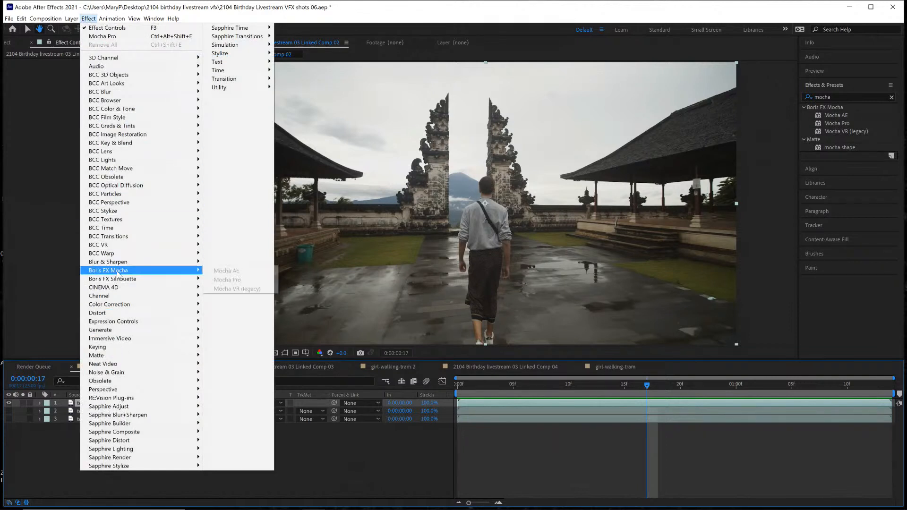
{"action": "left_click", "coordinate": [227, 279]}
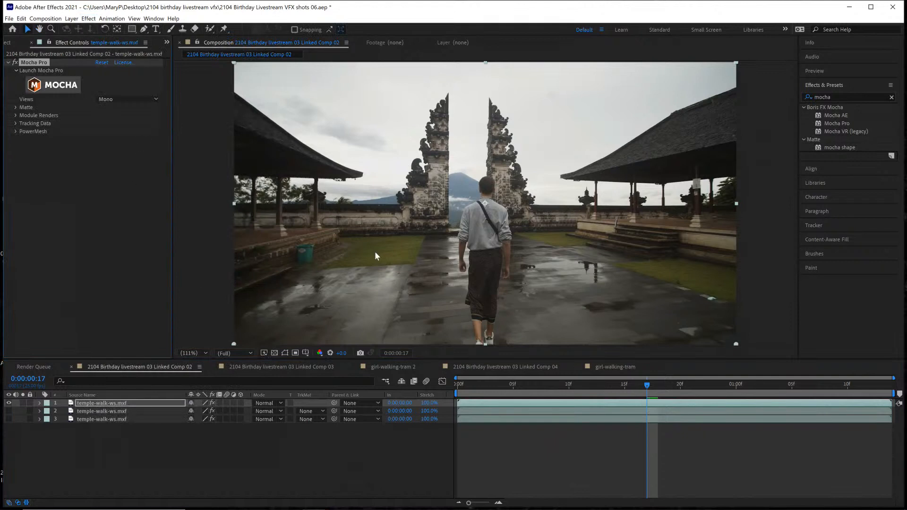
Launch the Mocha Pro interface from the effect, dismiss its welcome window and go to the clip's last frame, 00:00:01:13
{"action": "left_click", "coordinate": [67, 88]}
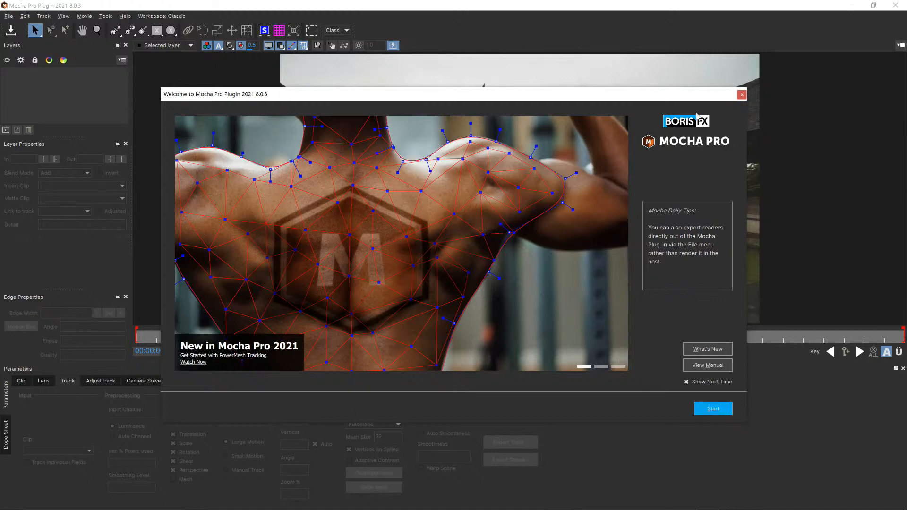
{"action": "left_click", "coordinate": [742, 95]}
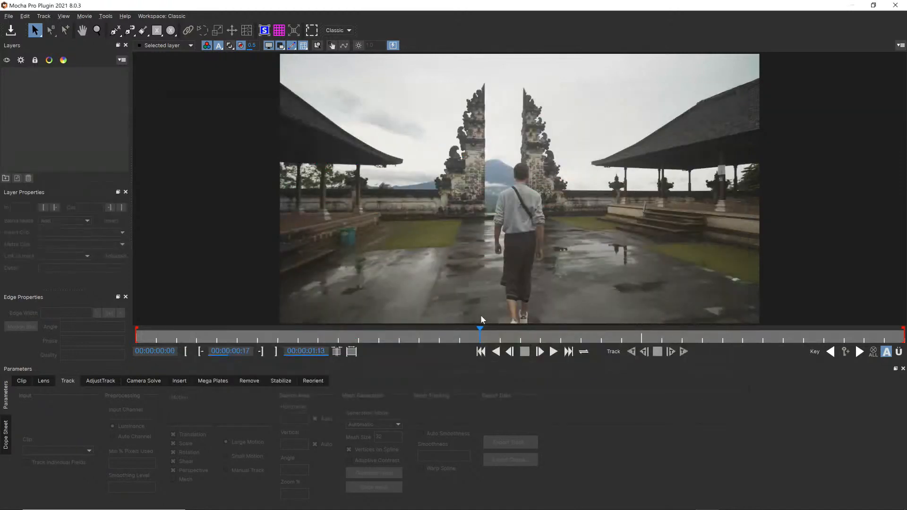
{"action": "left_click_drag", "start_coordinate": [478, 334], "coordinate": [2, 301]}
{"action": "key", "text": "z"}
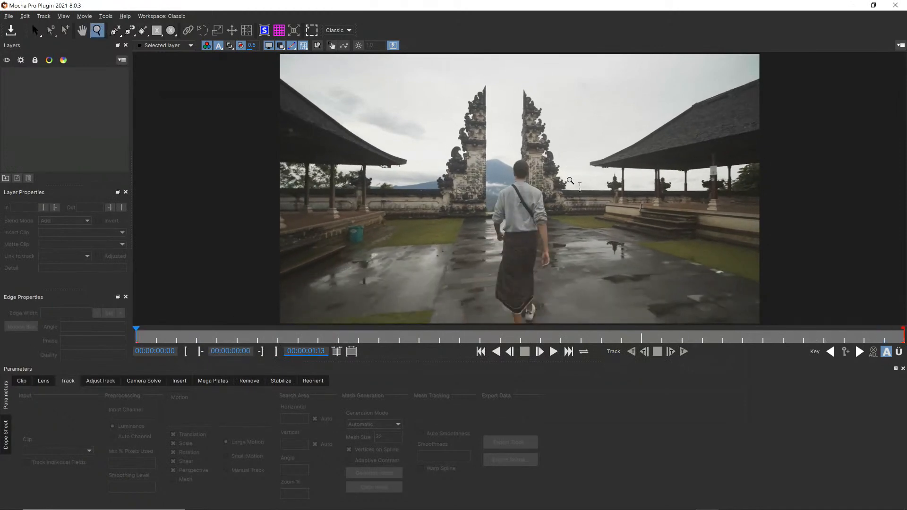
{"action": "left_click_drag", "start_coordinate": [570, 181], "coordinate": [534, 93]}
{"action": "left_click_drag", "start_coordinate": [481, 216], "coordinate": [479, 126]}
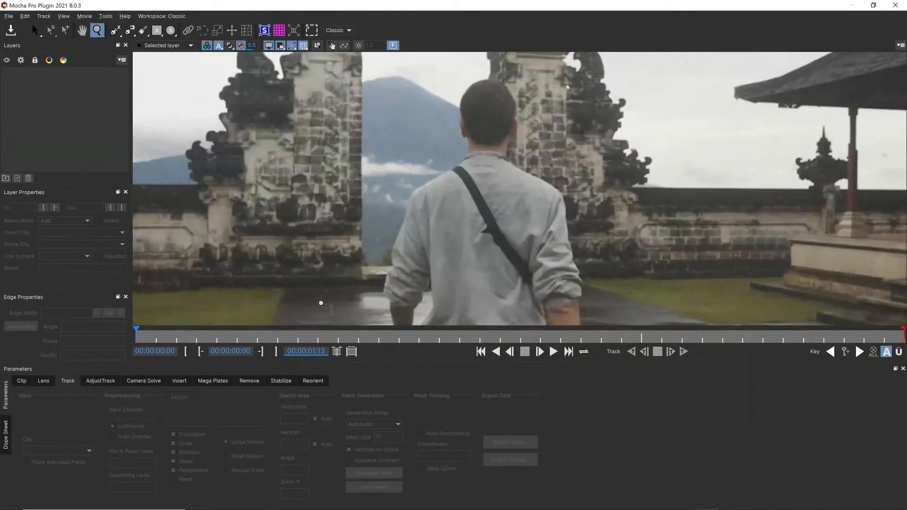
{"action": "left_click_drag", "start_coordinate": [135, 336], "coordinate": [905, 335]}
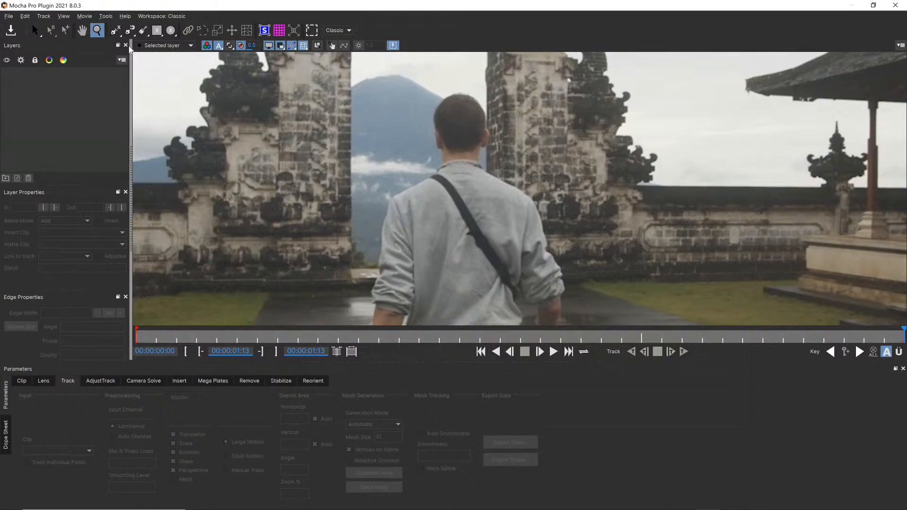
Draw a closed magnetic spline around the walking man's head, shoulders and upper back on the last frame
{"action": "left_click", "coordinate": [131, 36]}
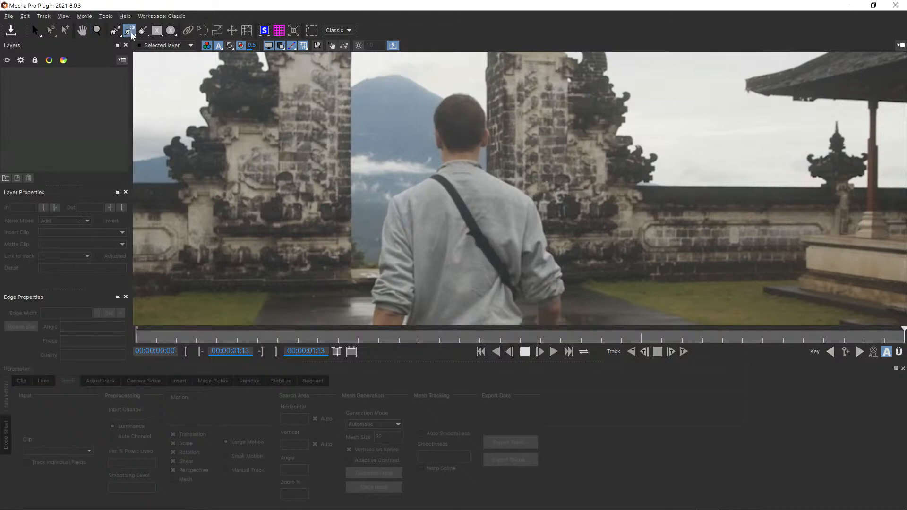
{"action": "left_click", "coordinate": [381, 253]}
{"action": "mouse_move", "coordinate": [388, 210]}
{"action": "left_mouse_down"}
{"action": "mouse_move", "coordinate": [400, 191]}
{"action": "mouse_move", "coordinate": [444, 165]}
{"action": "left_mouse_up"}
{"action": "left_click", "coordinate": [437, 148]}
{"action": "left_click", "coordinate": [436, 131]}
{"action": "left_click", "coordinate": [486, 127]}
{"action": "left_click", "coordinate": [490, 140]}
{"action": "left_click", "coordinate": [482, 147]}
{"action": "left_click", "coordinate": [481, 163]}
{"action": "left_click", "coordinate": [537, 207]}
{"action": "left_click", "coordinate": [547, 251]}
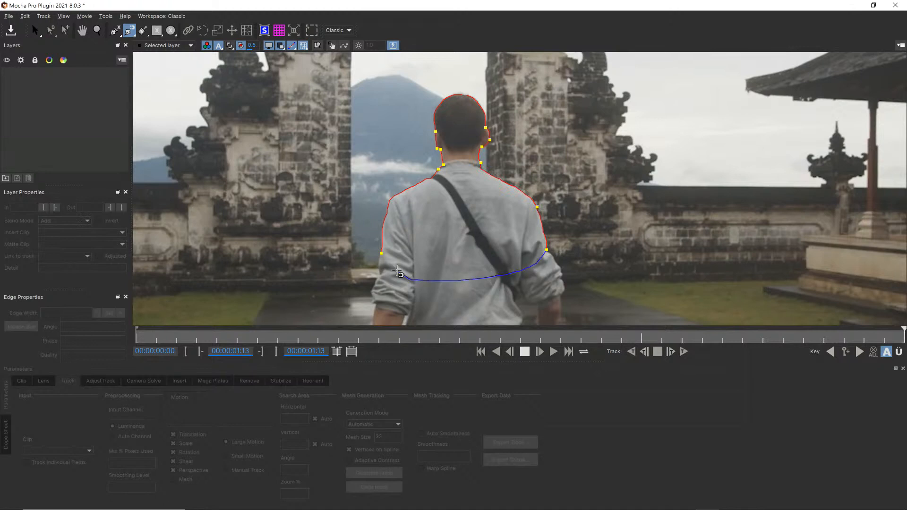
{"action": "left_click", "coordinate": [395, 270]}
{"action": "right_click", "coordinate": [394, 268]}
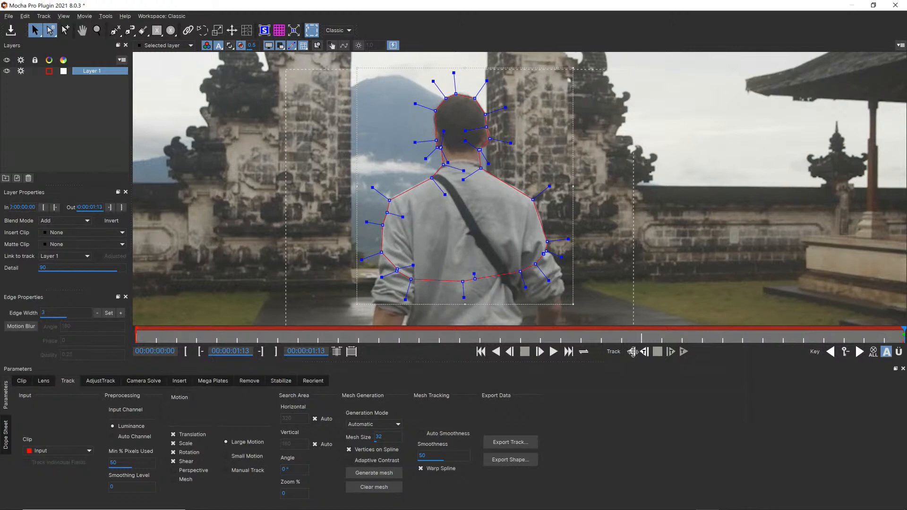
Tighten the spline's control handles and refine its curves around the man's head, neck and shoulders
{"action": "left_click_drag", "start_coordinate": [487, 82], "coordinate": [482, 96]}
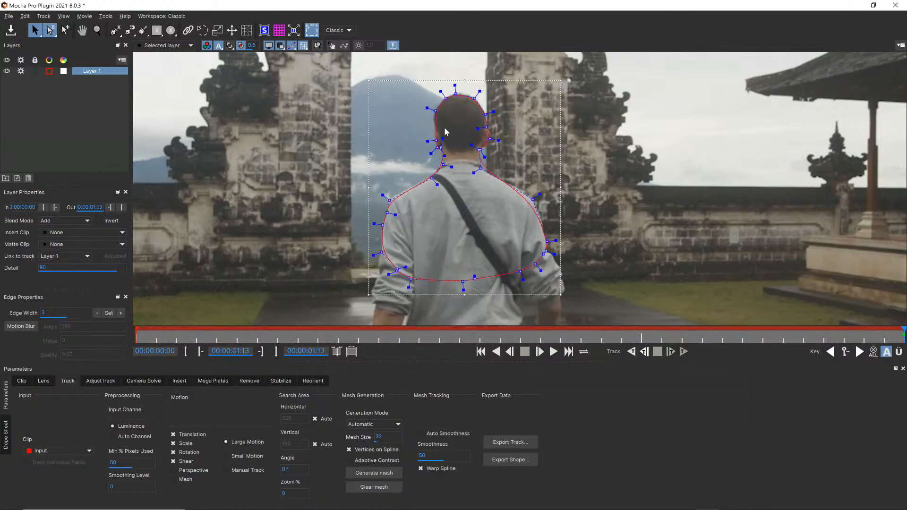
{"action": "left_click", "coordinate": [434, 139]}
{"action": "mouse_move", "coordinate": [474, 173]}
{"action": "left_mouse_down"}
{"action": "mouse_move", "coordinate": [464, 180]}
{"action": "mouse_move", "coordinate": [463, 170]}
{"action": "left_mouse_up"}
{"action": "mouse_move", "coordinate": [539, 194]}
{"action": "left_mouse_down"}
{"action": "mouse_move", "coordinate": [551, 180]}
{"action": "mouse_move", "coordinate": [544, 186]}
{"action": "left_mouse_up"}
{"action": "mouse_move", "coordinate": [384, 195]}
{"action": "left_mouse_down"}
{"action": "mouse_move", "coordinate": [379, 188]}
{"action": "mouse_move", "coordinate": [388, 196]}
{"action": "left_mouse_up"}
Enable Perspective and Mesh motion for the layer and generate a tracking mesh in Uniform mode
{"action": "left_click", "coordinate": [179, 470]}
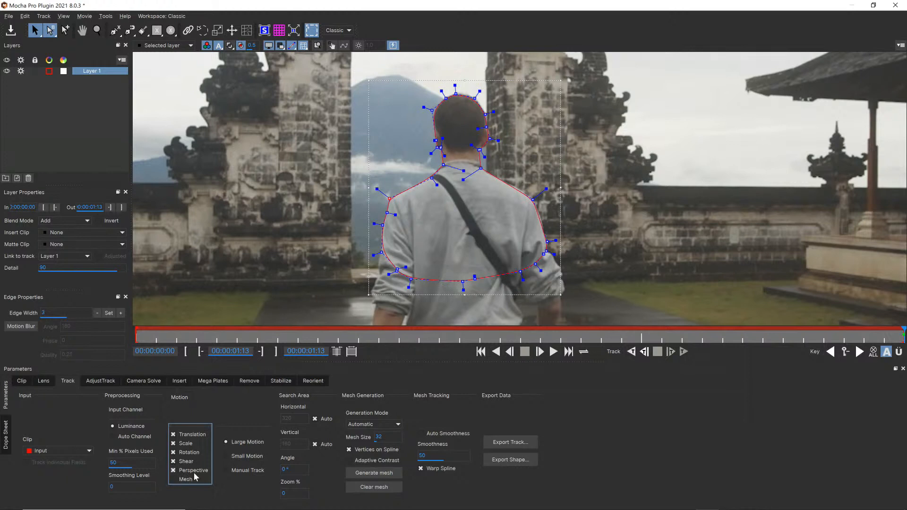
{"action": "left_click", "coordinate": [194, 479]}
{"action": "left_click", "coordinate": [383, 424]}
{"action": "left_click", "coordinate": [376, 441]}
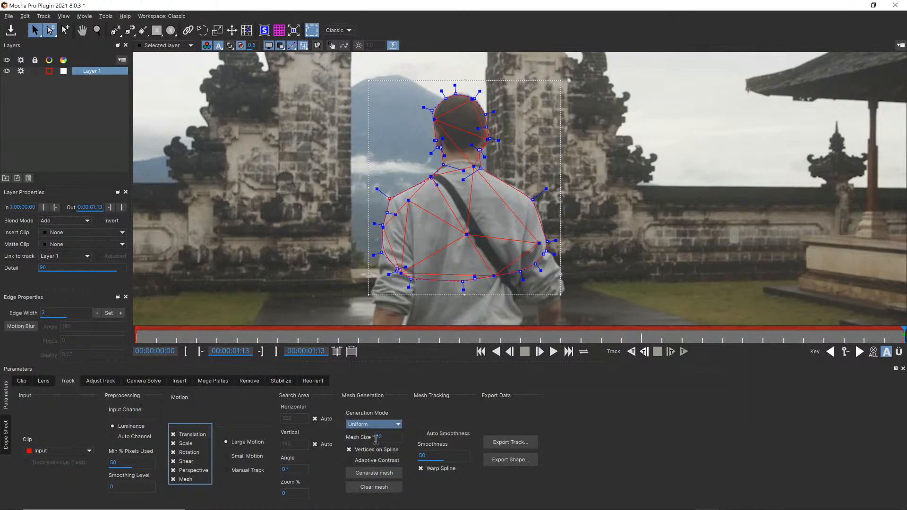
{"action": "left_click", "coordinate": [361, 473]}
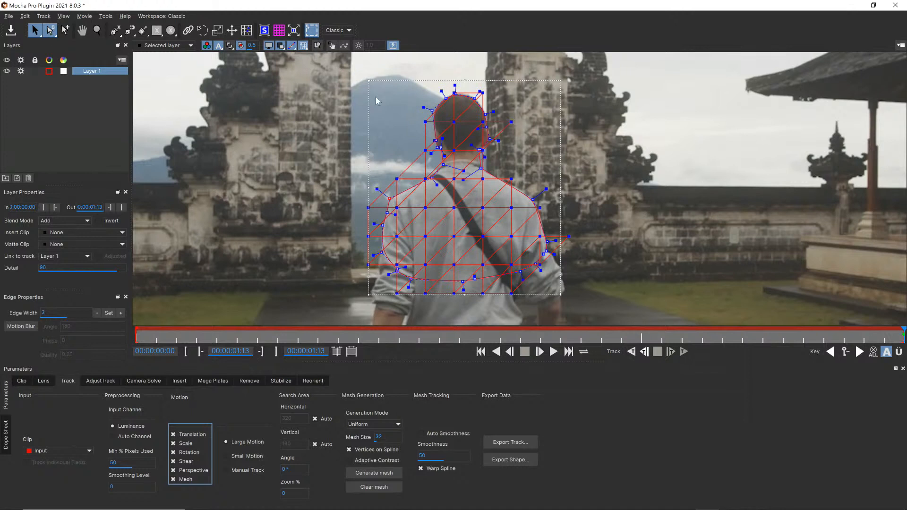
Narrow the spline slightly from both sides, show the matte overlay and refine the spline points at the man's neck
{"action": "left_click_drag", "start_coordinate": [563, 80], "coordinate": [557, 83]}
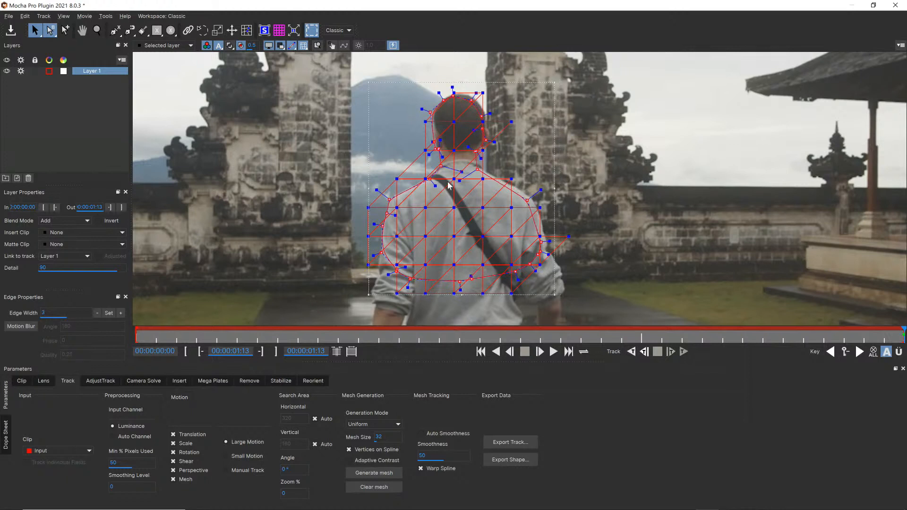
{"action": "left_click_drag", "start_coordinate": [368, 293], "coordinate": [375, 294]}
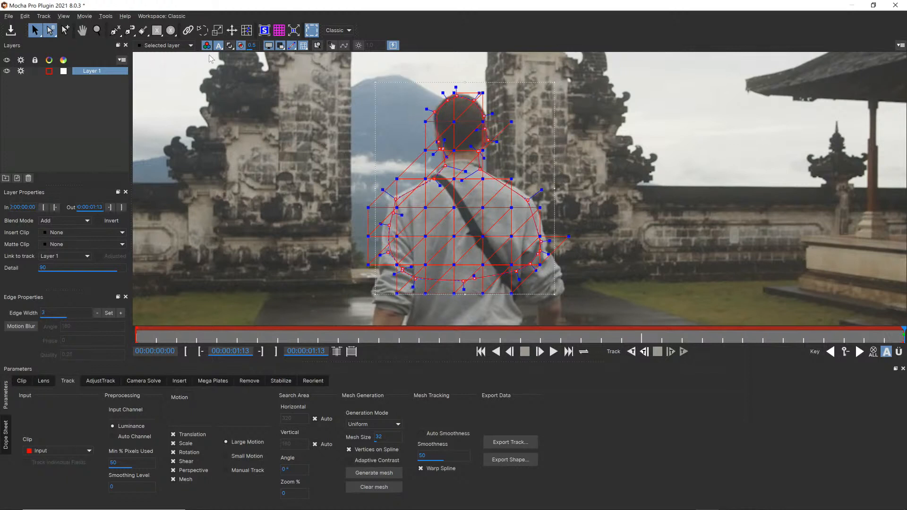
{"action": "left_click", "coordinate": [231, 45]}
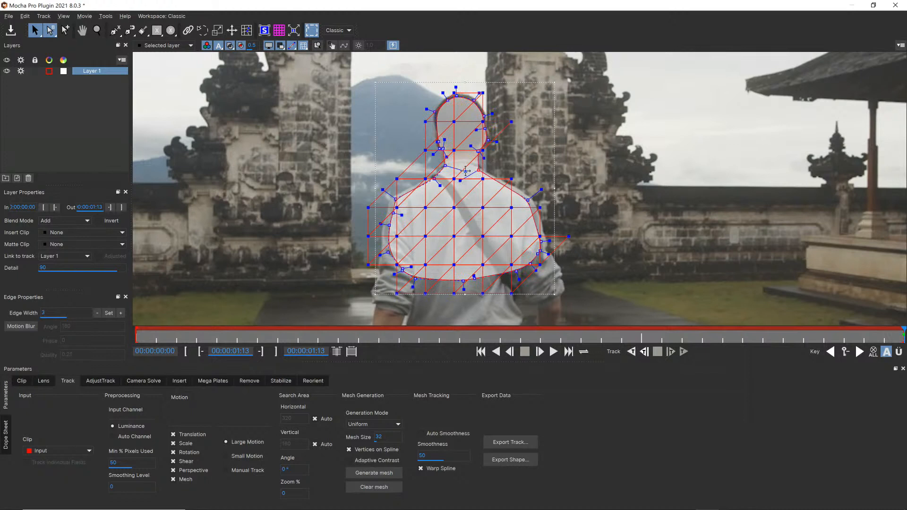
{"action": "left_click_drag", "start_coordinate": [445, 166], "coordinate": [475, 152]}
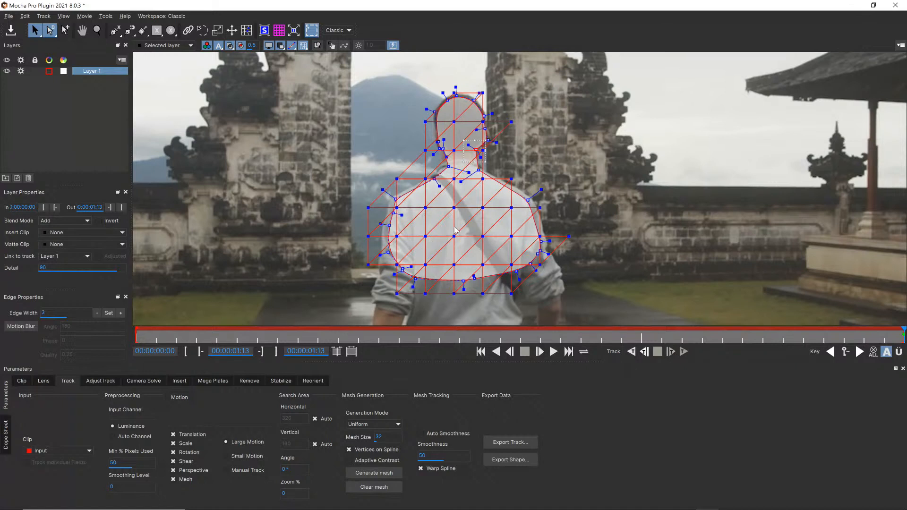
Change the layer's matte colour to dark red, #aa0000
{"action": "left_click", "coordinate": [64, 71]}
{"action": "left_click", "coordinate": [355, 177]}
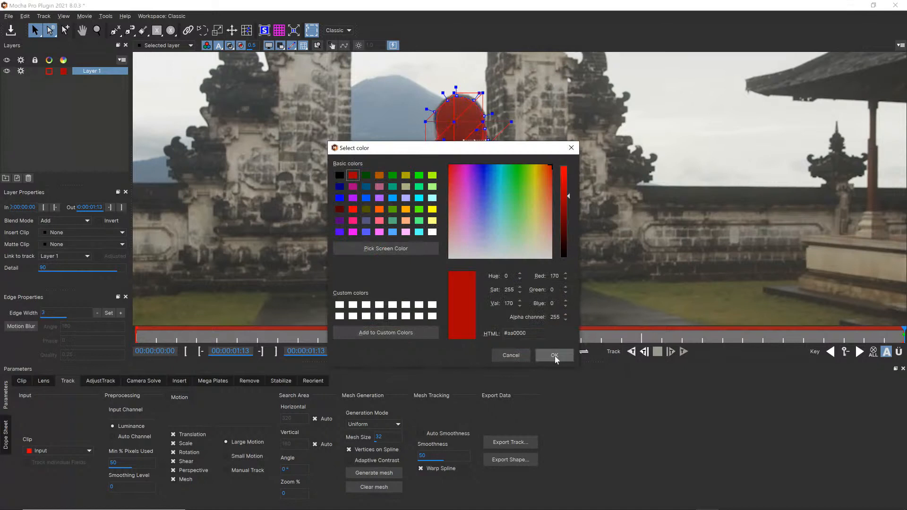
{"action": "left_click", "coordinate": [555, 355]}
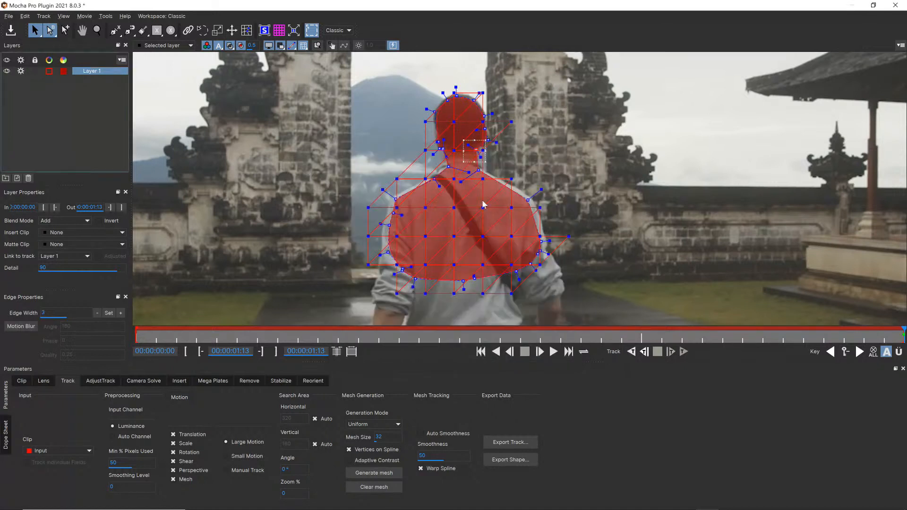
Track the man's layer backward from the last frame to the first frame
{"action": "left_click", "coordinate": [265, 31]}
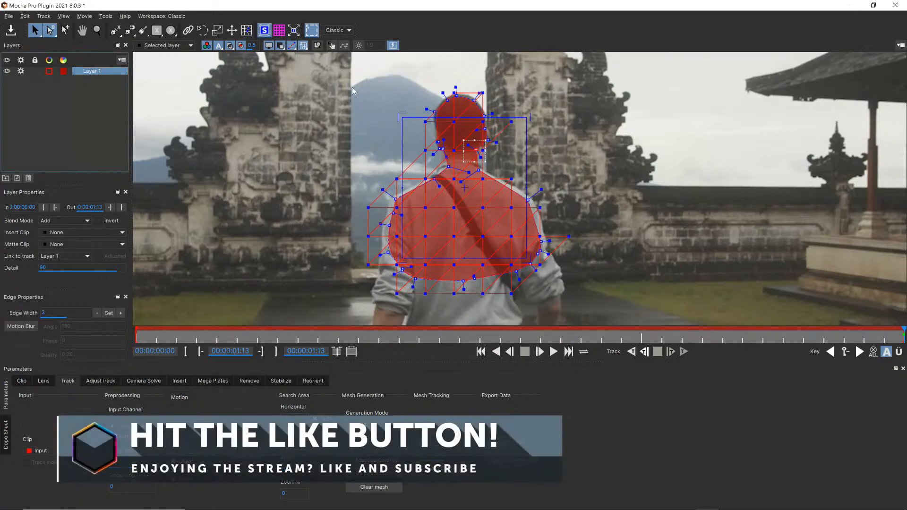
{"action": "left_click", "coordinate": [265, 30]}
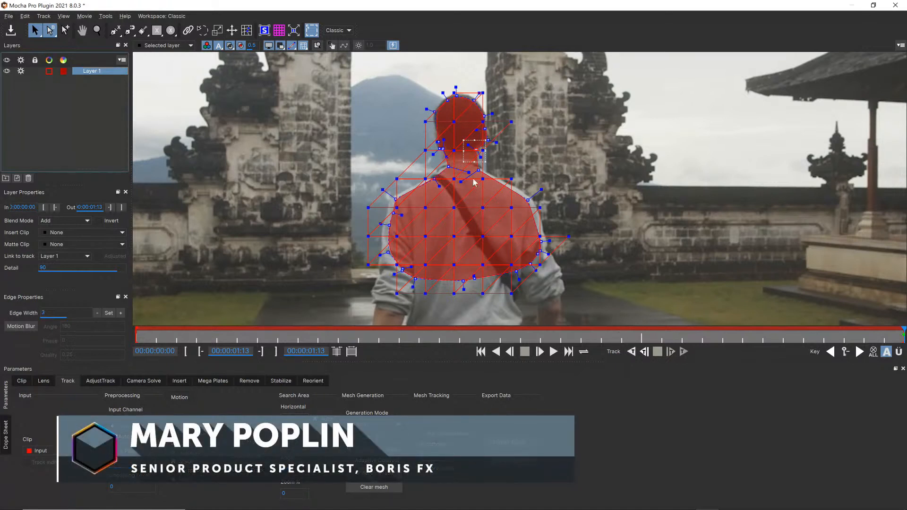
{"action": "left_click", "coordinate": [633, 353]}
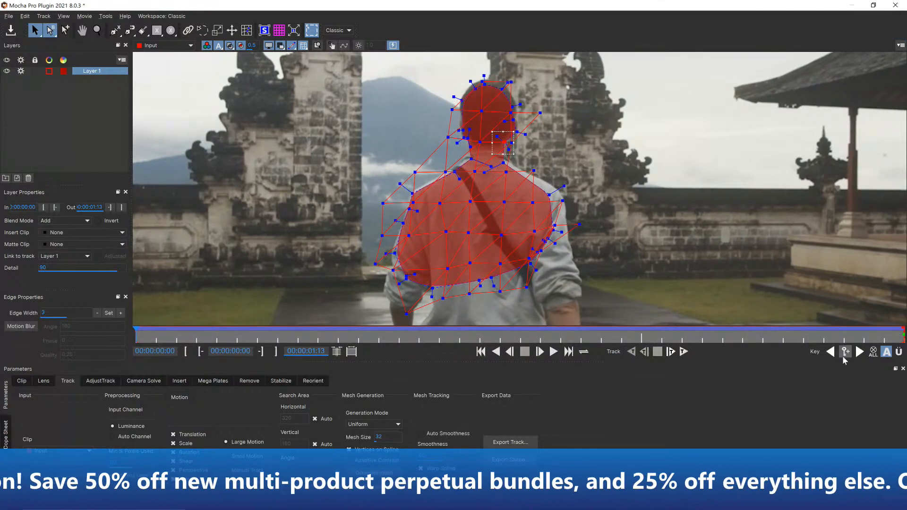
Return to the keyframe at 00:00:01:13, hide the tracking mesh and activate quick stabilise mode
{"action": "left_click", "coordinate": [859, 352]}
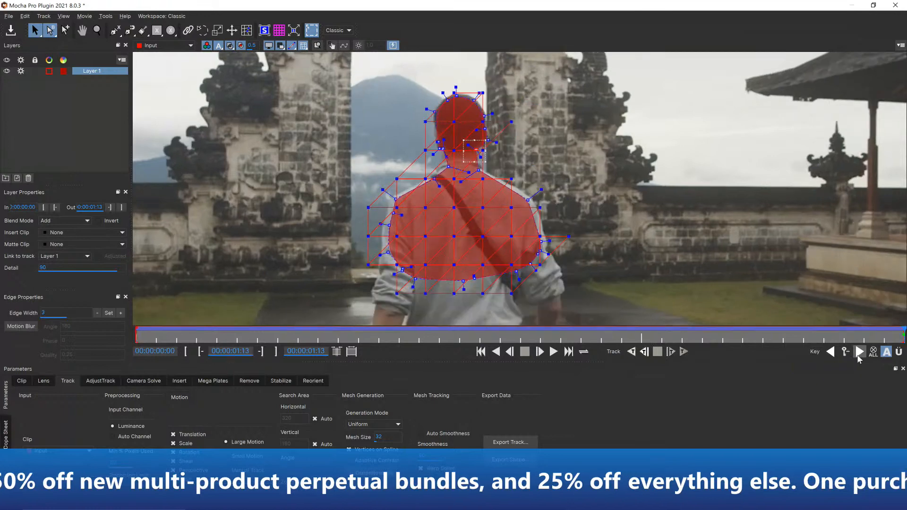
{"action": "left_click", "coordinate": [303, 46]}
{"action": "left_click", "coordinate": [268, 33]}
{"action": "left_click", "coordinate": [267, 34]}
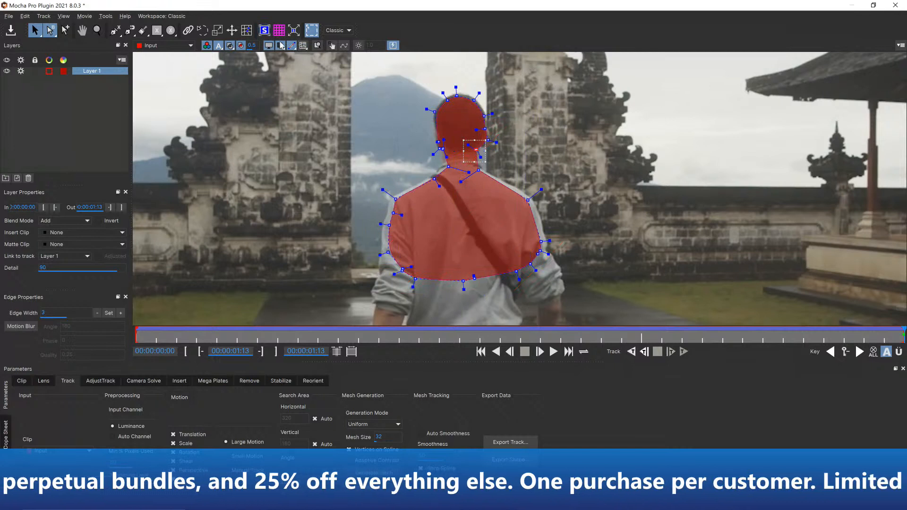
{"action": "left_click", "coordinate": [333, 46]}
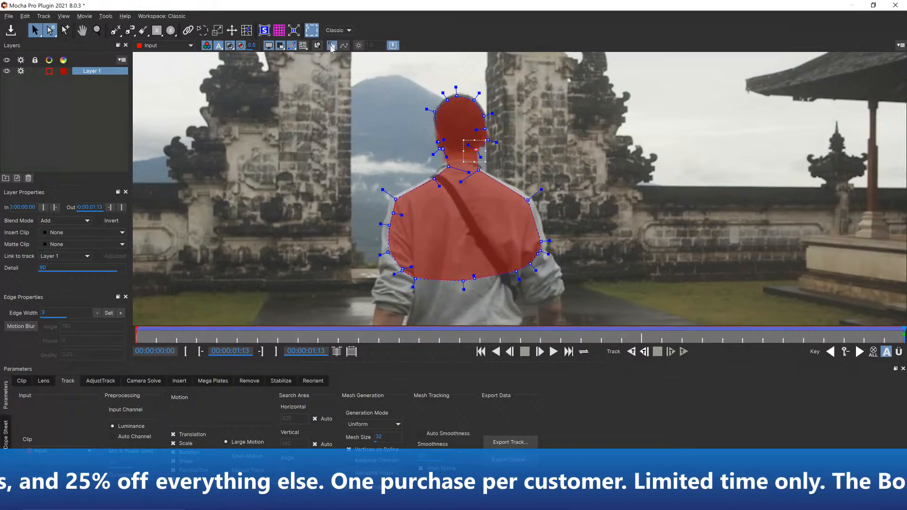
Fit the spline points and tangents to the outline of the man's head and ears on the last frame
{"action": "mouse_move", "coordinate": [902, 333]}
{"action": "left_mouse_down"}
{"action": "mouse_move", "coordinate": [771, 321]}
{"action": "mouse_move", "coordinate": [905, 326]}
{"action": "left_mouse_up"}
{"action": "left_click_drag", "start_coordinate": [429, 80], "coordinate": [487, 113]}
{"action": "left_click_drag", "start_coordinate": [474, 151], "coordinate": [489, 145]}
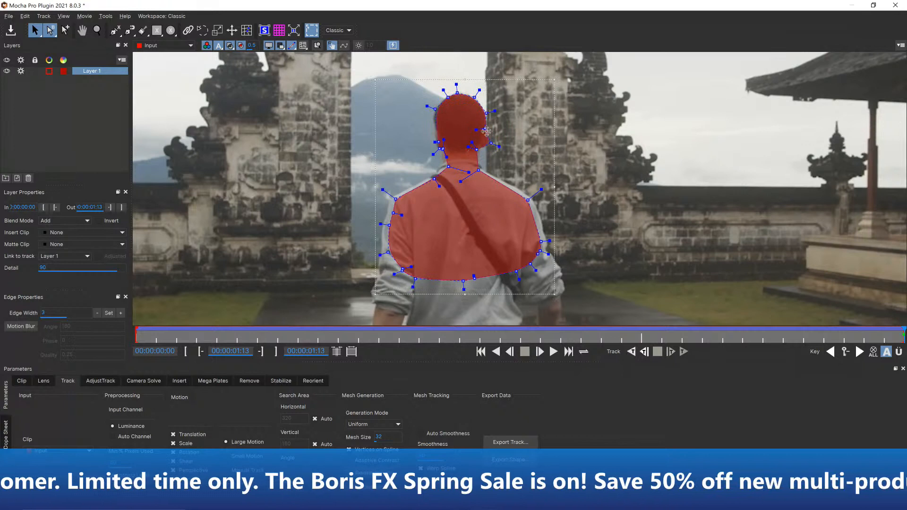
{"action": "left_click", "coordinate": [65, 30]}
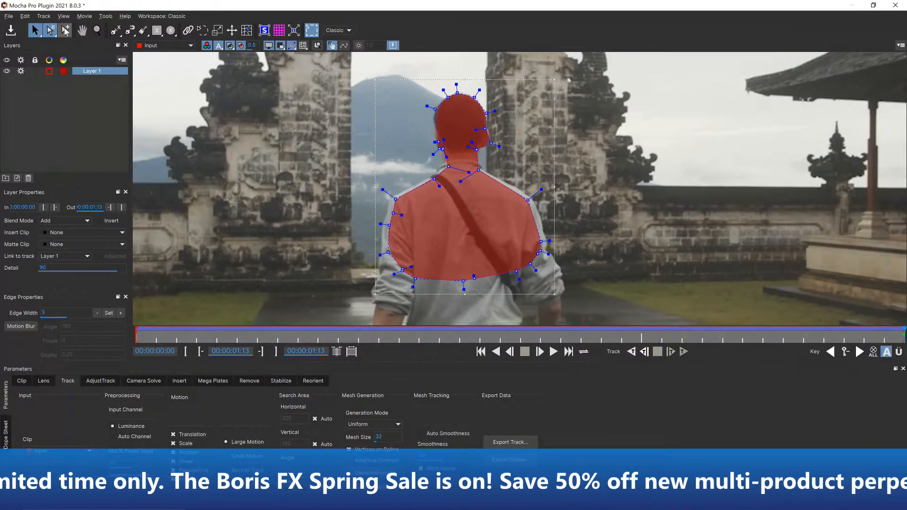
{"action": "left_click_drag", "start_coordinate": [488, 134], "coordinate": [505, 123]}
{"action": "left_click_drag", "start_coordinate": [435, 109], "coordinate": [429, 111]}
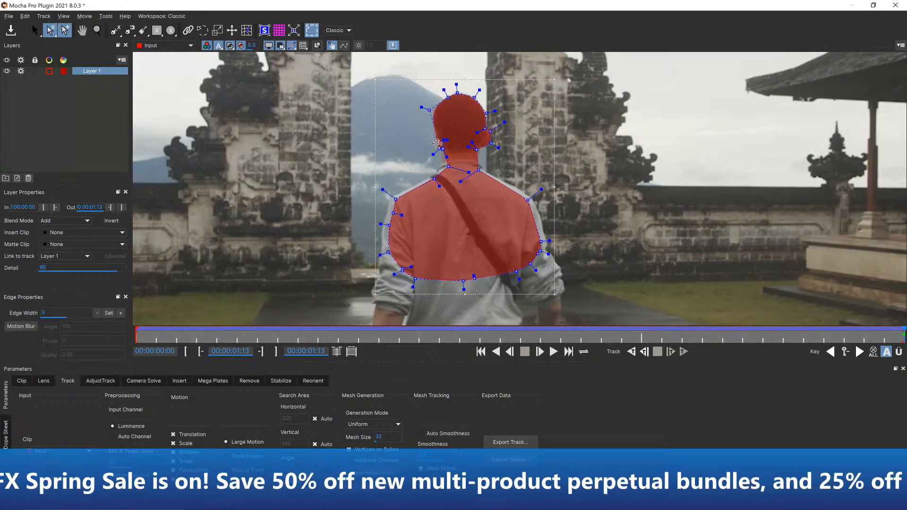
{"action": "mouse_move", "coordinate": [439, 141]}
{"action": "left_mouse_down"}
{"action": "mouse_move", "coordinate": [436, 135]}
{"action": "mouse_move", "coordinate": [436, 147]}
{"action": "left_mouse_up"}
Move the spline points outward to the edges of the man's neck, shoulders and upper arms on the last frame
{"action": "left_click_drag", "start_coordinate": [529, 199], "coordinate": [533, 197]}
{"action": "left_click_drag", "start_coordinate": [475, 169], "coordinate": [386, 200]}
{"action": "left_click_drag", "start_coordinate": [320, 211], "coordinate": [396, 269]}
{"action": "left_click_drag", "start_coordinate": [512, 213], "coordinate": [564, 282]}
{"action": "left_click_drag", "start_coordinate": [538, 253], "coordinate": [546, 255]}
{"action": "left_click", "coordinate": [541, 218]}
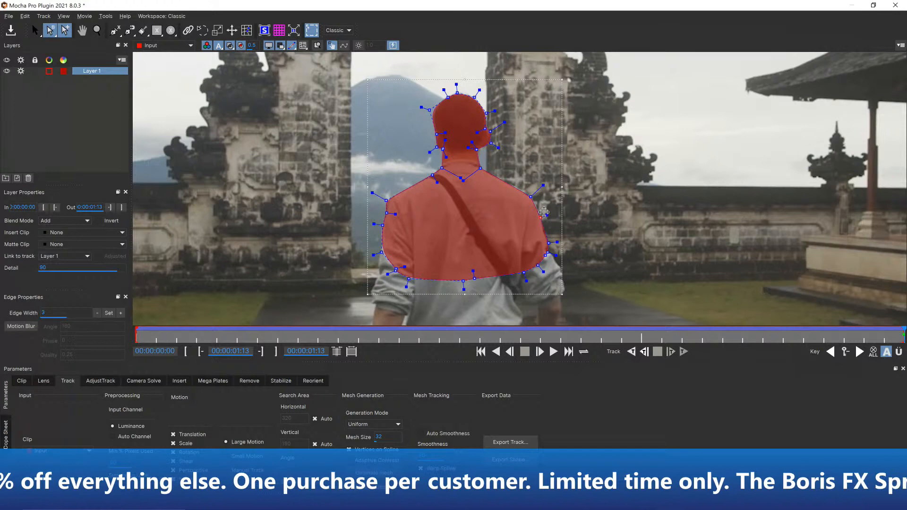
{"action": "left_click_drag", "start_coordinate": [541, 218], "coordinate": [532, 234]}
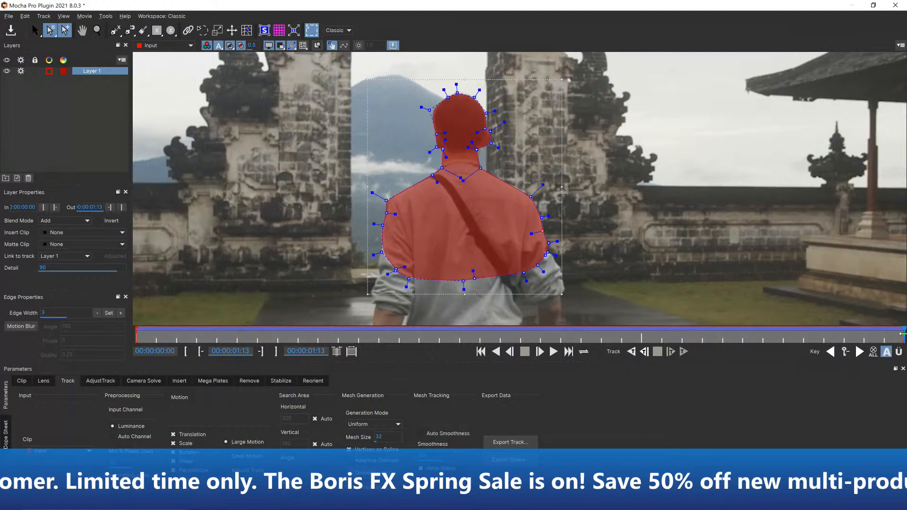
Go to the first frame and fit the spline points to the outer edges of both shoulders
{"action": "left_click_drag", "start_coordinate": [903, 335], "coordinate": [102, 333]}
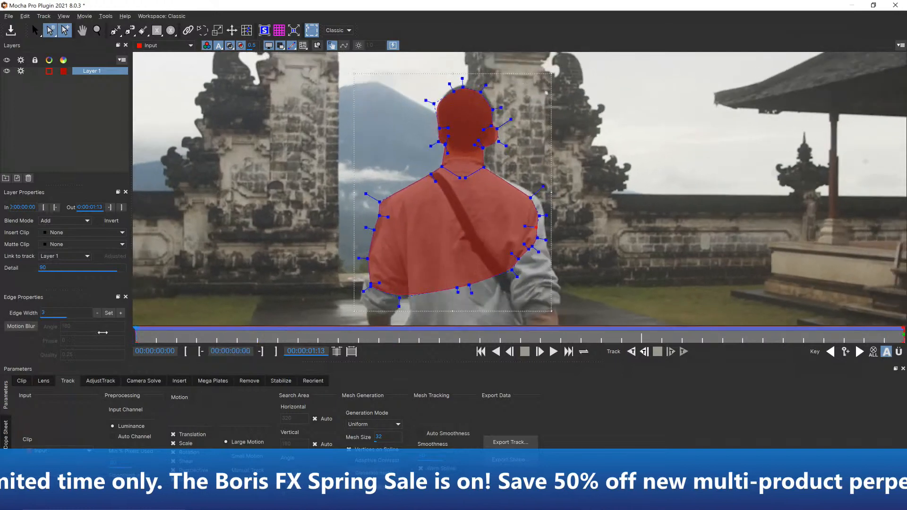
{"action": "left_click_drag", "start_coordinate": [516, 174], "coordinate": [580, 266]}
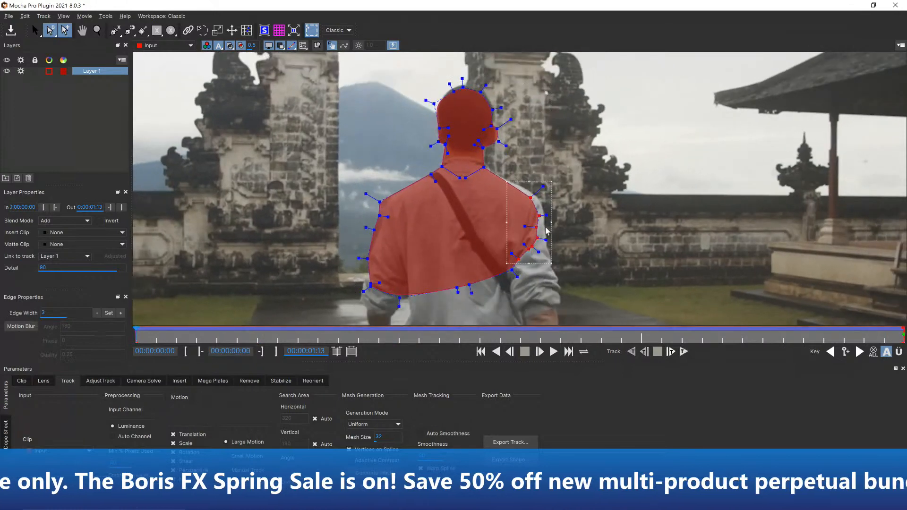
{"action": "left_click_drag", "start_coordinate": [541, 218], "coordinate": [548, 217]}
{"action": "left_click_drag", "start_coordinate": [323, 182], "coordinate": [386, 216]}
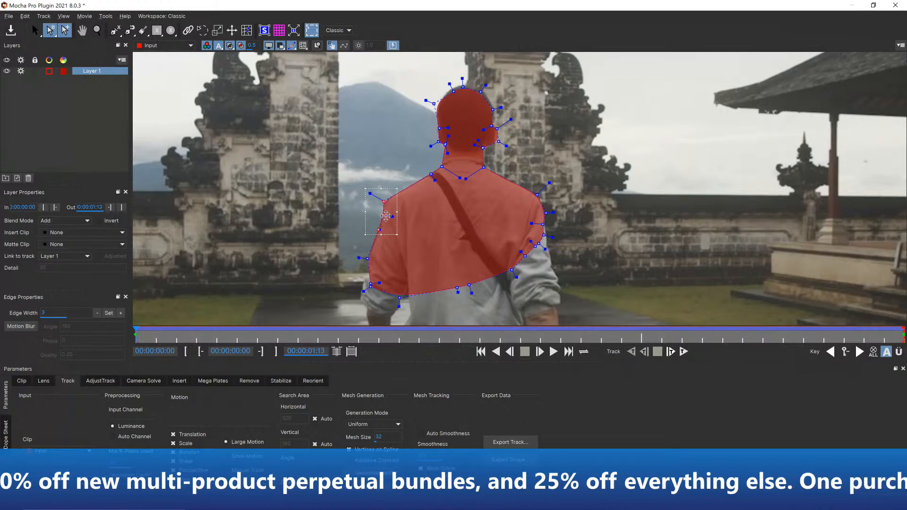
Duplicate the layer and refine the copy's spline along the man's right arm on the first frame and at 00:00:01:05
{"action": "key", "text": "ctrl+c"}
{"action": "key", "text": "ctrl+v"}
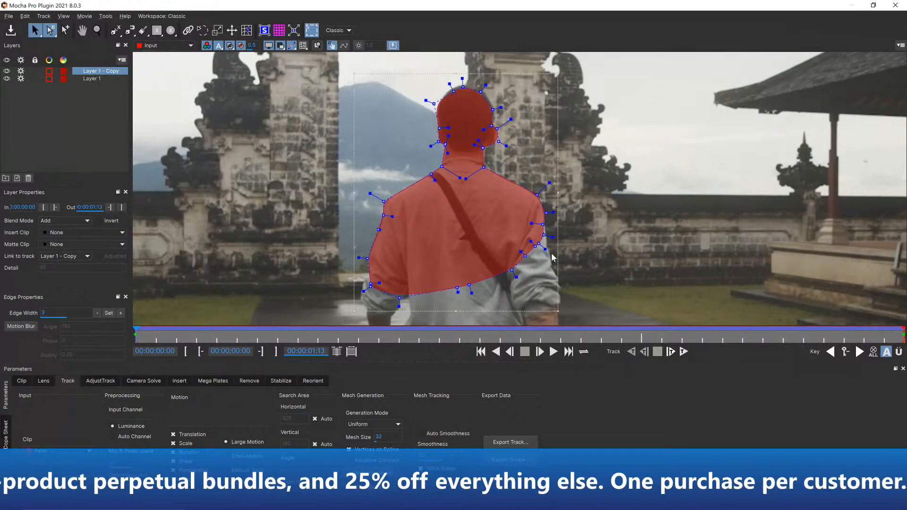
{"action": "left_click_drag", "start_coordinate": [544, 235], "coordinate": [547, 252]}
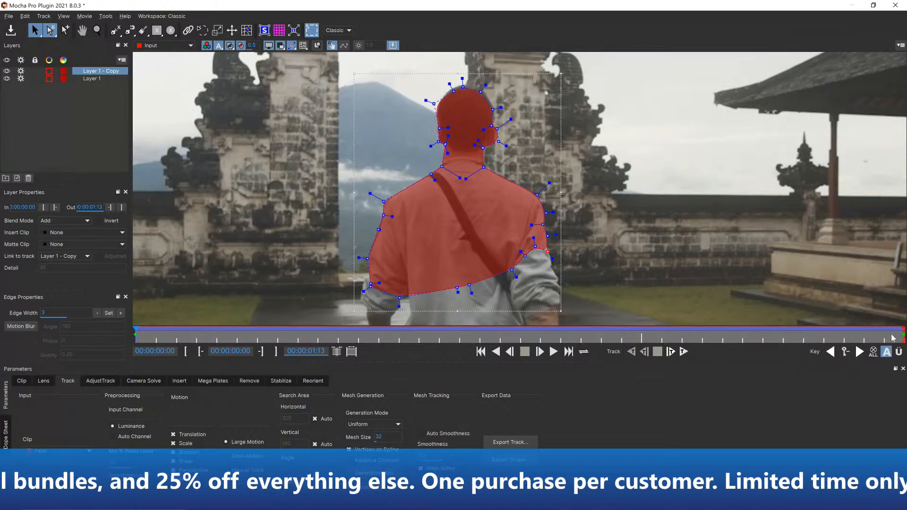
{"action": "left_click_drag", "start_coordinate": [135, 335], "coordinate": [749, 334]}
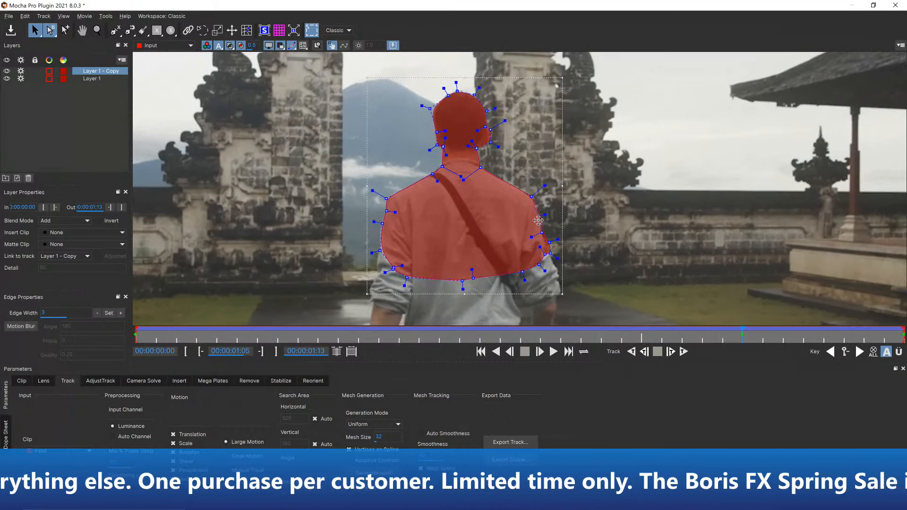
{"action": "left_click", "coordinate": [550, 243]}
{"action": "key", "text": "Delete"}
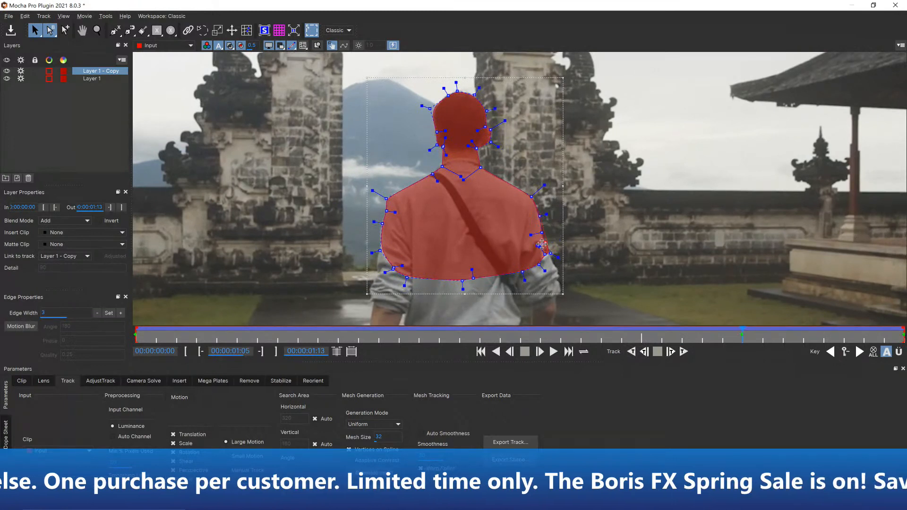
Delete the original Layer 1, keeping only its copy
{"action": "left_click_drag", "start_coordinate": [746, 336], "coordinate": [58, 308]}
{"action": "left_click", "coordinate": [98, 79]}
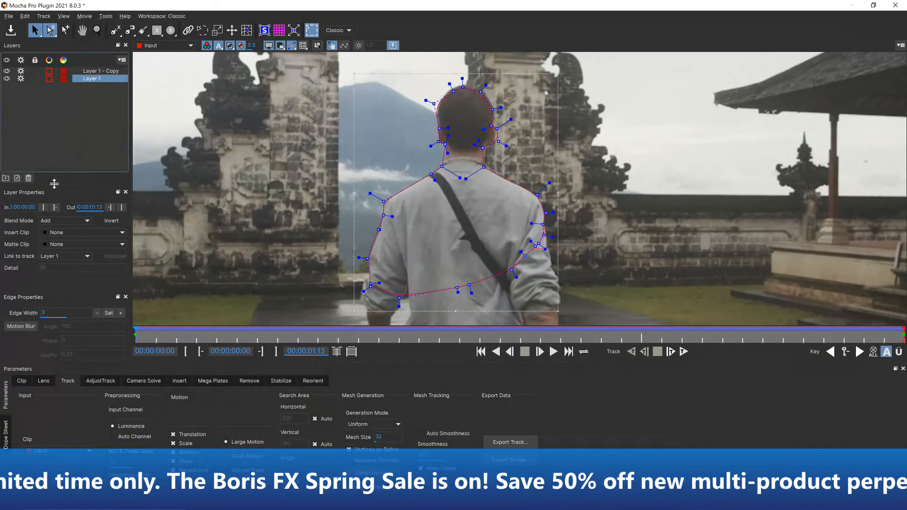
{"action": "left_click", "coordinate": [28, 178]}
Raise the spline over the top of the man's head on the first frame, then save the project and close Mocha Pro
{"action": "left_click", "coordinate": [500, 169]}
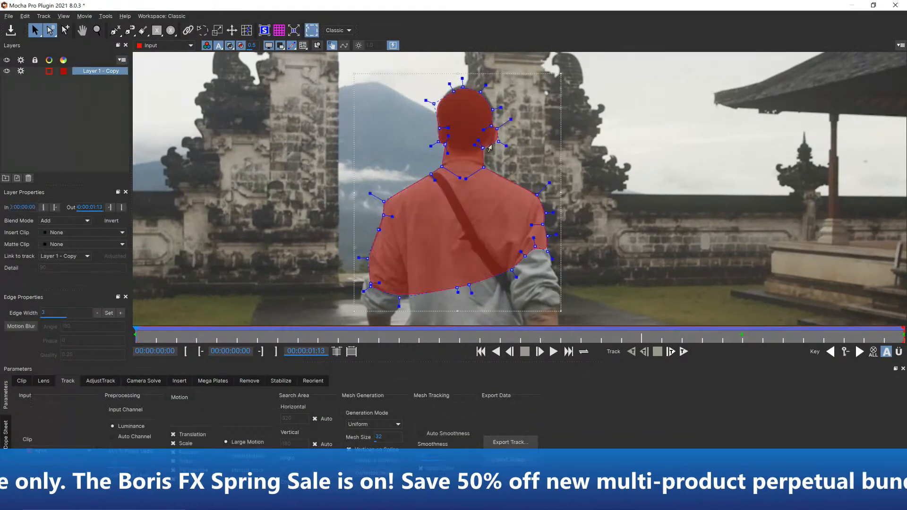
{"action": "left_click_drag", "start_coordinate": [171, 337], "coordinate": [109, 307]}
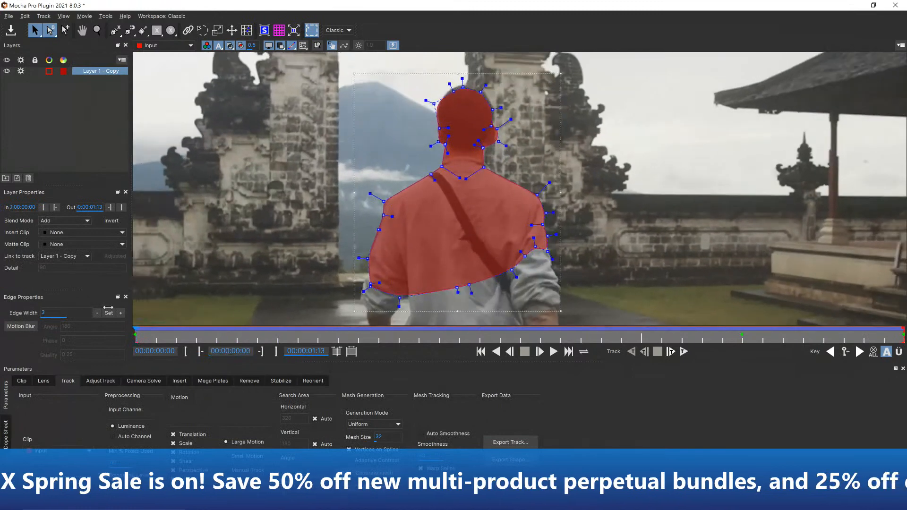
{"action": "left_click_drag", "start_coordinate": [439, 67], "coordinate": [495, 105]}
{"action": "left_click", "coordinate": [10, 32]}
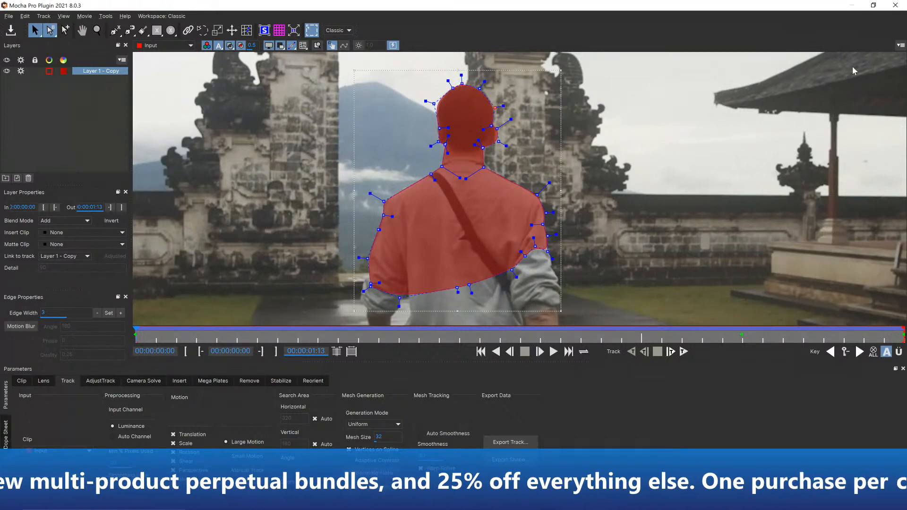
{"action": "left_click", "coordinate": [896, 5]}
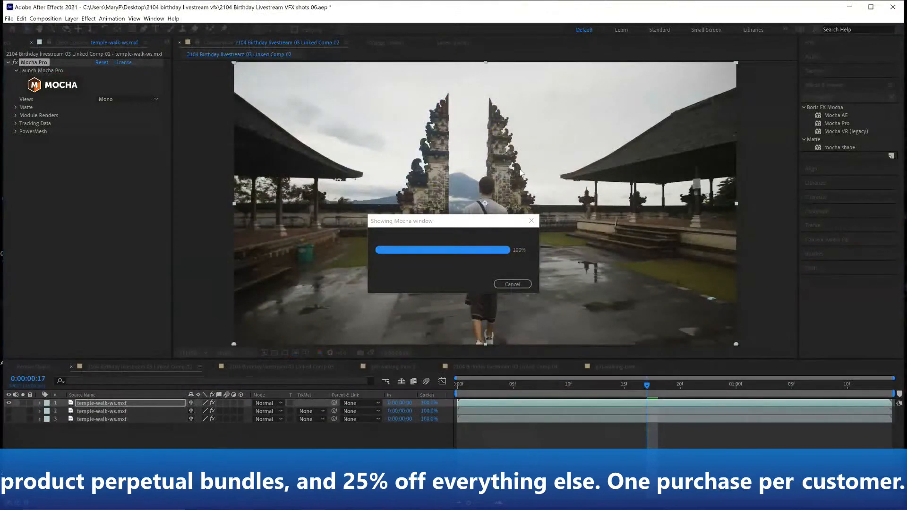
Apply the Mocha matte to the temple-walk layer with a feather of 5.0 and preview the composition from the start
{"action": "left_click", "coordinate": [16, 107]}
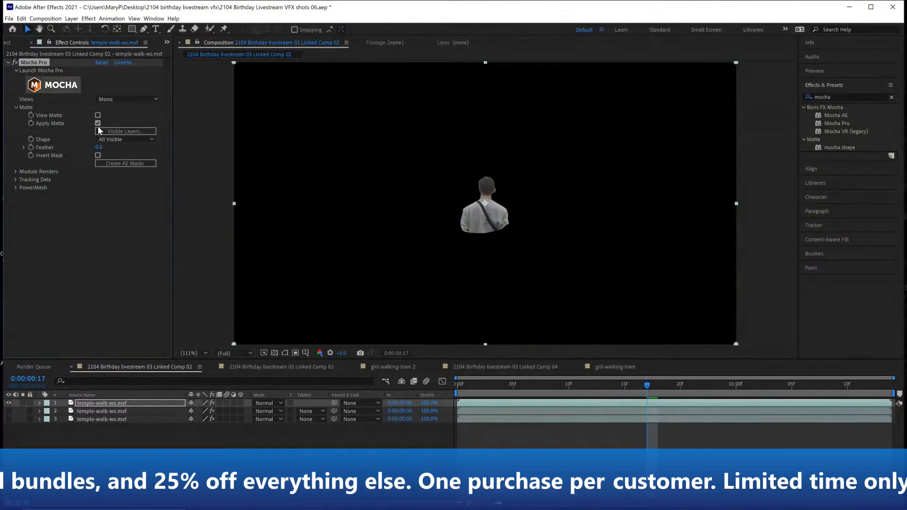
{"action": "type", "text": "5"}
{"action": "left_click", "coordinate": [98, 201]}
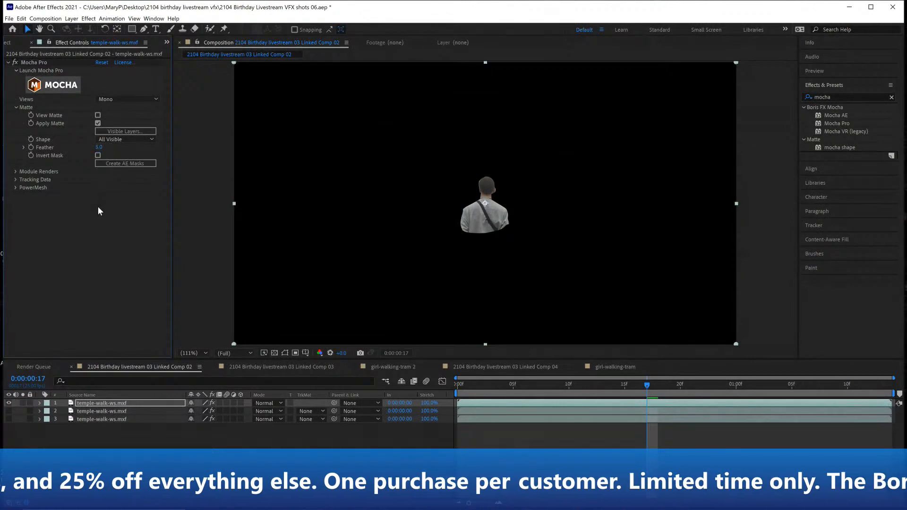
{"action": "key", "text": "Home"}
{"action": "key", "text": "space"}
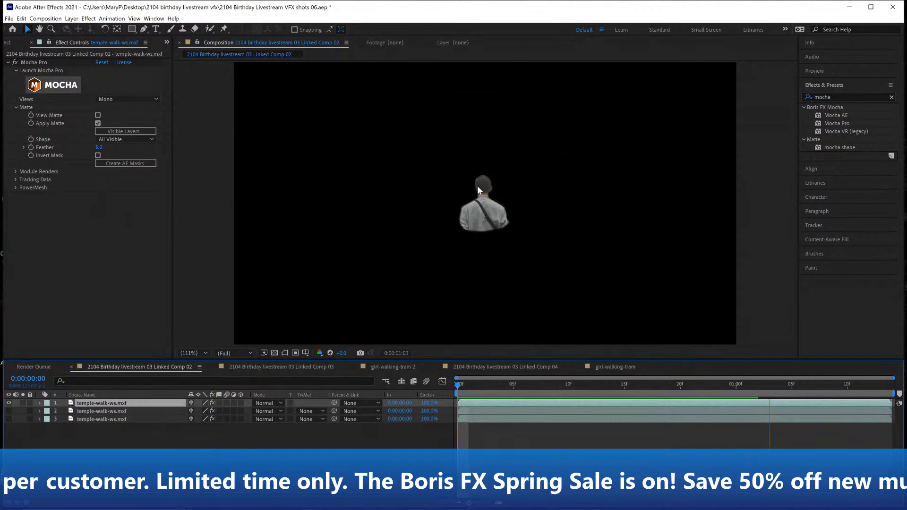
Relaunch Mocha Pro from the effect, dismiss its welcome window and select the man's spline at a close view of his head
{"action": "left_click", "coordinate": [71, 87]}
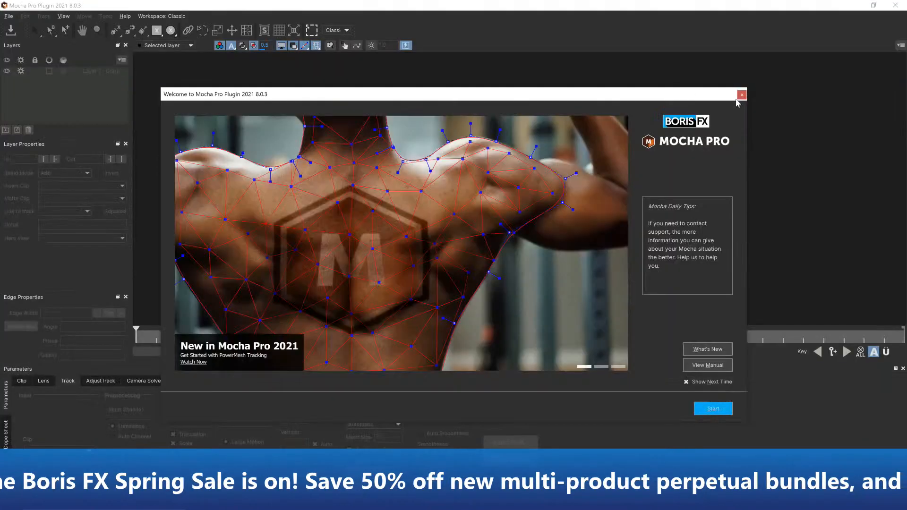
{"action": "left_click", "coordinate": [742, 95]}
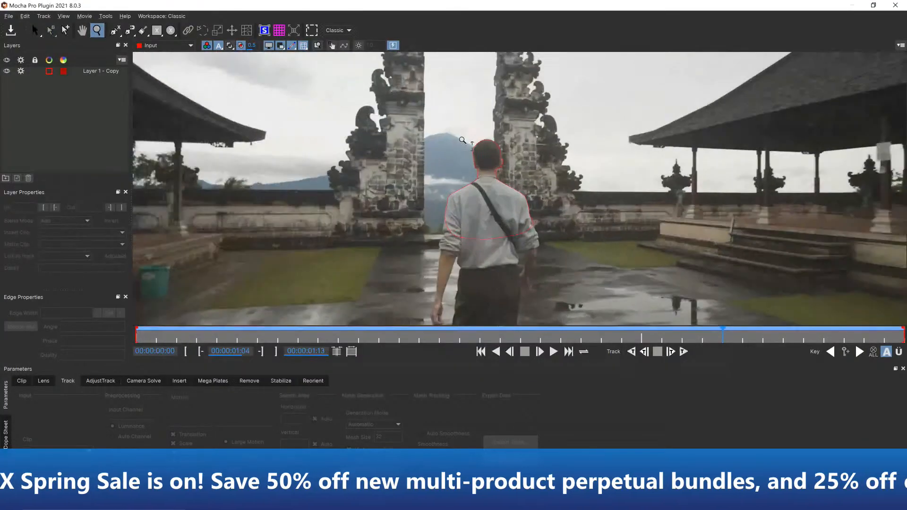
{"action": "mouse_move", "coordinate": [471, 182]}
{"action": "left_mouse_down"}
{"action": "mouse_move", "coordinate": [471, 95]}
{"action": "mouse_move", "coordinate": [463, 206]}
{"action": "mouse_move", "coordinate": [469, 167]}
{"action": "left_mouse_up"}
{"action": "left_click", "coordinate": [35, 31]}
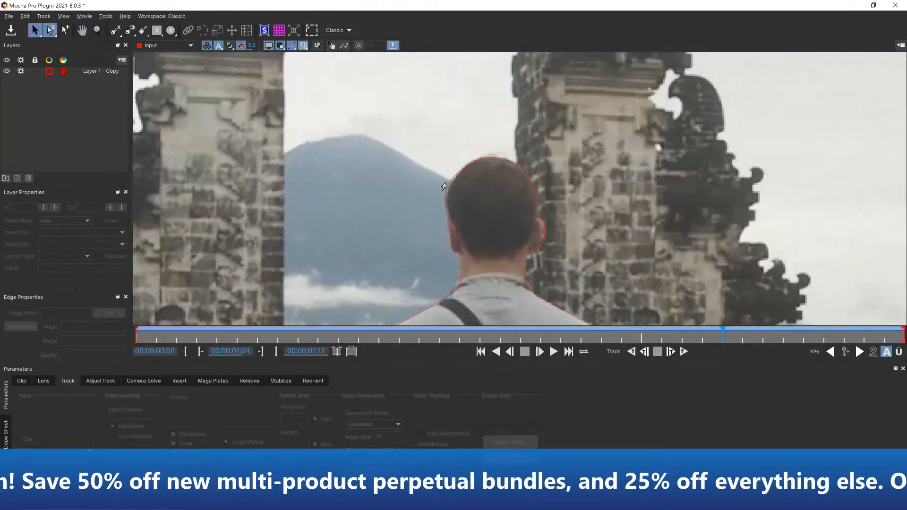
{"action": "left_click", "coordinate": [455, 199]}
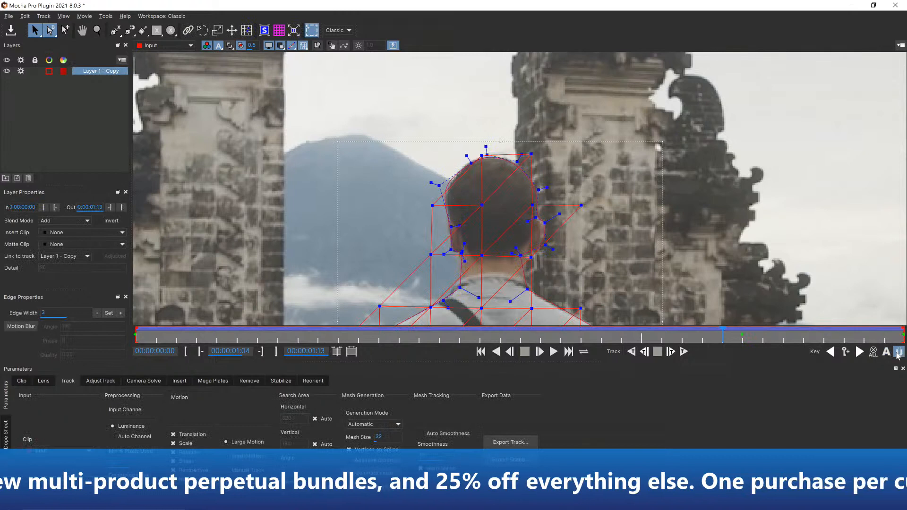
Tighten the man's spline against the left side of his head at 0:00:01:04, then save the project and close Mocha Pro
{"action": "left_click_drag", "start_coordinate": [440, 186], "coordinate": [449, 185]}
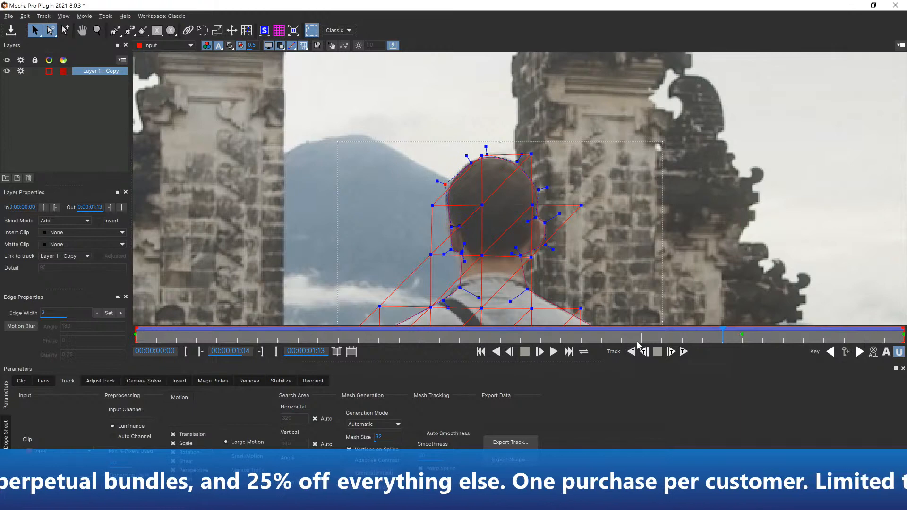
{"action": "left_click_drag", "start_coordinate": [723, 334], "coordinate": [3, 253]}
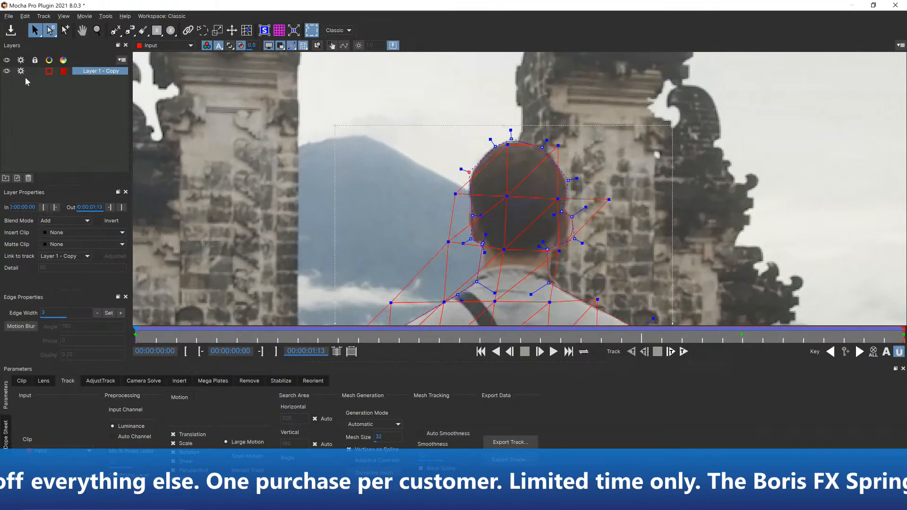
{"action": "left_click", "coordinate": [895, 5]}
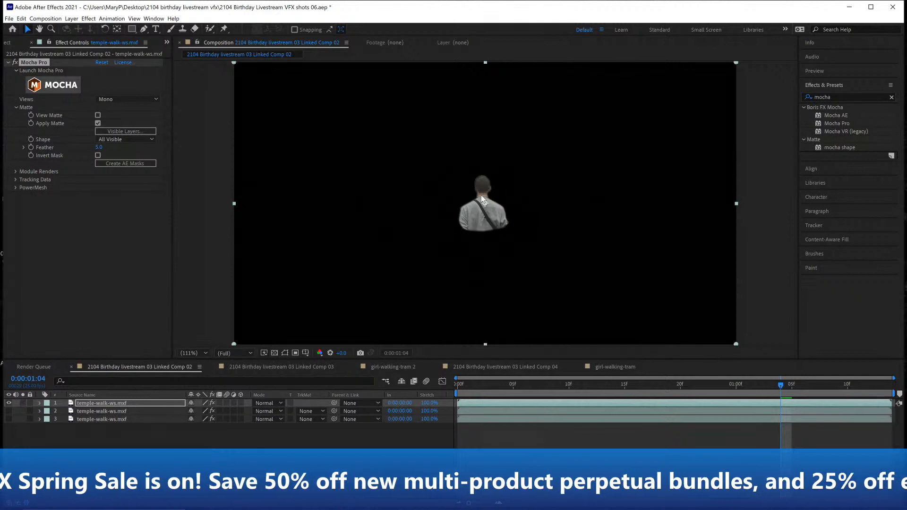
Disable the Mocha Pro effect on the visible temple-walk layer, then duplicate the layer and delete the effect from the copy
{"action": "left_click", "coordinate": [15, 63]}
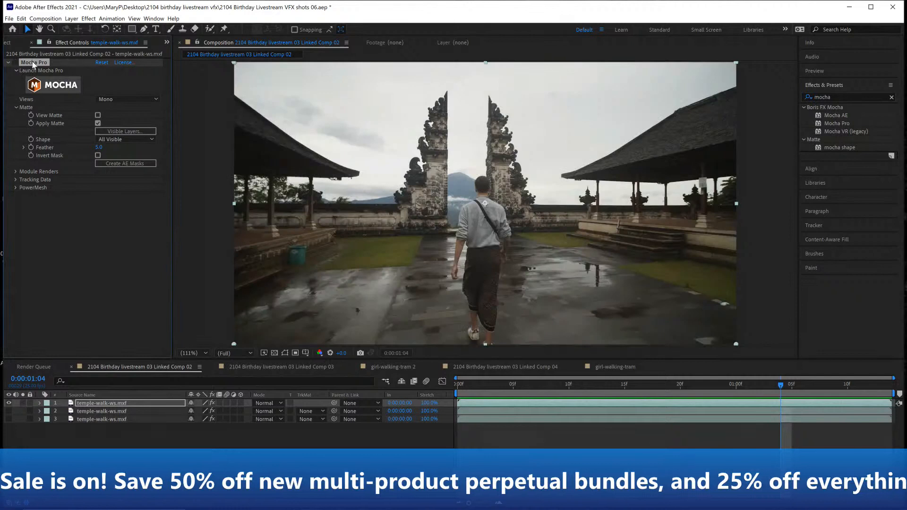
{"action": "left_click", "coordinate": [8, 62]}
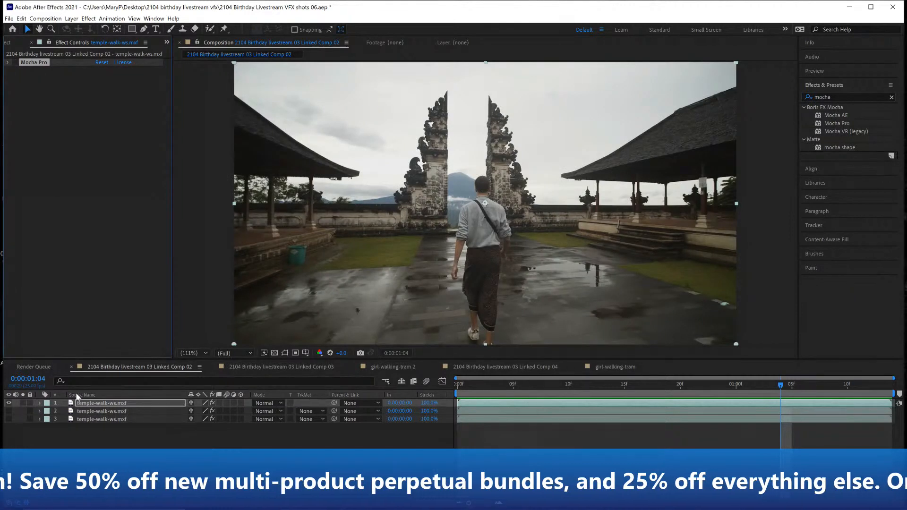
{"action": "left_click", "coordinate": [101, 403]}
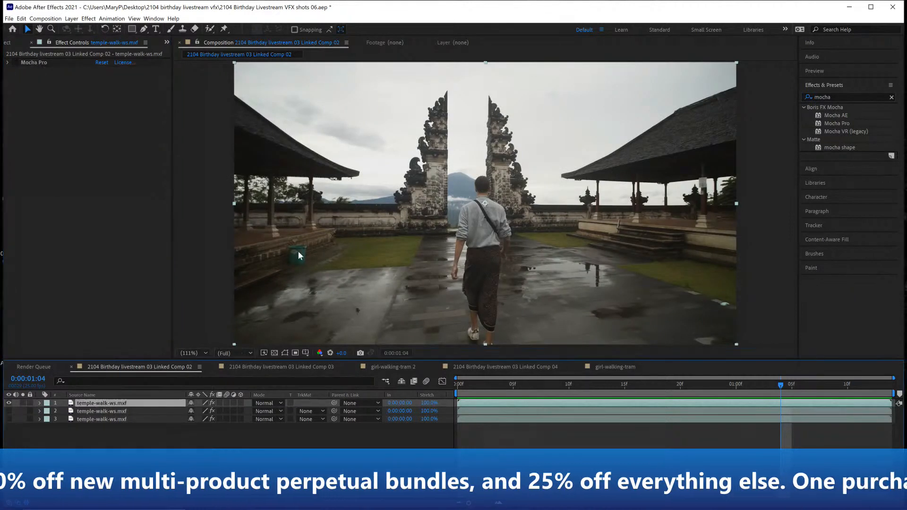
{"action": "key", "text": "ctrl+d"}
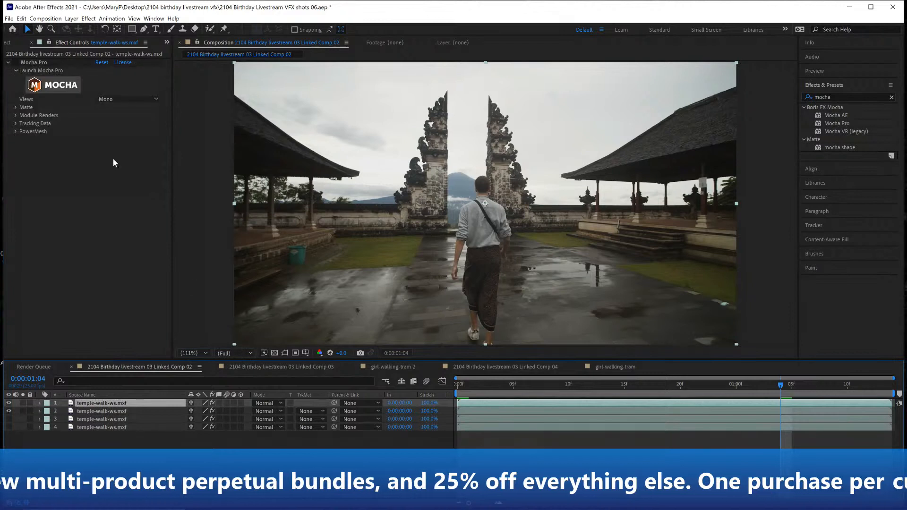
{"action": "left_click", "coordinate": [42, 63]}
{"action": "key", "text": "Delete"}
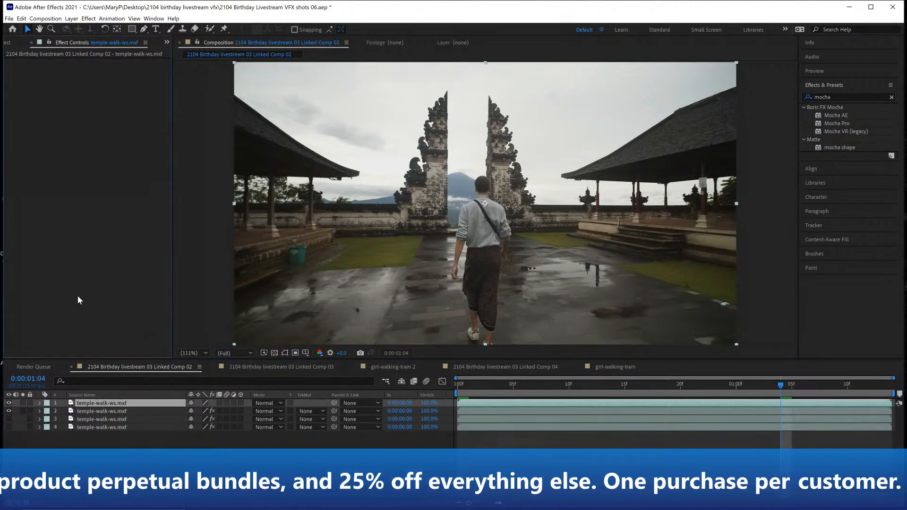
Apply a fresh Mocha Pro effect to the top temple-walk layer and launch it, dismissing the welcome window
{"action": "left_click_drag", "start_coordinate": [827, 122], "coordinate": [111, 403]}
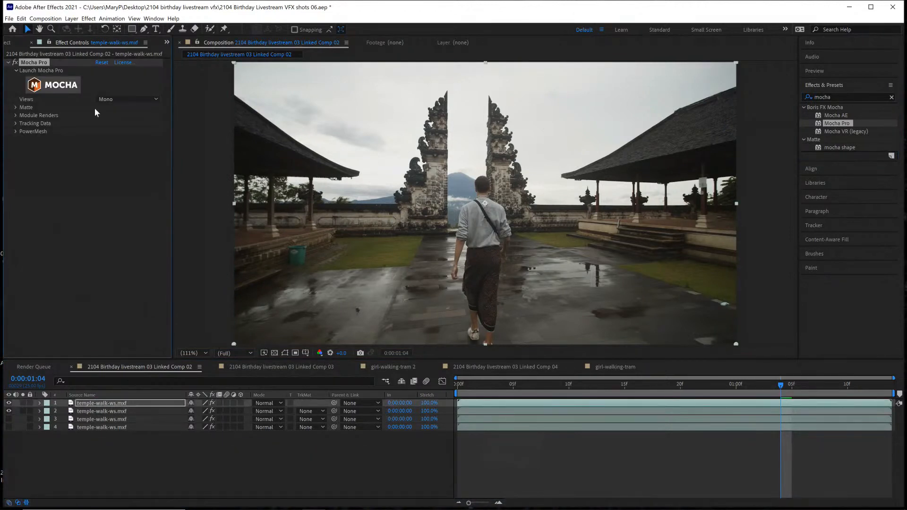
{"action": "left_click", "coordinate": [50, 84]}
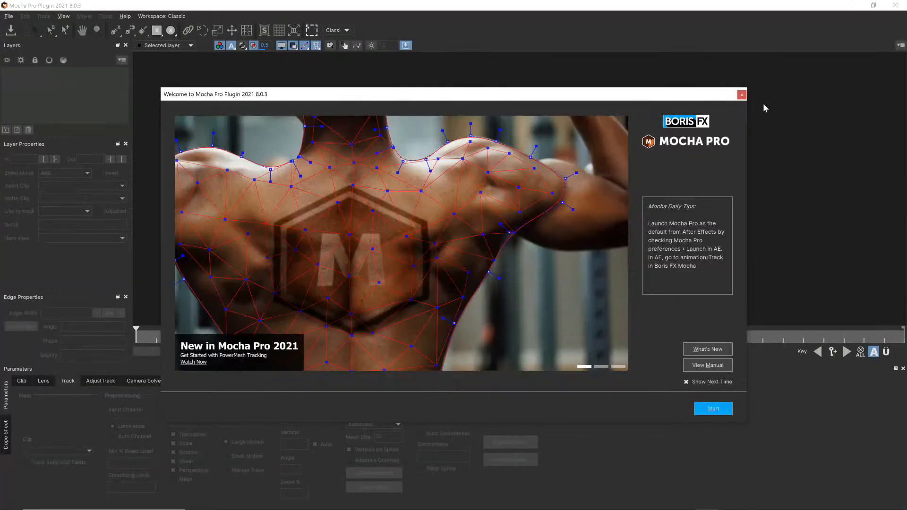
{"action": "left_click", "coordinate": [742, 95]}
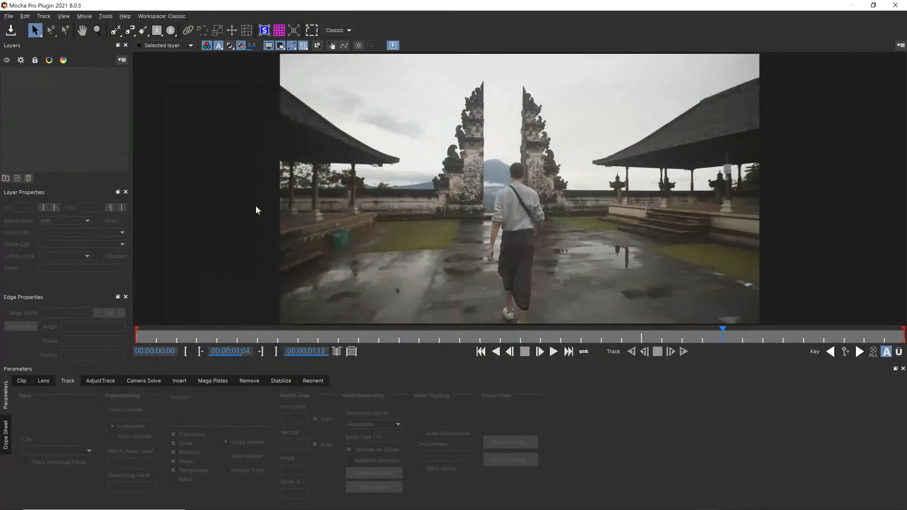
Draw a closed X-spline around the green trash can on the last frame, 0:00:01:13
{"action": "left_click", "coordinate": [94, 32]}
{"action": "left_click_drag", "start_coordinate": [298, 218], "coordinate": [354, 114]}
{"action": "left_click_drag", "start_coordinate": [370, 211], "coordinate": [430, 100]}
{"action": "left_click_drag", "start_coordinate": [461, 153], "coordinate": [447, 206]}
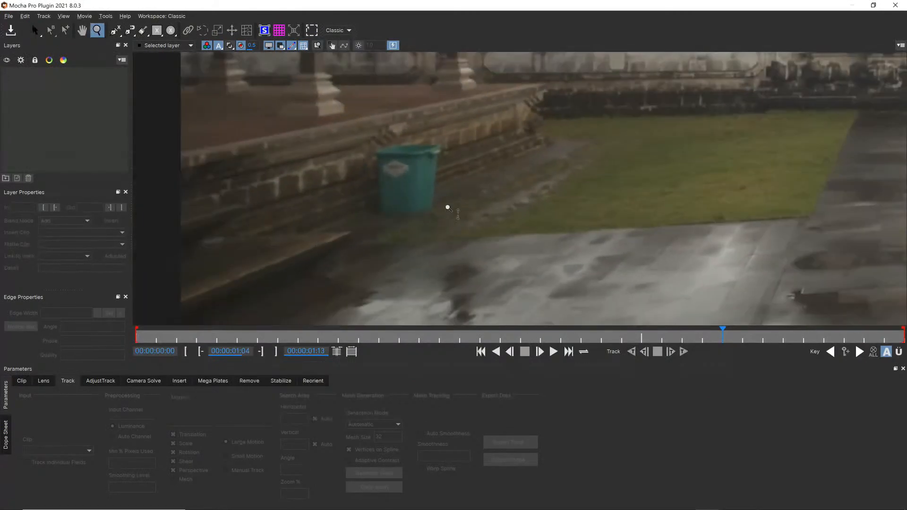
{"action": "left_click_drag", "start_coordinate": [467, 165], "coordinate": [477, 145]}
{"action": "left_click_drag", "start_coordinate": [724, 333], "coordinate": [903, 310]}
{"action": "left_click", "coordinate": [115, 30]}
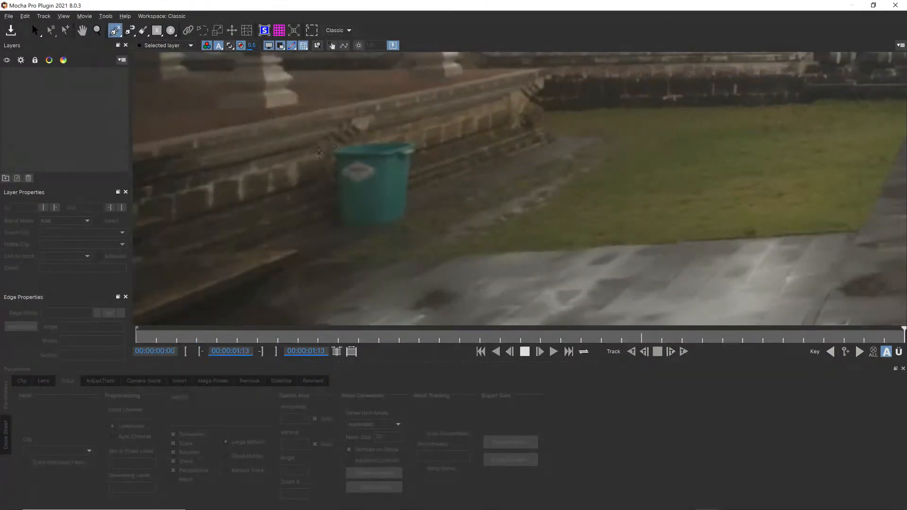
{"action": "left_click", "coordinate": [321, 153]}
{"action": "left_click", "coordinate": [360, 138]}
{"action": "left_click", "coordinate": [422, 137]}
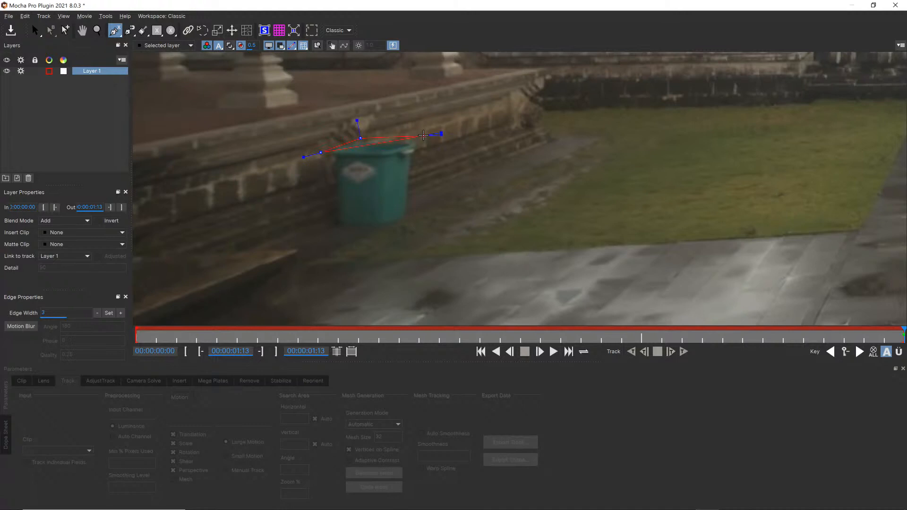
{"action": "left_click", "coordinate": [328, 236]}
{"action": "right_click", "coordinate": [328, 215]}
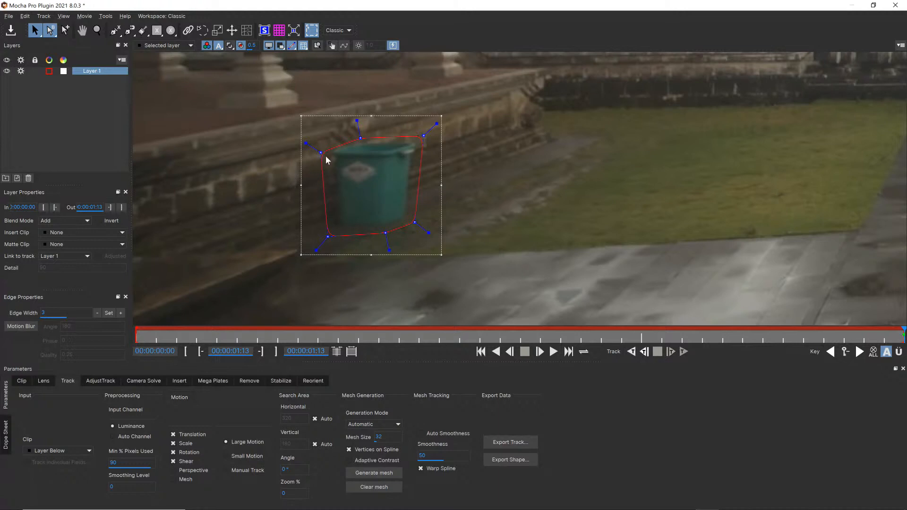
Adjust the individual spline points so the outline fits evenly around the trash can
{"action": "left_click_drag", "start_coordinate": [321, 153], "coordinate": [322, 148]}
{"action": "left_click_drag", "start_coordinate": [329, 234], "coordinate": [328, 234]}
{"action": "left_click_drag", "start_coordinate": [383, 233], "coordinate": [419, 221]}
{"action": "left_click_drag", "start_coordinate": [359, 140], "coordinate": [362, 136]}
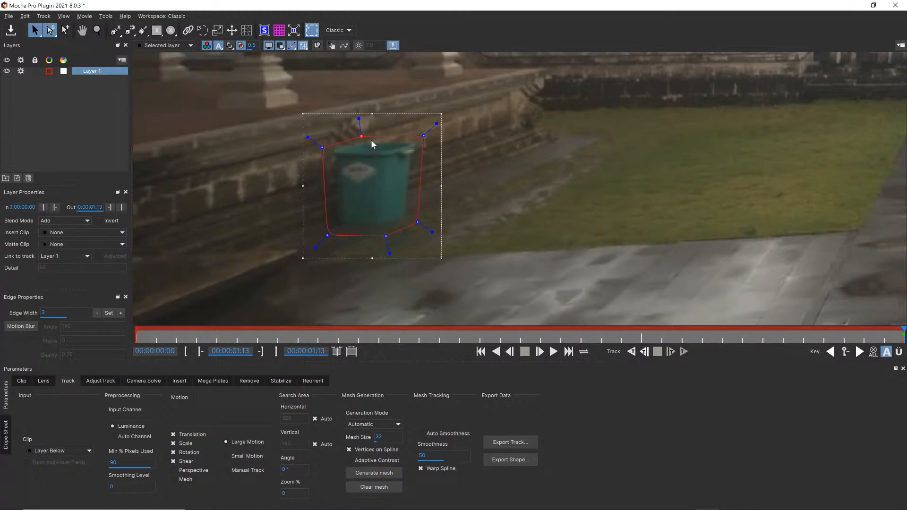
Select the whole trash can spline and resize it with its transform box, leaving a loose margin around the can
{"action": "left_click_drag", "start_coordinate": [267, 104], "coordinate": [502, 278]}
{"action": "left_click_drag", "start_coordinate": [438, 119], "coordinate": [431, 119]}
{"action": "left_click_drag", "start_coordinate": [302, 258], "coordinate": [319, 249]}
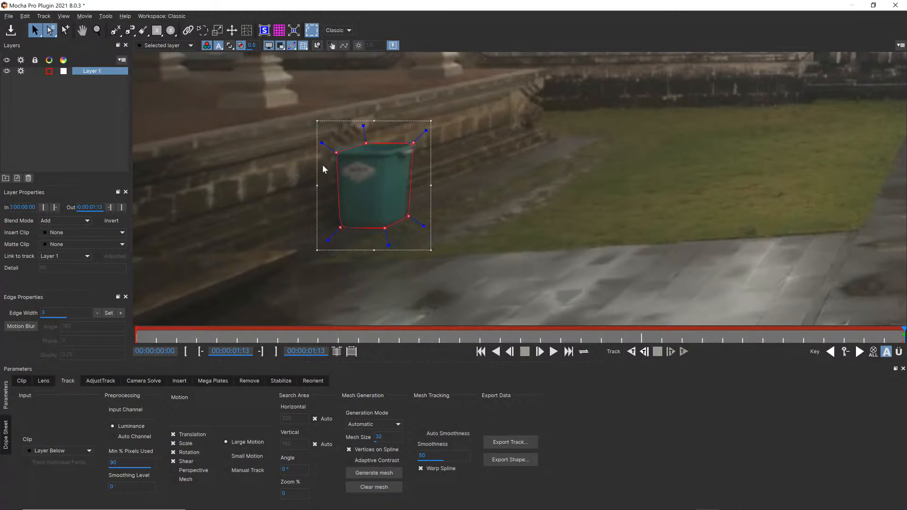
{"action": "left_click_drag", "start_coordinate": [319, 125], "coordinate": [297, 108]}
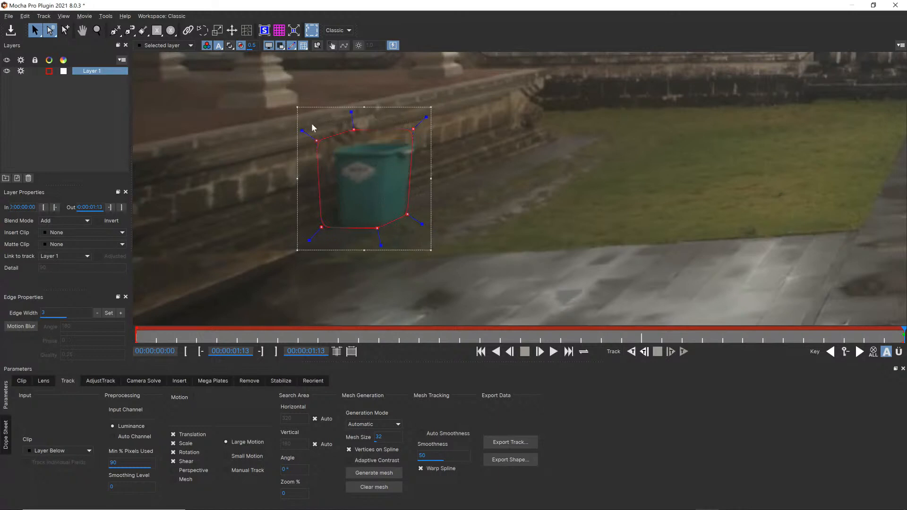
{"action": "left_click_drag", "start_coordinate": [430, 250], "coordinate": [444, 264]}
{"action": "left_click_drag", "start_coordinate": [266, 90], "coordinate": [518, 293]}
{"action": "left_click_drag", "start_coordinate": [422, 225], "coordinate": [422, 225]}
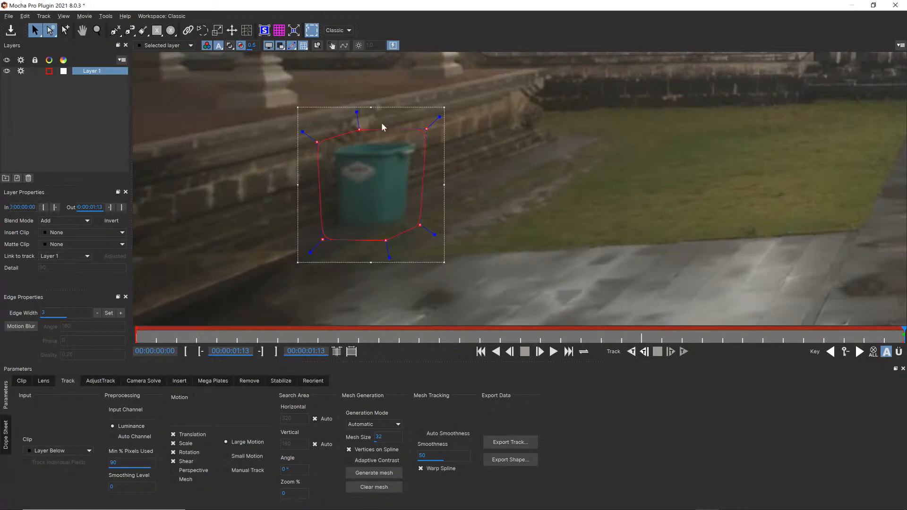
Rename the layer trashcan remove and track it backward to the first frame, checking its matte overlay during the track
{"action": "double_click", "coordinate": [98, 71]}
{"action": "type", "text": "trashcan remove"}
{"action": "left_click", "coordinate": [173, 461]}
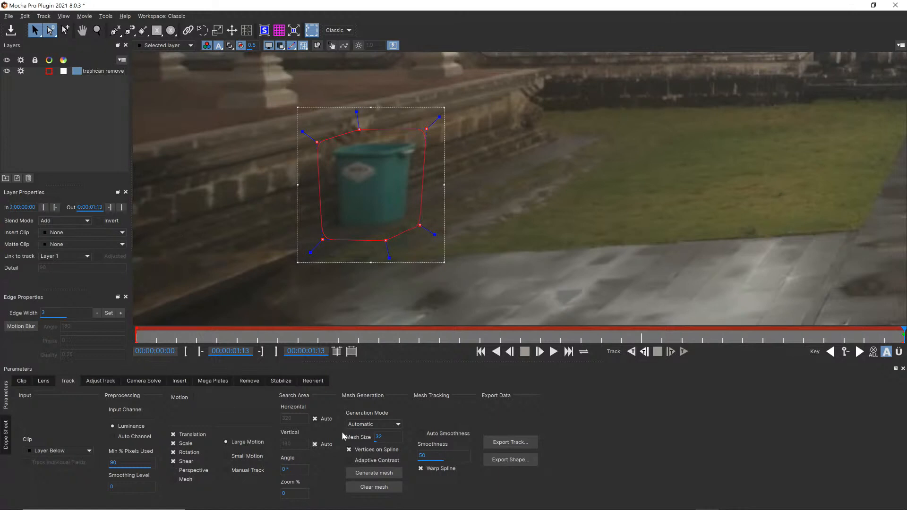
{"action": "left_click", "coordinate": [632, 354]}
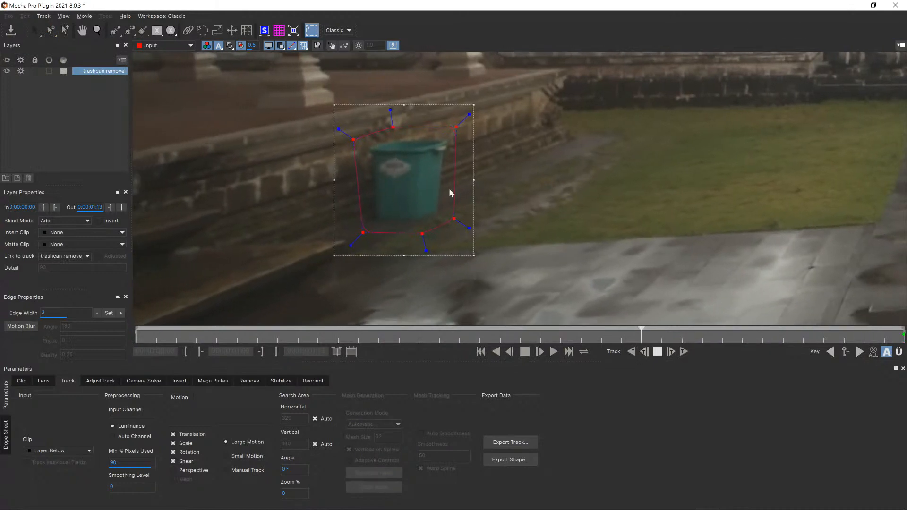
{"action": "left_click", "coordinate": [230, 46]}
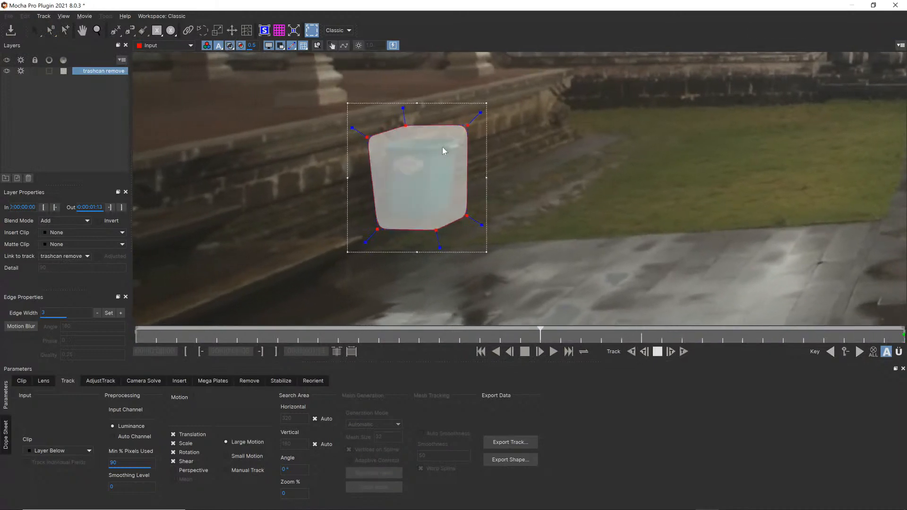
{"action": "left_click", "coordinate": [230, 45]}
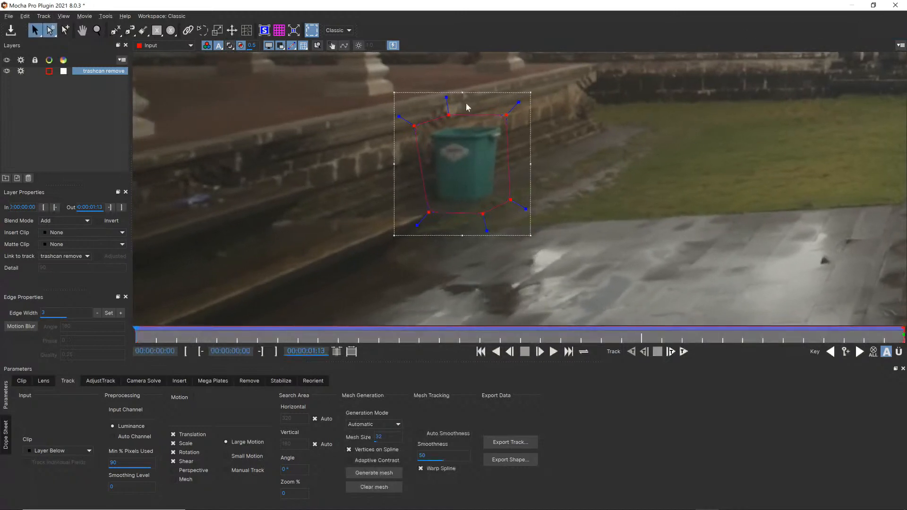
Turn off processing for the trashcan remove layer and draw a new X-spline along the low wall behind the trash can on the first frame
{"action": "left_click", "coordinate": [85, 108]}
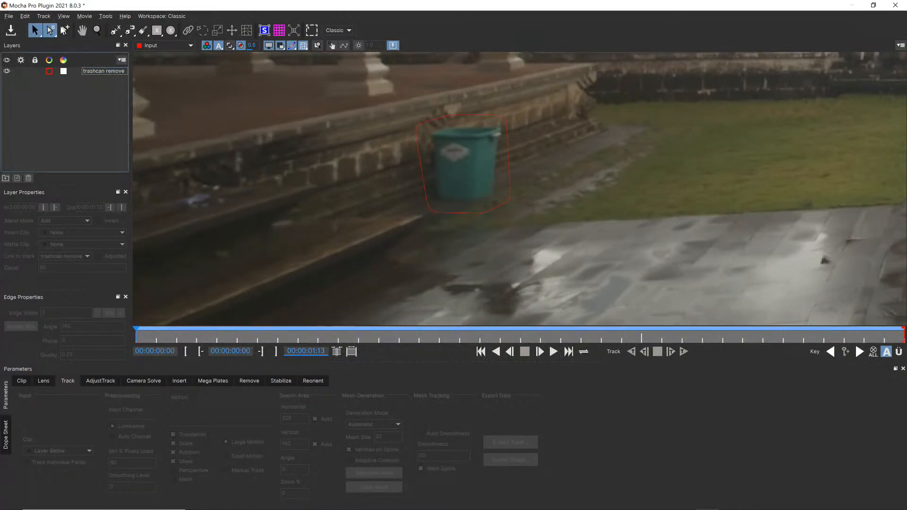
{"action": "left_click_drag", "start_coordinate": [356, 130], "coordinate": [355, 198]}
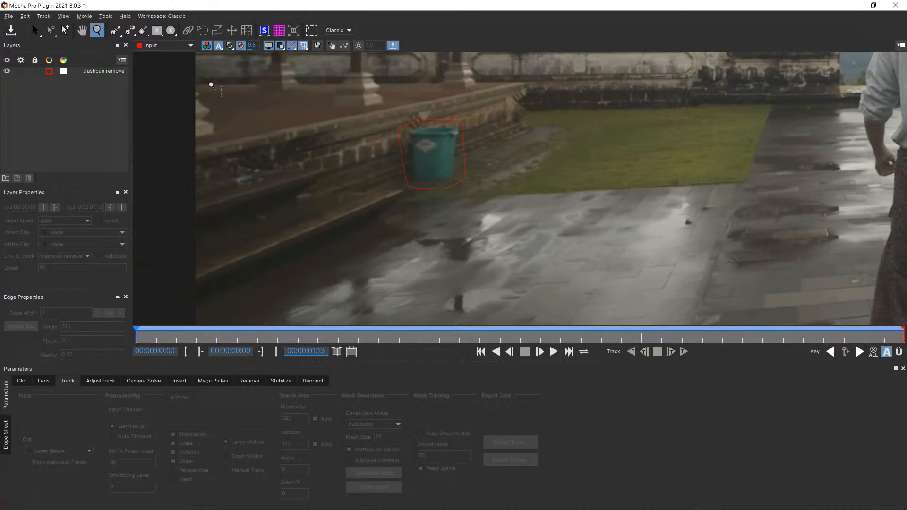
{"action": "left_click", "coordinate": [115, 31]}
{"action": "left_click", "coordinate": [207, 146]}
{"action": "left_click", "coordinate": [206, 182]}
{"action": "left_click", "coordinate": [325, 158]}
{"action": "left_click", "coordinate": [371, 185]}
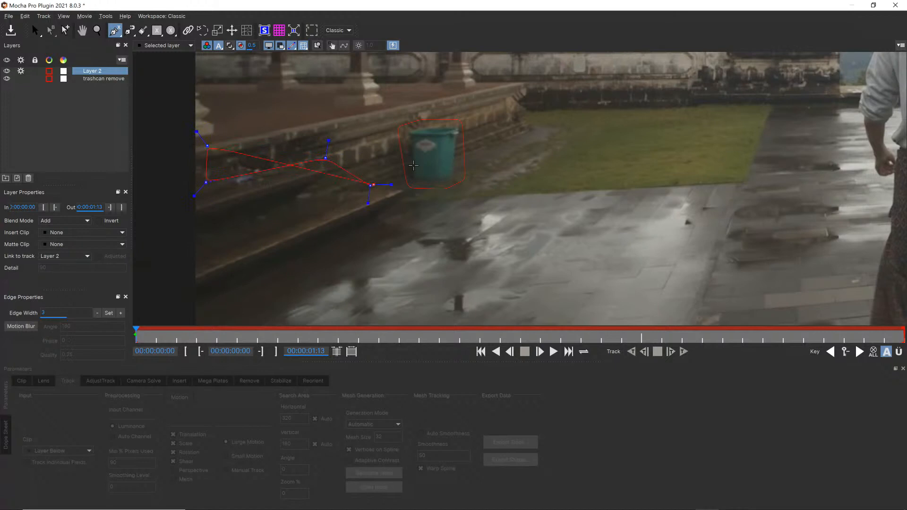
{"action": "left_click", "coordinate": [521, 129]}
{"action": "left_click", "coordinate": [519, 80]}
{"action": "right_click", "coordinate": [496, 86]}
{"action": "left_click_drag", "start_coordinate": [204, 143], "coordinate": [203, 141]}
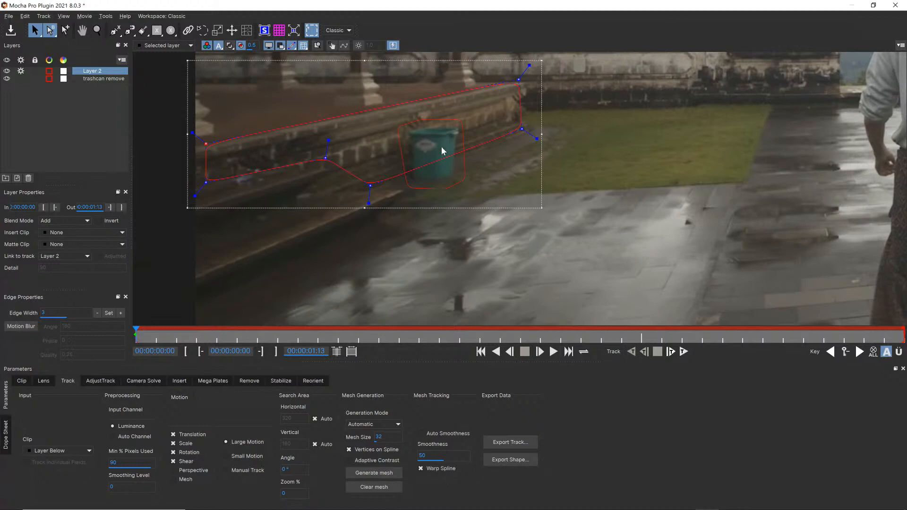
Enable Perspective motion for the wall layer, move it below trashcan remove and rename it BG
{"action": "left_click", "coordinate": [179, 471]}
{"action": "left_click_drag", "start_coordinate": [96, 71], "coordinate": [97, 95]}
{"action": "double_click", "coordinate": [100, 79]}
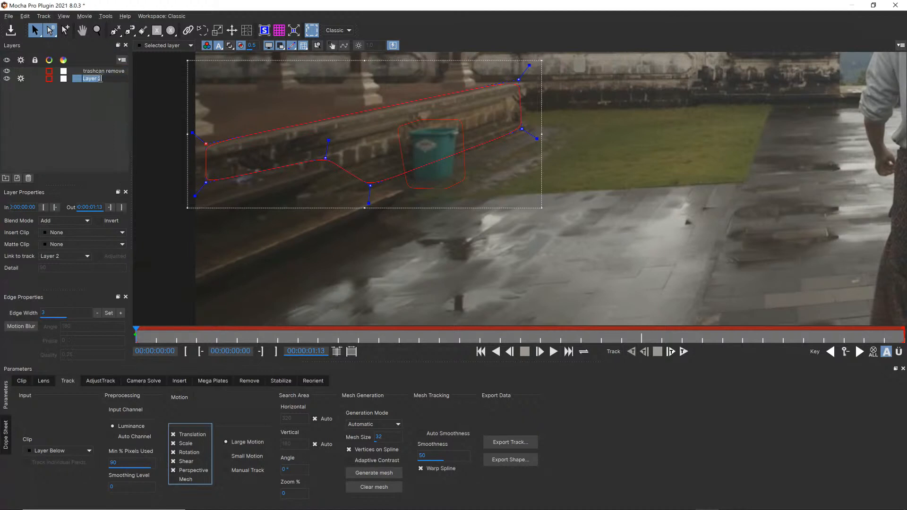
{"action": "type", "text": "BG"}
{"action": "key", "text": "Return"}
Show the planar surface of the BG layer and align its four corners with the wall's perspective around the trash can
{"action": "left_click", "coordinate": [267, 32]}
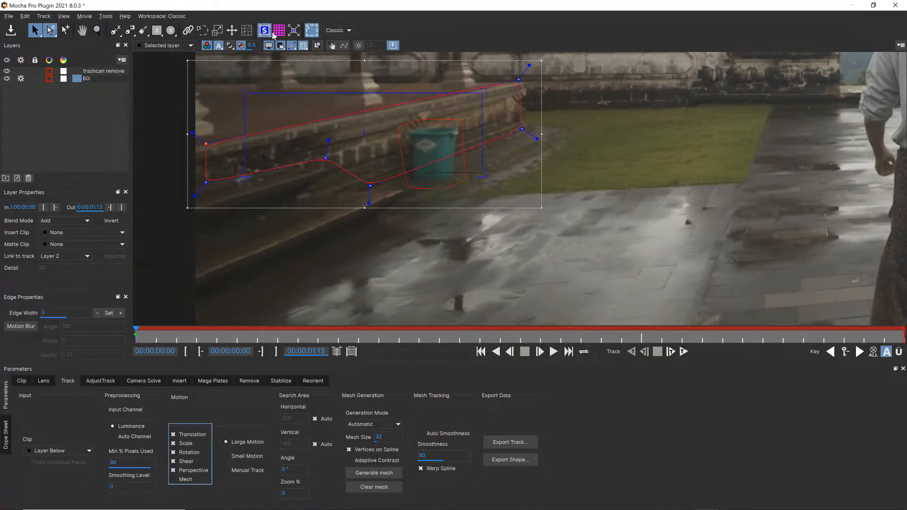
{"action": "left_click_drag", "start_coordinate": [245, 93], "coordinate": [351, 125]}
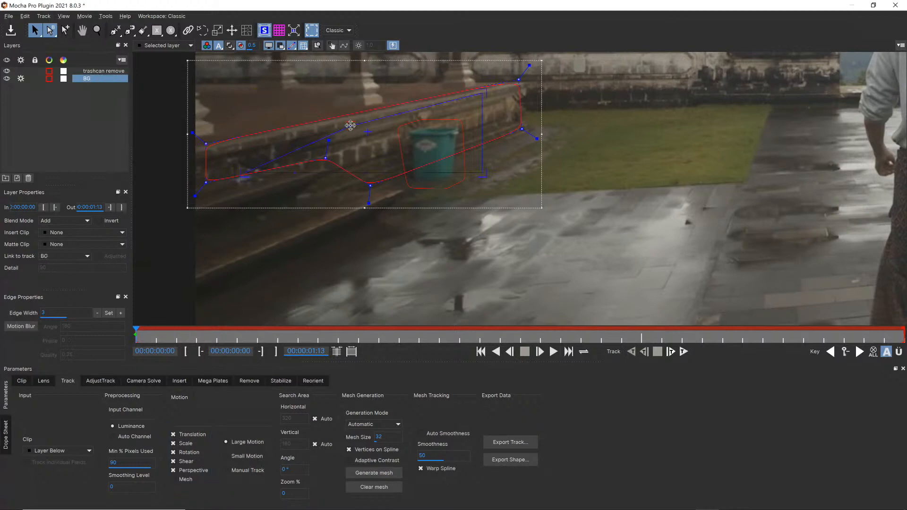
{"action": "left_click_drag", "start_coordinate": [240, 173], "coordinate": [358, 174]}
{"action": "left_click_drag", "start_coordinate": [484, 93], "coordinate": [483, 98]}
{"action": "left_click_drag", "start_coordinate": [482, 172], "coordinate": [482, 133]}
{"action": "left_click_drag", "start_coordinate": [481, 101], "coordinate": [482, 94]}
{"action": "mouse_move", "coordinate": [355, 179]}
{"action": "left_mouse_down"}
{"action": "mouse_move", "coordinate": [354, 163]}
{"action": "mouse_move", "coordinate": [350, 178]}
{"action": "left_mouse_up"}
{"action": "left_click_drag", "start_coordinate": [482, 132], "coordinate": [480, 132]}
Show the matte overlay, compare the two layers, then track the BG layer forward through the clip
{"action": "left_click", "coordinate": [231, 46]}
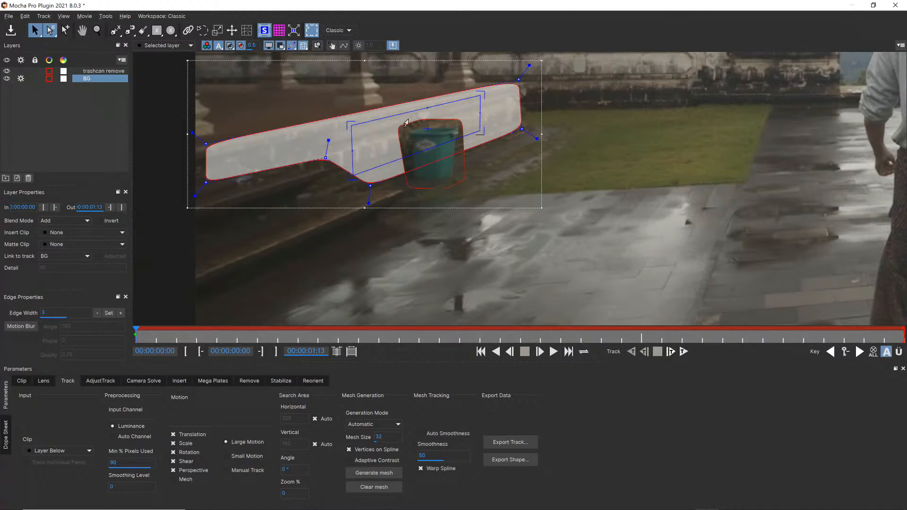
{"action": "left_click", "coordinate": [101, 72]}
{"action": "left_click", "coordinate": [104, 78]}
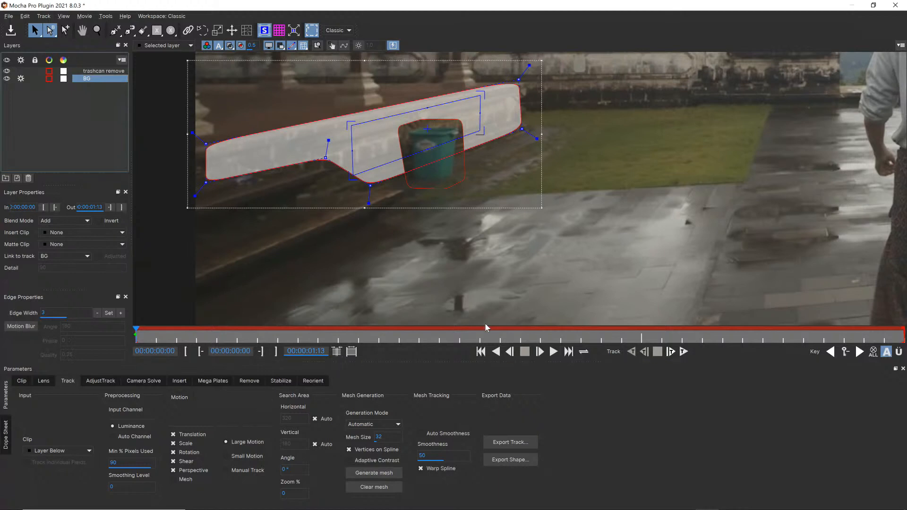
{"action": "left_click", "coordinate": [683, 352]}
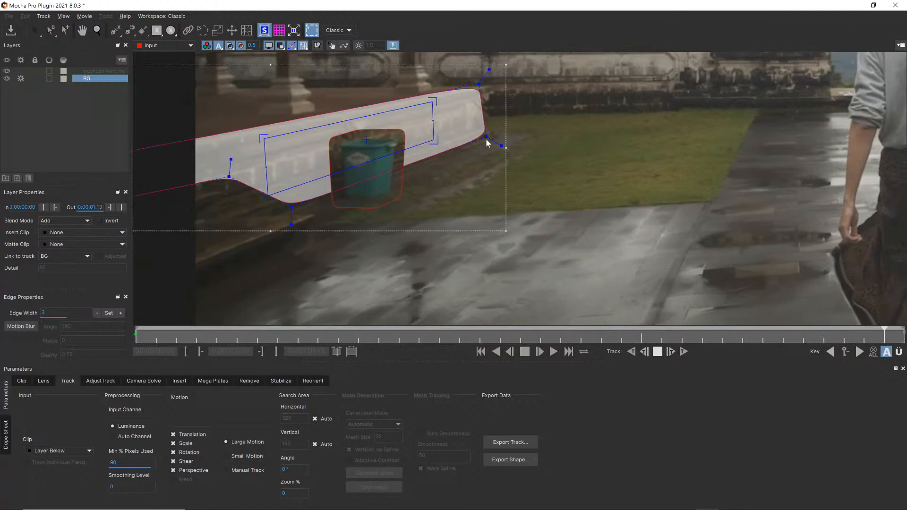
Pull the BG spline's lower point at the wall's far end toward the trash can on the last frame, then restore its position
{"action": "left_click_drag", "start_coordinate": [486, 138], "coordinate": [428, 145]}
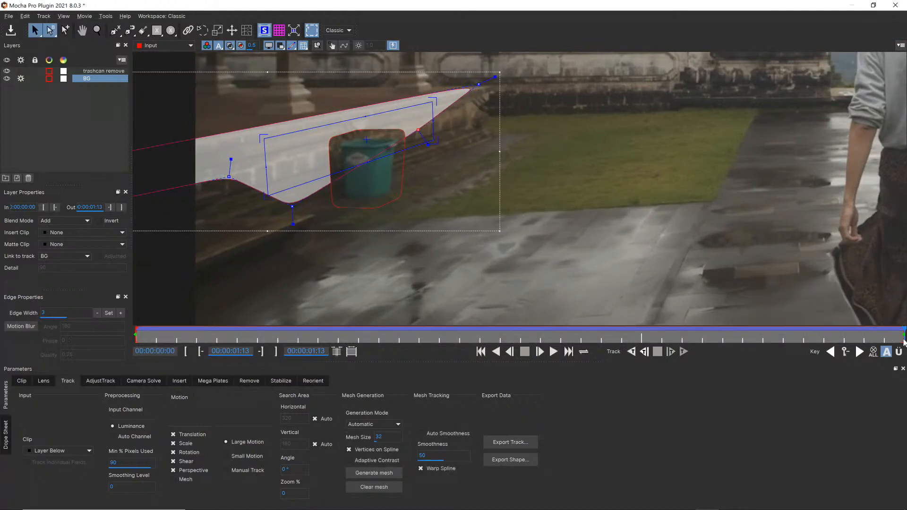
{"action": "mouse_move", "coordinate": [904, 334]}
{"action": "left_mouse_down"}
{"action": "mouse_move", "coordinate": [293, 306]}
{"action": "mouse_move", "coordinate": [171, 316]}
{"action": "mouse_move", "coordinate": [607, 318]}
{"action": "mouse_move", "coordinate": [203, 310]}
{"action": "mouse_move", "coordinate": [52, 322]}
{"action": "mouse_move", "coordinate": [765, 316]}
{"action": "mouse_move", "coordinate": [903, 331]}
{"action": "left_mouse_up"}
{"action": "left_click_drag", "start_coordinate": [418, 129], "coordinate": [486, 137]}
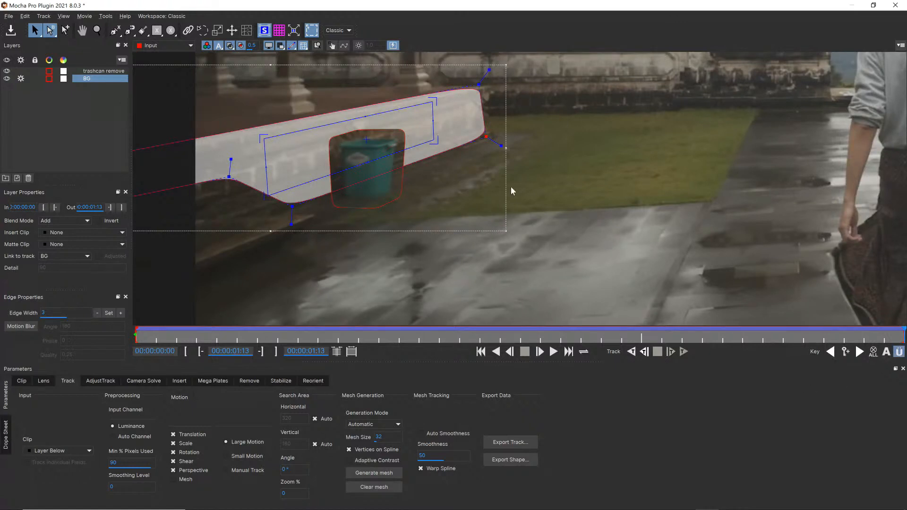
Extend the BG spline's lower point onto the pavement below the trash can on the last frame, and return to the first frame
{"action": "left_click_drag", "start_coordinate": [290, 204], "coordinate": [396, 259]}
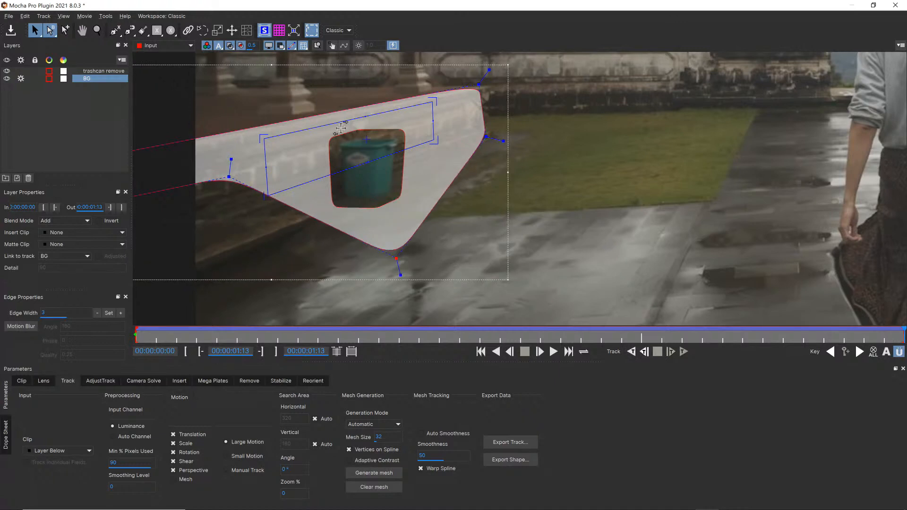
{"action": "left_click_drag", "start_coordinate": [897, 336], "coordinate": [140, 320]}
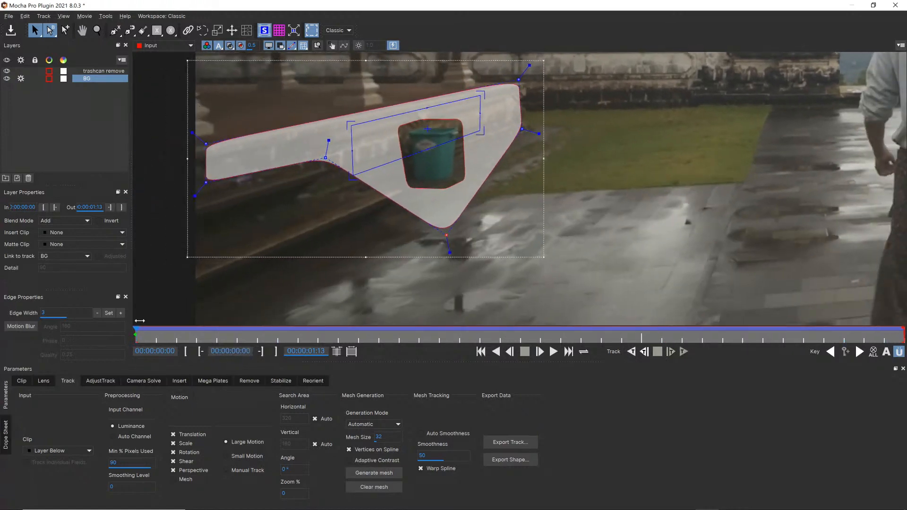
Select the trashcan remove layer, hide the matte and planar surface overlays, and render the current frame in the Remove module
{"action": "left_click", "coordinate": [96, 73]}
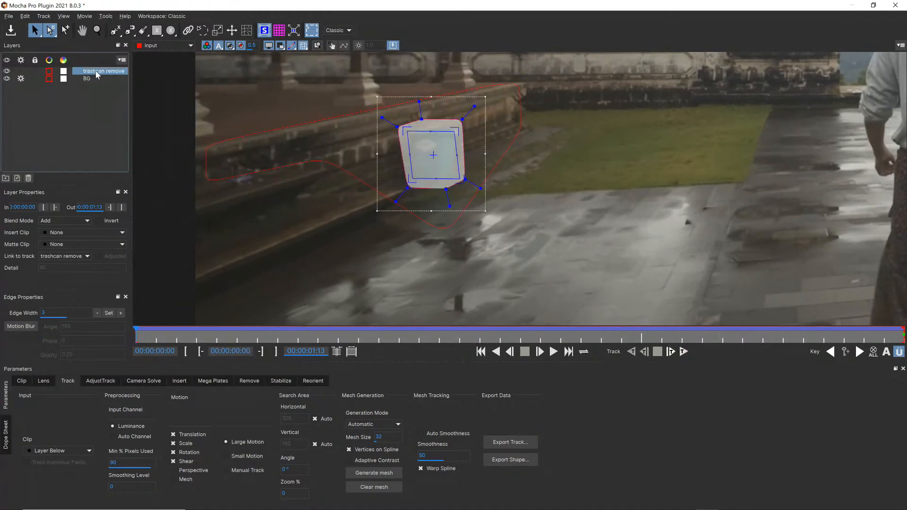
{"action": "left_click", "coordinate": [231, 46]}
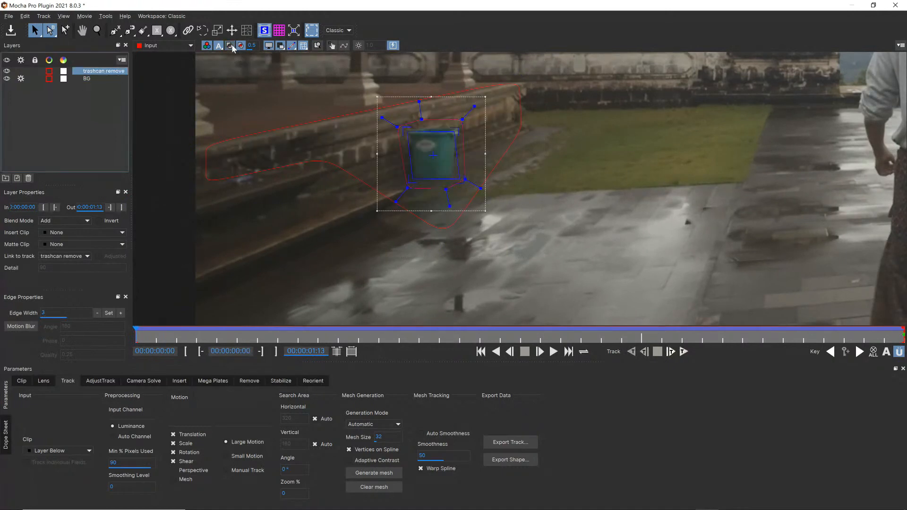
{"action": "left_click", "coordinate": [263, 30]}
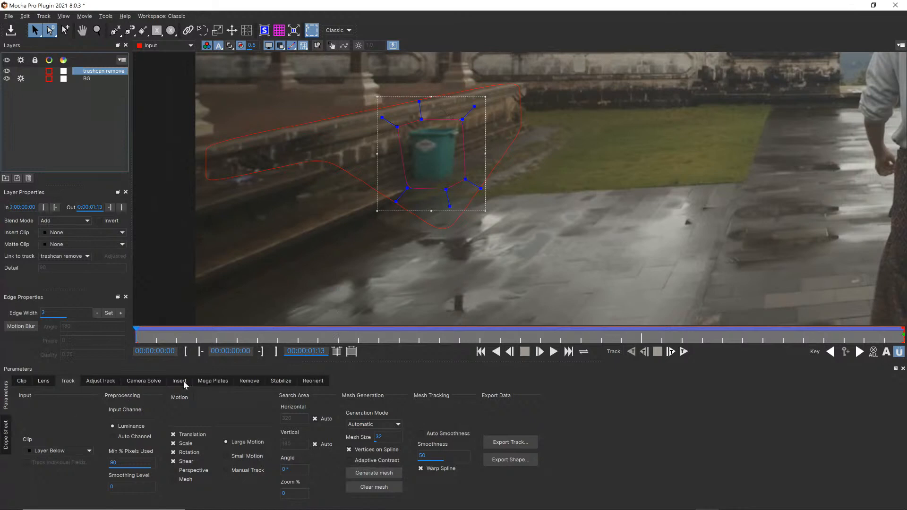
{"action": "left_click", "coordinate": [246, 380]}
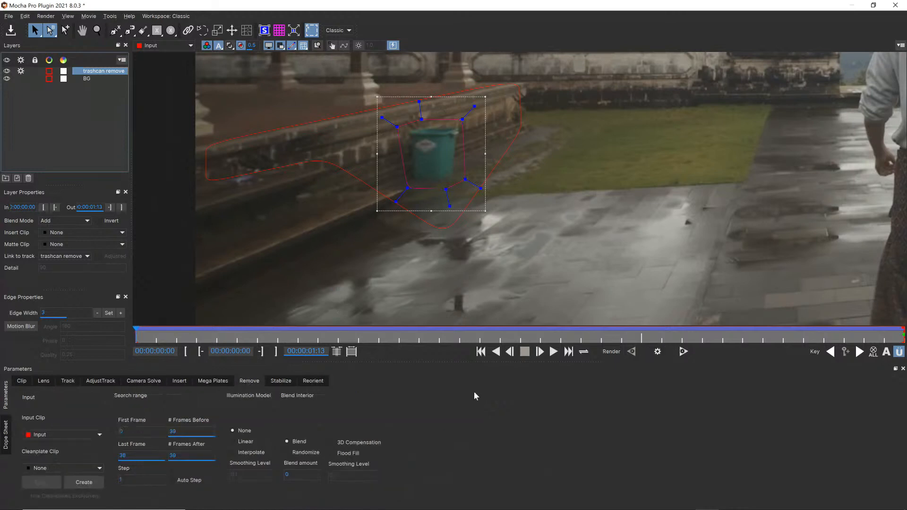
{"action": "left_click", "coordinate": [658, 352]}
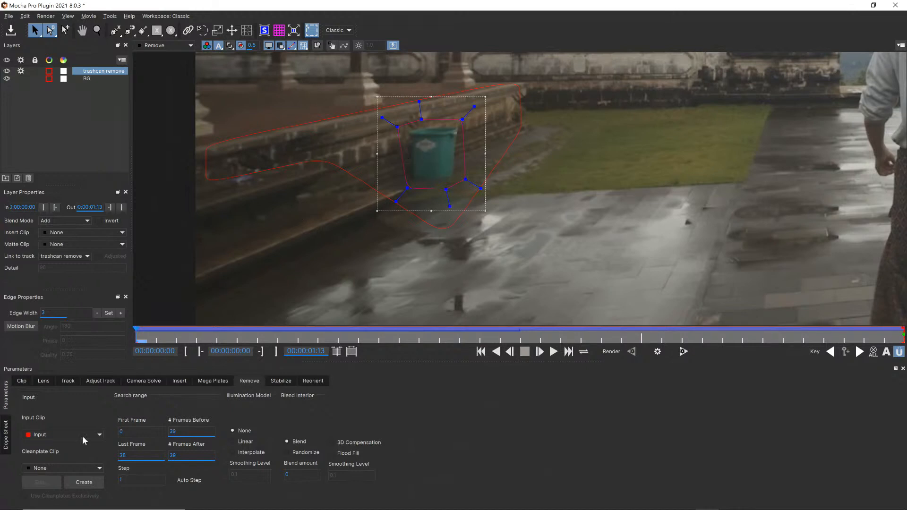
Import Clean Plate Input38 from the 2104 birthday livestream vfx folder on the Desktop as the clean plate clip
{"action": "left_click", "coordinate": [73, 468]}
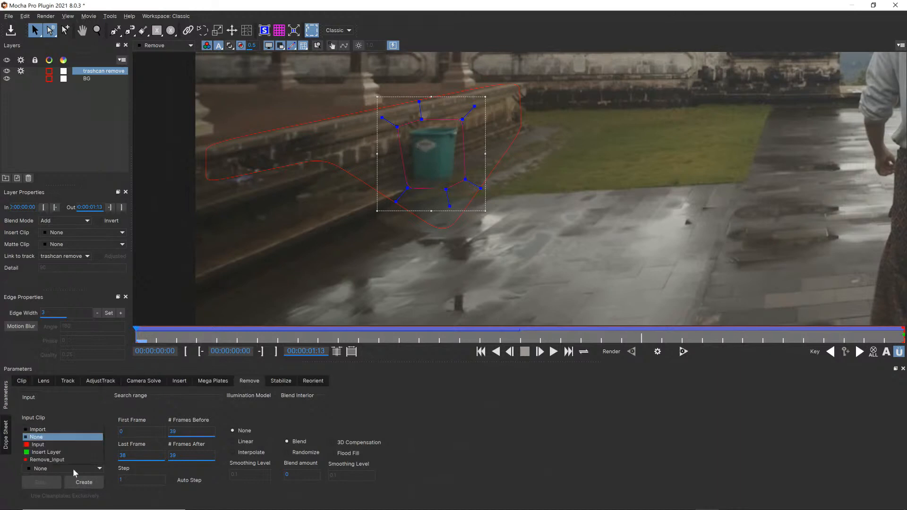
{"action": "left_click", "coordinate": [59, 431]}
{"action": "left_click", "coordinate": [566, 160]}
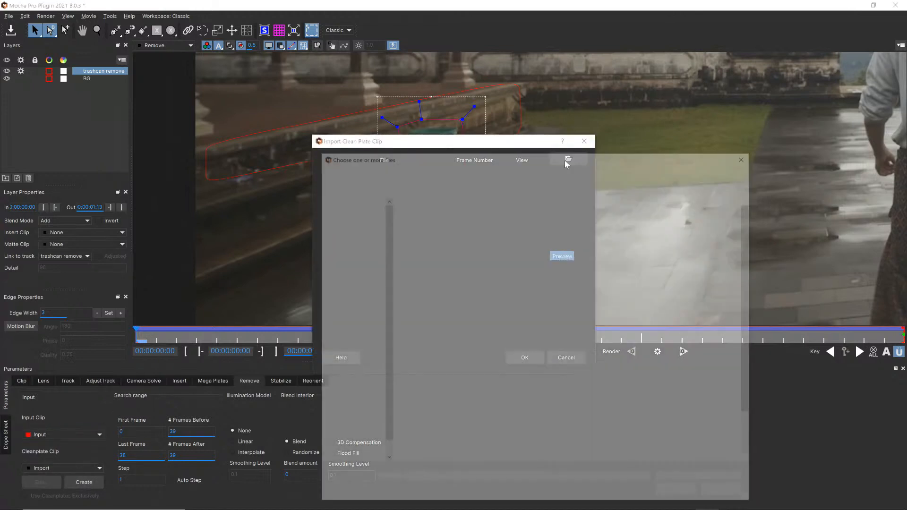
{"action": "left_click", "coordinate": [318, 188]}
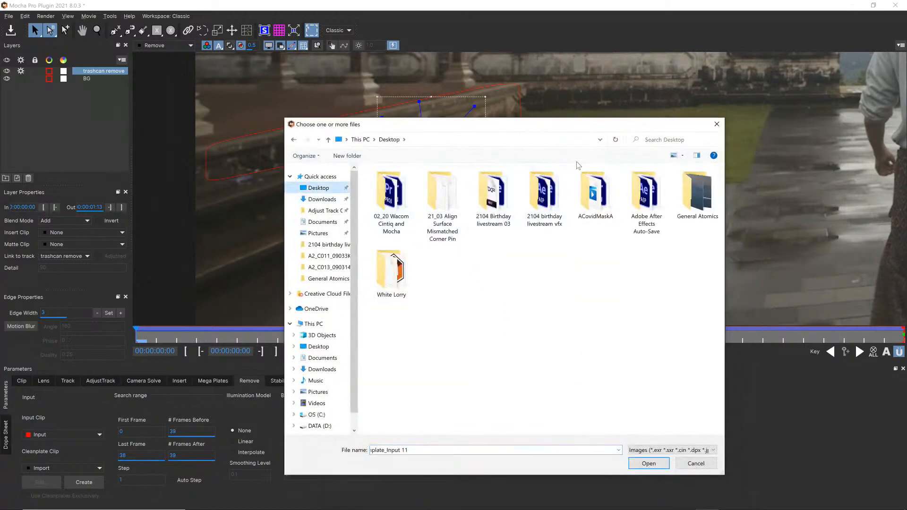
{"action": "double_click", "coordinate": [545, 194]}
{"action": "left_click", "coordinate": [404, 204]}
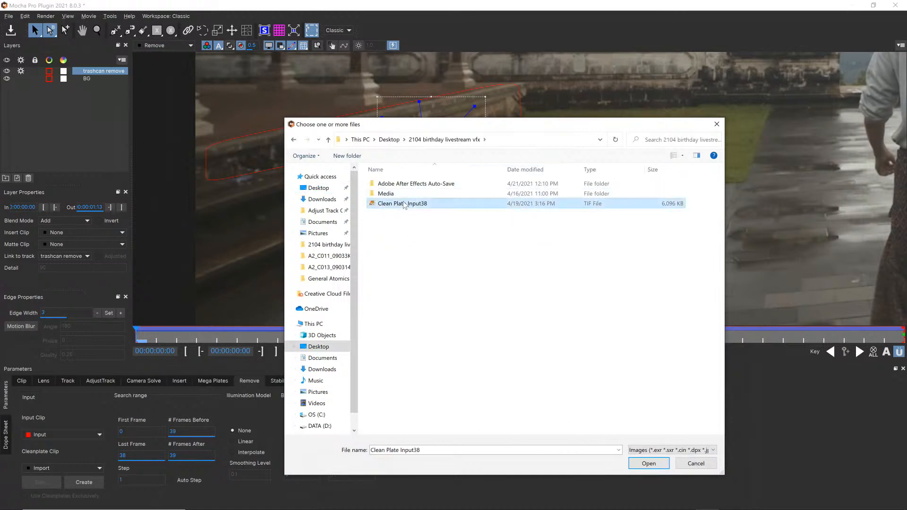
{"action": "left_click", "coordinate": [649, 463]}
Widen the clean plate import dialog, assign the imported file to frame number 38 and confirm the import
{"action": "left_click", "coordinate": [473, 176]}
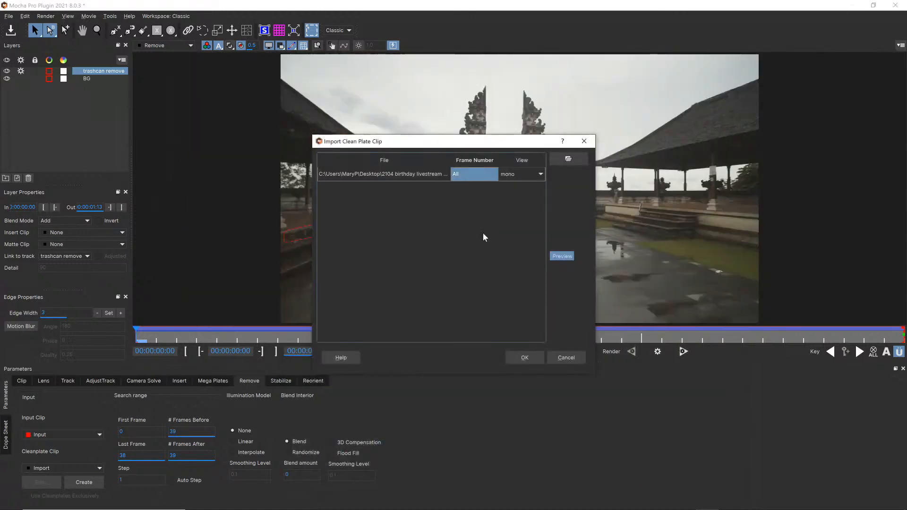
{"action": "left_click_drag", "start_coordinate": [594, 373], "coordinate": [814, 363]}
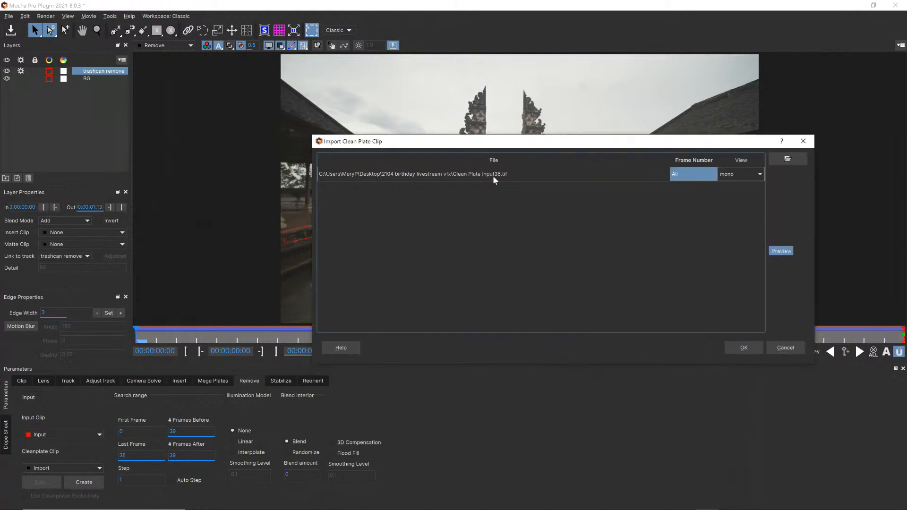
{"action": "double_click", "coordinate": [682, 175]}
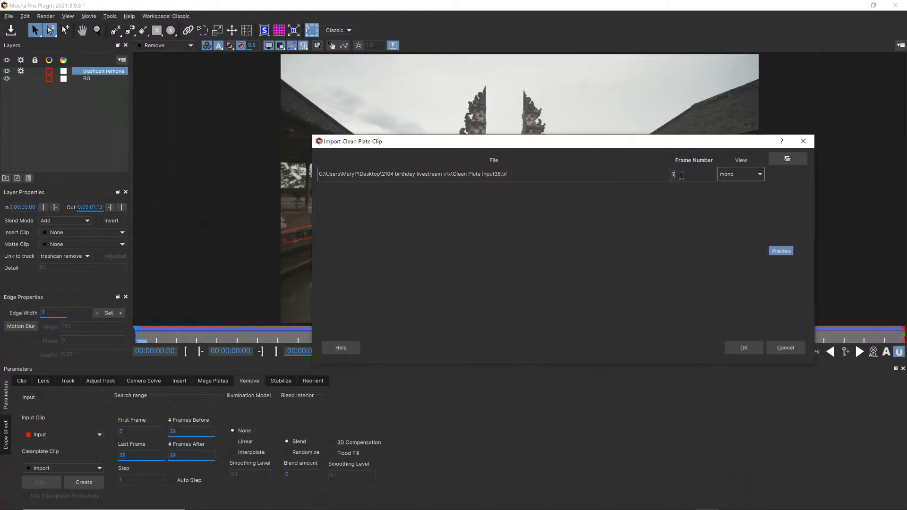
{"action": "left_click", "coordinate": [737, 348]}
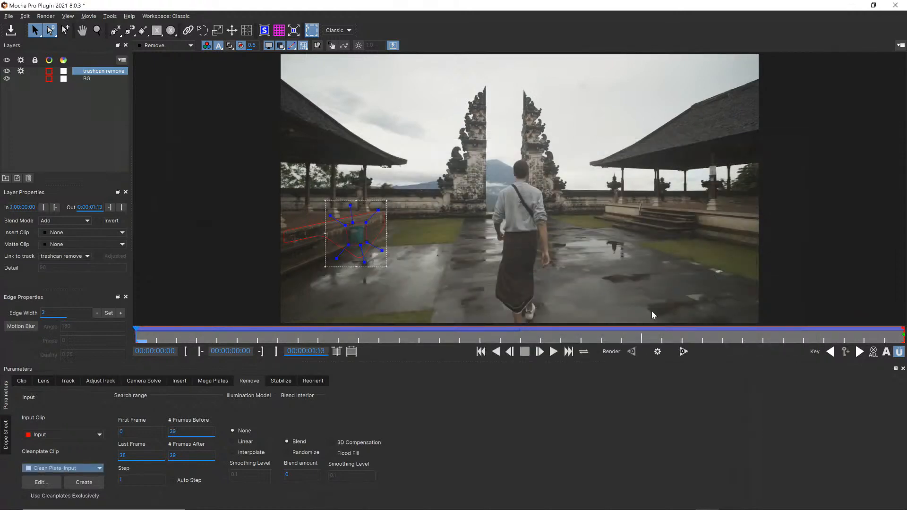
Examine the Clean Plate_Input clip on the last frame, and return the viewer to the selected layer
{"action": "left_click_drag", "start_coordinate": [136, 332], "coordinate": [904, 331]}
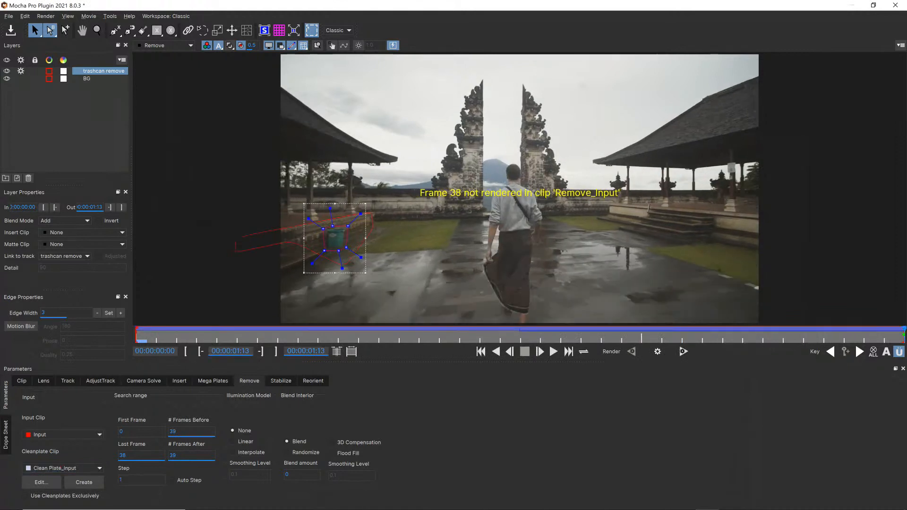
{"action": "left_click", "coordinate": [164, 45]}
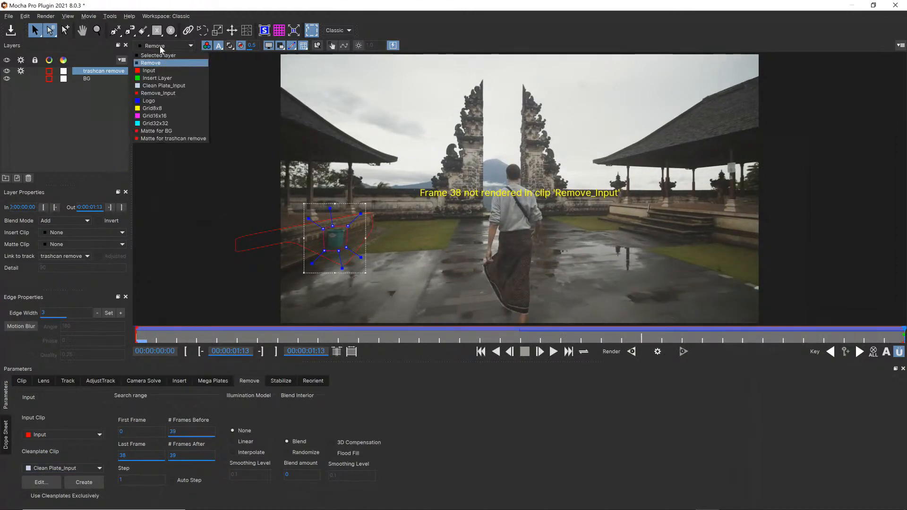
{"action": "left_click", "coordinate": [154, 86]}
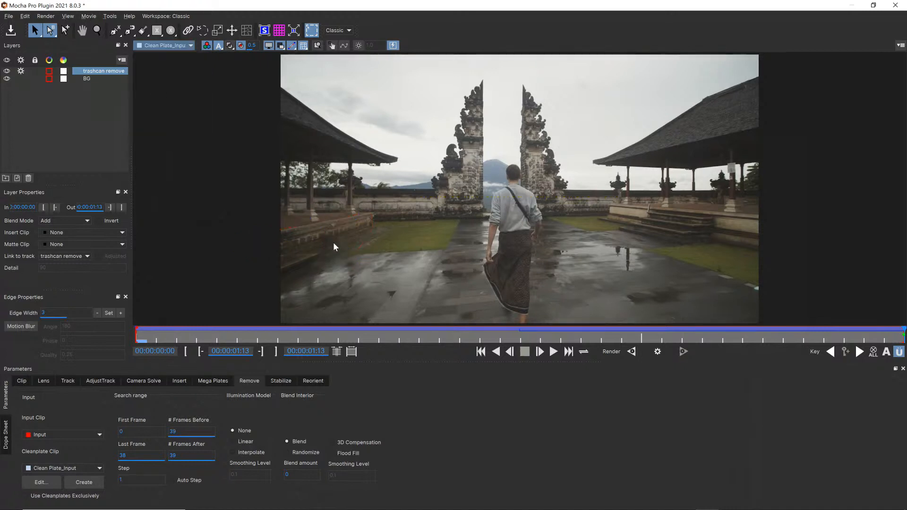
{"action": "left_click", "coordinate": [182, 44]}
{"action": "left_click", "coordinate": [173, 53]}
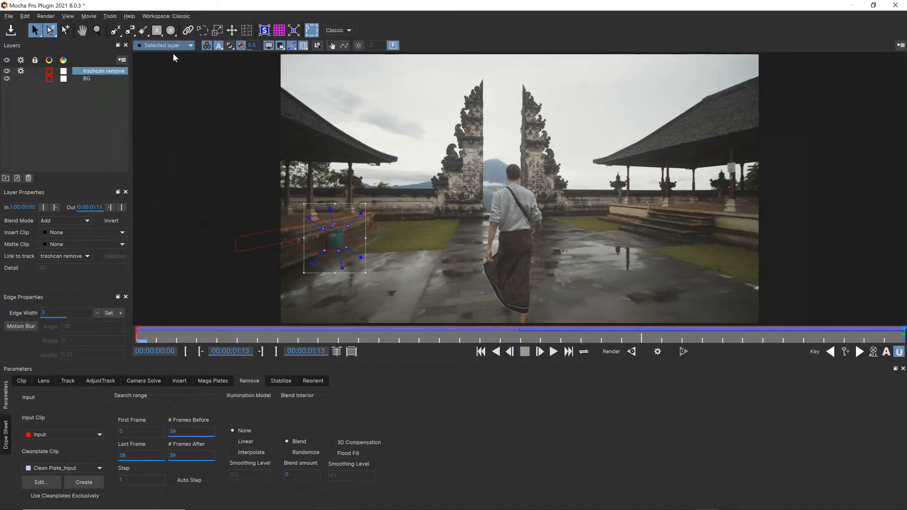
Enable exclusive use of clean plates, render the trash can removal forward from the first frame, and stop it partway
{"action": "left_click_drag", "start_coordinate": [901, 333], "coordinate": [60, 305]}
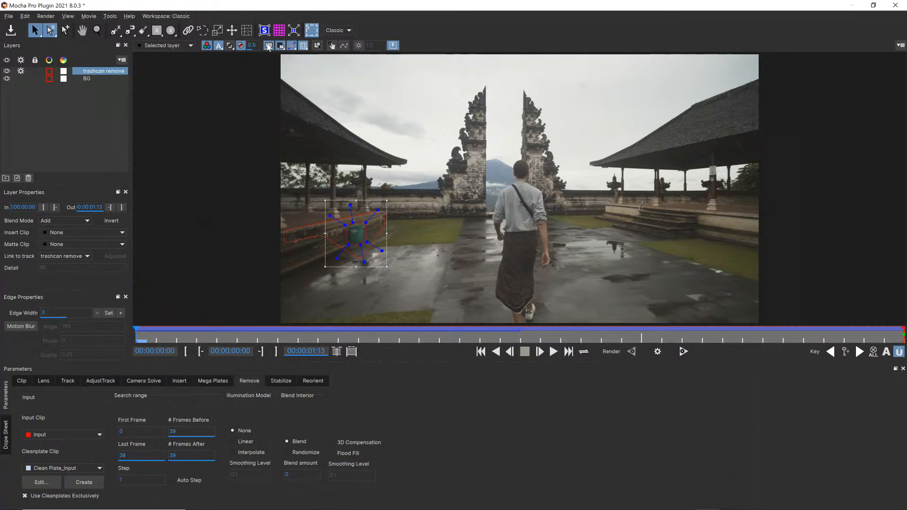
{"action": "left_click", "coordinate": [683, 351]}
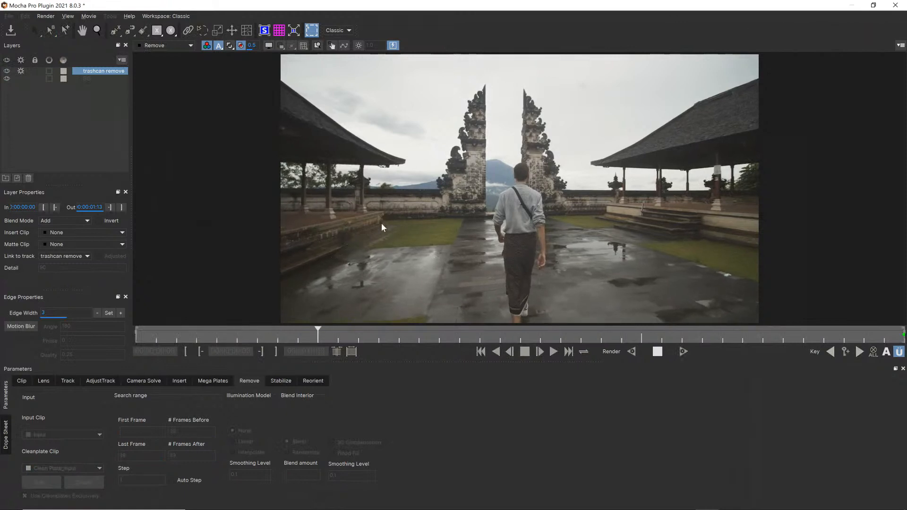
{"action": "left_click", "coordinate": [661, 354]}
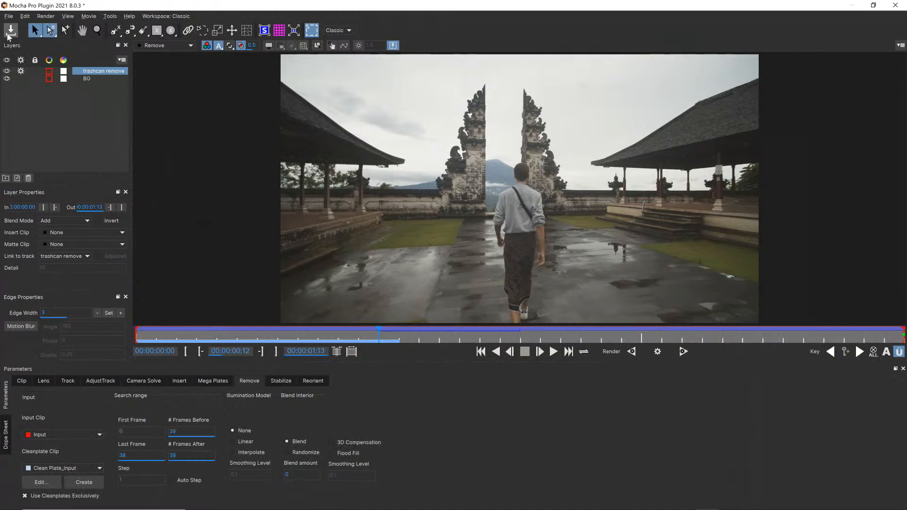
Save and close Mocha, and in After Effects set the Mocha Pro render module to Remove with rendering enabled
{"action": "left_click", "coordinate": [892, 6]}
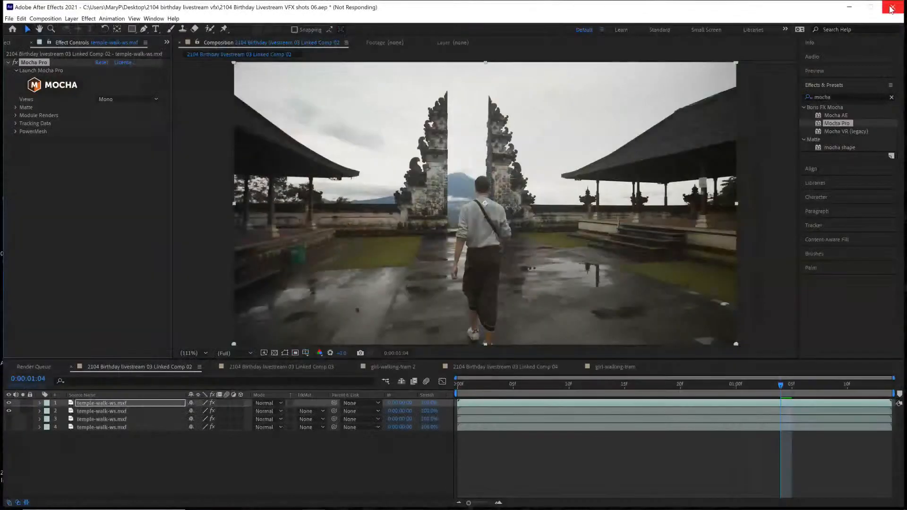
{"action": "left_click", "coordinate": [16, 116]}
{"action": "left_click", "coordinate": [112, 133]}
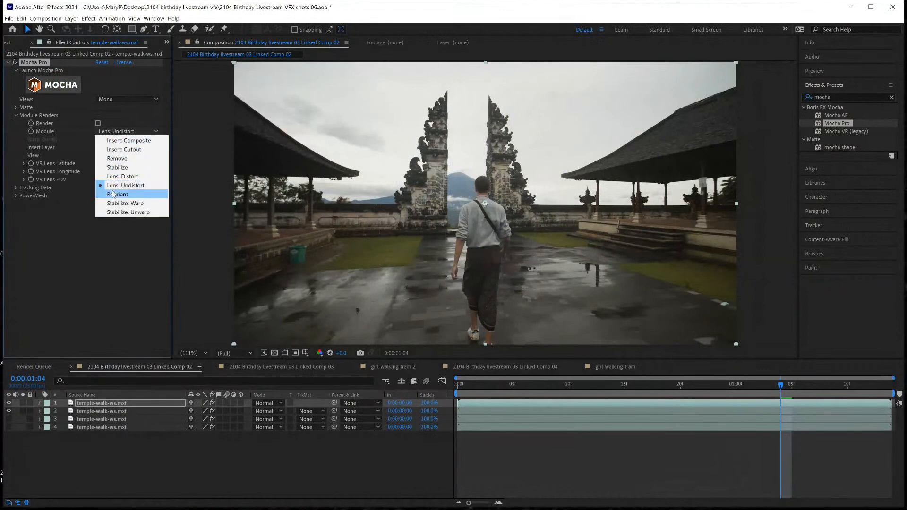
{"action": "left_click", "coordinate": [117, 160]}
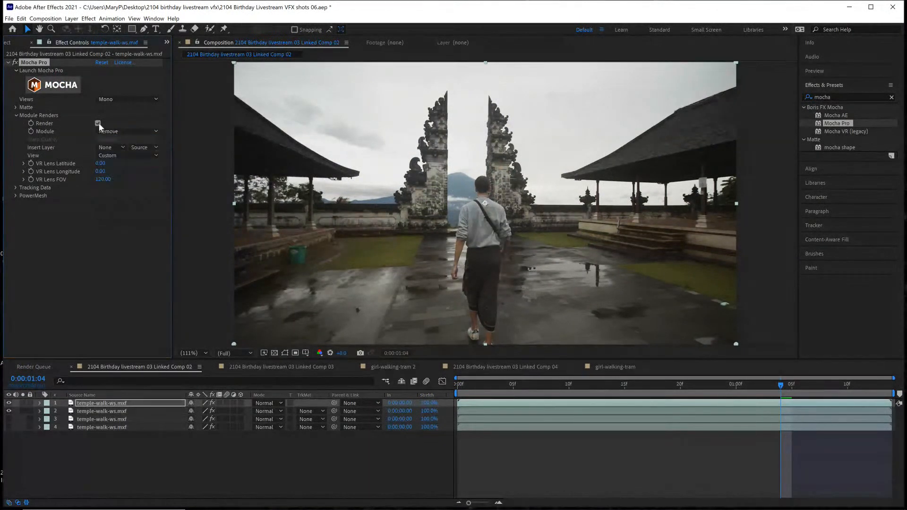
Play back the temple-walk composition to check the trash can removal
{"action": "key", "text": "space"}
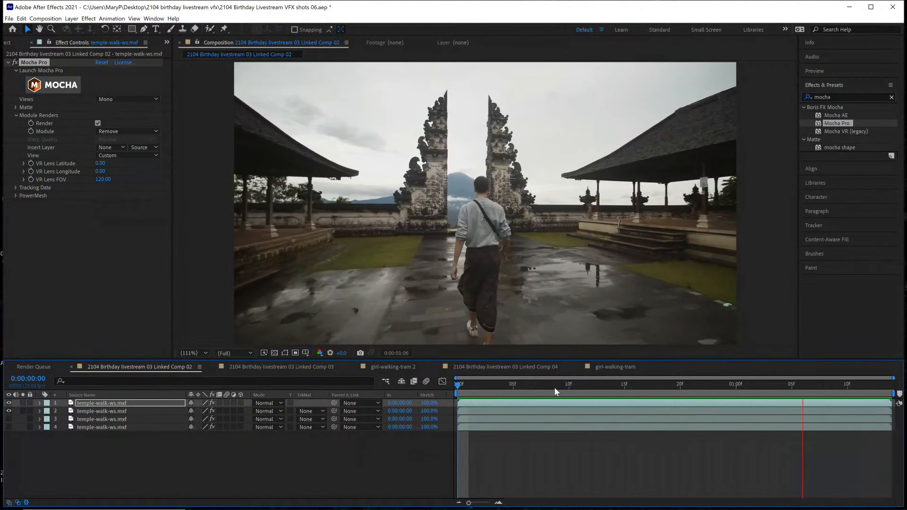
{"action": "key", "text": "space"}
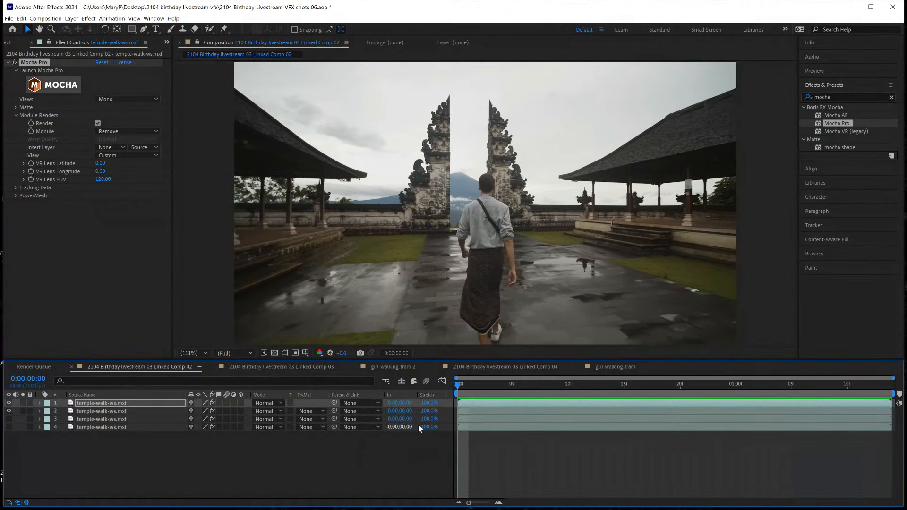
{"action": "key", "text": "space"}
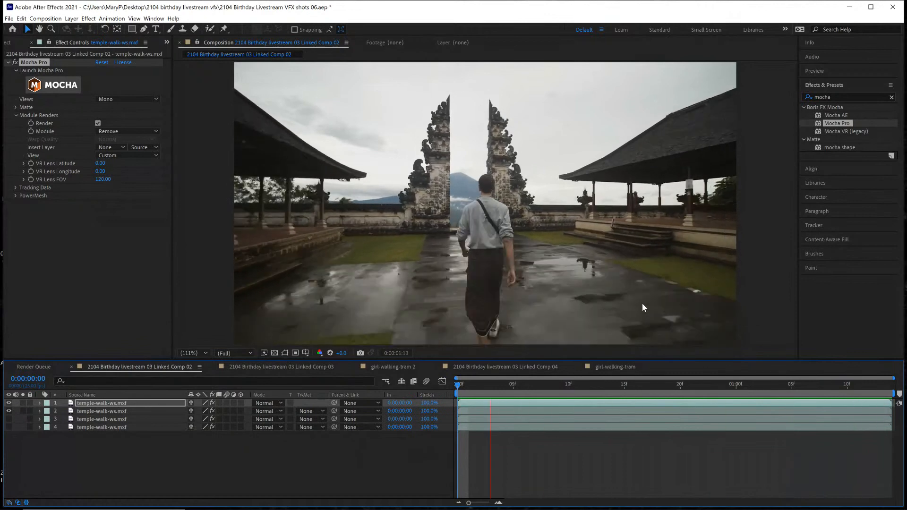
{"action": "key", "text": "space"}
Reopen Mocha from the temple-walk effect, dismiss the welcome screen and show the selected layer close up around the trash can
{"action": "left_click", "coordinate": [53, 85]}
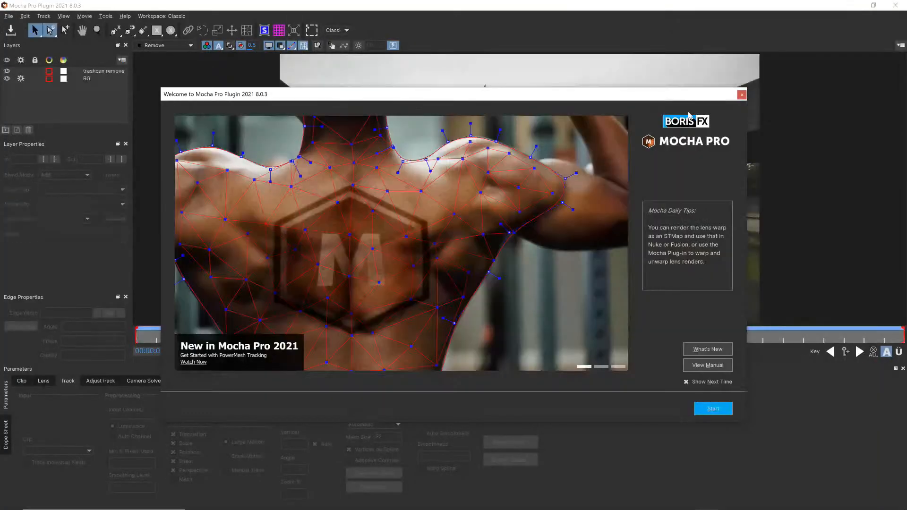
{"action": "left_click", "coordinate": [742, 95]}
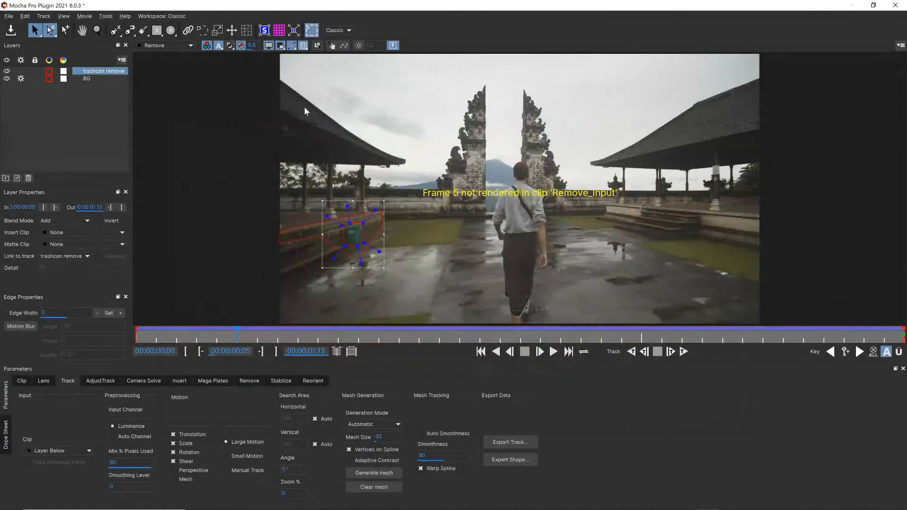
{"action": "left_click", "coordinate": [177, 45]}
{"action": "left_click", "coordinate": [174, 49]}
{"action": "left_click", "coordinate": [174, 50]}
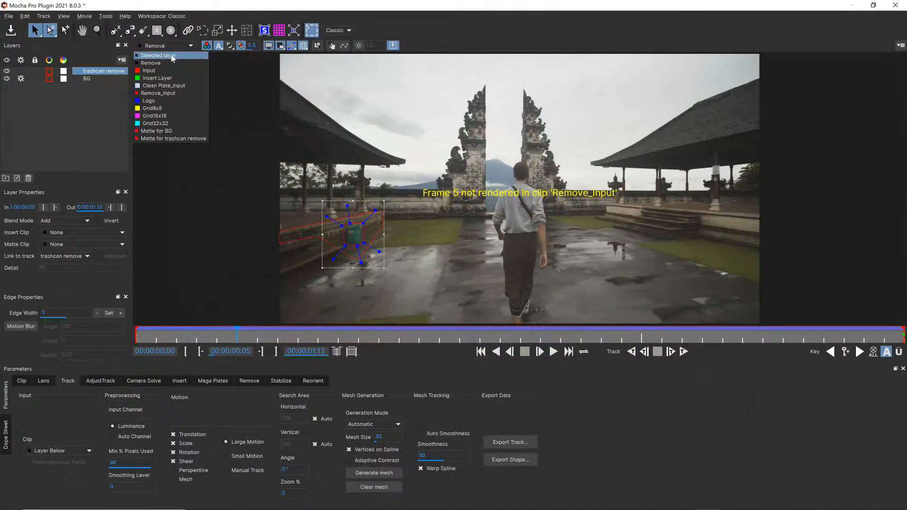
{"action": "left_click", "coordinate": [172, 56]}
{"action": "left_click", "coordinate": [97, 31]}
{"action": "left_click_drag", "start_coordinate": [350, 257], "coordinate": [384, 205]}
{"action": "key", "text": "x"}
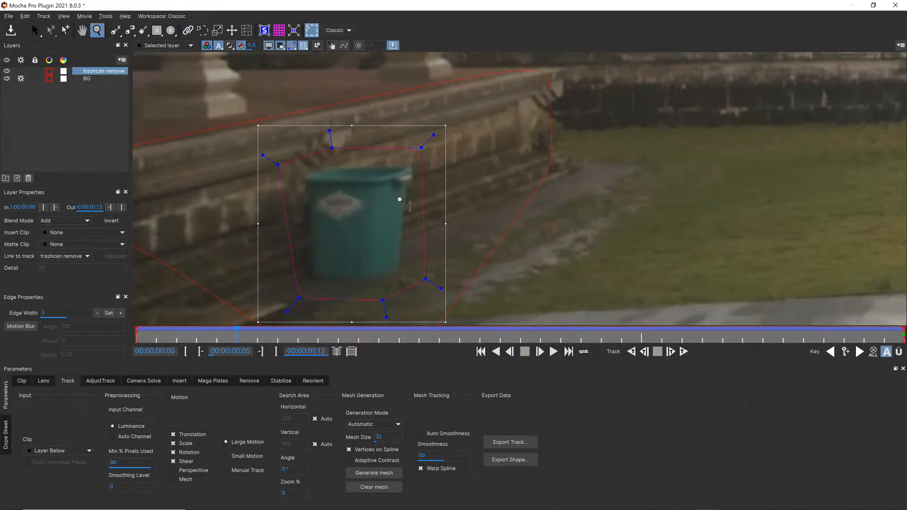
Open the trash can layer's Remove settings and display the Clean Plate_Input clip at the last frame
{"action": "left_click", "coordinate": [245, 383]}
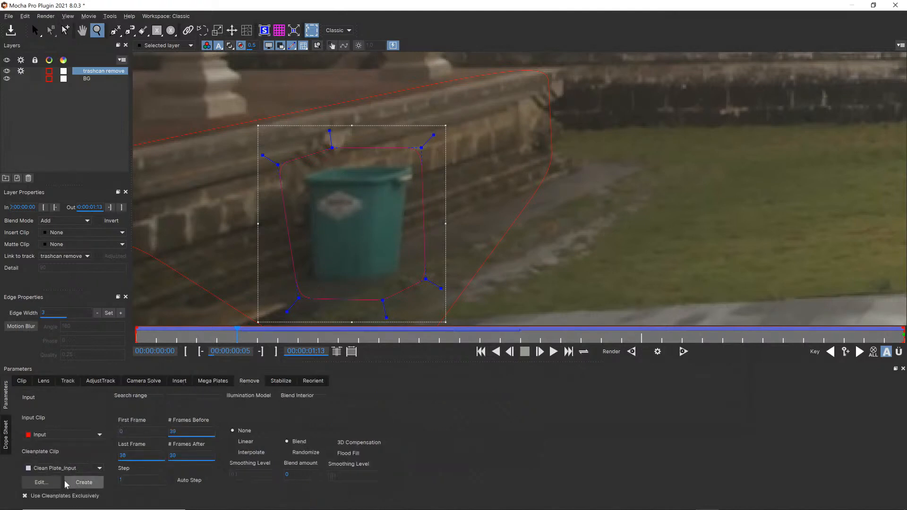
{"action": "left_click", "coordinate": [168, 46]}
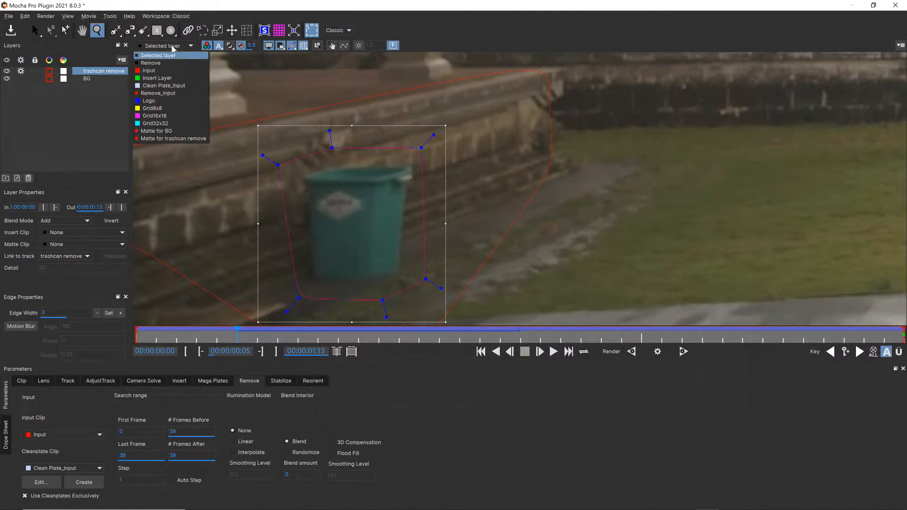
{"action": "left_click", "coordinate": [172, 86]}
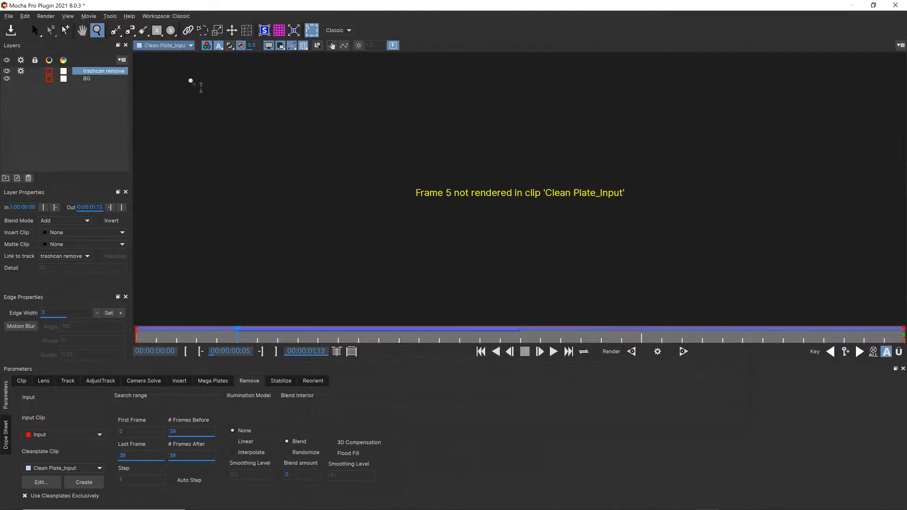
{"action": "left_click", "coordinate": [863, 337]}
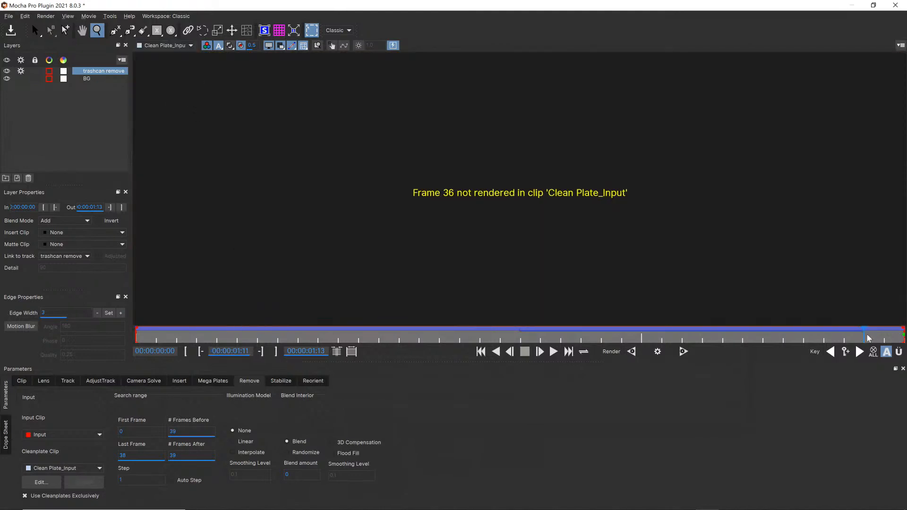
{"action": "left_click_drag", "start_coordinate": [863, 334], "coordinate": [903, 334]}
Examine the clean plate closely where the trash can was painted out, and over the wider courtyard, keeping the trashcan remove layer selected
{"action": "left_click_drag", "start_coordinate": [303, 256], "coordinate": [344, 138]}
{"action": "left_click_drag", "start_coordinate": [342, 246], "coordinate": [395, 109]}
{"action": "left_click_drag", "start_coordinate": [337, 222], "coordinate": [358, 142]}
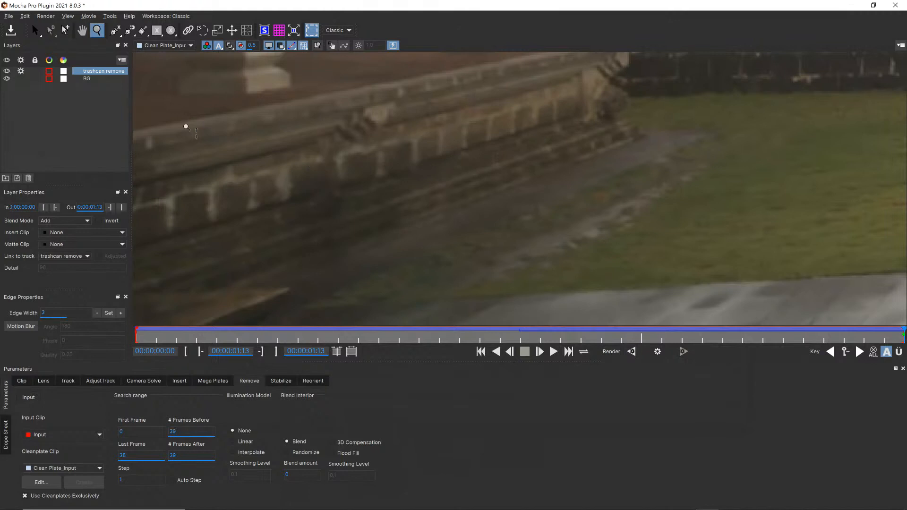
{"action": "left_click", "coordinate": [89, 81]}
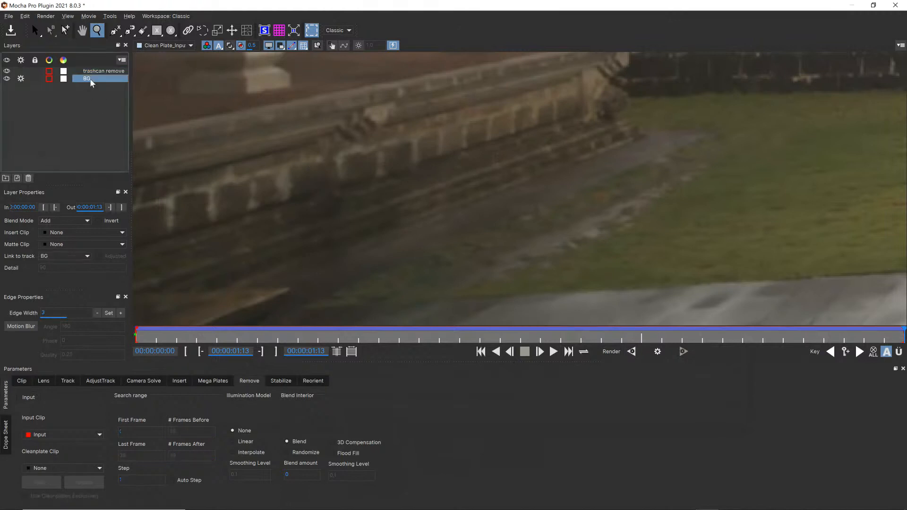
{"action": "left_click", "coordinate": [95, 72]}
{"action": "scroll", "coordinate": [391, 144], "scroll_direction": "down", "scroll_amount": 4}
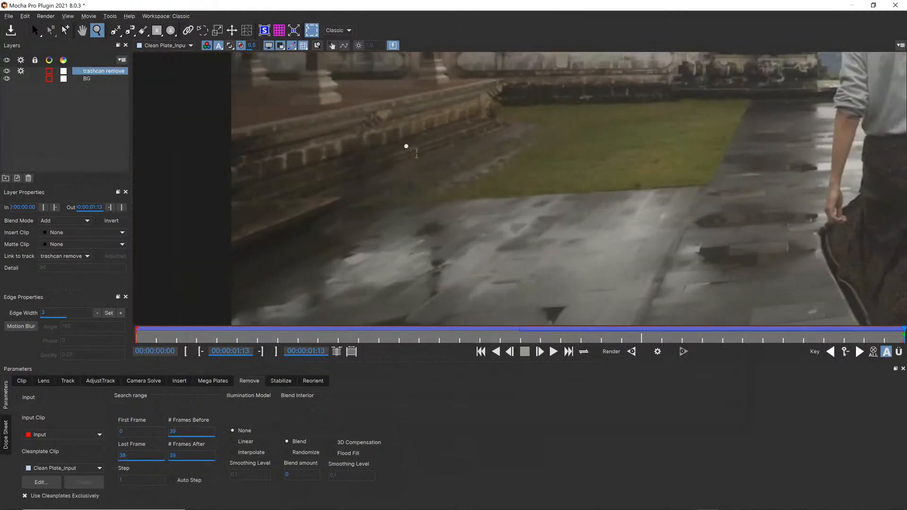
{"action": "key", "text": "x"}
{"action": "left_click_drag", "start_coordinate": [524, 170], "coordinate": [419, 186]}
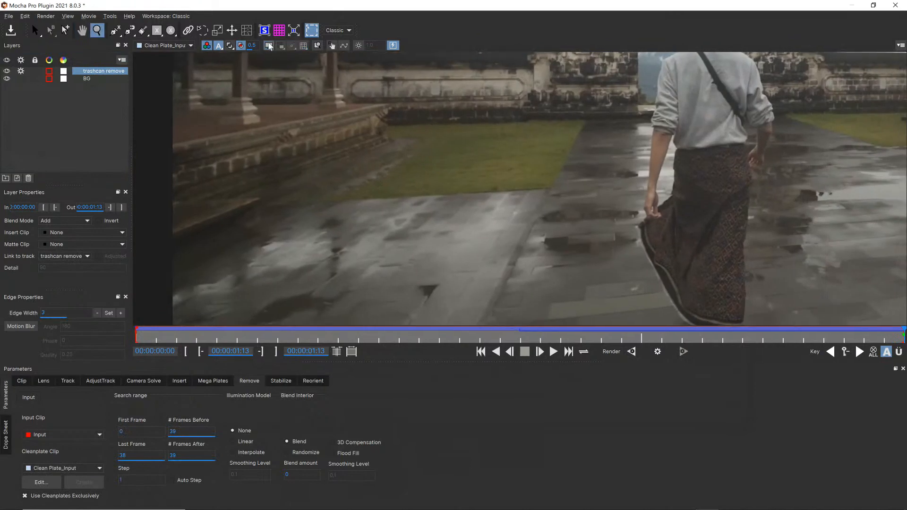
Return the viewer to the Selected layer clip and show the layer outlines over the footage
{"action": "left_click", "coordinate": [165, 46]}
{"action": "left_click", "coordinate": [163, 56]}
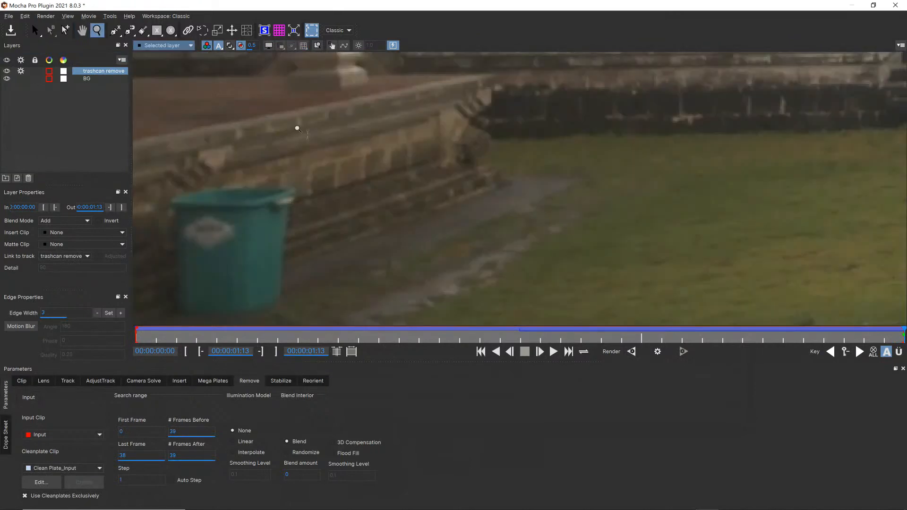
{"action": "scroll", "coordinate": [340, 137], "scroll_direction": "down", "scroll_amount": 4}
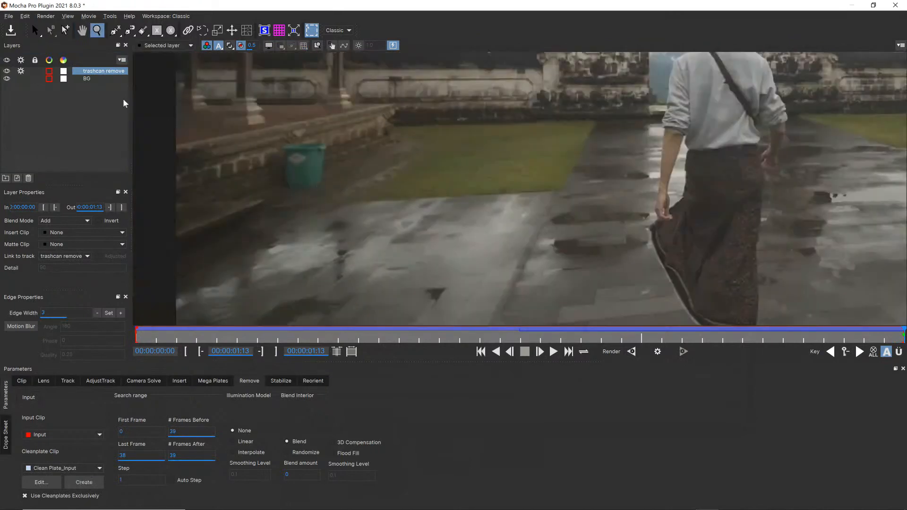
{"action": "left_click", "coordinate": [269, 45]}
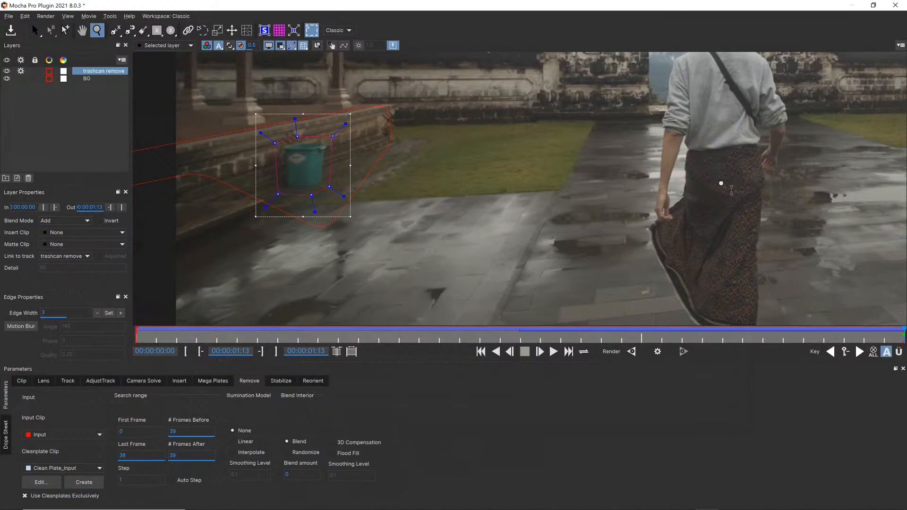
Render the trash can removal backward from the last frame and play back the rendered result
{"action": "left_click_drag", "start_coordinate": [726, 180], "coordinate": [736, 217]}
{"action": "key", "text": "x"}
{"action": "left_click_drag", "start_coordinate": [765, 189], "coordinate": [593, 212]}
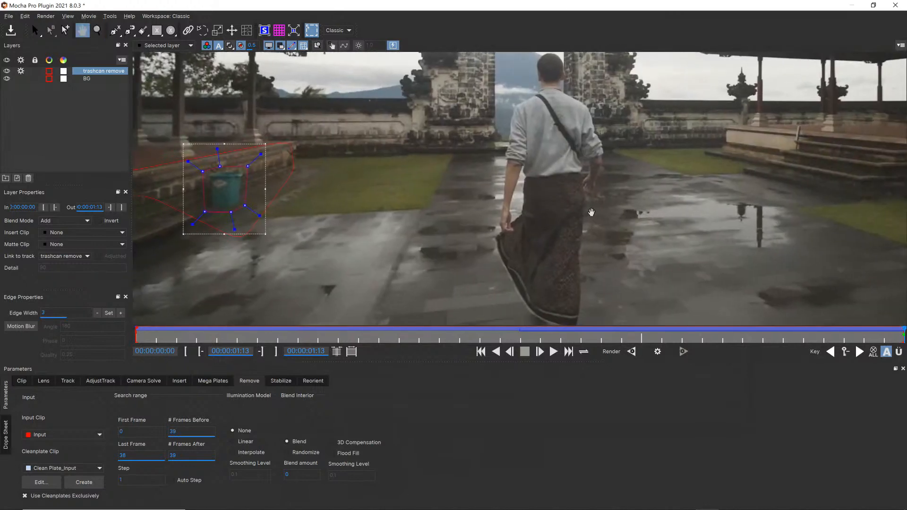
{"action": "key", "text": "z"}
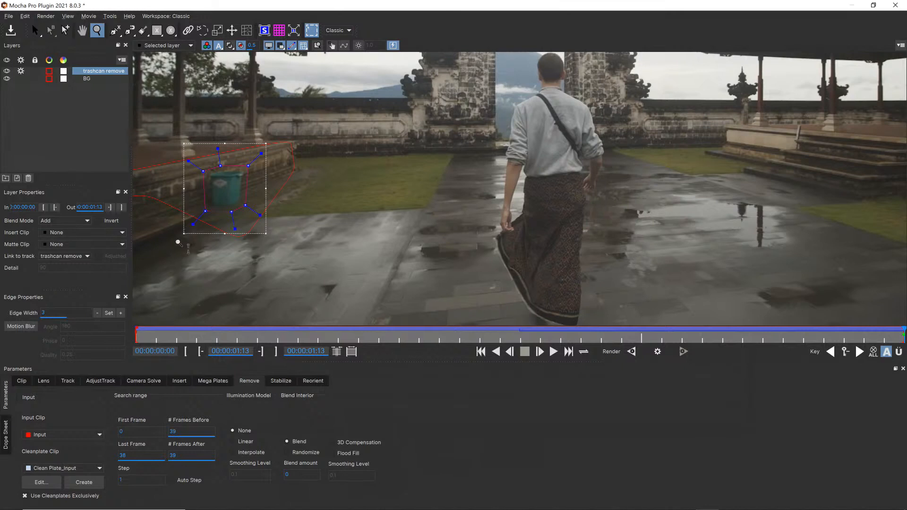
{"action": "left_click", "coordinate": [632, 352]}
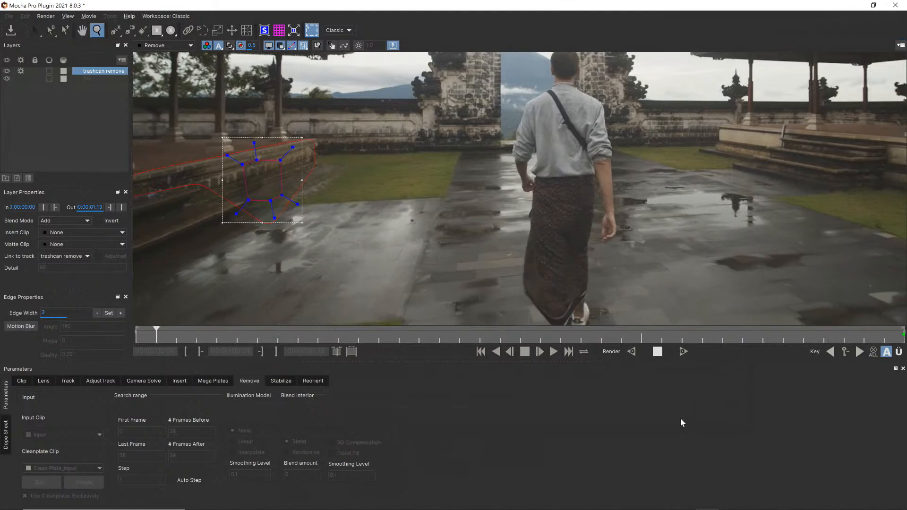
{"action": "left_click", "coordinate": [553, 352]}
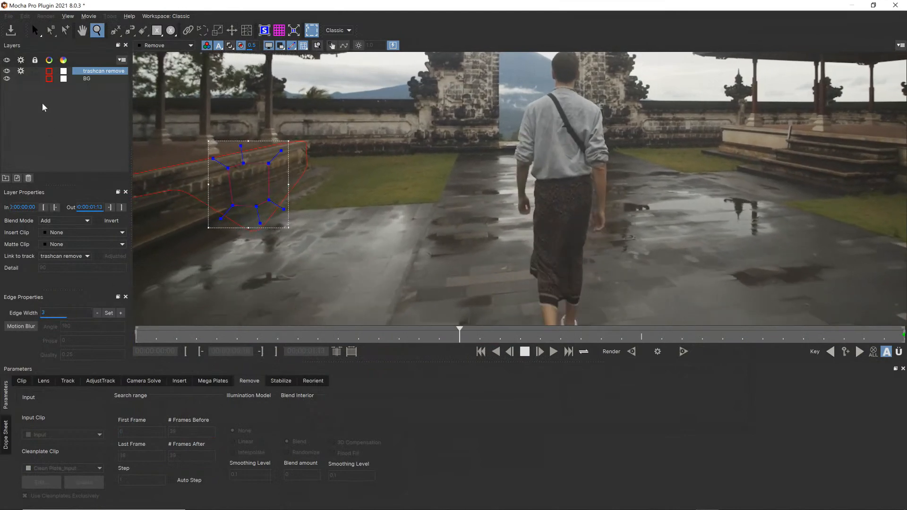
Save and close Mocha, and return the After Effects composition to its first frame
{"action": "left_click", "coordinate": [895, 5]}
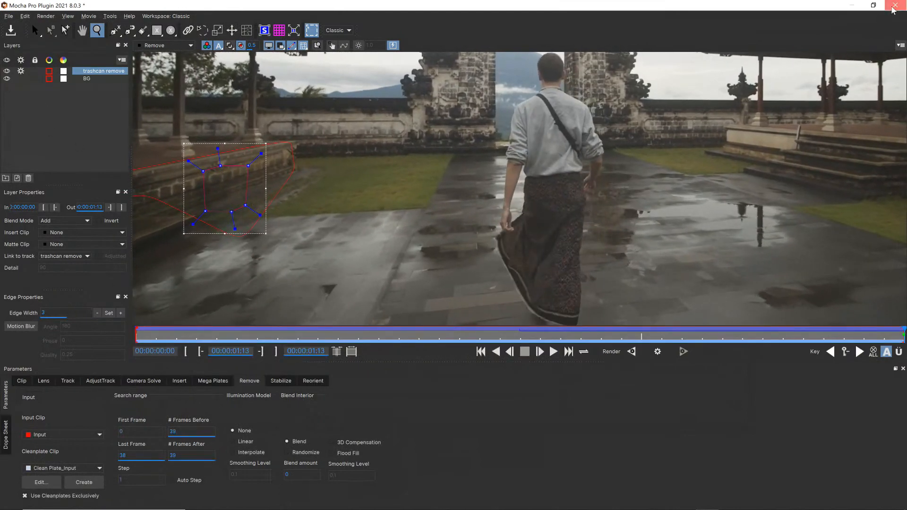
{"action": "left_click", "coordinate": [490, 280]}
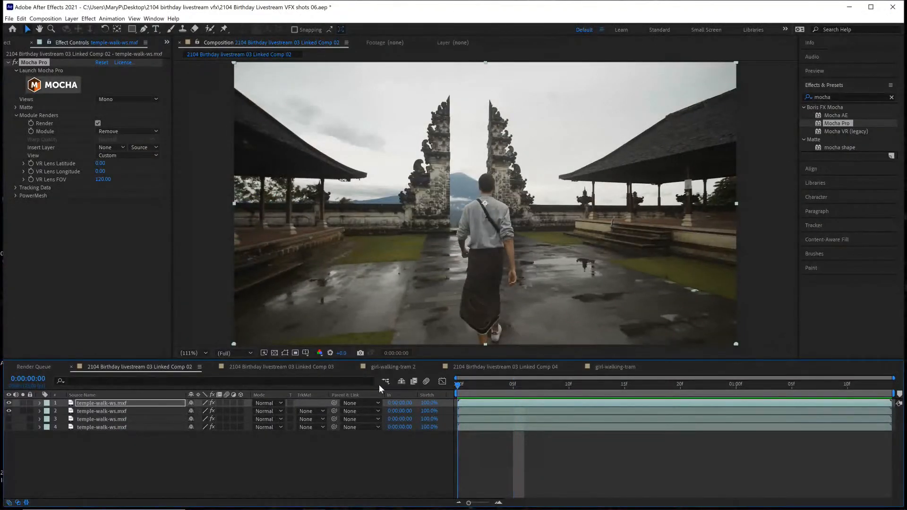
{"action": "key", "text": "Home"}
Hide the top two temple-walk layers, toggle the visibility of the lower two, and select the third layer
{"action": "left_click", "coordinate": [9, 403]}
{"action": "left_click", "coordinate": [9, 411]}
{"action": "left_click", "coordinate": [8, 419]}
{"action": "left_click", "coordinate": [8, 427]}
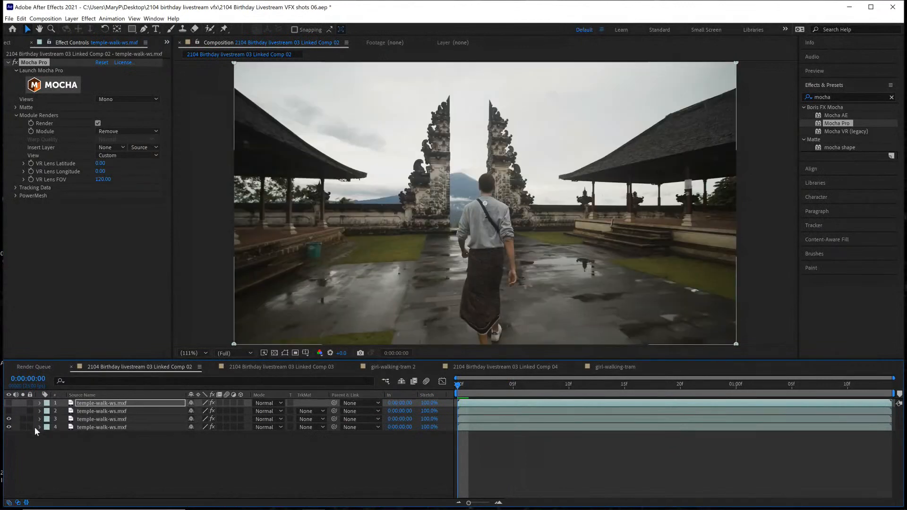
{"action": "left_click", "coordinate": [9, 424]}
{"action": "left_click", "coordinate": [92, 419]}
{"action": "left_click", "coordinate": [9, 419]}
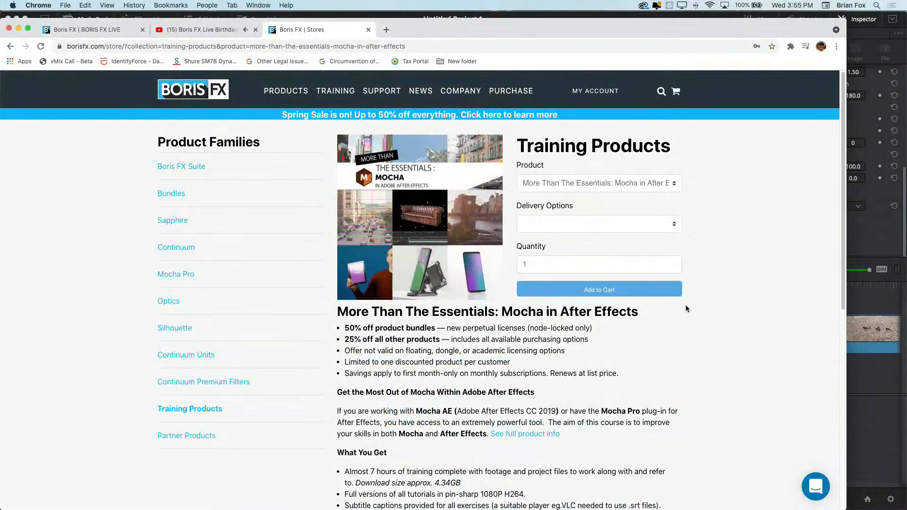
On the Boris FX website in Chrome, open the Mocha Essentials series from the full training video collection
{"action": "scroll", "coordinate": [687, 308], "scroll_direction": "down", "scroll_amount": 1}
{"action": "scroll", "coordinate": [687, 305], "scroll_direction": "down", "scroll_amount": 1}
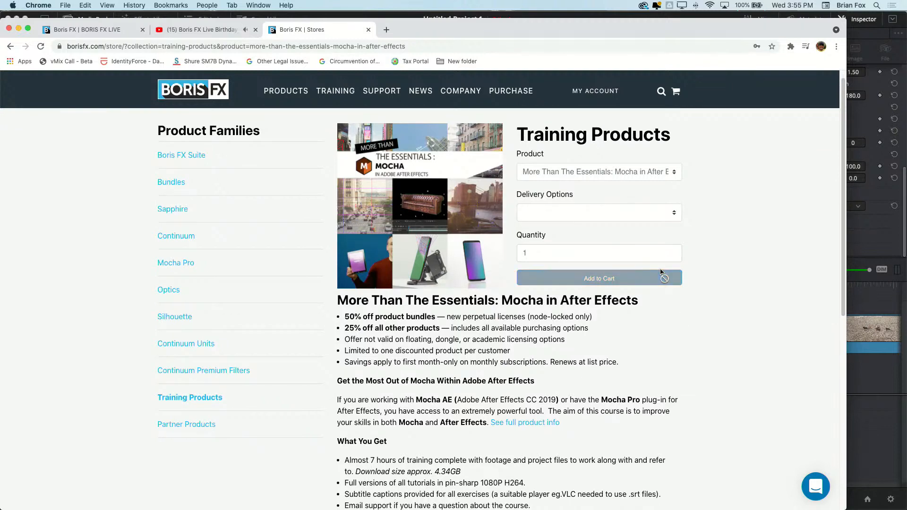
{"action": "mouse_move", "coordinate": [334, 98]}
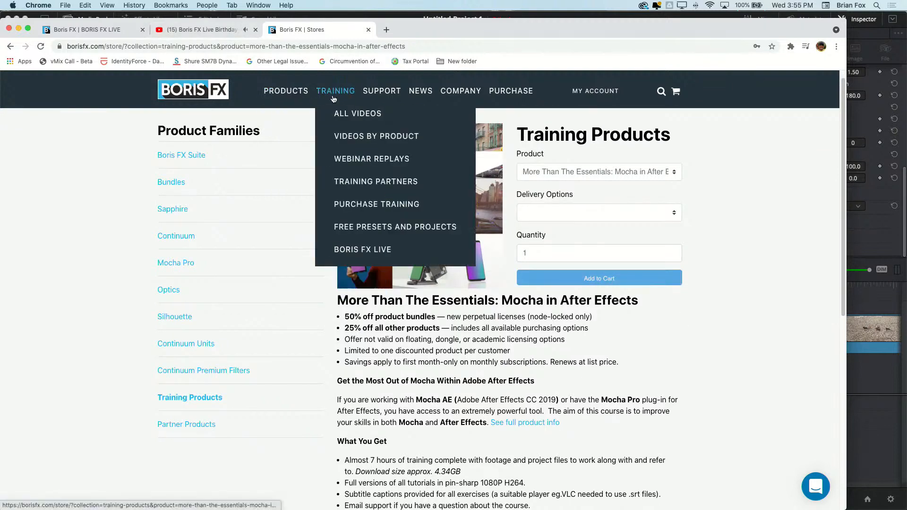
{"action": "left_click", "coordinate": [348, 115]}
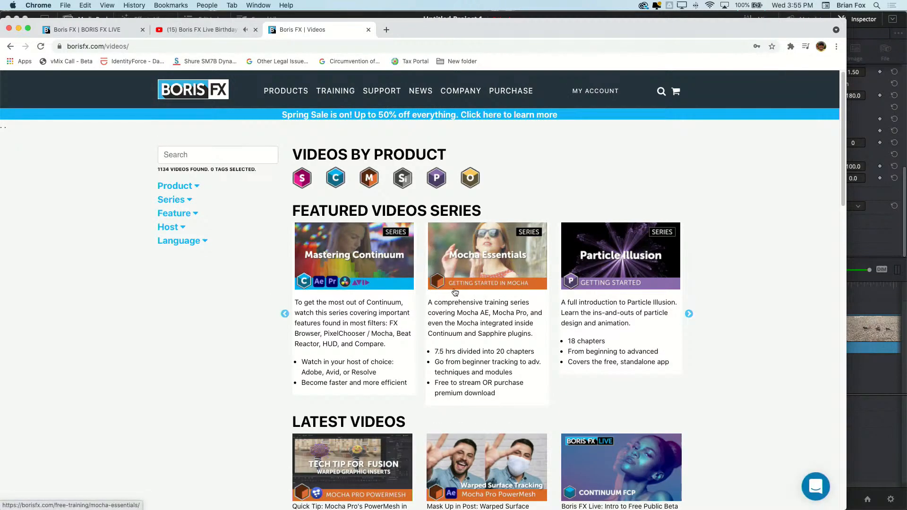
{"action": "left_click", "coordinate": [501, 273]}
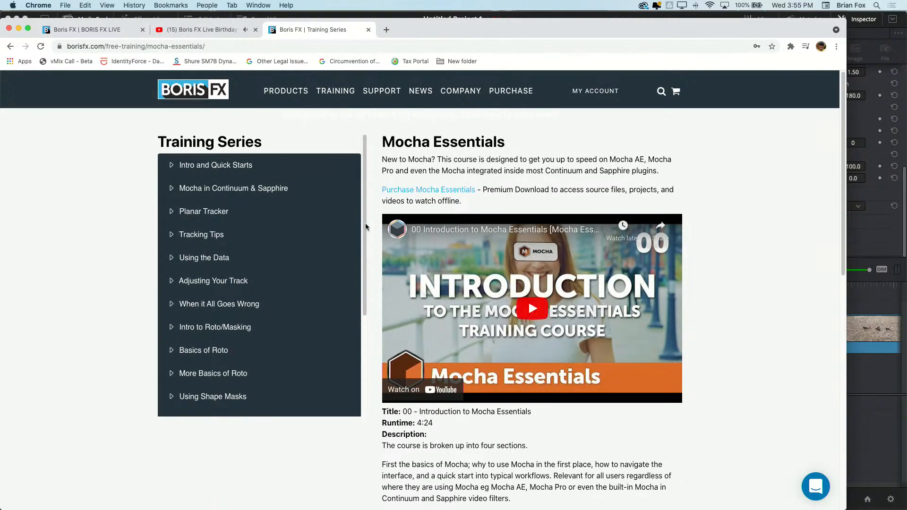
Browse the Mocha Essentials chapter lists from Intro and Quick Starts through Intro to Roto/Masking
{"action": "left_click", "coordinate": [171, 168]}
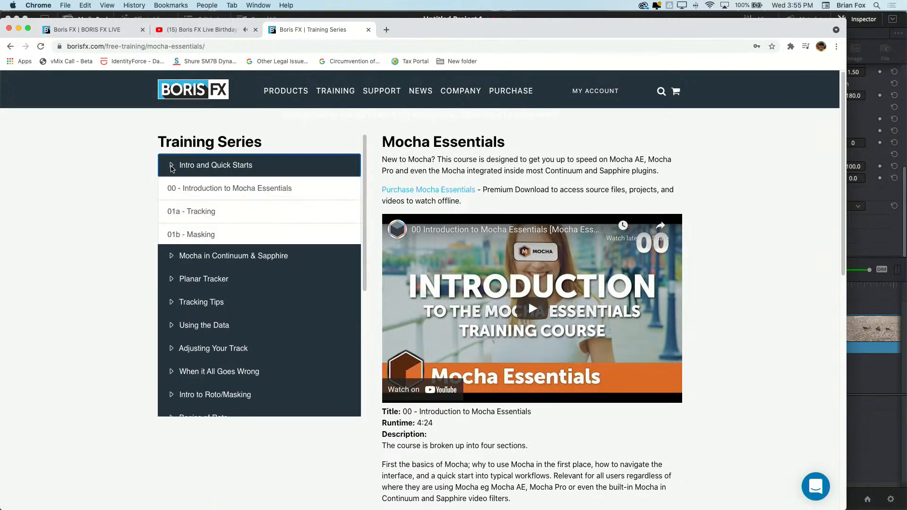
{"action": "left_click", "coordinate": [167, 173]}
{"action": "left_click", "coordinate": [172, 189]}
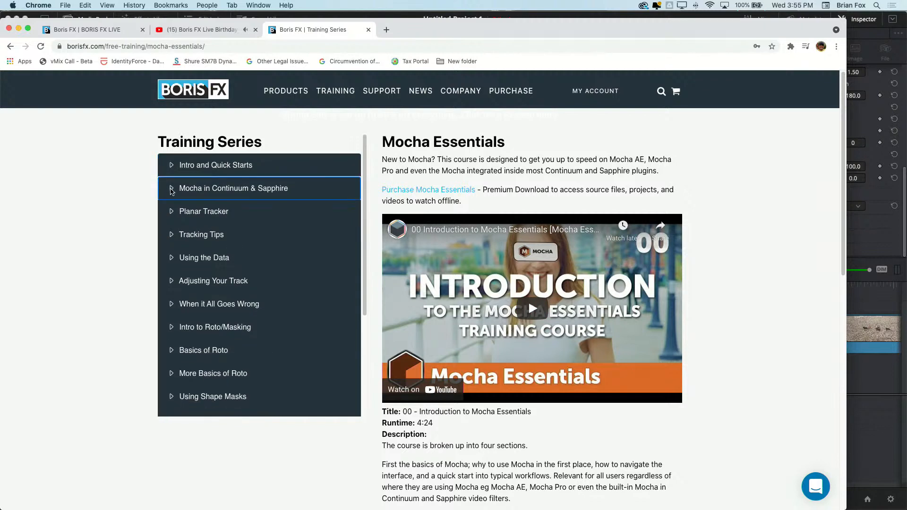
{"action": "left_click", "coordinate": [172, 236]}
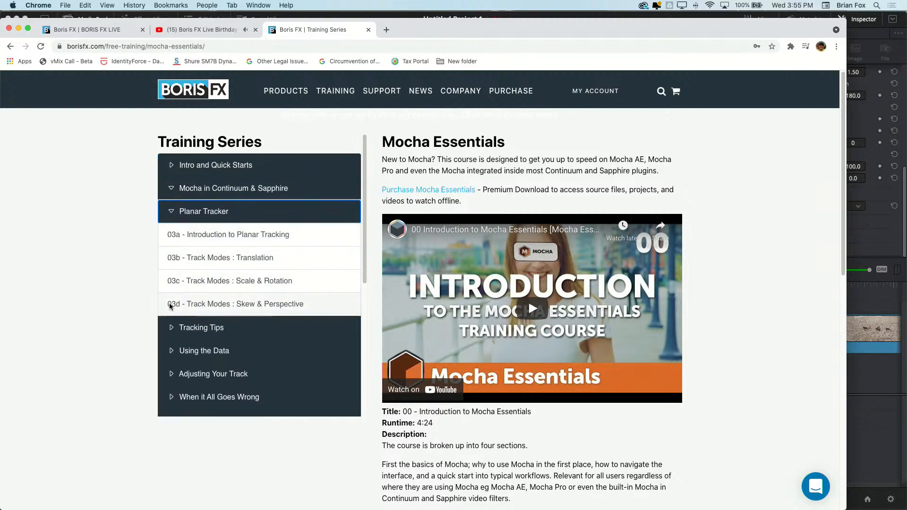
{"action": "left_click", "coordinate": [174, 330]}
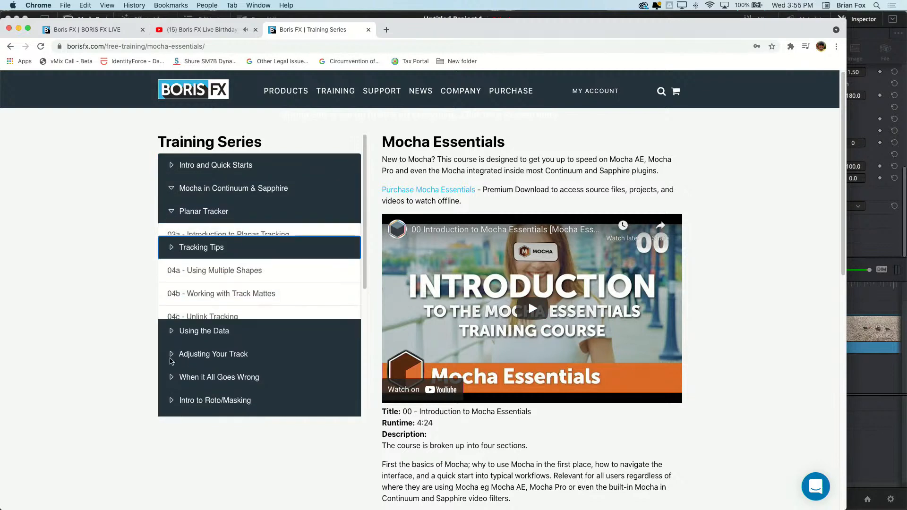
{"action": "left_click", "coordinate": [173, 329]}
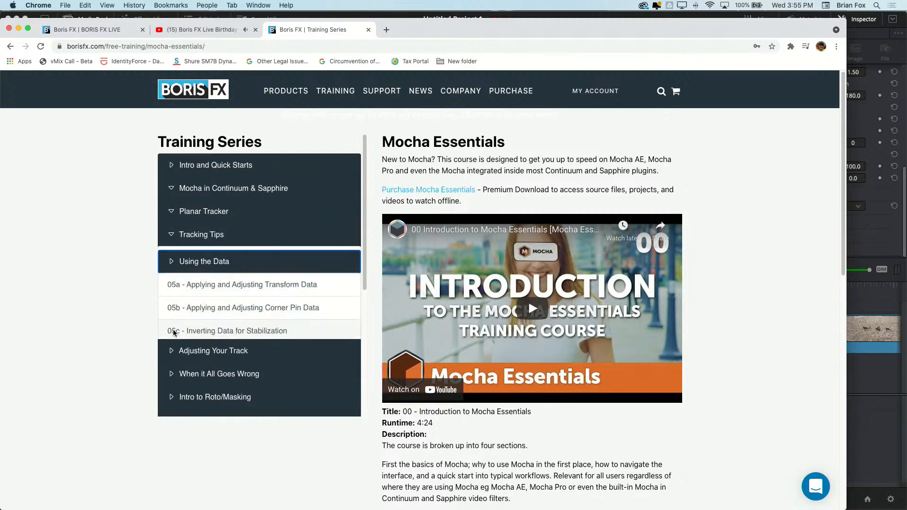
{"action": "left_click", "coordinate": [171, 352]}
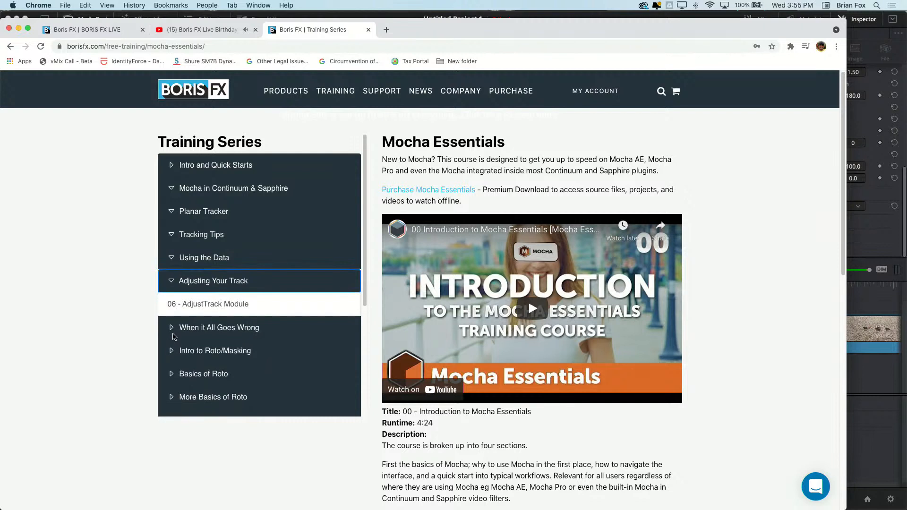
{"action": "left_click", "coordinate": [172, 330]}
{"action": "left_click", "coordinate": [172, 354]}
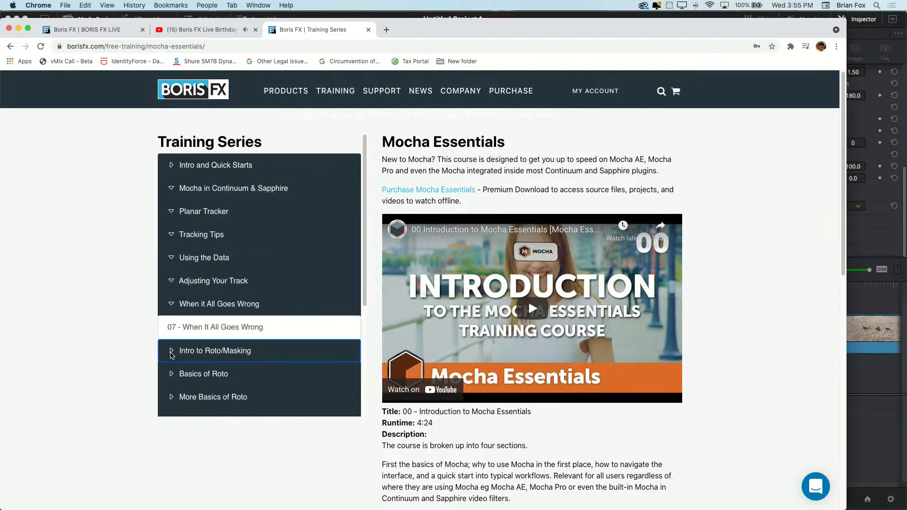
Open the lesson "08 - Introduction to Rotoscoping" and look through its description
{"action": "left_click", "coordinate": [231, 355]}
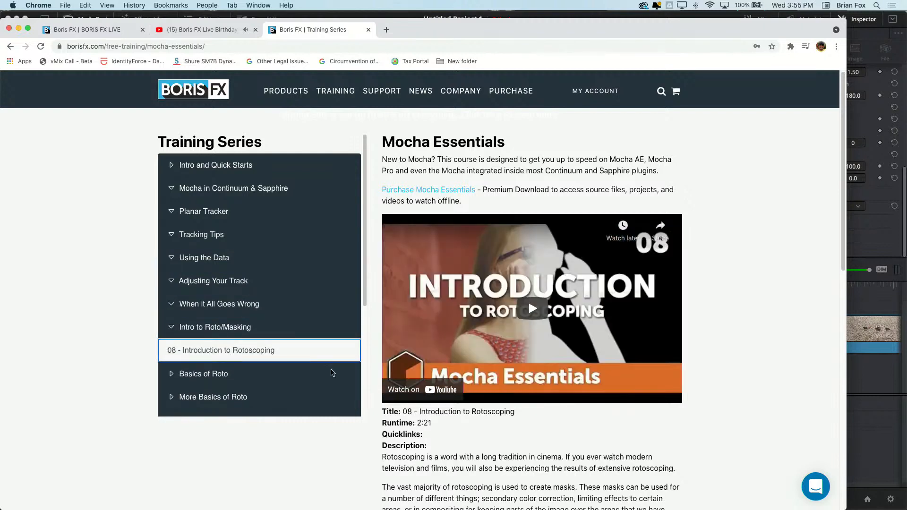
{"action": "scroll", "coordinate": [638, 420], "scroll_direction": "down", "scroll_amount": 1}
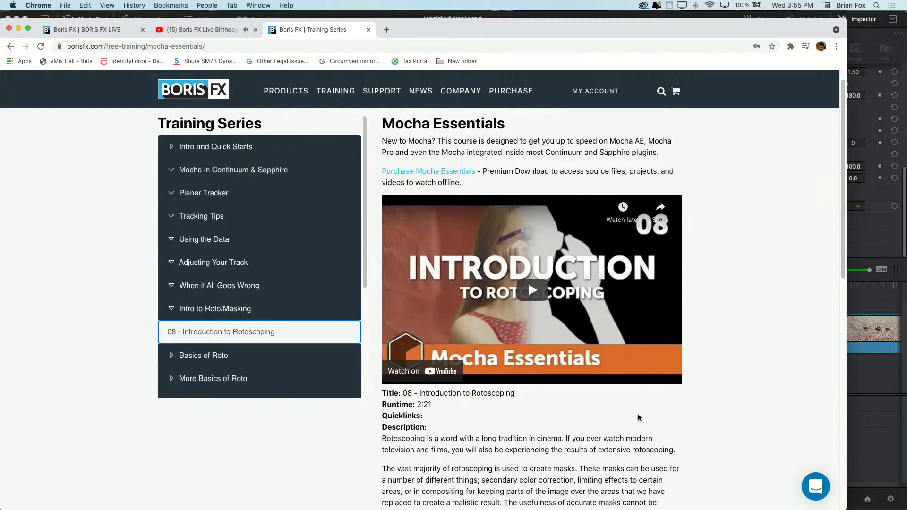
{"action": "scroll", "coordinate": [638, 420], "scroll_direction": "down", "scroll_amount": 3}
{"action": "scroll", "coordinate": [638, 415], "scroll_direction": "down", "scroll_amount": 10}
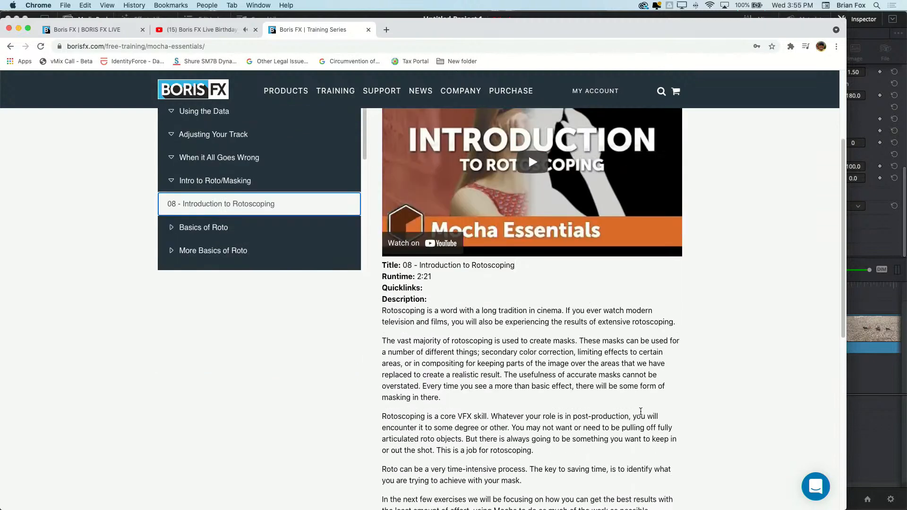
{"action": "scroll", "coordinate": [641, 413], "scroll_direction": "up", "scroll_amount": 12}
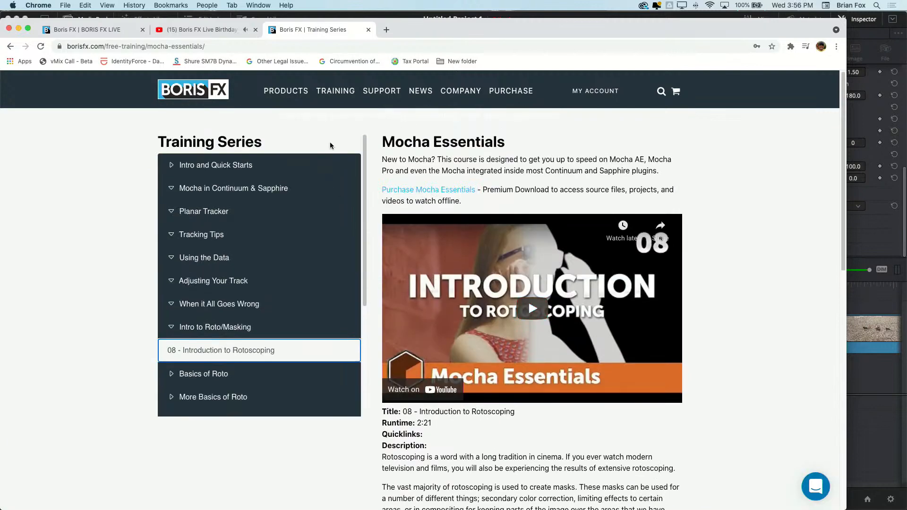
Open the store's Training Products page for Mocha Essentials and choose Instant Download as the delivery option
{"action": "left_click", "coordinate": [508, 90]}
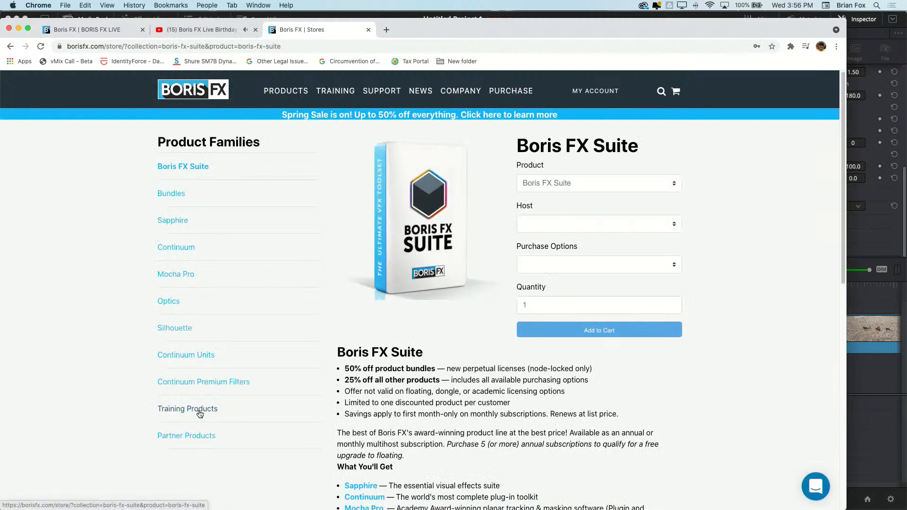
{"action": "left_click", "coordinate": [200, 414]}
{"action": "left_click", "coordinate": [621, 226]}
{"action": "left_click", "coordinate": [620, 223]}
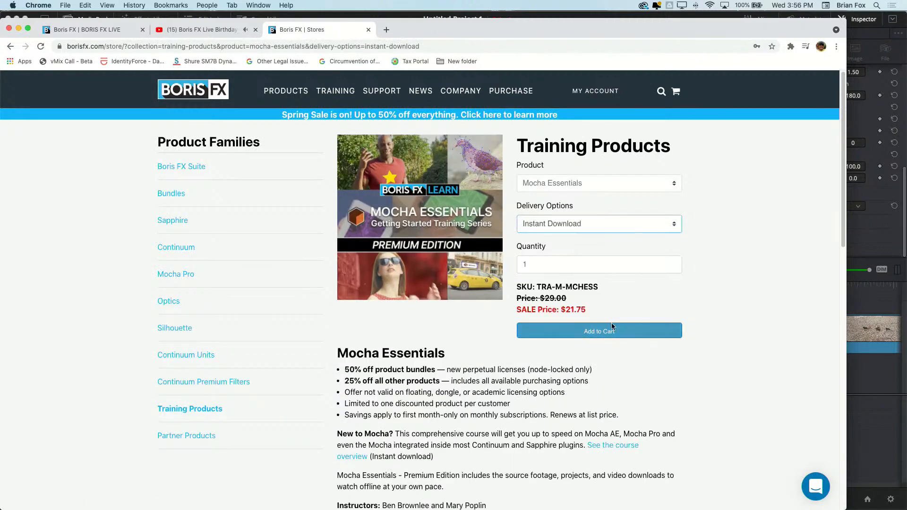
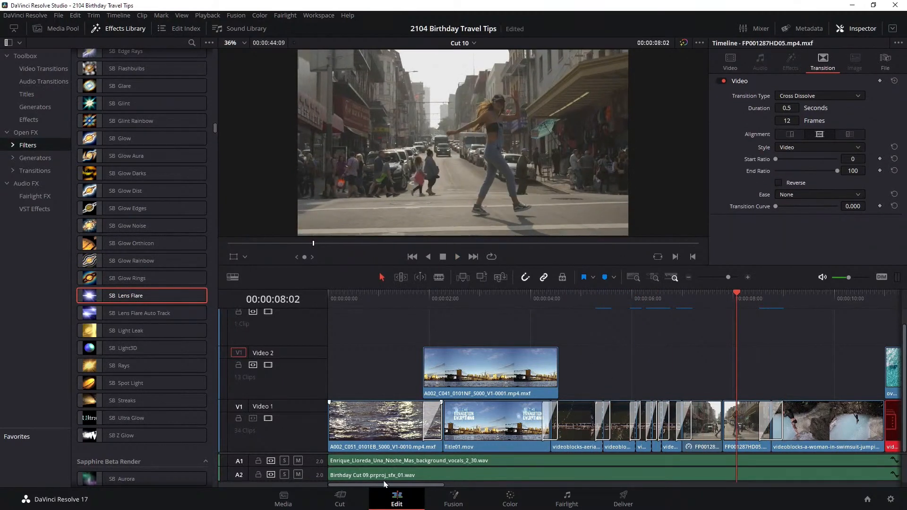
Look through the clips along the Cut 10 timeline and return to its beginning
{"action": "left_click_drag", "start_coordinate": [387, 488], "coordinate": [434, 487]}
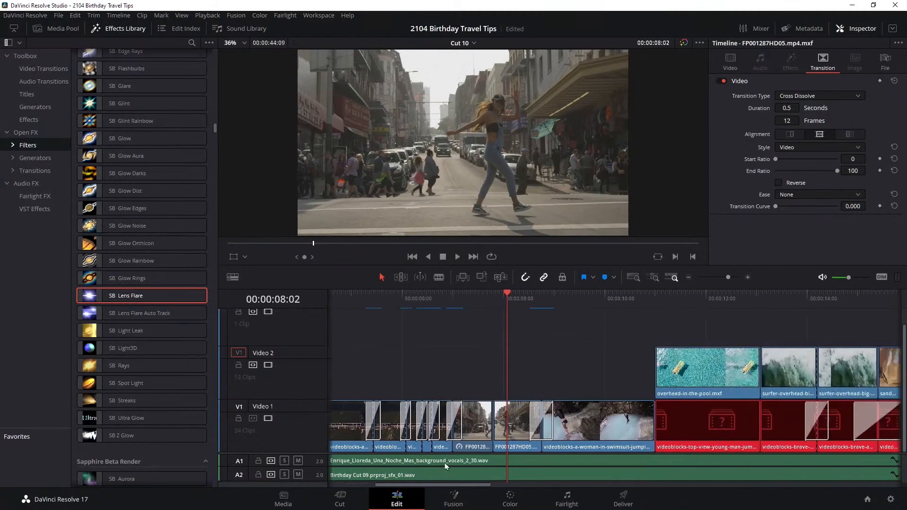
{"action": "left_click", "coordinate": [507, 298]}
{"action": "left_click_drag", "start_coordinate": [509, 298], "coordinate": [600, 298]}
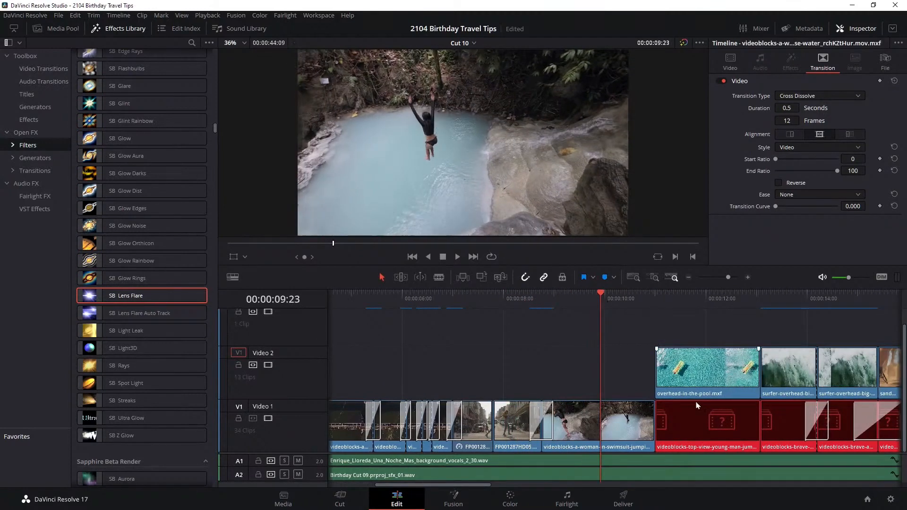
{"action": "left_click_drag", "start_coordinate": [447, 485], "coordinate": [468, 453]}
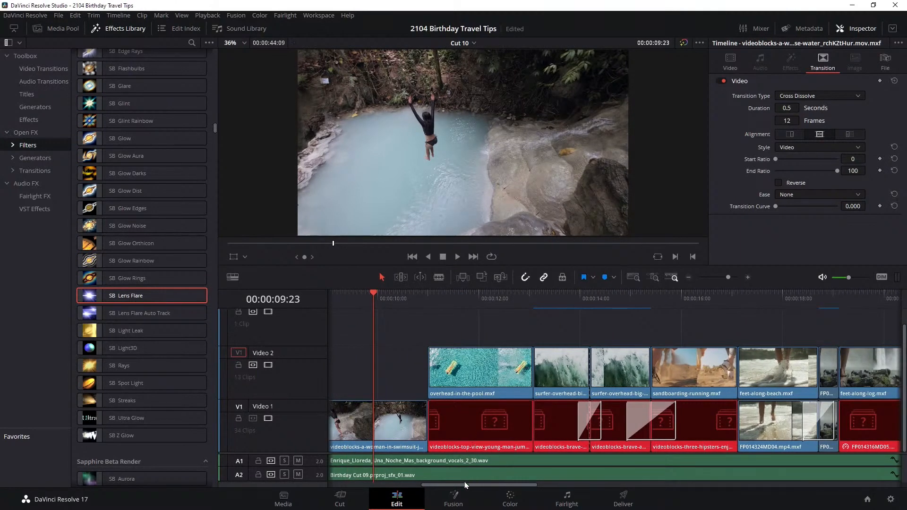
{"action": "left_click_drag", "start_coordinate": [476, 489], "coordinate": [336, 475]}
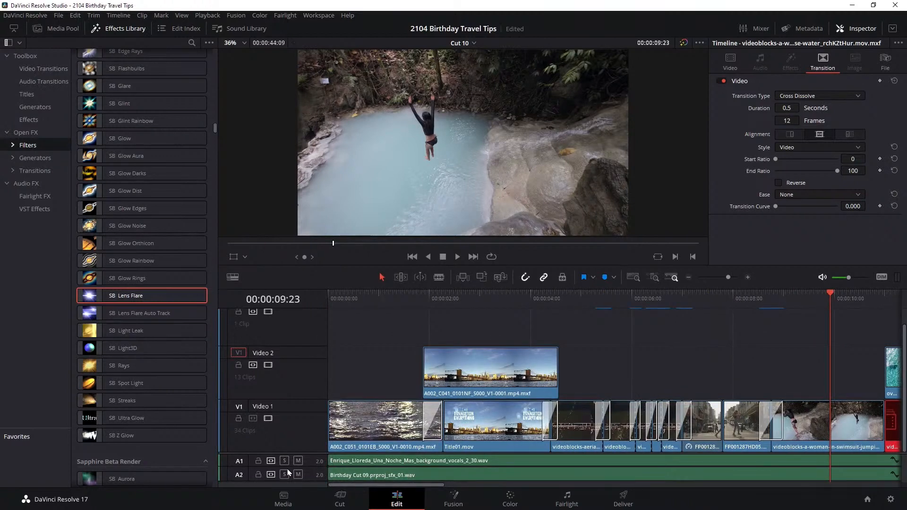
Place the playhead at 00:00:02:23 and open the Brooklyn Bridge skyline clip on Video 2 for color grading
{"action": "left_click_drag", "start_coordinate": [475, 301], "coordinate": [484, 304]}
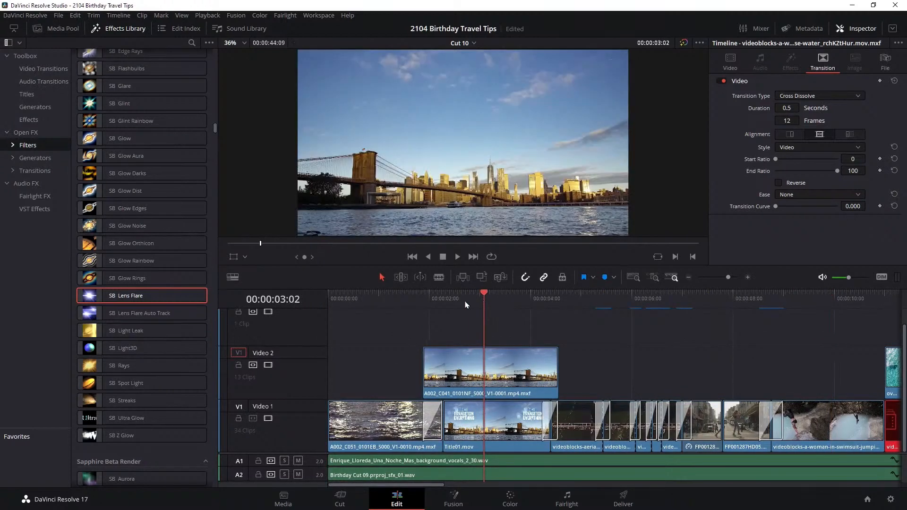
{"action": "key", "text": "Left"}
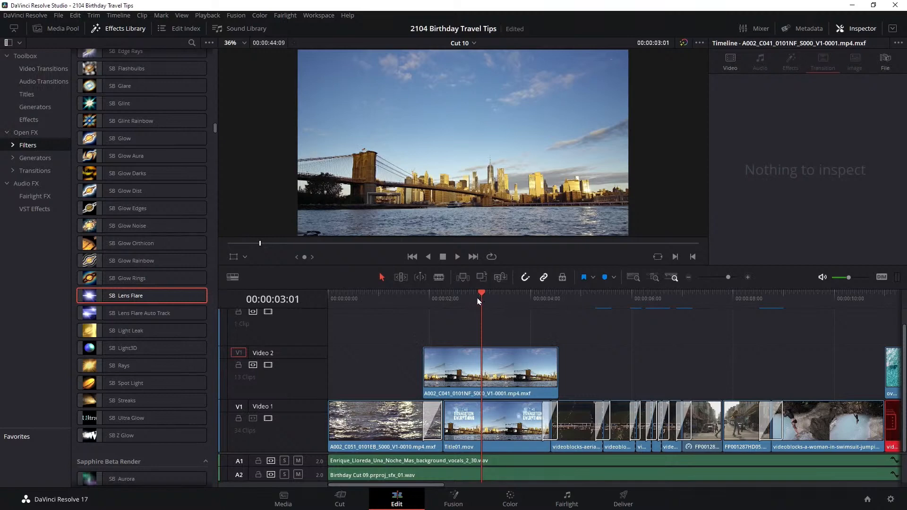
{"action": "mouse_move", "coordinate": [485, 301]}
{"action": "left_mouse_down"}
{"action": "mouse_move", "coordinate": [464, 300]}
{"action": "mouse_move", "coordinate": [475, 303]}
{"action": "left_mouse_up"}
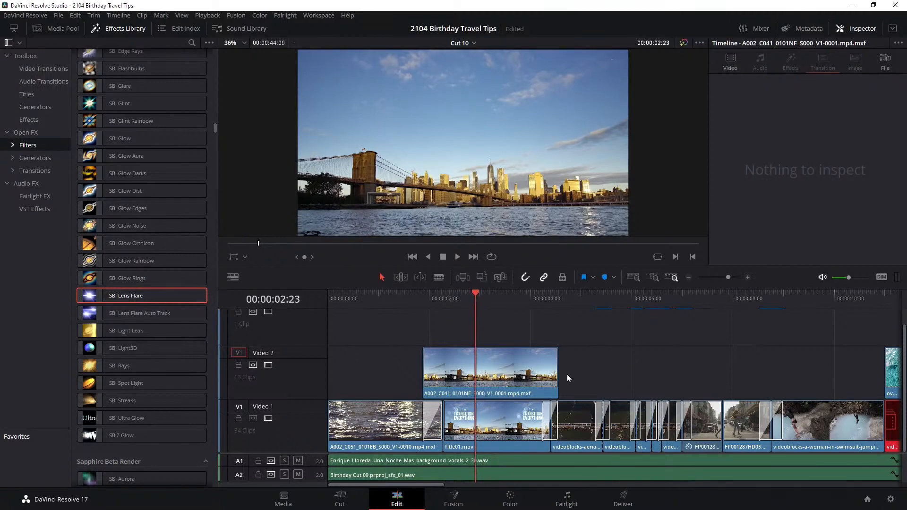
{"action": "left_click_drag", "start_coordinate": [568, 317], "coordinate": [496, 387]}
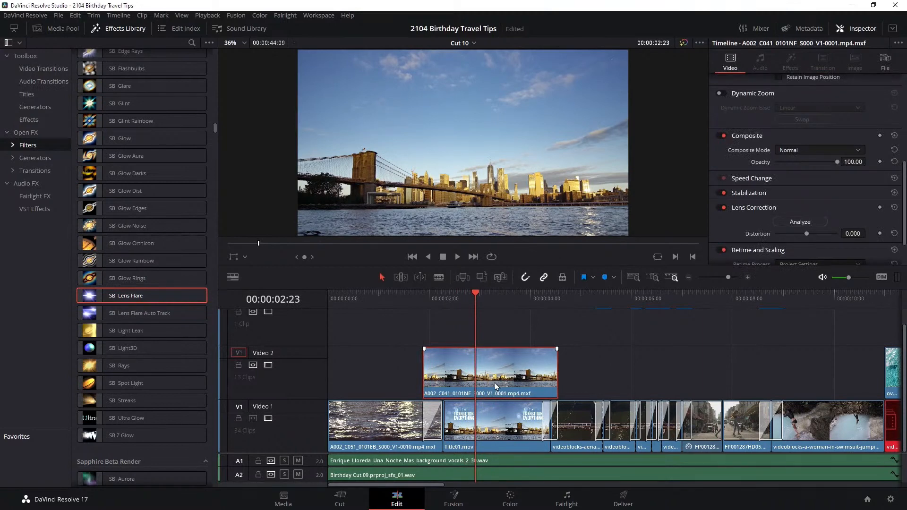
{"action": "scroll", "coordinate": [899, 189], "scroll_direction": "up", "scroll_amount": 6}
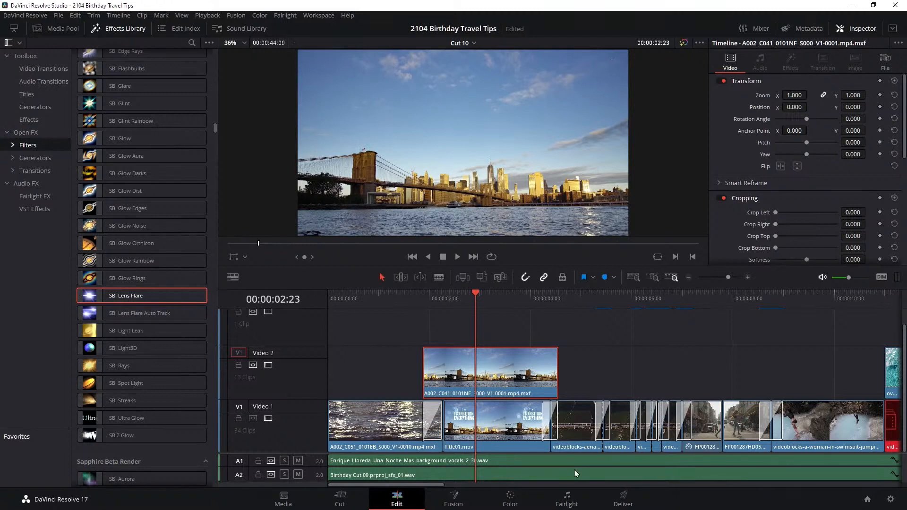
{"action": "left_click", "coordinate": [510, 503]}
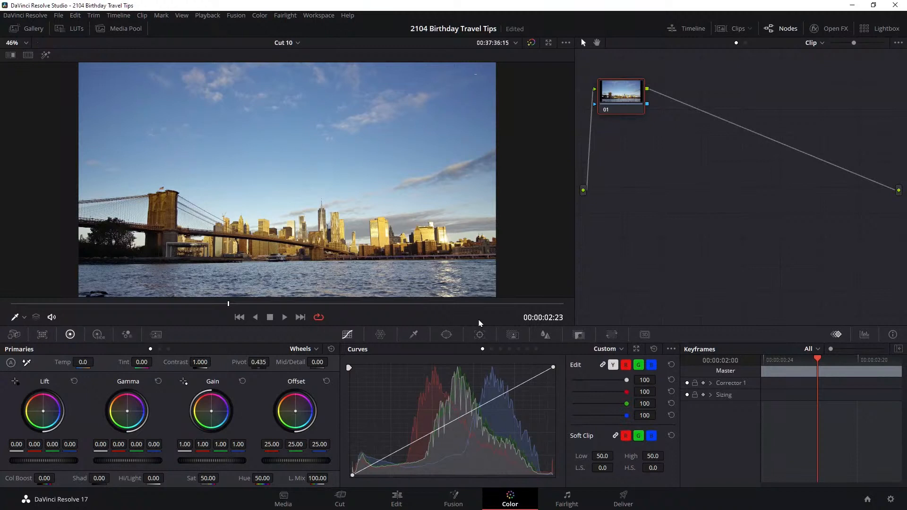
Reposition node 01 in the node graph and add a control point in the shadow range of its custom curve
{"action": "left_click_drag", "start_coordinate": [627, 98], "coordinate": [631, 136]}
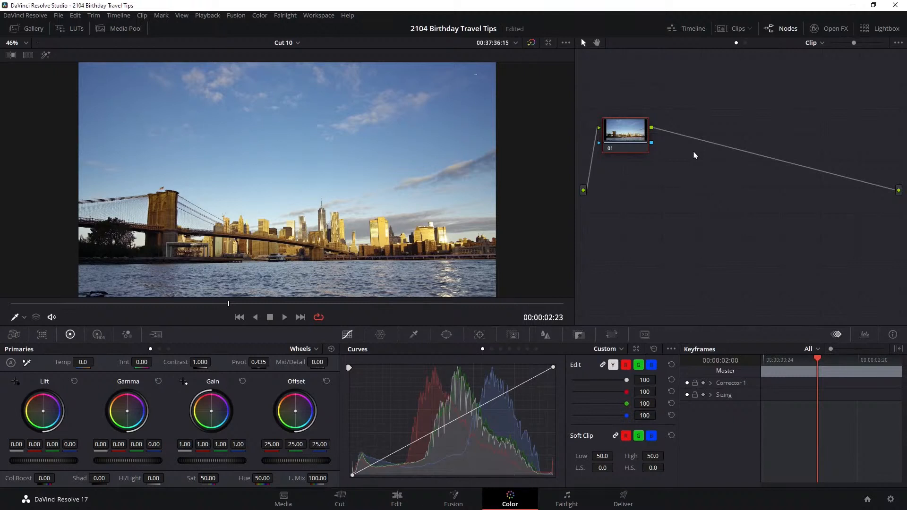
{"action": "left_click_drag", "start_coordinate": [627, 130], "coordinate": [633, 117]}
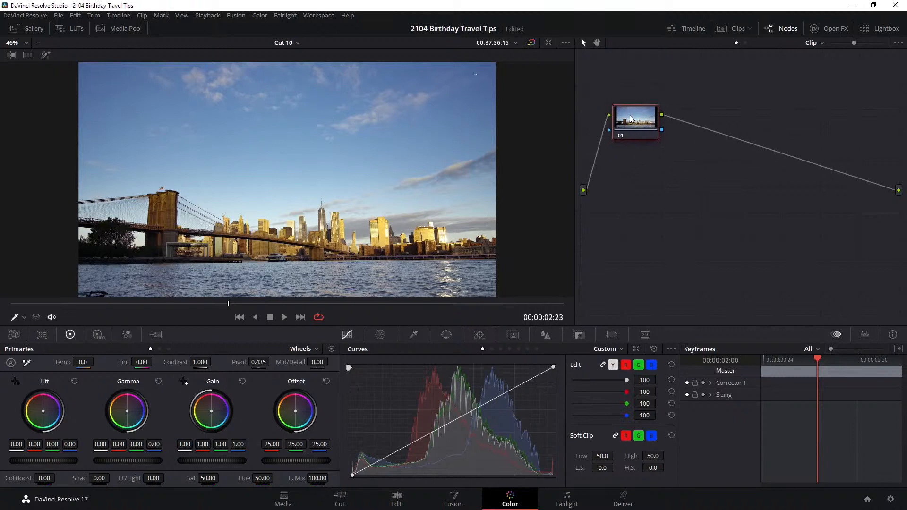
{"action": "left_click", "coordinate": [397, 456]}
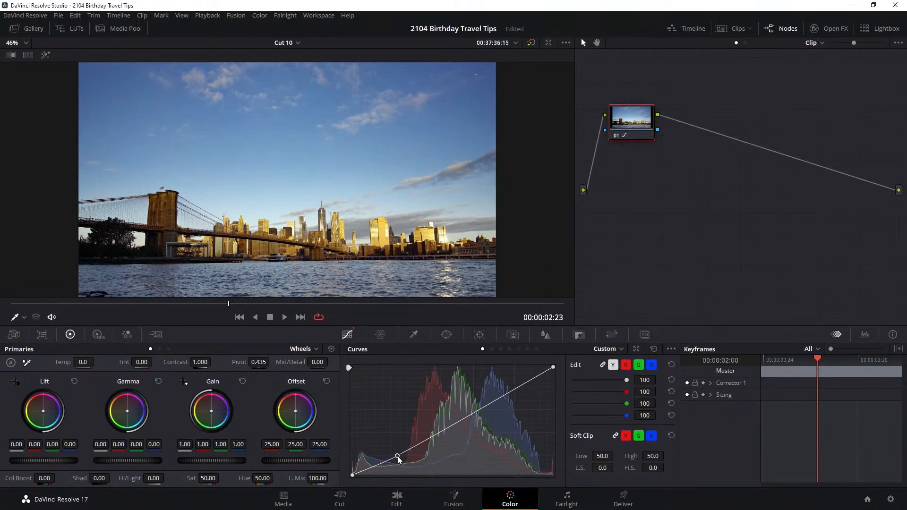
{"action": "left_click_drag", "start_coordinate": [398, 460], "coordinate": [397, 456]}
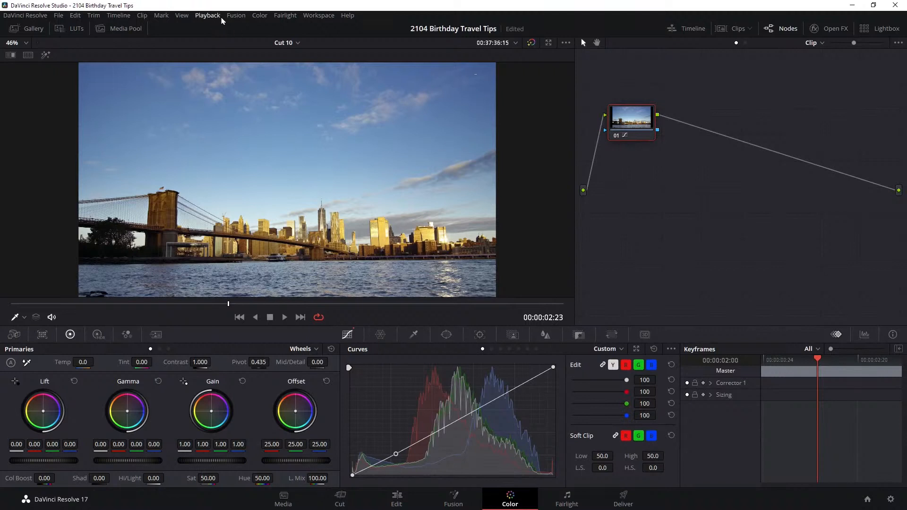
Add a serial node after node 01 and push its gamma toward blue, at -0.06, -0.11, -0.06 and 0.06
{"action": "left_click", "coordinate": [261, 17]}
{"action": "mouse_move", "coordinate": [265, 27]}
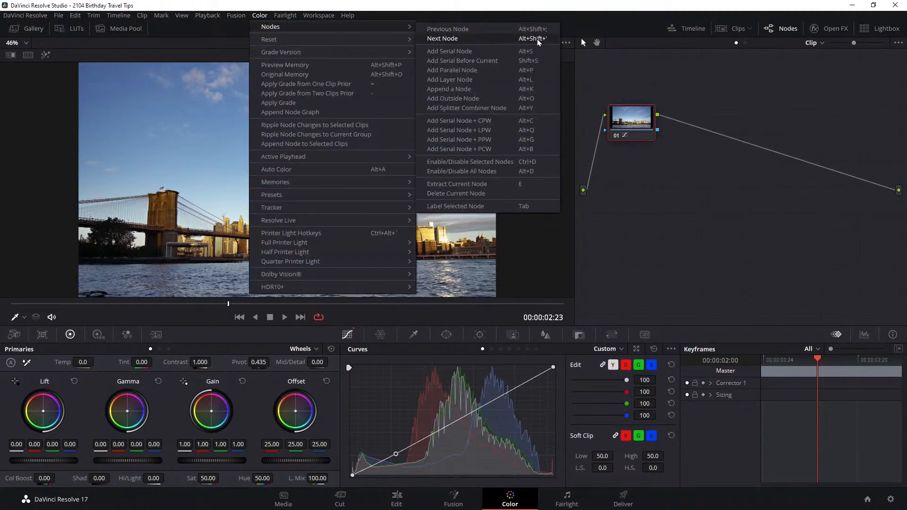
{"action": "left_click", "coordinate": [536, 53]}
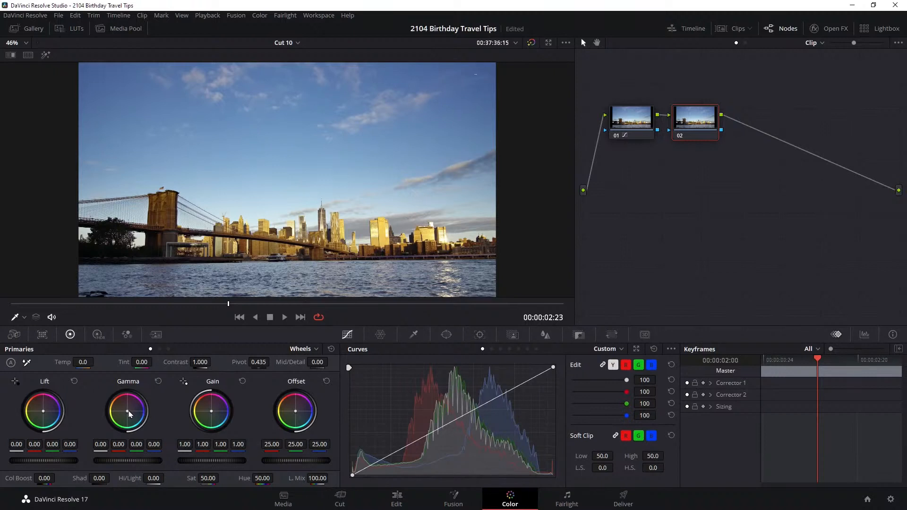
{"action": "left_click_drag", "start_coordinate": [130, 414], "coordinate": [131, 414]}
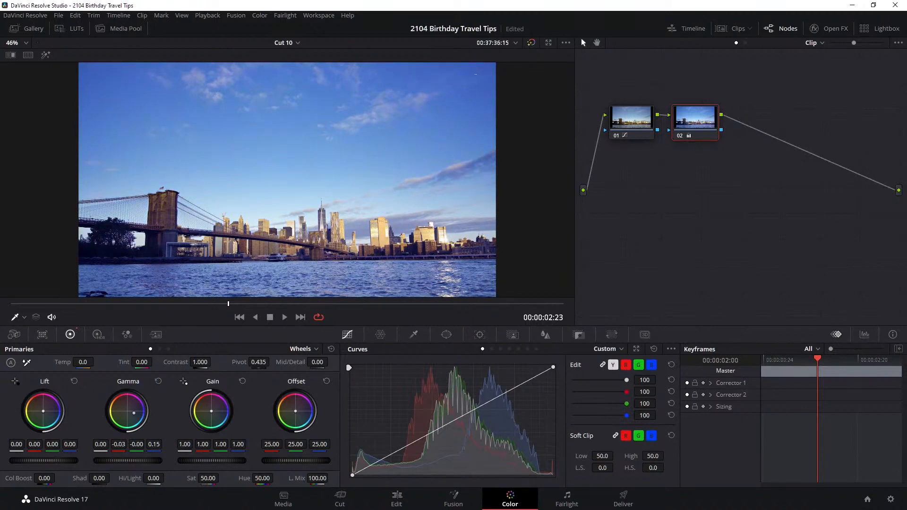
{"action": "left_click_drag", "start_coordinate": [136, 461], "coordinate": [117, 461]}
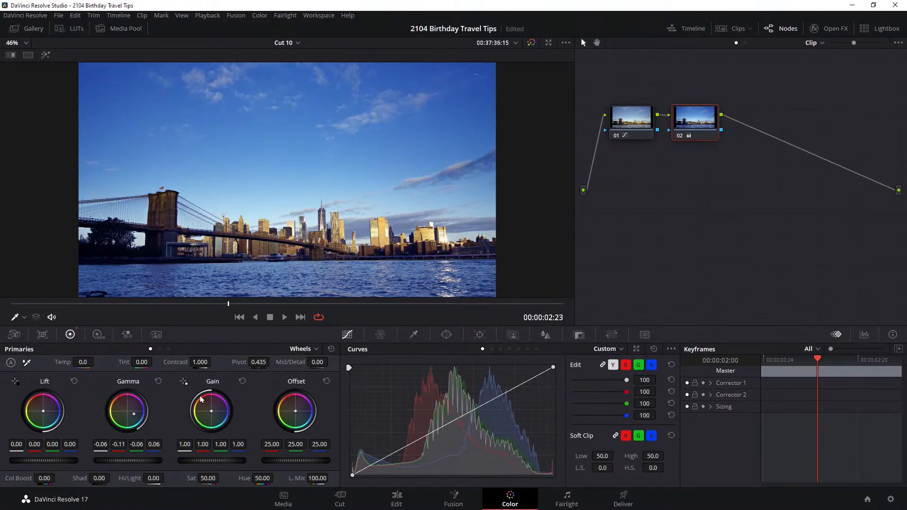
Limit node 02 to the sky with a gradient window at tilt 51.07, rotation -0.65 and softness 3.80, and readjust its gamma balance
{"action": "left_click", "coordinate": [446, 335]}
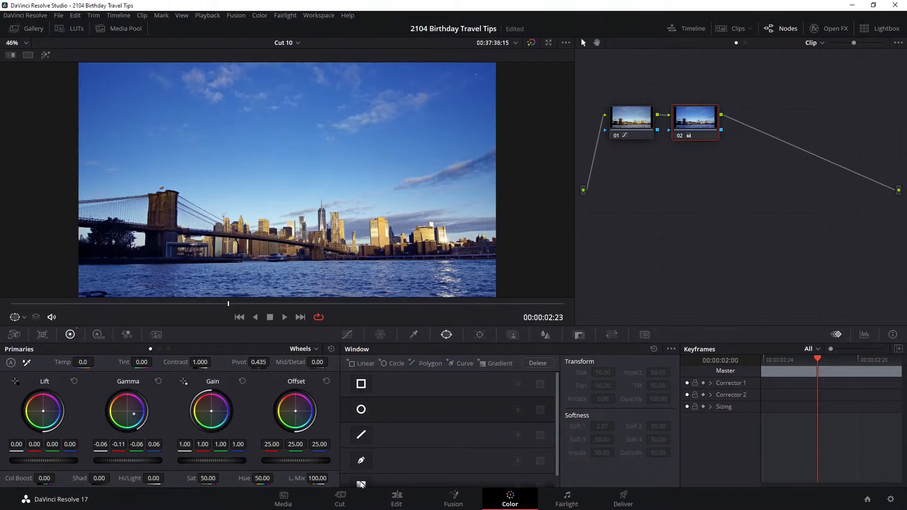
{"action": "left_click", "coordinate": [362, 482]}
{"action": "left_click_drag", "start_coordinate": [287, 180], "coordinate": [285, 164]}
{"action": "left_click_drag", "start_coordinate": [284, 207], "coordinate": [279, 243]}
{"action": "left_click_drag", "start_coordinate": [283, 160], "coordinate": [286, 161]}
{"action": "left_click_drag", "start_coordinate": [282, 244], "coordinate": [286, 246]}
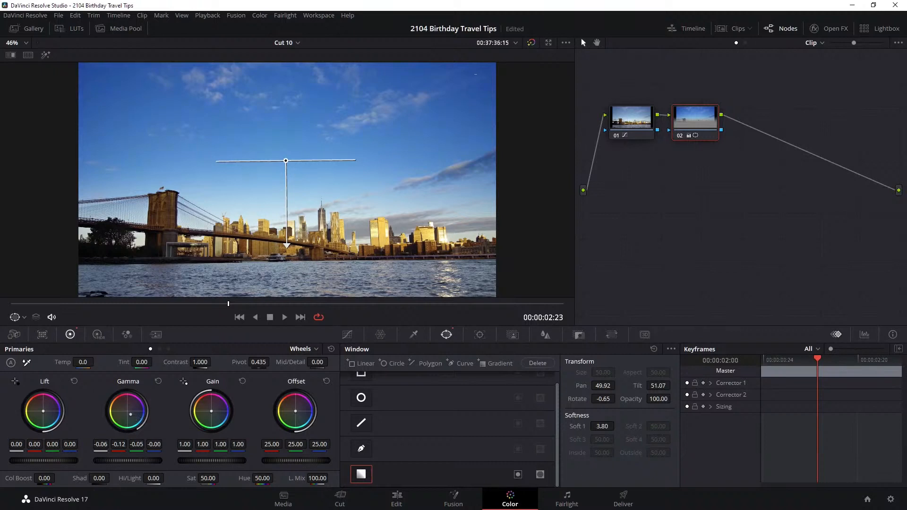
{"action": "left_click_drag", "start_coordinate": [123, 414], "coordinate": [136, 415]}
Disable node 02 and add a new serial node after it
{"action": "key", "text": "ctrl+d"}
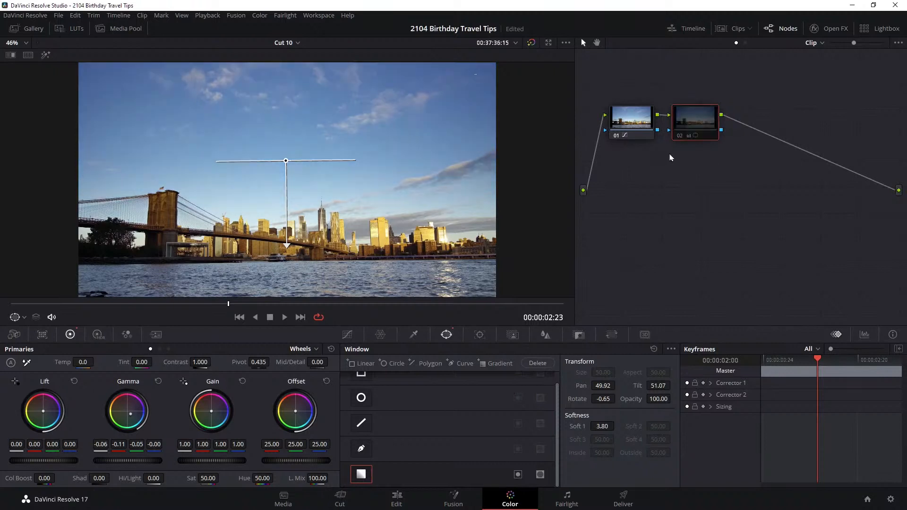
{"action": "key", "text": "alt+s"}
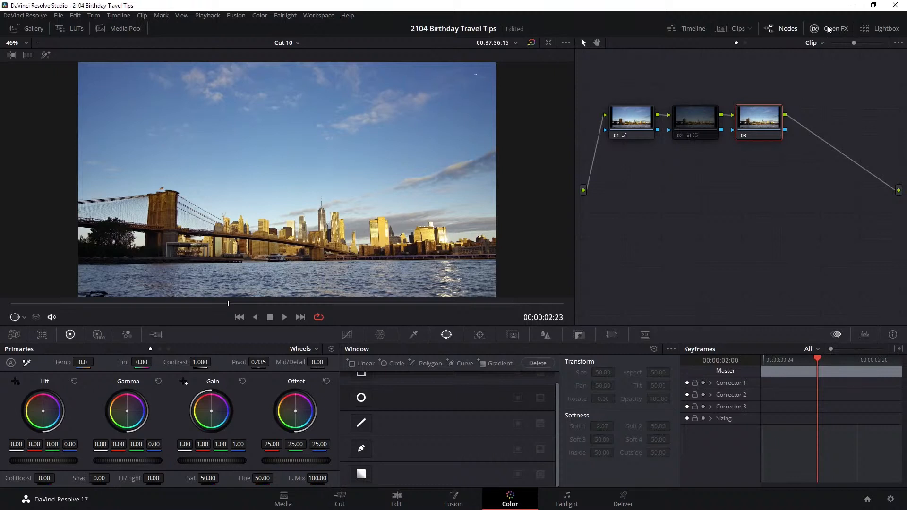
Search the Open FX library for "bcc+" and apply BCC+Color Gradient from BCC Grads and Tints to node 03
{"action": "left_click", "coordinate": [830, 29]}
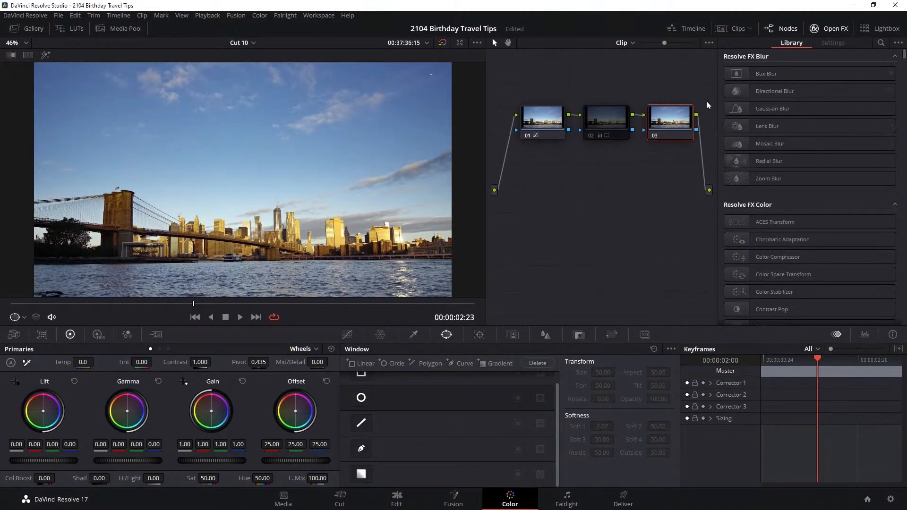
{"action": "left_click", "coordinate": [882, 43]}
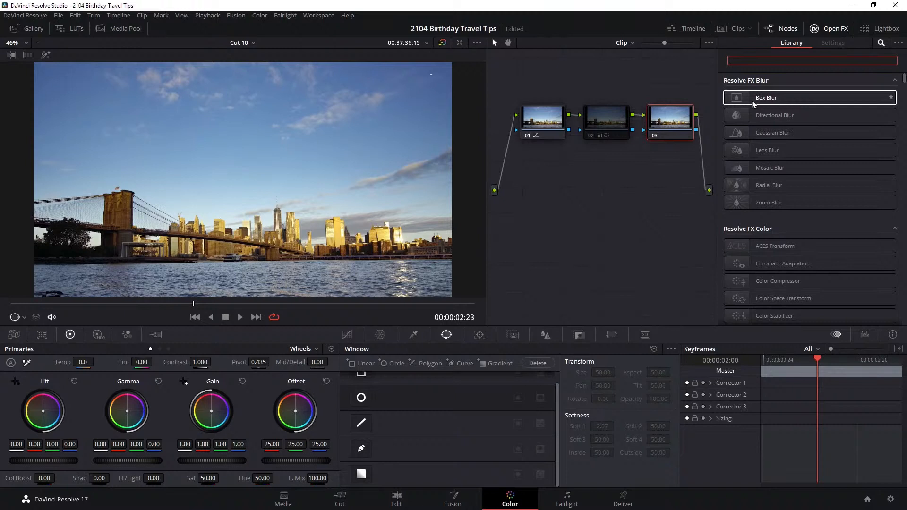
{"action": "type", "text": "bcc"}
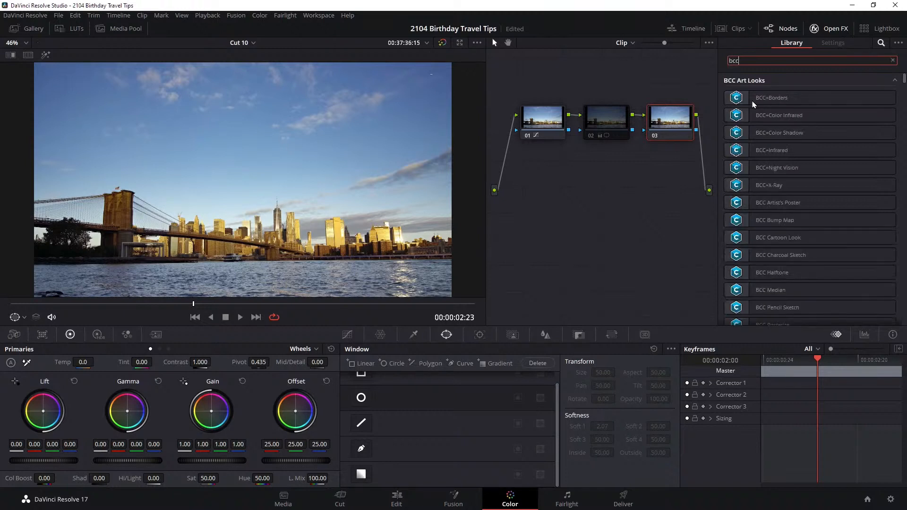
{"action": "type", "text": "+"}
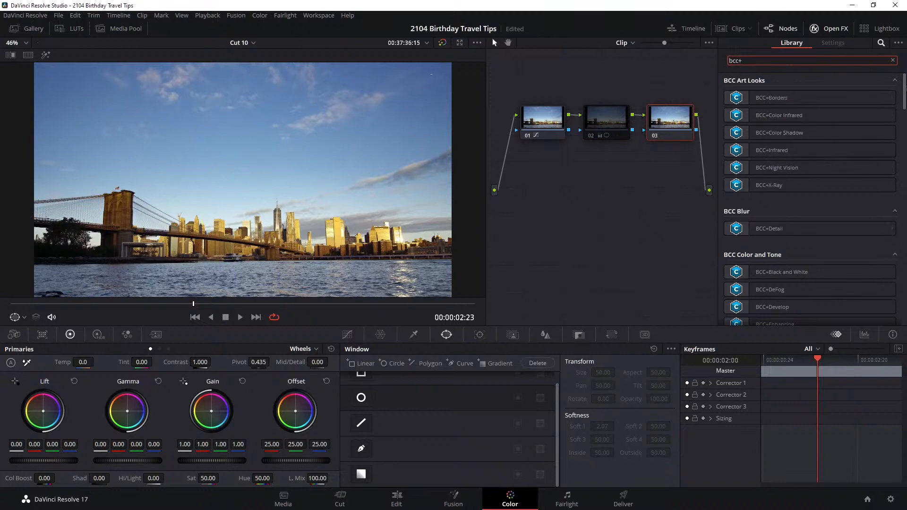
{"action": "left_click_drag", "start_coordinate": [905, 89], "coordinate": [904, 109]}
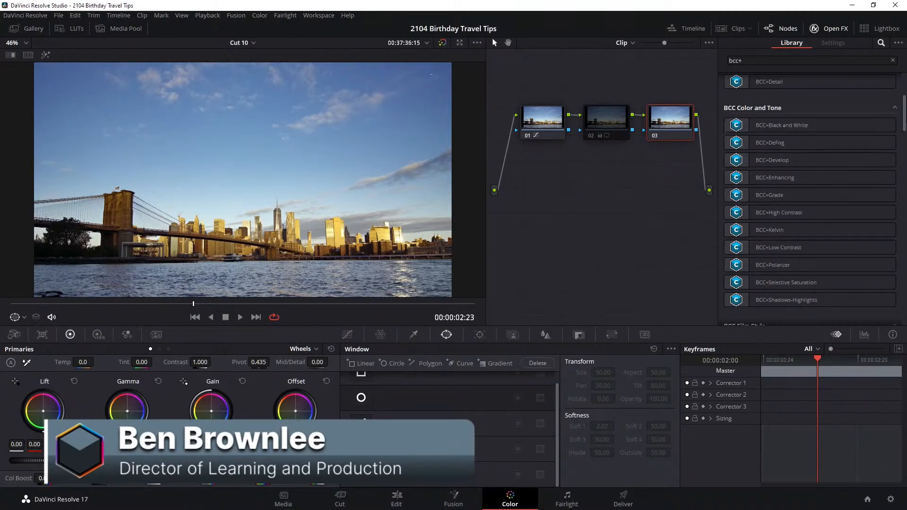
{"action": "left_click_drag", "start_coordinate": [906, 124], "coordinate": [904, 170]}
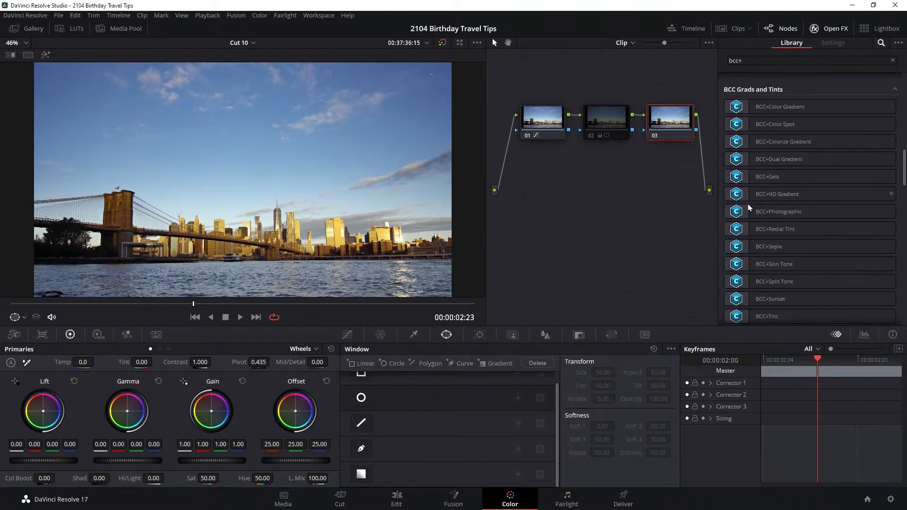
{"action": "left_click_drag", "start_coordinate": [777, 105], "coordinate": [674, 122]}
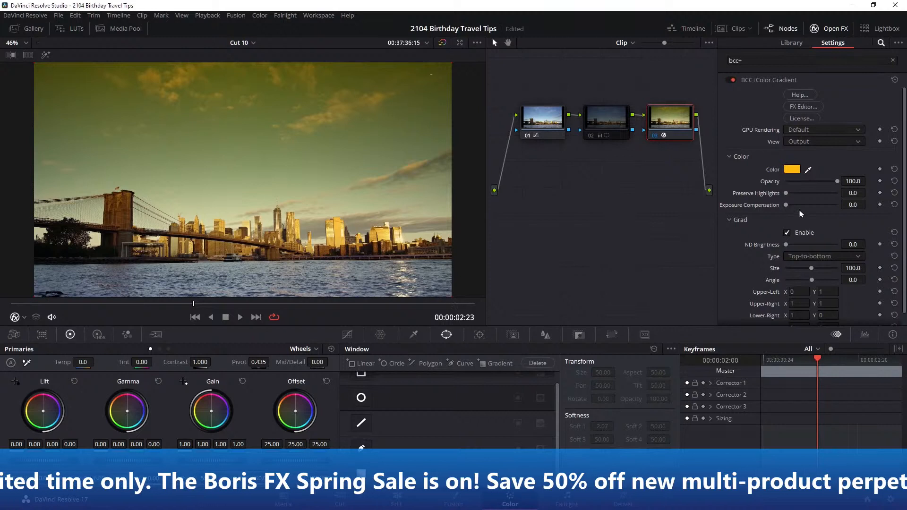
Set the color gradient's Upper-Left and Upper-Right Y values to .9 and its Lower-Right and Lower-Left Y values to 0.1
{"action": "scroll", "coordinate": [903, 200], "scroll_direction": "down", "scroll_amount": 1}
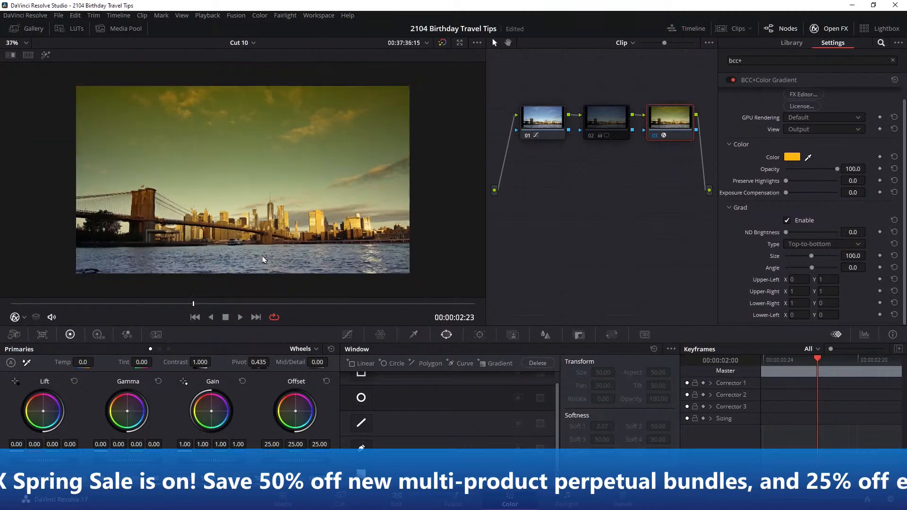
{"action": "scroll", "coordinate": [262, 256], "scroll_direction": "down", "scroll_amount": 1}
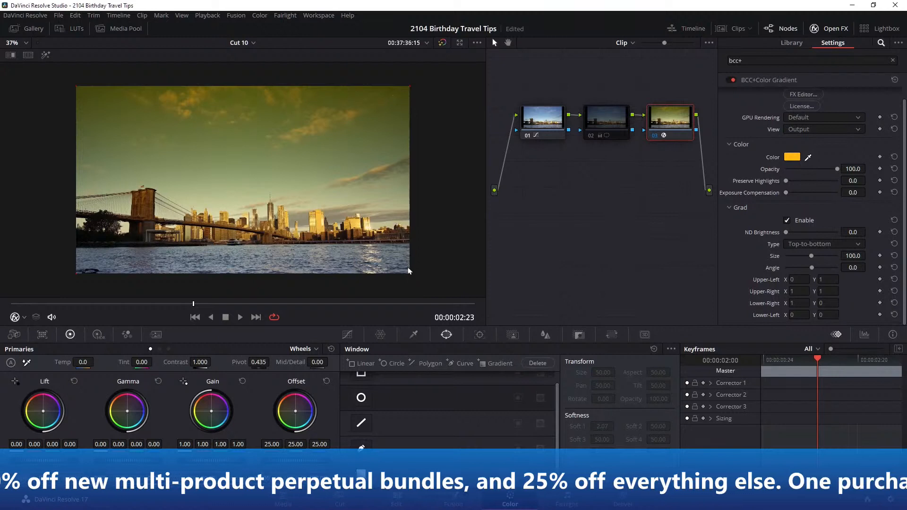
{"action": "left_click", "coordinate": [823, 304]}
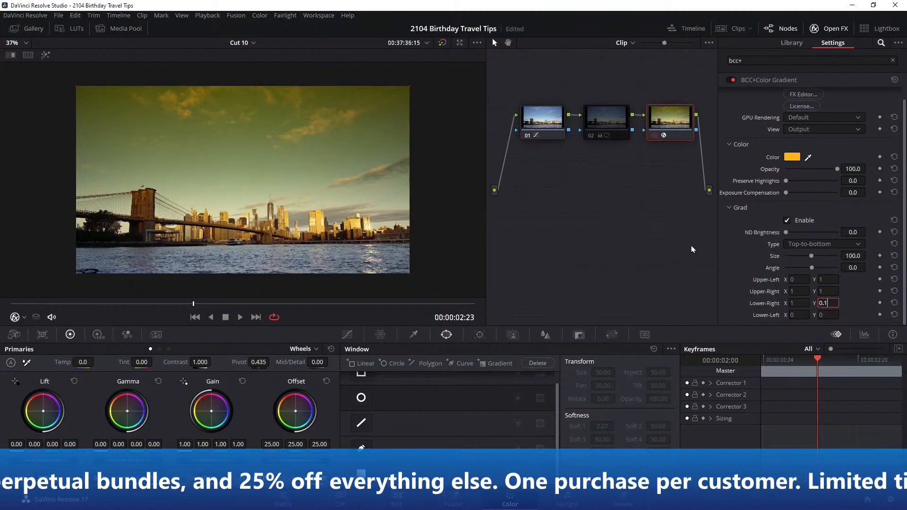
{"action": "left_click", "coordinate": [825, 280]}
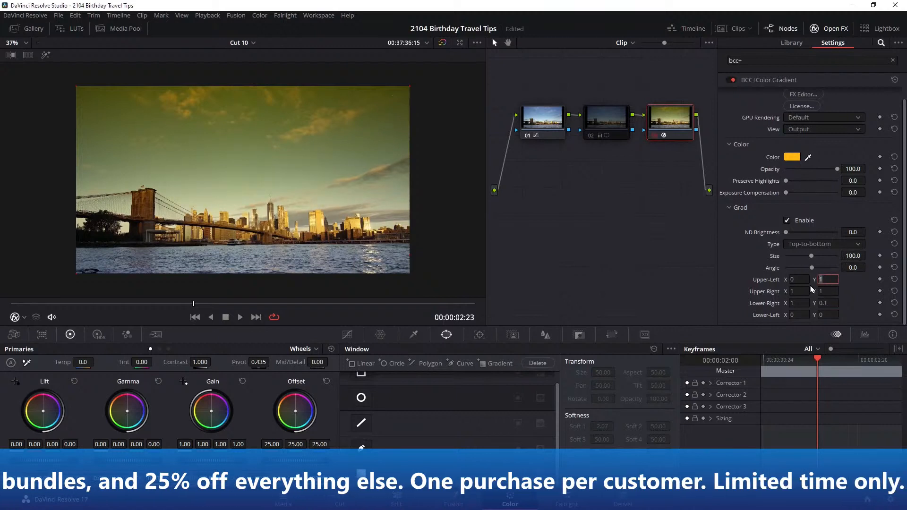
{"action": "type", "text": ".9"}
{"action": "key", "text": "Return"}
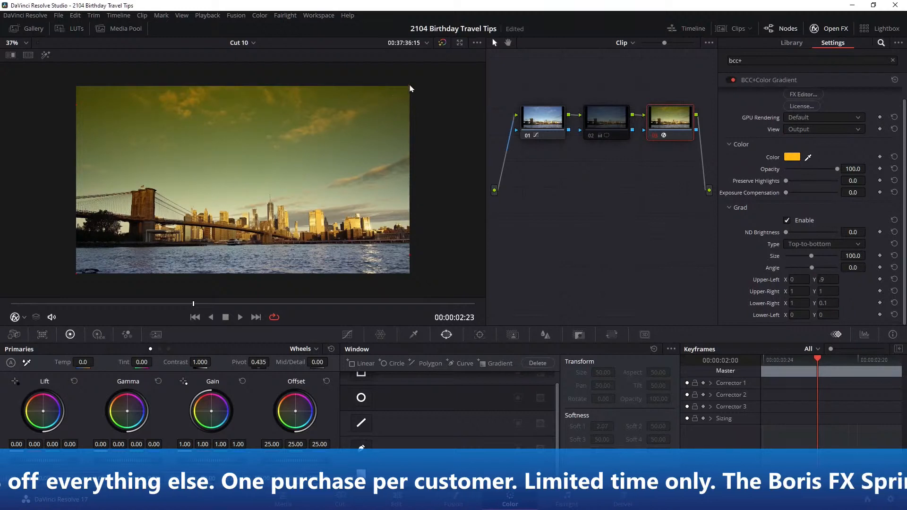
{"action": "left_click", "coordinate": [827, 290]}
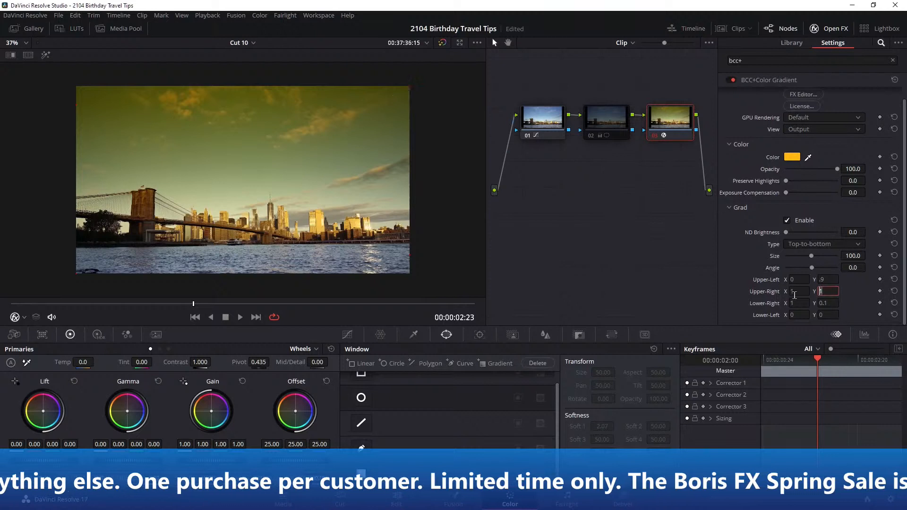
{"action": "left_click", "coordinate": [834, 314]}
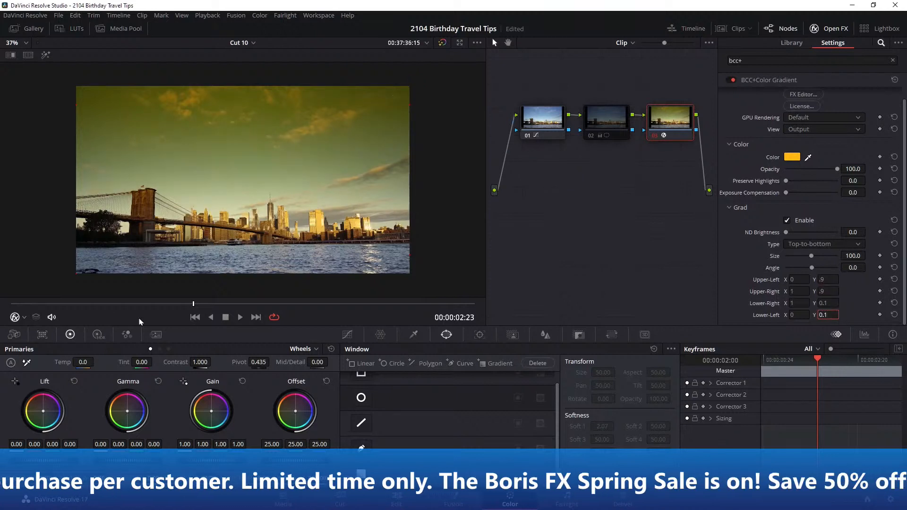
{"action": "type", "text": "0.1"}
{"action": "key", "text": "Return"}
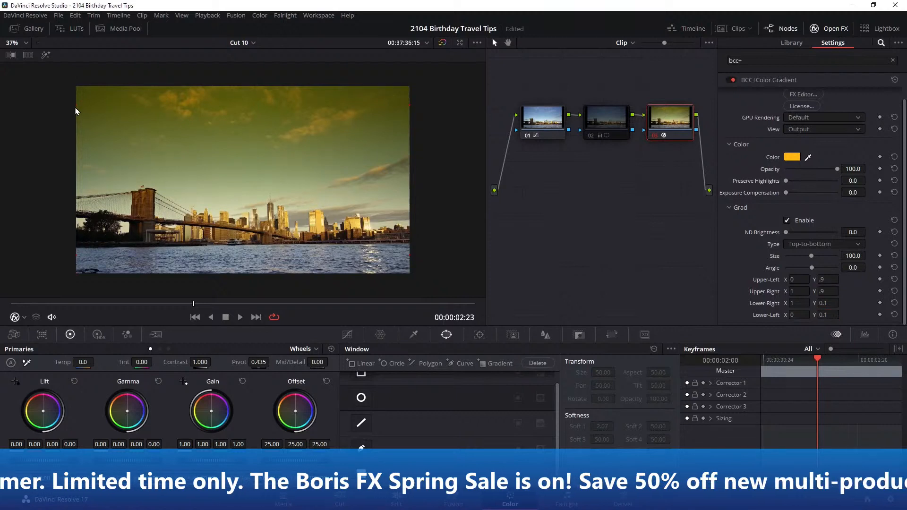
Switch the viewer to the Open FX overlay and set the color gradient's color to light blue #28d6fd
{"action": "left_click", "coordinate": [18, 318]}
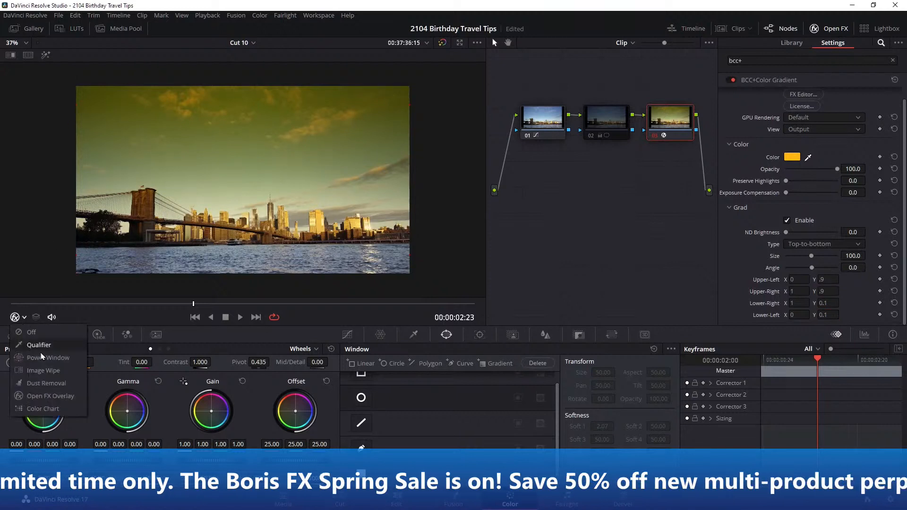
{"action": "left_click", "coordinate": [58, 399]}
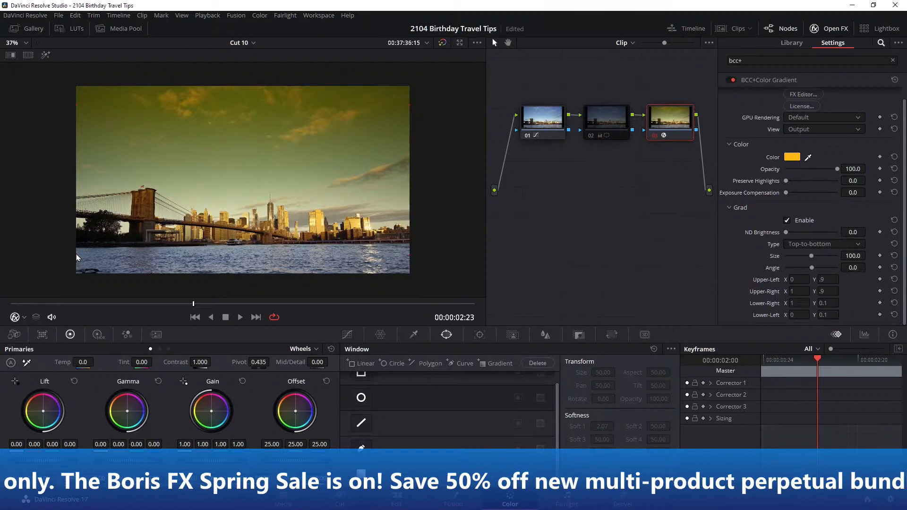
{"action": "left_click", "coordinate": [787, 161]}
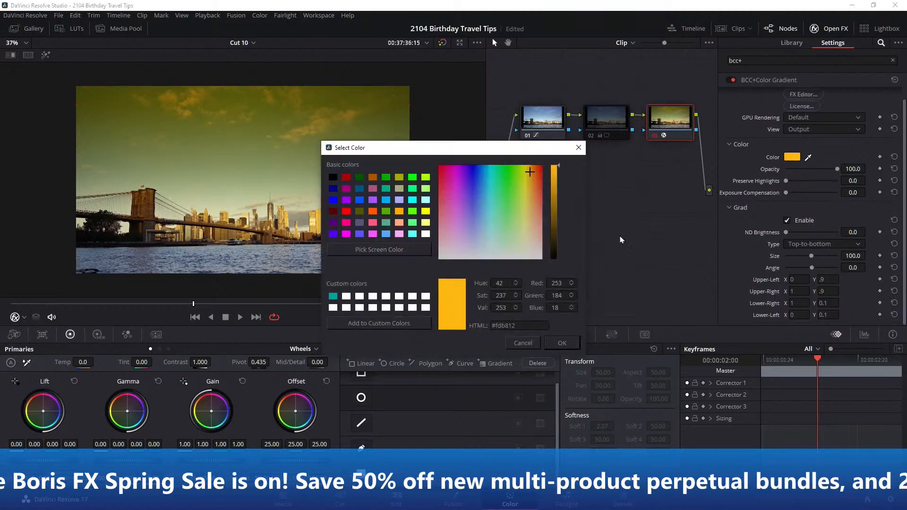
{"action": "left_click_drag", "start_coordinate": [446, 152], "coordinate": [519, 202]}
{"action": "left_click_drag", "start_coordinate": [597, 228], "coordinate": [558, 230]}
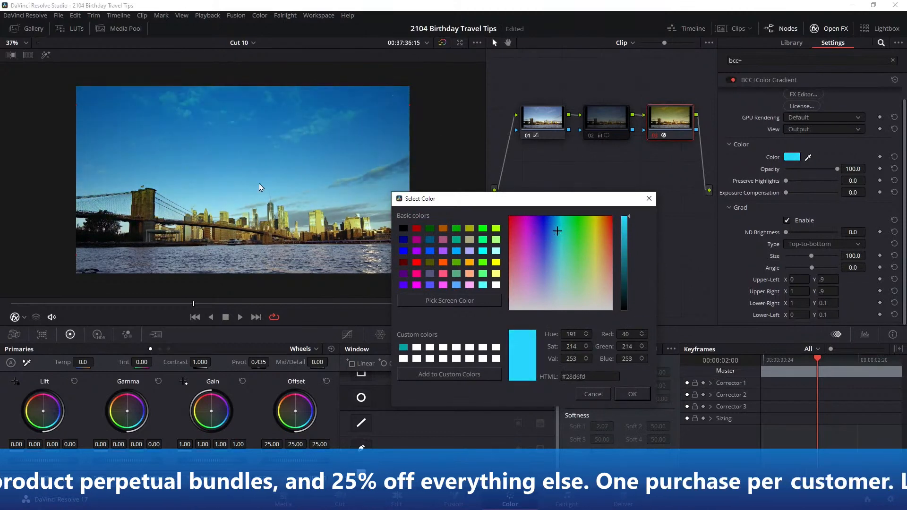
{"action": "left_click", "coordinate": [632, 394]}
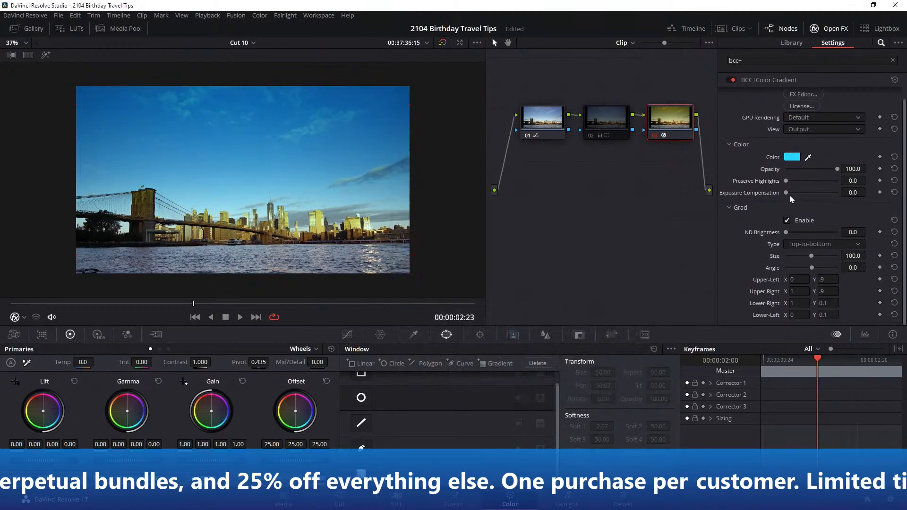
Set the color gradient's Preserve Highlights to 98.2 and play back the skyline clip
{"action": "left_click_drag", "start_coordinate": [787, 194], "coordinate": [836, 181]}
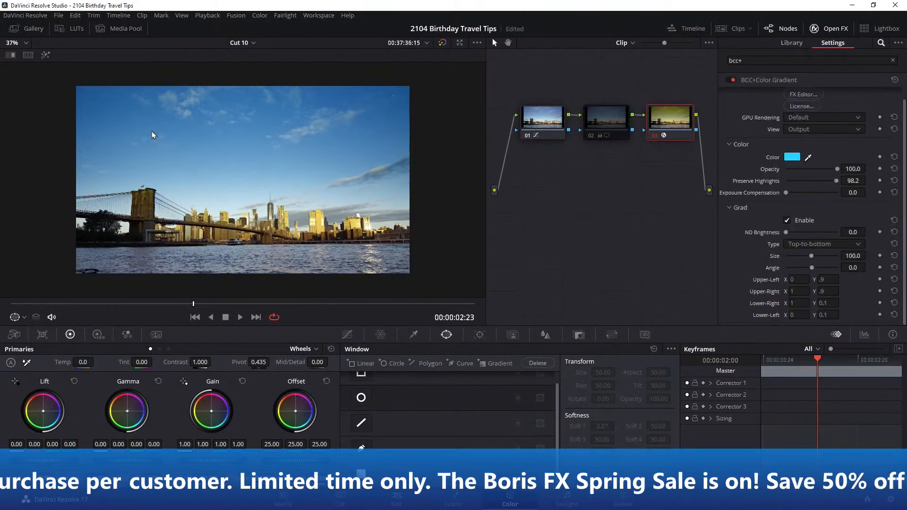
{"action": "left_click", "coordinate": [240, 317]}
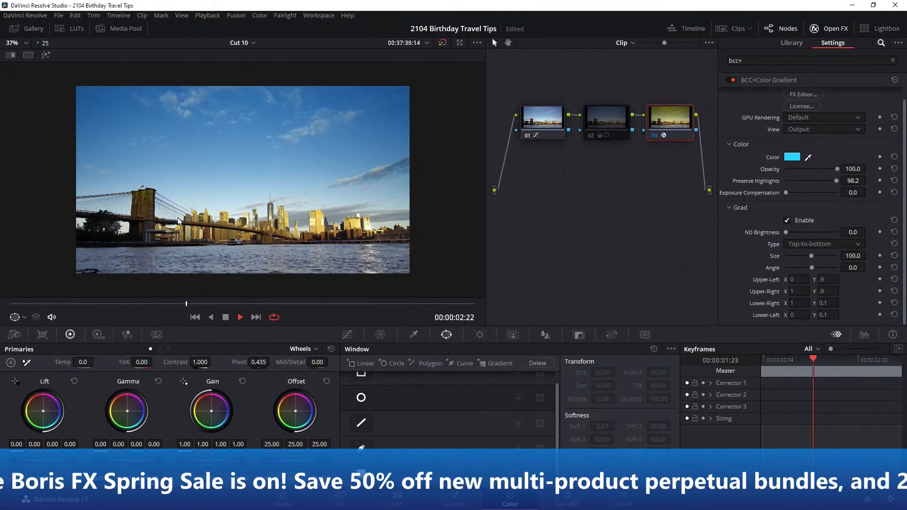
{"action": "key", "text": "space"}
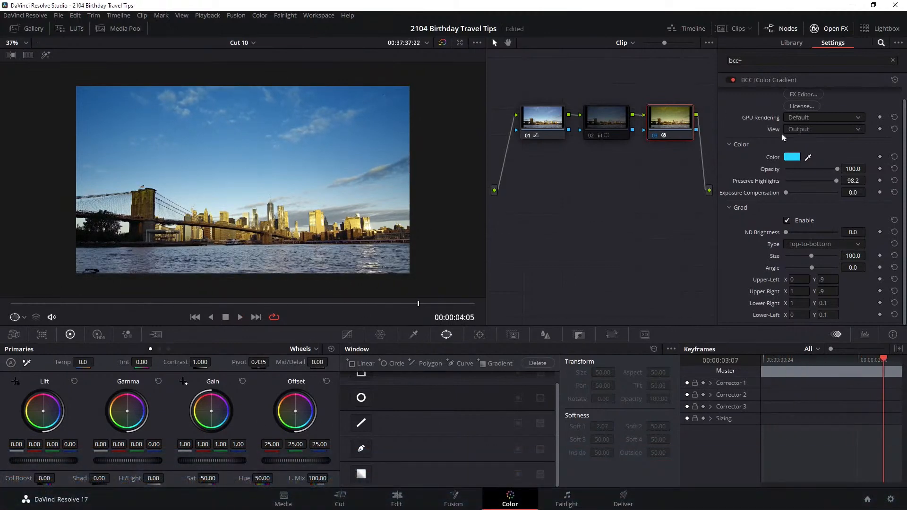
Change the color gradient's color to a darkened deep blue and play back the skyline clip
{"action": "left_click", "coordinate": [786, 157]}
{"action": "left_click_drag", "start_coordinate": [505, 147], "coordinate": [658, 181]}
{"action": "mouse_move", "coordinate": [633, 215]}
{"action": "left_mouse_down"}
{"action": "mouse_move", "coordinate": [617, 211]}
{"action": "mouse_move", "coordinate": [633, 214]}
{"action": "left_mouse_up"}
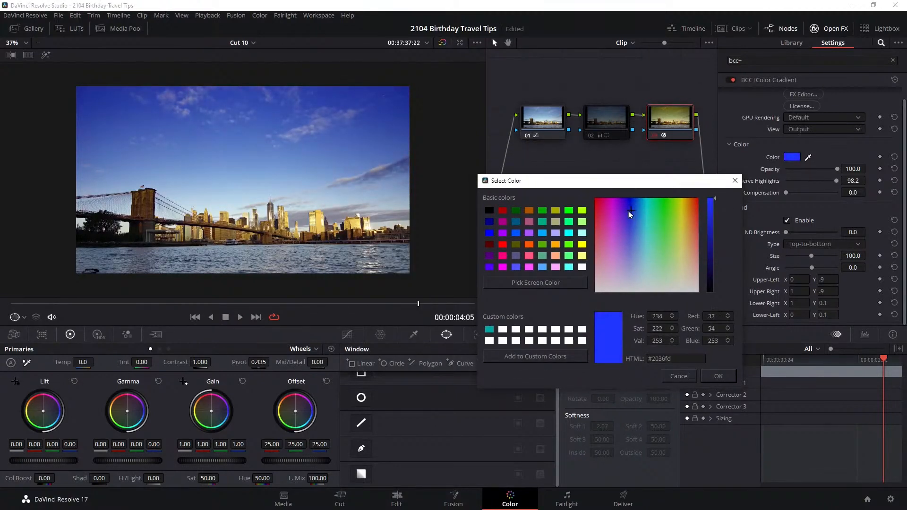
{"action": "left_click_drag", "start_coordinate": [713, 245], "coordinate": [716, 230]}
{"action": "left_click", "coordinate": [716, 377]}
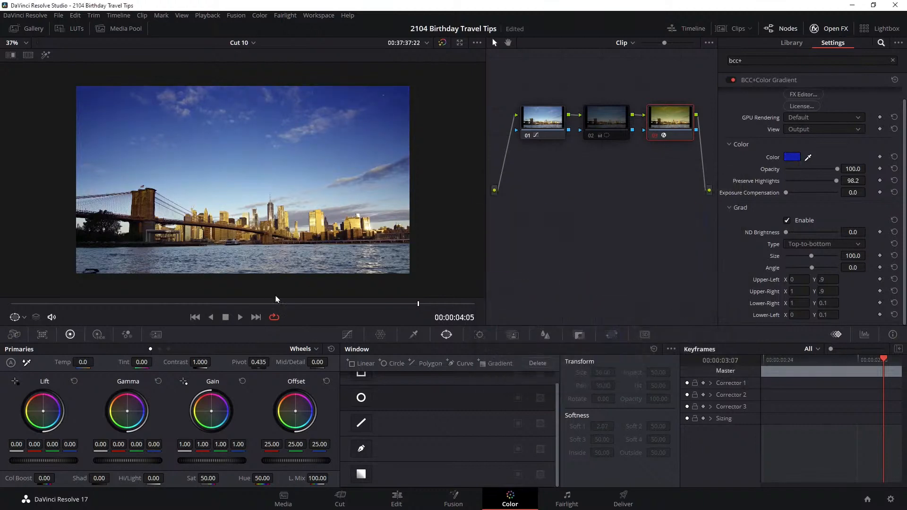
{"action": "left_click", "coordinate": [241, 318]}
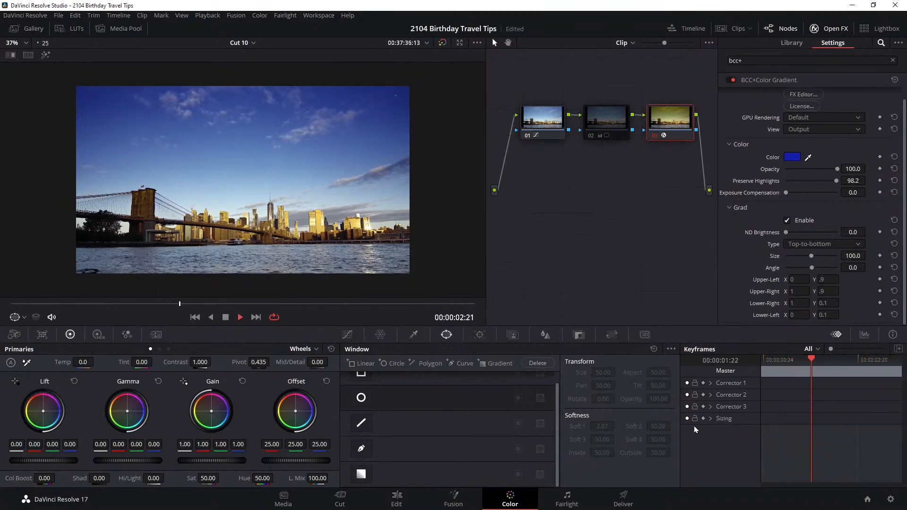
{"action": "key", "text": "space"}
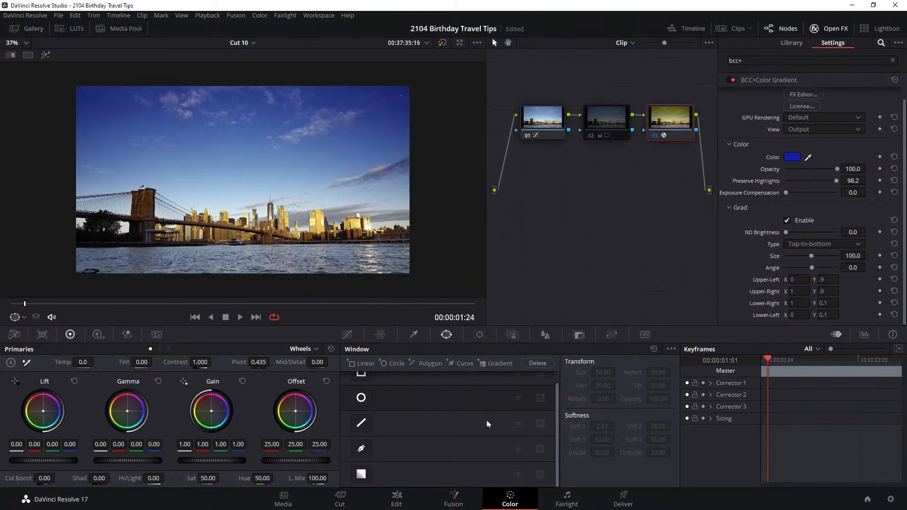
Save the project and go to clip 36, the beach shot framed by a cave opening
{"action": "key", "text": "ctrl+s"}
{"action": "left_click", "coordinate": [673, 29]}
{"action": "left_click", "coordinate": [148, 298]}
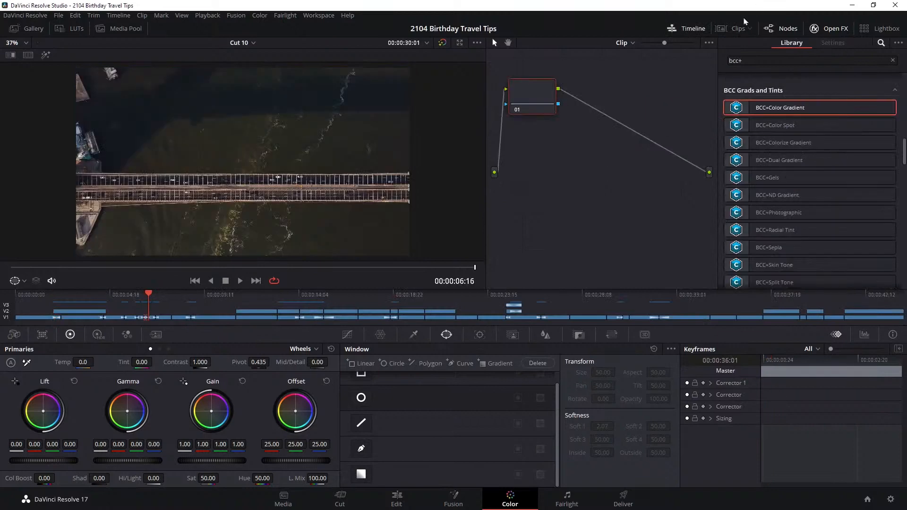
{"action": "left_click", "coordinate": [731, 28]}
{"action": "left_click", "coordinate": [678, 31]}
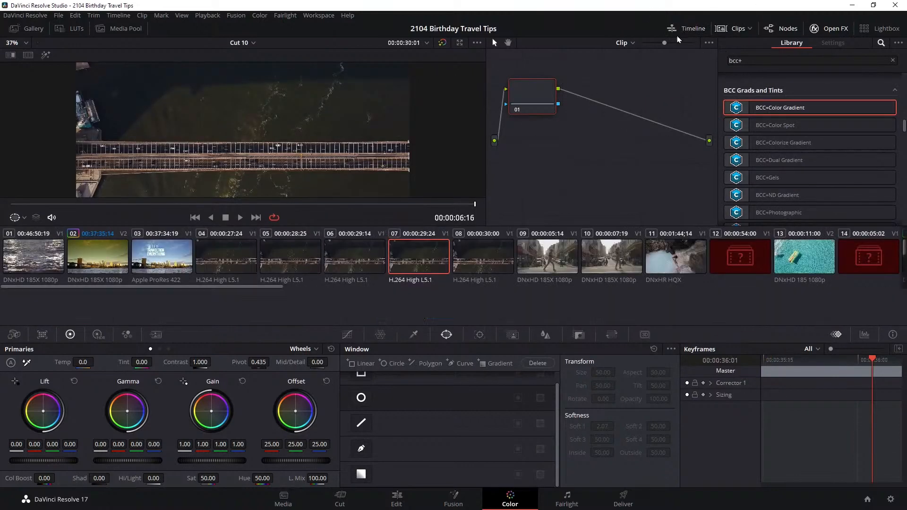
{"action": "left_click_drag", "start_coordinate": [274, 324], "coordinate": [832, 314]}
{"action": "left_click", "coordinate": [499, 300]}
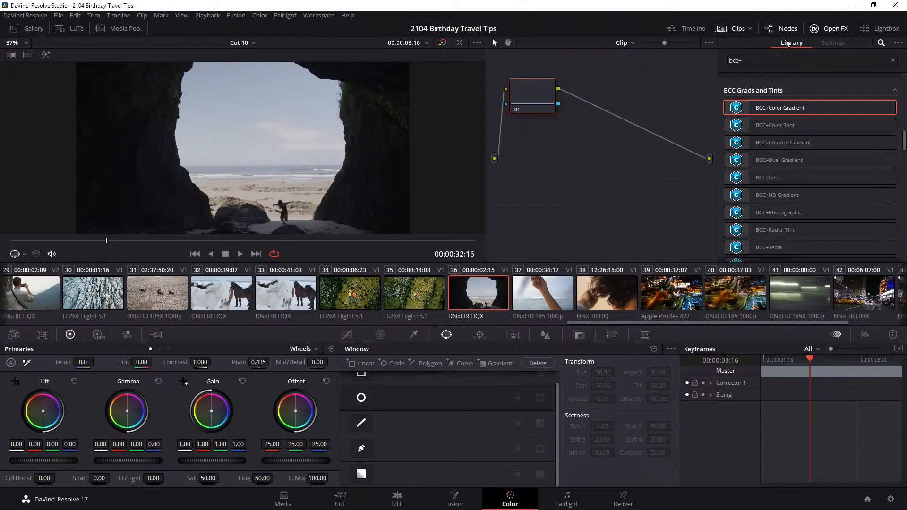
{"action": "left_click", "coordinate": [733, 29]}
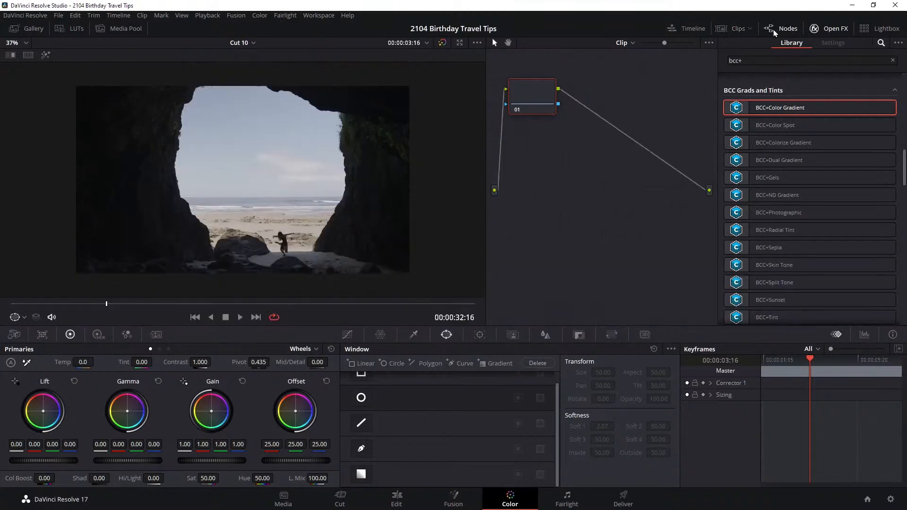
Enable Unmix in the viewer, play the cave clip through and return to its first frame
{"action": "left_click", "coordinate": [239, 318]}
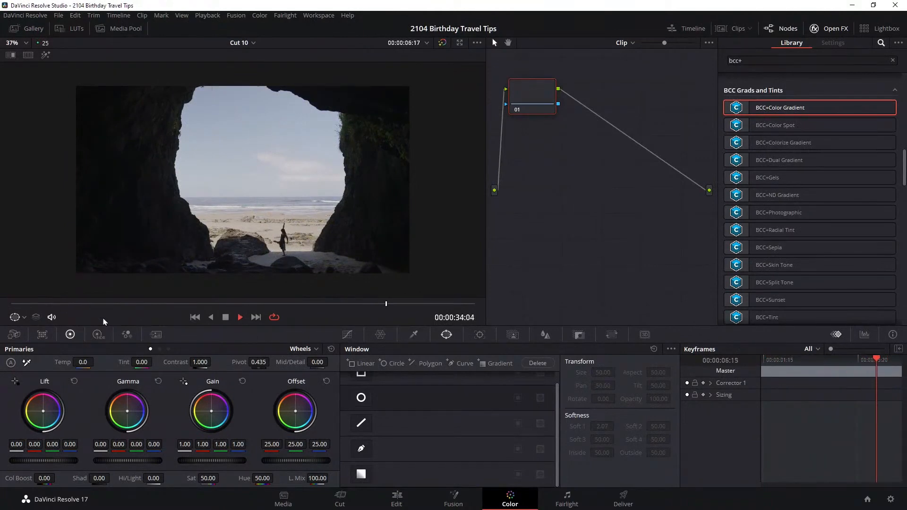
{"action": "key", "text": "space"}
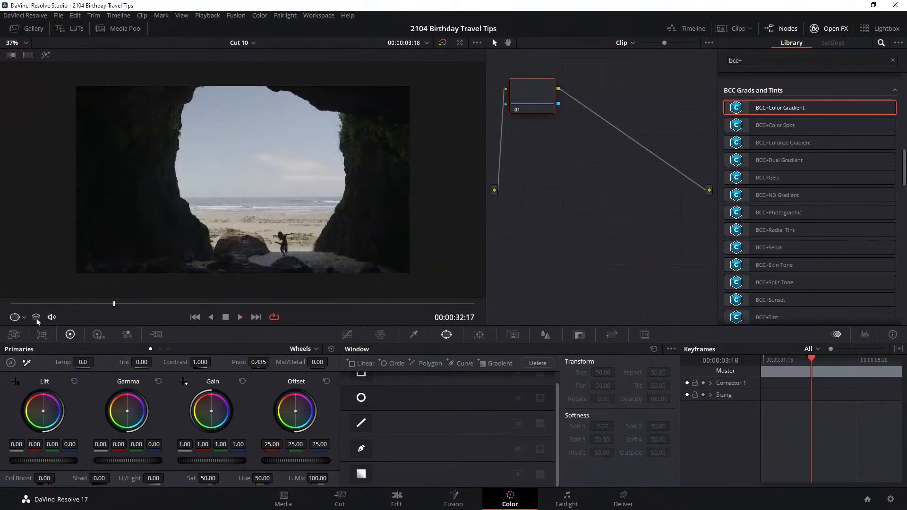
{"action": "left_click", "coordinate": [36, 318]}
{"action": "left_click_drag", "start_coordinate": [34, 308], "coordinate": [2, 305]}
{"action": "left_click", "coordinate": [240, 317]}
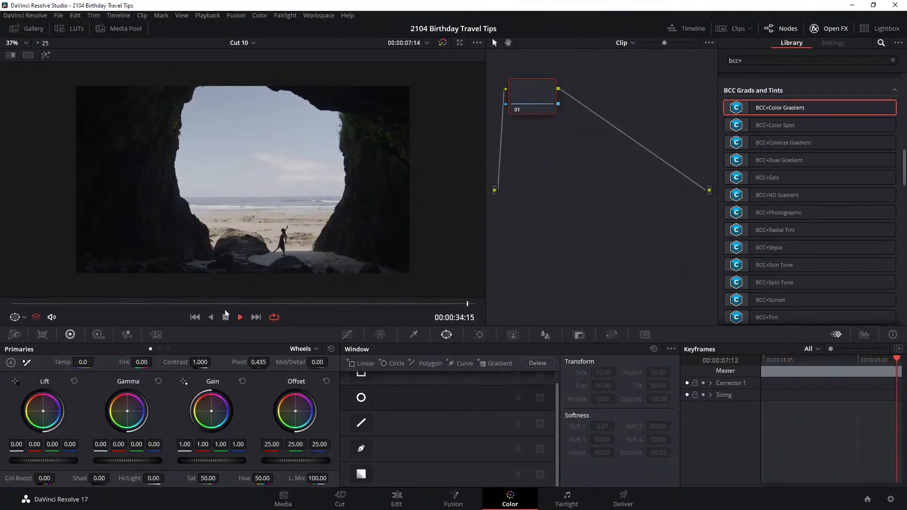
{"action": "left_click", "coordinate": [227, 318]}
{"action": "left_click_drag", "start_coordinate": [160, 306], "coordinate": [2, 306]}
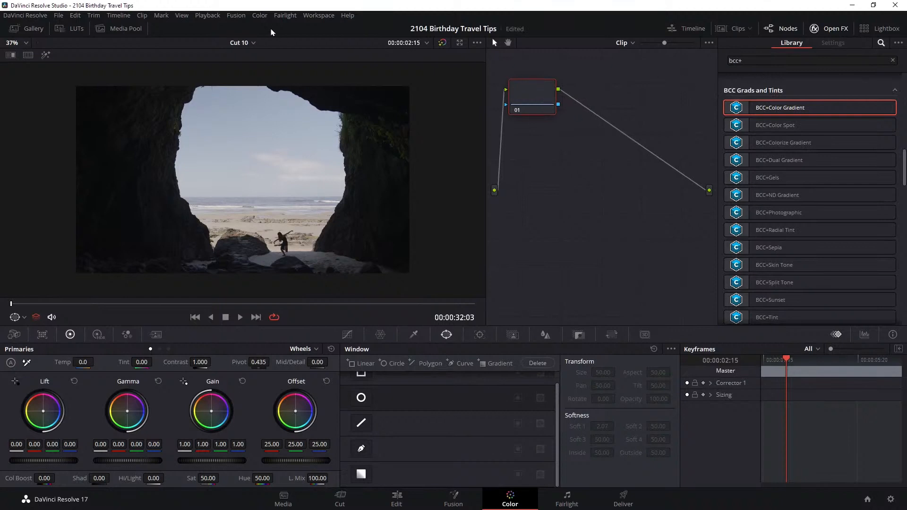
Add a serial node after node 01 on the cave clip and hide the Open FX library
{"action": "left_click", "coordinate": [235, 16]}
{"action": "mouse_move", "coordinate": [259, 18]}
{"action": "mouse_move", "coordinate": [412, 28]}
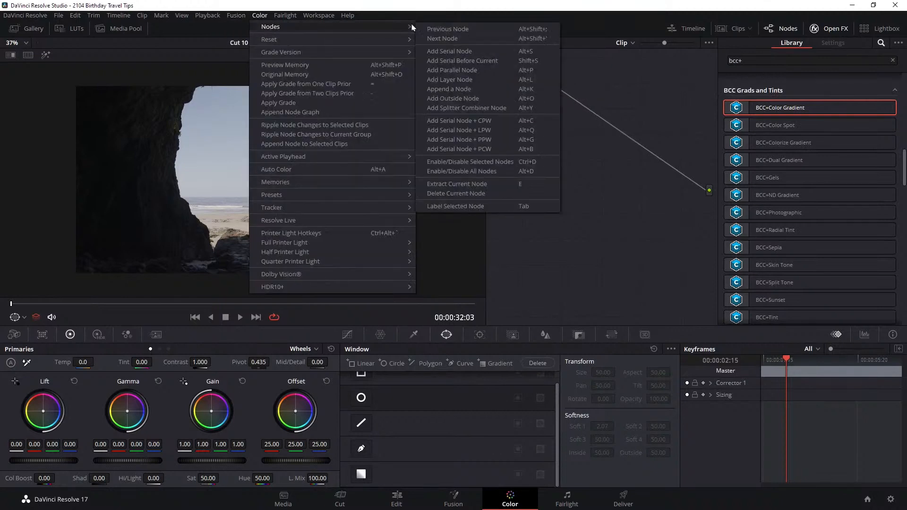
{"action": "left_click", "coordinate": [489, 52]}
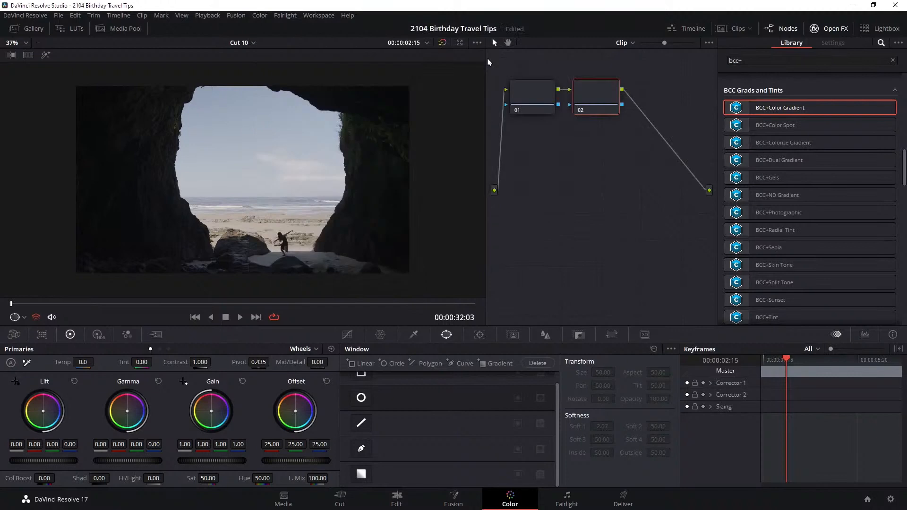
{"action": "left_click", "coordinate": [815, 28]}
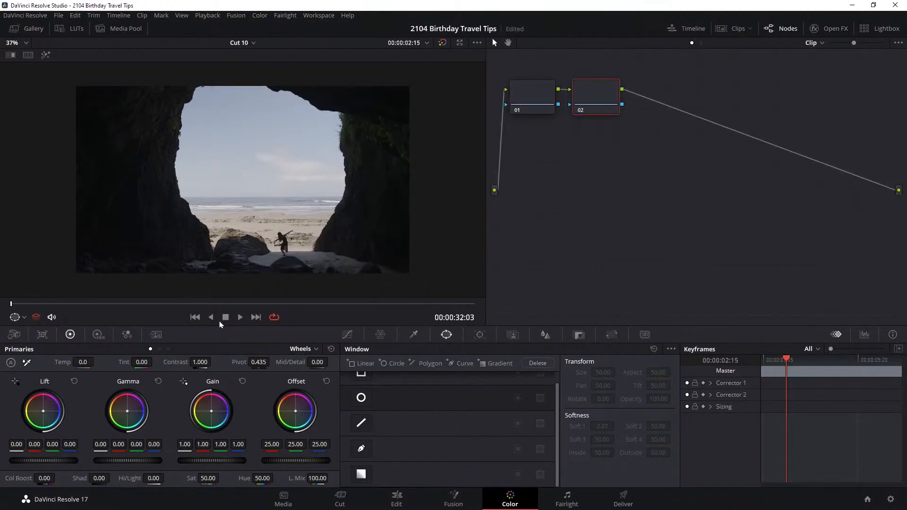
Open the Sizing controls for node 02 and switch them to Node Sizing
{"action": "left_click_drag", "start_coordinate": [166, 304], "coordinate": [217, 304]}
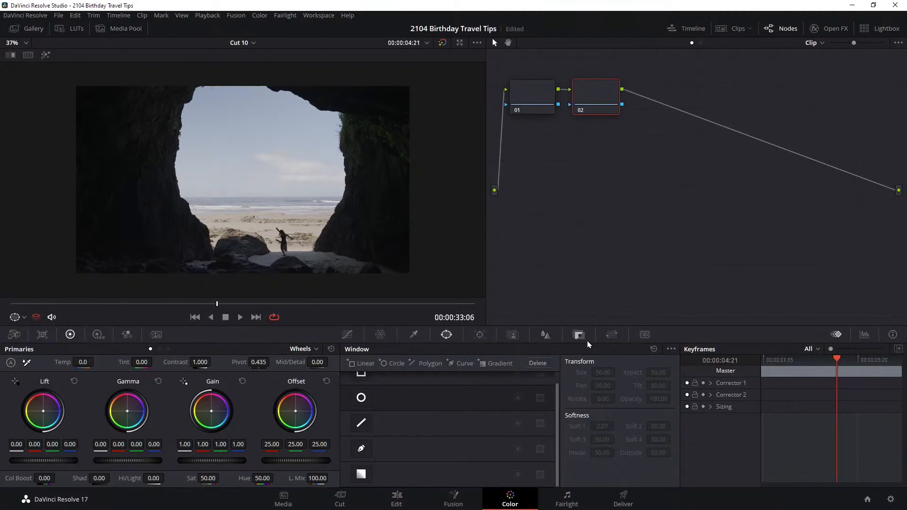
{"action": "left_click", "coordinate": [514, 334]}
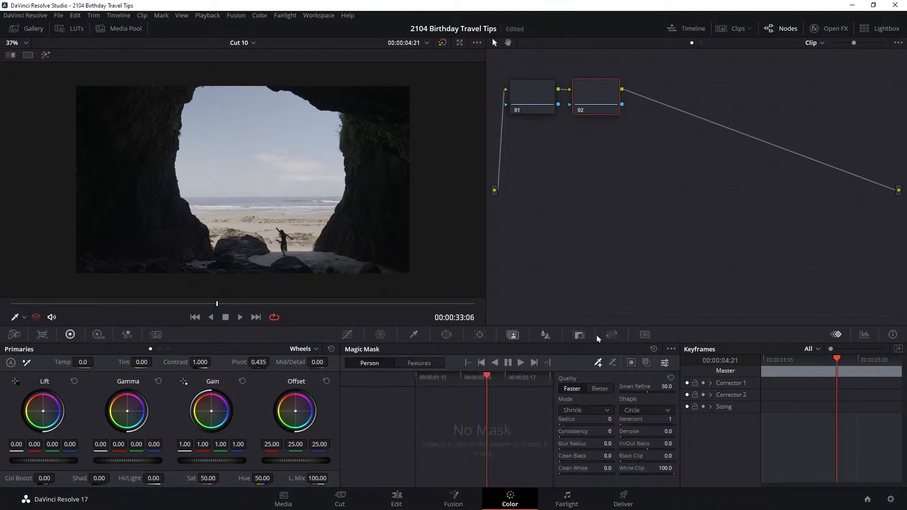
{"action": "left_click", "coordinate": [614, 335]}
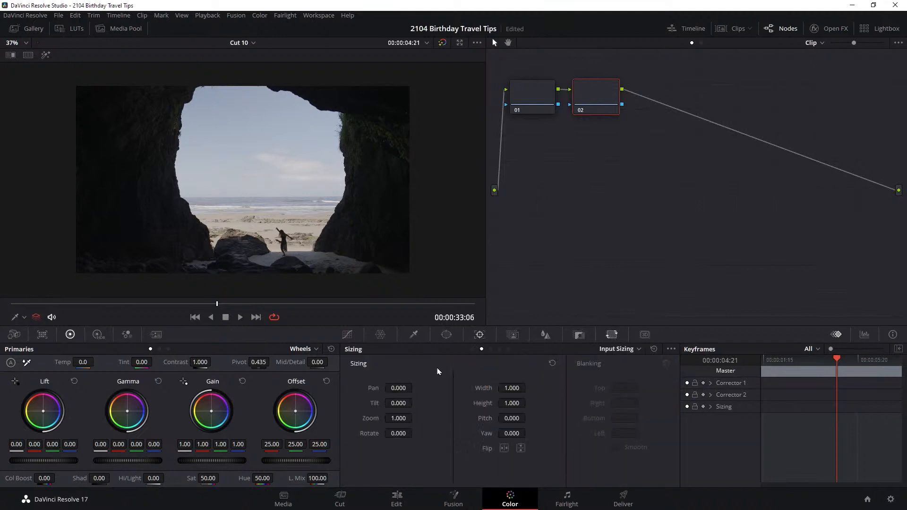
{"action": "left_click", "coordinate": [631, 350]}
Enable keyframing for Corrector 2 and add a dynamic keyframe at the clip's first frame, 00:00:02:15
{"action": "left_click", "coordinate": [773, 362]}
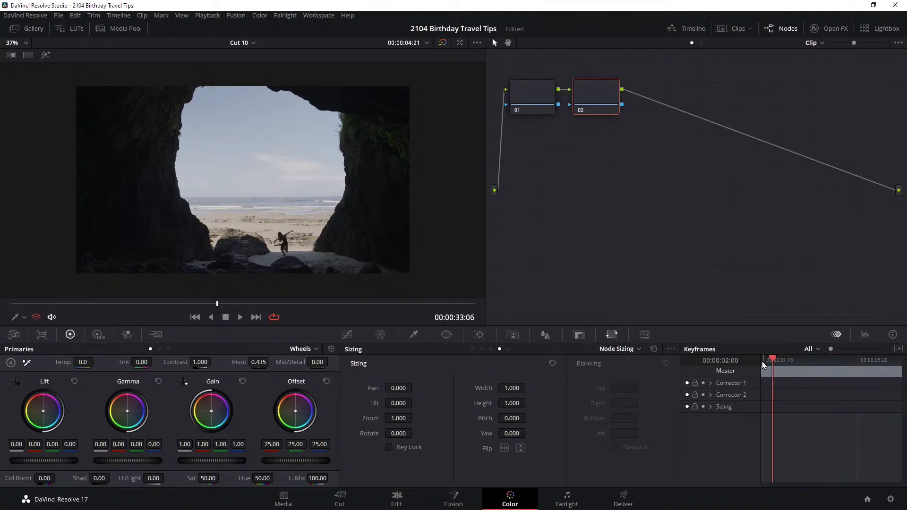
{"action": "mouse_move", "coordinate": [778, 359]}
{"action": "left_mouse_down"}
{"action": "mouse_move", "coordinate": [766, 361]}
{"action": "mouse_move", "coordinate": [773, 360]}
{"action": "left_mouse_up"}
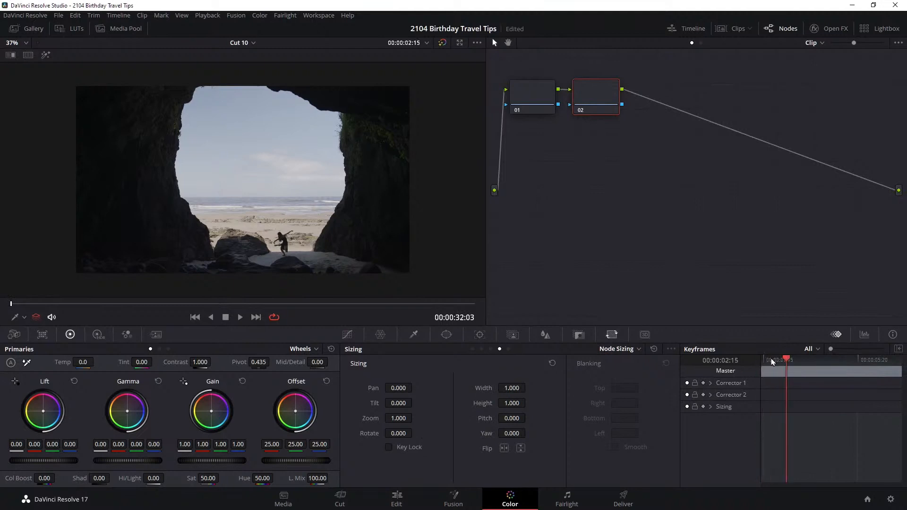
{"action": "left_click", "coordinate": [703, 395]}
{"action": "left_click_drag", "start_coordinate": [793, 362], "coordinate": [765, 368]}
{"action": "right_click", "coordinate": [766, 398]}
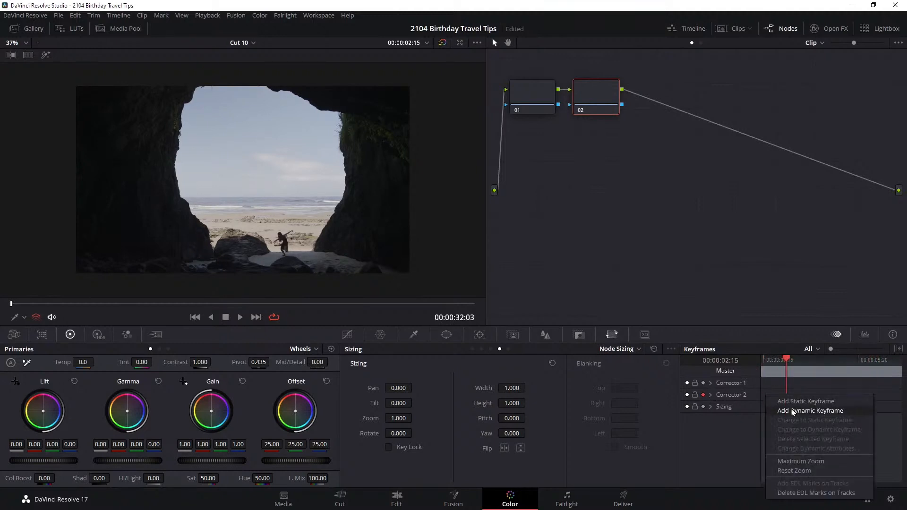
{"action": "left_click", "coordinate": [794, 411]}
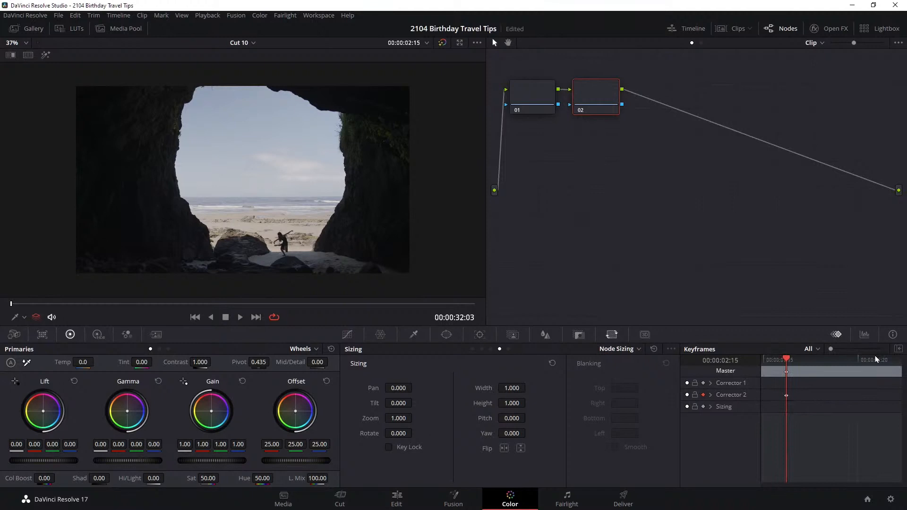
Set node 02's zoom to 1.054 at 00:00:07:14 and play back the animated push-in
{"action": "left_click_drag", "start_coordinate": [876, 359], "coordinate": [898, 362]}
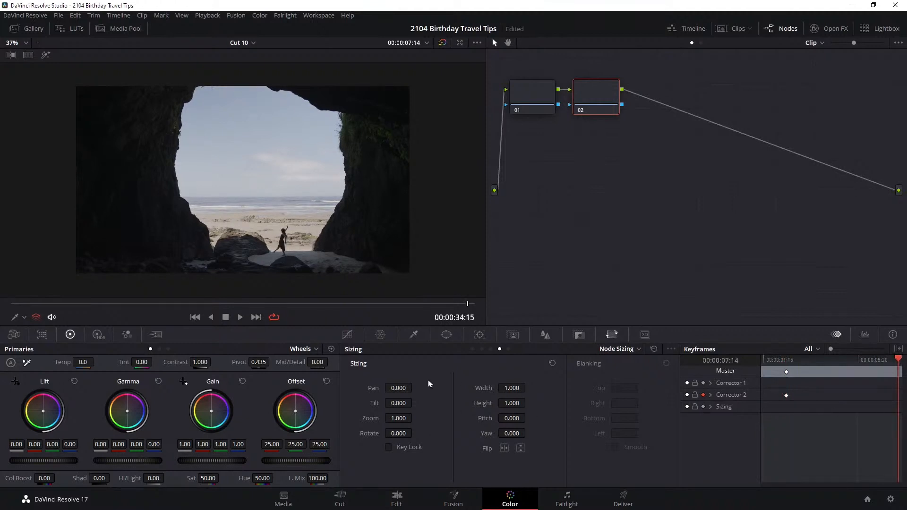
{"action": "left_click_drag", "start_coordinate": [412, 419], "coordinate": [413, 418]}
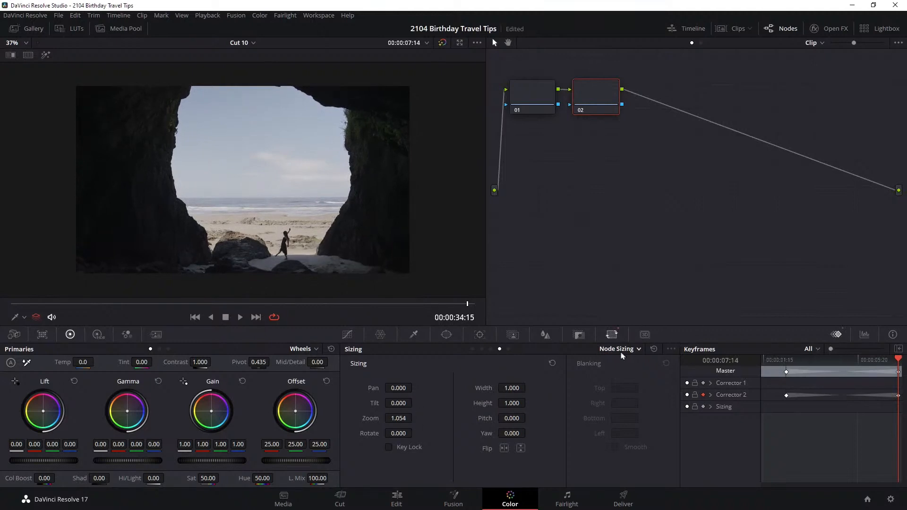
{"action": "left_click", "coordinate": [240, 317]}
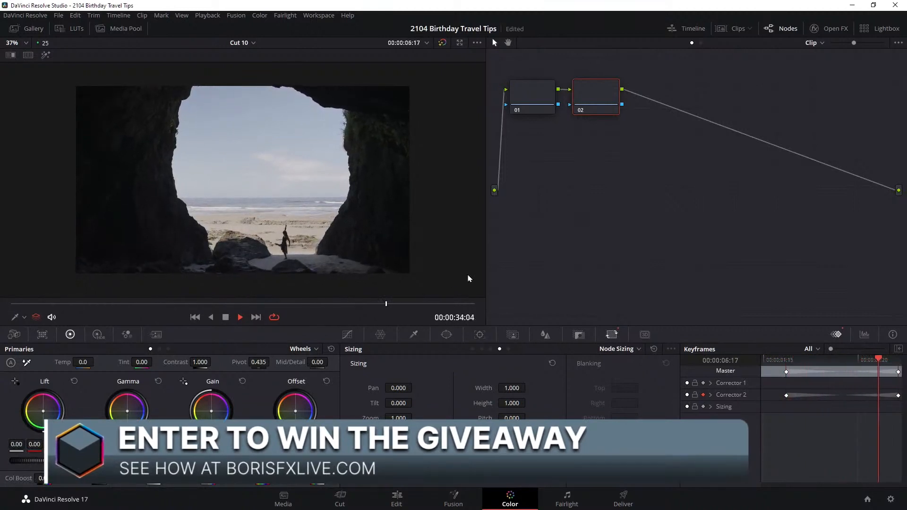
{"action": "key", "text": "space"}
Add a serial node after node 02 and search the Open FX library for "flare" effects
{"action": "key", "text": "alt+s"}
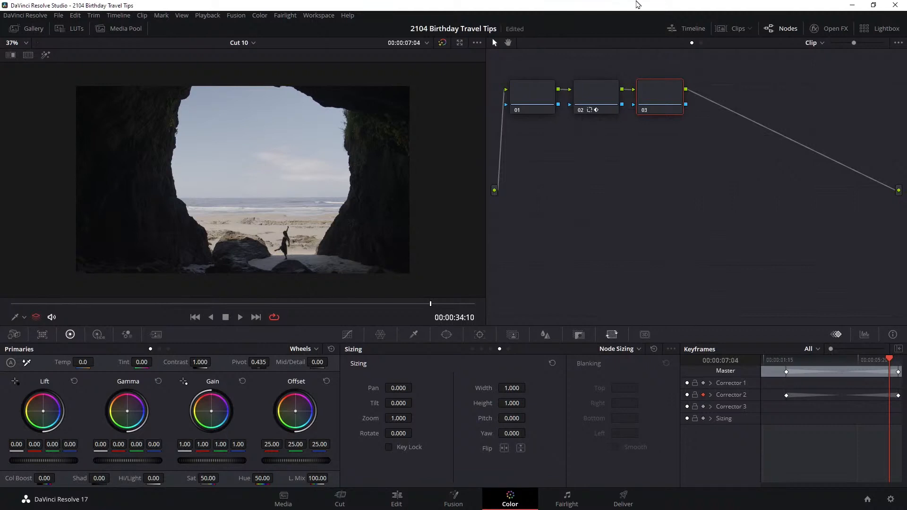
{"action": "left_click", "coordinate": [821, 30]}
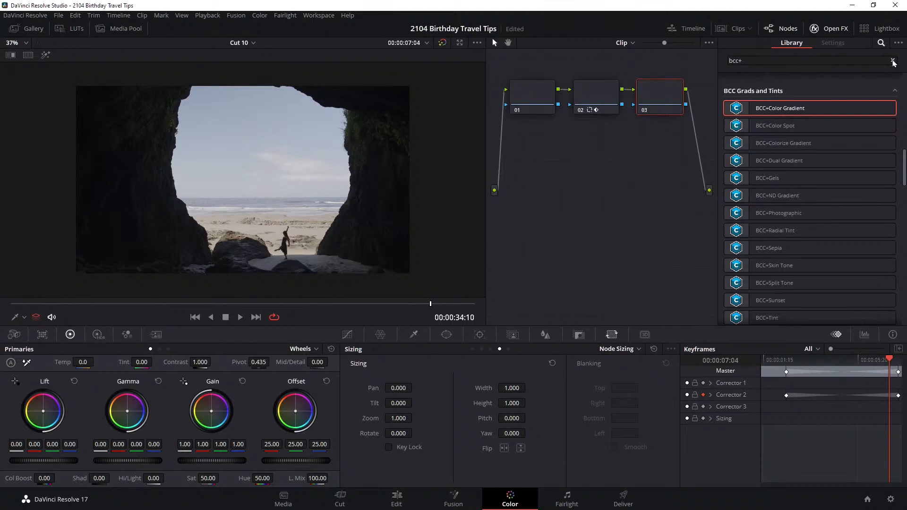
{"action": "left_click", "coordinate": [892, 61]}
{"action": "type", "text": "light"}
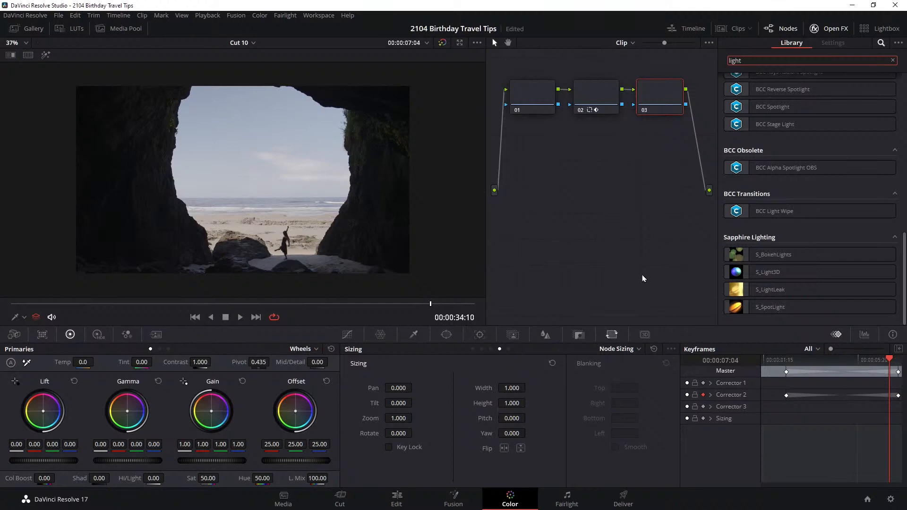
{"action": "key", "text": "BackSpace"}
{"action": "key", "text": "BackSpace"}
{"action": "key", "text": "BackSpace"}
{"action": "key", "text": "BackSpace"}
{"action": "type", "text": "flare"}
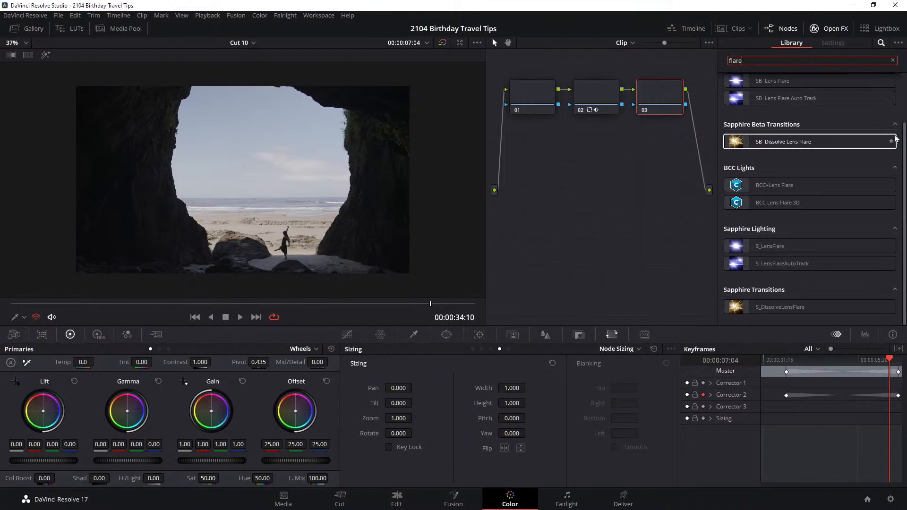
Apply SB Lens Flare from Sapphire Beta Lighting to node 03 and place its hotspot in the sky inside the cave opening
{"action": "scroll", "coordinate": [827, 141], "scroll_direction": "up", "scroll_amount": 3}
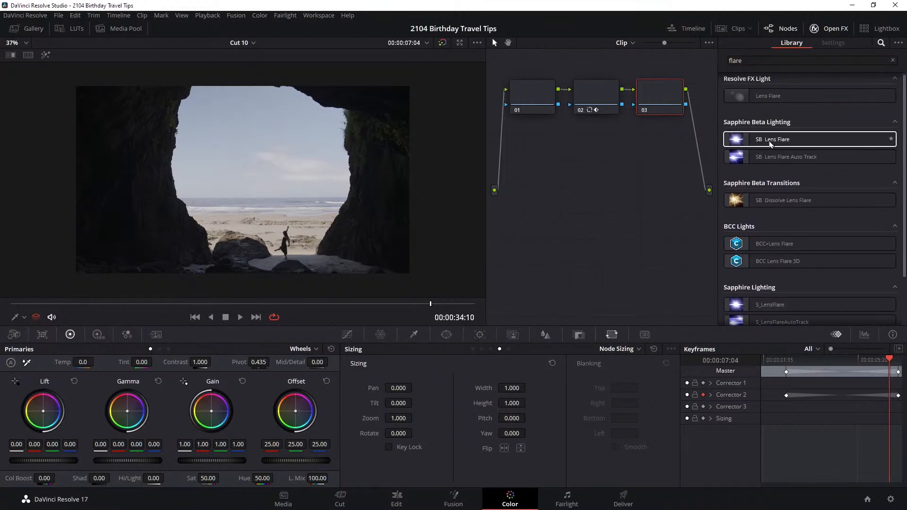
{"action": "left_click_drag", "start_coordinate": [780, 139], "coordinate": [615, 100]}
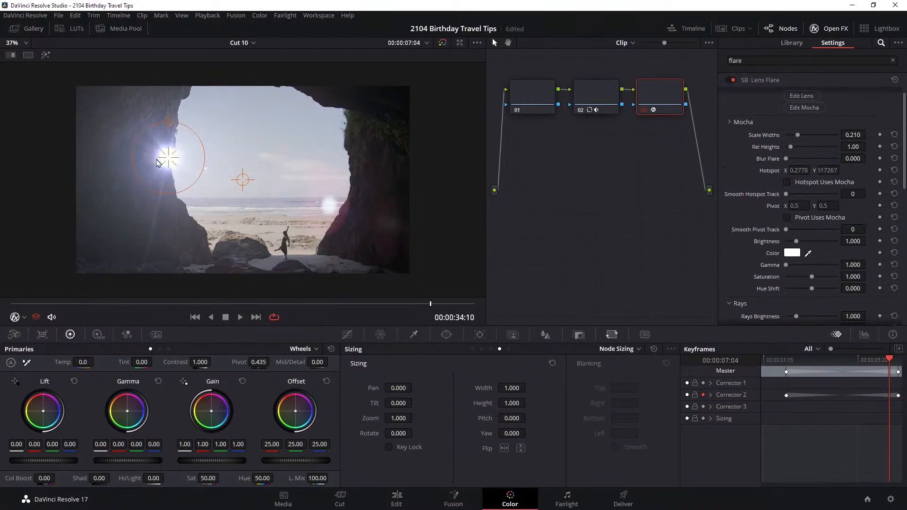
{"action": "left_click_drag", "start_coordinate": [168, 158], "coordinate": [202, 144]}
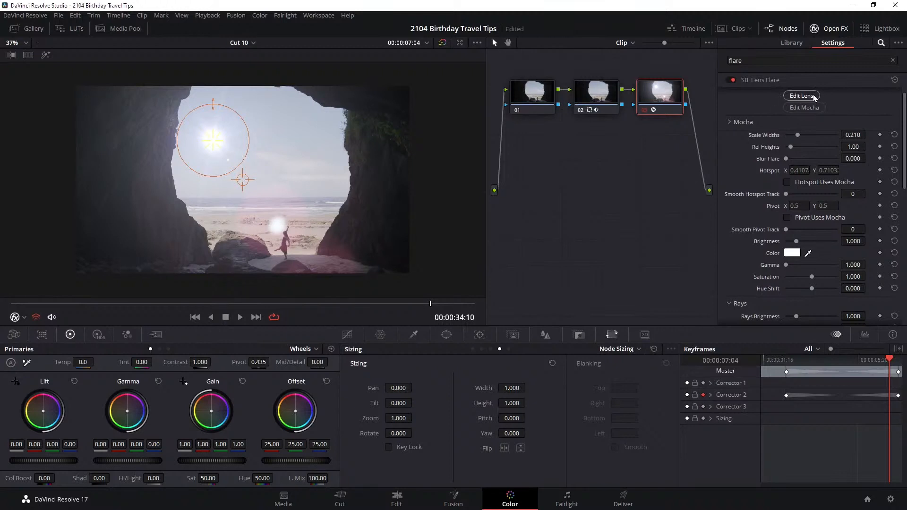
Open the lens flare in Sapphire Flare Designer and move the flare toward the upper middle of the sky
{"action": "left_click", "coordinate": [809, 96]}
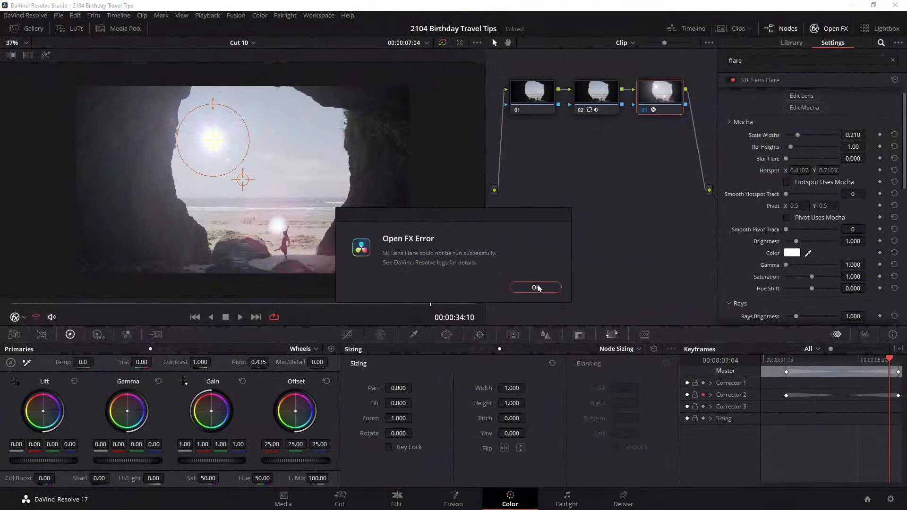
{"action": "left_click", "coordinate": [539, 288]}
{"action": "left_click", "coordinate": [809, 97]}
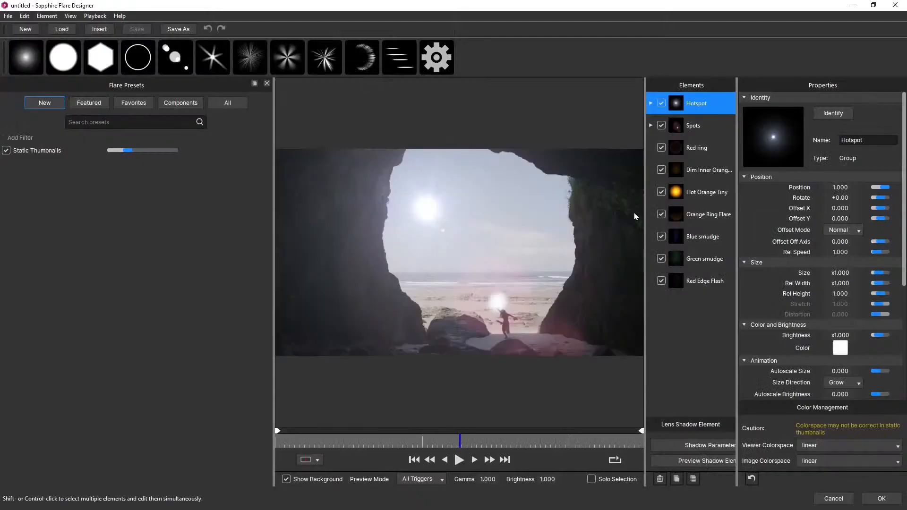
{"action": "left_click_drag", "start_coordinate": [424, 204], "coordinate": [472, 208]}
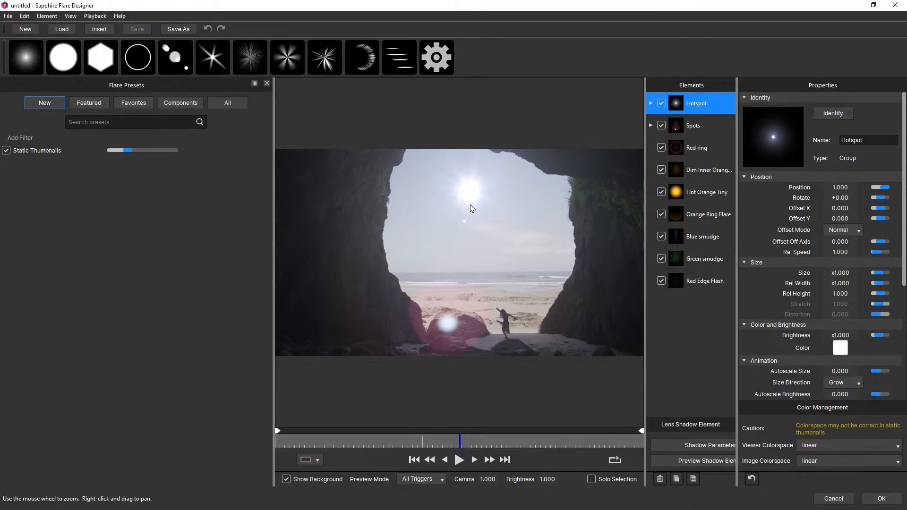
Try the featured Cooke Anamorphic flare preset and move the flare near the top of the cave opening
{"action": "left_click", "coordinate": [229, 105]}
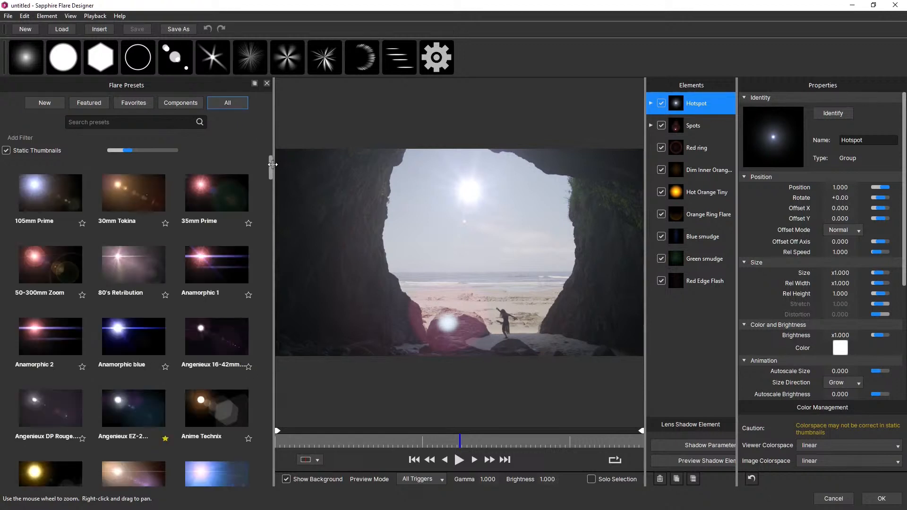
{"action": "left_click", "coordinate": [82, 105]}
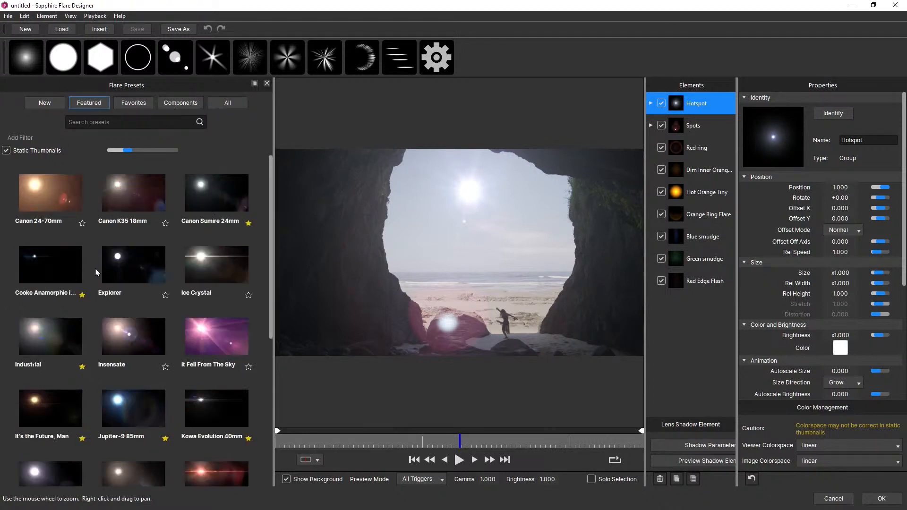
{"action": "left_click", "coordinate": [56, 268]}
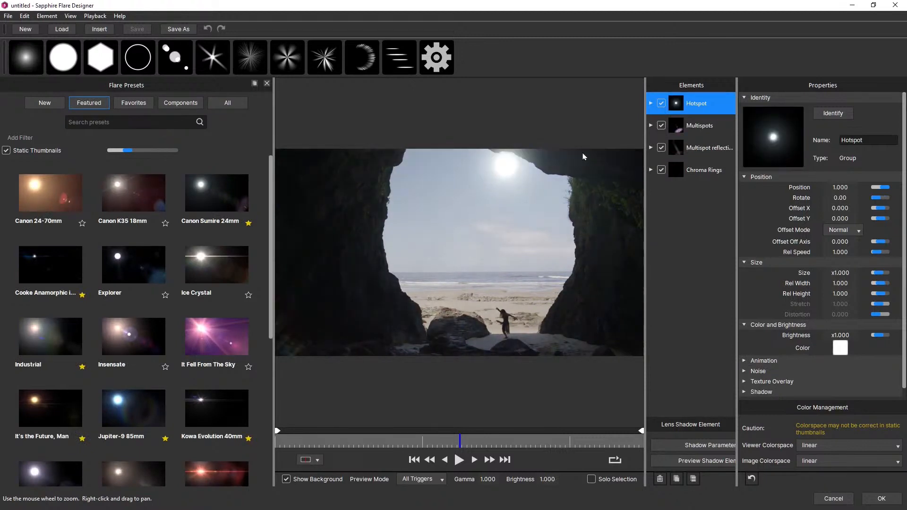
{"action": "left_click_drag", "start_coordinate": [583, 154], "coordinate": [451, 173]}
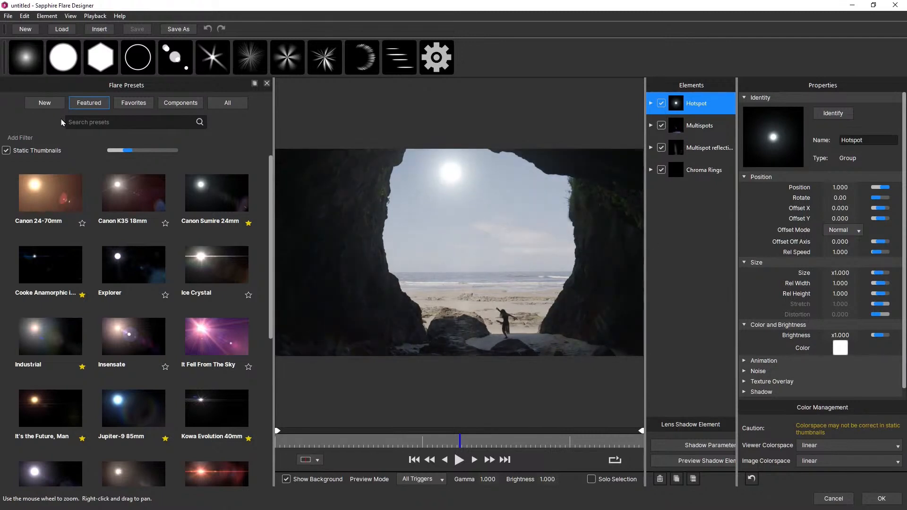
Try the featured Residue Cold and Mamiya Sekor presets, moving the flare onto the cave's upper left wall
{"action": "left_click_drag", "start_coordinate": [272, 183], "coordinate": [272, 340]}
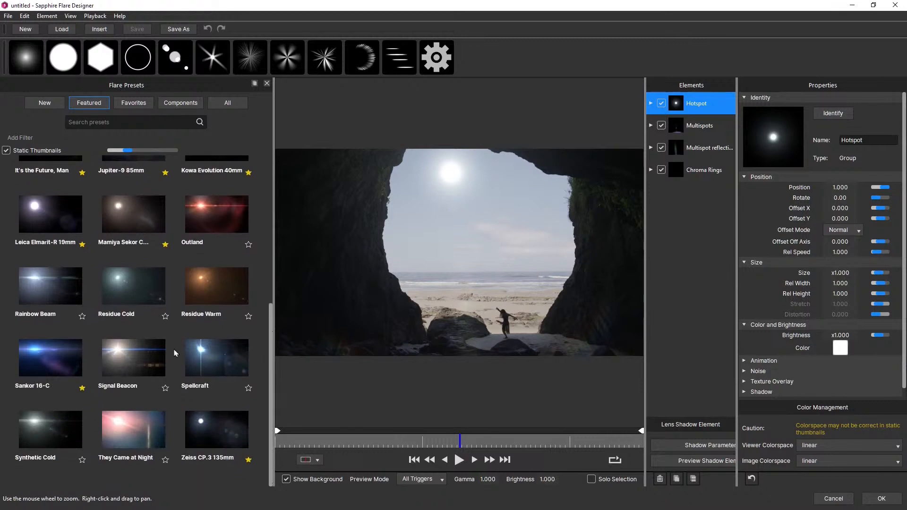
{"action": "left_click", "coordinate": [126, 287]}
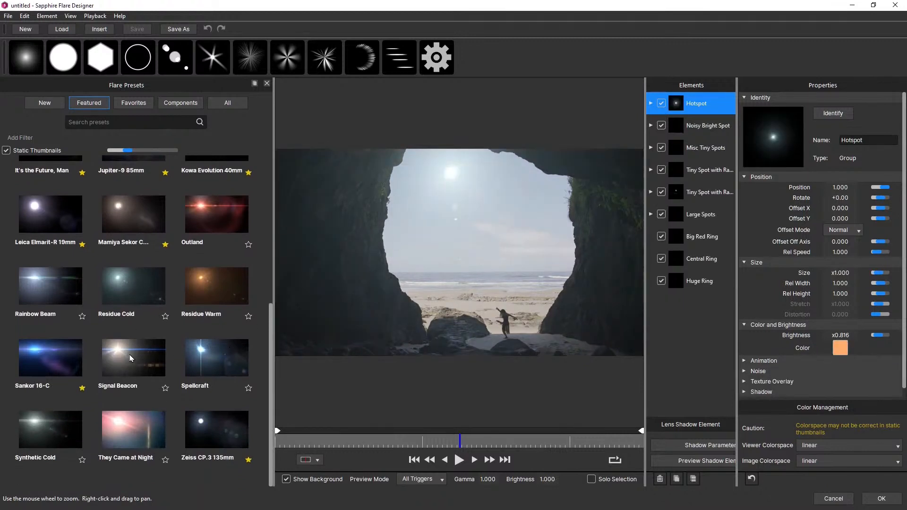
{"action": "left_click", "coordinate": [123, 209]}
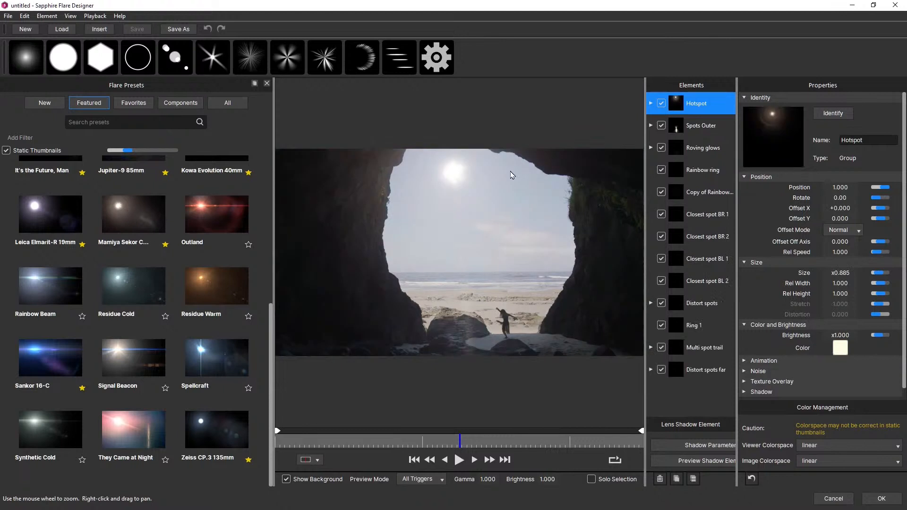
{"action": "left_click_drag", "start_coordinate": [428, 171], "coordinate": [323, 156]}
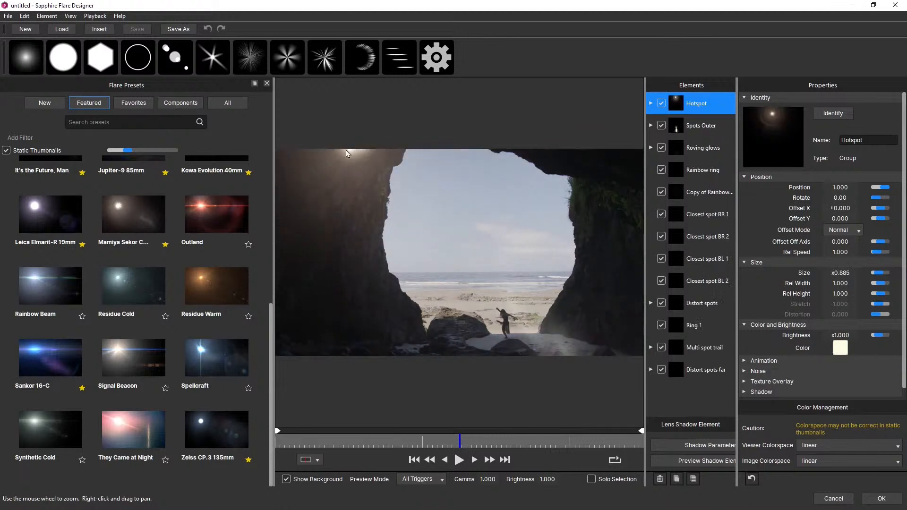
Try the Leica Elmarit-R 19mm and They Came at Night presets, moving the flare along the upper edge of the cave opening
{"action": "left_click", "coordinate": [47, 214]}
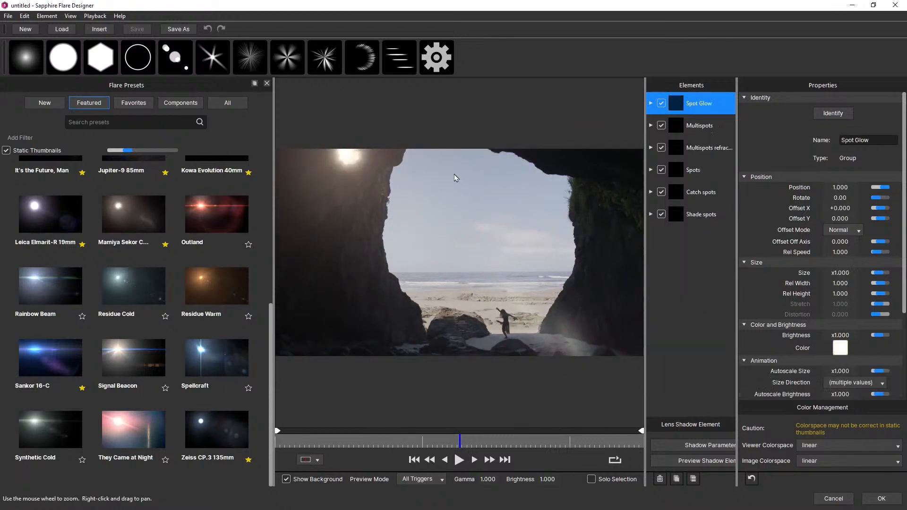
{"action": "left_click_drag", "start_coordinate": [359, 171], "coordinate": [411, 161]}
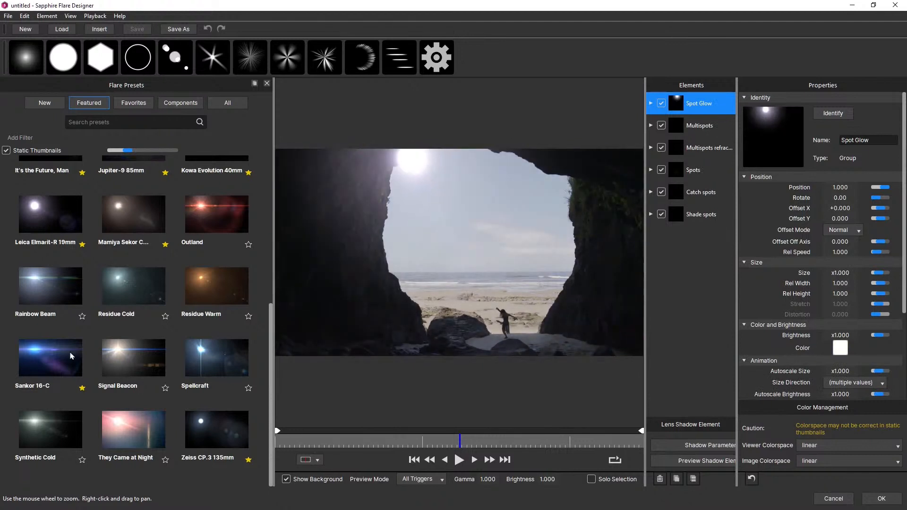
{"action": "left_click", "coordinate": [144, 428]}
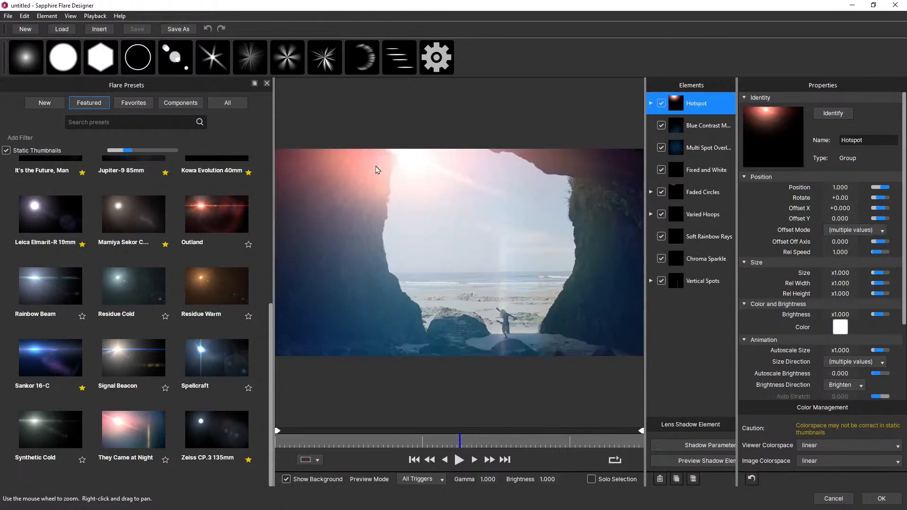
{"action": "left_click_drag", "start_coordinate": [526, 199], "coordinate": [471, 152]}
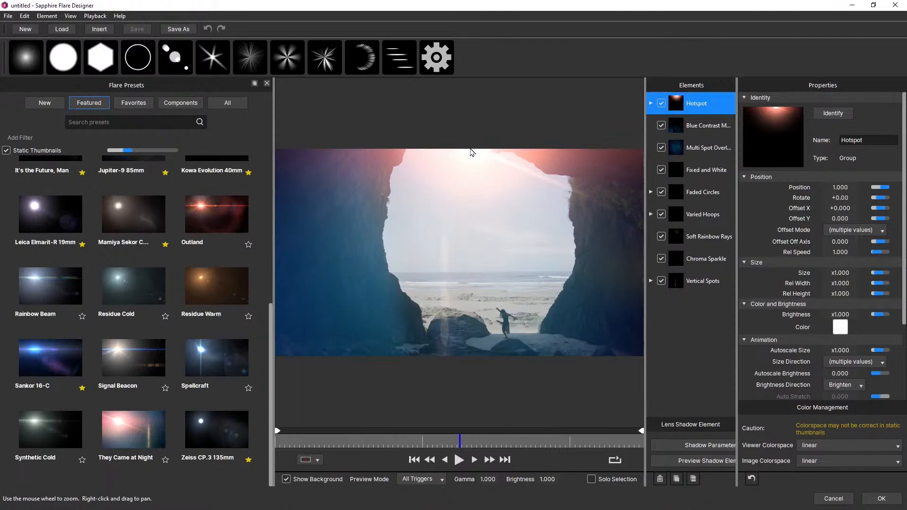
Load the Hide and Seek preset from the full preset collection and move the flare just above the sea horizon
{"action": "left_click", "coordinate": [230, 103]}
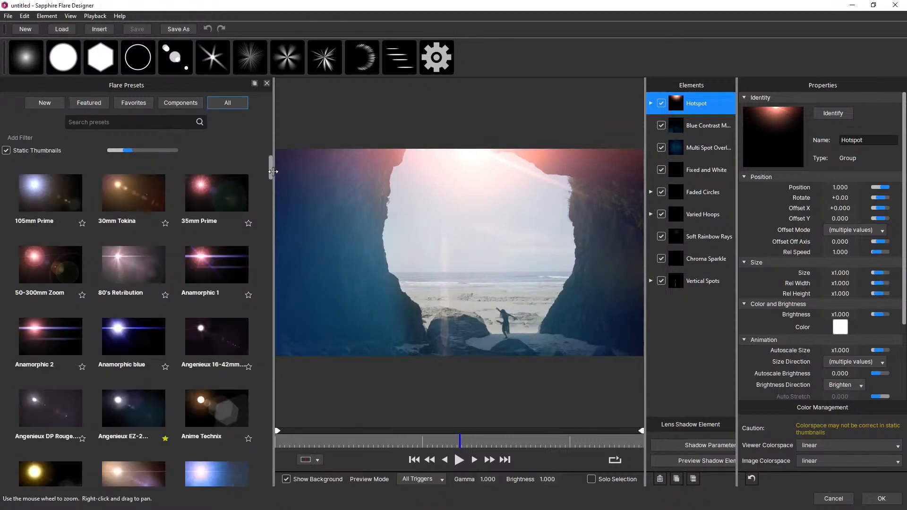
{"action": "left_click_drag", "start_coordinate": [271, 180], "coordinate": [282, 264]}
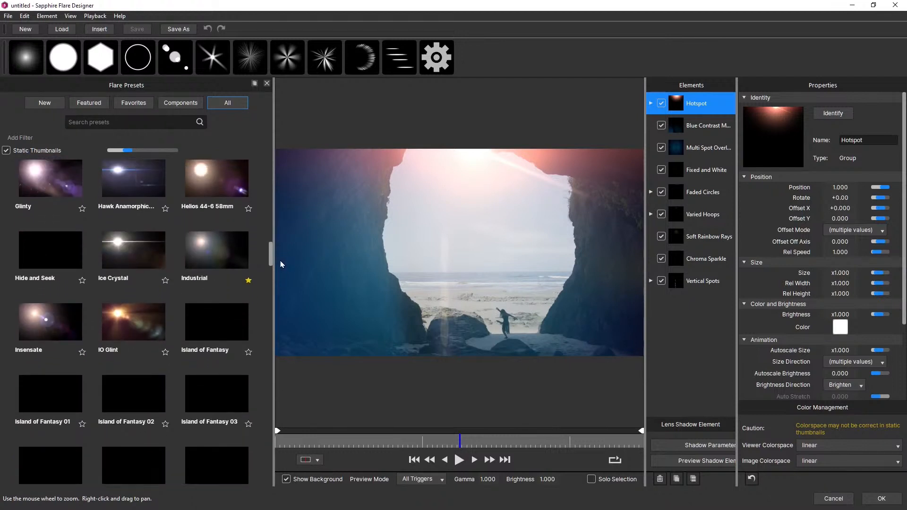
{"action": "scroll", "coordinate": [119, 286], "scroll_direction": "up", "scroll_amount": 1}
{"action": "left_click", "coordinate": [69, 313]}
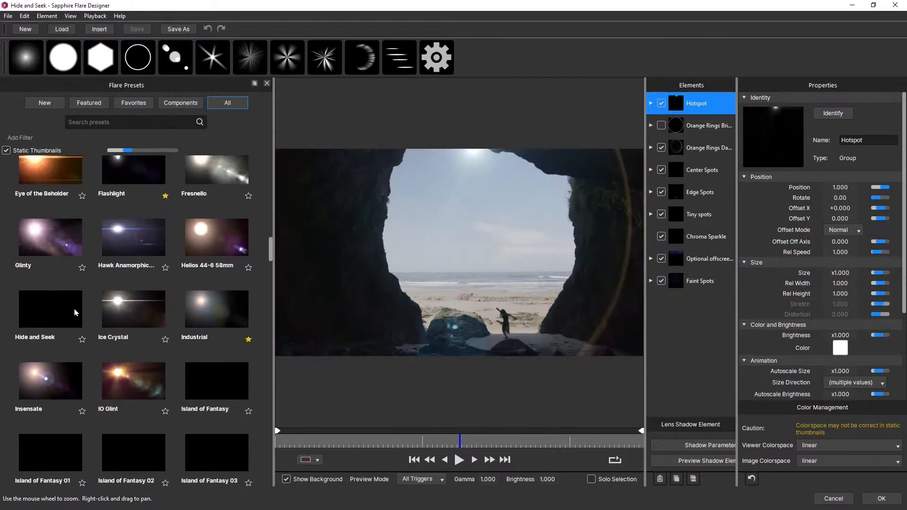
{"action": "left_click_drag", "start_coordinate": [446, 173], "coordinate": [432, 243]}
Try the Island of Fantasy, Island of Fantasy 03 and Island of Fantasy 05 flare presets
{"action": "left_click_drag", "start_coordinate": [271, 251], "coordinate": [271, 263]}
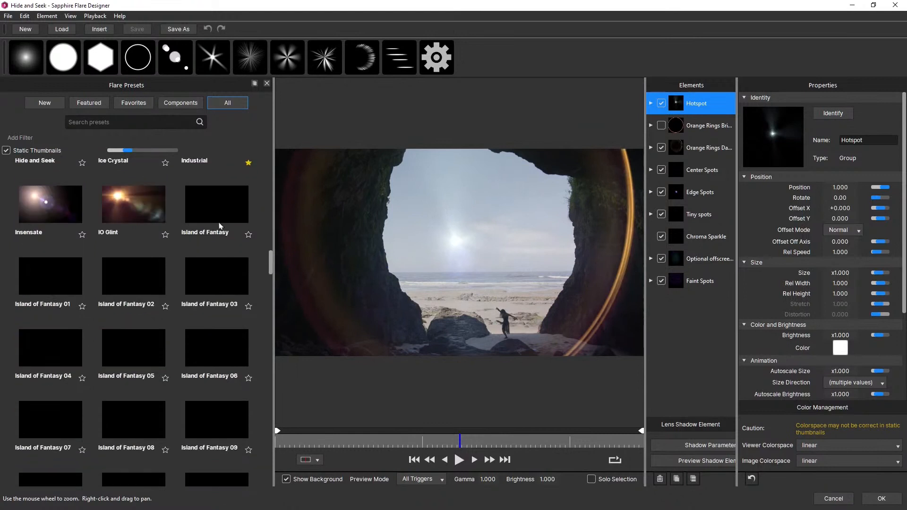
{"action": "left_click", "coordinate": [221, 226]}
{"action": "left_click", "coordinate": [212, 281]}
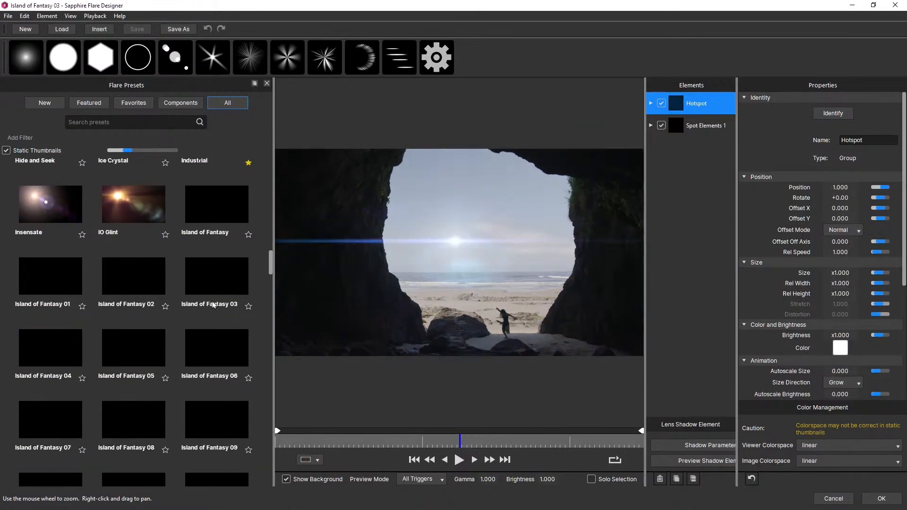
{"action": "left_click", "coordinate": [136, 336]}
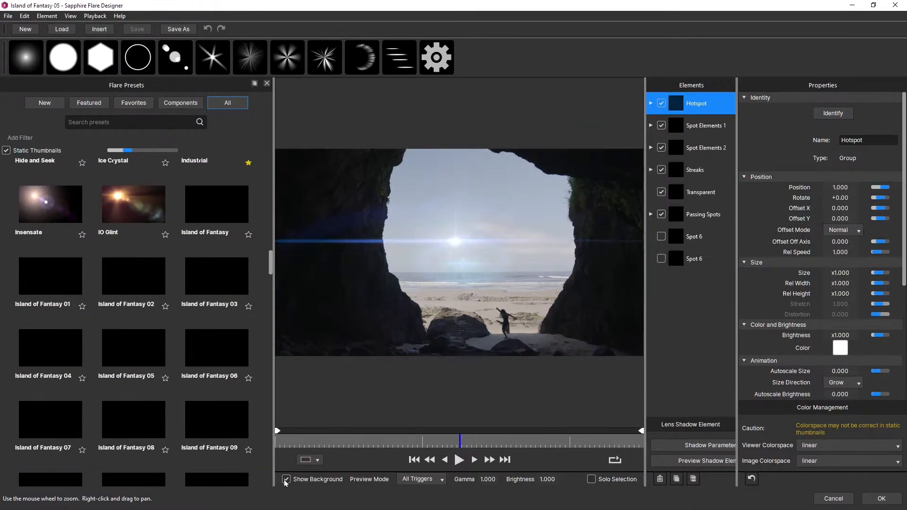
Hide the preview background and try the Island of Fantasy 01, 06, 08 and 09 presets on black
{"action": "left_click", "coordinate": [286, 479]}
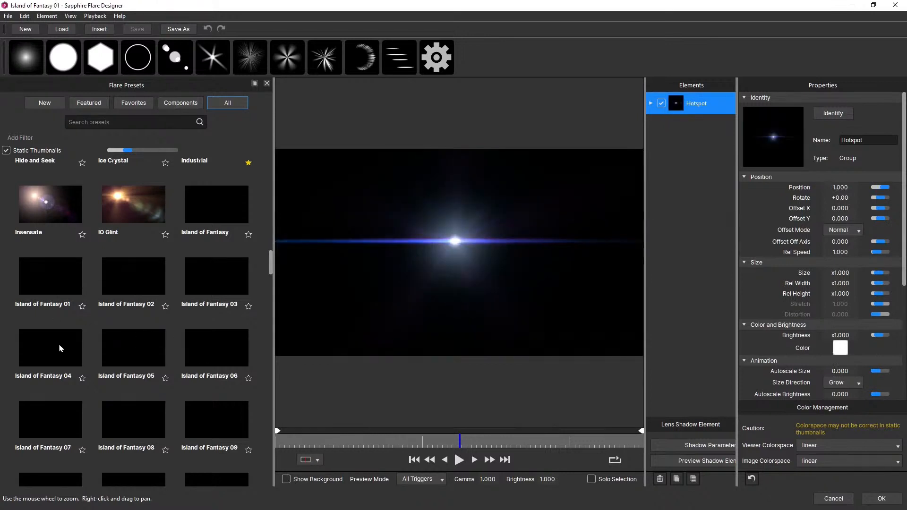
{"action": "left_click", "coordinate": [213, 348]}
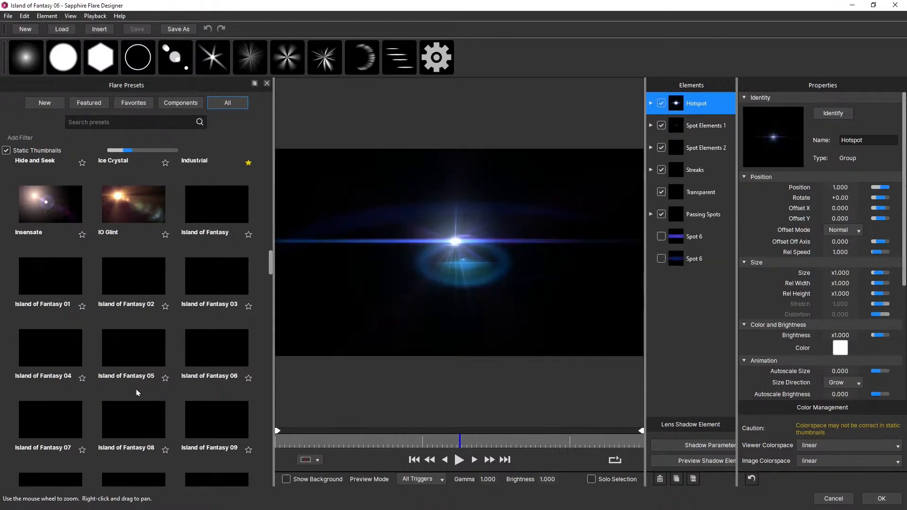
{"action": "left_click", "coordinate": [146, 419]}
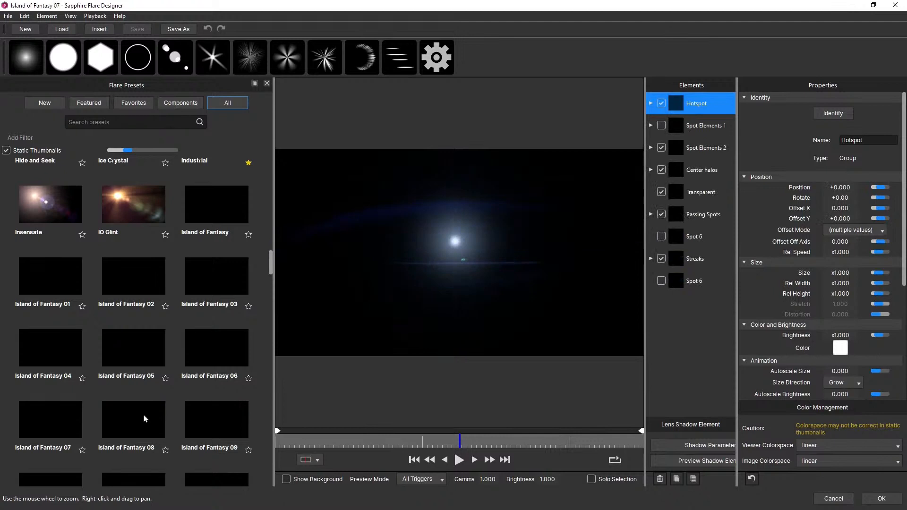
{"action": "left_click", "coordinate": [229, 420]}
Try Island of Fantasy 10, load Island of Fantasy 12, and browse the preset collection down to the Not Ready presets
{"action": "scroll", "coordinate": [270, 288], "scroll_direction": "down", "scroll_amount": 10}
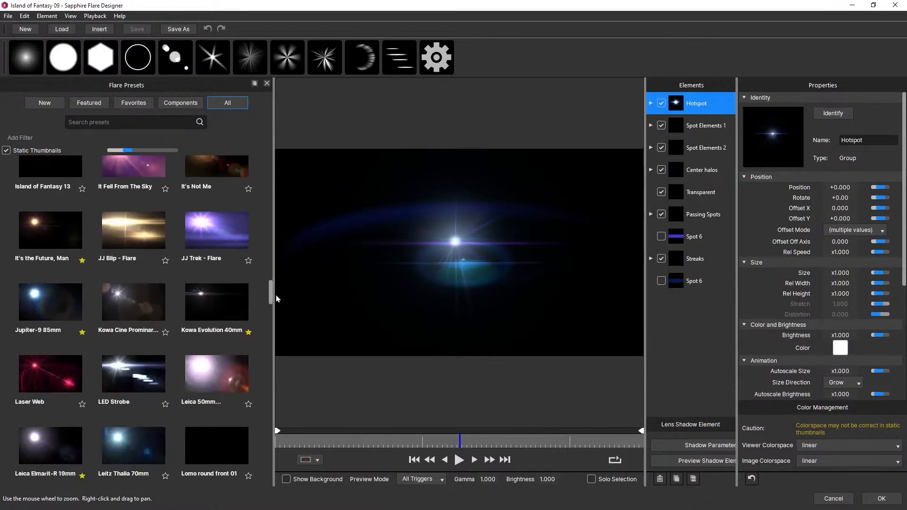
{"action": "scroll", "coordinate": [270, 285], "scroll_direction": "up", "scroll_amount": 6}
{"action": "left_click", "coordinate": [141, 288]}
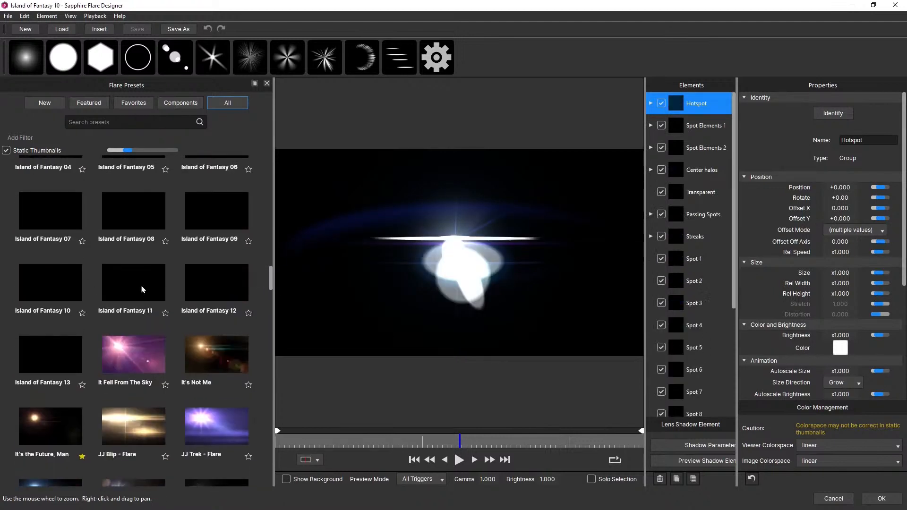
{"action": "left_click", "coordinate": [225, 286]}
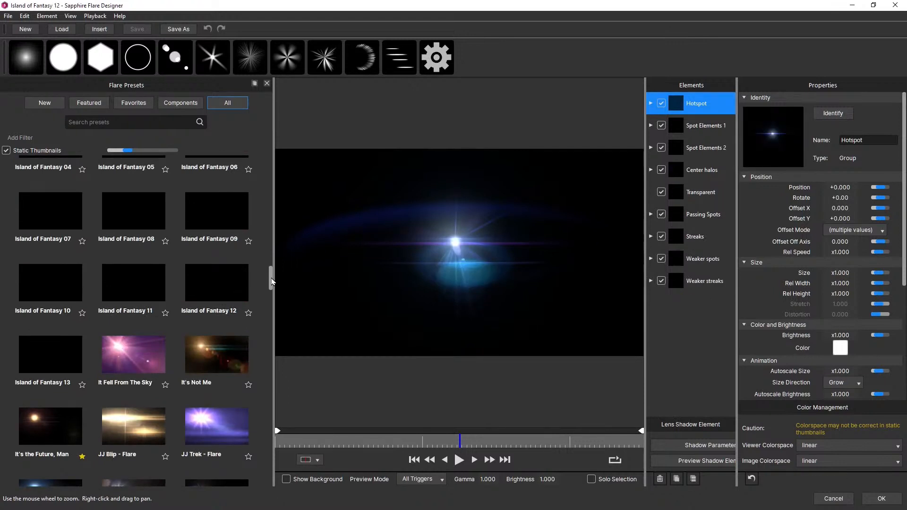
{"action": "left_click_drag", "start_coordinate": [272, 282], "coordinate": [285, 352]}
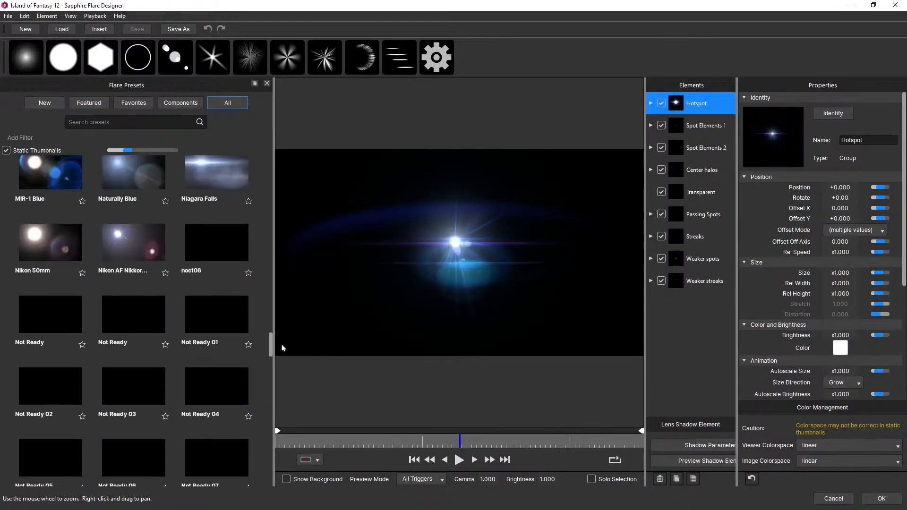
Try the Not Ready 01, 03, 04, 05 and 07 flare presets on the black preview
{"action": "left_click", "coordinate": [224, 252]}
{"action": "left_click", "coordinate": [217, 319]}
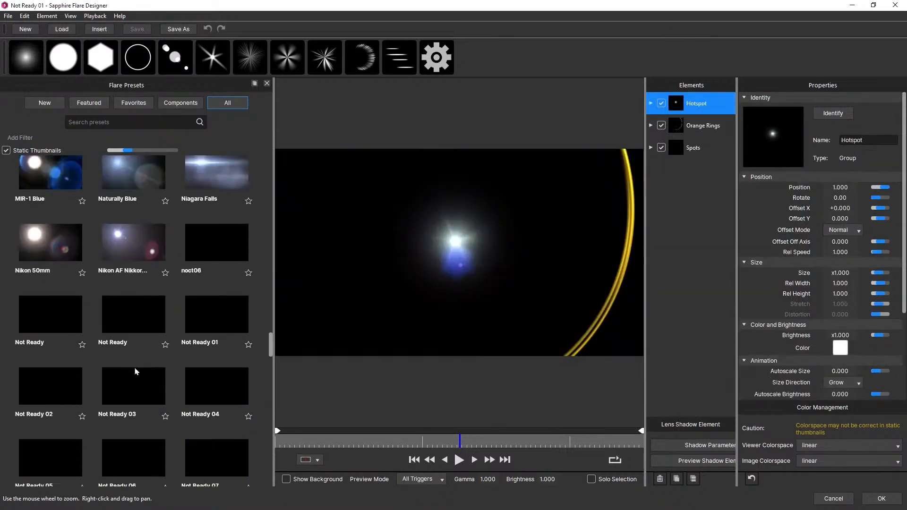
{"action": "left_click", "coordinate": [205, 384]}
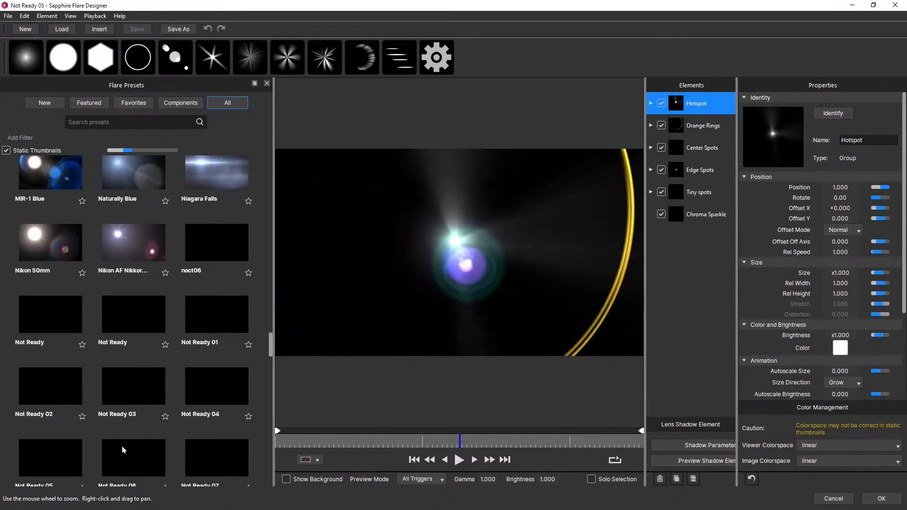
{"action": "left_click", "coordinate": [199, 451]}
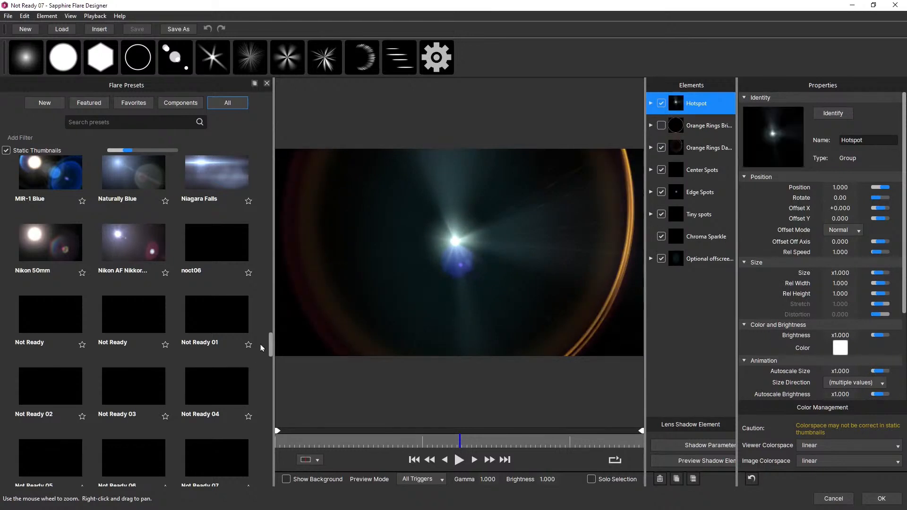
{"action": "scroll", "coordinate": [271, 346], "scroll_direction": "down", "scroll_amount": 3}
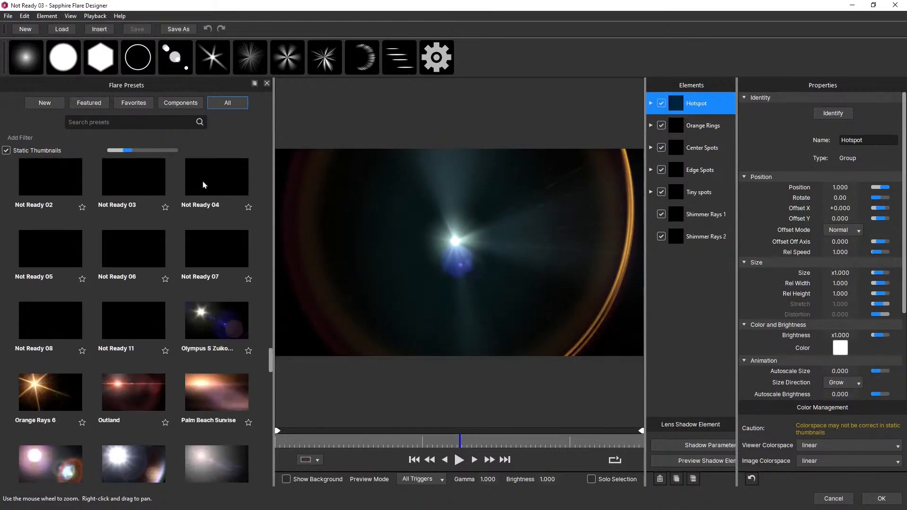
{"action": "scroll", "coordinate": [231, 232], "scroll_direction": "up", "scroll_amount": 2}
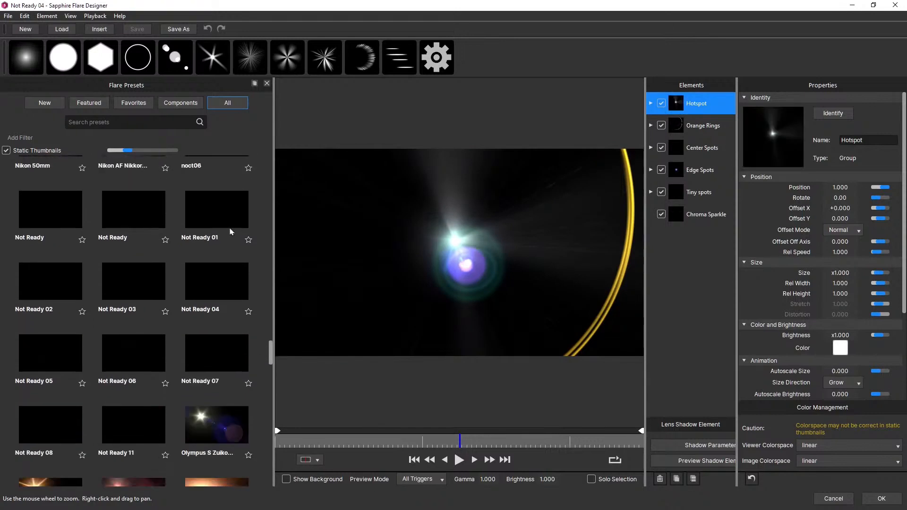
Try the Not Ready and Not Ready 11 presets, moving the Not Ready 11 flare around and up to the preview's upper edge
{"action": "left_click", "coordinate": [127, 215]}
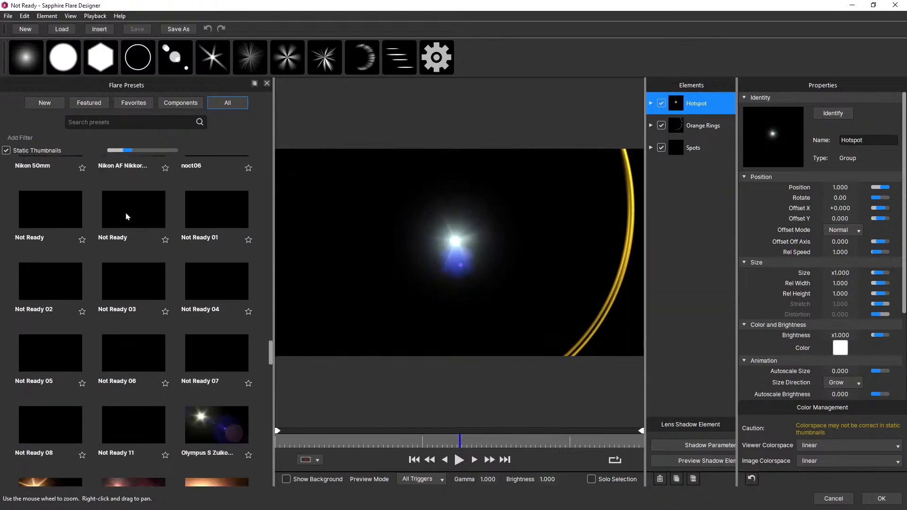
{"action": "left_click", "coordinate": [136, 407]}
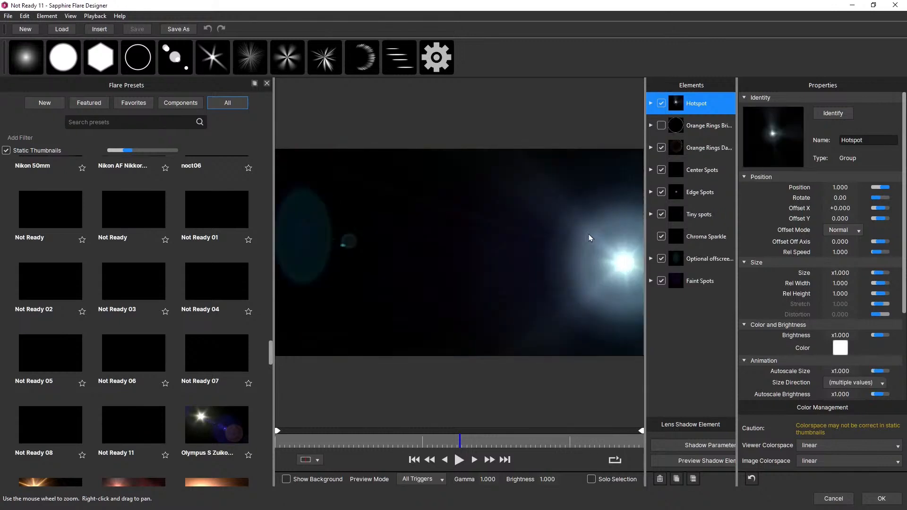
{"action": "left_click", "coordinate": [338, 257]}
{"action": "left_click_drag", "start_coordinate": [359, 235], "coordinate": [494, 152]}
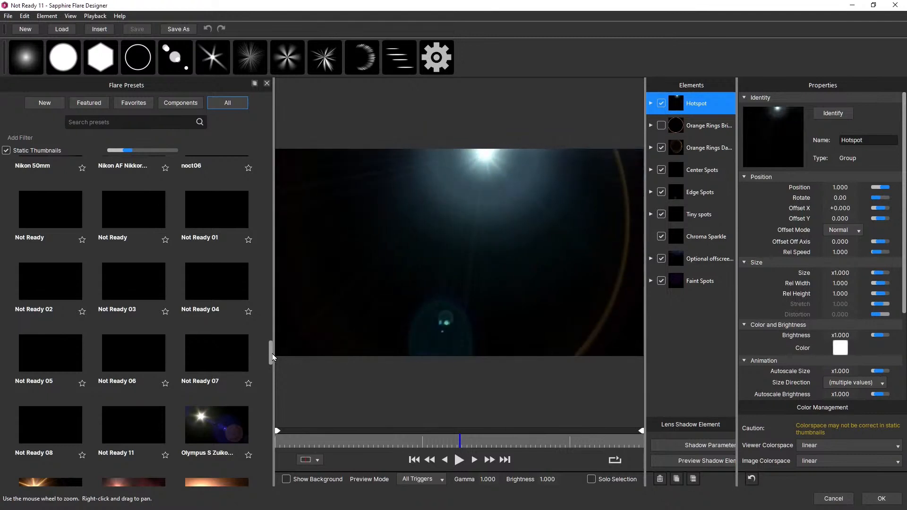
Load the Hide and Seek preset, move its flare to the upper edge near the preview's centre, and apply it to the clip
{"action": "left_click_drag", "start_coordinate": [272, 357], "coordinate": [271, 251]}
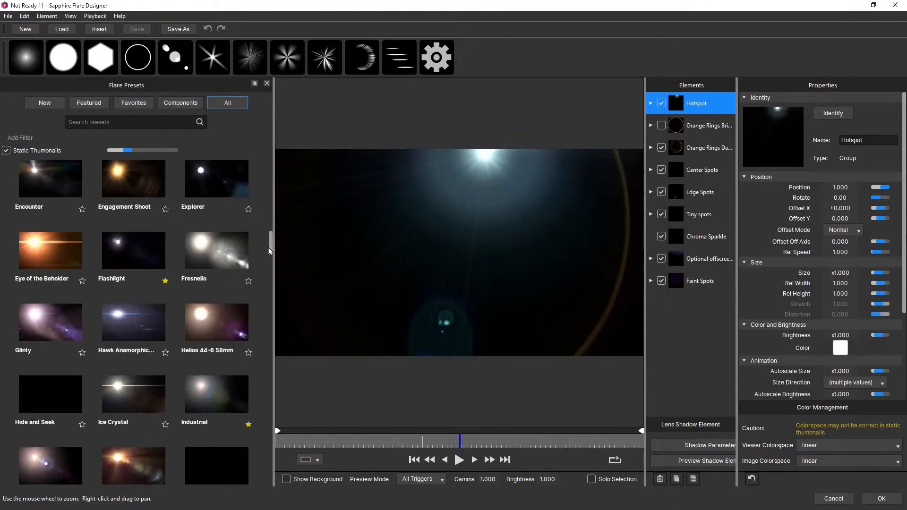
{"action": "scroll", "coordinate": [57, 317], "scroll_direction": "down", "scroll_amount": 2}
{"action": "left_click", "coordinate": [46, 292]}
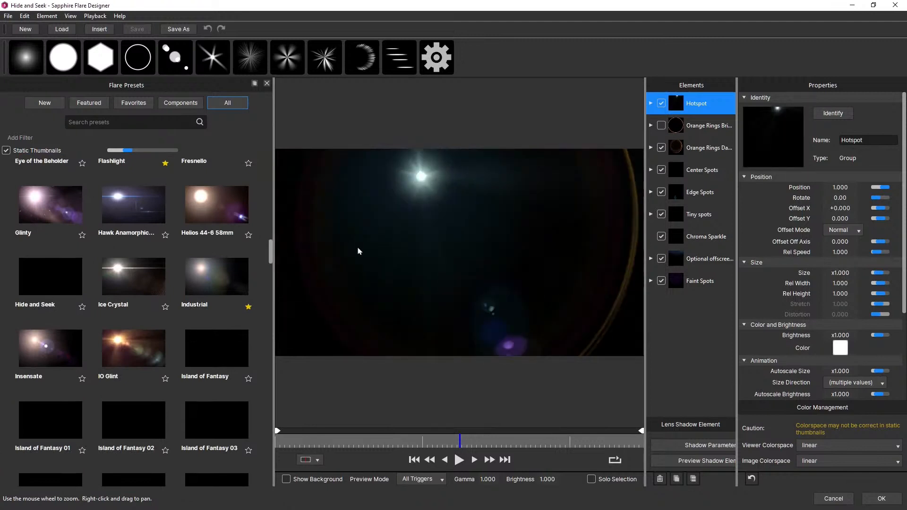
{"action": "mouse_move", "coordinate": [358, 251]}
{"action": "left_mouse_down"}
{"action": "mouse_move", "coordinate": [467, 205]}
{"action": "mouse_move", "coordinate": [472, 146]}
{"action": "mouse_move", "coordinate": [455, 151]}
{"action": "mouse_move", "coordinate": [458, 137]}
{"action": "mouse_move", "coordinate": [465, 189]}
{"action": "mouse_move", "coordinate": [455, 153]}
{"action": "left_mouse_up"}
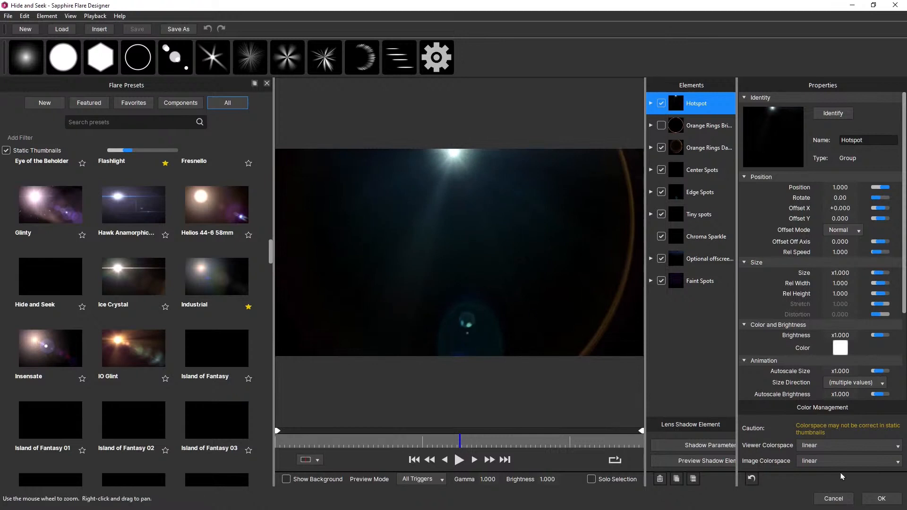
{"action": "left_click", "coordinate": [882, 499]}
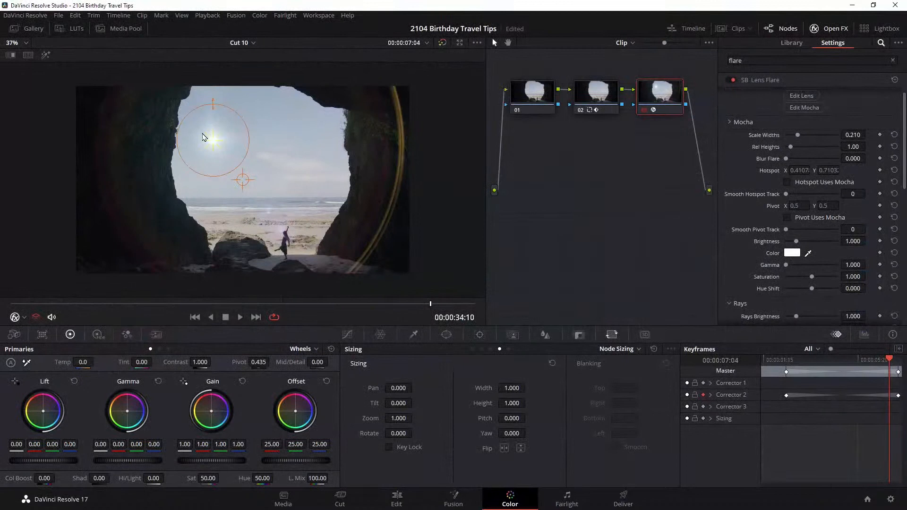
Move the flare hotspot to the image's upper edge above the cave opening and set Scale Widths to 0.175
{"action": "left_click_drag", "start_coordinate": [213, 139], "coordinate": [248, 86]}
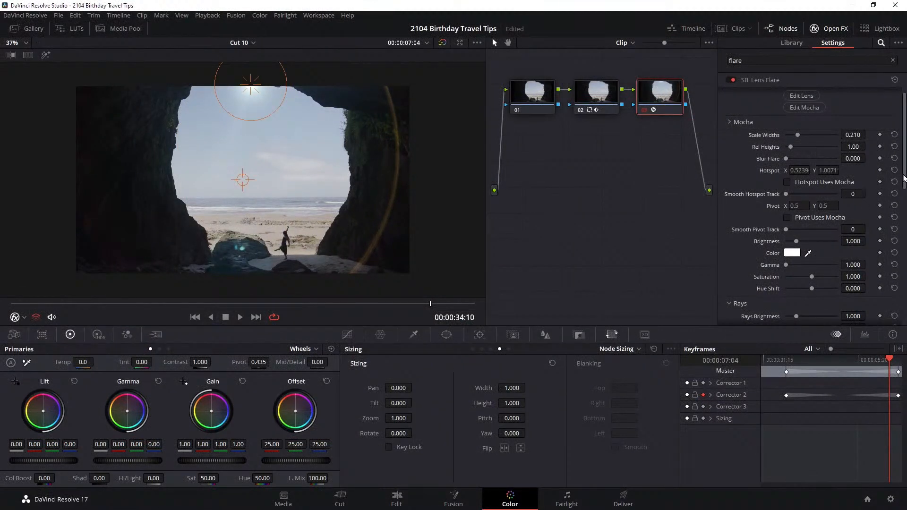
{"action": "scroll", "coordinate": [905, 163], "scroll_direction": "up", "scroll_amount": 1}
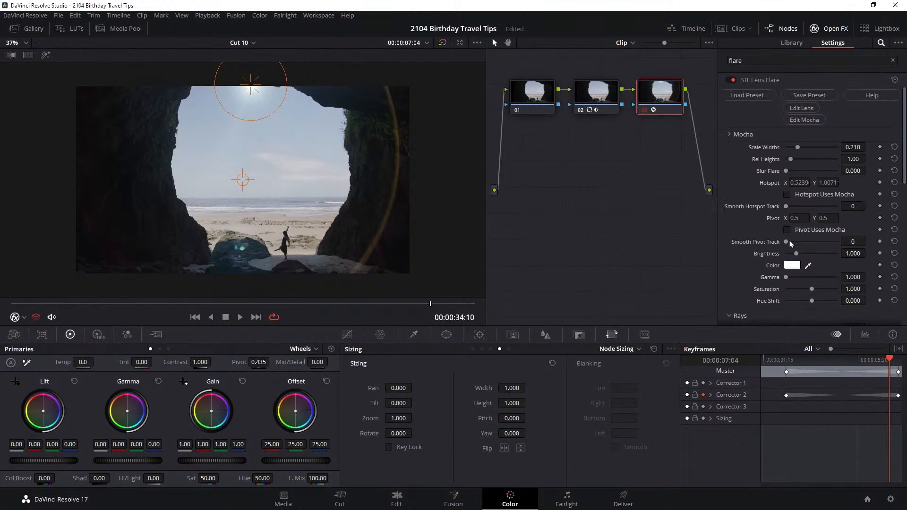
{"action": "left_click_drag", "start_coordinate": [794, 148], "coordinate": [796, 148]}
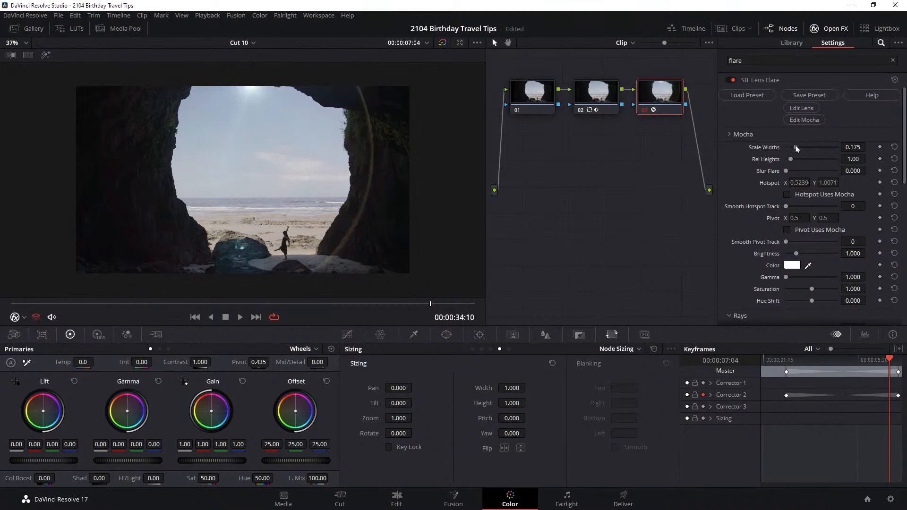
Keyframe Scale Widths at 0.175 and Brightness at 1.375 on the clip's first frame, and Scale Widths at 0.209 on its last frame
{"action": "left_click", "coordinate": [877, 149]}
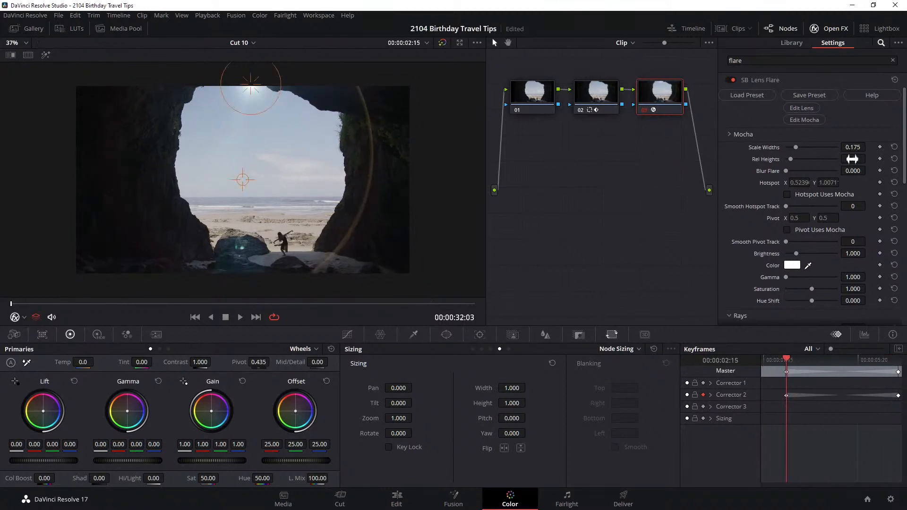
{"action": "left_click", "coordinate": [880, 147]}
{"action": "left_click_drag", "start_coordinate": [797, 254], "coordinate": [801, 254]}
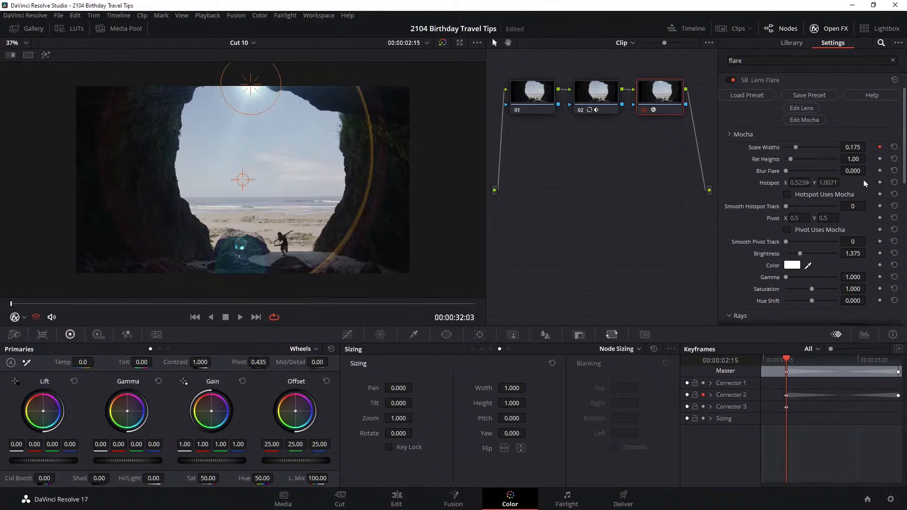
{"action": "left_click", "coordinate": [880, 253]}
{"action": "left_click", "coordinate": [898, 359]}
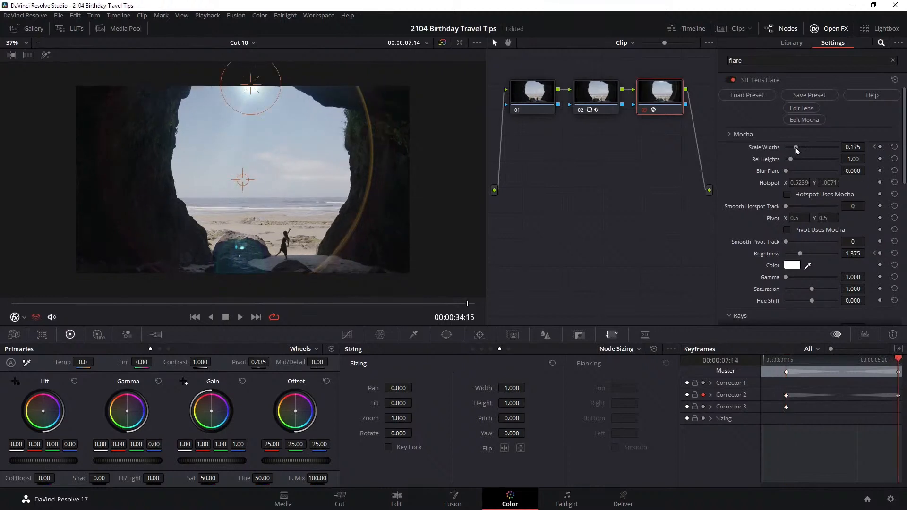
{"action": "left_click_drag", "start_coordinate": [796, 150], "coordinate": [799, 150]}
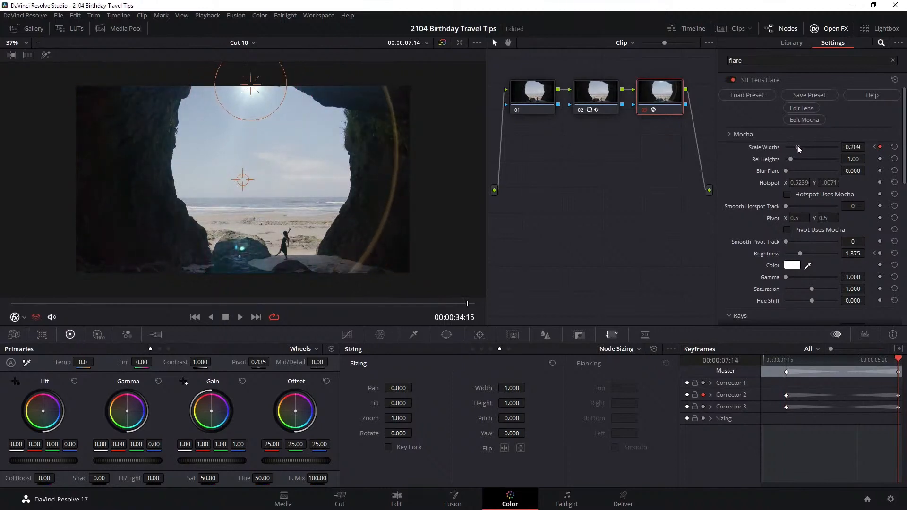
Play back the animated flare with the on-screen effect controls hidden, and save the project
{"action": "left_click", "coordinate": [241, 317]}
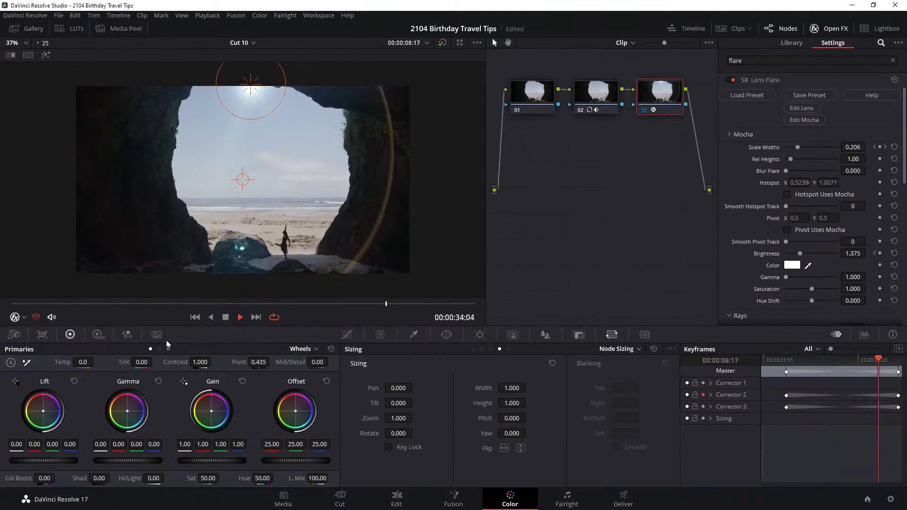
{"action": "left_click", "coordinate": [17, 317]}
{"action": "left_click", "coordinate": [30, 332]}
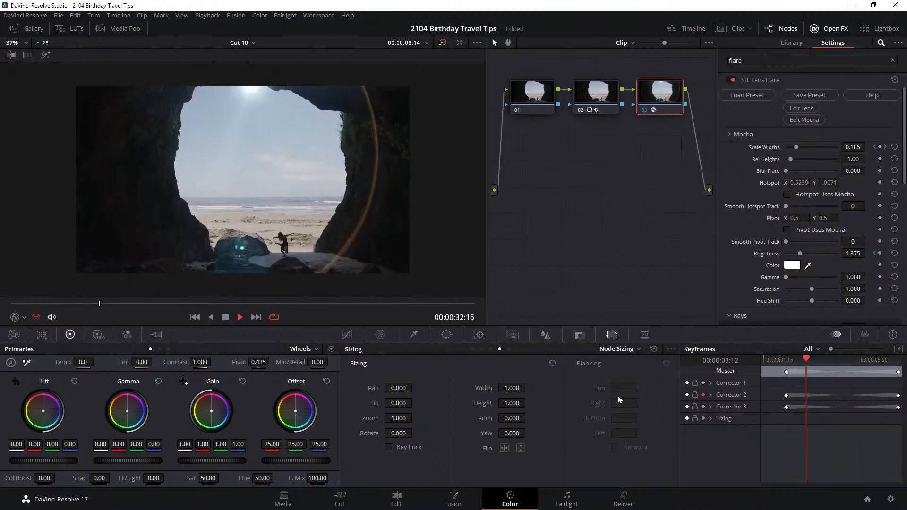
{"action": "key", "text": "space"}
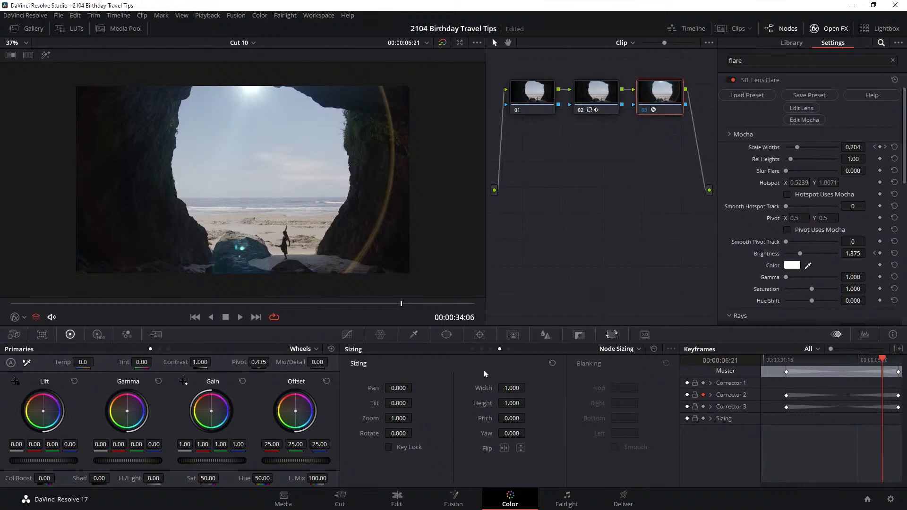
{"action": "key", "text": "ctrl+s"}
Select clip 45 of the woman drinking coffee from the clip thumbnails and play it with the effects and clip strips hidden
{"action": "left_click", "coordinate": [825, 29]}
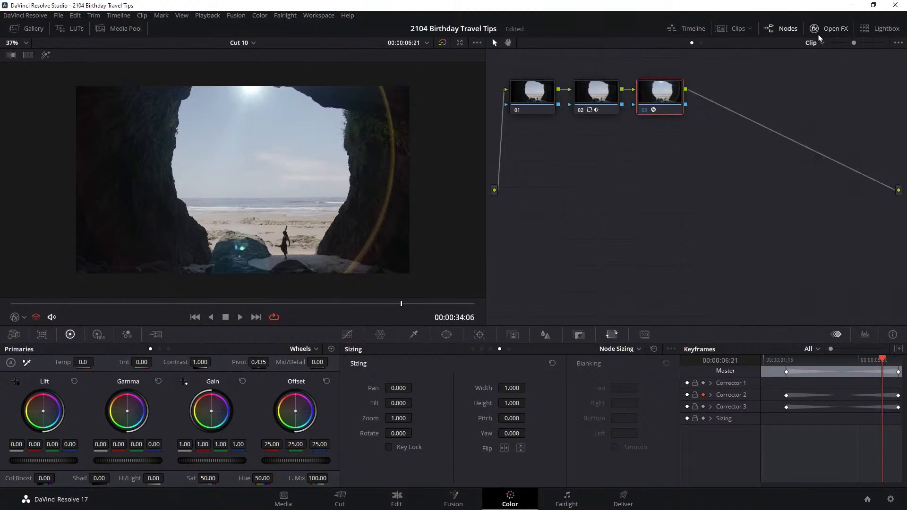
{"action": "left_click", "coordinate": [739, 29]}
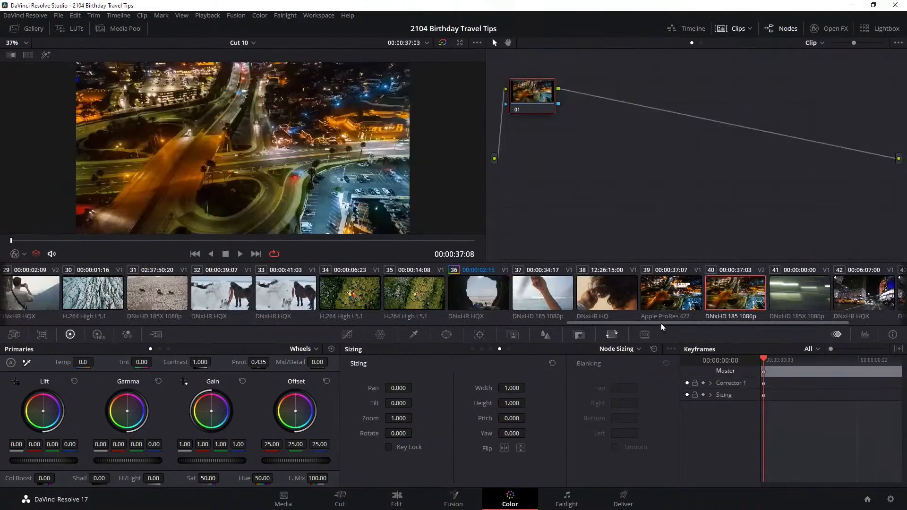
{"action": "left_click_drag", "start_coordinate": [663, 323], "coordinate": [811, 322]}
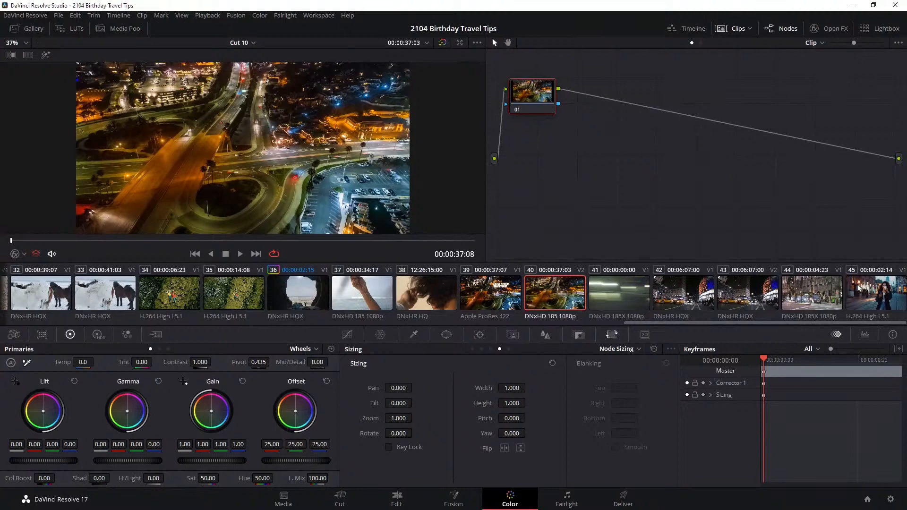
{"action": "left_click", "coordinate": [854, 296]}
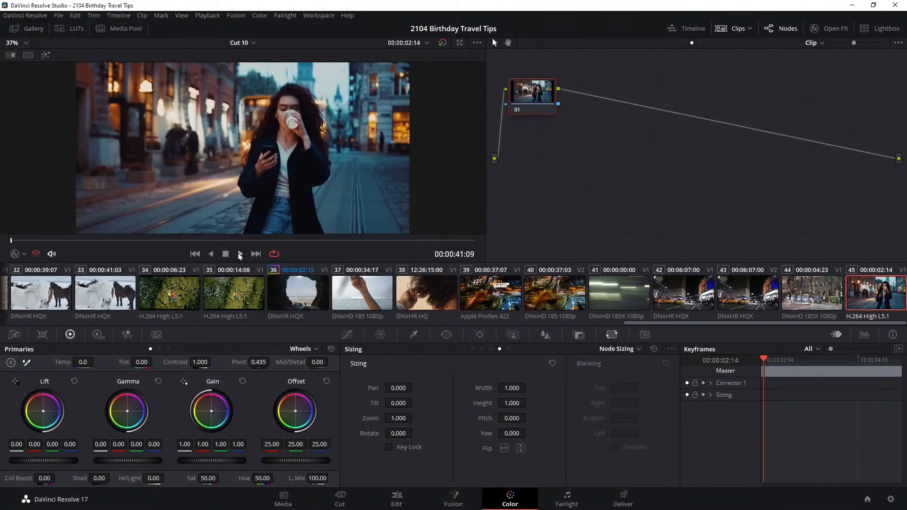
{"action": "left_click", "coordinate": [240, 256]}
{"action": "left_click", "coordinate": [733, 28]}
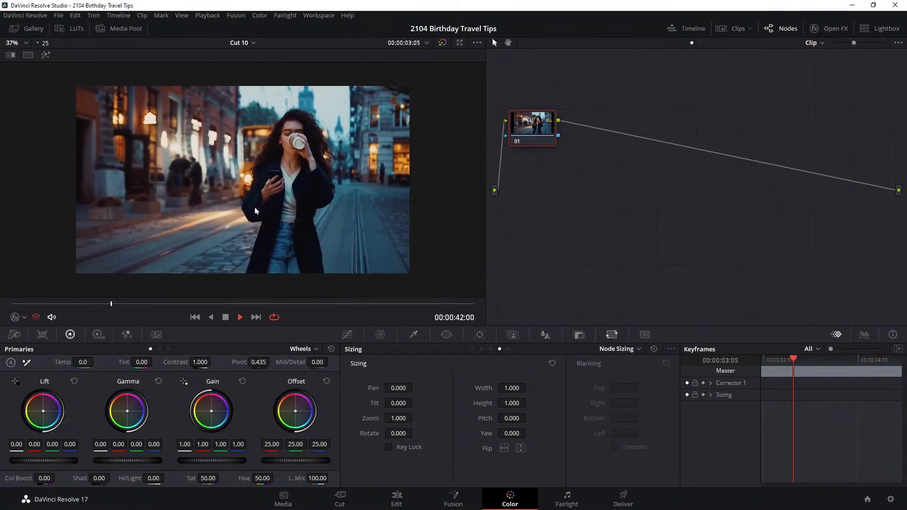
{"action": "left_click", "coordinate": [226, 317]}
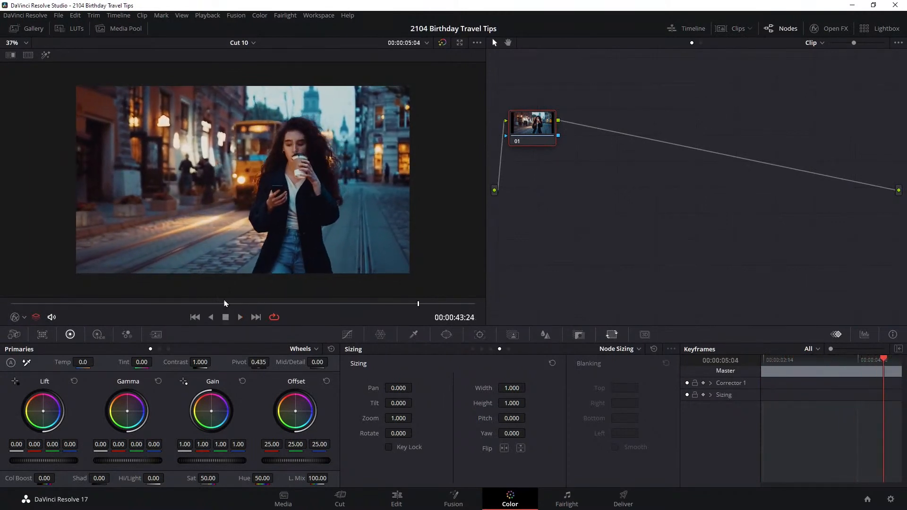
Switch to the Birthday Travel 02 timeline, play the tram shot with all grades bypassed, and turn the grades back on
{"action": "left_click", "coordinate": [252, 44]}
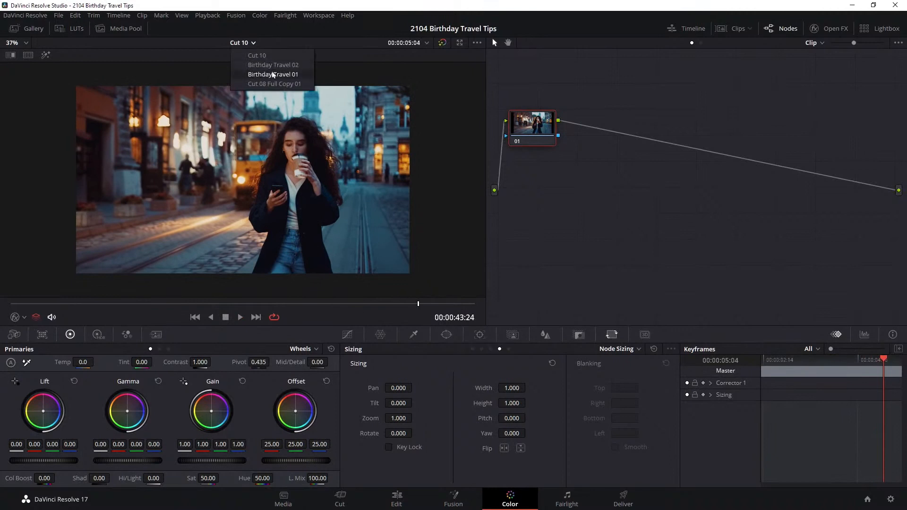
{"action": "left_click", "coordinate": [300, 70]}
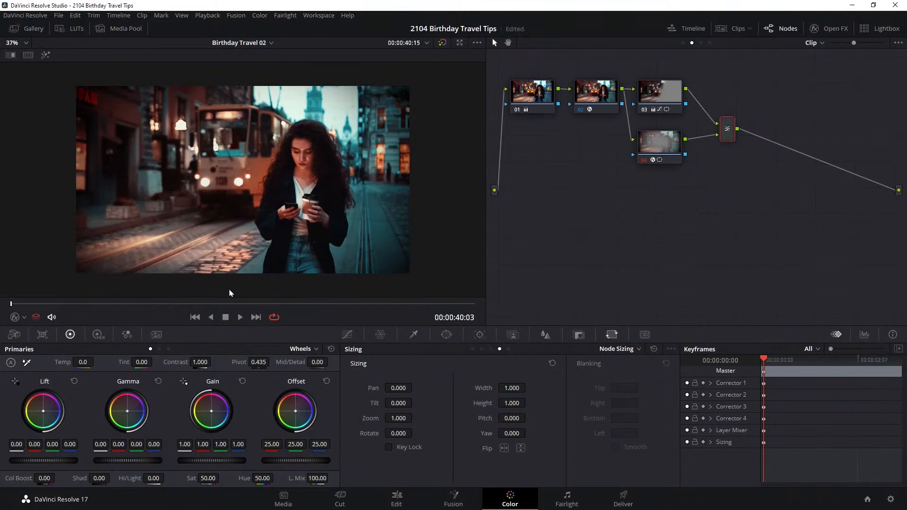
{"action": "key", "text": "shift+d"}
{"action": "key", "text": "space"}
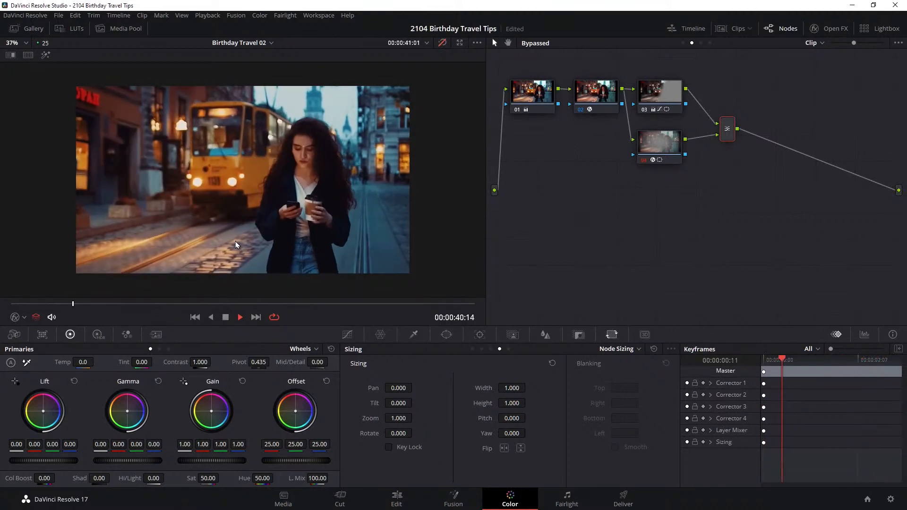
{"action": "key", "text": "space"}
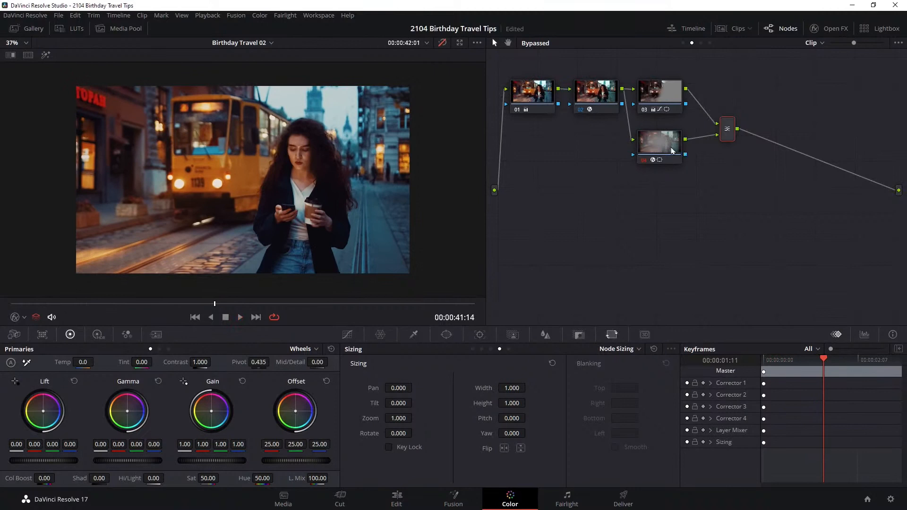
{"action": "key", "text": "shift+d"}
Disable nodes 02, 03, 04 and the layer mixer together, and also disable node 01
{"action": "left_click_drag", "start_coordinate": [744, 175], "coordinate": [602, 76]}
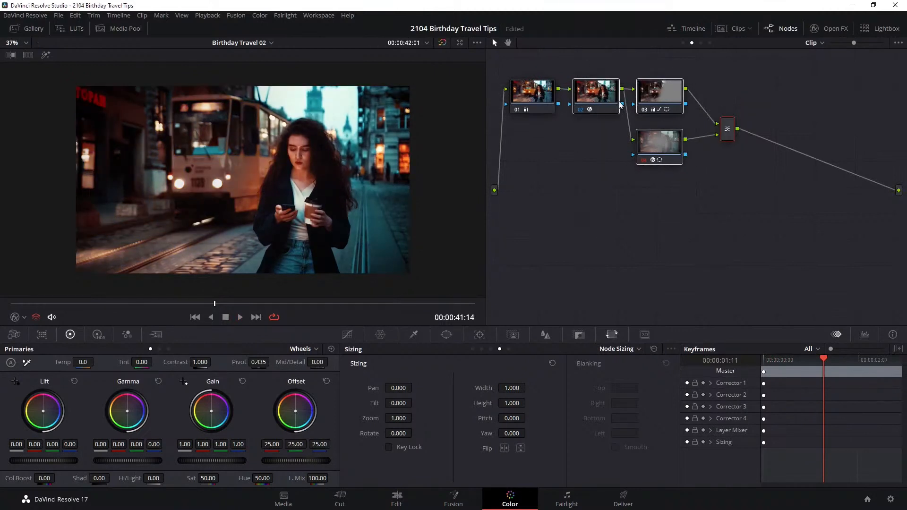
{"action": "key", "text": "ctrl+d"}
{"action": "left_click", "coordinate": [532, 94]}
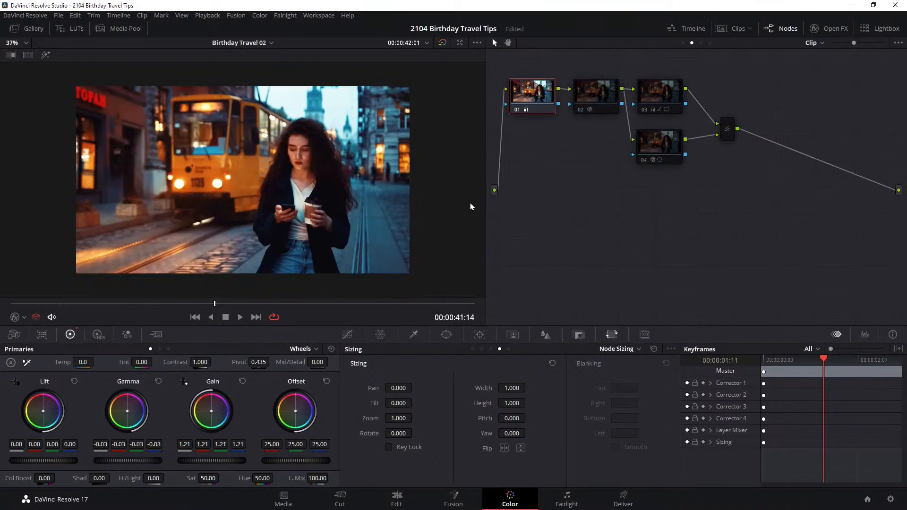
{"action": "key", "text": "ctrl+d"}
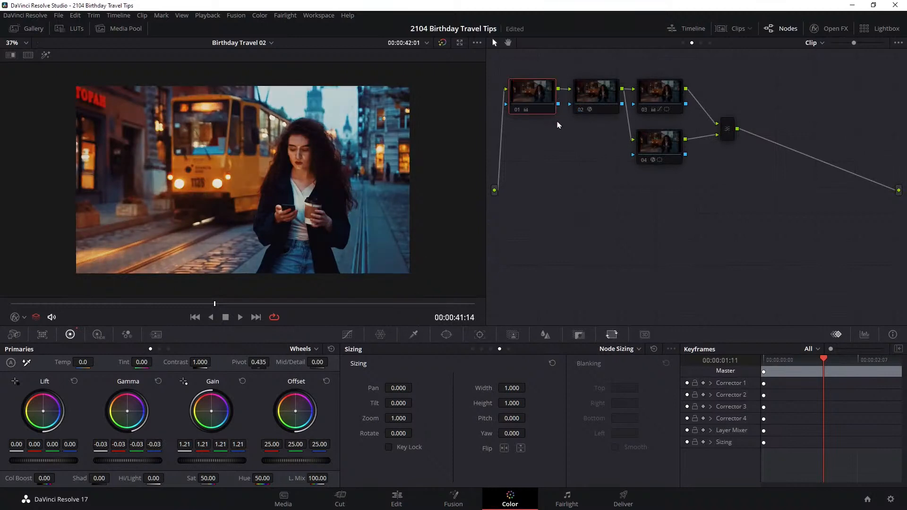
Toggle node 01 to compare its correction, leave it enabled, and open node 02's BCC Two Strip Color settings
{"action": "key", "text": "ctrl+d"}
{"action": "key", "text": "ctrl+d"}
{"action": "key", "text": "ctrl+d"}
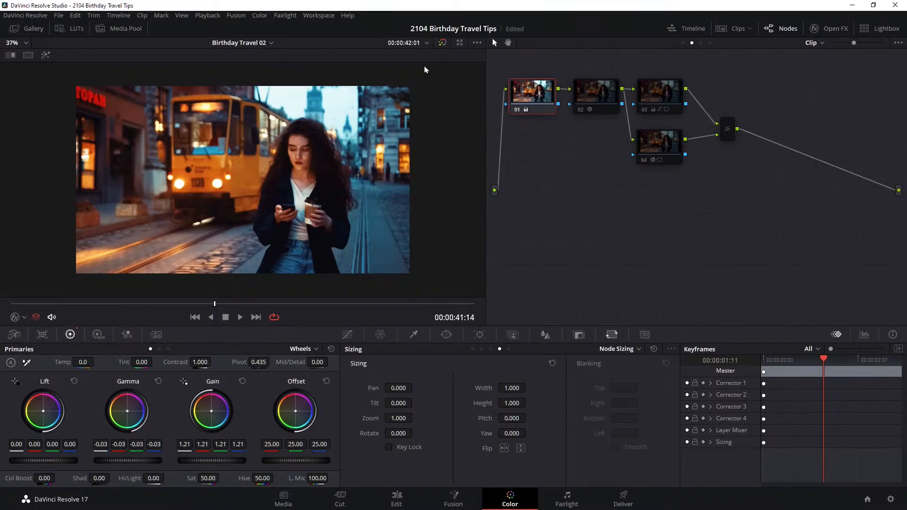
{"action": "left_click", "coordinate": [596, 99]}
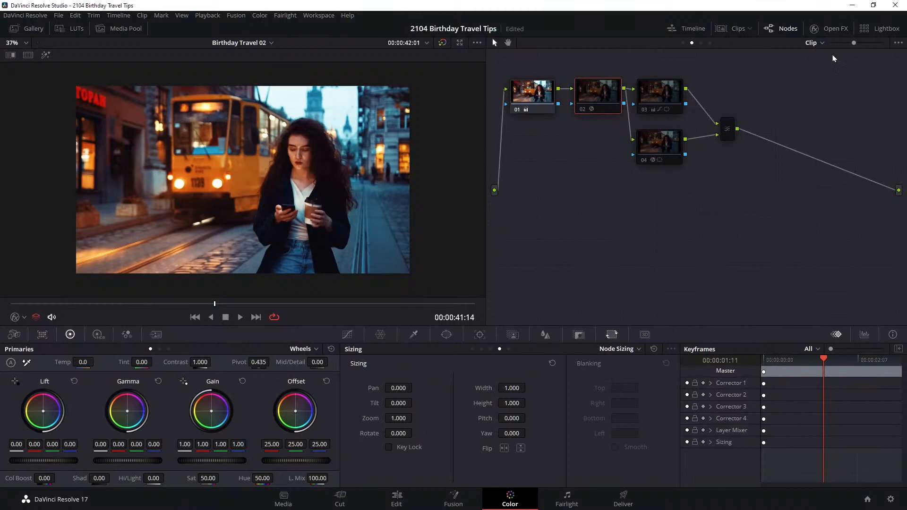
{"action": "left_click", "coordinate": [835, 27]}
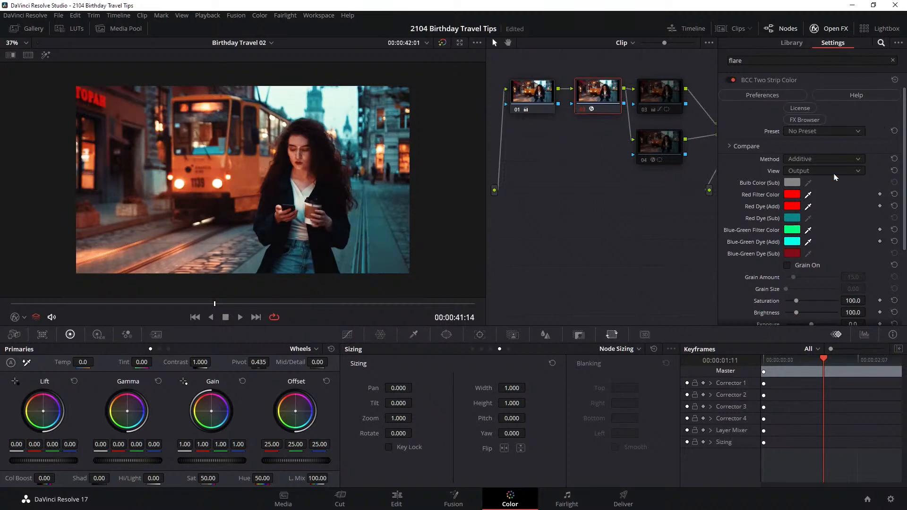
Open the FX Browser for BCC Two Strip Color and preview presets including BlownOutGreenRedDD, BluePurpleDD, CoolOffDD, FadedOrangetoneDD, GoldTone and MagicPinkDD
{"action": "left_click", "coordinate": [806, 120]}
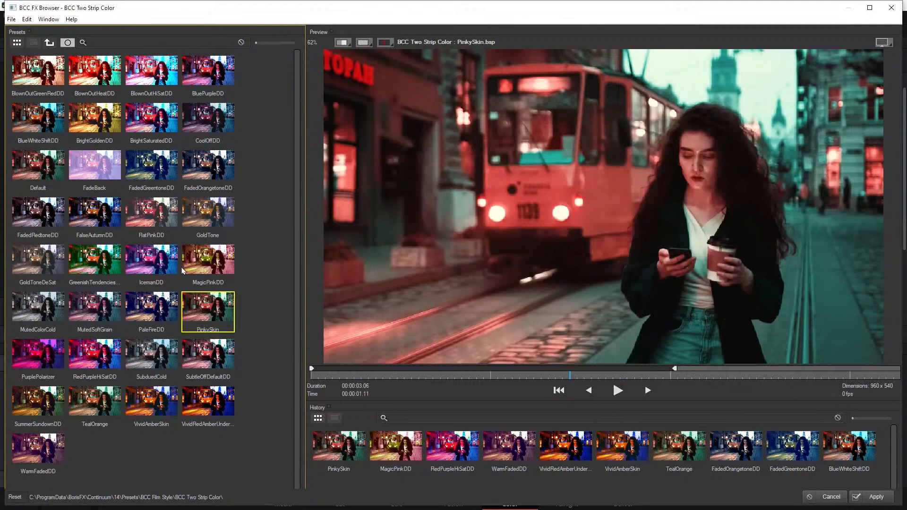
{"action": "left_click", "coordinate": [29, 85]}
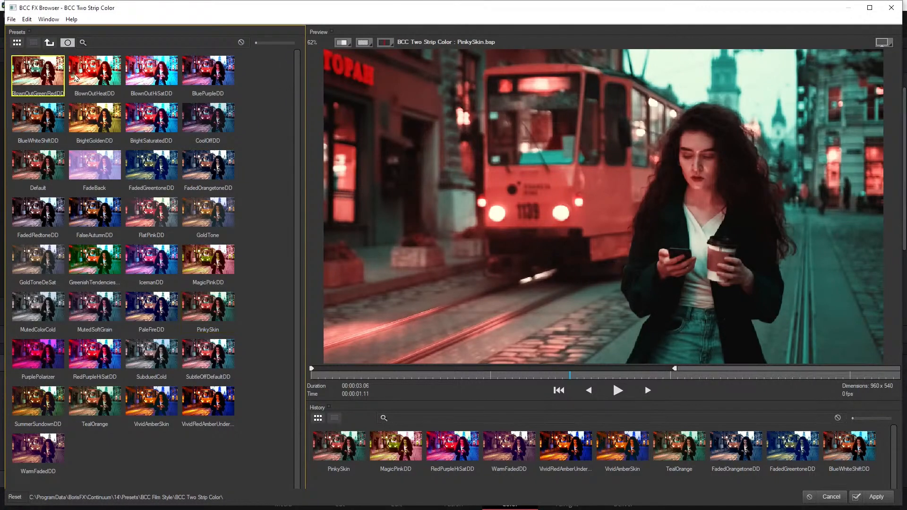
{"action": "left_click", "coordinate": [95, 73]}
{"action": "left_click", "coordinate": [151, 78]}
{"action": "left_click", "coordinate": [208, 81]}
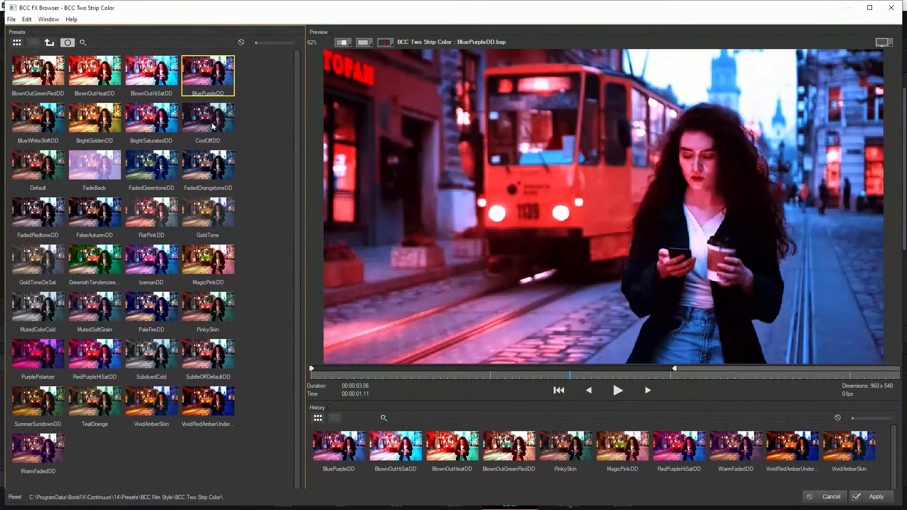
{"action": "left_click", "coordinate": [214, 125]}
{"action": "left_click", "coordinate": [166, 123]}
{"action": "left_click", "coordinate": [209, 125]}
{"action": "left_click", "coordinate": [212, 174]}
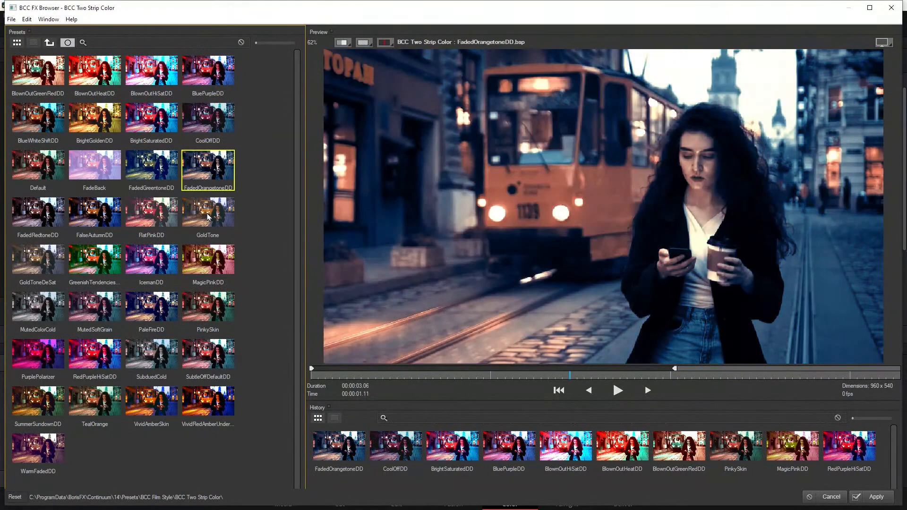
{"action": "left_click", "coordinate": [208, 218]}
{"action": "left_click", "coordinate": [167, 258]}
{"action": "left_click", "coordinate": [202, 263]}
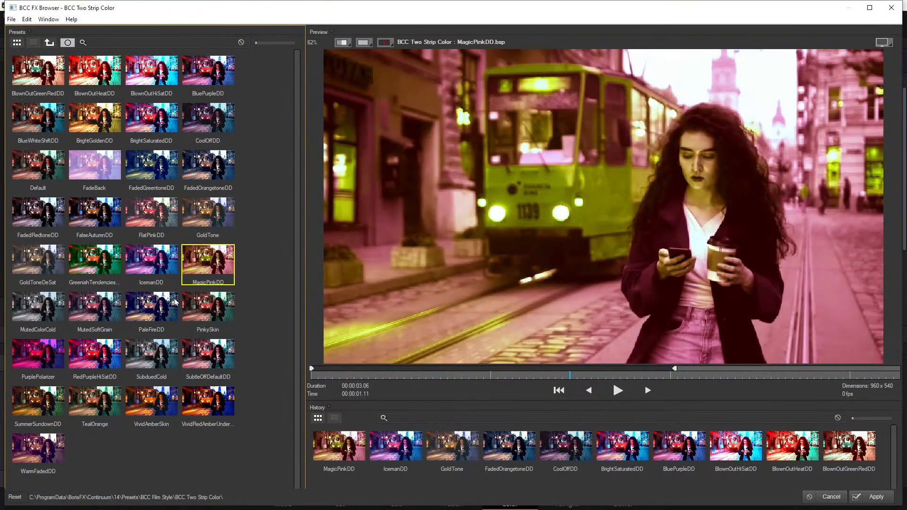
Preview more Two Strip Color presets, including PaleFireDD, SubtleOffDefaultDD, SubduedCold, RedPurpleHiSatDD, PurplePolarizer, TealOrange and VividAmberSkin
{"action": "left_click", "coordinate": [146, 308]}
{"action": "left_click", "coordinate": [212, 314]}
{"action": "left_click", "coordinate": [199, 365]}
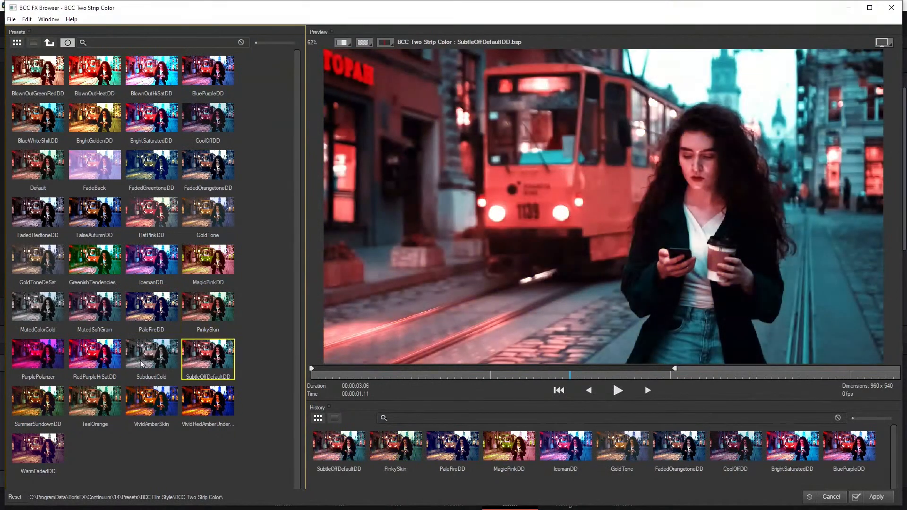
{"action": "left_click", "coordinate": [143, 365]}
{"action": "left_click", "coordinate": [102, 370]}
{"action": "left_click", "coordinate": [48, 366]}
{"action": "left_click", "coordinate": [94, 404]}
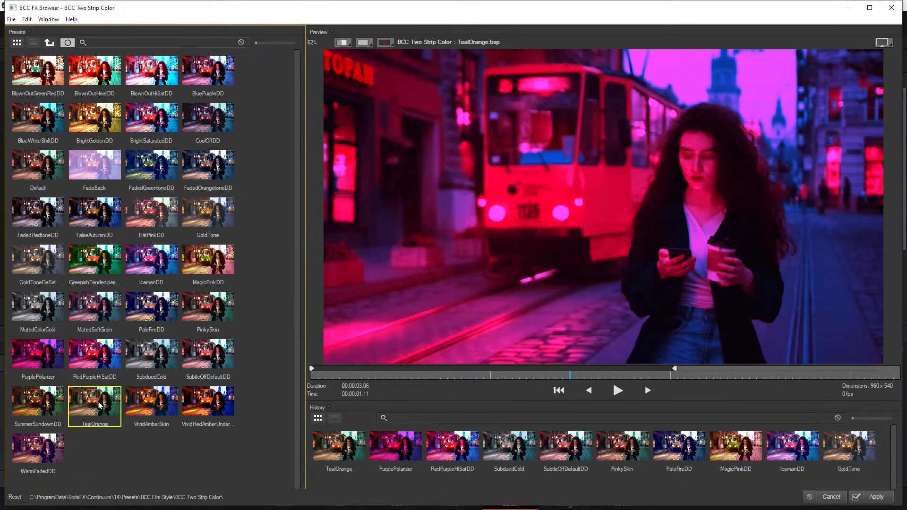
{"action": "left_click", "coordinate": [156, 405]}
{"action": "left_click", "coordinate": [200, 405]}
Apply the PinkySkin preset to node 02 and set its Mix with Original to 61.5
{"action": "left_click", "coordinate": [215, 312]}
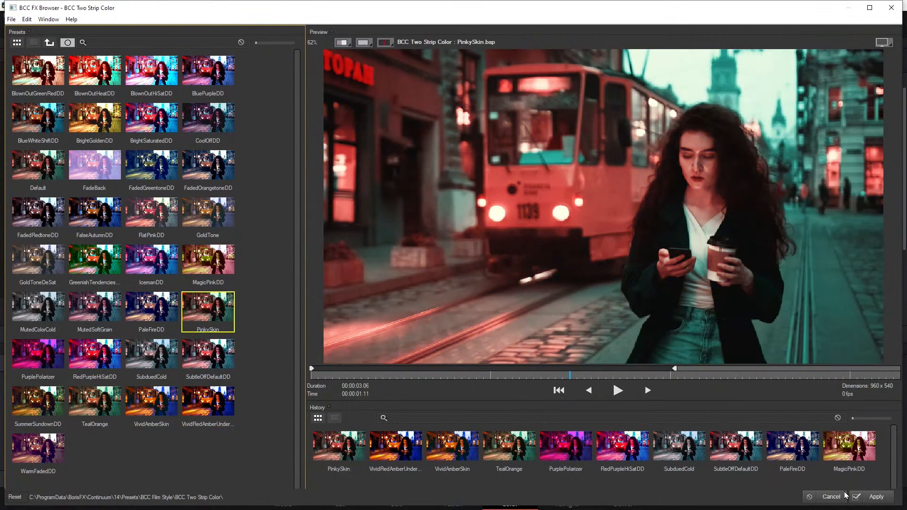
{"action": "left_click", "coordinate": [875, 497]}
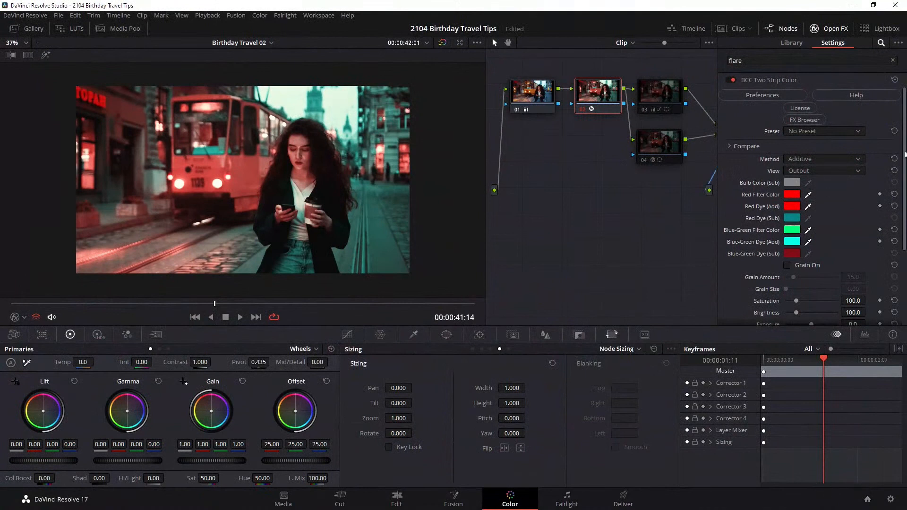
{"action": "scroll", "coordinate": [905, 152], "scroll_direction": "down", "scroll_amount": 3}
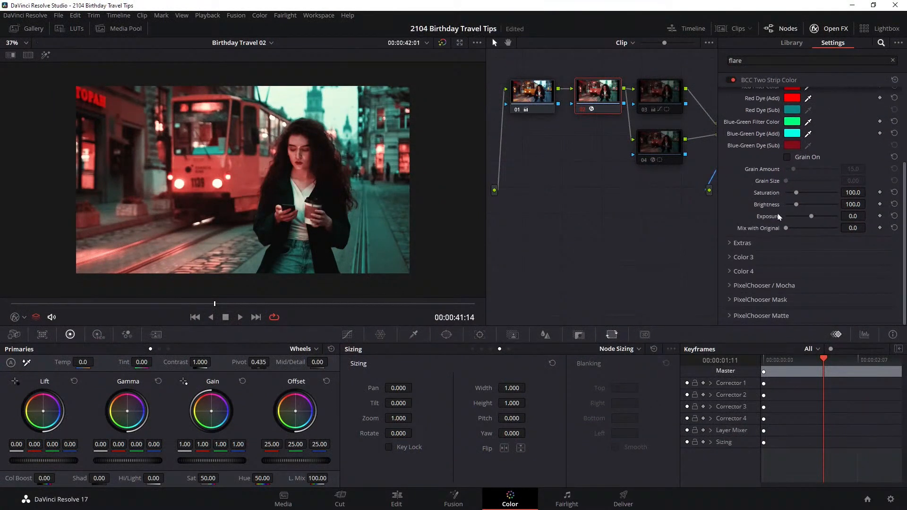
{"action": "left_click_drag", "start_coordinate": [786, 232], "coordinate": [813, 230]}
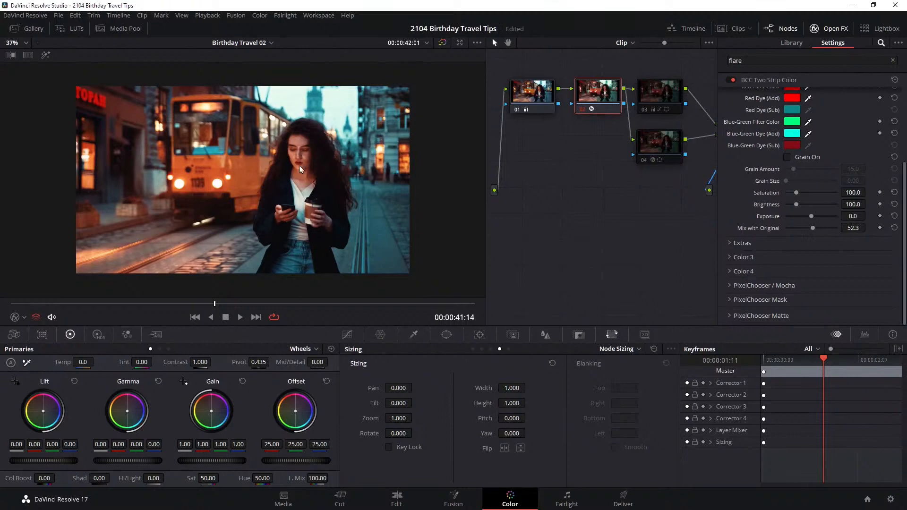
{"action": "left_click_drag", "start_coordinate": [815, 232], "coordinate": [818, 231]}
Move the layer mixer down below node 04 in the node graph
{"action": "mouse_move", "coordinate": [658, 94]}
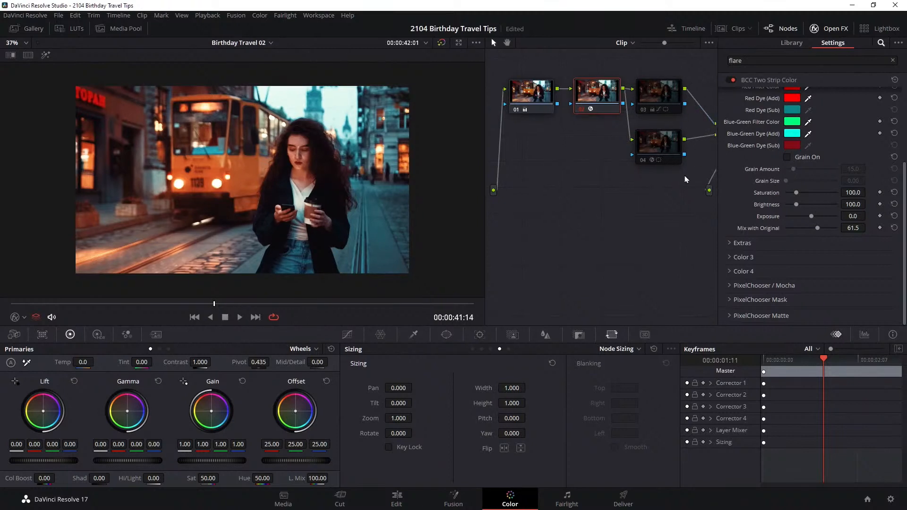
{"action": "right_click", "coordinate": [586, 251]}
{"action": "right_click", "coordinate": [567, 227]}
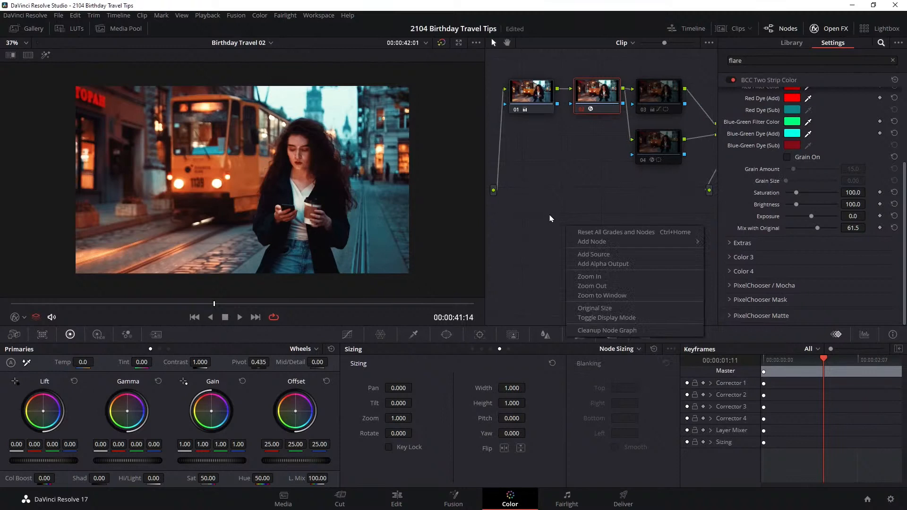
{"action": "left_click", "coordinate": [566, 190]}
{"action": "left_click_drag", "start_coordinate": [565, 193], "coordinate": [506, 253]}
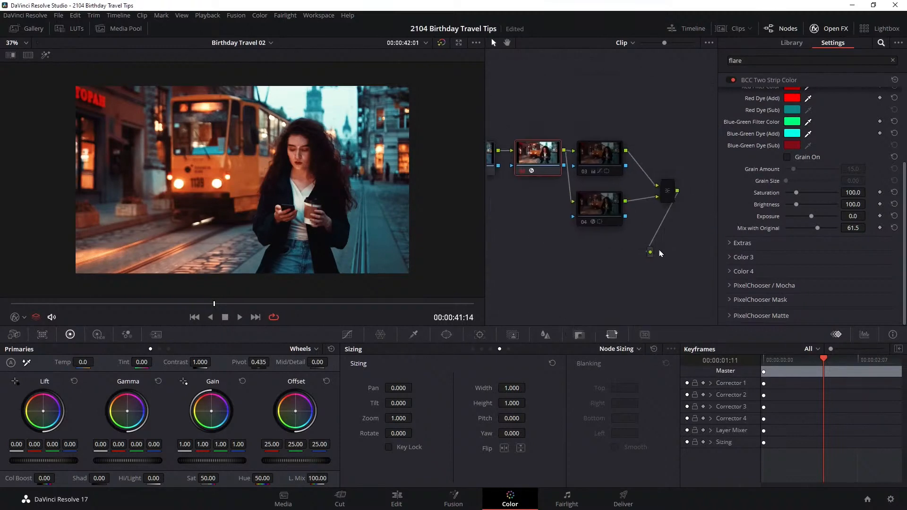
{"action": "left_click_drag", "start_coordinate": [671, 196], "coordinate": [619, 285]}
Enable node 04 with its BCC Vignette, move it below node 02, and place the layer mixer to its right
{"action": "left_click", "coordinate": [609, 154]}
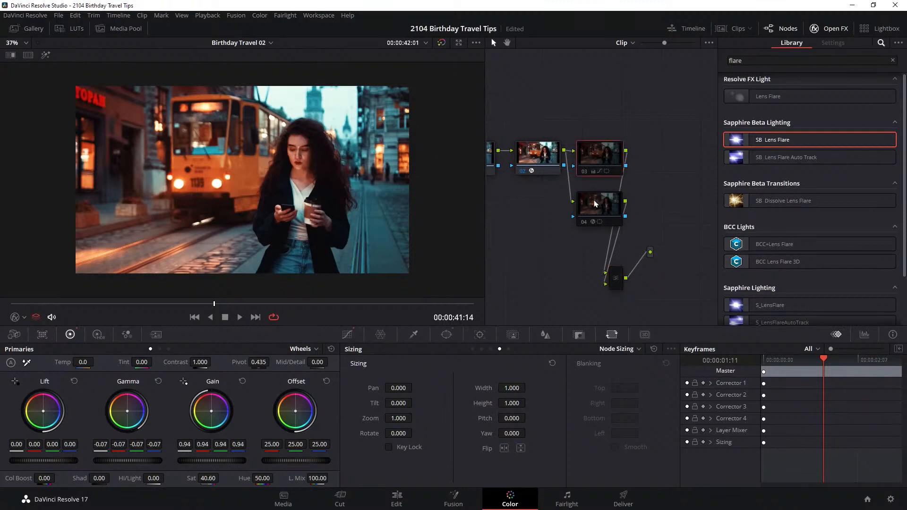
{"action": "mouse_move", "coordinate": [604, 160]}
{"action": "left_mouse_down"}
{"action": "mouse_move", "coordinate": [605, 141]}
{"action": "mouse_move", "coordinate": [606, 155]}
{"action": "mouse_move", "coordinate": [612, 147]}
{"action": "mouse_move", "coordinate": [603, 161]}
{"action": "left_mouse_up"}
{"action": "key", "text": "ctrl+d"}
{"action": "key", "text": "ctrl+d"}
{"action": "left_click_drag", "start_coordinate": [587, 207], "coordinate": [590, 231]}
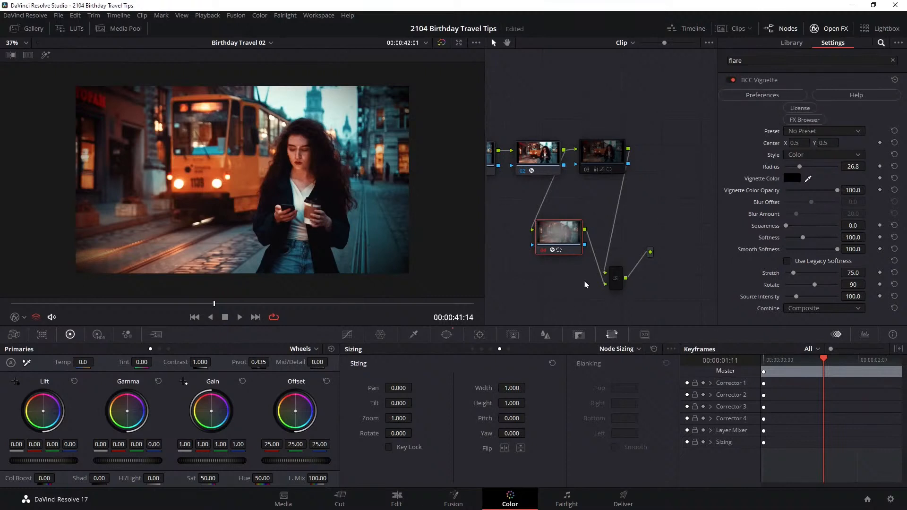
{"action": "left_click_drag", "start_coordinate": [616, 279], "coordinate": [634, 223]}
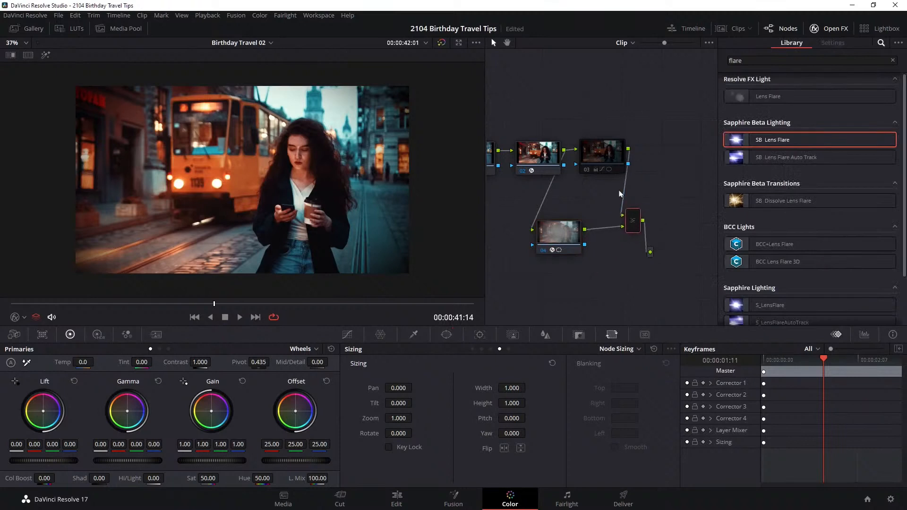
Examine the composite mode assigned to the layer mixer
{"action": "right_click", "coordinate": [634, 223]}
{"action": "mouse_move", "coordinate": [689, 282]}
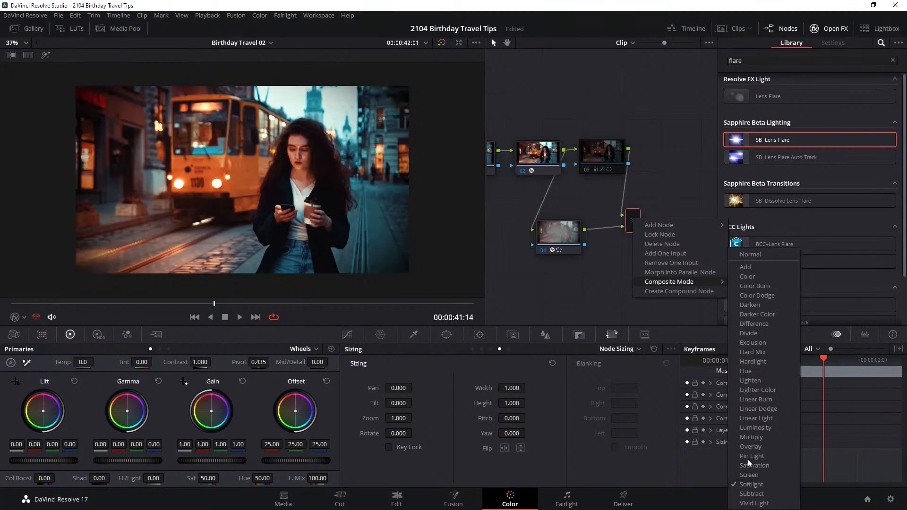
{"action": "left_click", "coordinate": [604, 289]}
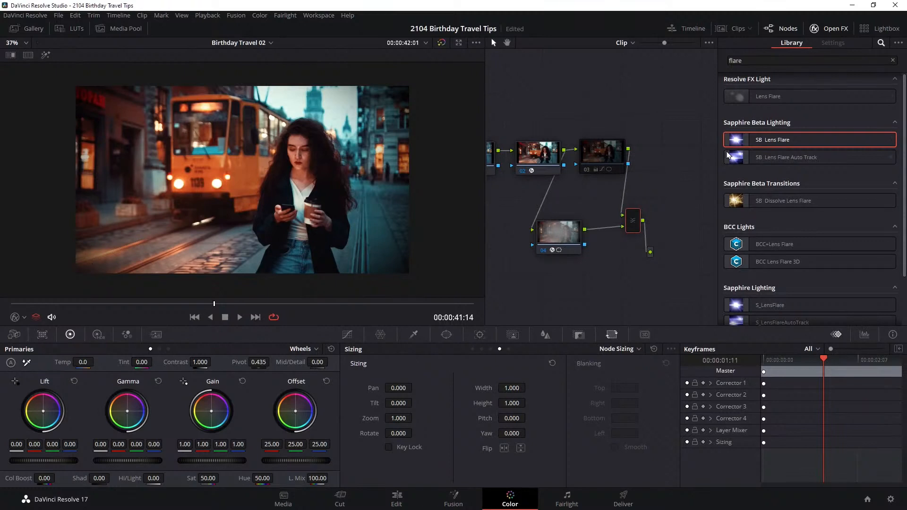
Reduce the vignette on node 04 by setting its Key Output Gain to 0.702
{"action": "left_click", "coordinate": [547, 233]}
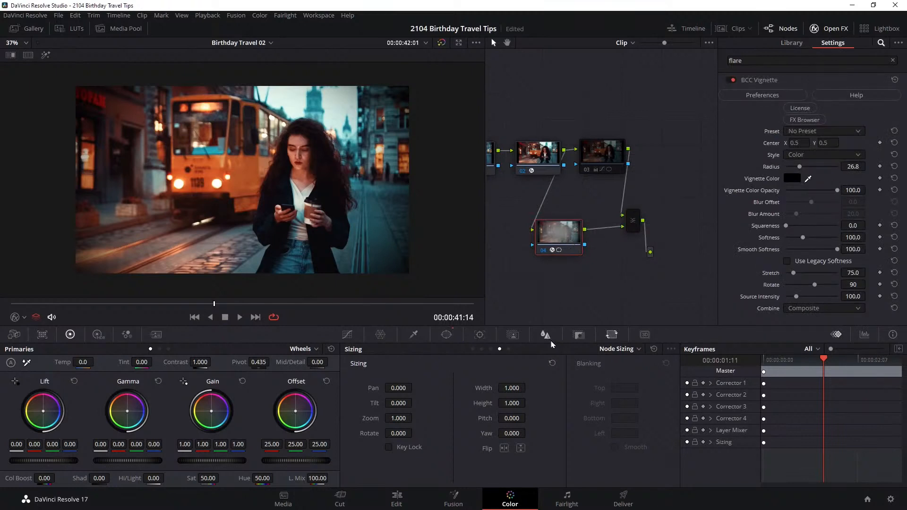
{"action": "left_click", "coordinate": [513, 335]}
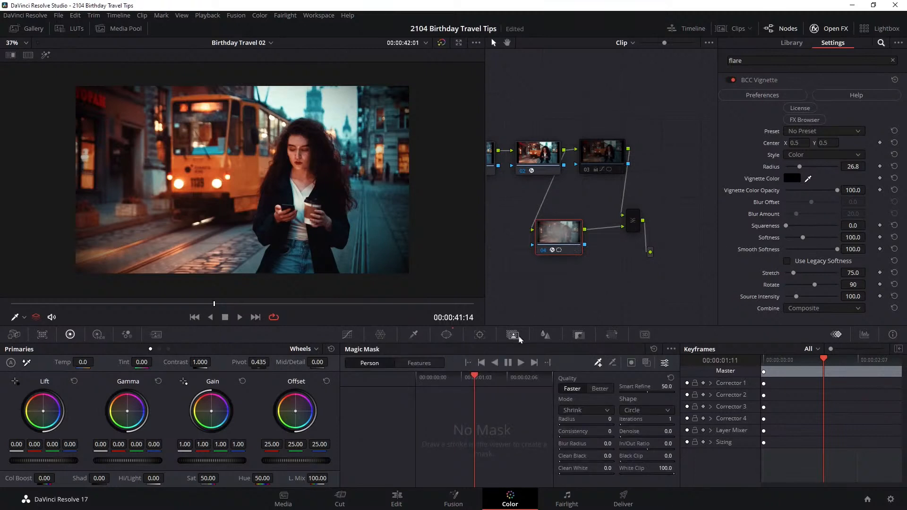
{"action": "left_click", "coordinate": [545, 335]}
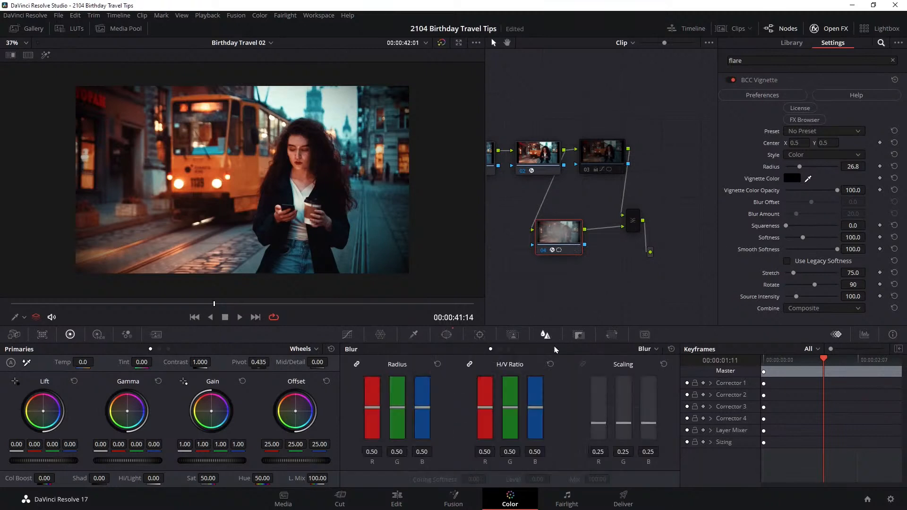
{"action": "left_click", "coordinate": [579, 335]}
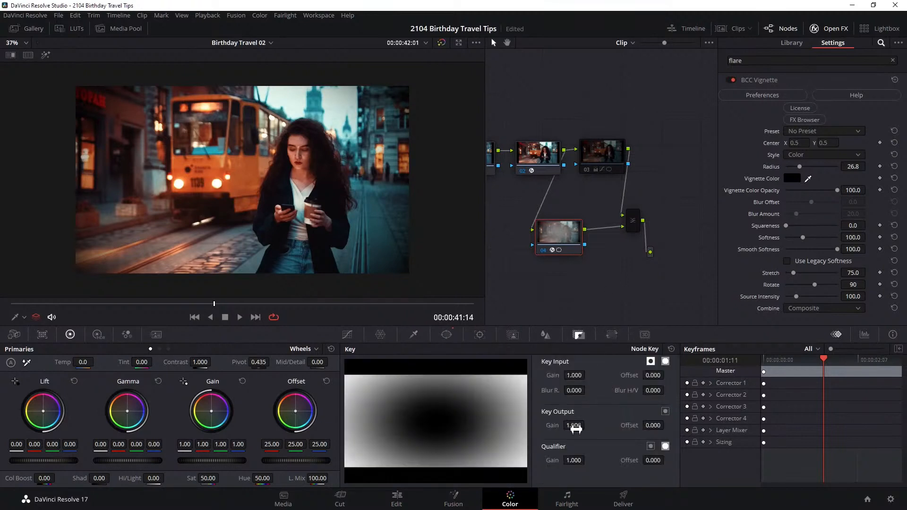
{"action": "mouse_move", "coordinate": [575, 429]}
{"action": "left_mouse_down"}
{"action": "mouse_move", "coordinate": [527, 428]}
{"action": "mouse_move", "coordinate": [575, 428]}
{"action": "mouse_move", "coordinate": [539, 428]}
{"action": "mouse_move", "coordinate": [560, 428]}
{"action": "left_mouse_up"}
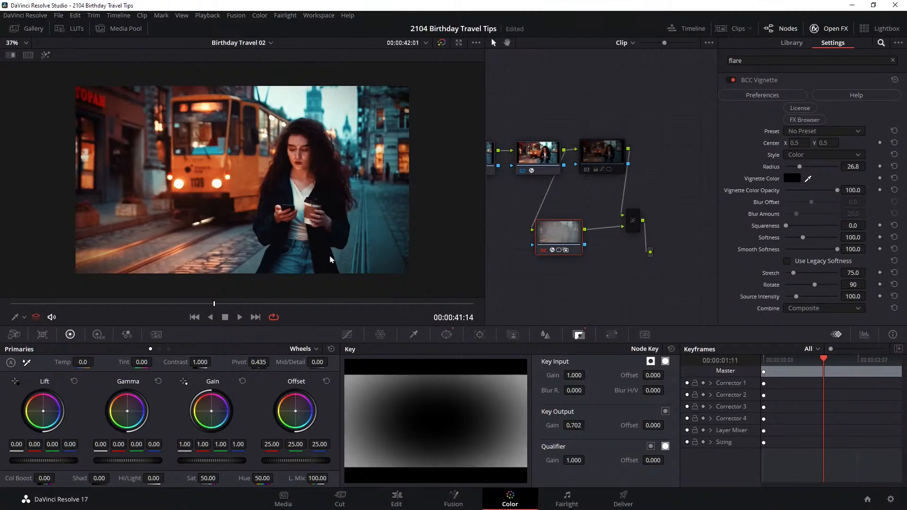
Enable node 03 and play back the tram shot with the full node grade
{"action": "left_click", "coordinate": [608, 156]}
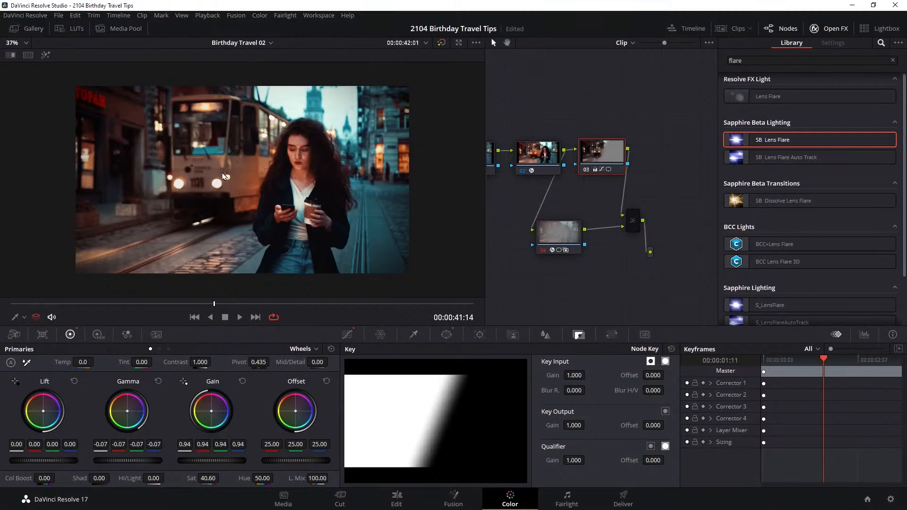
{"action": "left_click", "coordinate": [240, 318]}
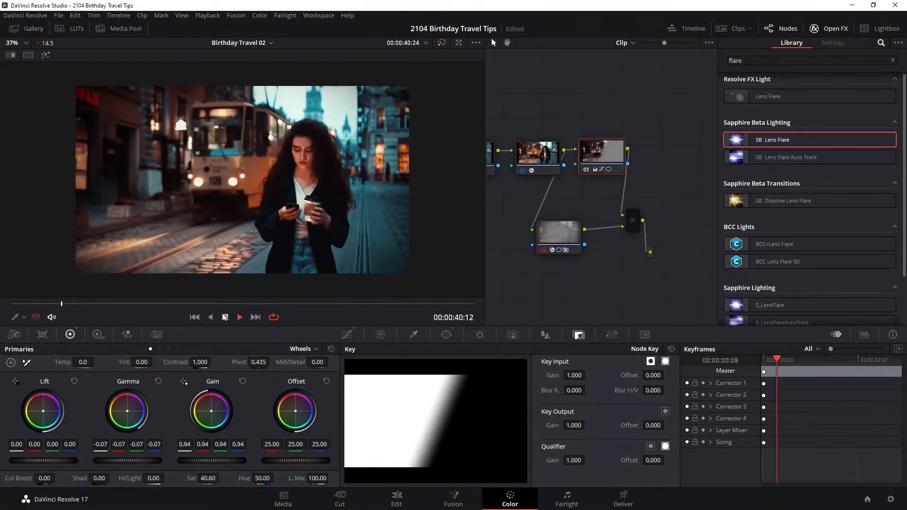
{"action": "left_click", "coordinate": [226, 318]}
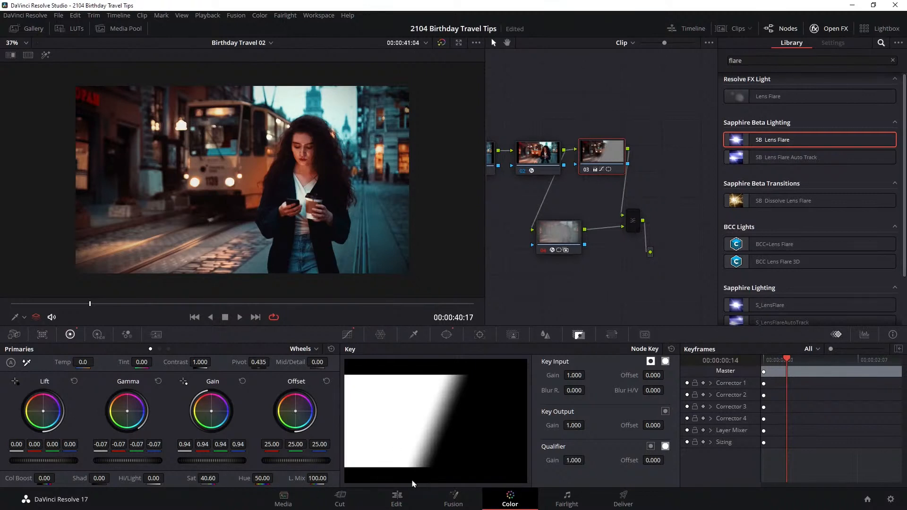
Switch to the Edit page and show the Birthday Travel 02 timeline from its start through the final tram clip
{"action": "left_click", "coordinate": [399, 503]}
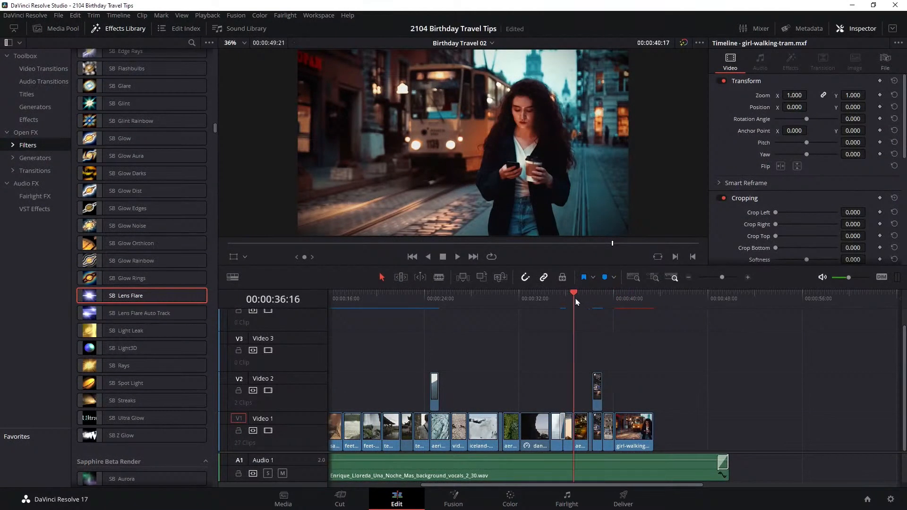
{"action": "left_click", "coordinate": [503, 307]}
{"action": "left_click_drag", "start_coordinate": [503, 309], "coordinate": [774, 303]}
{"action": "left_click_drag", "start_coordinate": [779, 304], "coordinate": [761, 304]}
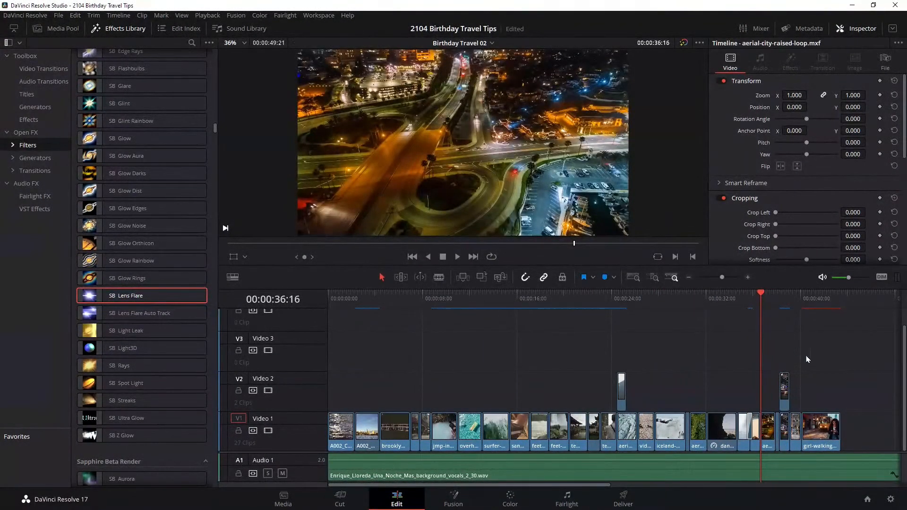
Select the last clips from the aerial city shot through the tram shot and examine their Render Cache Color Output option
{"action": "left_click_drag", "start_coordinate": [868, 348], "coordinate": [768, 448]}
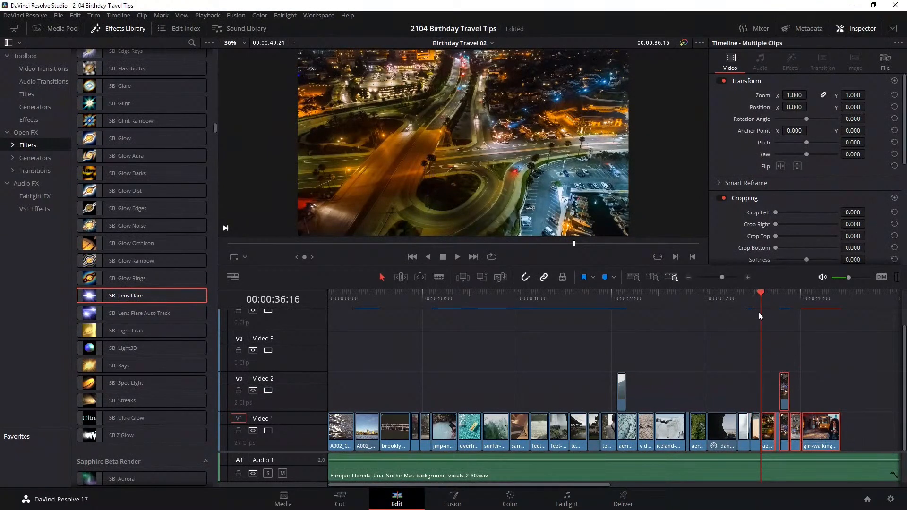
{"action": "right_click", "coordinate": [819, 429]}
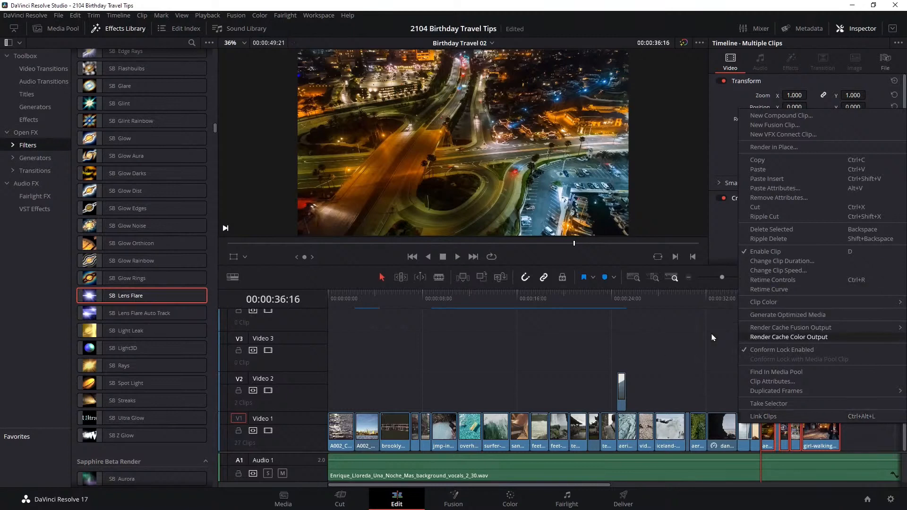
{"action": "left_click", "coordinate": [685, 346]}
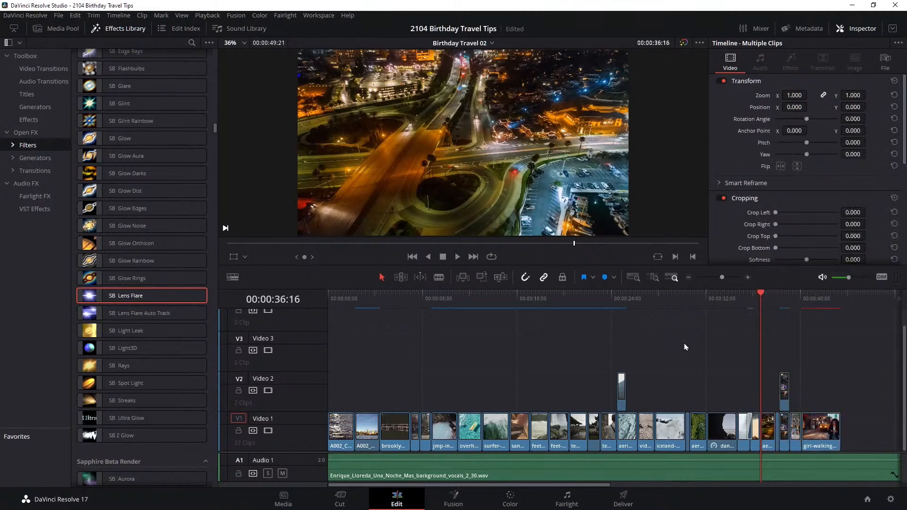
{"action": "left_click_drag", "start_coordinate": [834, 344], "coordinate": [764, 430]}
{"action": "left_click_drag", "start_coordinate": [821, 368], "coordinate": [824, 417]}
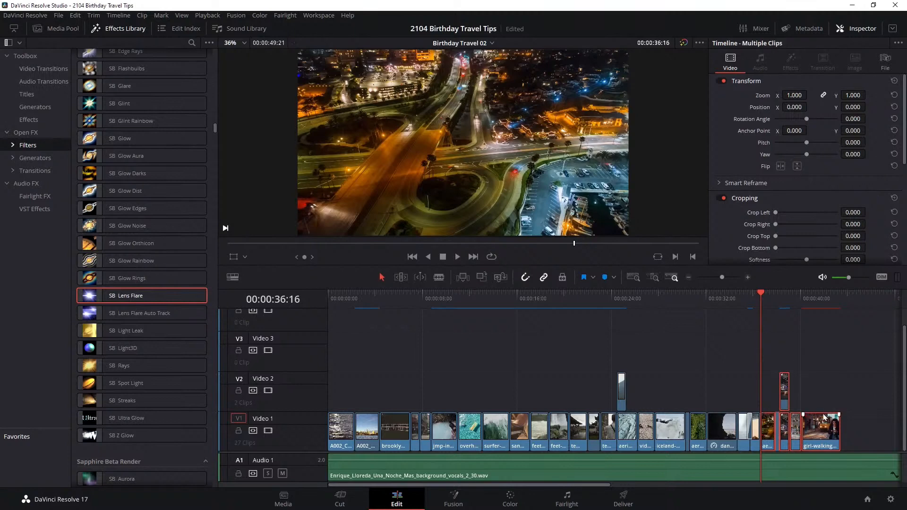
{"action": "right_click", "coordinate": [823, 425]}
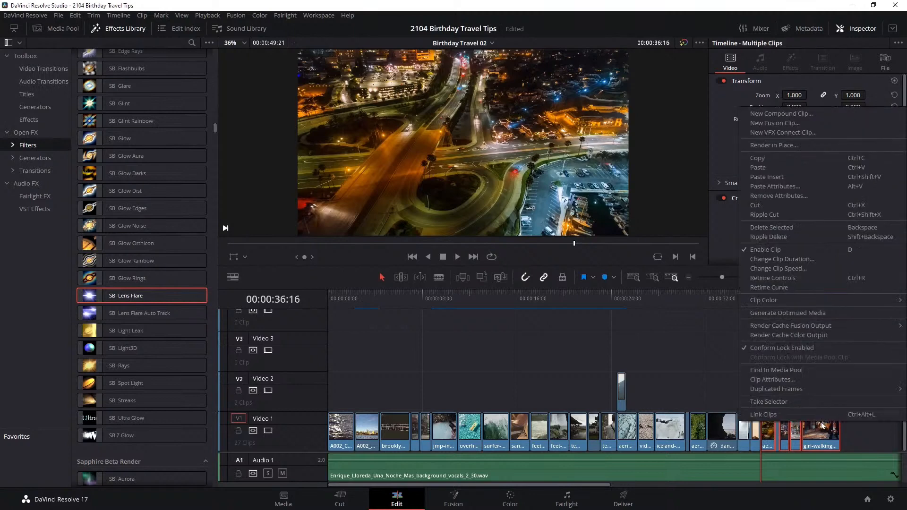
{"action": "left_click", "coordinate": [660, 403]}
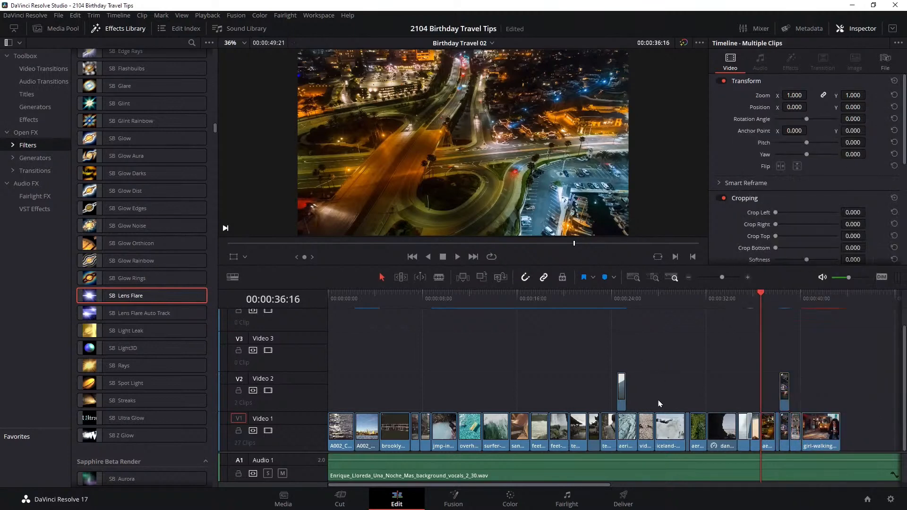
Switch to the Color page, hide the node graph and show the clip thumbnails
{"action": "left_click", "coordinate": [522, 502]}
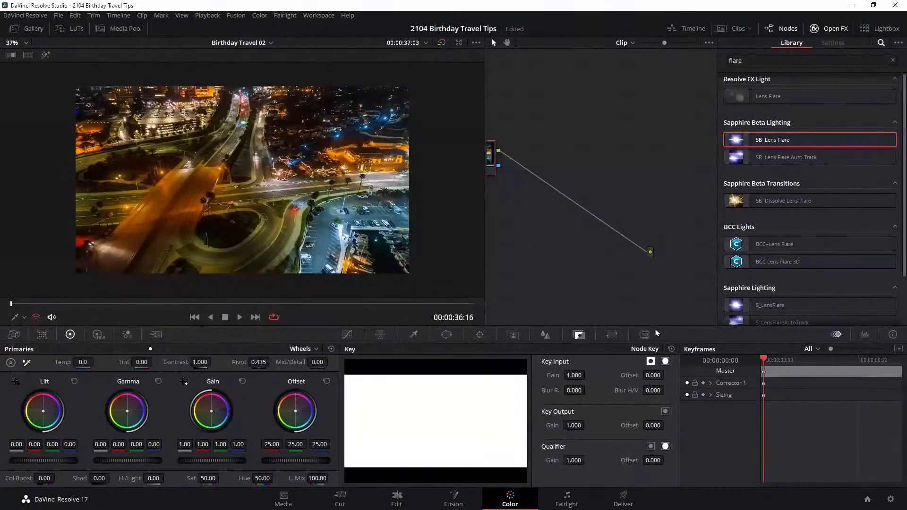
{"action": "left_click", "coordinate": [786, 30]}
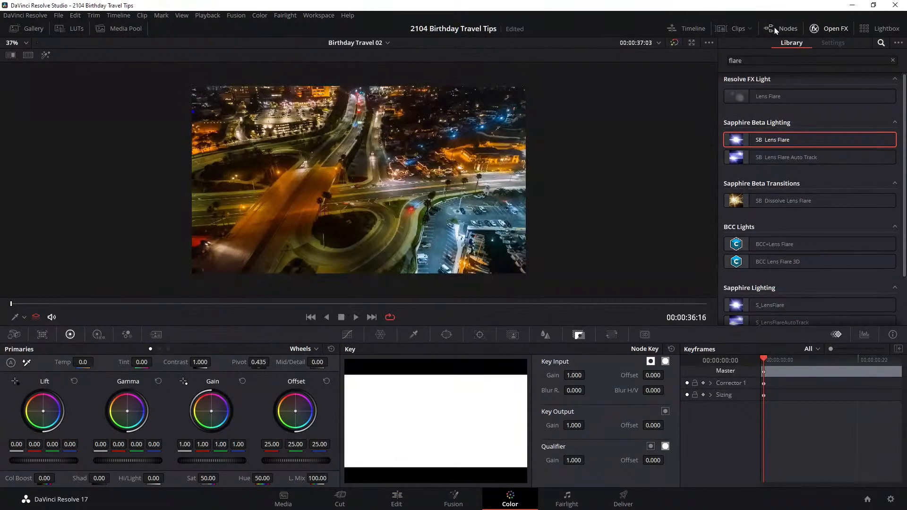
{"action": "left_click", "coordinate": [732, 28]}
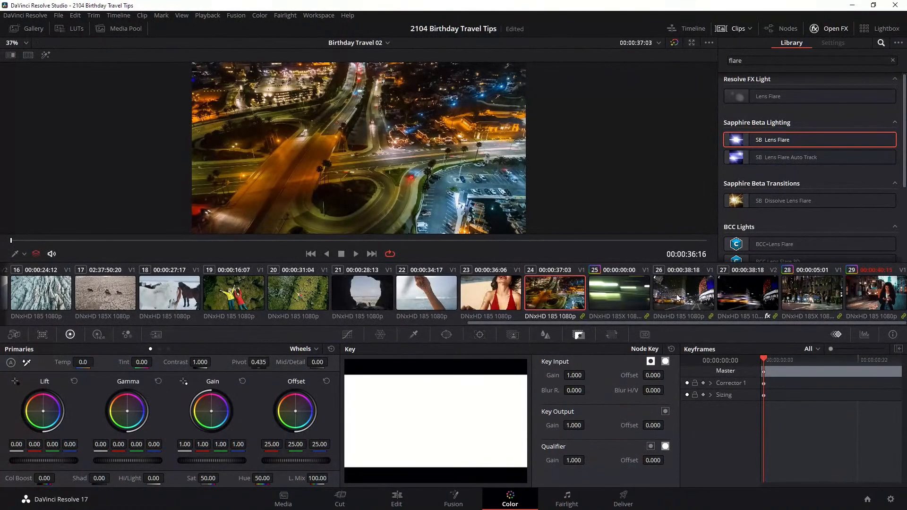
Add clips 24 through 29 of the Birthday Travel 02 timeline into a new group named BEN NIGHT
{"action": "left_click", "coordinate": [871, 295], "text": "shift"}
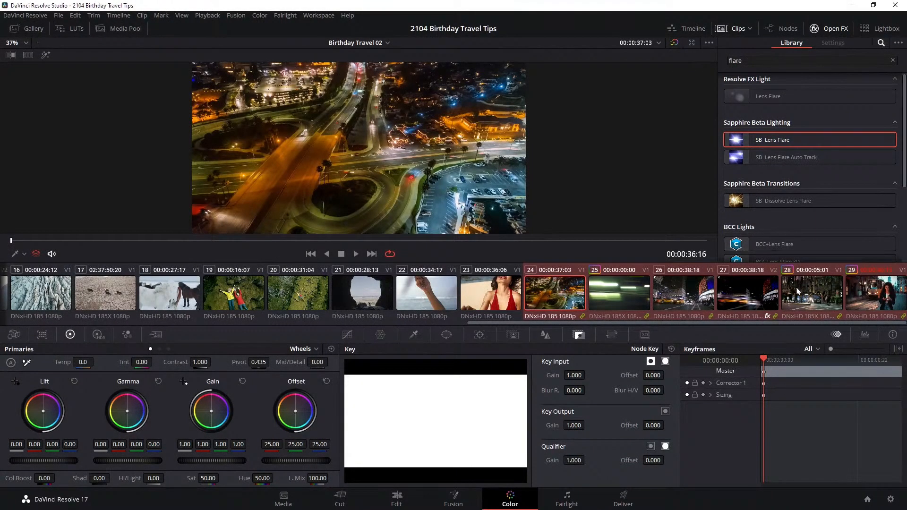
{"action": "right_click", "coordinate": [808, 297]}
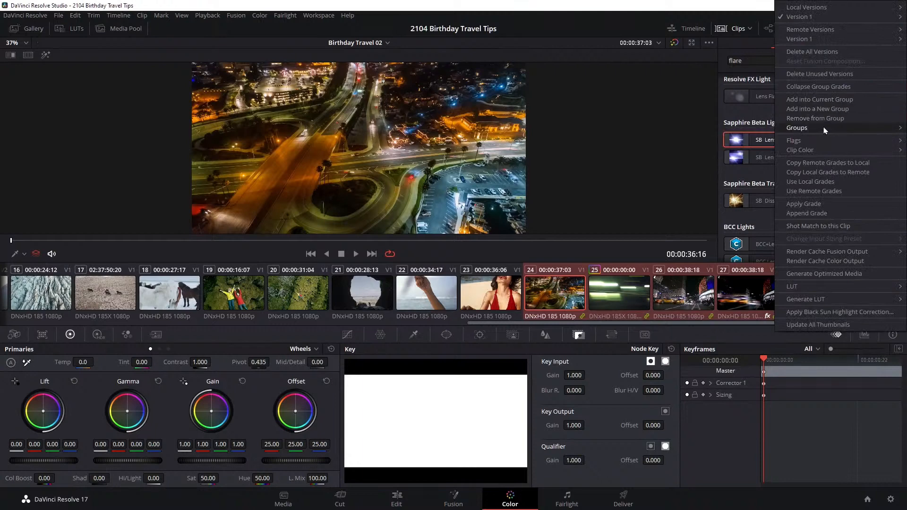
{"action": "mouse_move", "coordinate": [814, 130]}
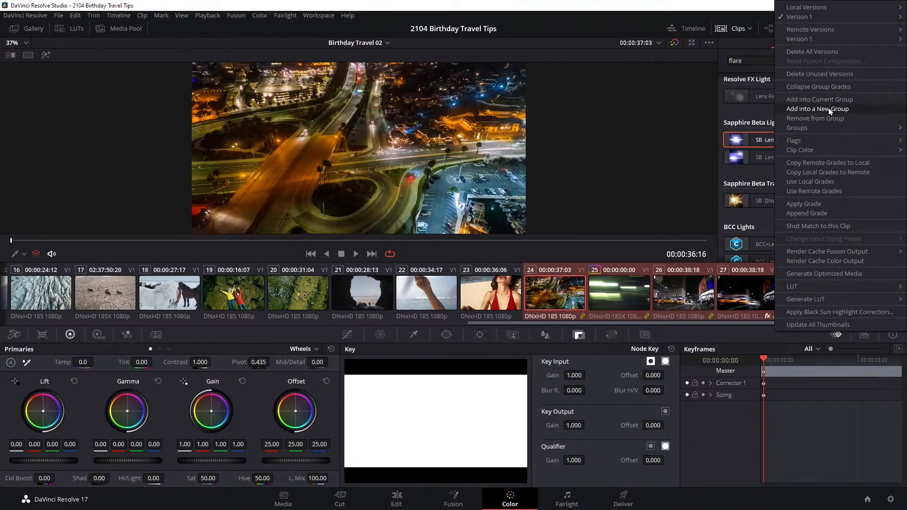
{"action": "left_click", "coordinate": [830, 110]}
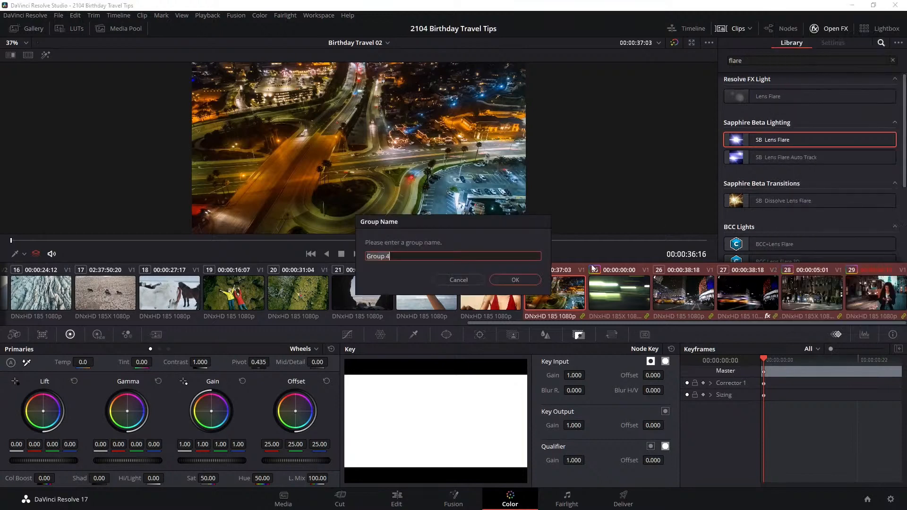
{"action": "type", "text": "BEN NIGHT"}
{"action": "left_click", "coordinate": [515, 280]}
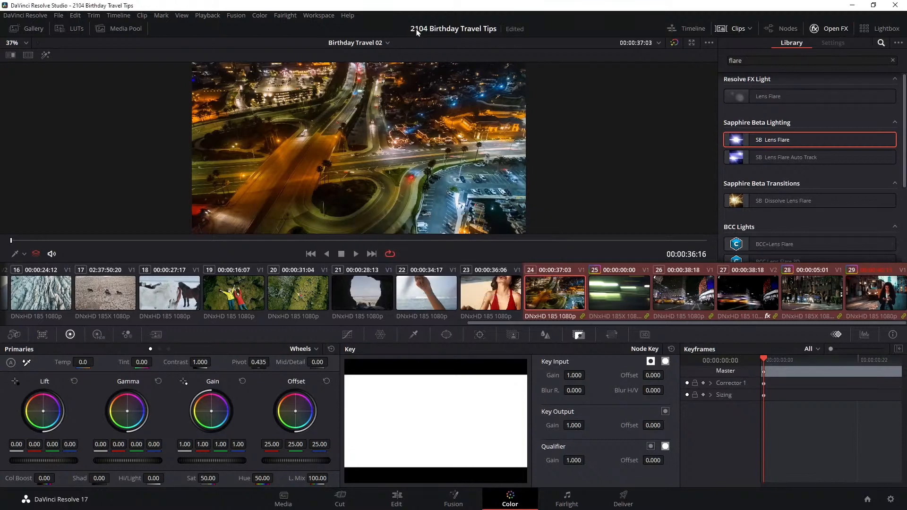
Switch to the Cut 10 timeline and add clips 40 through 45 into the current group
{"action": "left_click", "coordinate": [381, 43]}
{"action": "left_click", "coordinate": [376, 66]}
{"action": "left_click", "coordinate": [571, 299]}
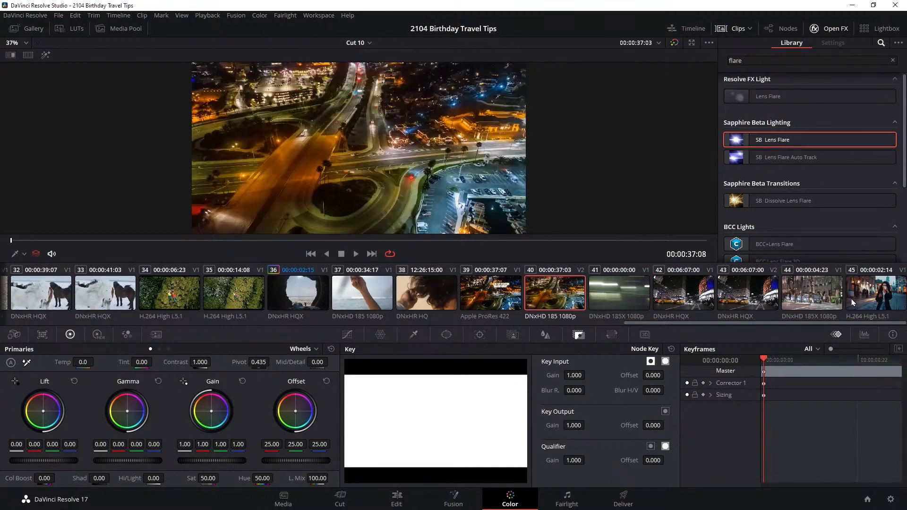
{"action": "left_click", "coordinate": [879, 300], "text": "shift"}
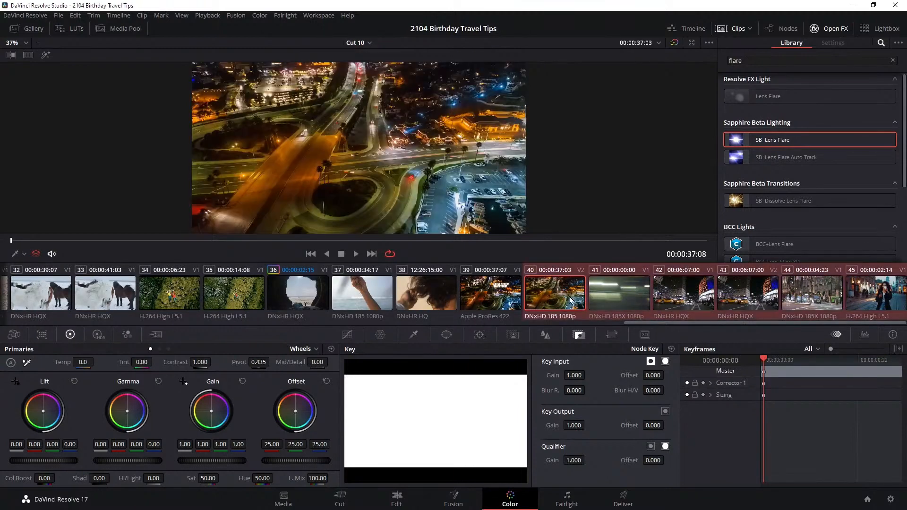
{"action": "right_click", "coordinate": [802, 295]}
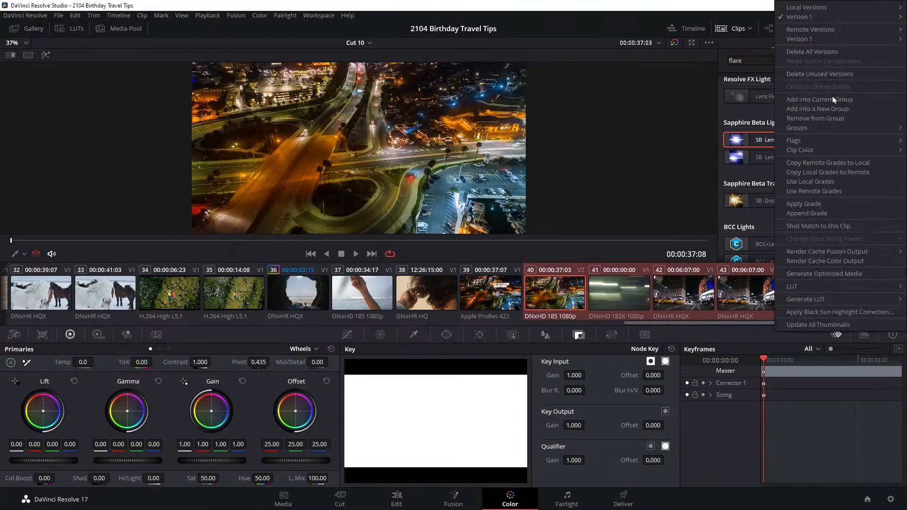
{"action": "mouse_move", "coordinate": [799, 128]}
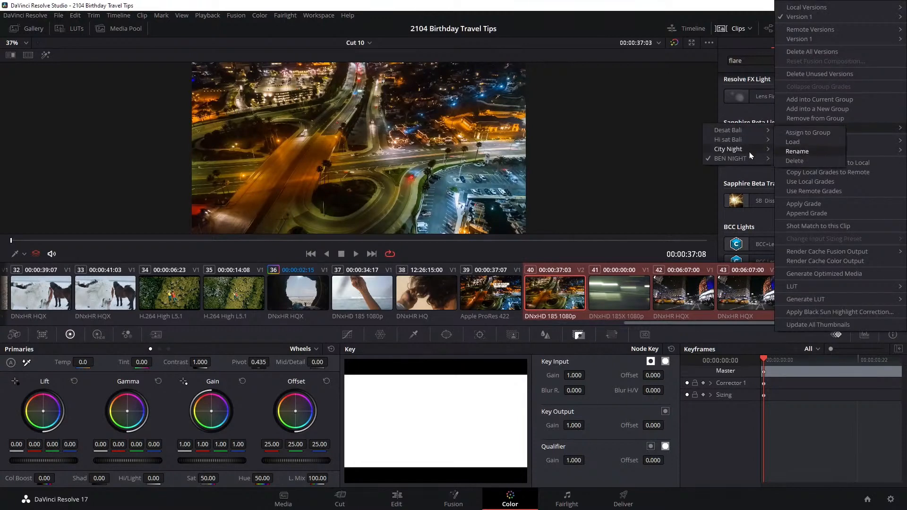
{"action": "left_click", "coordinate": [838, 102]}
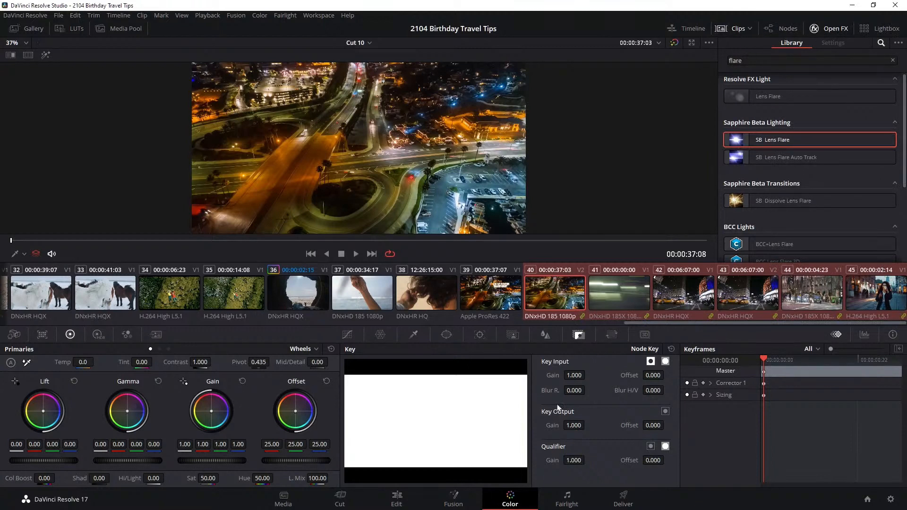
Hide the effects library and clip thumbnails, and show the node graph in Group Post-Clip mode
{"action": "left_click", "coordinate": [828, 31]}
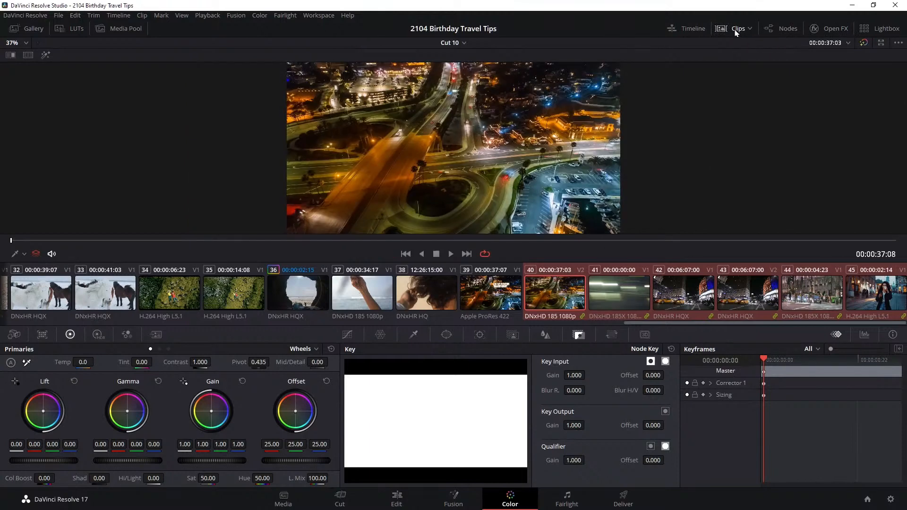
{"action": "left_click", "coordinate": [736, 30]}
{"action": "left_click", "coordinate": [784, 30]}
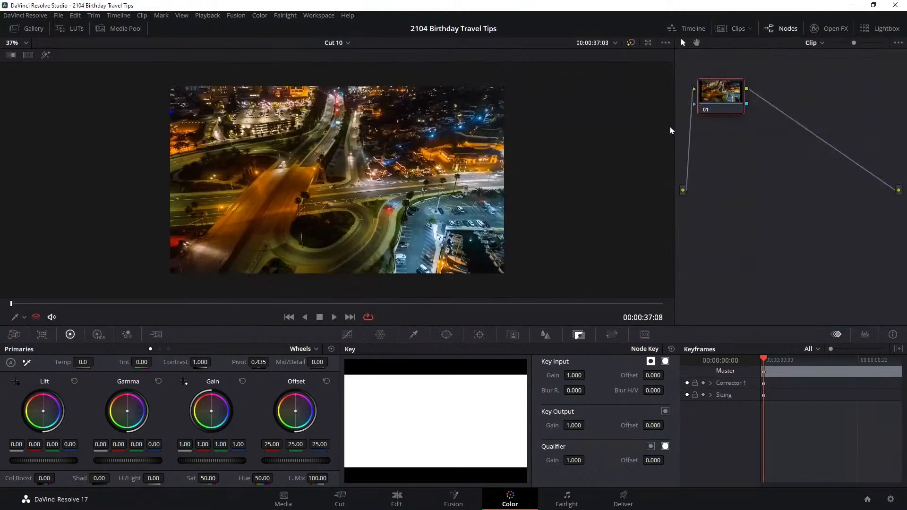
{"action": "left_click", "coordinate": [822, 43]}
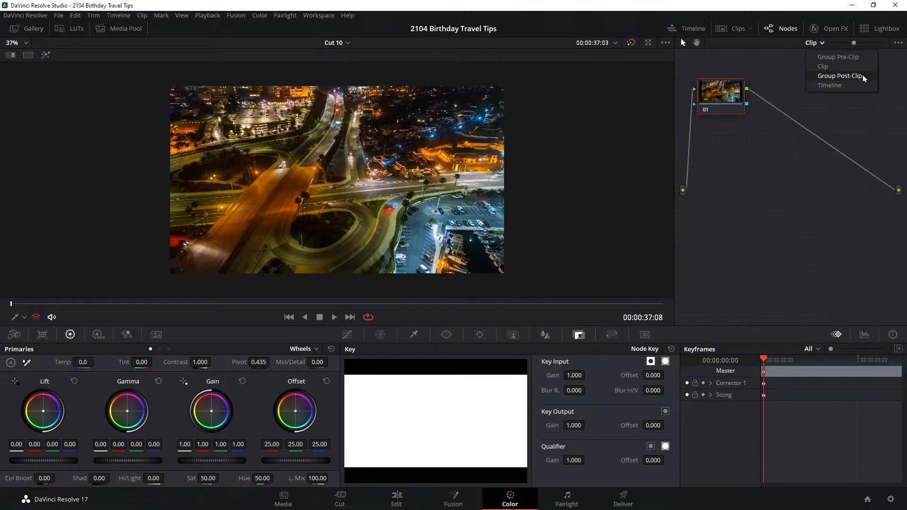
{"action": "left_click", "coordinate": [864, 79]}
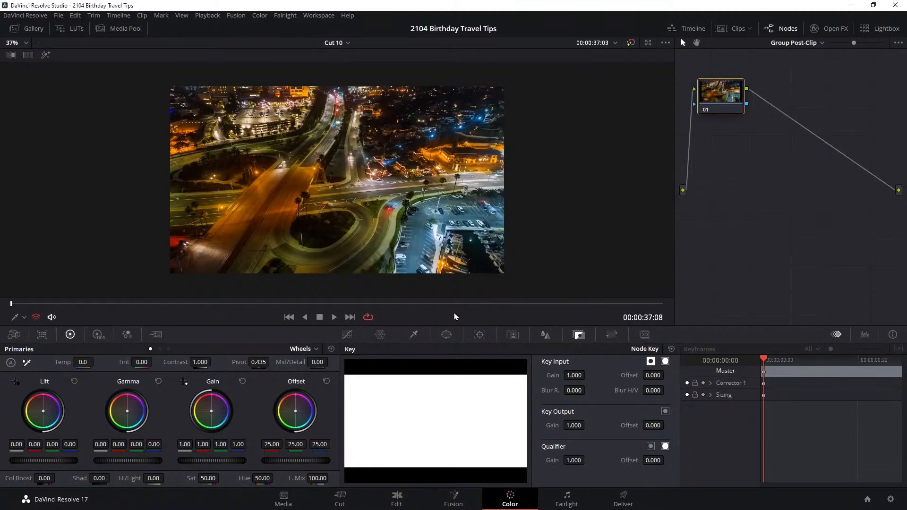
Move the playhead to 00:00:37:20, search the effects for "bcc+fi" and apply BCC+Film Stocks to post-clip node 01
{"action": "left_click_drag", "start_coordinate": [154, 304], "coordinate": [185, 303]}
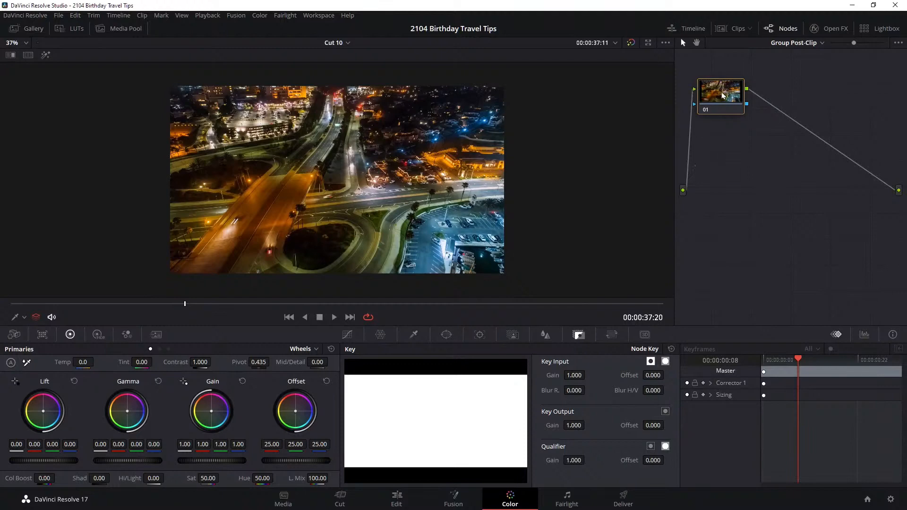
{"action": "left_click", "coordinate": [829, 28]}
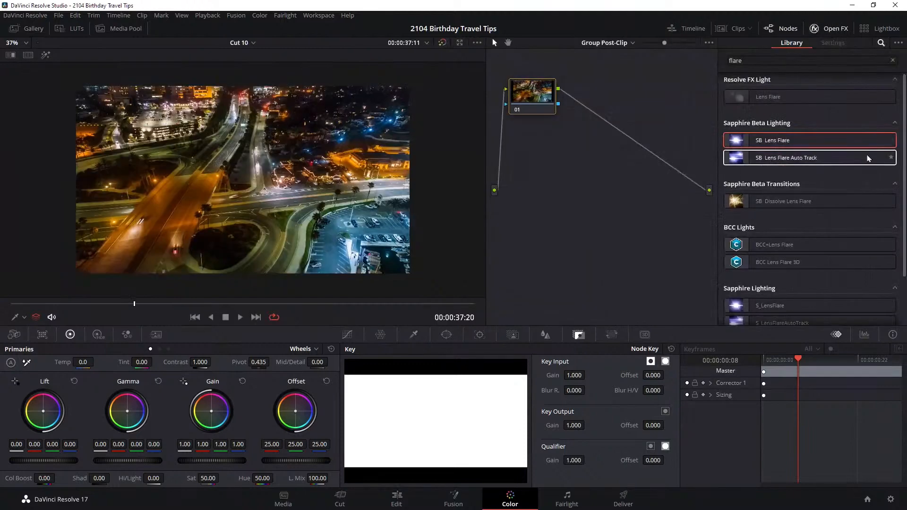
{"action": "left_click", "coordinate": [775, 61]}
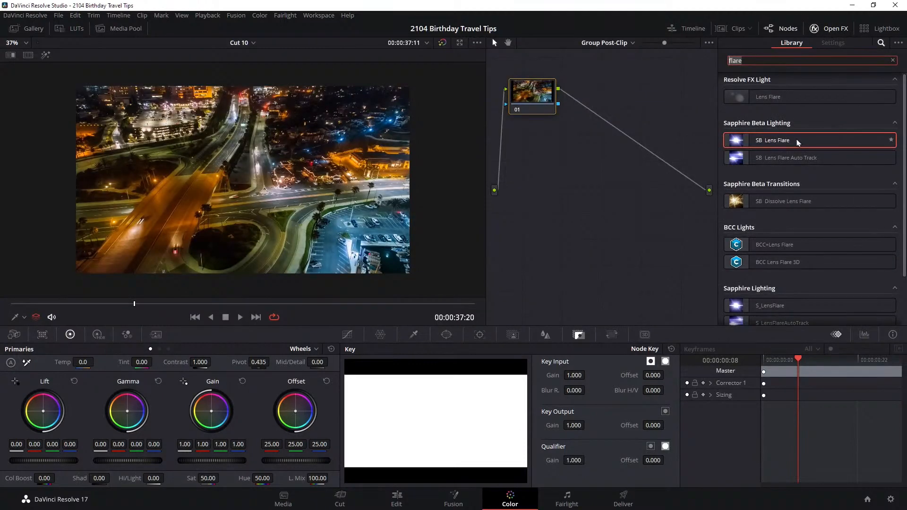
{"action": "type", "text": "bcc+"}
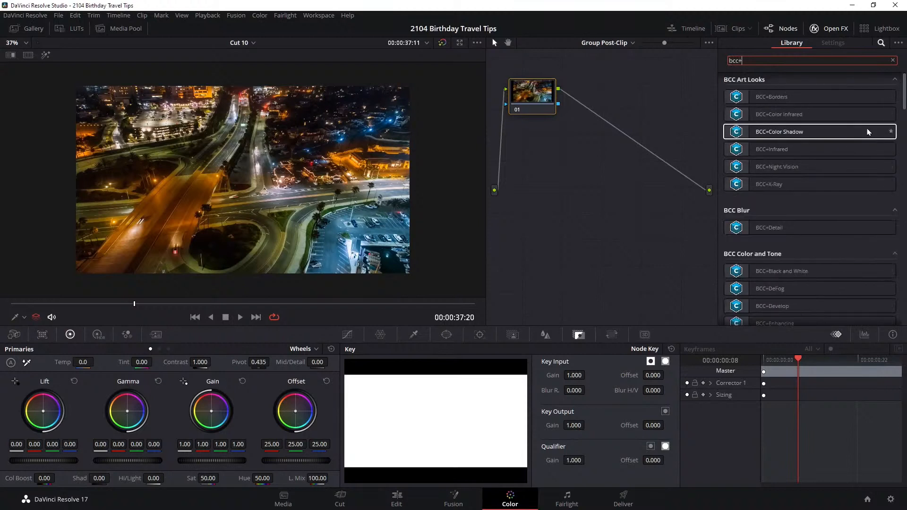
{"action": "type", "text": "fi"}
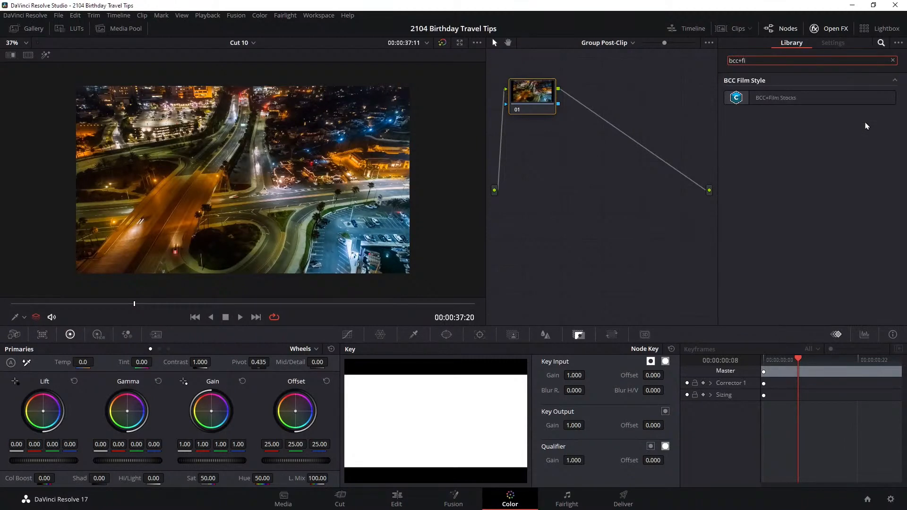
{"action": "left_click_drag", "start_coordinate": [784, 101], "coordinate": [538, 99]}
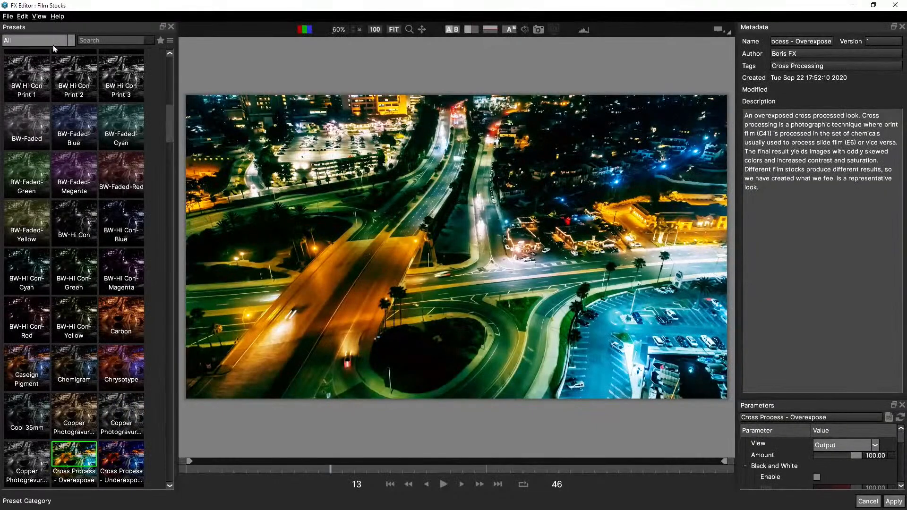
Browse the Film Stocks presets in the FX Editor and filter them to the Motion Picture Films category
{"action": "left_click_drag", "start_coordinate": [170, 115], "coordinate": [168, 445]}
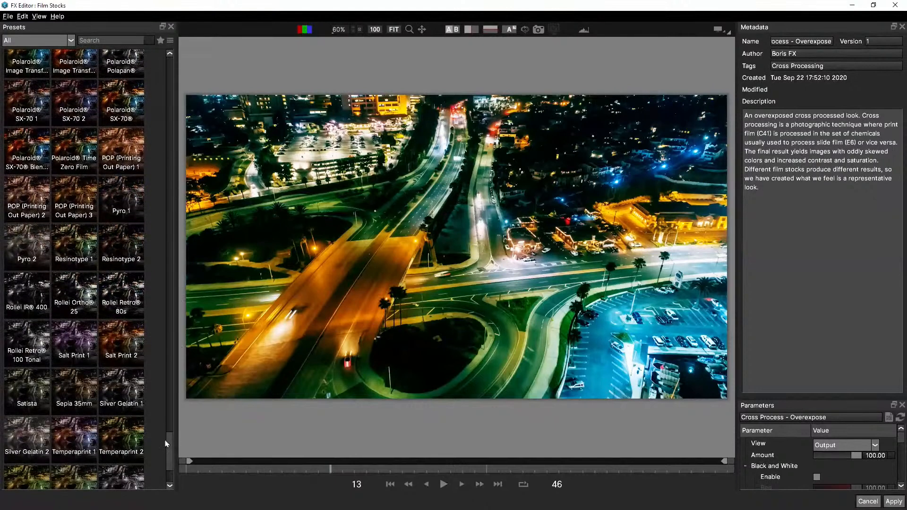
{"action": "left_click", "coordinate": [70, 41]}
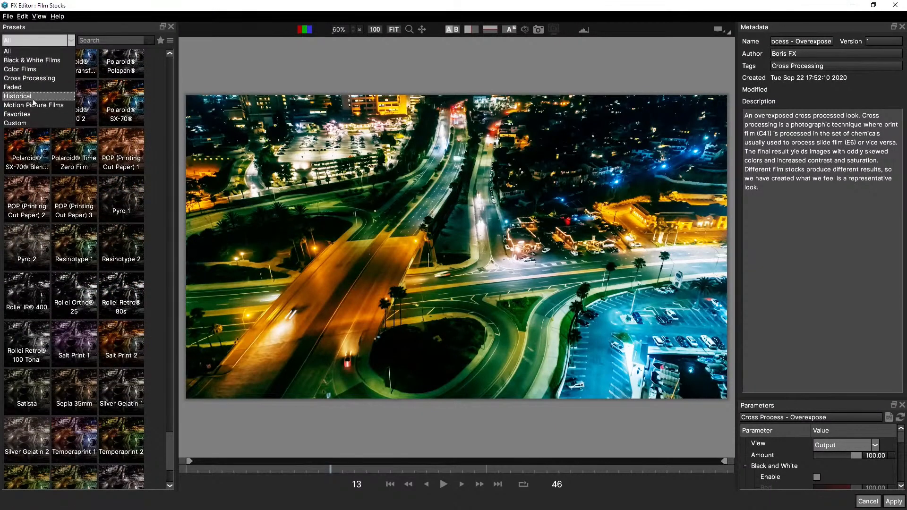
{"action": "left_click", "coordinate": [34, 105]}
Try the Agfacolor XT320HS 16mm, Cool 35mm and several Eastman EXR film stock presets on the aerial city shot
{"action": "left_click", "coordinate": [77, 124]}
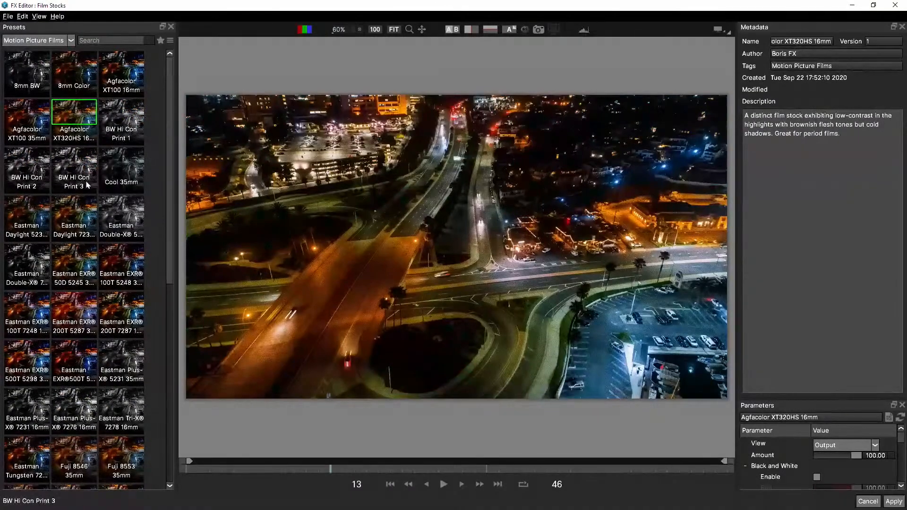
{"action": "left_click", "coordinate": [124, 172]}
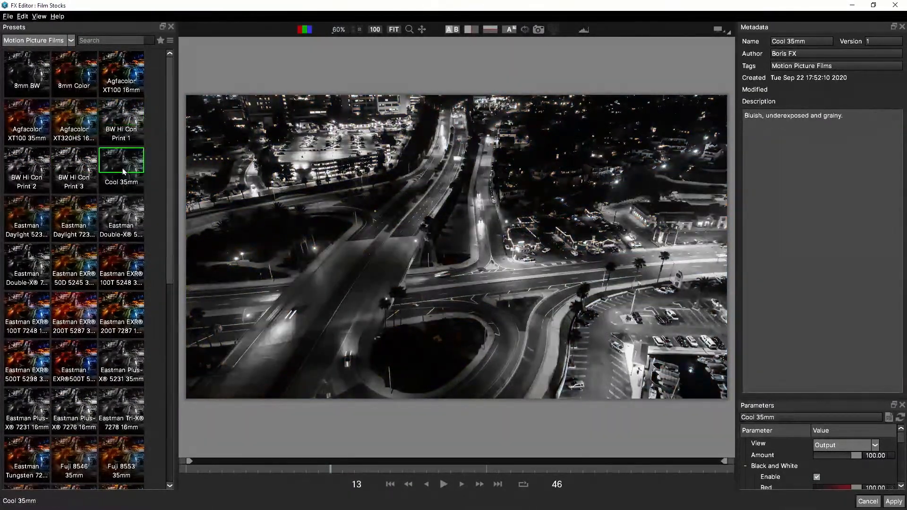
{"action": "left_click", "coordinate": [74, 305]}
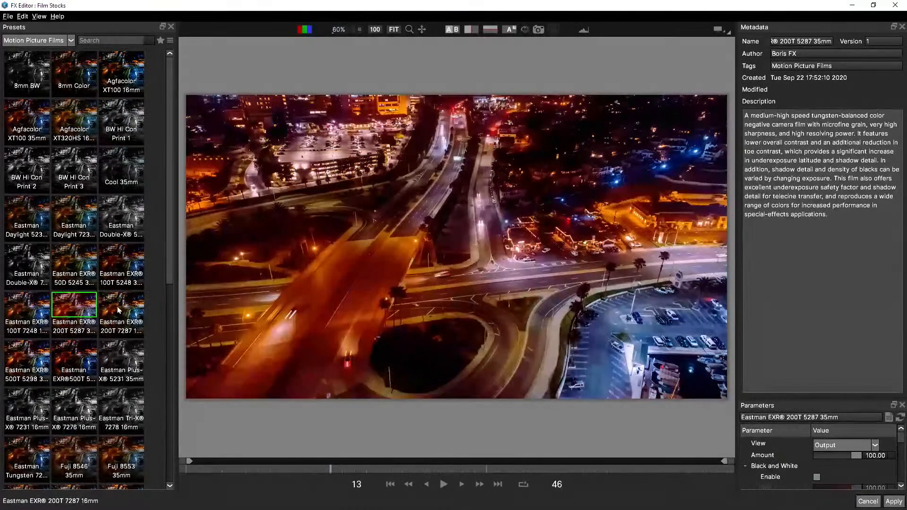
{"action": "left_click", "coordinate": [118, 310]}
{"action": "left_click", "coordinate": [74, 259]}
{"action": "left_click", "coordinate": [33, 307]}
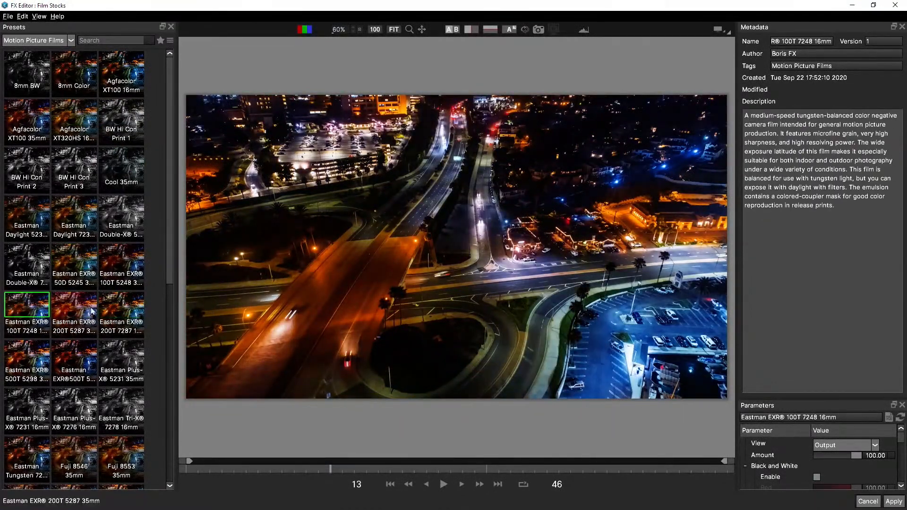
{"action": "left_click", "coordinate": [87, 305]}
Compare the Fuji film stocks and choose the Fuji F-125 8530 35mm preset
{"action": "left_click_drag", "start_coordinate": [170, 264], "coordinate": [186, 422]}
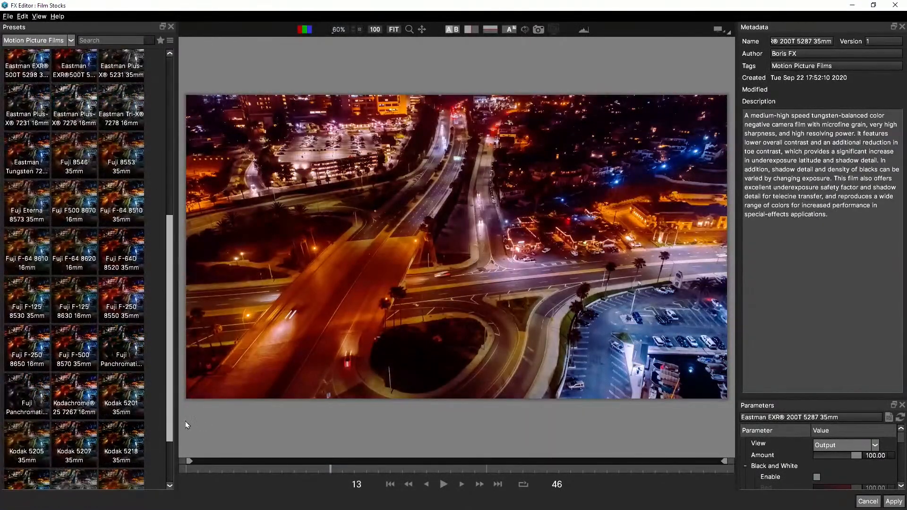
{"action": "left_click", "coordinate": [132, 297]}
{"action": "left_click", "coordinate": [78, 292]}
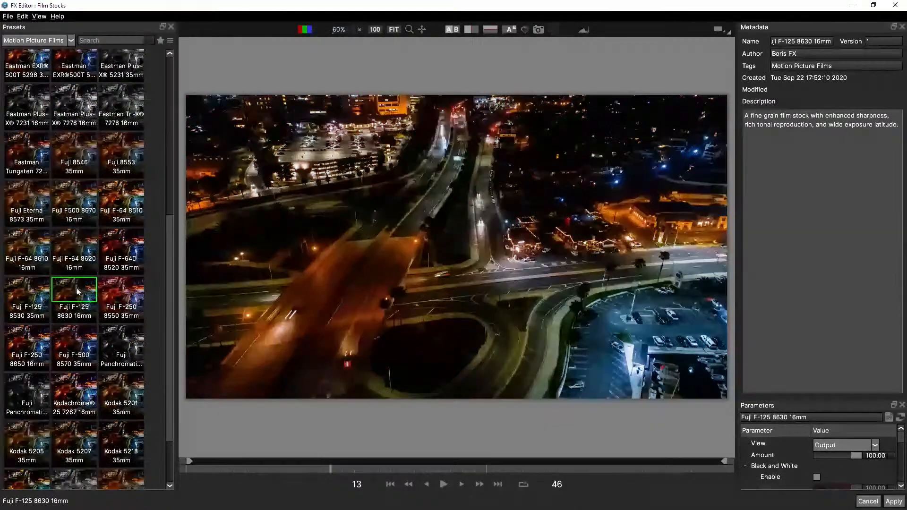
{"action": "left_click", "coordinate": [37, 289]}
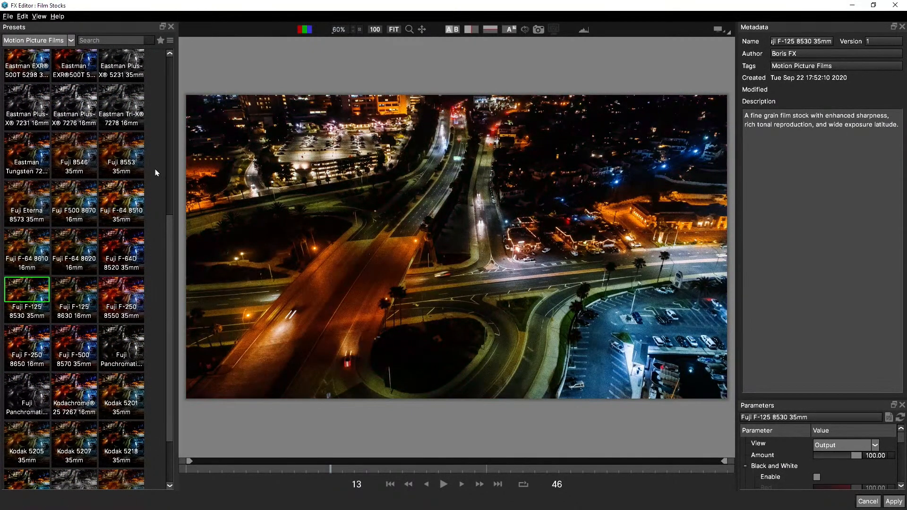
Apply the Fuji F-125 8530 35mm preset and reduce the BCC+Film Stocks Amount to 79.8
{"action": "left_click", "coordinate": [893, 502]}
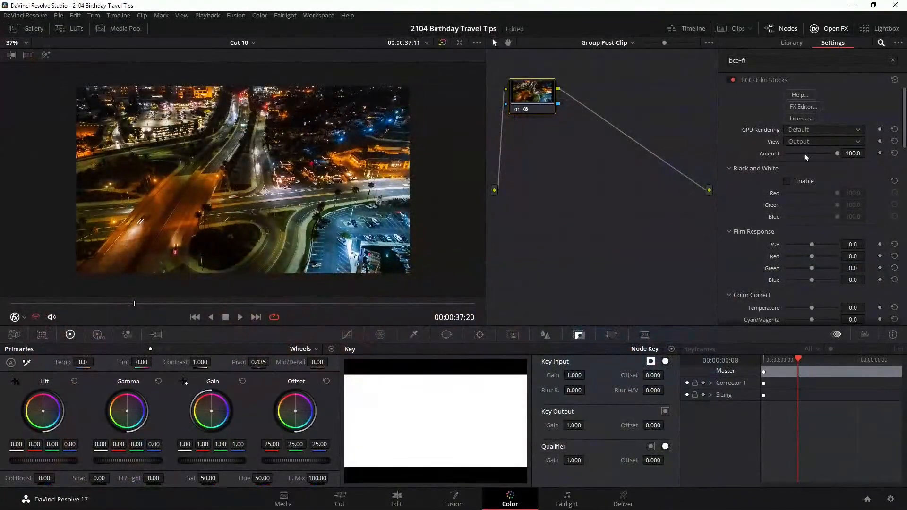
{"action": "left_click_drag", "start_coordinate": [837, 153], "coordinate": [740, 159]}
{"action": "left_click", "coordinate": [895, 154]}
{"action": "left_click_drag", "start_coordinate": [837, 153], "coordinate": [826, 163]}
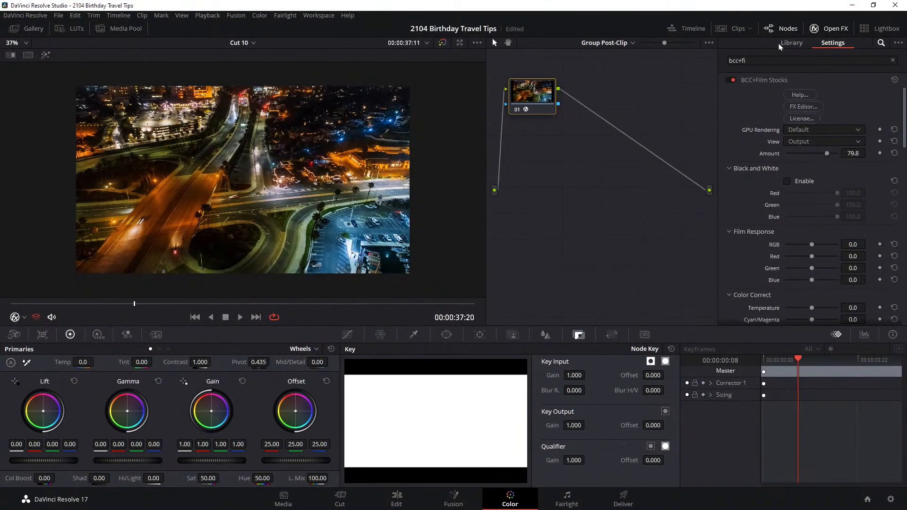
Display the clip thumbnails and check the shared film stock look on grouped clips 41 to 45
{"action": "left_click", "coordinate": [731, 30]}
{"action": "left_click", "coordinate": [625, 303]}
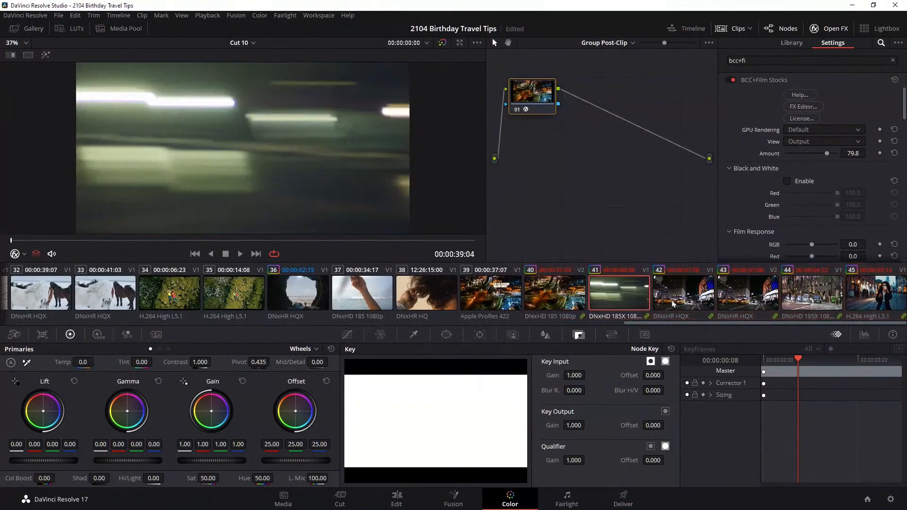
{"action": "left_click", "coordinate": [674, 304]}
{"action": "left_click", "coordinate": [730, 297]}
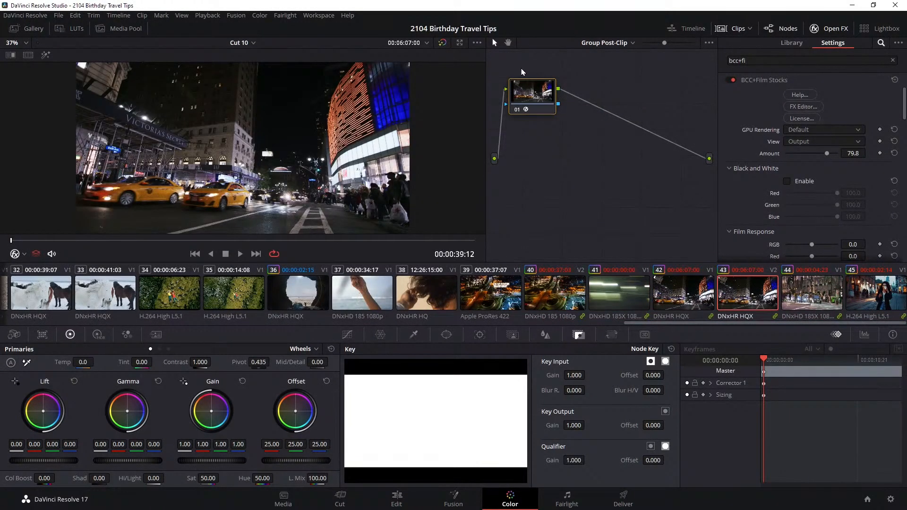
{"action": "left_click", "coordinate": [802, 295]}
{"action": "left_click", "coordinate": [872, 300]}
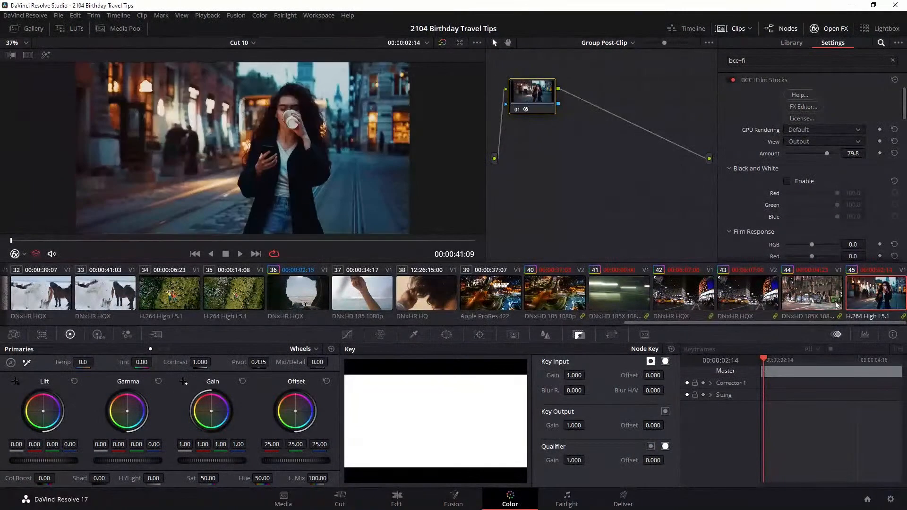
{"action": "left_click", "coordinate": [805, 305]}
{"action": "left_click", "coordinate": [723, 300]}
{"action": "left_click", "coordinate": [663, 299]}
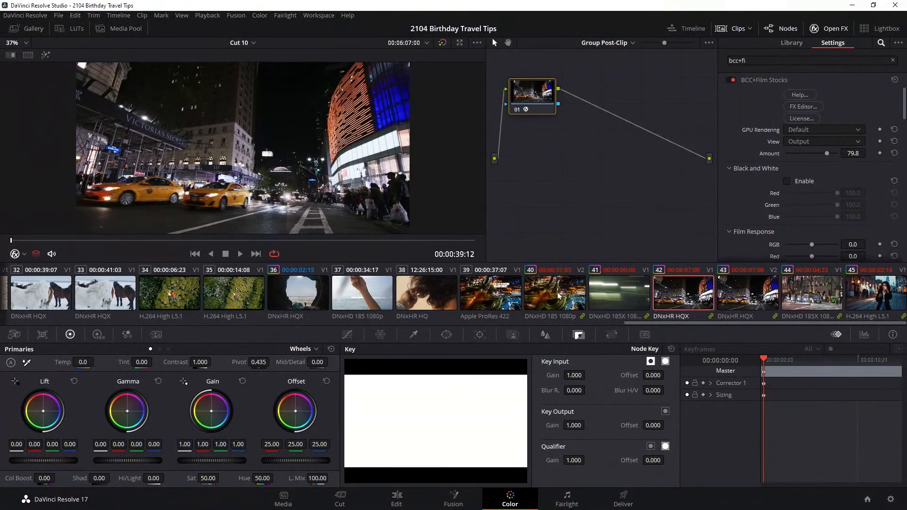
Compare clip 39, which is outside the group, with the grouped aerial and taxi street clips
{"action": "left_click", "coordinate": [556, 295]}
{"action": "left_click", "coordinate": [501, 297]}
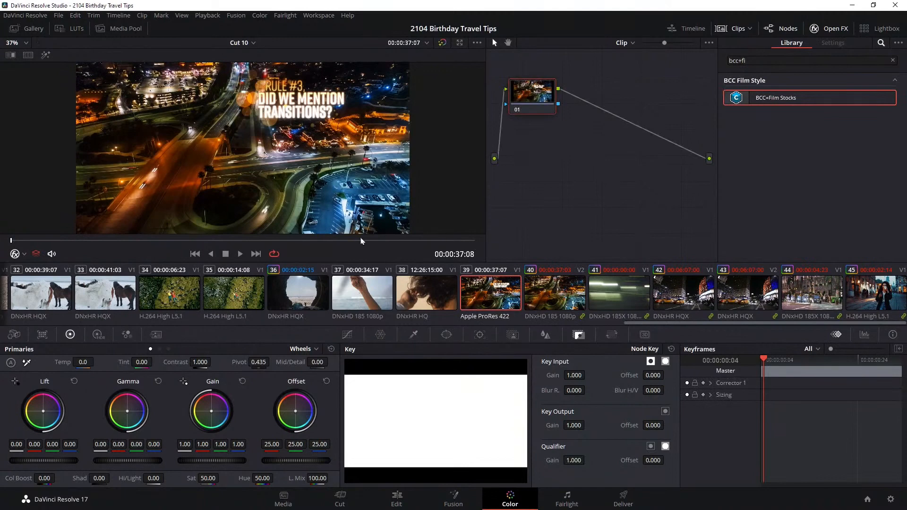
{"action": "left_click", "coordinate": [583, 300]}
{"action": "left_click", "coordinate": [663, 302]}
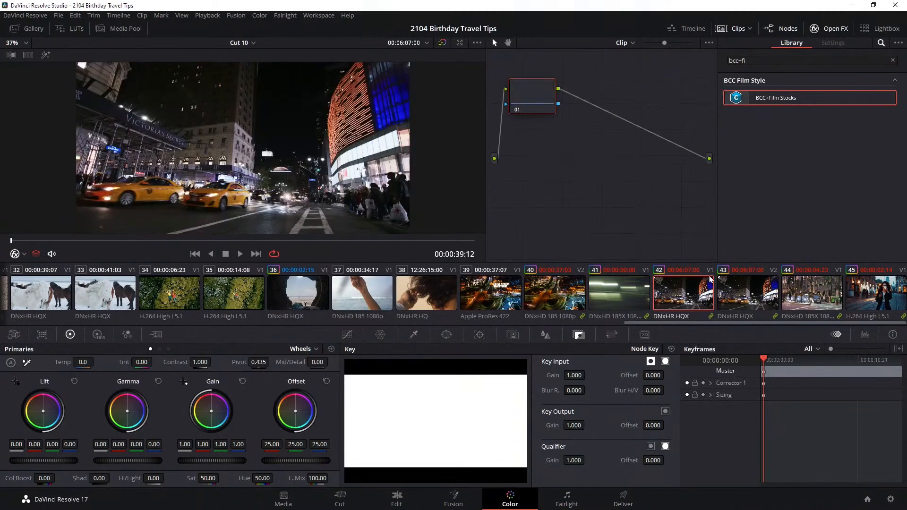
{"action": "left_click", "coordinate": [749, 293]}
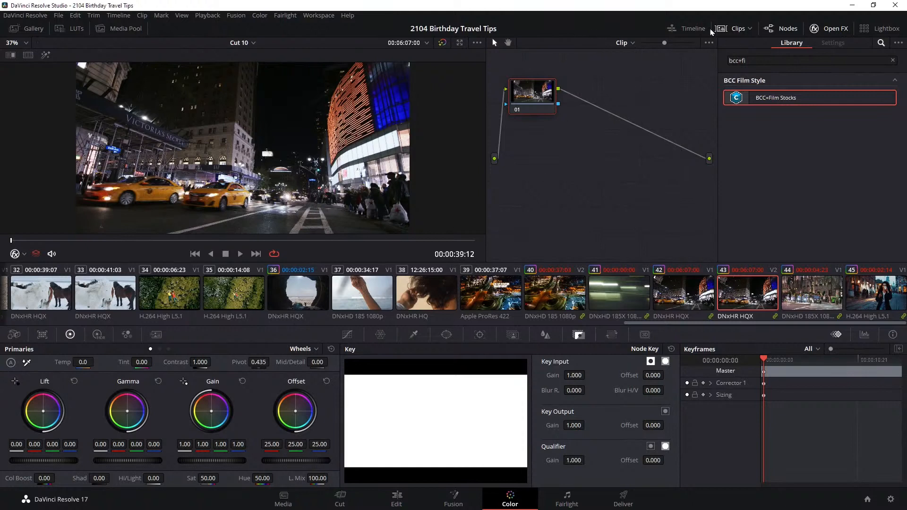
Switch the node graph to the Timeline level and add corrector node 01 in the middle of the graph
{"action": "left_click", "coordinate": [632, 43]}
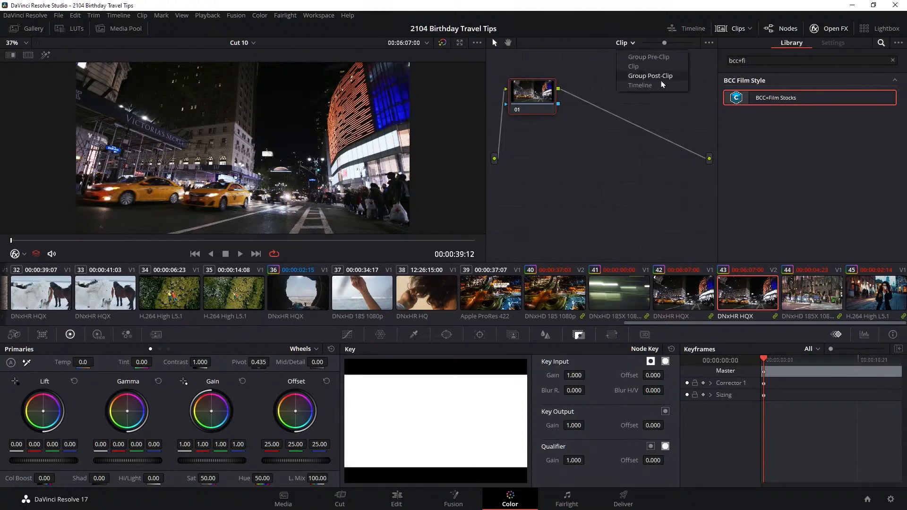
{"action": "left_click", "coordinate": [648, 85]}
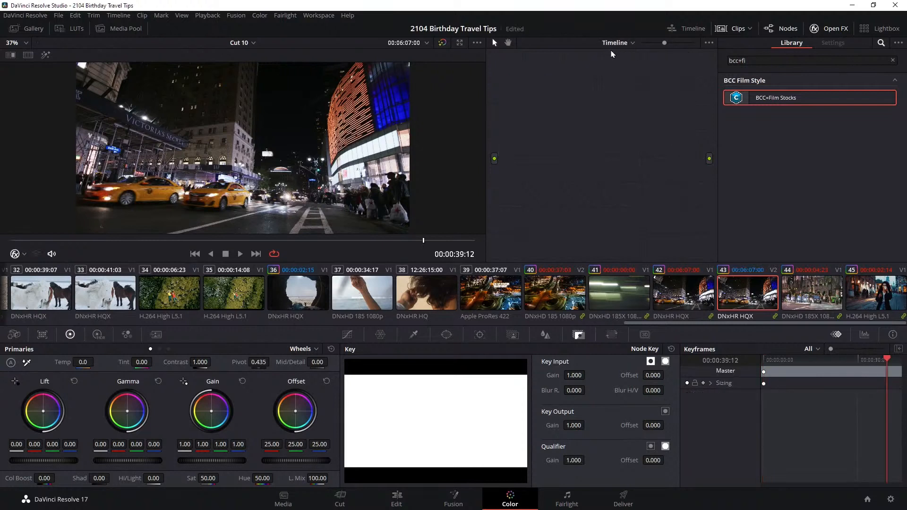
{"action": "key", "text": "alt+s"}
{"action": "left_click_drag", "start_coordinate": [553, 91], "coordinate": [615, 124]}
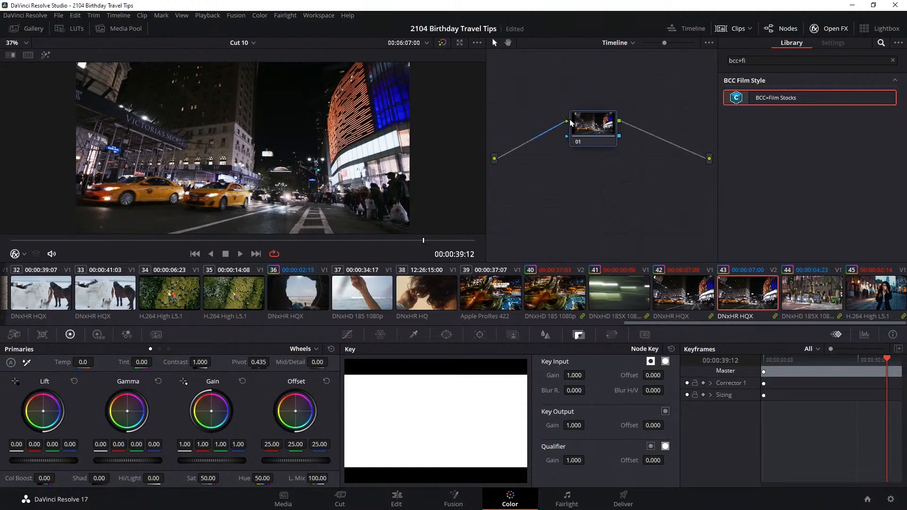
Search the effects library for "film" and apply SB Film Effect to timeline node 01
{"action": "left_click", "coordinate": [765, 60]}
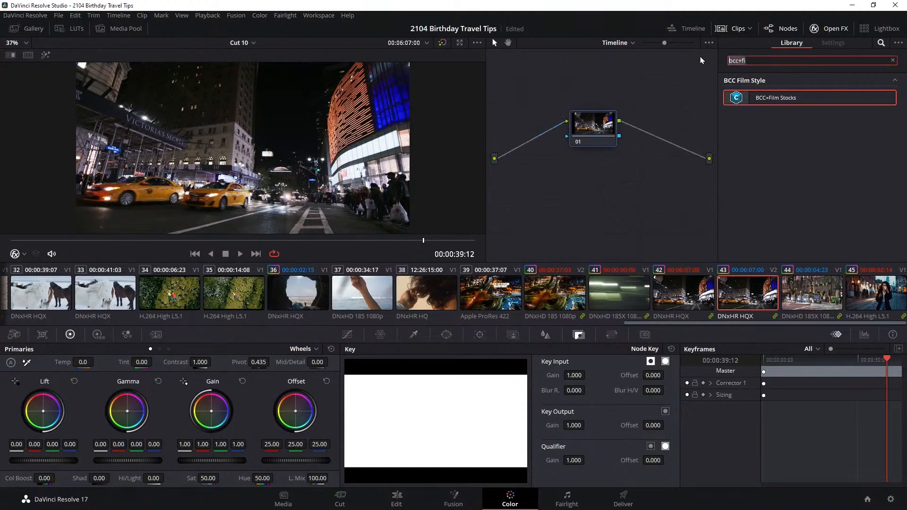
{"action": "type", "text": "film"}
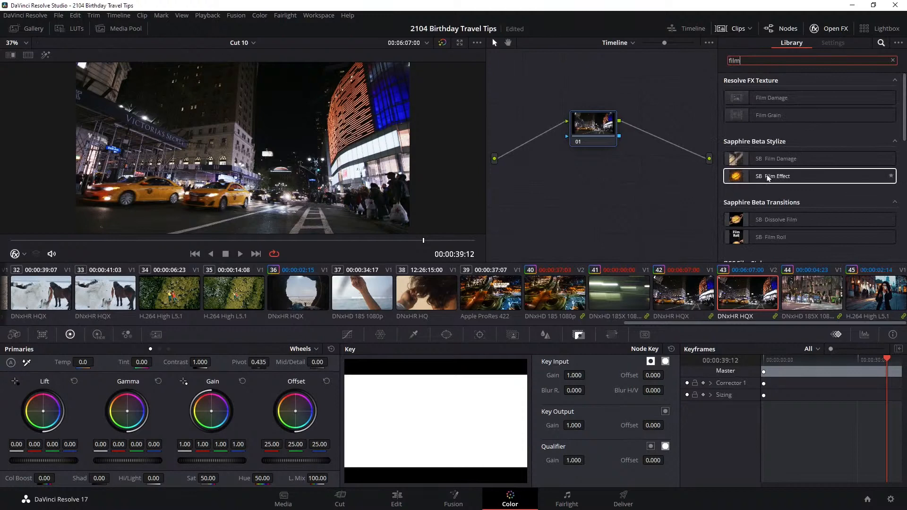
{"action": "left_click_drag", "start_coordinate": [819, 187], "coordinate": [690, 158]}
{"action": "left_click_drag", "start_coordinate": [593, 153], "coordinate": [550, 131]}
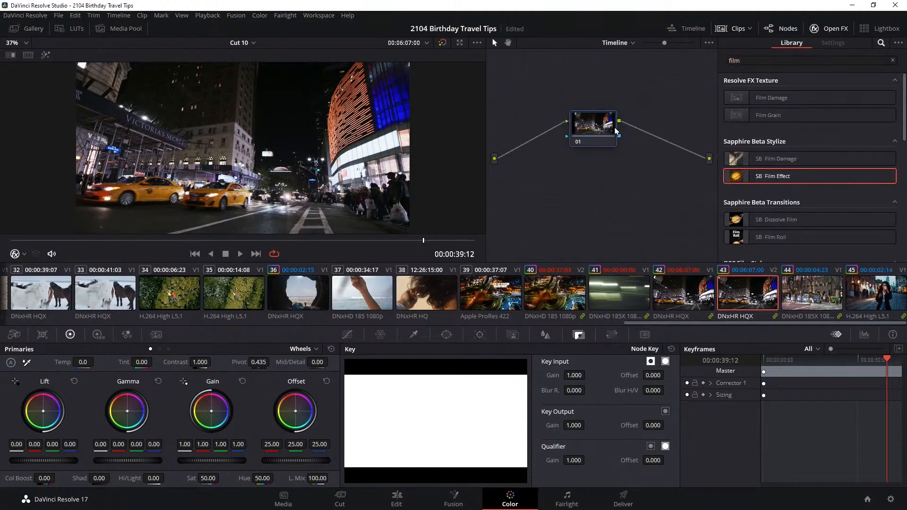
{"action": "left_click_drag", "start_coordinate": [624, 141], "coordinate": [596, 135]}
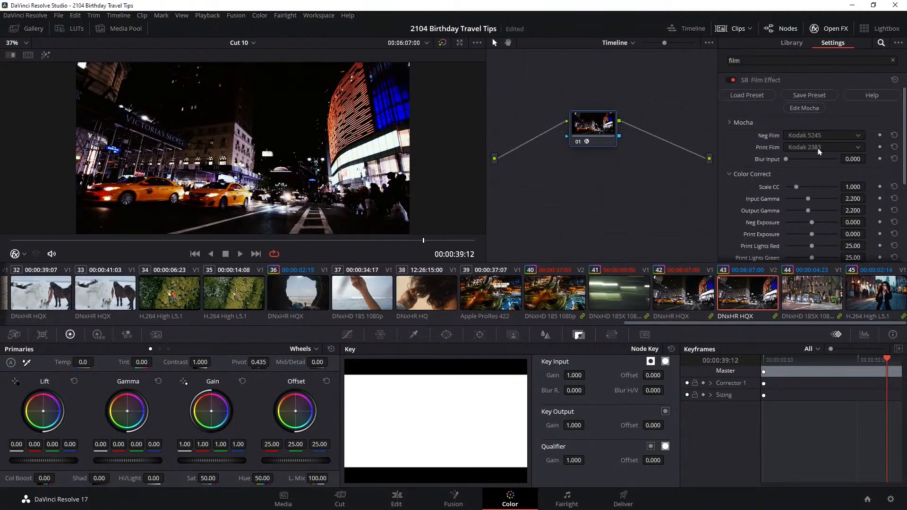
Set the Film Effect's Scale CC to 0 and its Grain Amp to 10
{"action": "left_click_drag", "start_coordinate": [798, 190], "coordinate": [766, 188]}
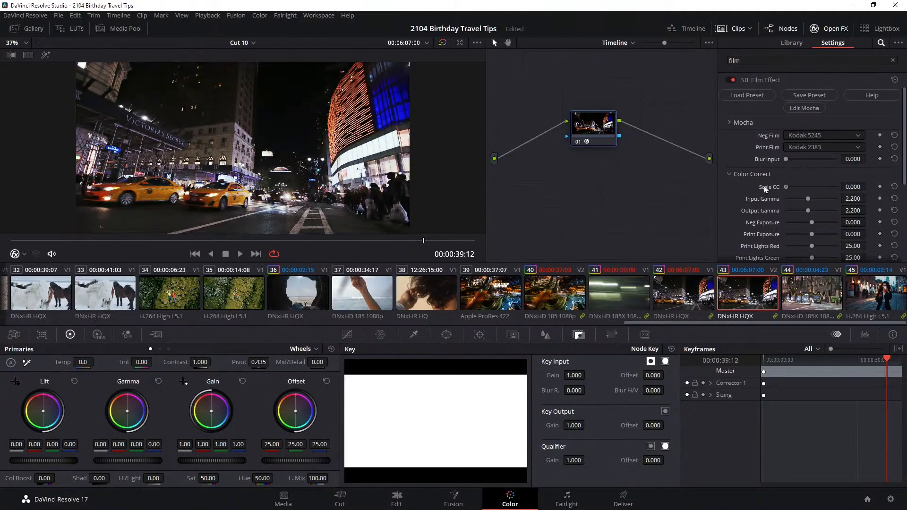
{"action": "scroll", "coordinate": [845, 223], "scroll_direction": "down", "scroll_amount": 5}
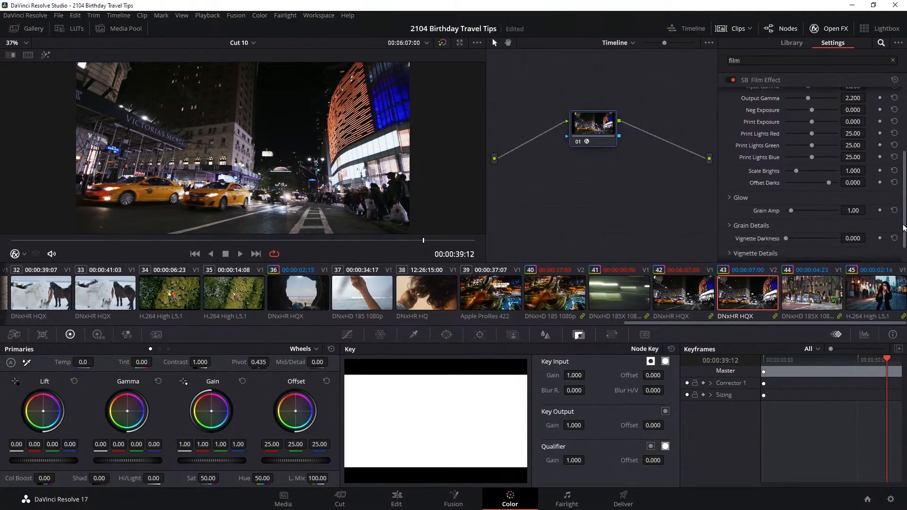
{"action": "left_click_drag", "start_coordinate": [797, 189], "coordinate": [873, 184]}
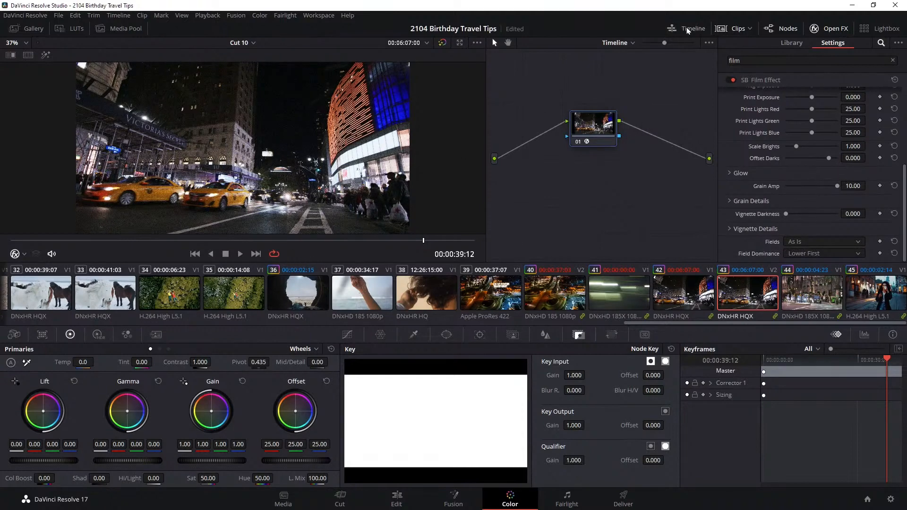
Hide the clip thumbnails, zoom the viewer to fit and play the night clips to examine the heavy grain
{"action": "left_click", "coordinate": [736, 30]}
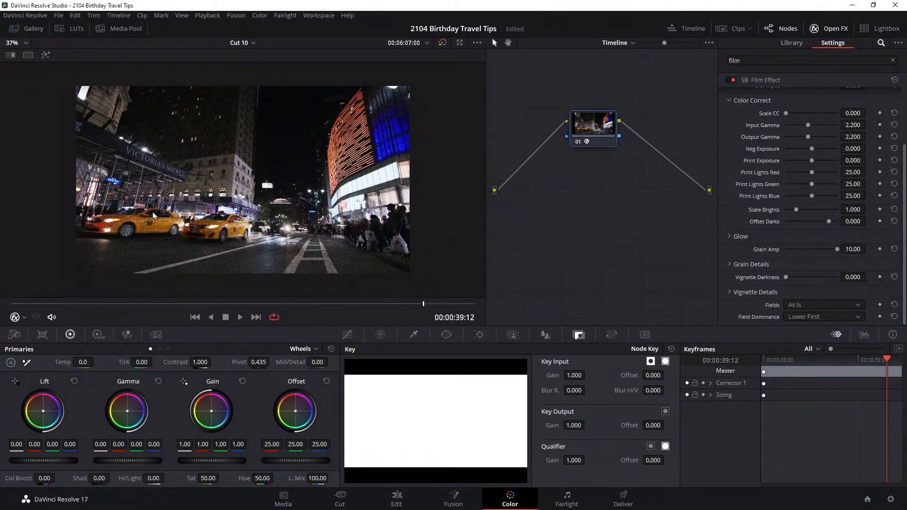
{"action": "right_click", "coordinate": [185, 207]}
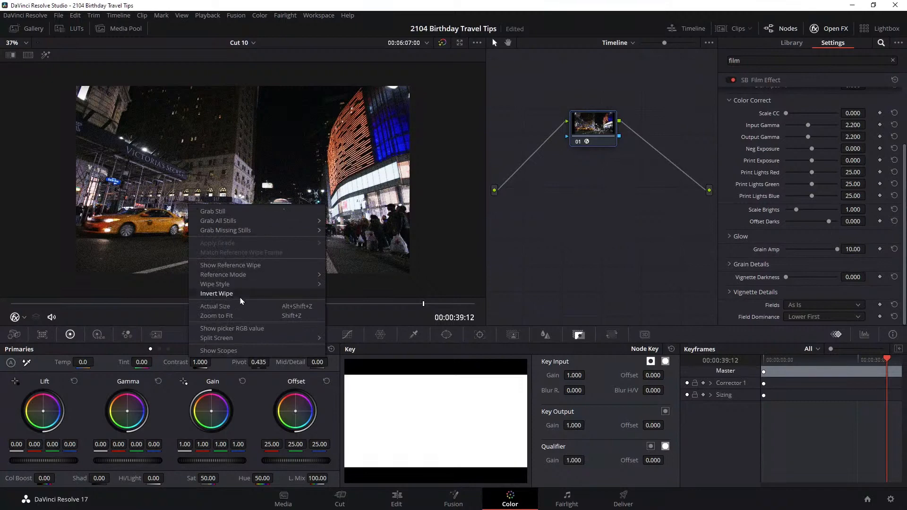
{"action": "left_click", "coordinate": [249, 320]}
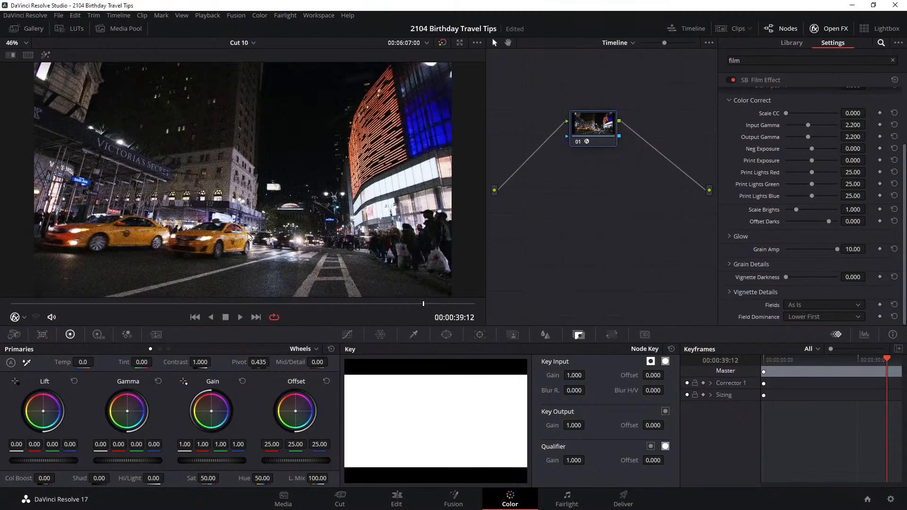
{"action": "left_click", "coordinate": [241, 317]}
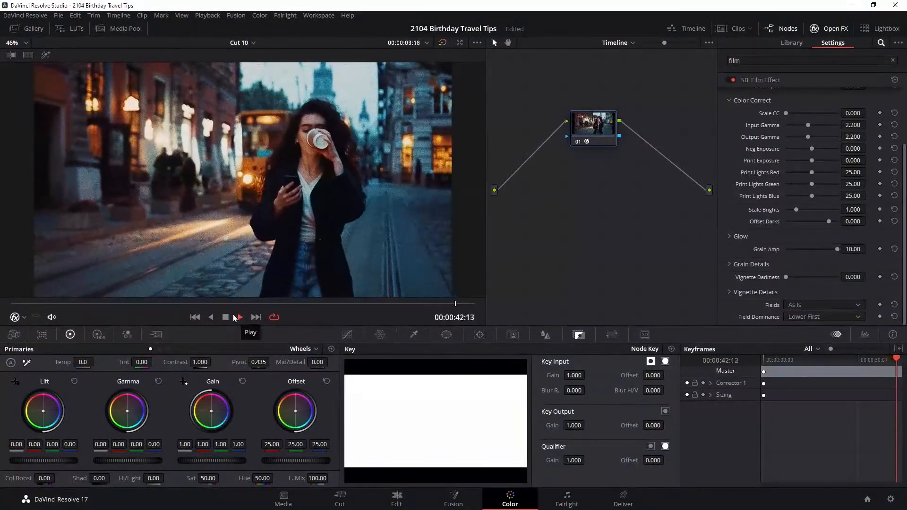
{"action": "left_click", "coordinate": [227, 318]}
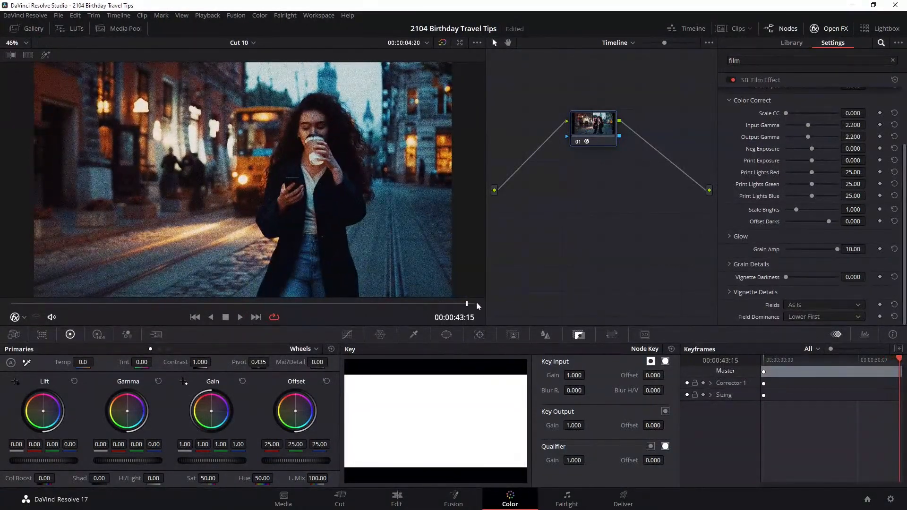
Play the timeline from 00:00:06:07 to the ocean wave shot and set the Grain Amp to 1.20
{"action": "left_click_drag", "start_coordinate": [466, 305], "coordinate": [78, 304]}
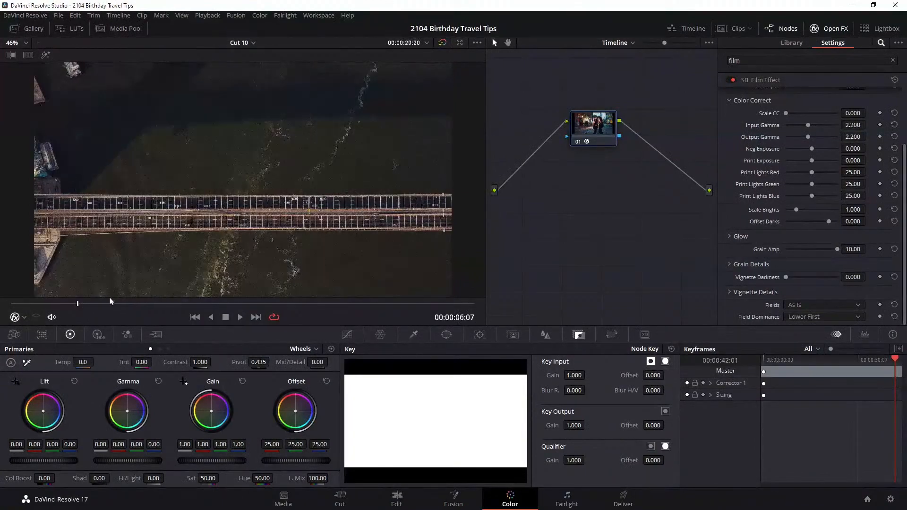
{"action": "left_click", "coordinate": [240, 318]}
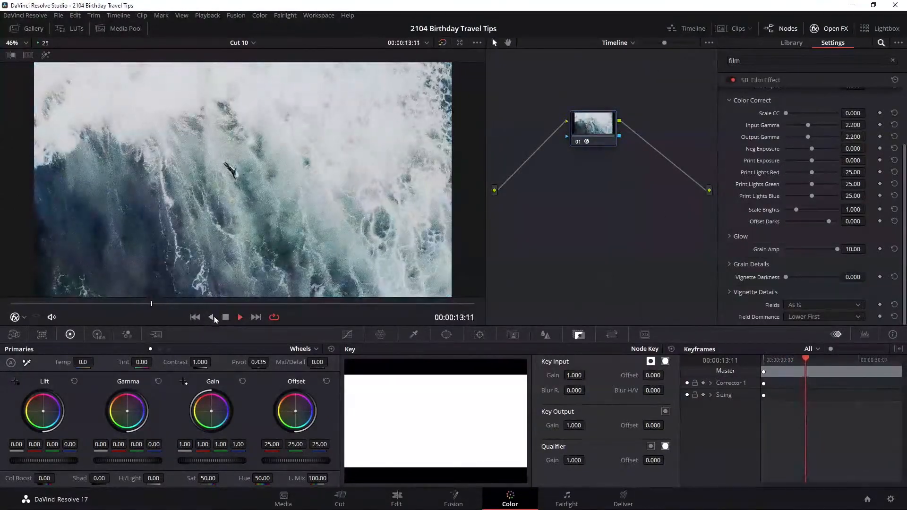
{"action": "left_click", "coordinate": [226, 317]}
{"action": "left_click_drag", "start_coordinate": [837, 249], "coordinate": [792, 254]}
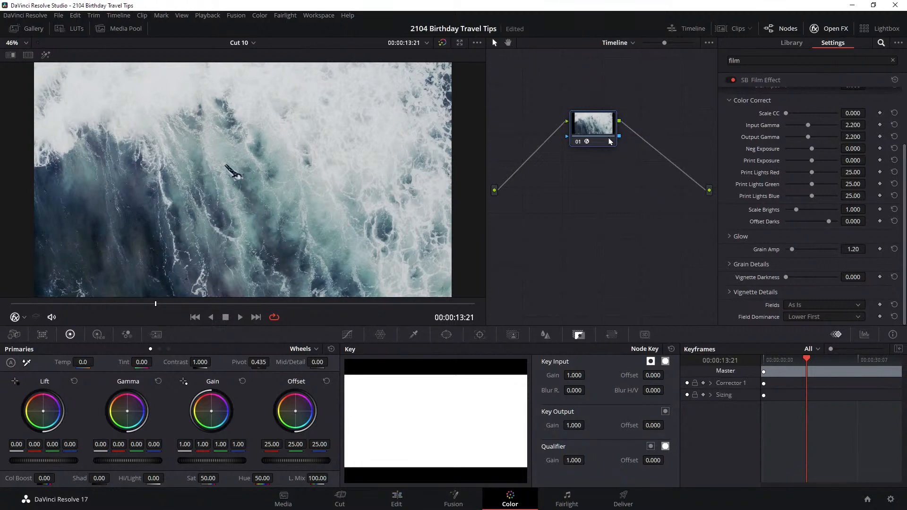
{"action": "left_click_drag", "start_coordinate": [610, 140], "coordinate": [554, 157]}
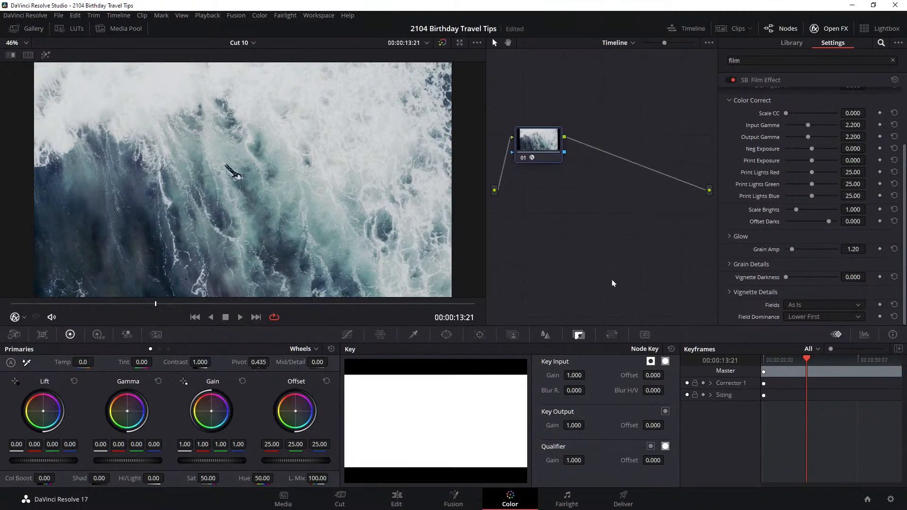
Review the Clip and Group Post-Clip node graphs and return to the Timeline level
{"action": "left_click", "coordinate": [631, 43]}
{"action": "left_click", "coordinate": [638, 72]}
{"action": "left_click", "coordinate": [631, 43]}
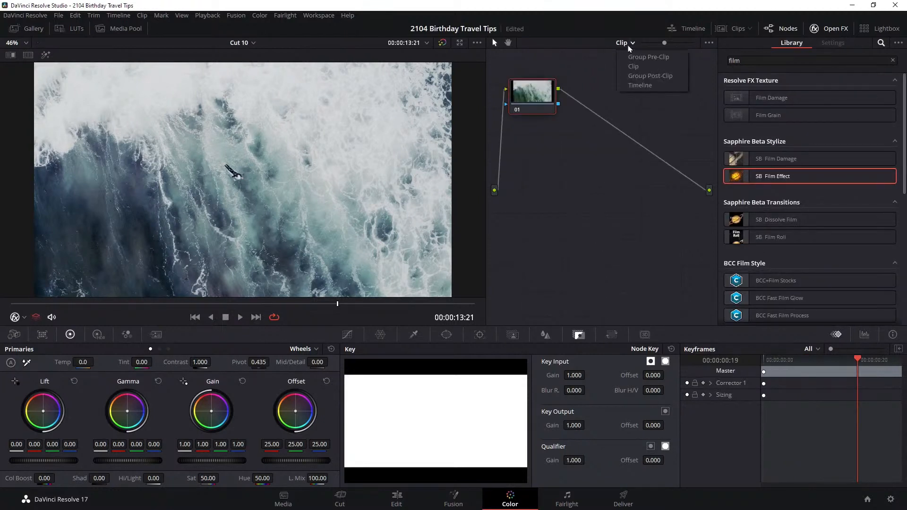
{"action": "left_click", "coordinate": [662, 84]}
{"action": "left_click", "coordinate": [623, 43]}
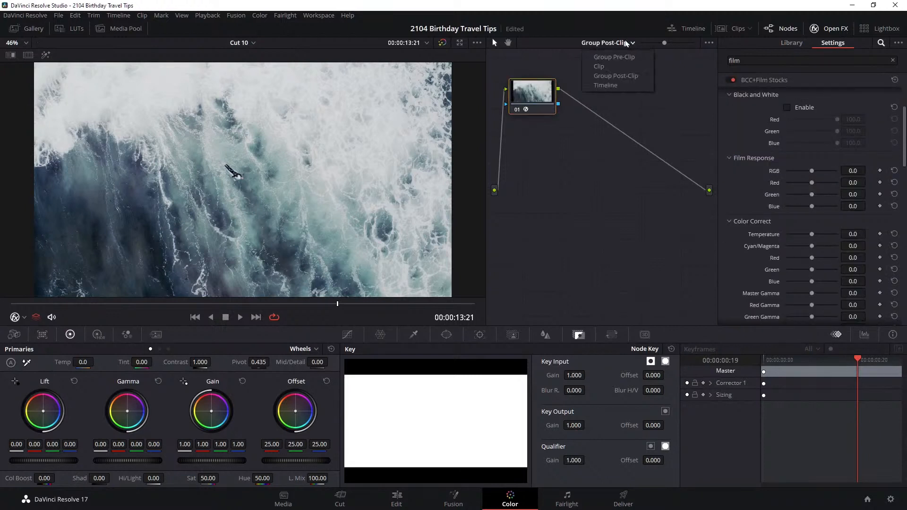
{"action": "left_click", "coordinate": [624, 86]}
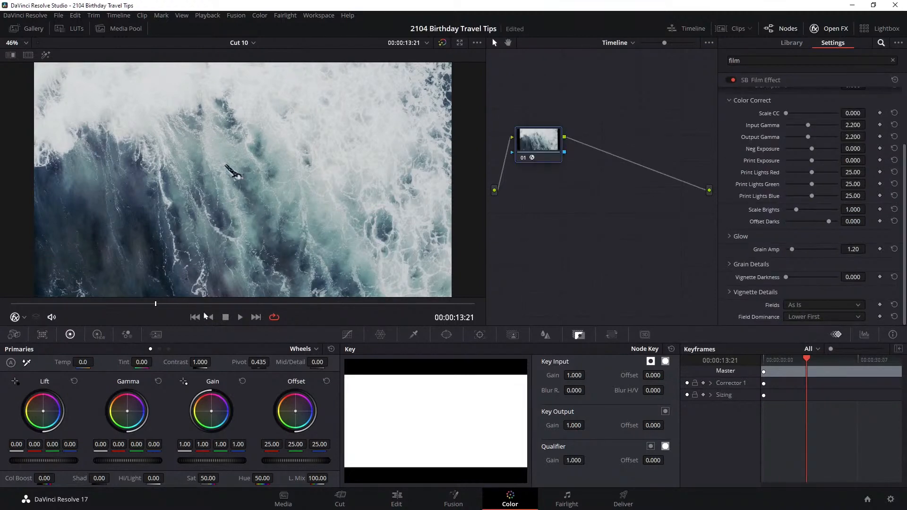
Play and scrub through the day and night shots to examine the timeline-wide film grain, ending at 00:00:34:16
{"action": "left_click_drag", "start_coordinate": [239, 305], "coordinate": [370, 307]}
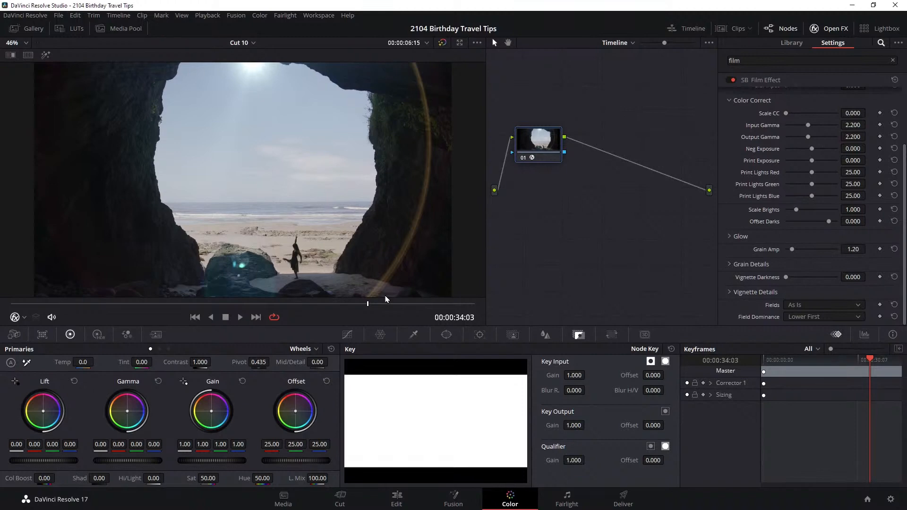
{"action": "left_click", "coordinate": [240, 317]}
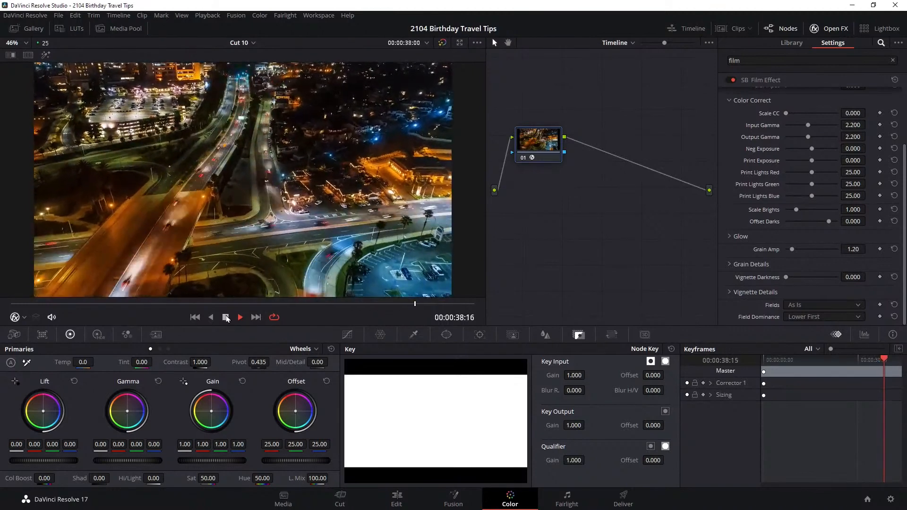
{"action": "left_click", "coordinate": [226, 318]}
{"action": "mouse_move", "coordinate": [415, 304]}
{"action": "left_mouse_down"}
{"action": "mouse_move", "coordinate": [390, 306]}
{"action": "mouse_move", "coordinate": [401, 306]}
{"action": "left_mouse_up"}
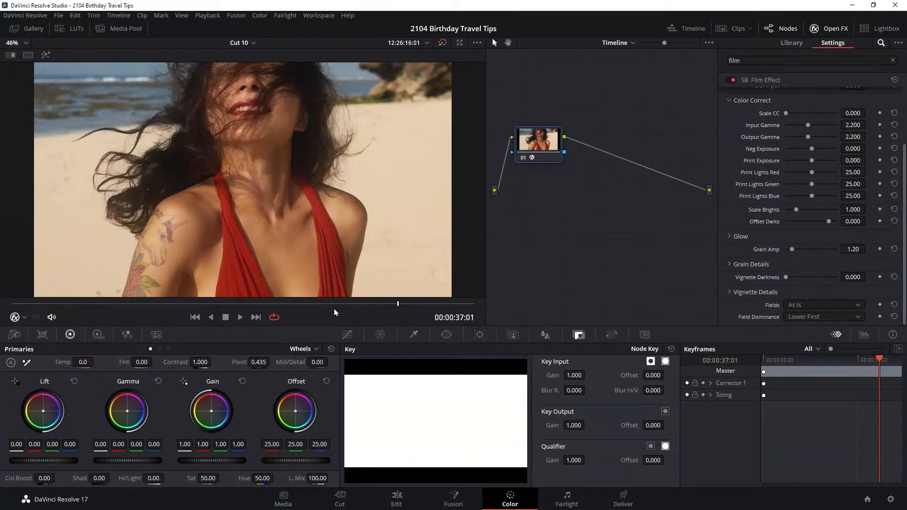
{"action": "left_click_drag", "start_coordinate": [321, 304], "coordinate": [240, 305]}
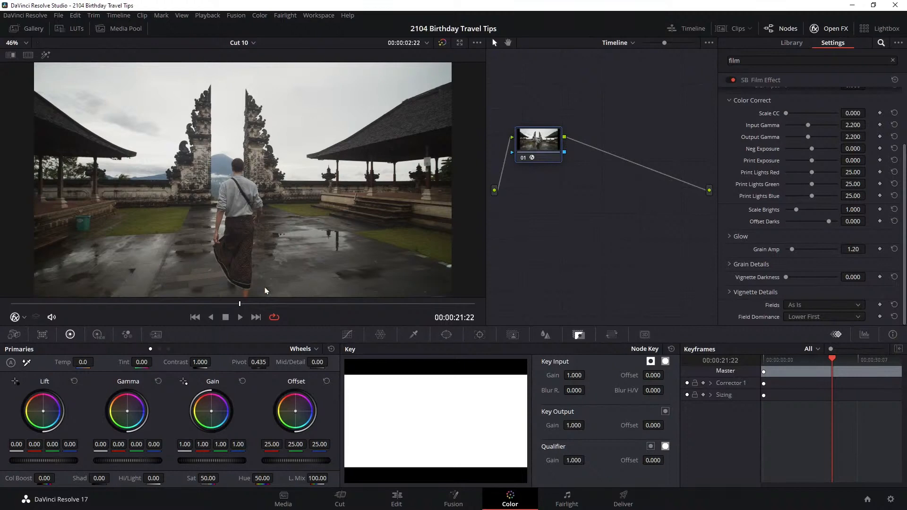
{"action": "left_click_drag", "start_coordinate": [268, 307], "coordinate": [375, 311]}
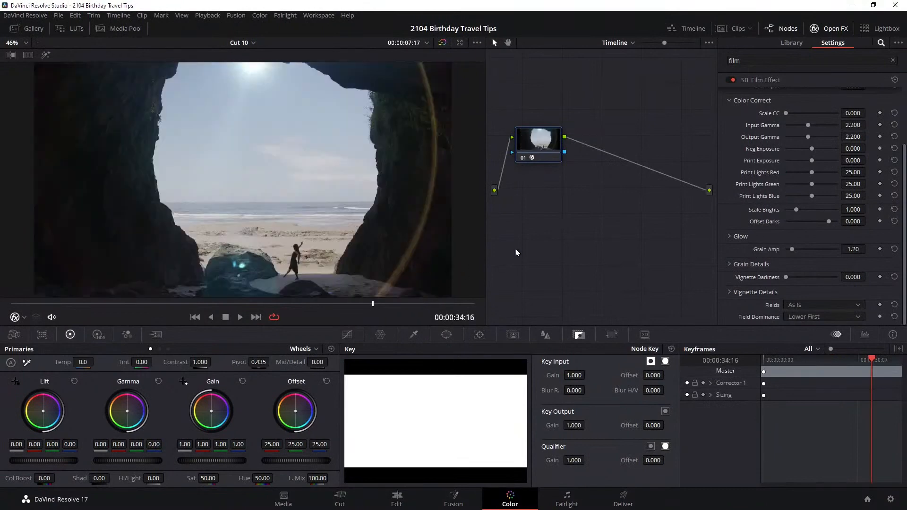
{"action": "left_click", "coordinate": [632, 43]}
{"action": "left_click", "coordinate": [628, 41]}
{"action": "left_click_drag", "start_coordinate": [550, 142], "coordinate": [549, 136]}
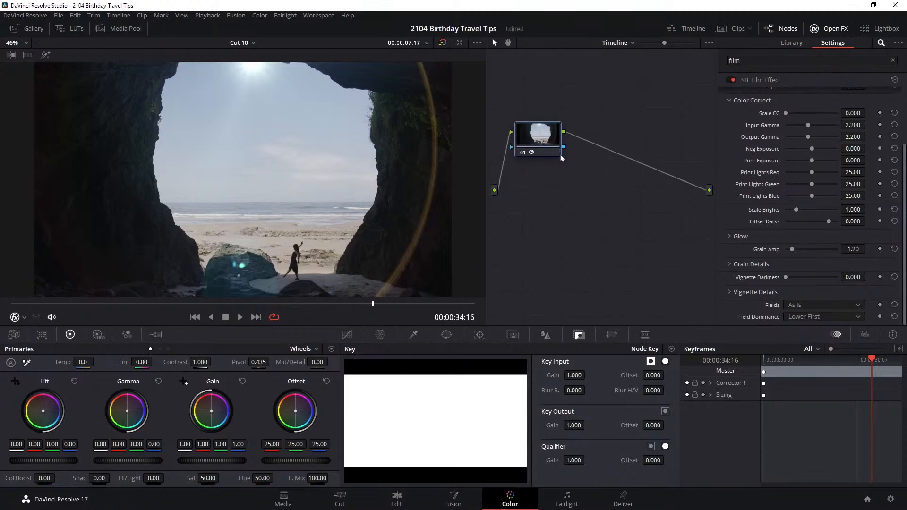
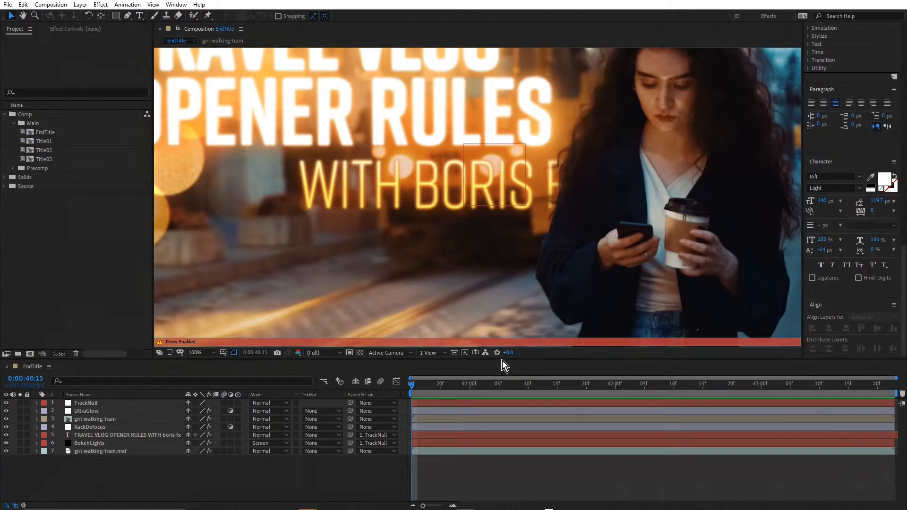
Enlarge the EndTitle composition viewer, maximize it, play the end title animation and return to the normal layout
{"action": "left_click_drag", "start_coordinate": [503, 360], "coordinate": [504, 375]}
{"action": "left_click", "coordinate": [586, 221]}
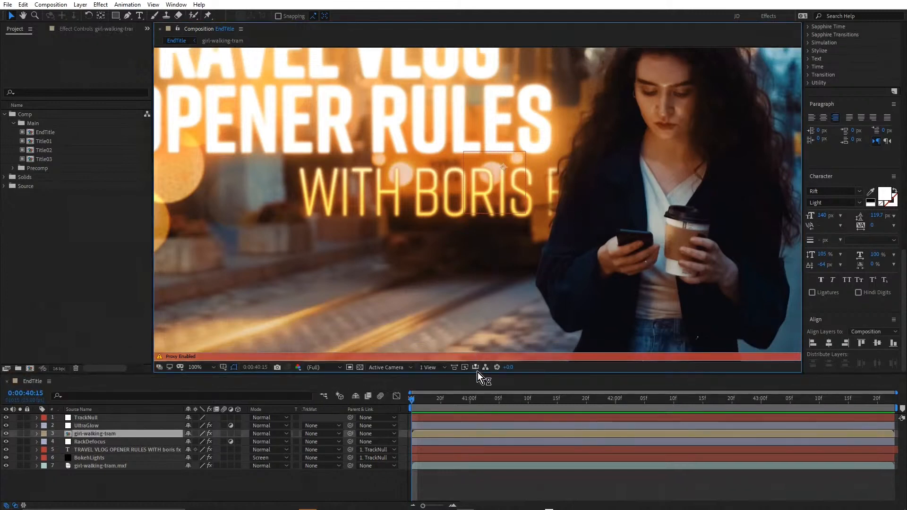
{"action": "left_click_drag", "start_coordinate": [479, 373], "coordinate": [483, 307]}
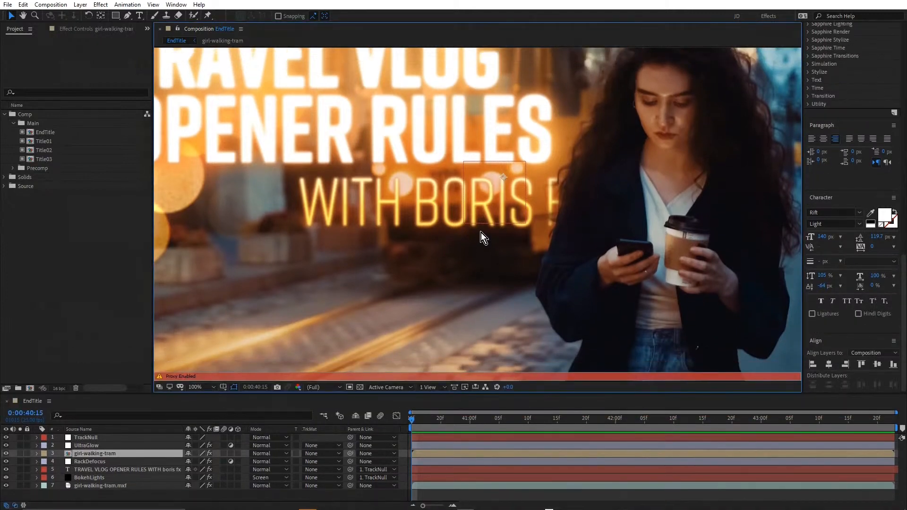
{"action": "key", "text": "grave"}
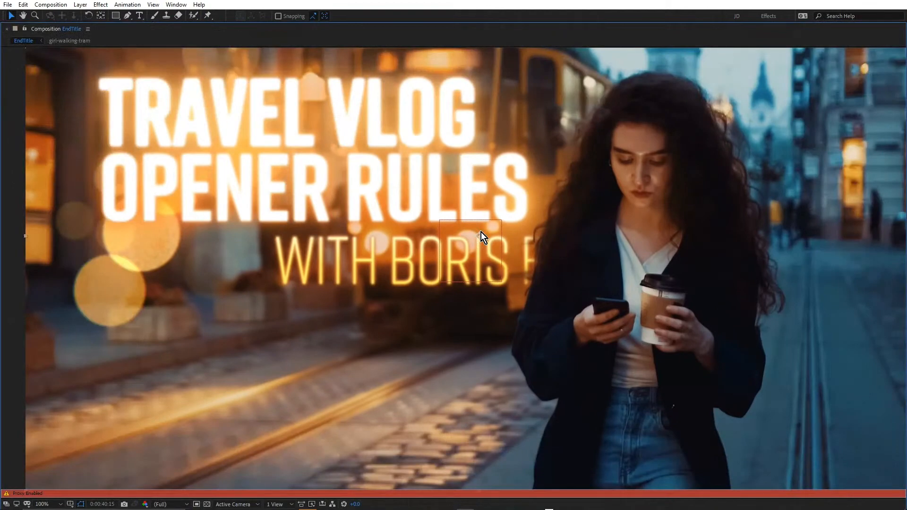
{"action": "key", "text": "space"}
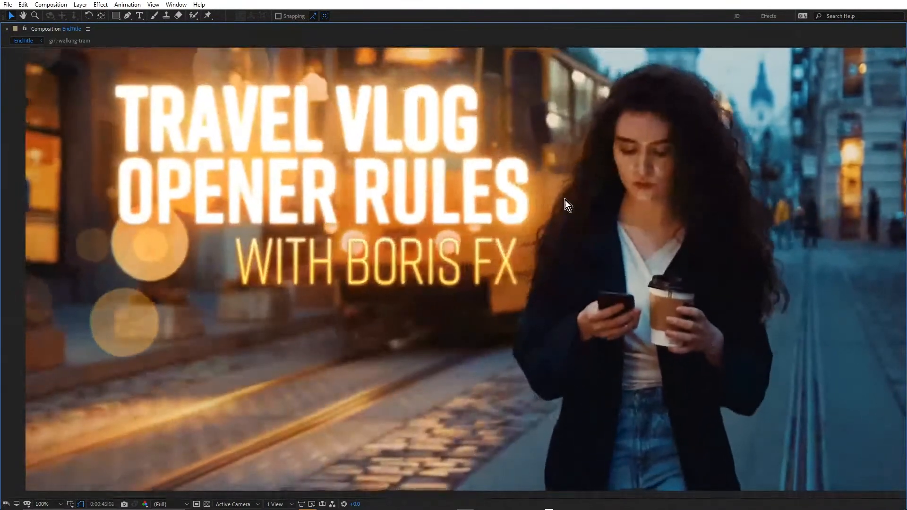
{"action": "key", "text": "space"}
{"action": "key", "text": "grave"}
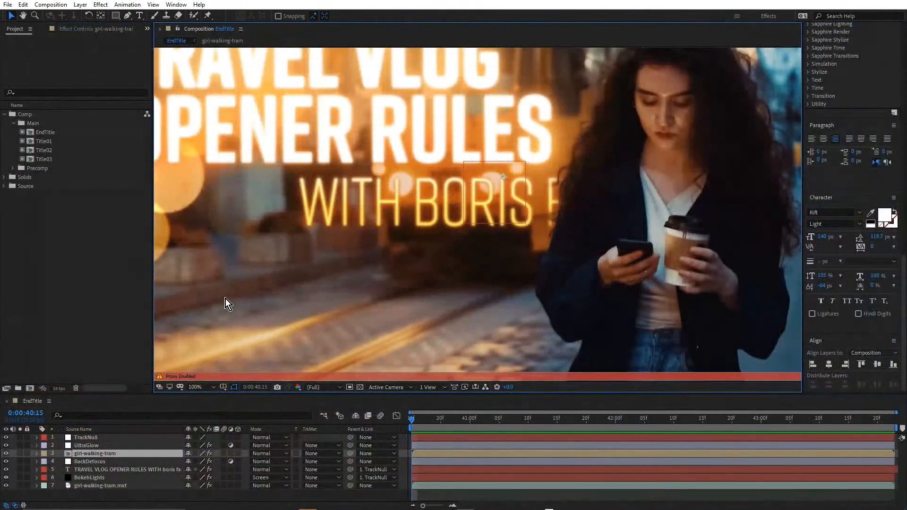
Turn off the proxy for the EndTitle composition and set the viewer magnification to 50%
{"action": "left_click", "coordinate": [22, 133]}
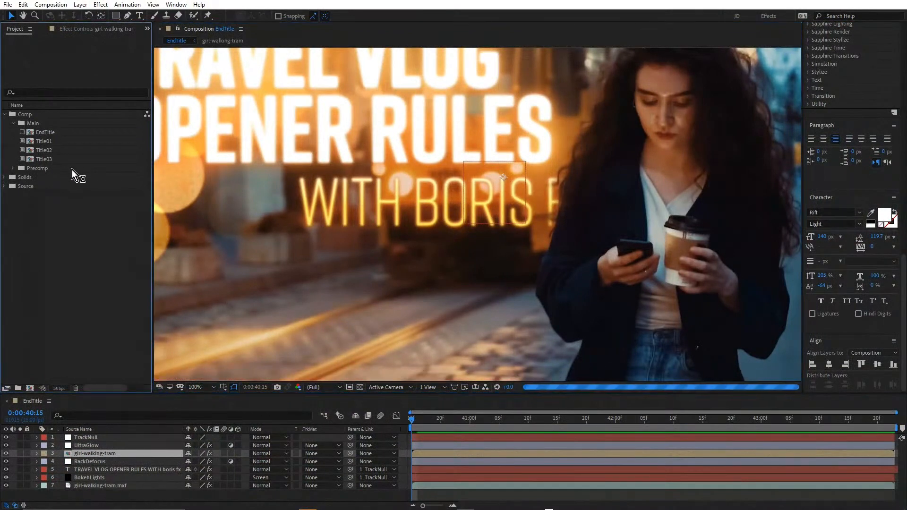
{"action": "key", "text": "comma"}
{"action": "key", "text": "comma"}
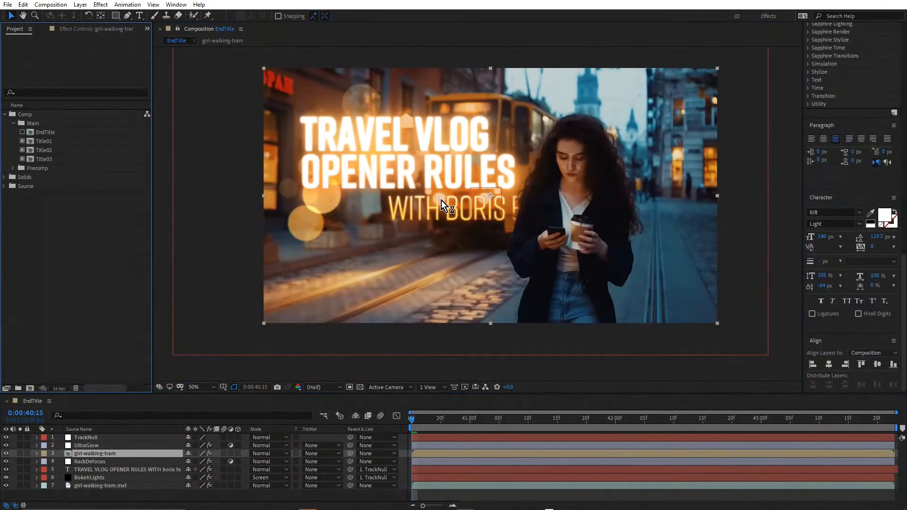
Solo the girl-walking-tram.mxf background layer, briefly reveal its modified properties and collapse them again
{"action": "left_click", "coordinate": [20, 486]}
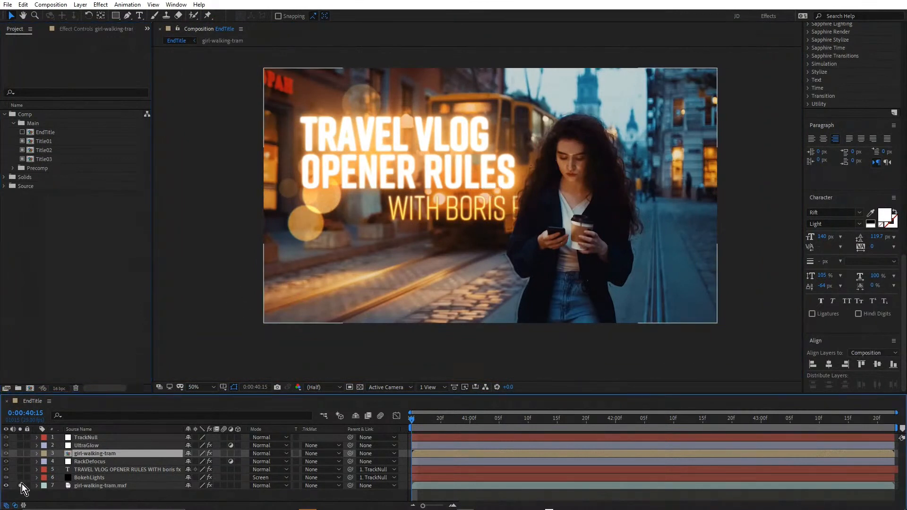
{"action": "left_click", "coordinate": [99, 486]}
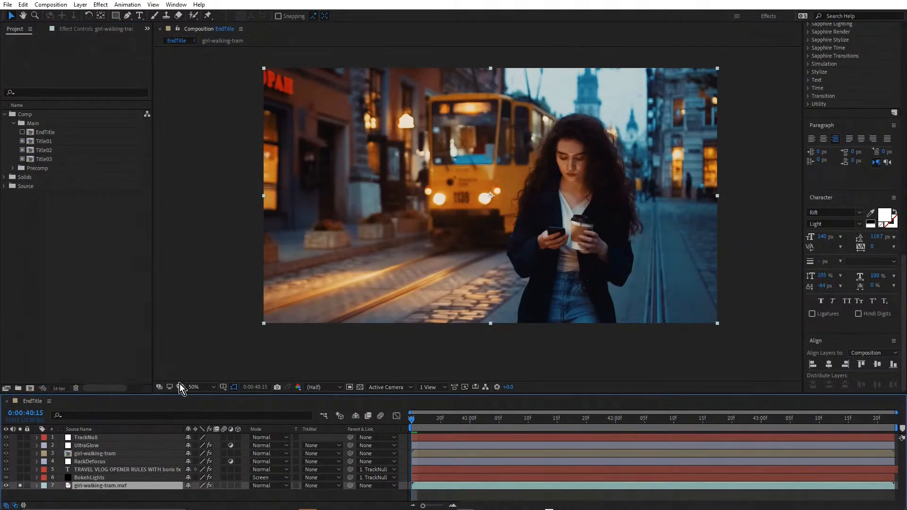
{"action": "key", "text": "u"}
{"action": "key", "text": "u"}
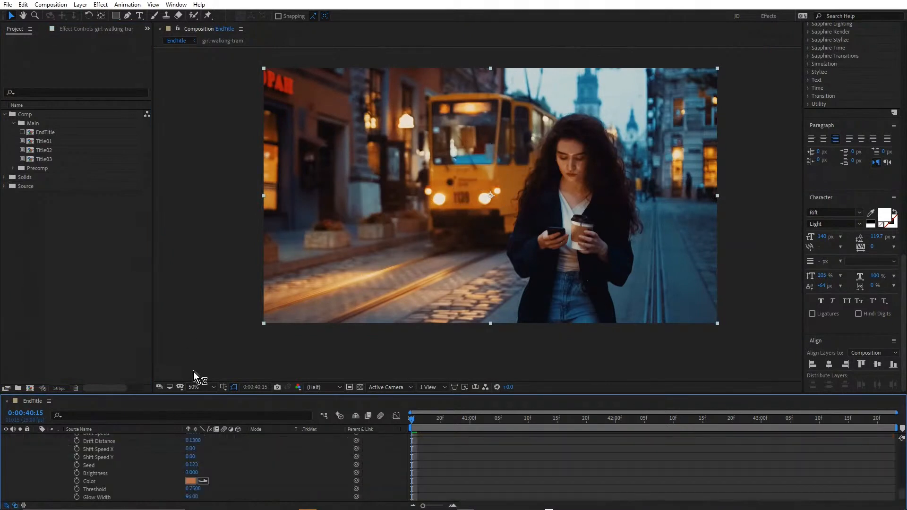
{"action": "scroll", "coordinate": [110, 447], "scroll_direction": "up", "scroll_amount": 10}
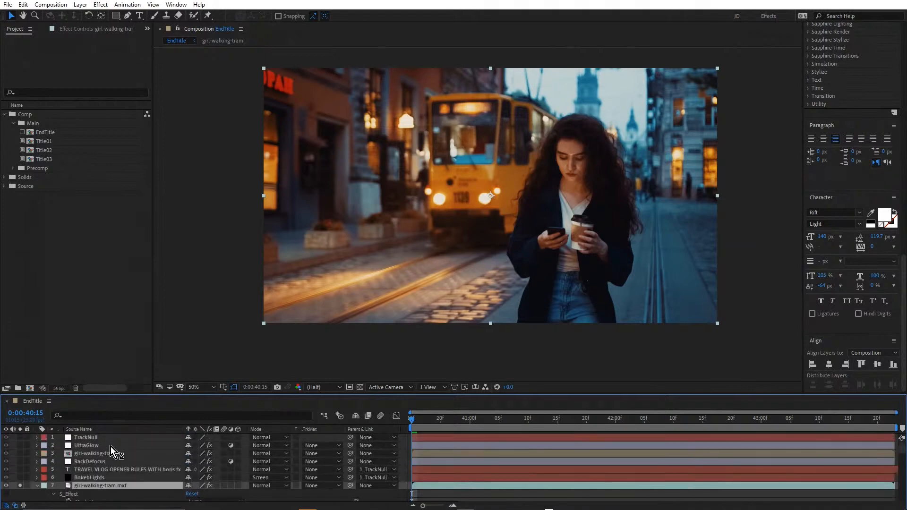
{"action": "left_click", "coordinate": [37, 486]}
Solo the BokehLights layer together with the background clip and open its S_Effect for editing in the Sapphire Effect Builder
{"action": "left_click", "coordinate": [90, 478]}
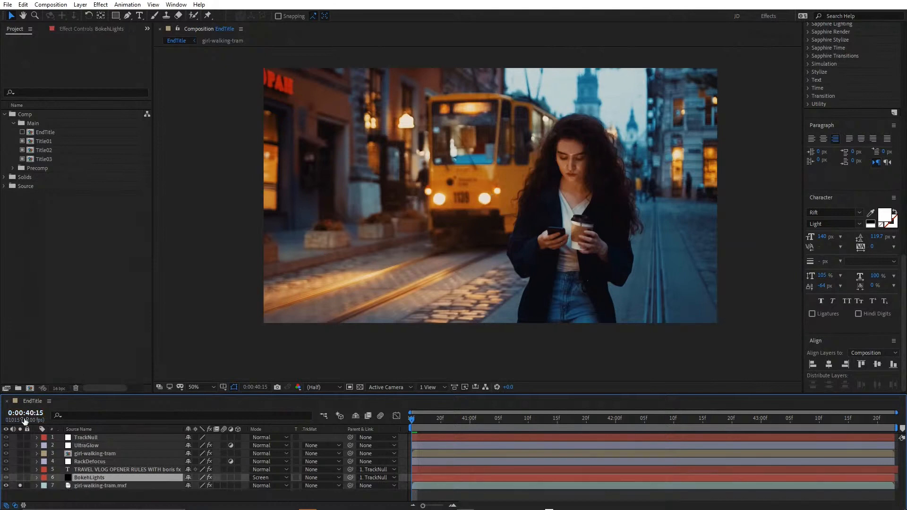
{"action": "left_click", "coordinate": [21, 478]}
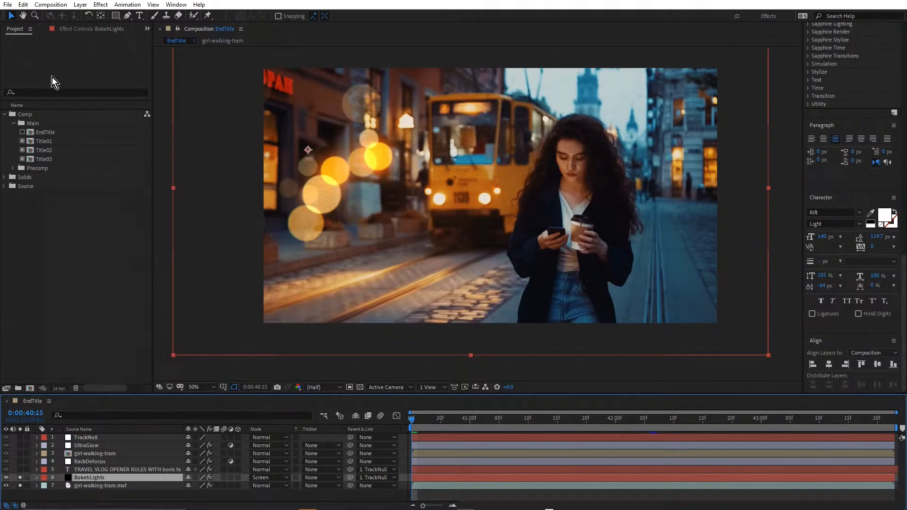
{"action": "left_click", "coordinate": [69, 30]}
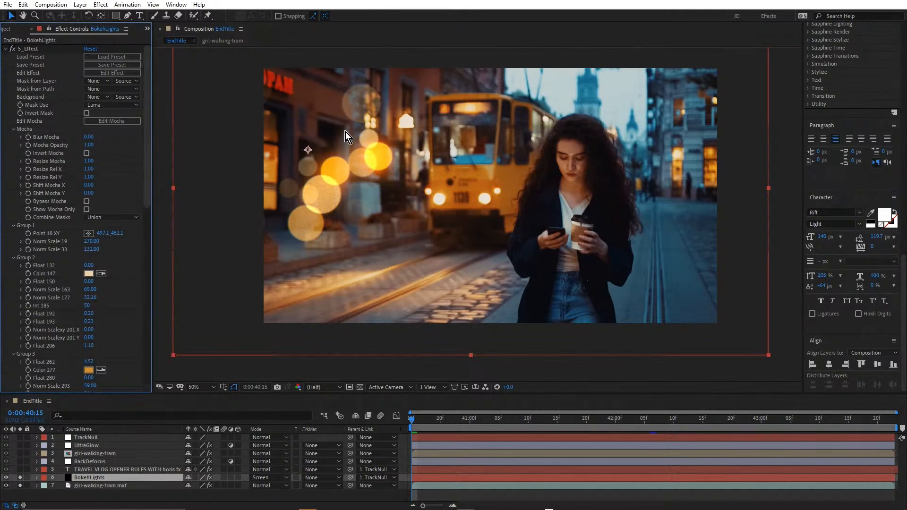
{"action": "left_click", "coordinate": [115, 72]}
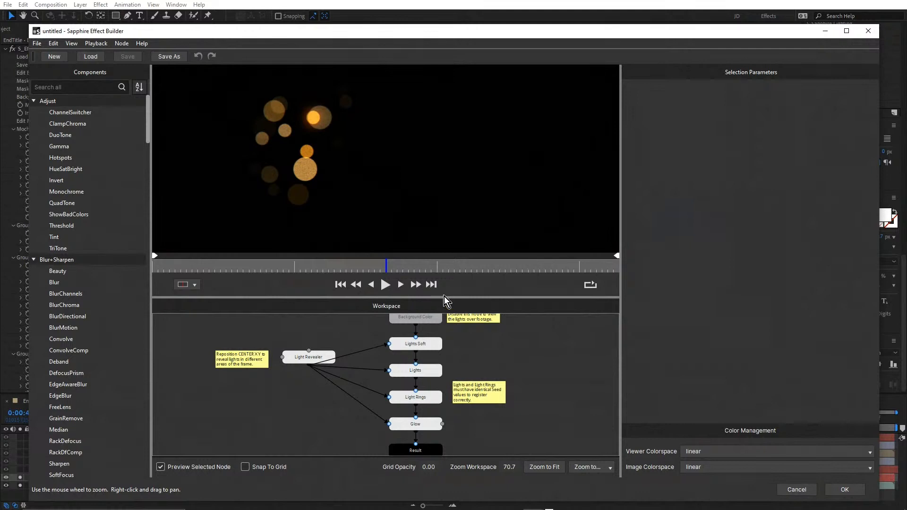
Enlarge the node workspace, examine the Light Revealer, Lights Soft, Lights, Light Rings and Glow node parameters, and close the builder without applying changes
{"action": "left_click_drag", "start_coordinate": [444, 296], "coordinate": [435, 199]}
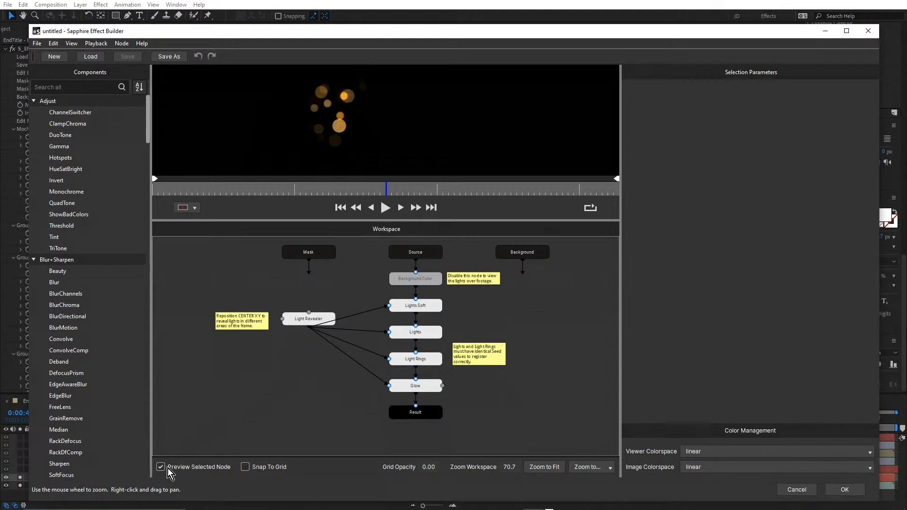
{"action": "left_click", "coordinate": [297, 323]}
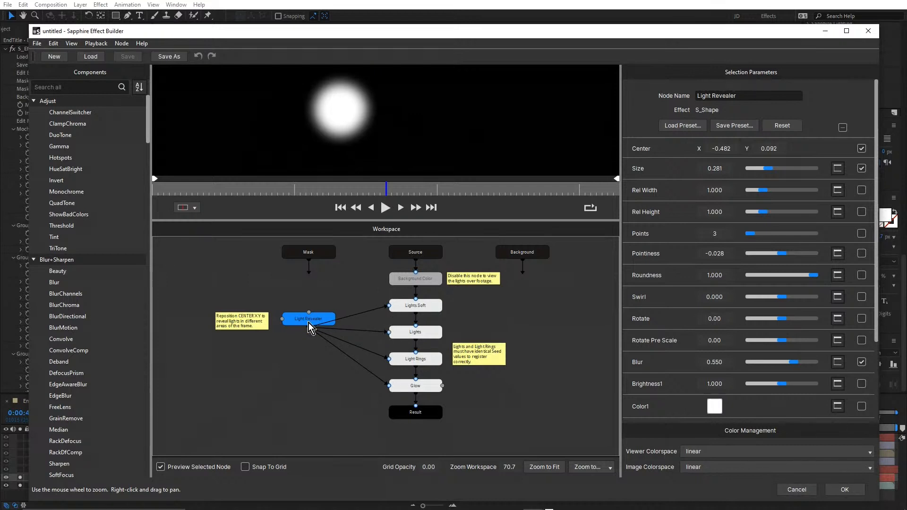
{"action": "left_click", "coordinate": [404, 308]}
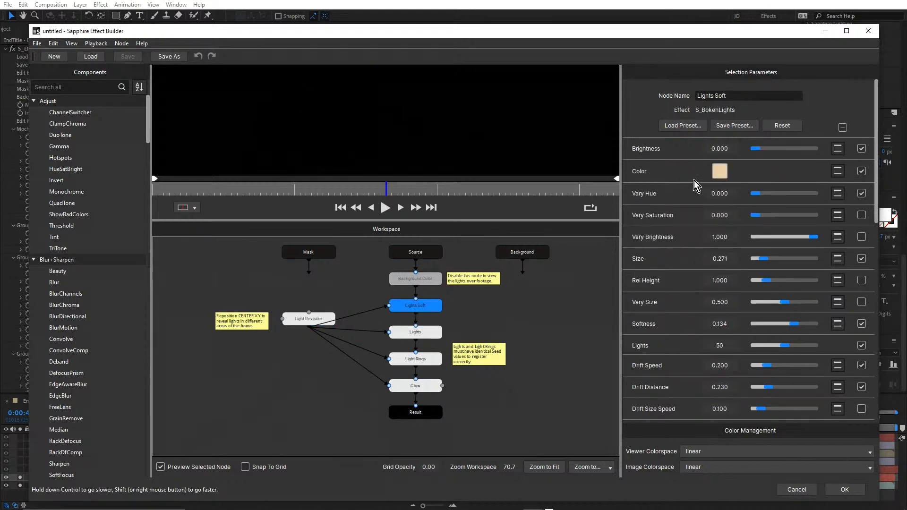
{"action": "left_click", "coordinate": [435, 336]}
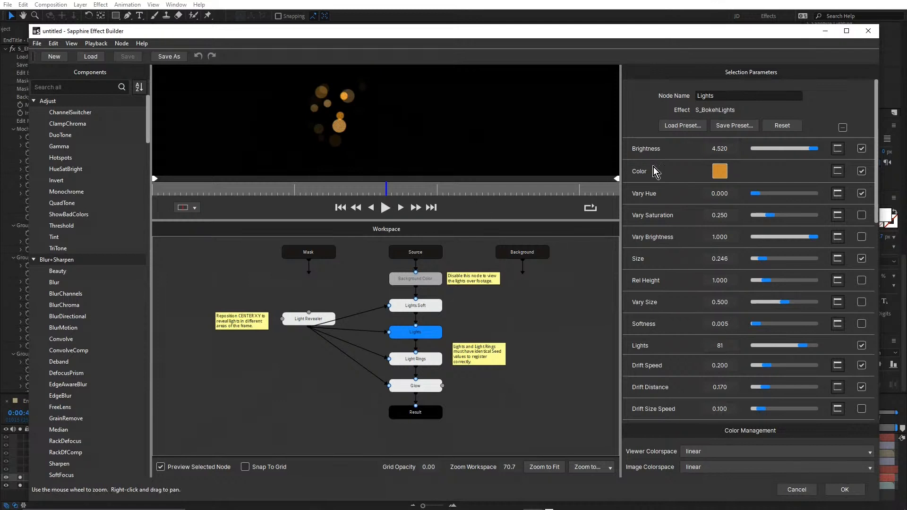
{"action": "left_click", "coordinate": [427, 361]}
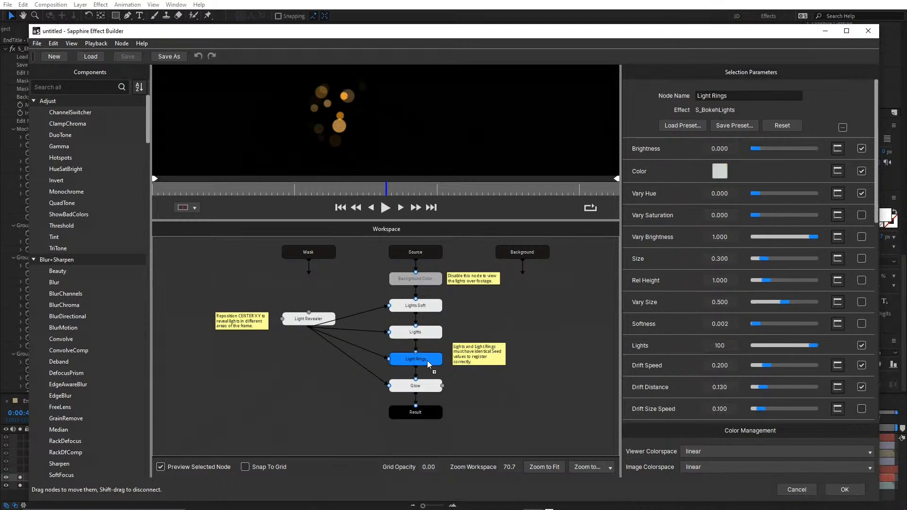
{"action": "left_click", "coordinate": [429, 387]}
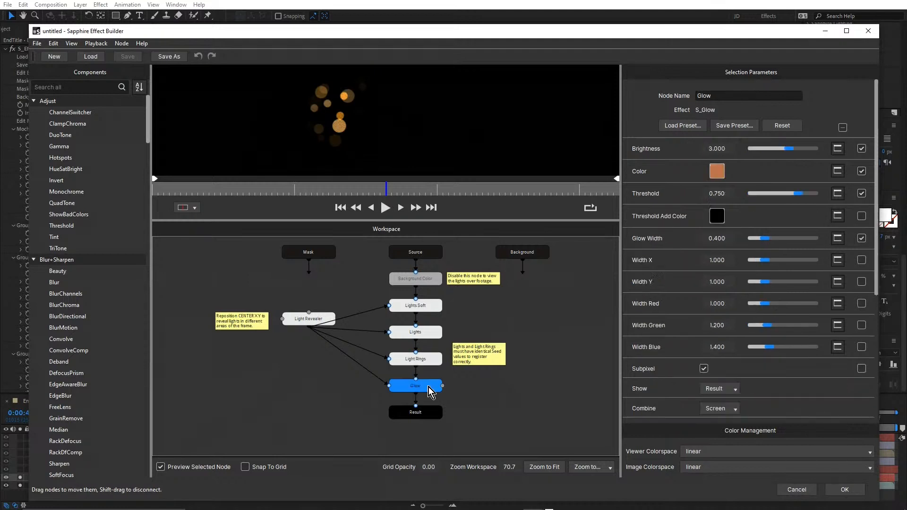
{"action": "left_click", "coordinate": [302, 320]}
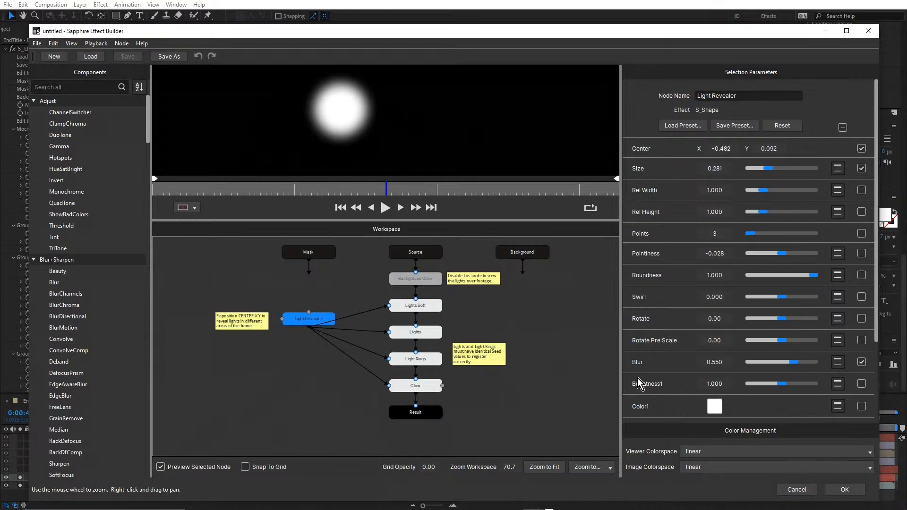
{"action": "left_click", "coordinate": [803, 492]}
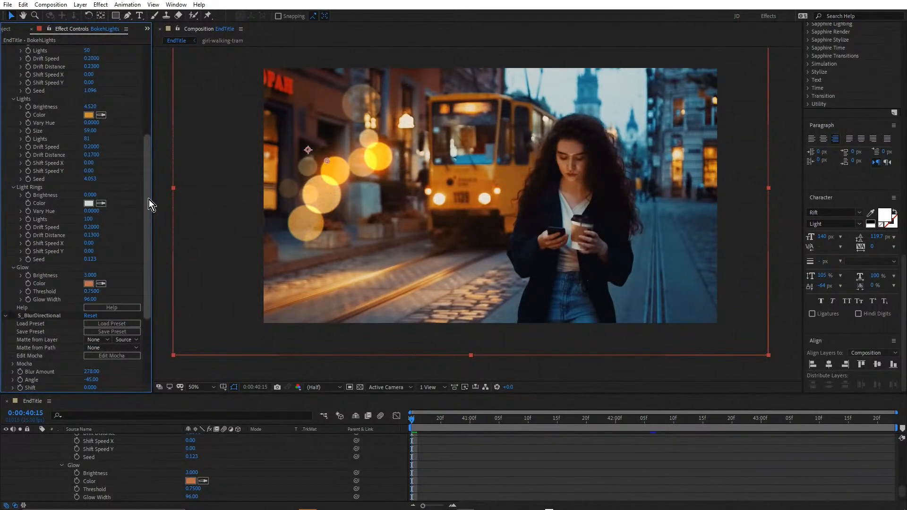
Reposition the Light Revealer center of the BokehLights effect, trying several spots among the lights and settling on 753.9, 530.5
{"action": "left_click_drag", "start_coordinate": [148, 199], "coordinate": [148, 106]}
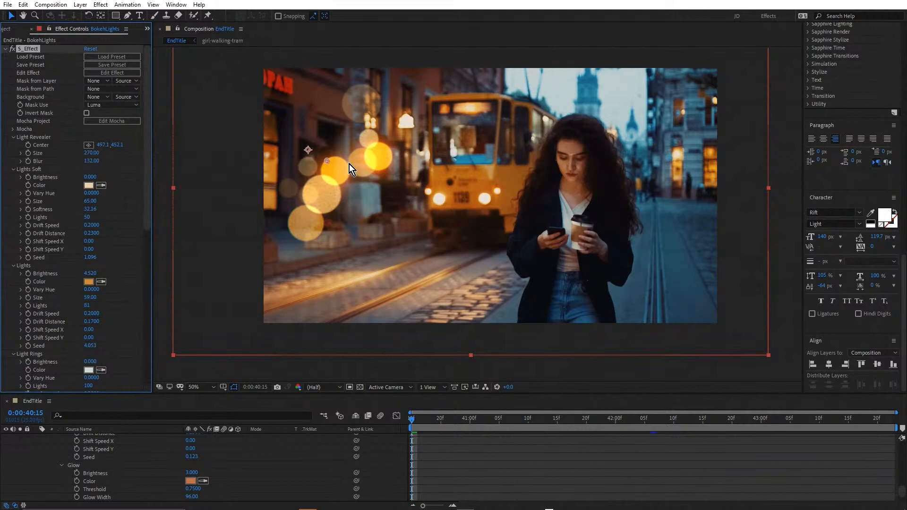
{"action": "left_click_drag", "start_coordinate": [327, 162], "coordinate": [329, 161]}
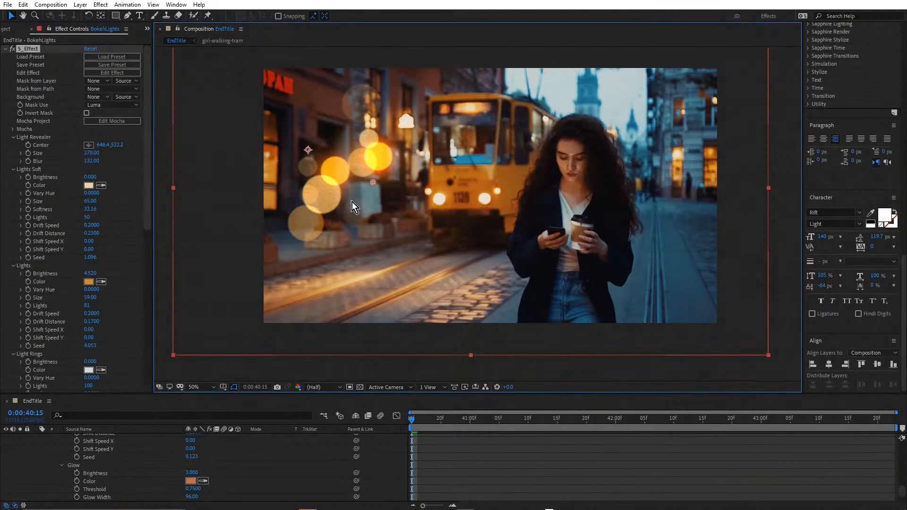
{"action": "scroll", "coordinate": [385, 189], "scroll_direction": "down", "scroll_amount": 2}
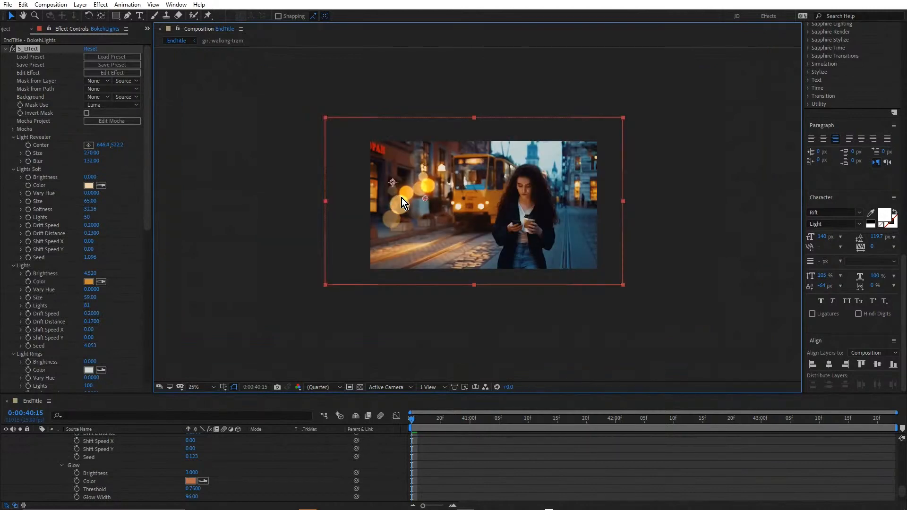
{"action": "scroll", "coordinate": [402, 197], "scroll_direction": "up", "scroll_amount": 1}
{"action": "scroll", "coordinate": [143, 449], "scroll_direction": "up", "scroll_amount": 12}
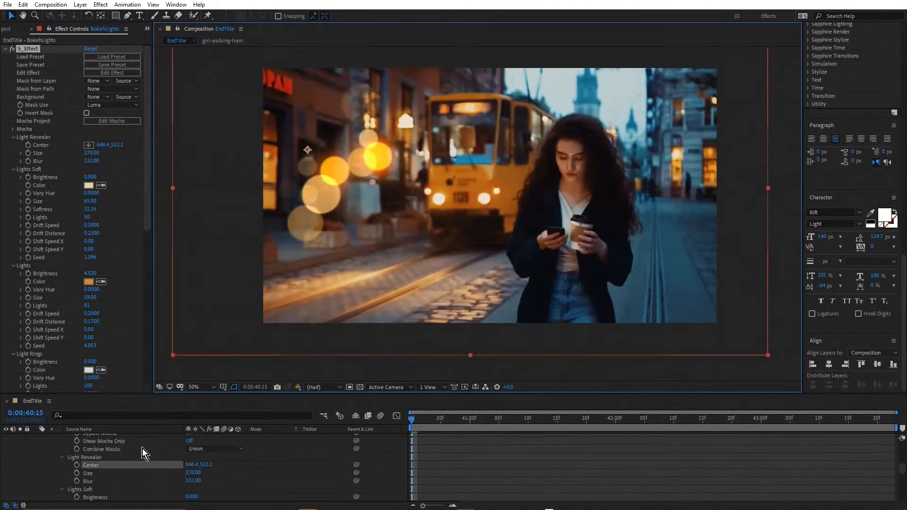
{"action": "scroll", "coordinate": [137, 450], "scroll_direction": "down", "scroll_amount": 2}
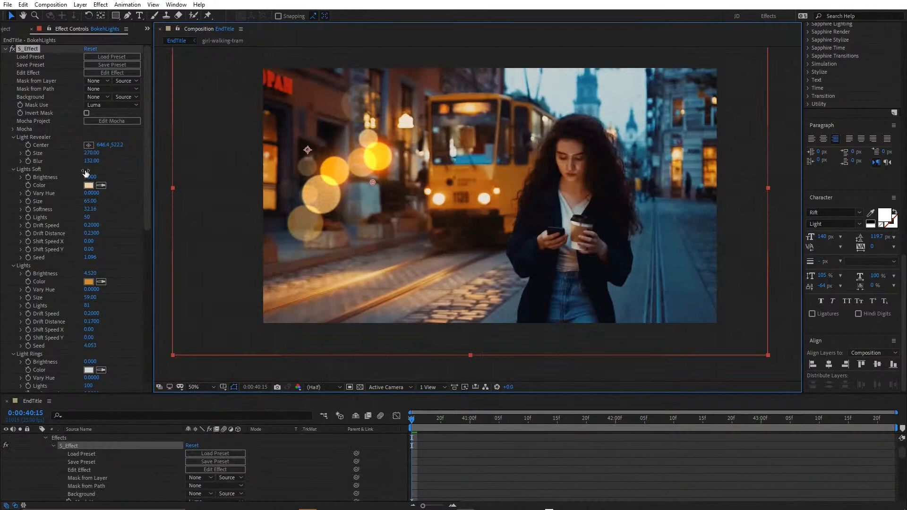
{"action": "left_click", "coordinate": [89, 145]}
{"action": "left_click", "coordinate": [407, 185]}
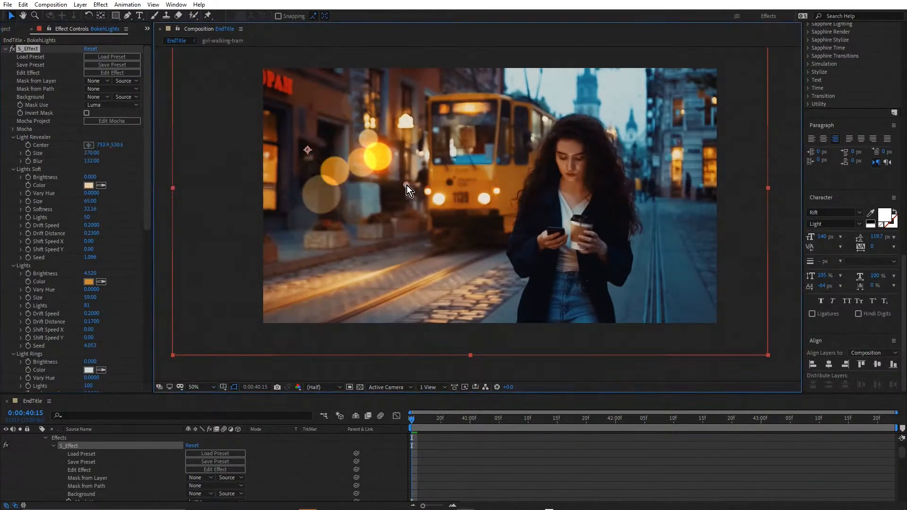
{"action": "left_click_drag", "start_coordinate": [407, 185], "coordinate": [333, 126]}
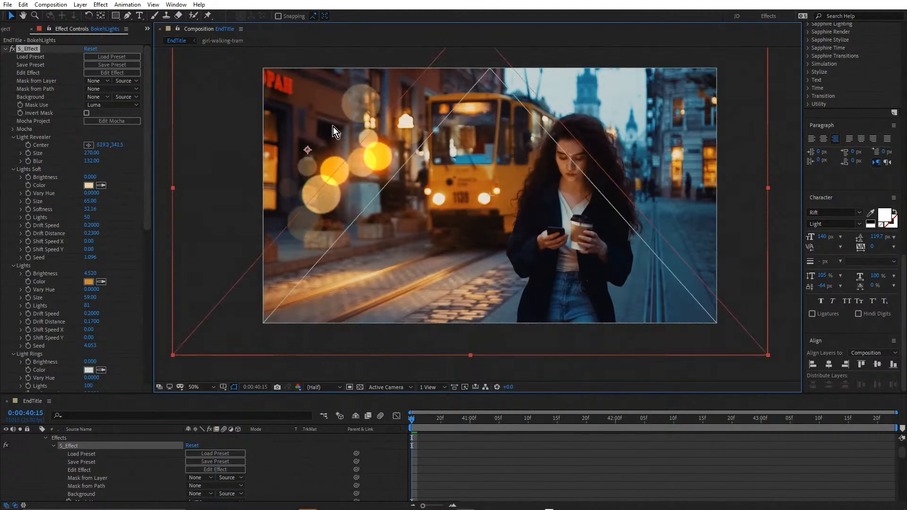
{"action": "mouse_move", "coordinate": [342, 171]}
{"action": "left_mouse_down"}
{"action": "mouse_move", "coordinate": [352, 245]}
{"action": "mouse_move", "coordinate": [350, 176]}
{"action": "left_mouse_up"}
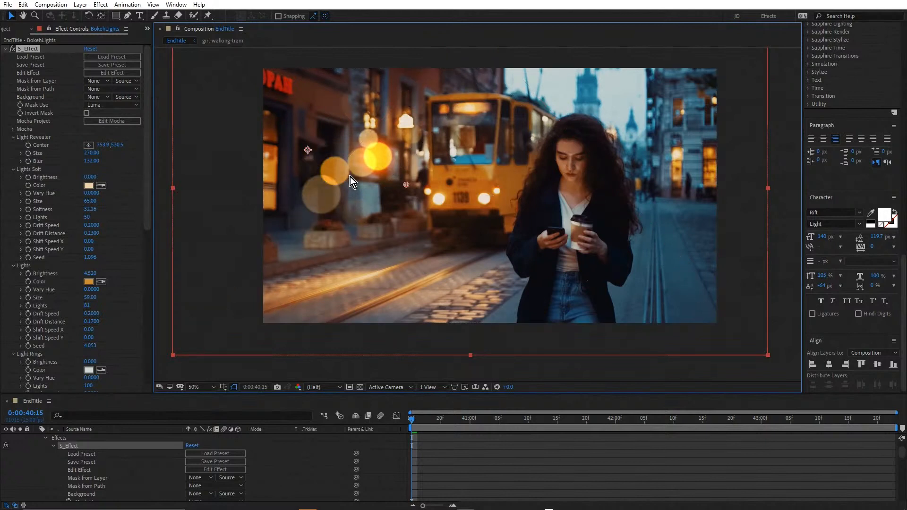
Collapse the BokehLights layer and isolate the TRAVEL VLOG OPENER RULES text layer by soloing it and unsoloing BokehLights and girl-walking-tram.mxf
{"action": "scroll", "coordinate": [131, 468], "scroll_direction": "up", "scroll_amount": 2}
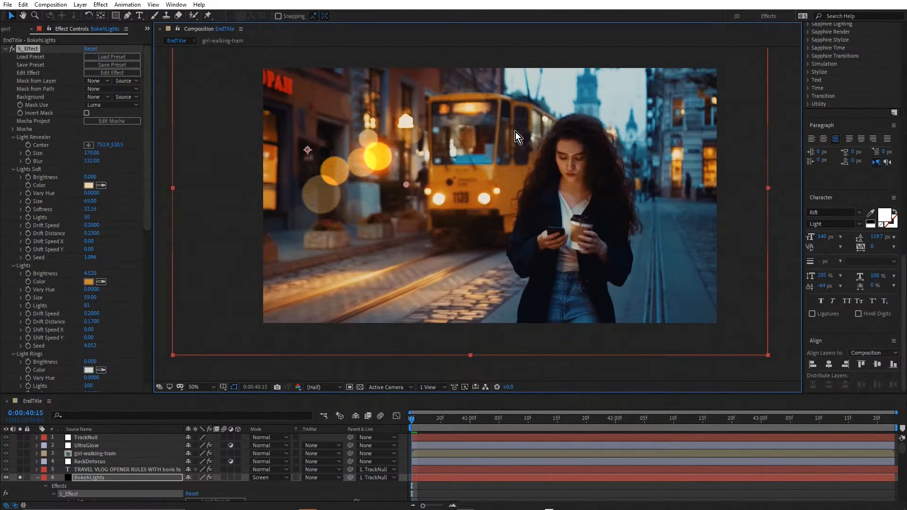
{"action": "left_click", "coordinate": [37, 478]}
{"action": "left_click", "coordinate": [78, 470]}
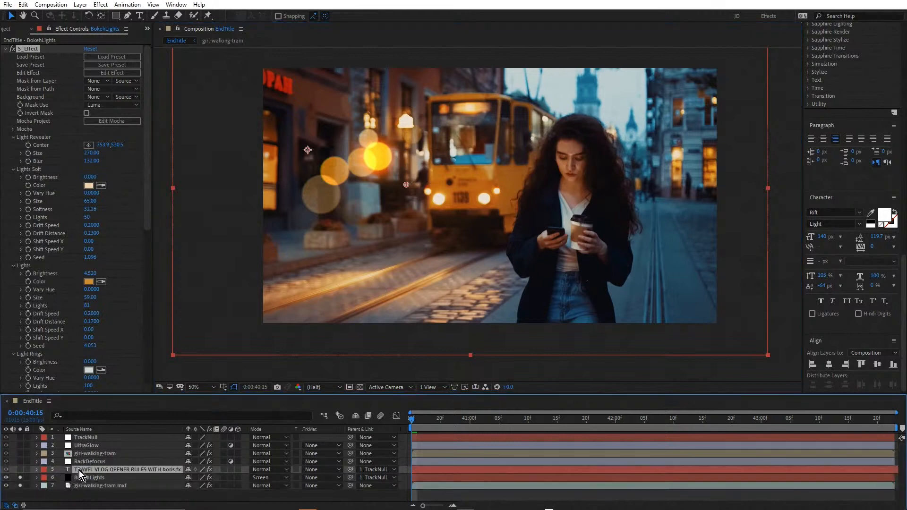
{"action": "left_click", "coordinate": [21, 469]}
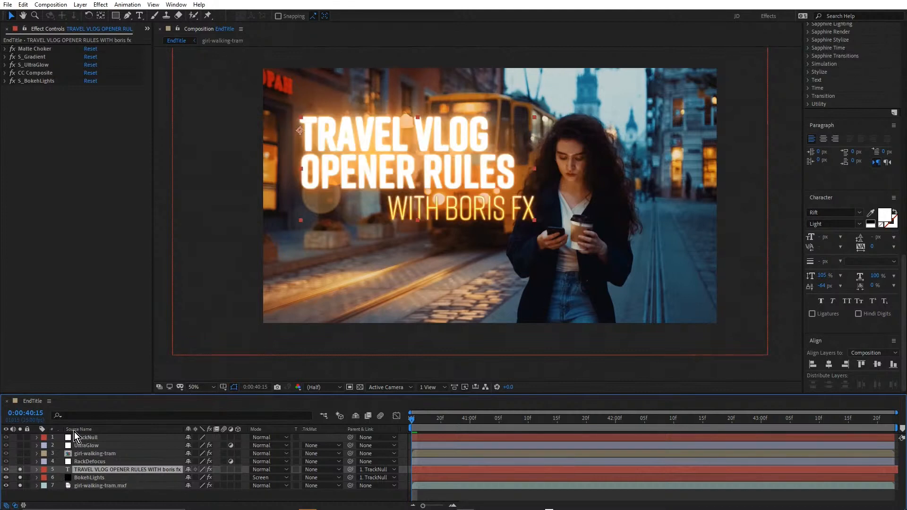
{"action": "left_click_drag", "start_coordinate": [19, 477], "coordinate": [20, 485]}
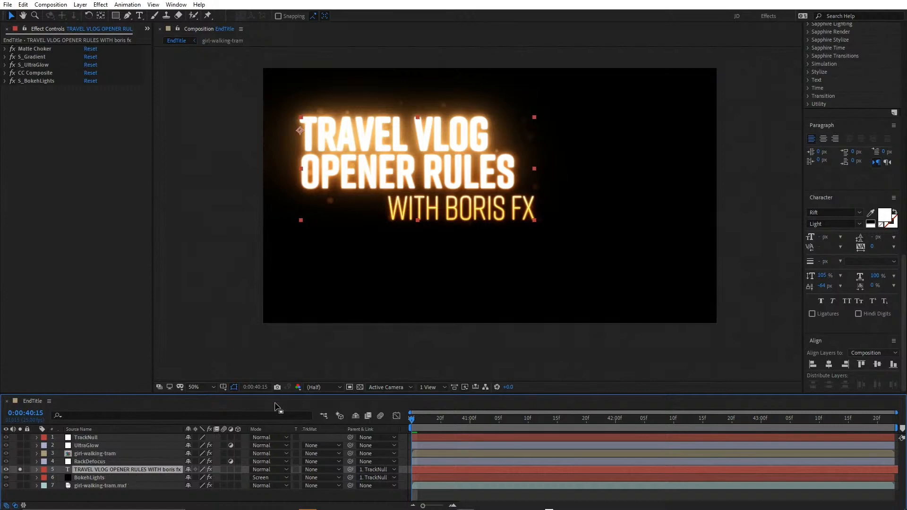
Enlarge the timeline area, select TrackNull and check the parent choices of the TRAVEL VLOG OPENER RULES text layer without changing the parent
{"action": "left_click_drag", "start_coordinate": [273, 394], "coordinate": [273, 329]}
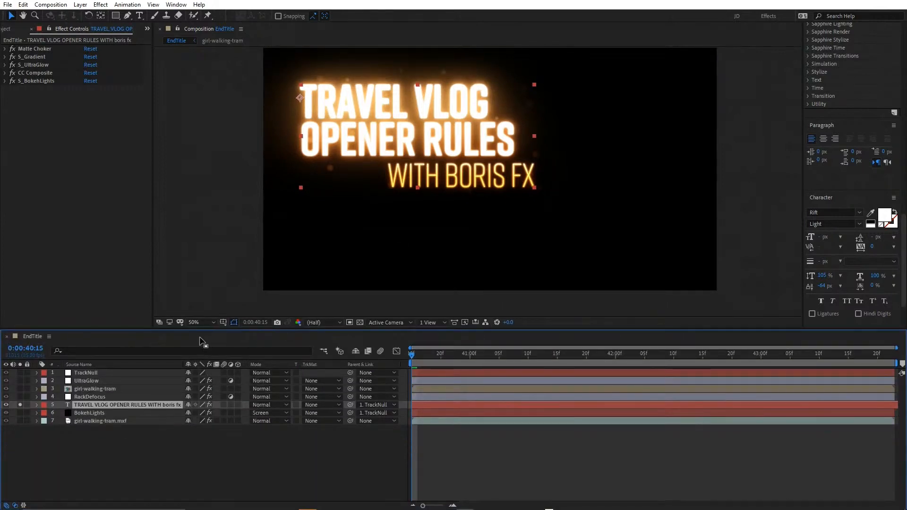
{"action": "left_click", "coordinate": [91, 372]}
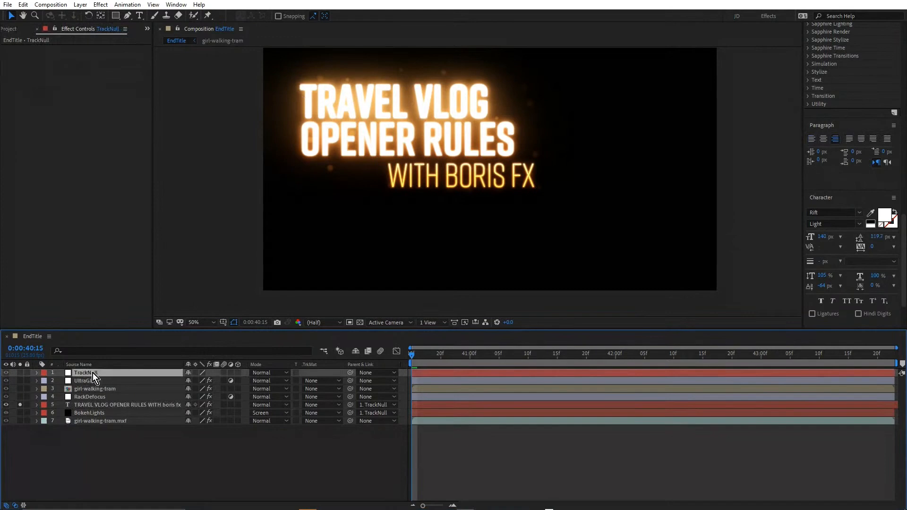
{"action": "left_click", "coordinate": [376, 406]}
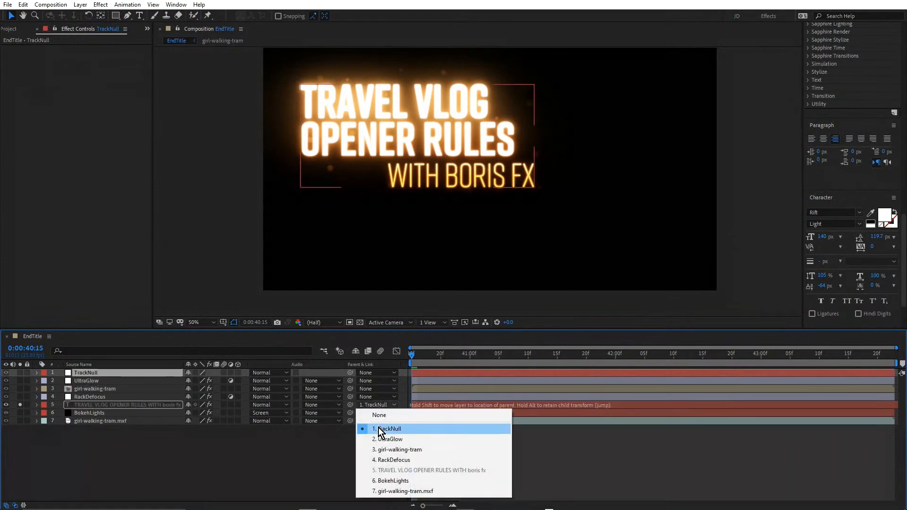
{"action": "left_click", "coordinate": [360, 431]}
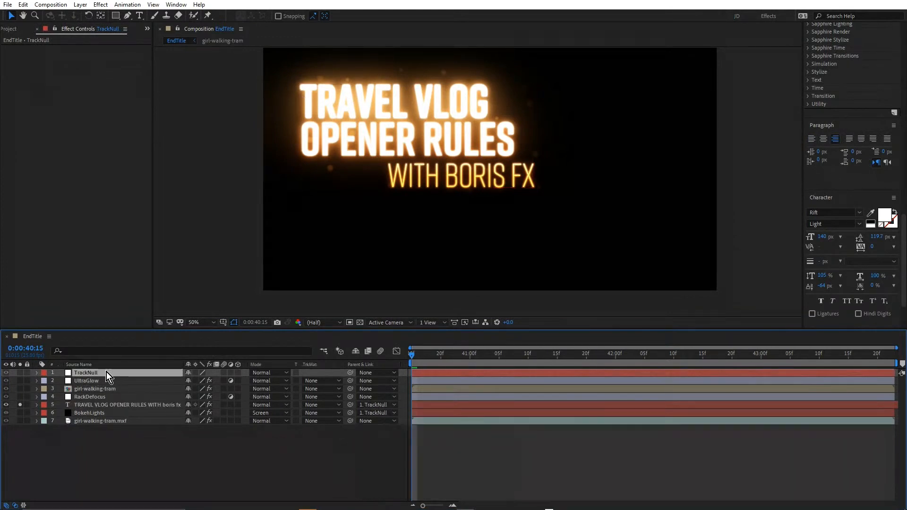
Launch Mocha Pro from the girl-walking-tram.mxf layer, examine the Layer 1 and Layer 2 tracking shapes, and close it without saving changes
{"action": "left_click", "coordinate": [95, 421]}
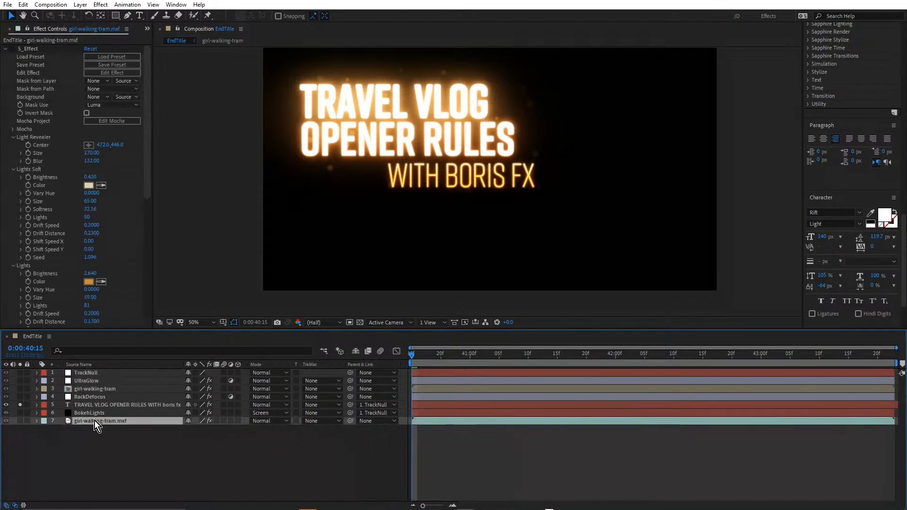
{"action": "left_click", "coordinate": [3, 50]}
{"action": "left_click", "coordinate": [51, 78]}
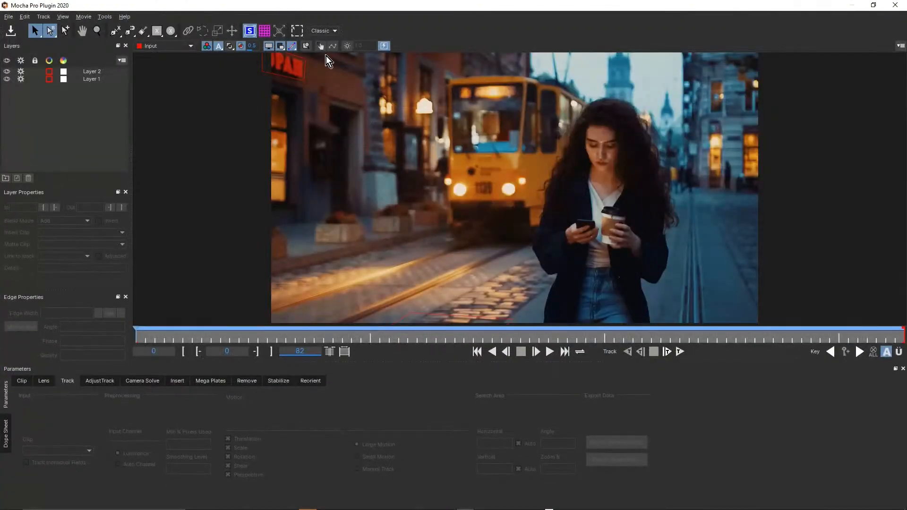
{"action": "left_click", "coordinate": [282, 79]}
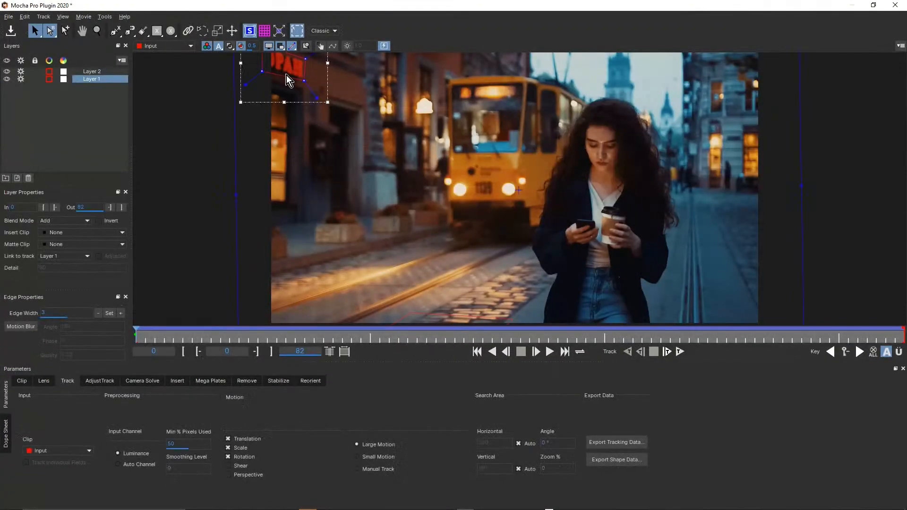
{"action": "left_click", "coordinate": [450, 321]}
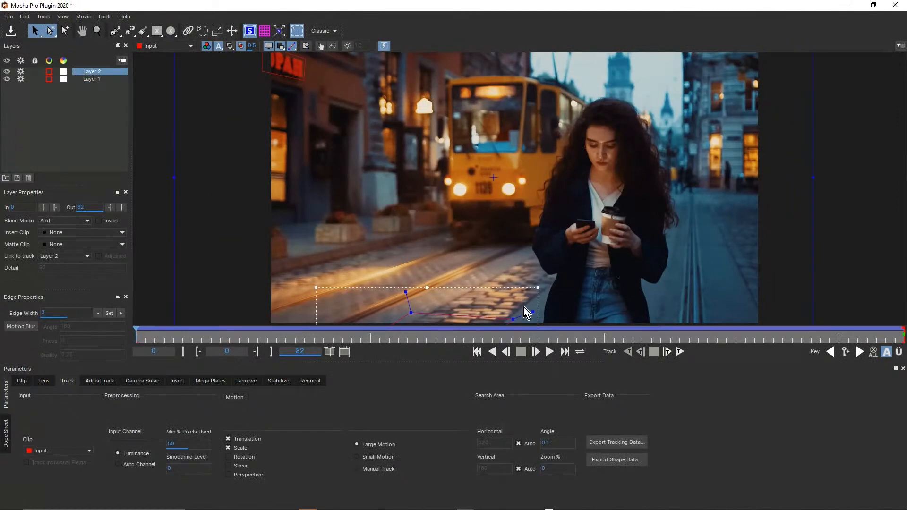
{"action": "left_click_drag", "start_coordinate": [222, 338], "coordinate": [114, 339]}
{"action": "left_click", "coordinate": [893, 5]}
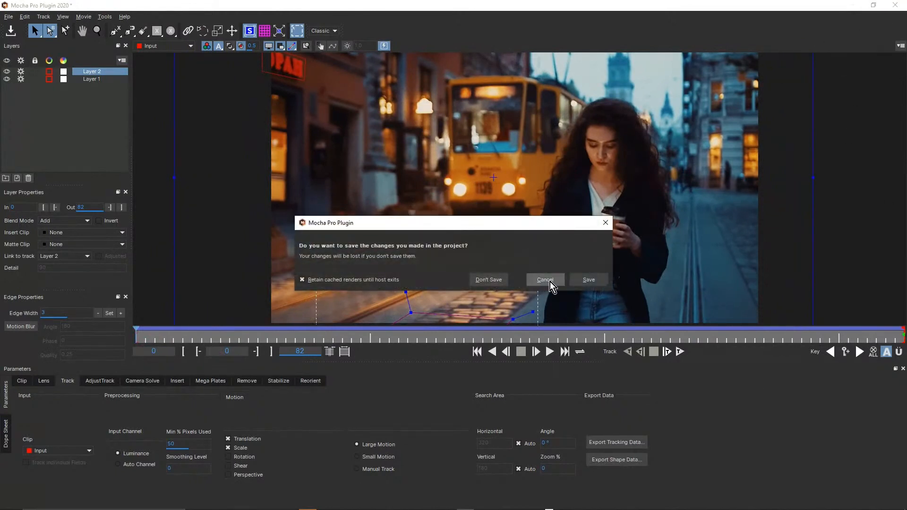
{"action": "left_click", "coordinate": [492, 278]}
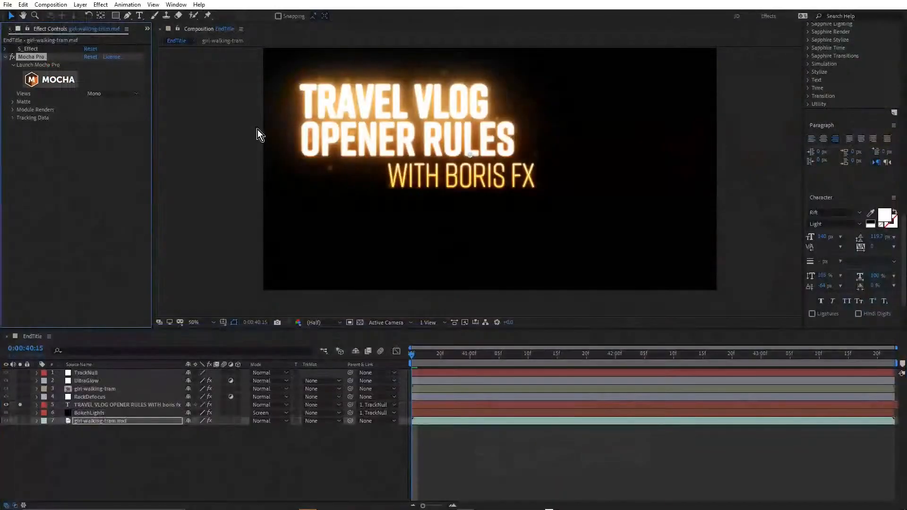
Expand Mocha Pro's Tracking Data and view the layer choices for the export, leaving TrackNull as the target
{"action": "left_click", "coordinate": [13, 118]}
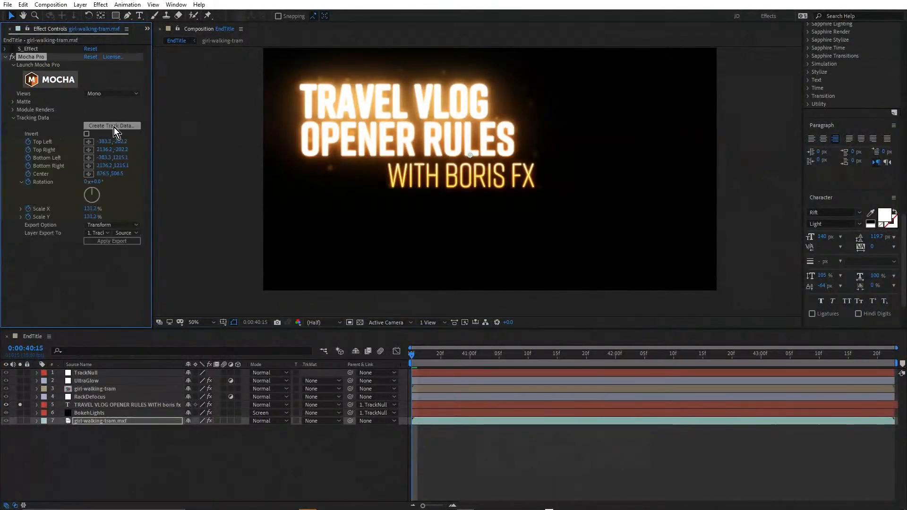
{"action": "left_click", "coordinate": [98, 233]}
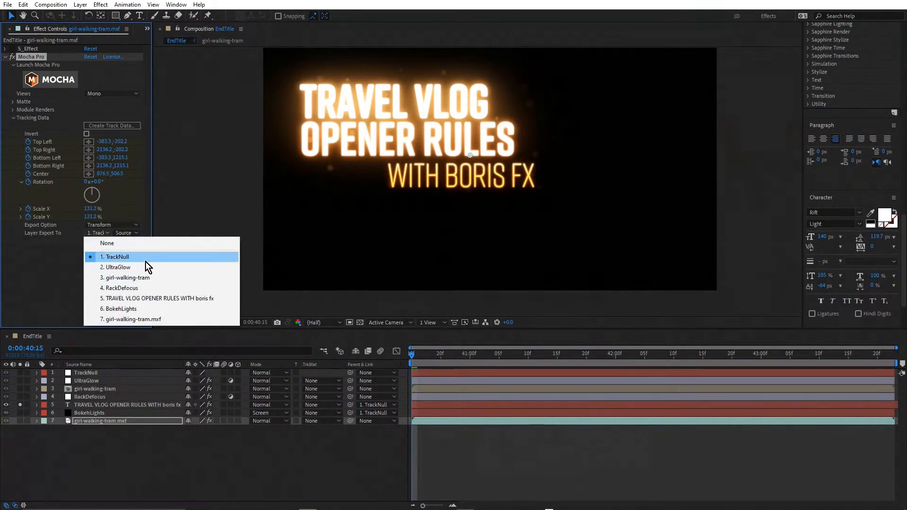
{"action": "left_click", "coordinate": [47, 255]}
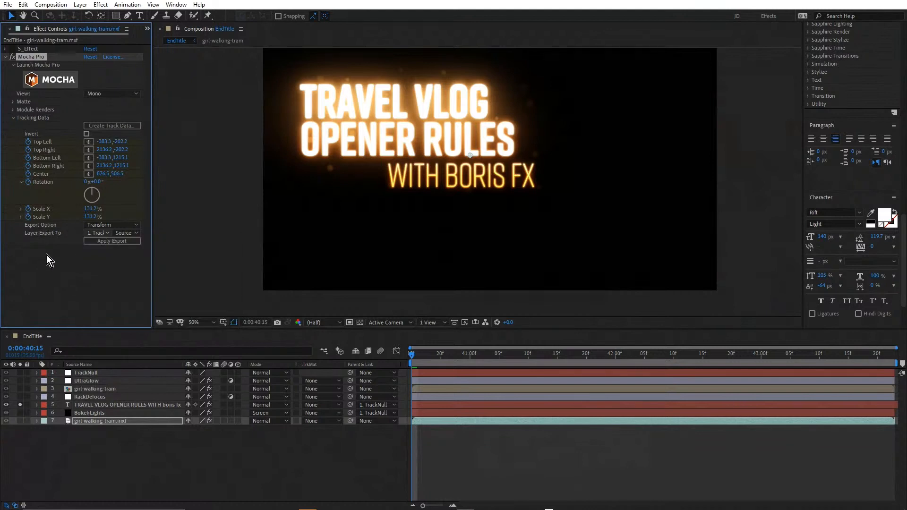
Reveal the TrackNull layer's Position, Scale and Rotation keyframes, and collapse the layer again
{"action": "left_click", "coordinate": [95, 373]}
{"action": "key", "text": "u"}
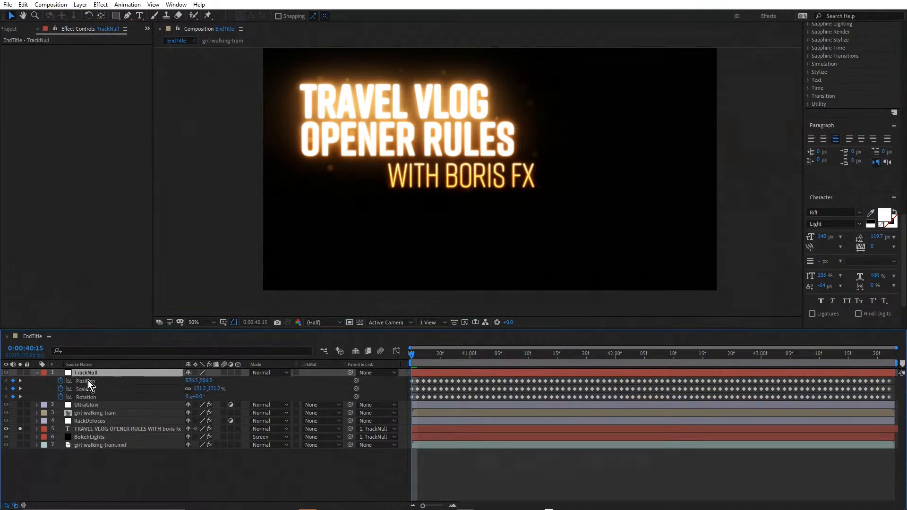
{"action": "left_click", "coordinate": [37, 374]}
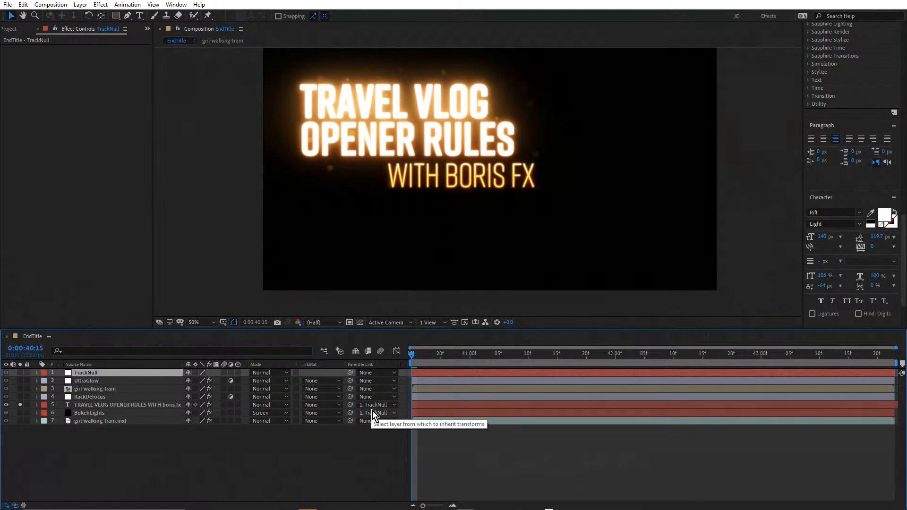
Disable all five effects on the TRAVEL VLOG OPENER RULES text layer, from Matte Choker through S_BokehLights
{"action": "left_click", "coordinate": [107, 406]}
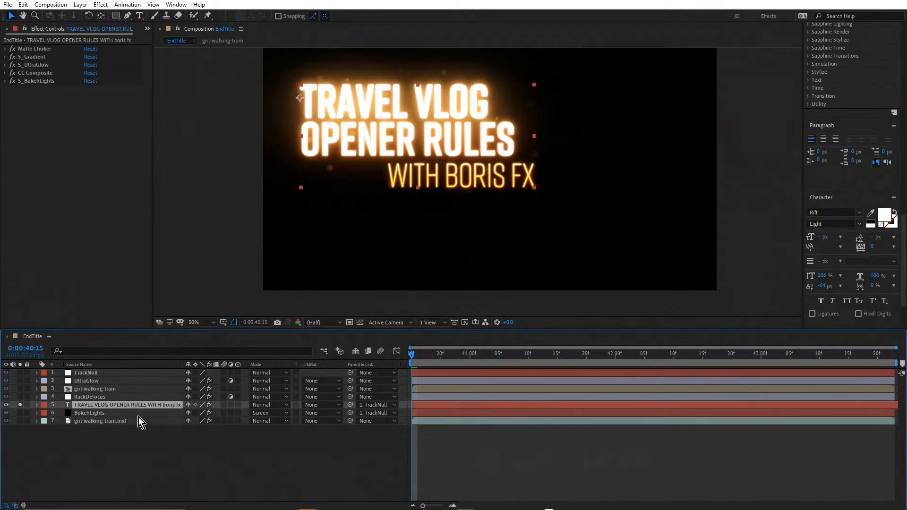
{"action": "left_click", "coordinate": [96, 413]}
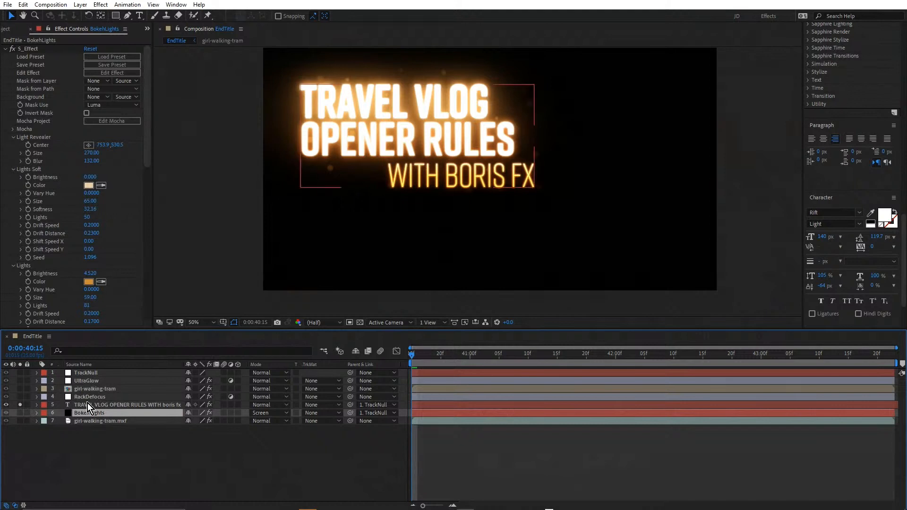
{"action": "left_click", "coordinate": [99, 405]}
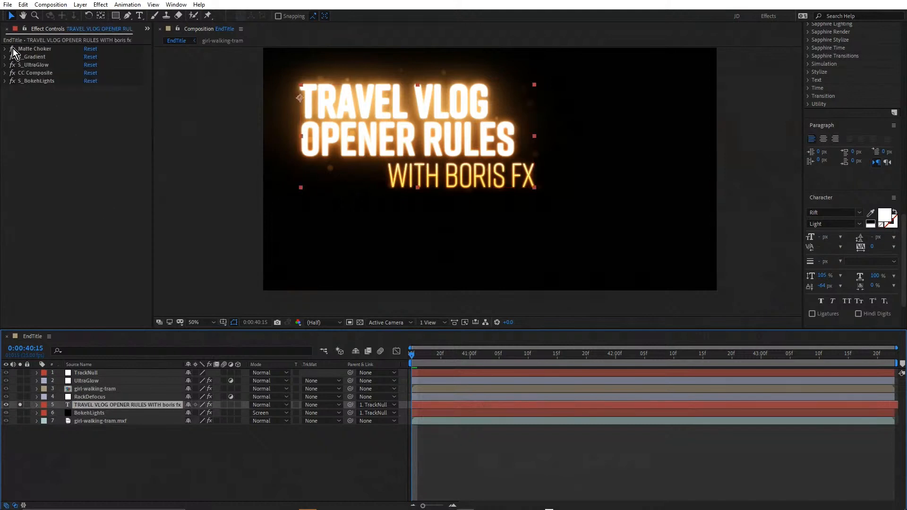
{"action": "left_click_drag", "start_coordinate": [13, 48], "coordinate": [16, 89]}
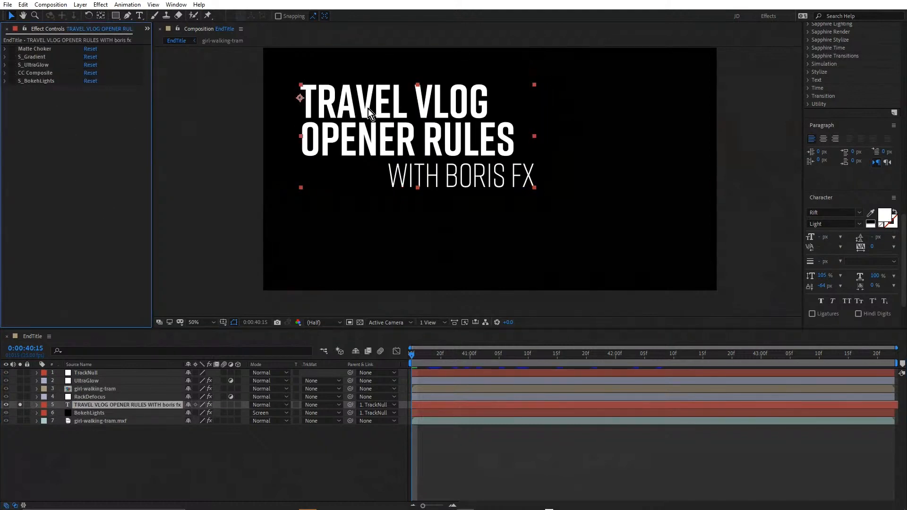
Move the playhead to 0:00:40:20 and reveal the text layer's Position keyframes within Animator 1
{"action": "double_click", "coordinate": [95, 406]}
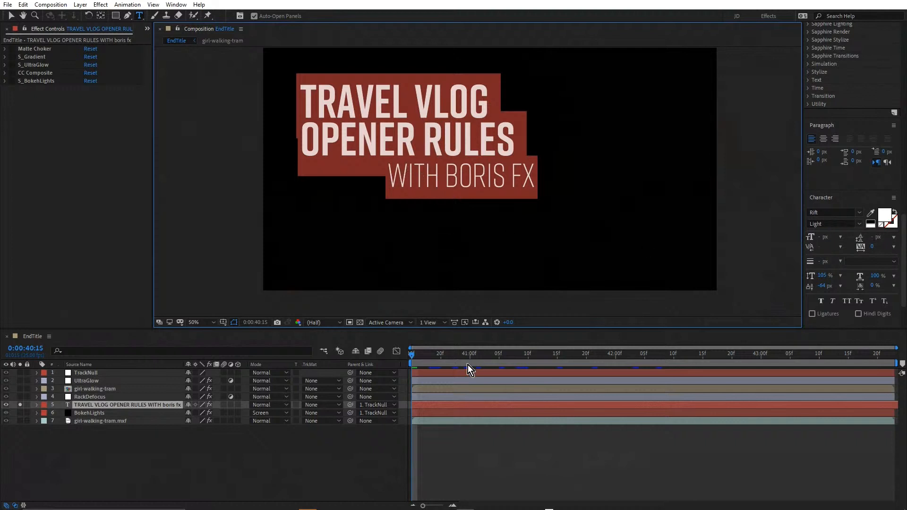
{"action": "left_click_drag", "start_coordinate": [421, 355], "coordinate": [439, 370]}
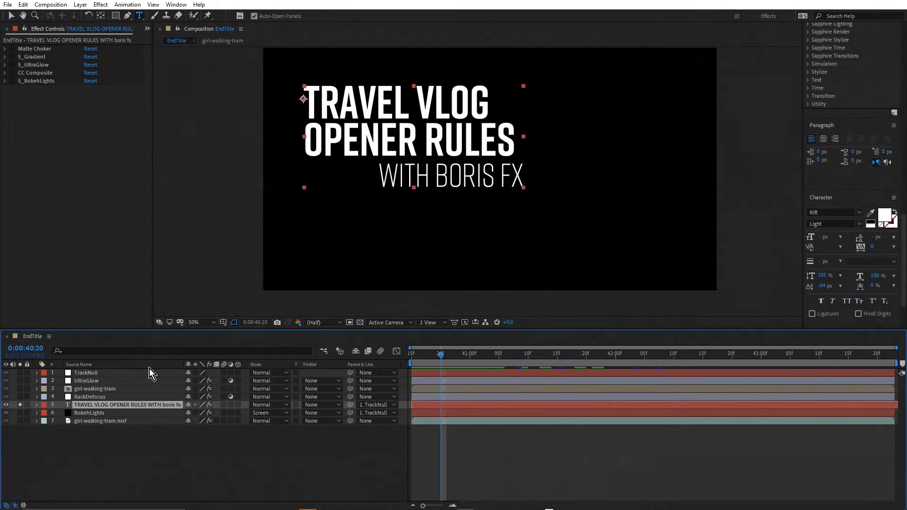
{"action": "key", "text": "p"}
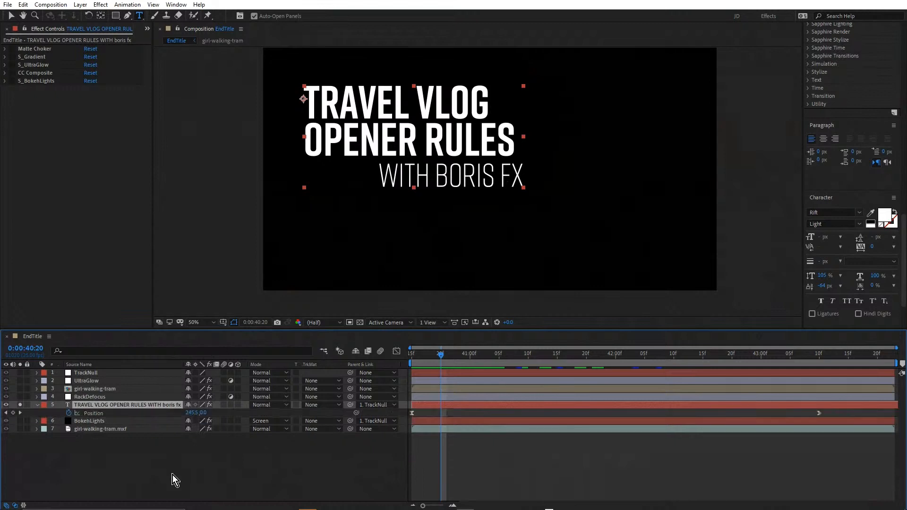
{"action": "left_click", "coordinate": [91, 412]}
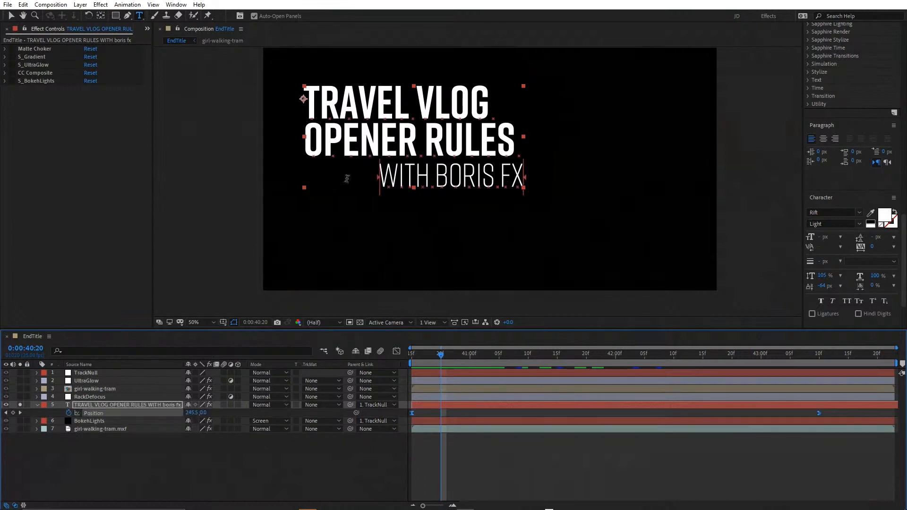
{"action": "left_click", "coordinate": [37, 405]}
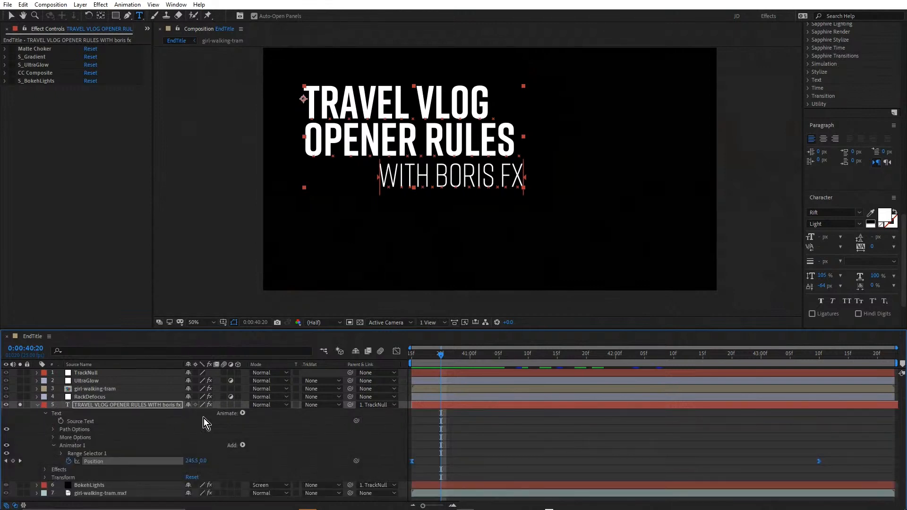
{"action": "left_click", "coordinate": [71, 446]}
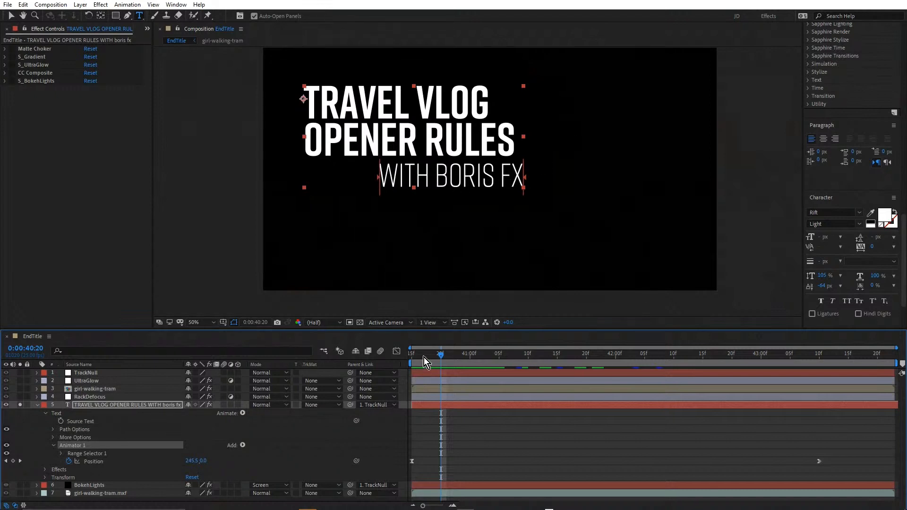
Preview the text's position animation, return the playhead to 0:00:40:15 and collapse the text layer
{"action": "key", "text": "space"}
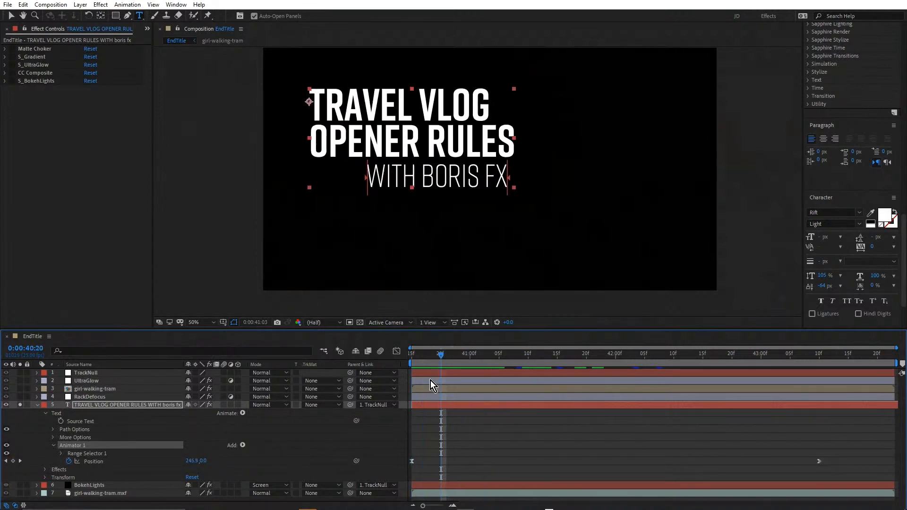
{"action": "key", "text": "space"}
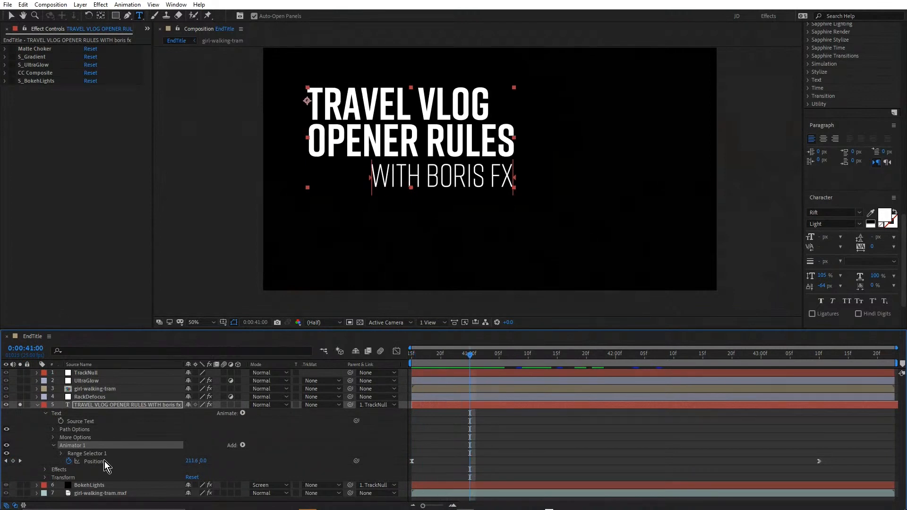
{"action": "left_click_drag", "start_coordinate": [432, 358], "coordinate": [177, 361]}
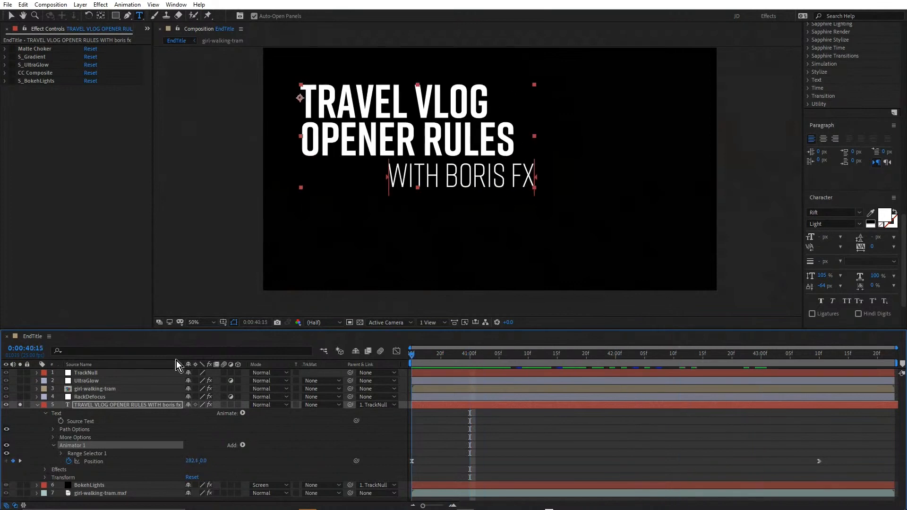
{"action": "left_click", "coordinate": [37, 405]}
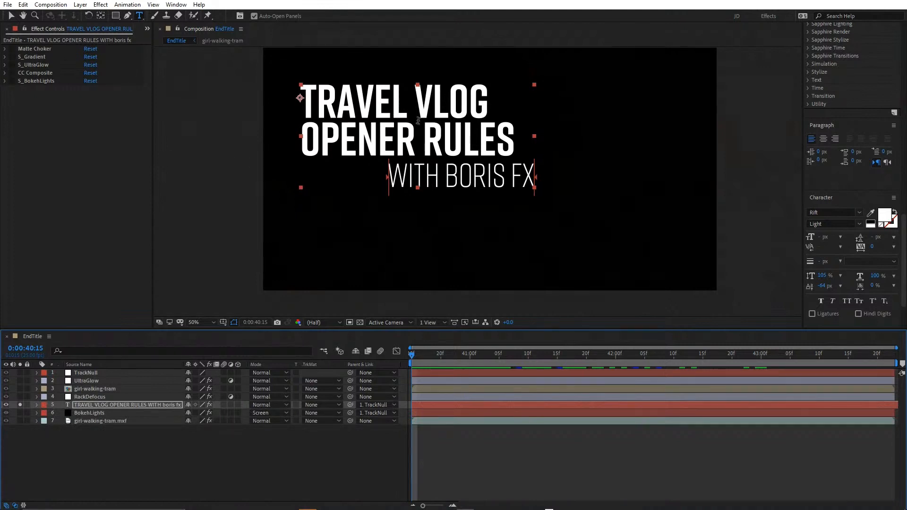
Show the transparency grid behind the title and re-enable the text layer's Matte Choker effect
{"action": "left_click", "coordinate": [40, 50]}
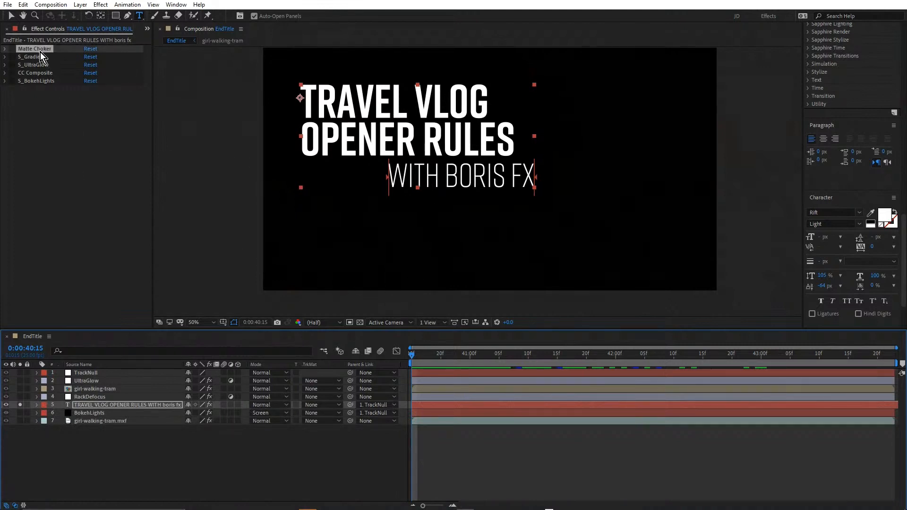
{"action": "left_click", "coordinate": [360, 322]}
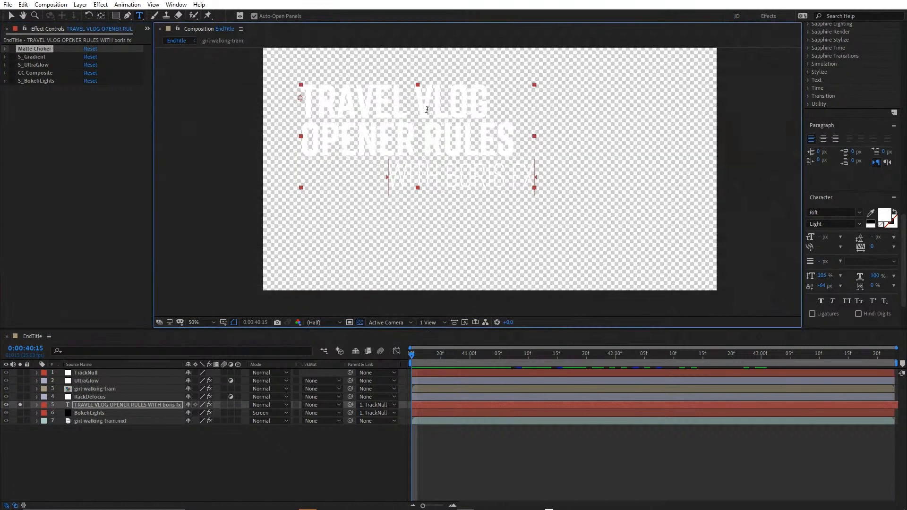
{"action": "key", "text": "period"}
{"action": "left_click", "coordinate": [11, 49]}
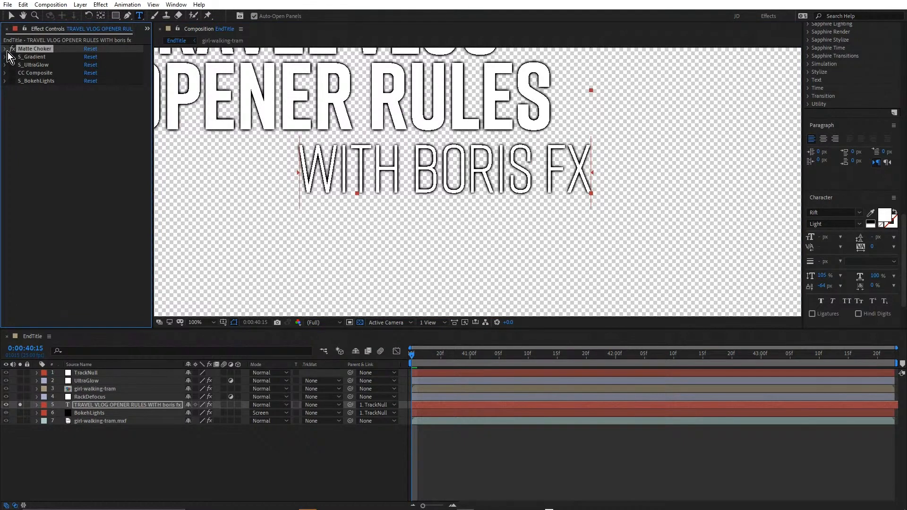
Expand Matte Choker, examine its softness and choke settings against a close-up of the text edges, and collapse it
{"action": "left_click", "coordinate": [6, 50]}
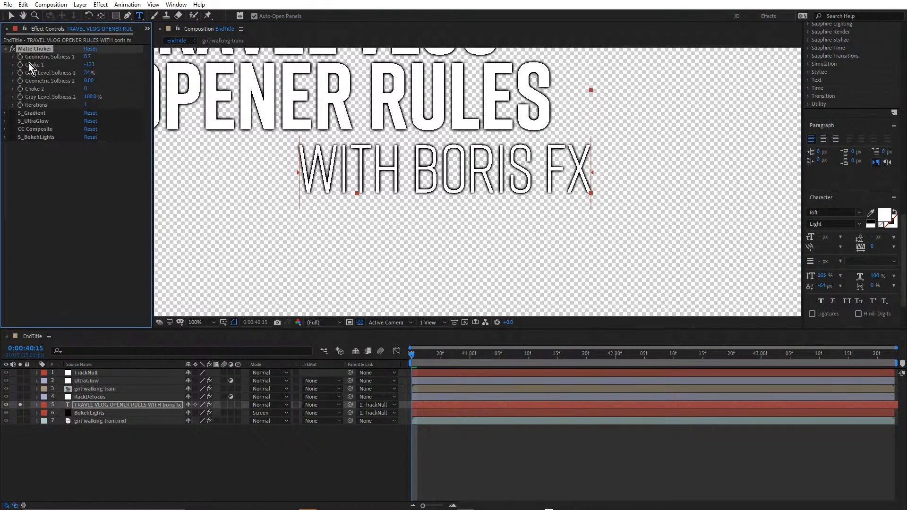
{"action": "left_click_drag", "start_coordinate": [88, 65], "coordinate": [90, 66]}
{"action": "key", "text": "period"}
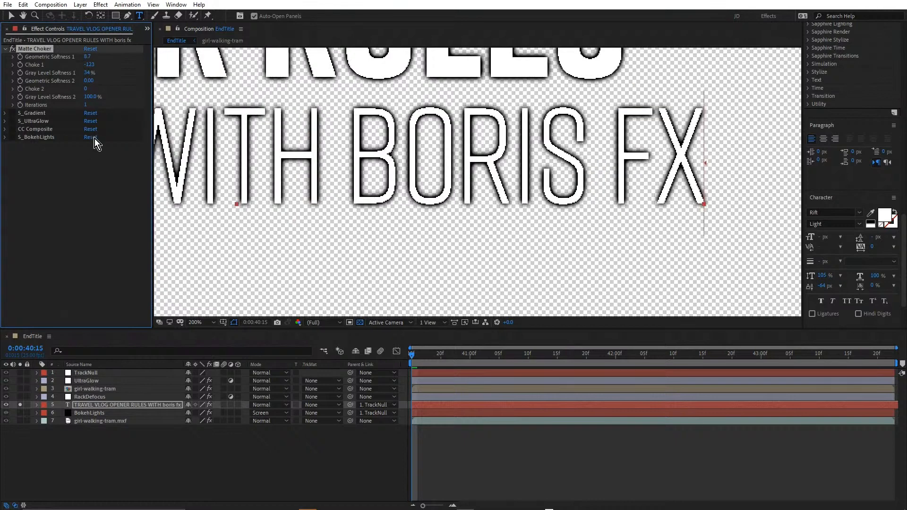
{"action": "left_click", "coordinate": [6, 50]}
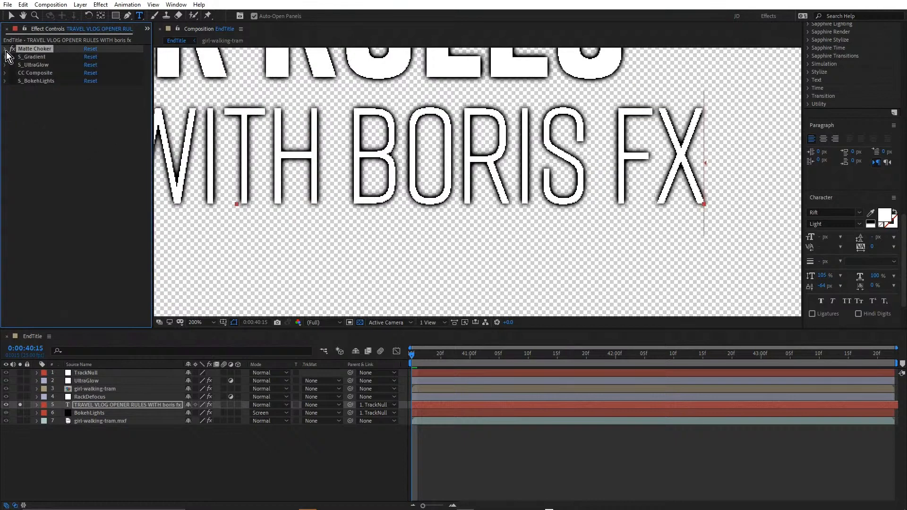
Enable the text layer's S_Gradient effect and examine the white-to-orange gradient across all three title lines
{"action": "left_click", "coordinate": [34, 57]}
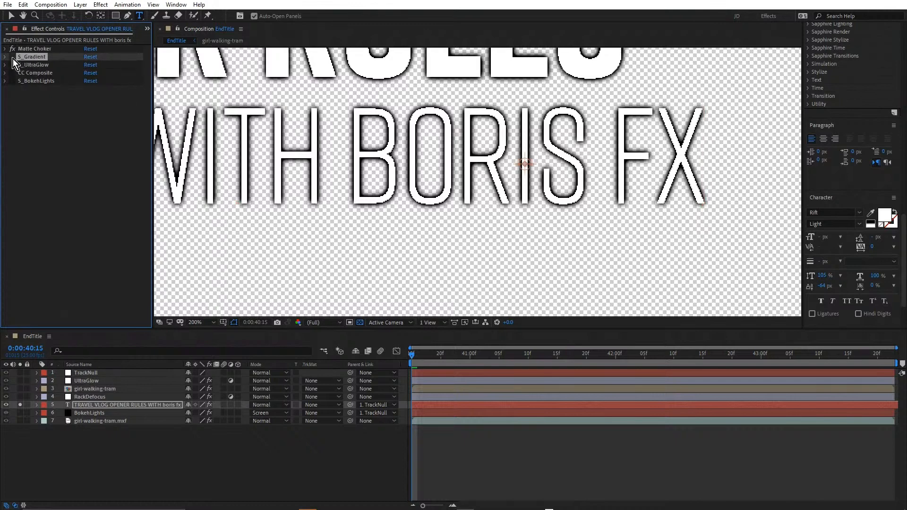
{"action": "left_click", "coordinate": [13, 57]}
{"action": "key", "text": "comma"}
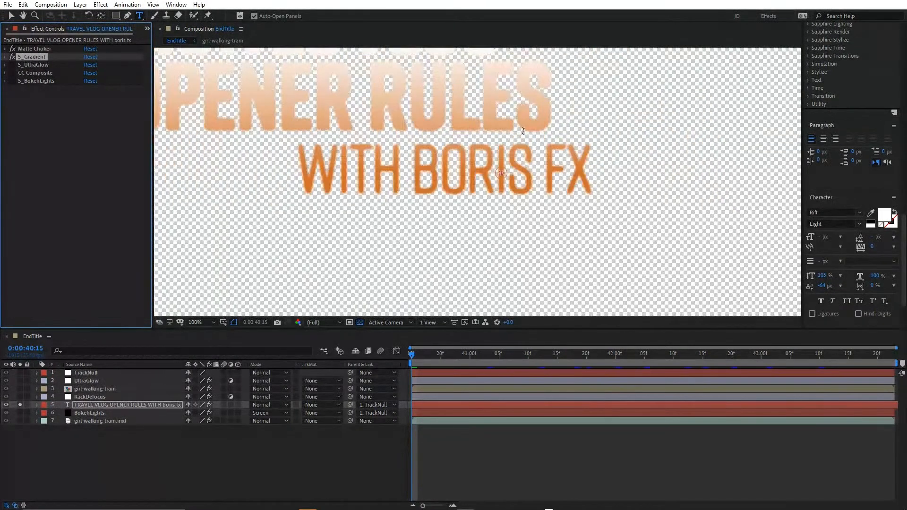
{"action": "key", "text": "h"}
{"action": "left_click_drag", "start_coordinate": [538, 303], "coordinate": [549, 210]}
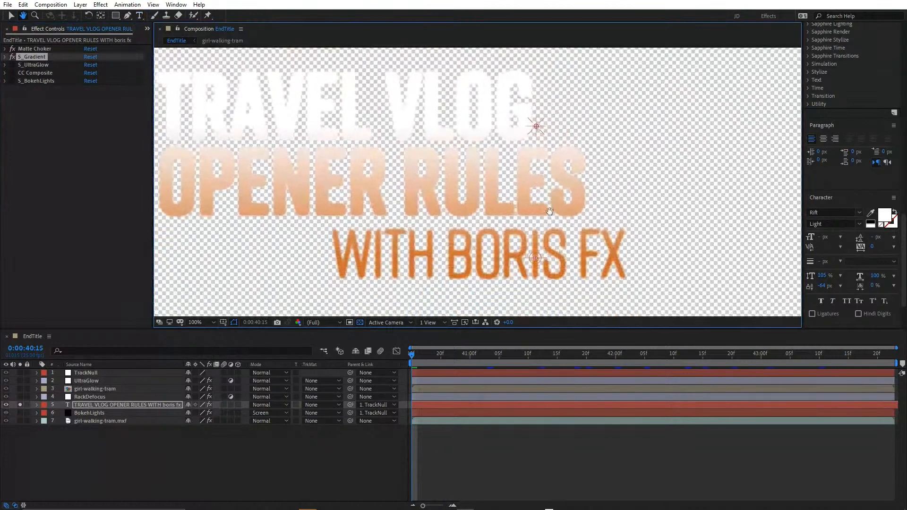
{"action": "key", "text": "ctrl+t"}
{"action": "key", "text": "period"}
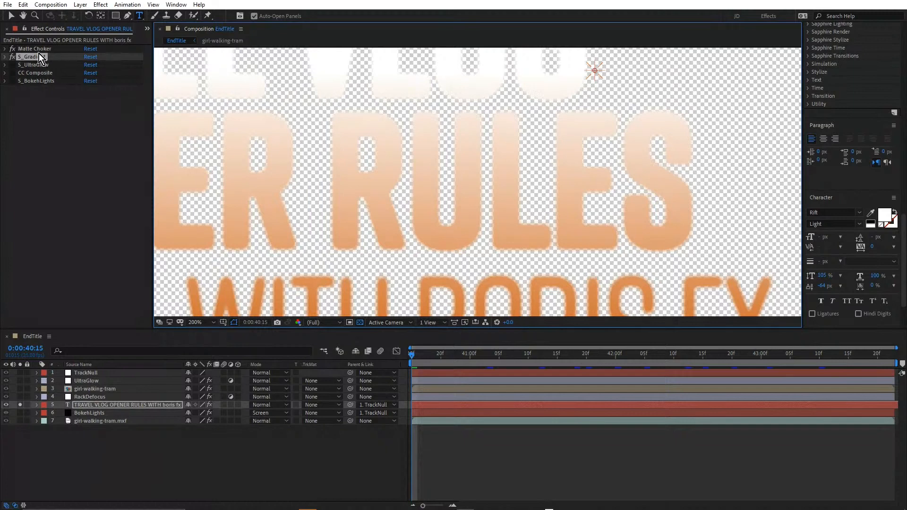
{"action": "key", "text": "comma"}
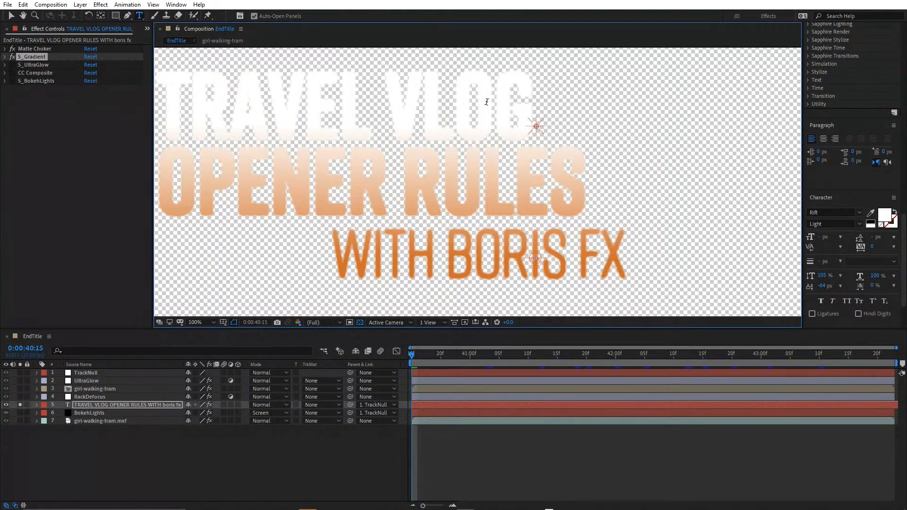
{"action": "key", "text": "comma"}
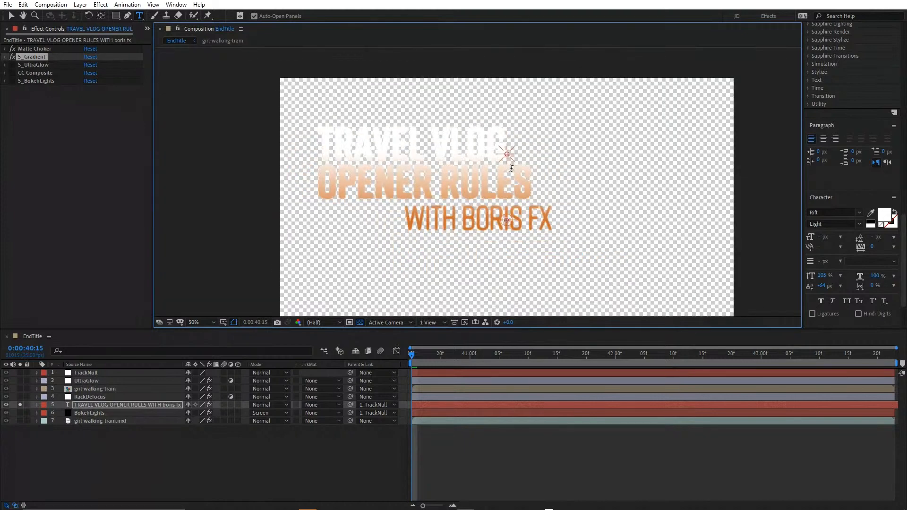
{"action": "key", "text": "v"}
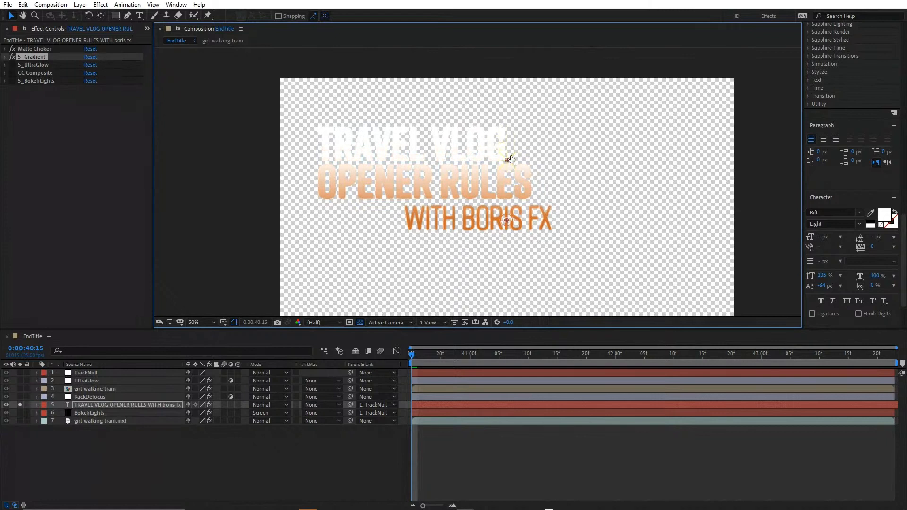
{"action": "left_click_drag", "start_coordinate": [510, 159], "coordinate": [510, 153]}
Hide the transparency grid and enable the text layer's S_UltraGlow effect
{"action": "left_click", "coordinate": [36, 64]}
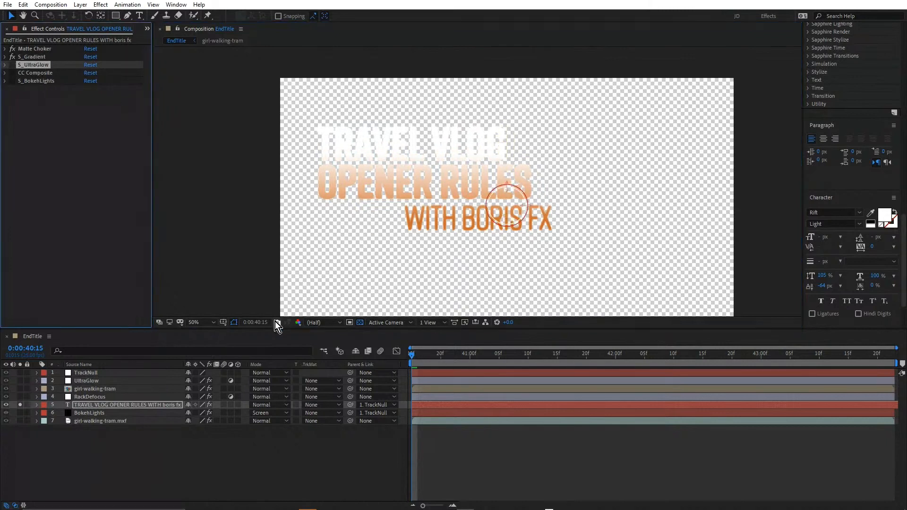
{"action": "left_click", "coordinate": [360, 323]}
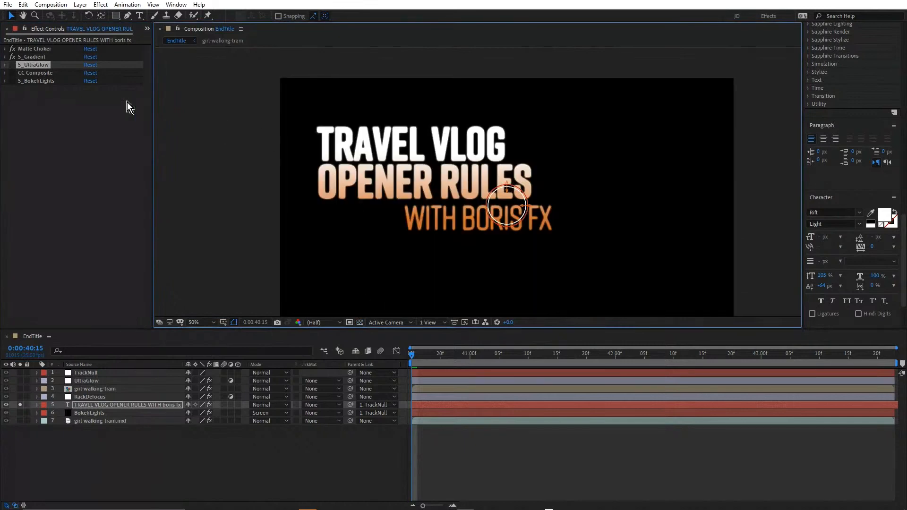
{"action": "left_click", "coordinate": [12, 64]}
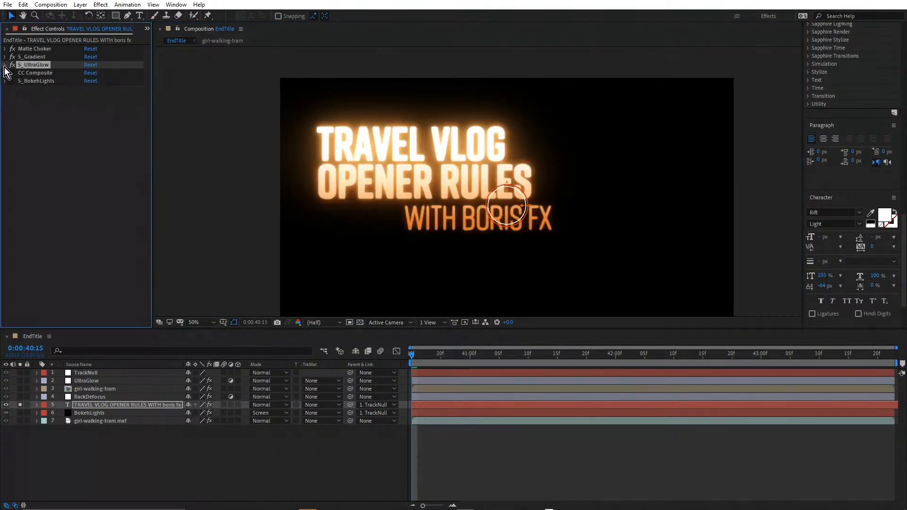
Expand S_UltraGlow, examine its Primary Glow and After Glow settings, and collapse it
{"action": "left_click", "coordinate": [4, 66]}
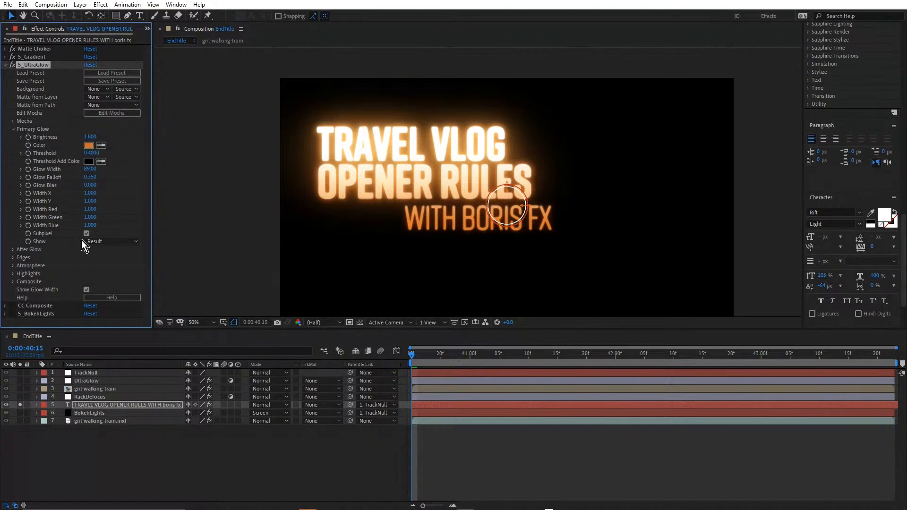
{"action": "left_click", "coordinate": [13, 250]}
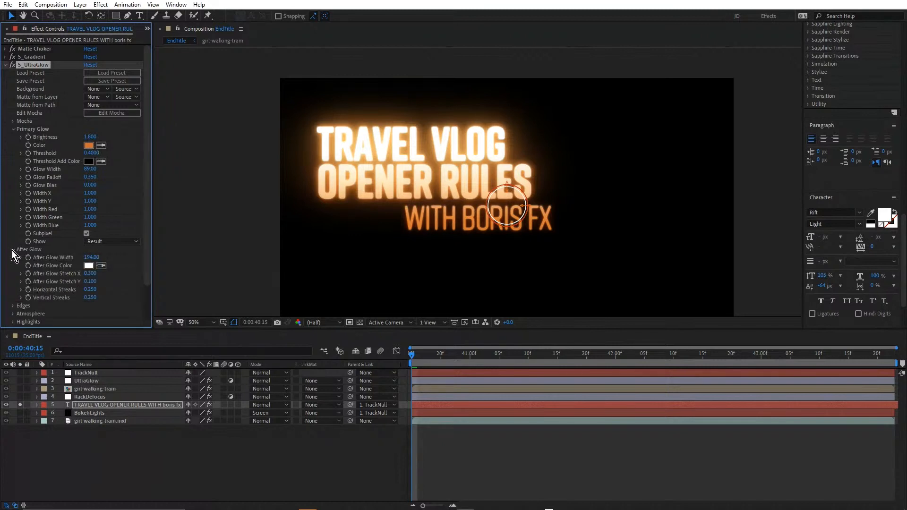
{"action": "left_click", "coordinate": [13, 249]}
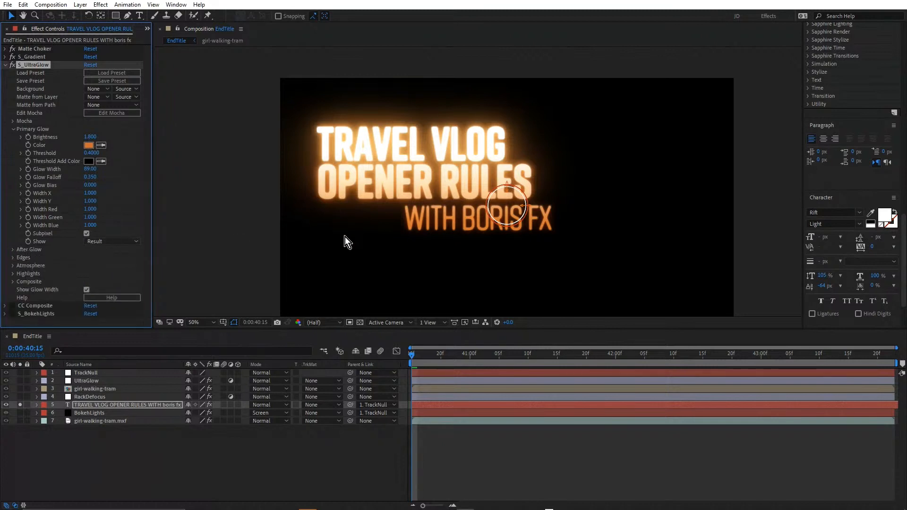
{"action": "left_click", "coordinate": [6, 65]}
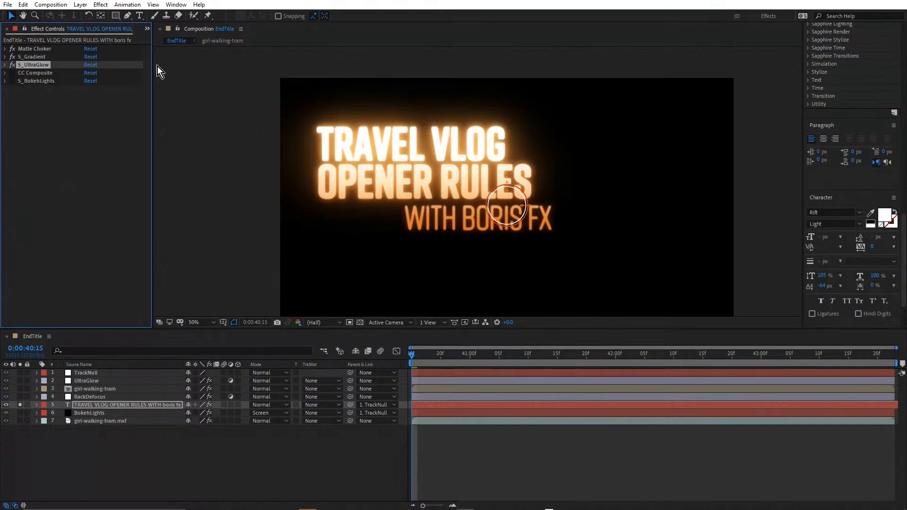
Enable the text layer's CC Composite effect and expand its settings
{"action": "left_click", "coordinate": [41, 73]}
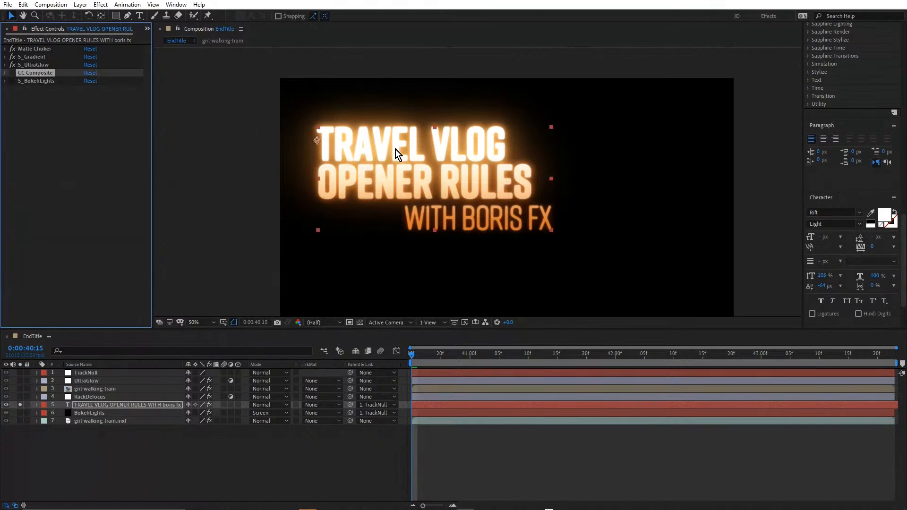
{"action": "left_click", "coordinate": [12, 74]}
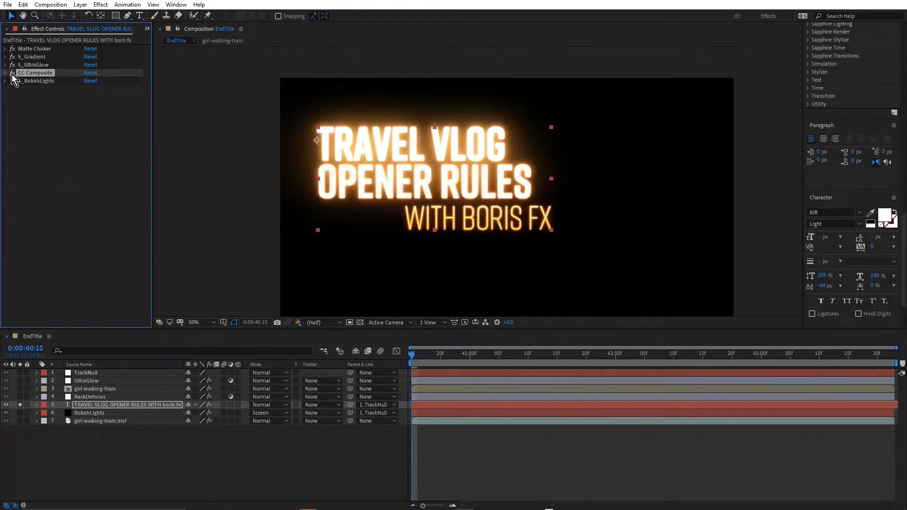
{"action": "scroll", "coordinate": [441, 139], "scroll_direction": "up", "scroll_amount": 1}
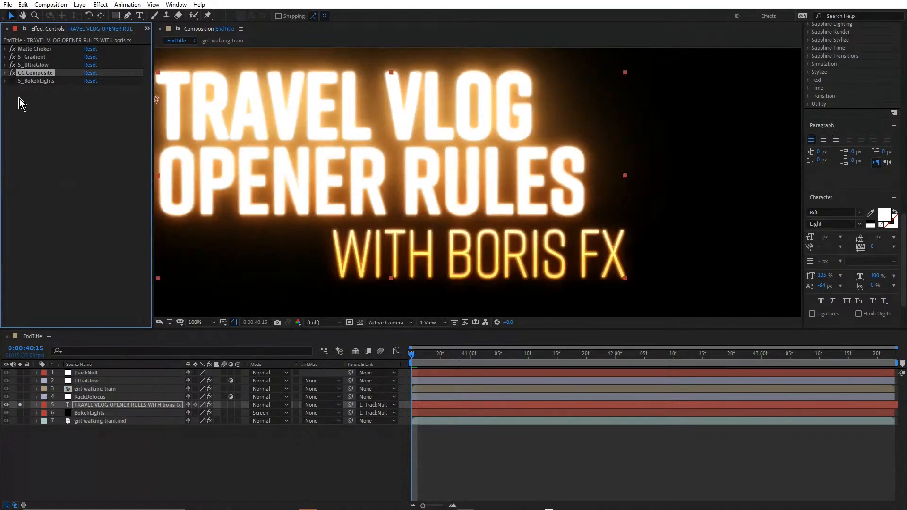
{"action": "left_click", "coordinate": [5, 75]}
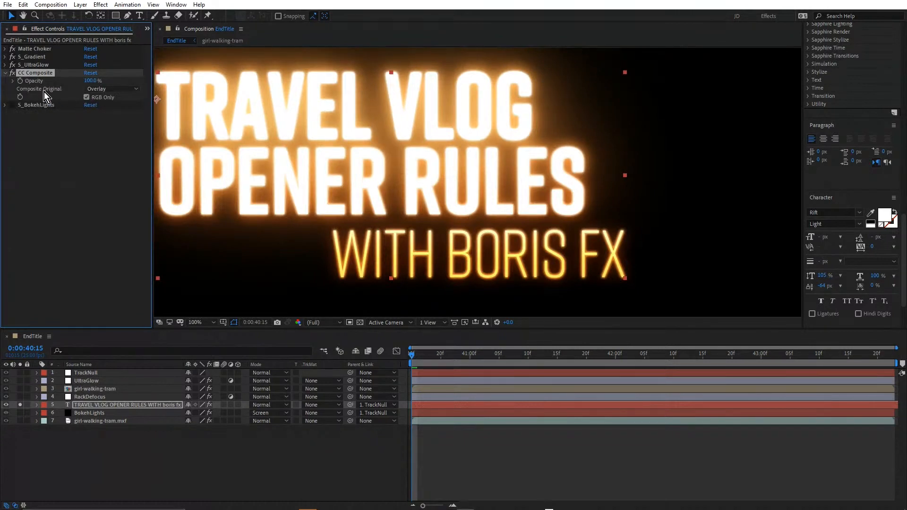
Try the In front mode for CC Composite's Composite Original and inspect the WITH BORIS FX line up close
{"action": "left_click", "coordinate": [108, 90]}
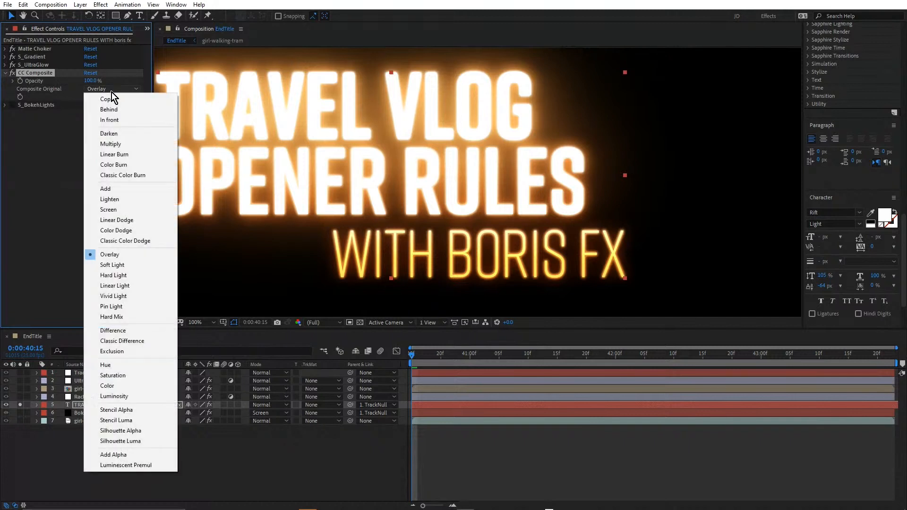
{"action": "left_click", "coordinate": [117, 120]}
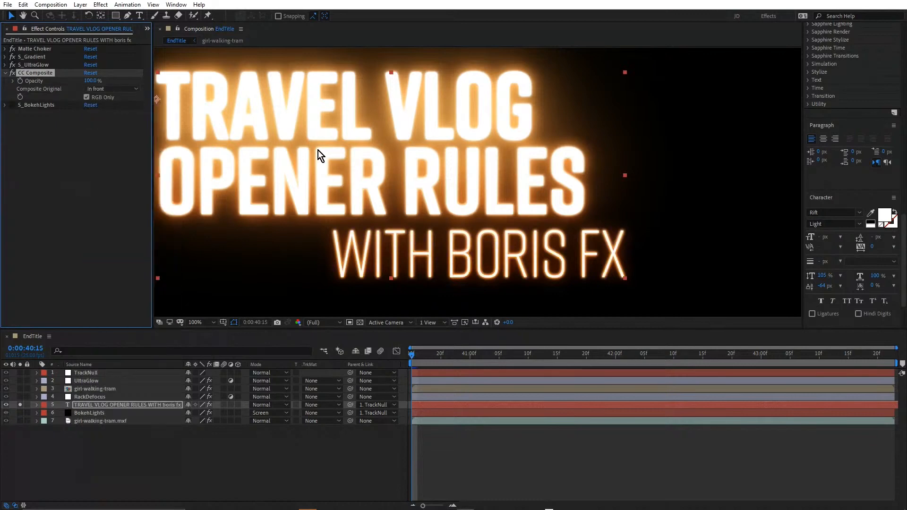
{"action": "key", "text": "period"}
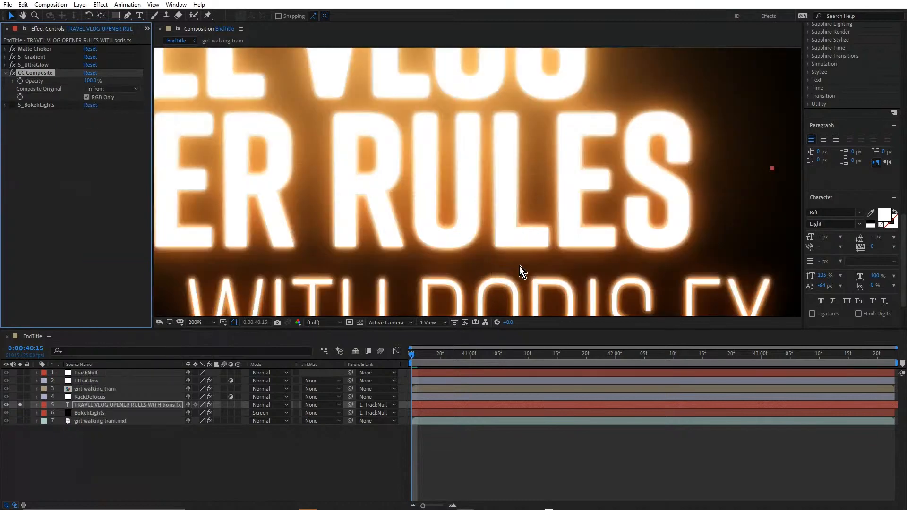
{"action": "left_click_drag", "start_coordinate": [520, 268], "coordinate": [512, 136]}
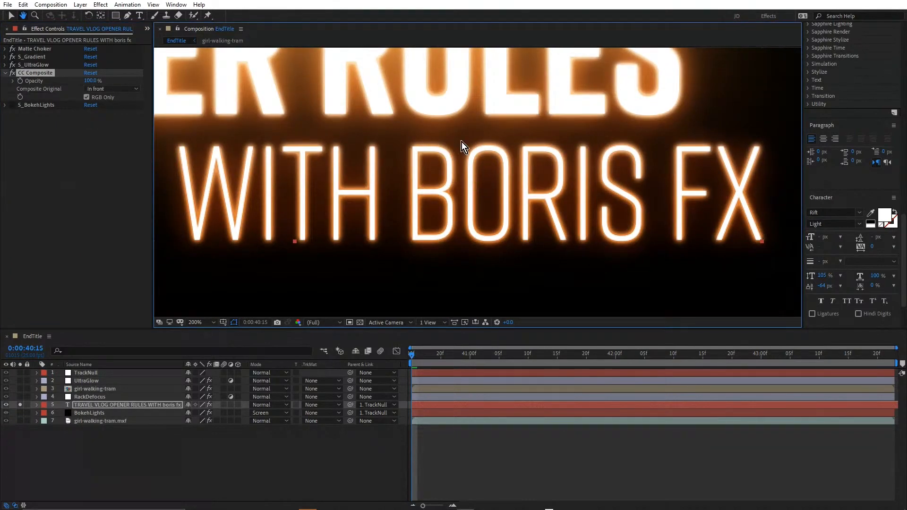
{"action": "key", "text": "v"}
Set CC Composite's Composite Original back to Overlay, review the whole title and collapse the effect
{"action": "left_click", "coordinate": [113, 89]}
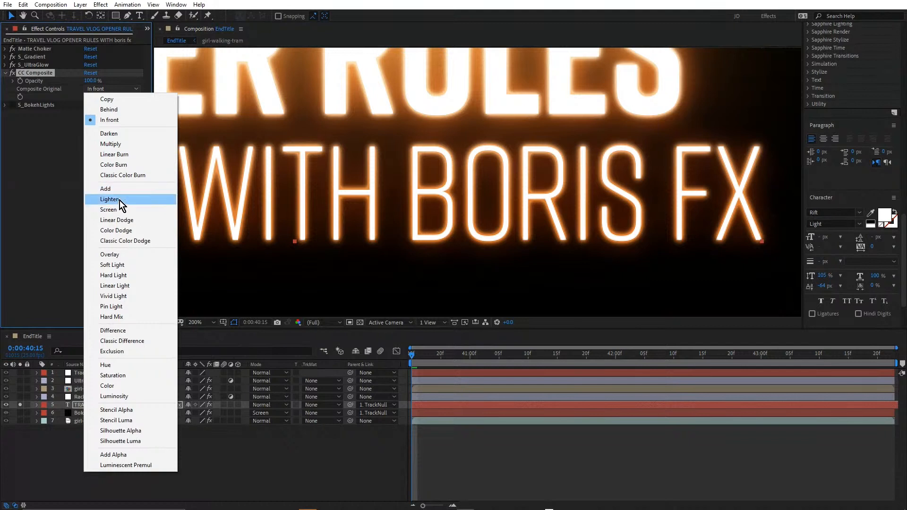
{"action": "left_click", "coordinate": [121, 254]}
{"action": "key", "text": "comma"}
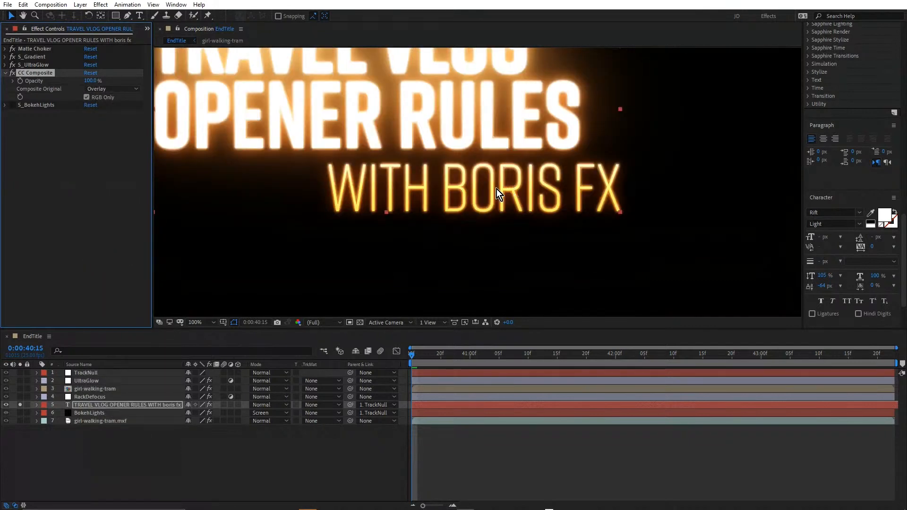
{"action": "left_click_drag", "start_coordinate": [451, 127], "coordinate": [455, 175]}
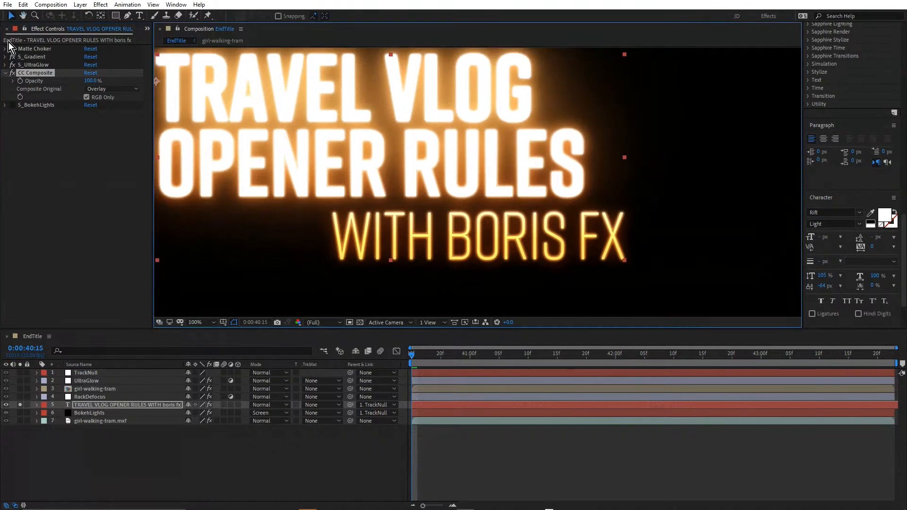
{"action": "left_click", "coordinate": [5, 73]}
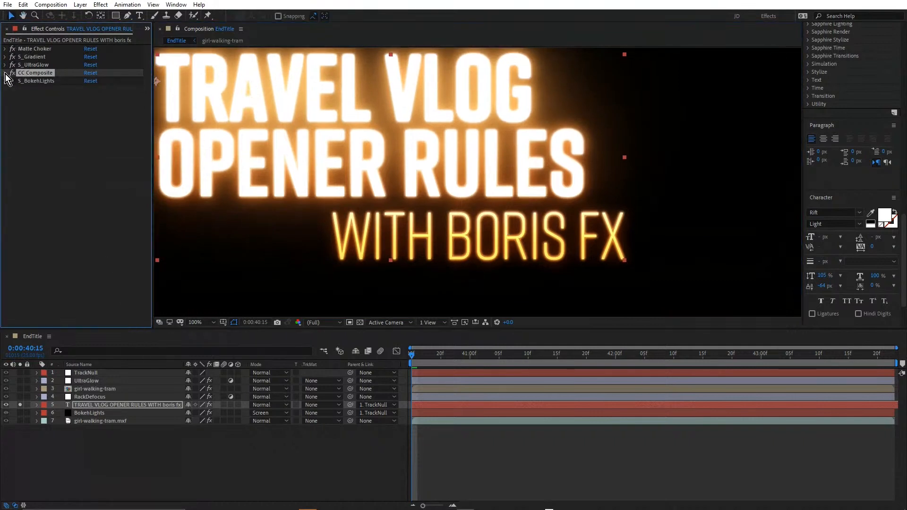
Enable the text layer's S_BokehLights effect and preview its lights with Use Source Color at 0
{"action": "left_click", "coordinate": [33, 80]}
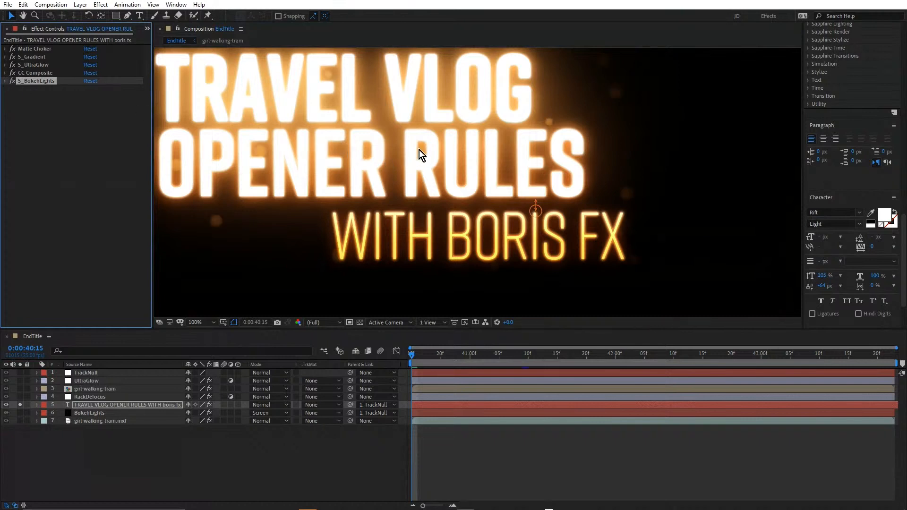
{"action": "left_click_drag", "start_coordinate": [419, 150], "coordinate": [543, 172]}
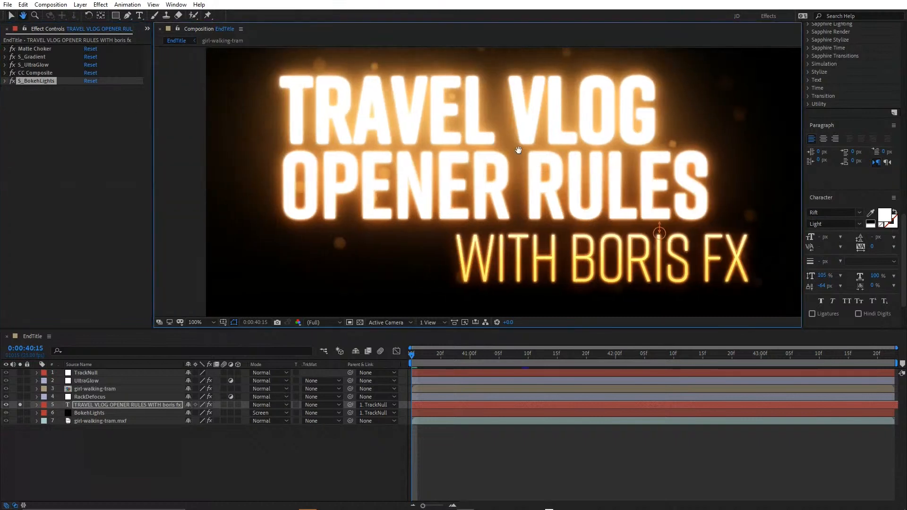
{"action": "left_click", "coordinate": [4, 81]}
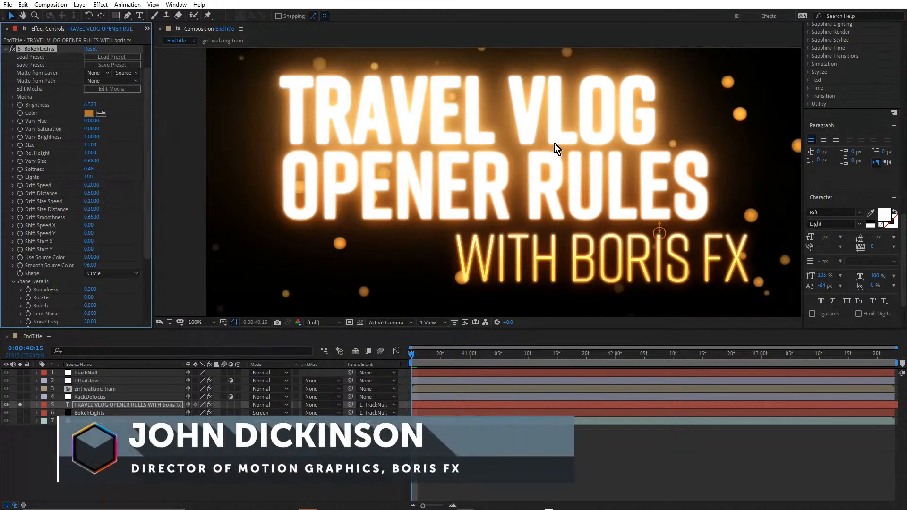
{"action": "scroll", "coordinate": [555, 144], "scroll_direction": "down", "scroll_amount": 2}
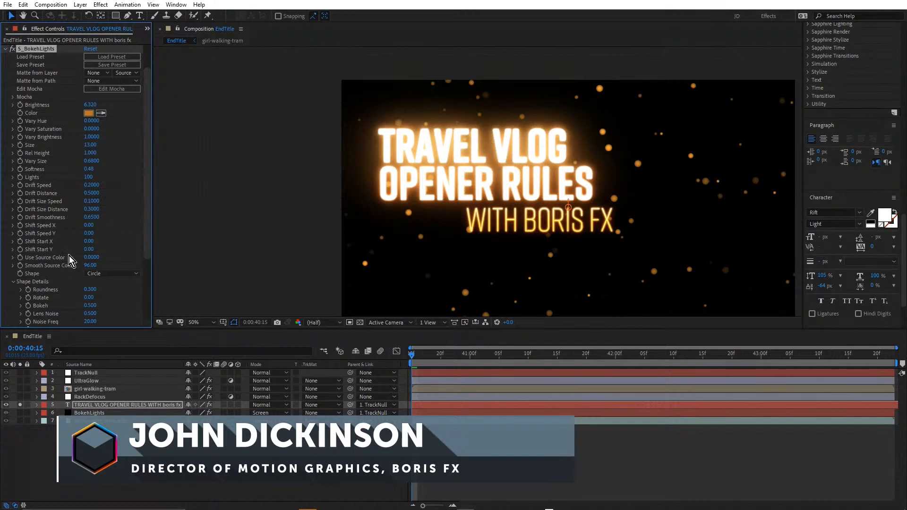
Set S_BokehLights' Use Source Color to 1 and inspect the lights around the title
{"action": "left_click_drag", "start_coordinate": [90, 259], "coordinate": [407, 268]}
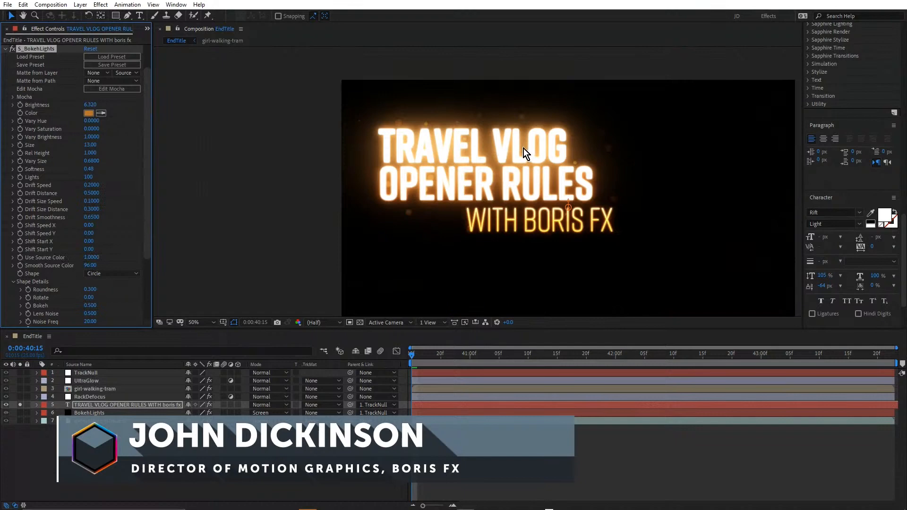
{"action": "key", "text": "slash"}
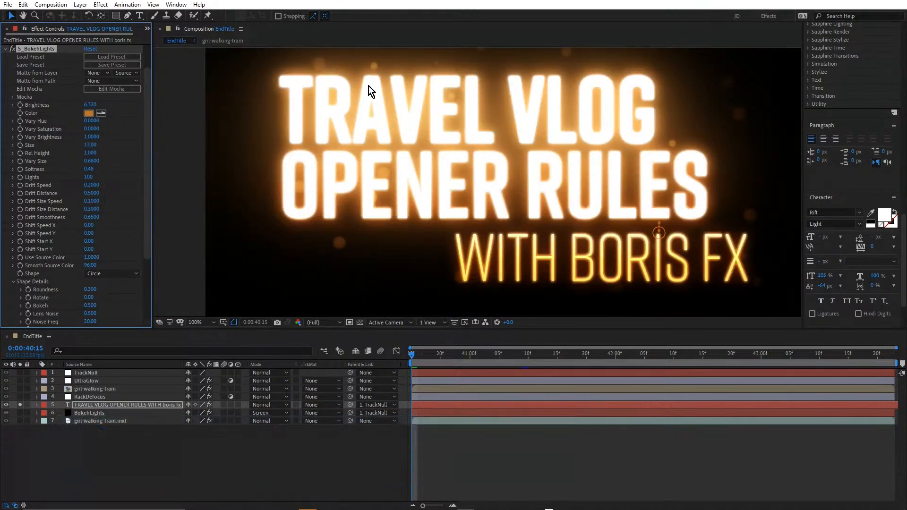
{"action": "scroll", "coordinate": [545, 135], "scroll_direction": "down", "scroll_amount": 2}
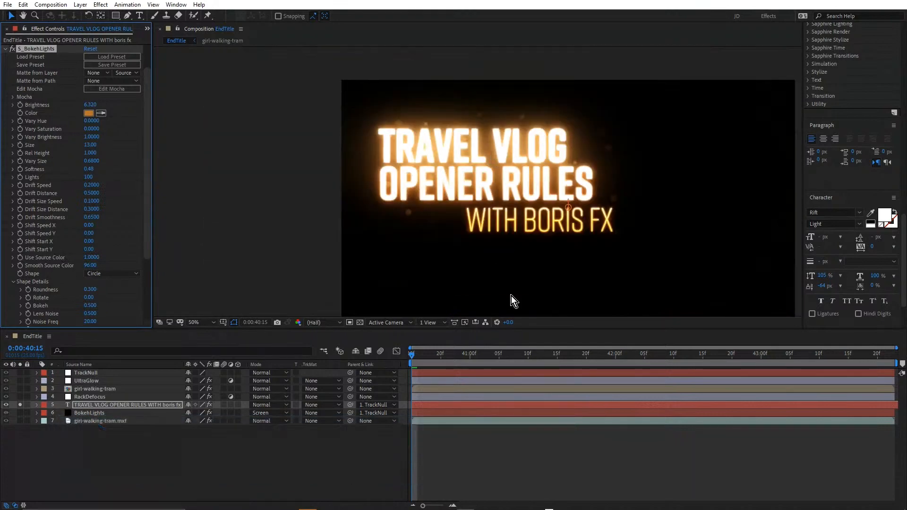
Move the playhead to 0:00:41:06 and solo the BokehLights and girl-walking-tram.mxf layers along with the text
{"action": "left_click_drag", "start_coordinate": [425, 356], "coordinate": [504, 378]}
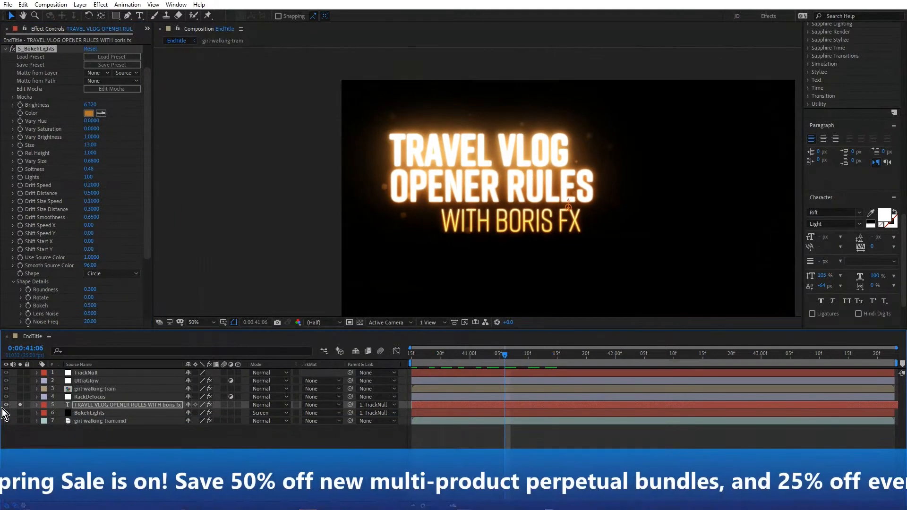
{"action": "left_click_drag", "start_coordinate": [20, 413], "coordinate": [20, 421]}
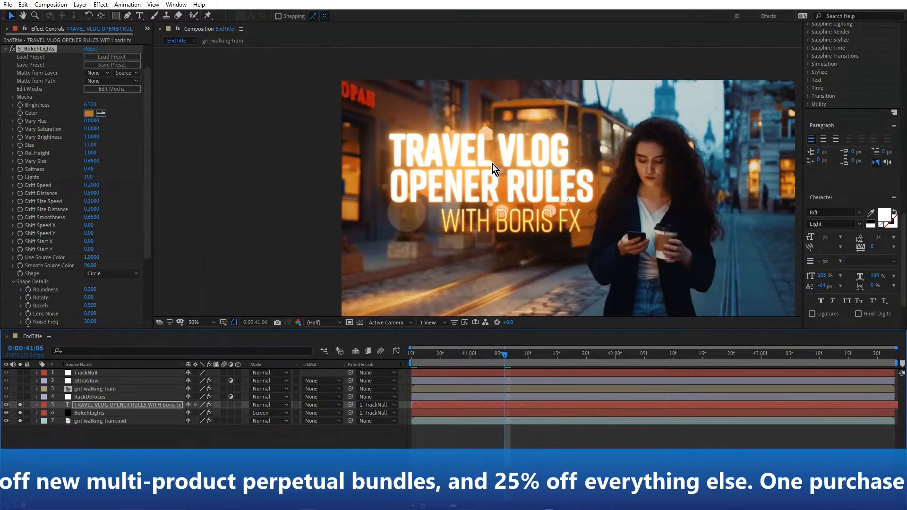
Solo the RackDefocus layer along with the layers already soloed and reveal its S_RackDefocus effect in the timeline
{"action": "left_click", "coordinate": [102, 397]}
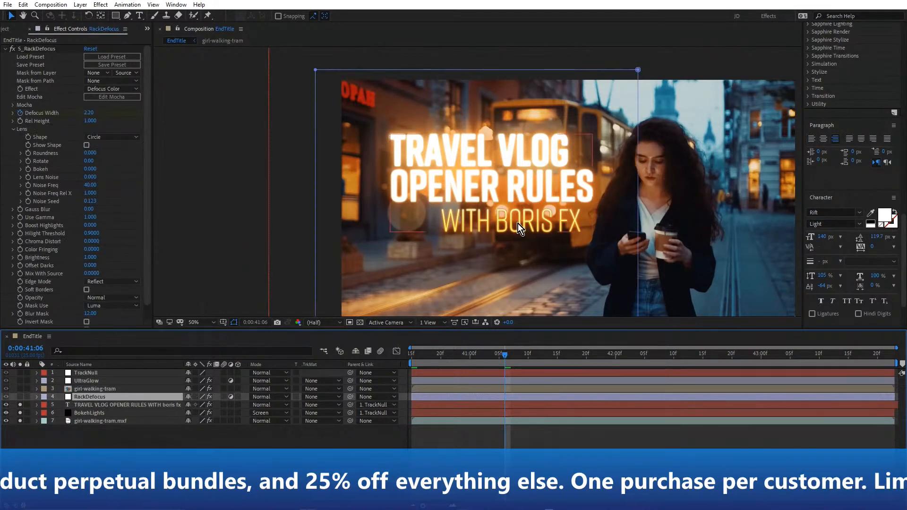
{"action": "left_click", "coordinate": [20, 397]}
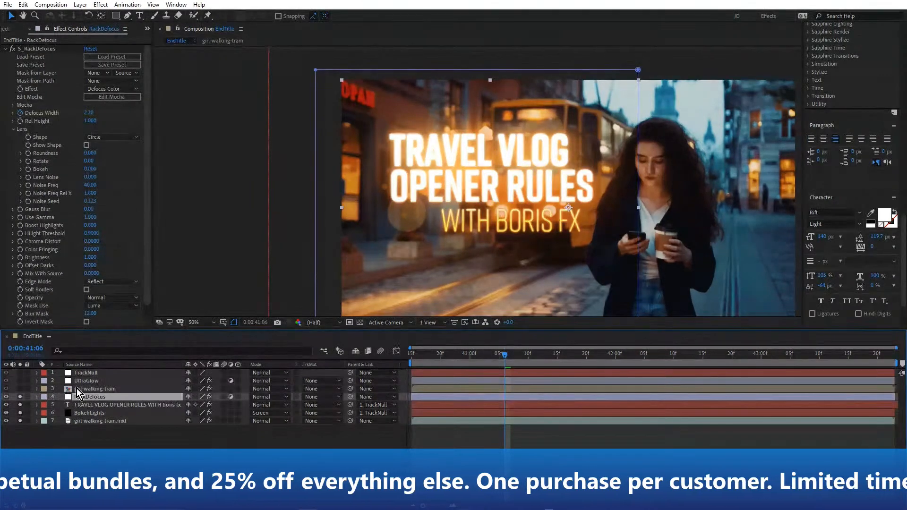
{"action": "key", "text": "e"}
{"action": "left_click", "coordinate": [85, 405]}
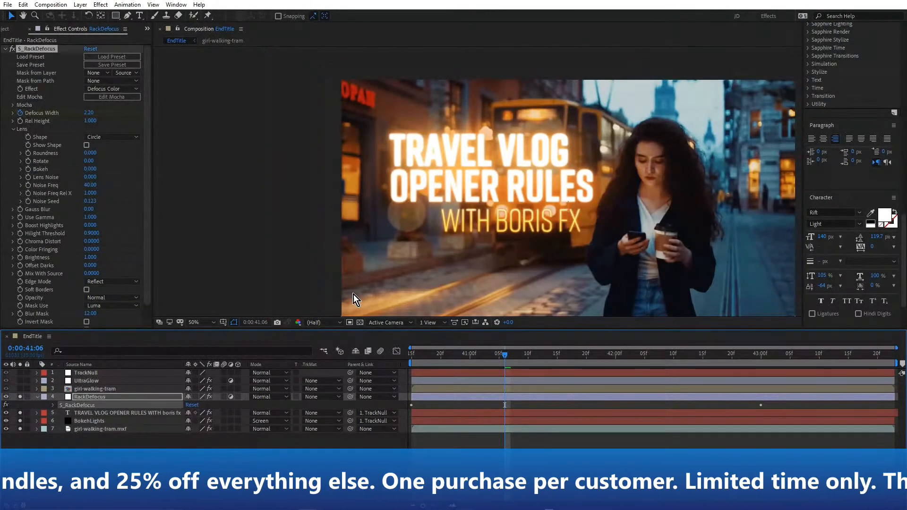
{"action": "key", "text": "/"}
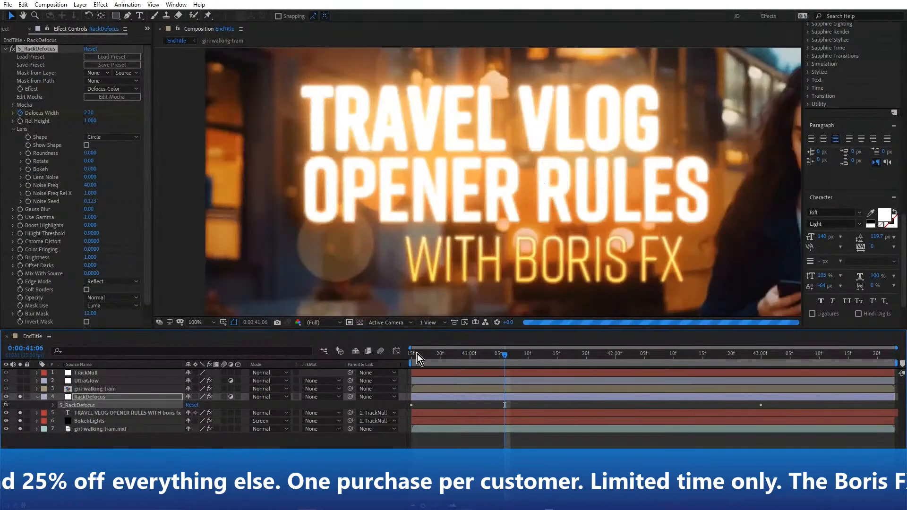
Review the animated defocus at 0:00:40:21 and 0:00:43:00 and return the playhead to 0:00:40:15
{"action": "left_click_drag", "start_coordinate": [418, 356], "coordinate": [446, 358]}
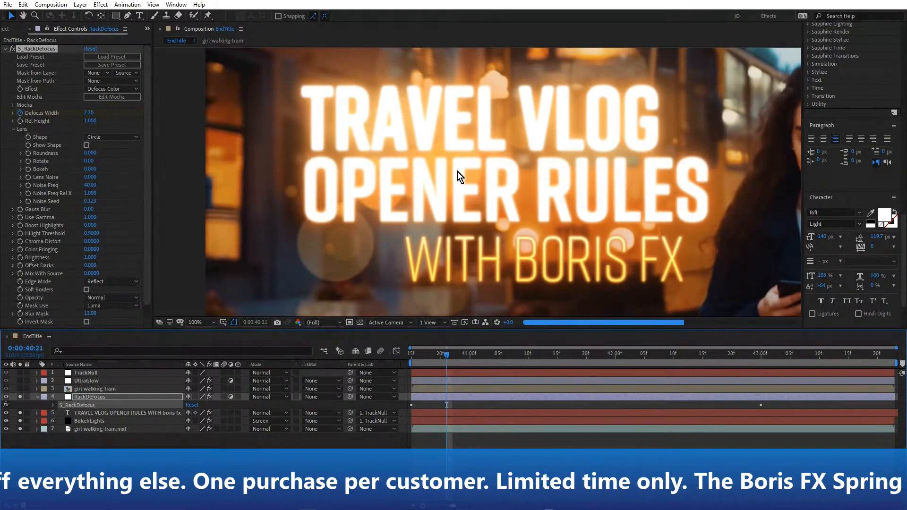
{"action": "key", "text": "comma"}
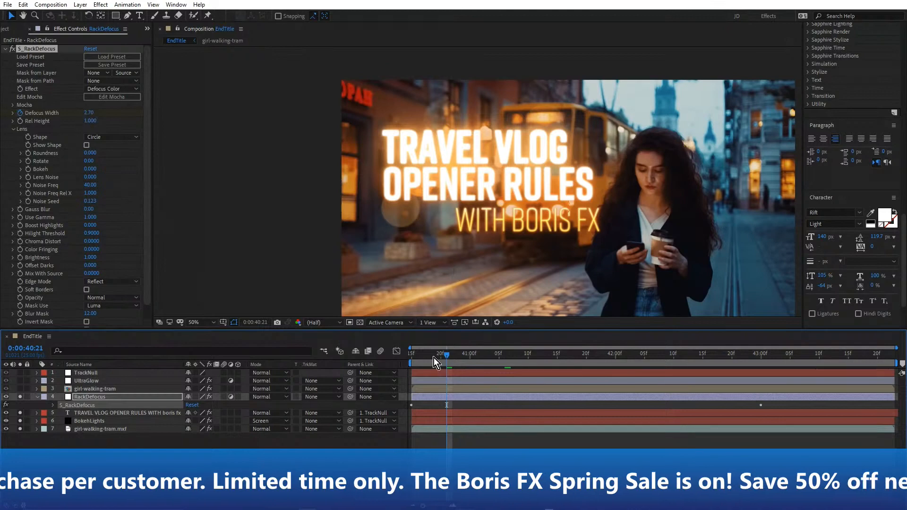
{"action": "left_click_drag", "start_coordinate": [441, 357], "coordinate": [761, 378]}
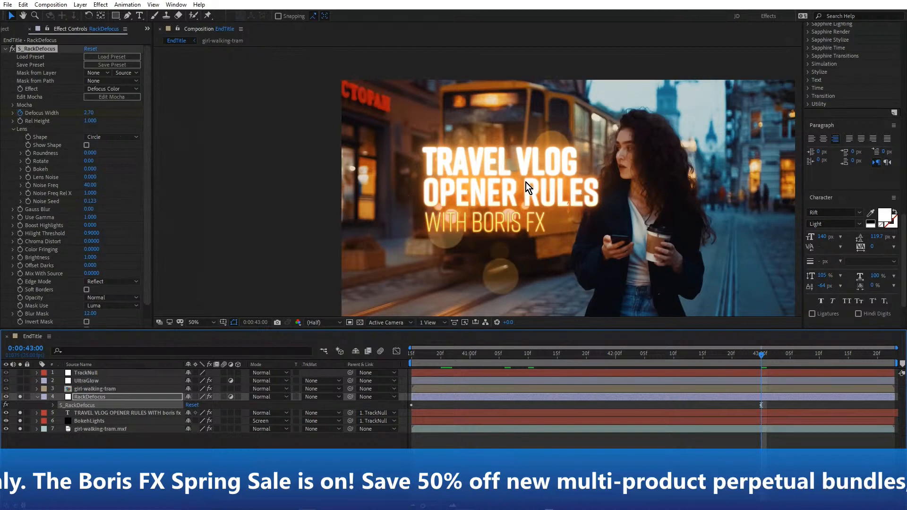
{"action": "left_click", "coordinate": [407, 357]}
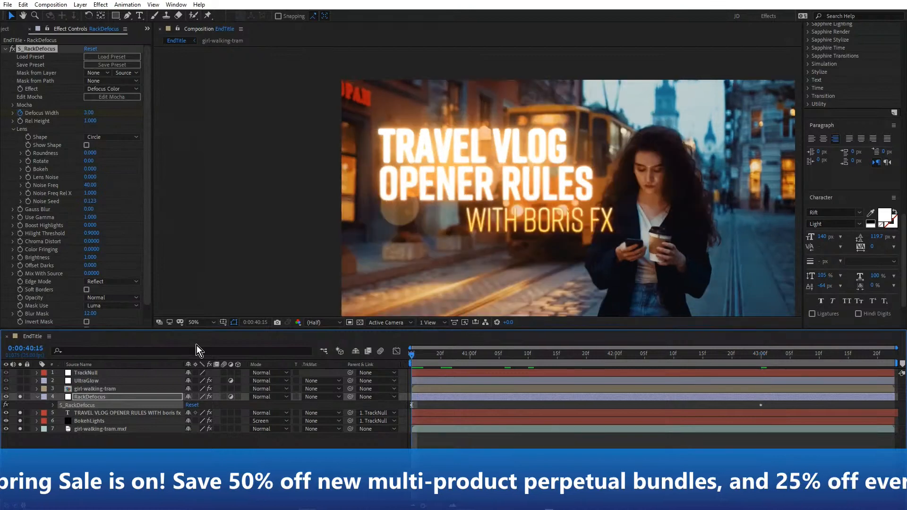
Inspect the mask area of the RackDefocus layer over the street and collapse the layer
{"action": "left_click", "coordinate": [234, 324]}
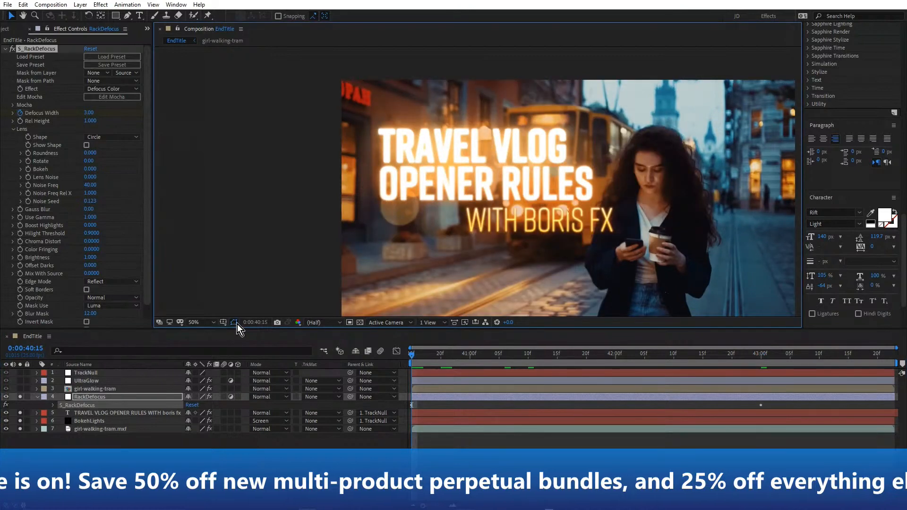
{"action": "key", "text": "comma"}
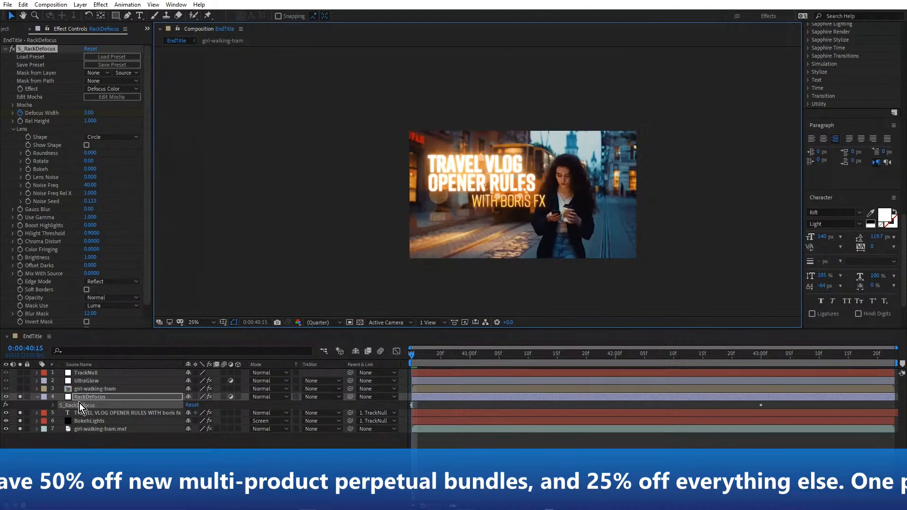
{"action": "scroll", "coordinate": [478, 181], "scroll_direction": "up", "scroll_amount": 1}
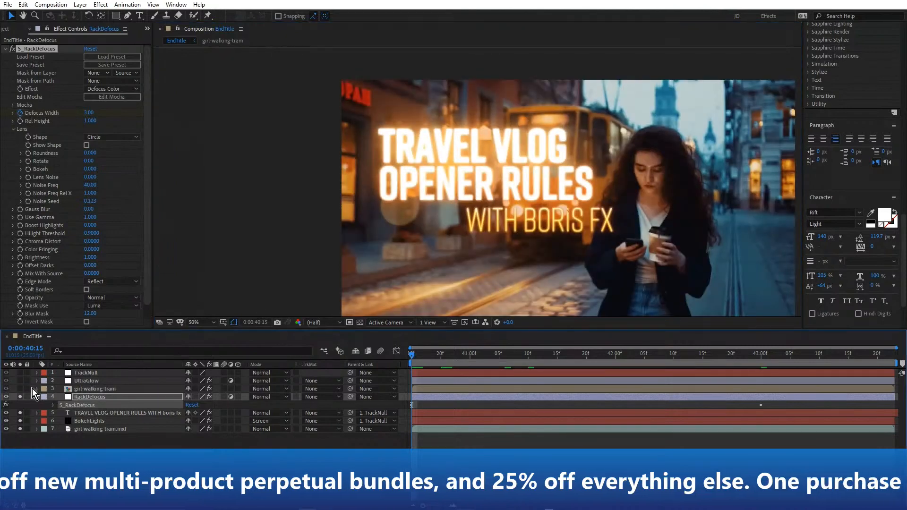
{"action": "left_click", "coordinate": [80, 397]}
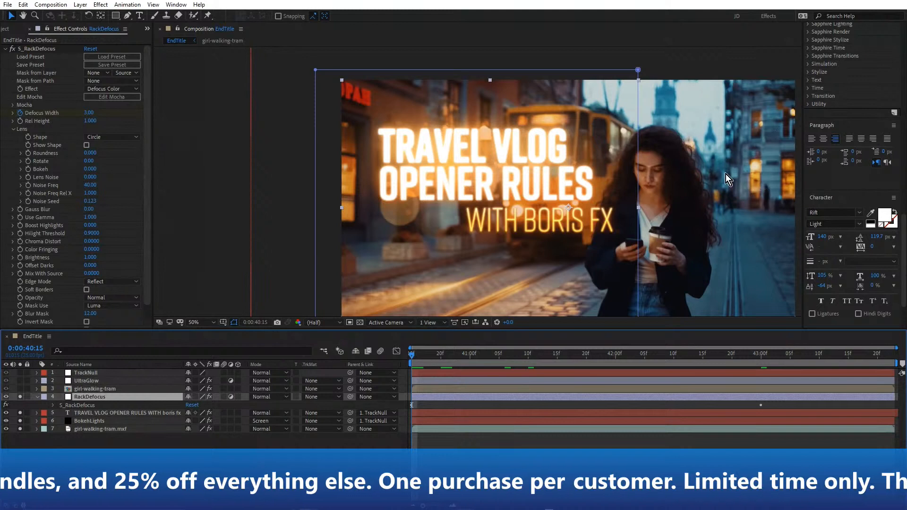
{"action": "left_click", "coordinate": [36, 398]}
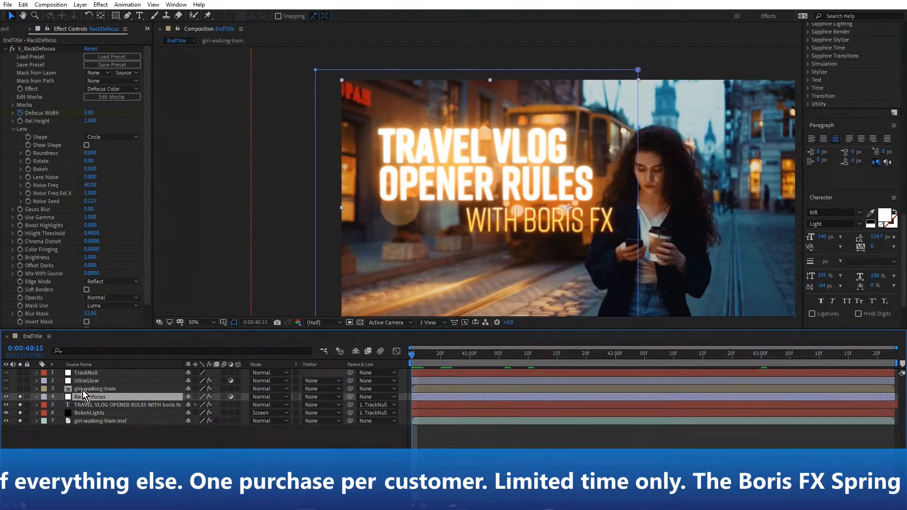
Solo only the girl-walking-tram cutout layer and check its edges with the transparency grid
{"action": "left_click", "coordinate": [83, 389]}
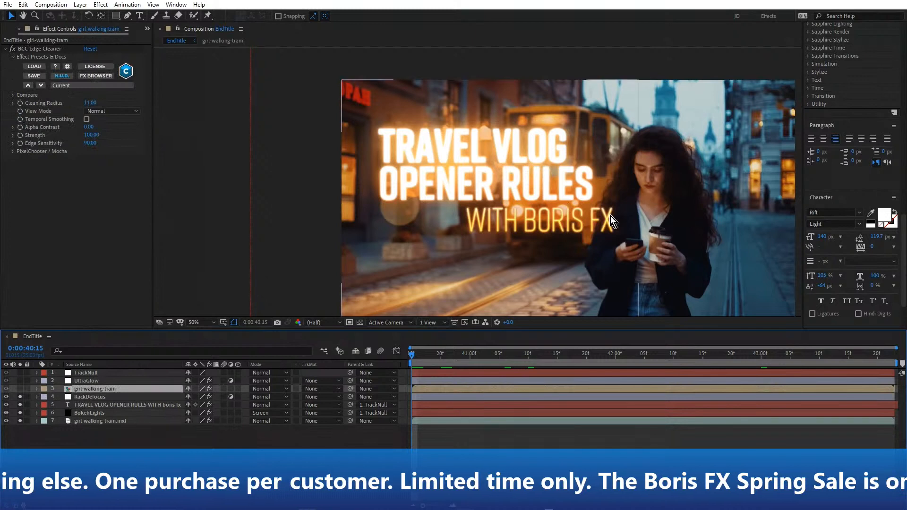
{"action": "left_click", "coordinate": [21, 389]}
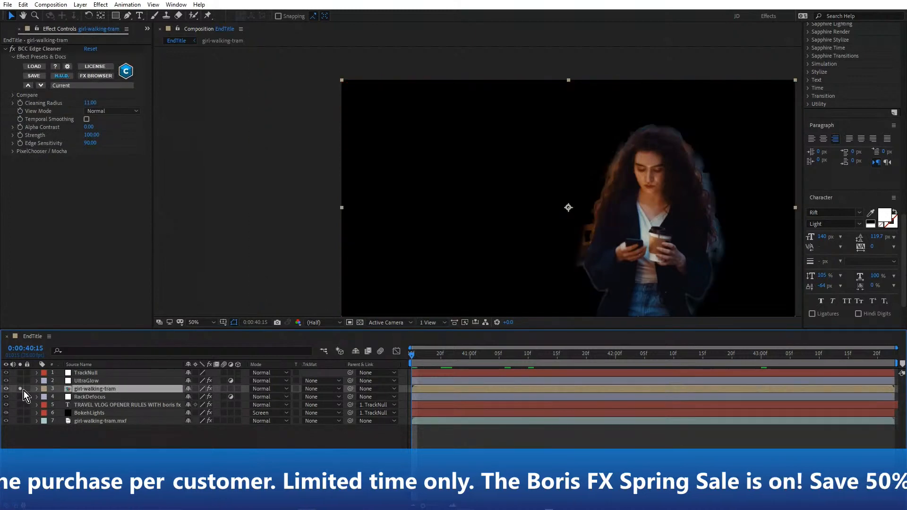
{"action": "left_click", "coordinate": [359, 322]}
{"action": "left_click", "coordinate": [359, 322]}
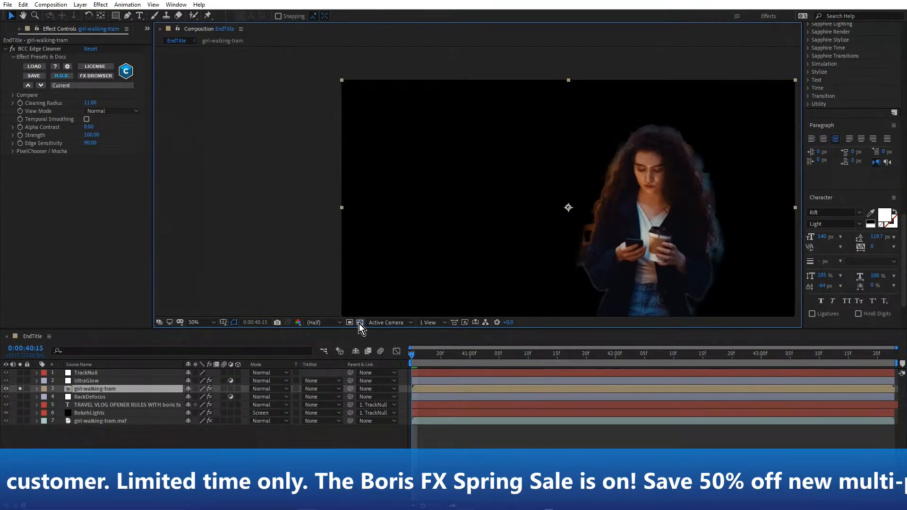
{"action": "left_click", "coordinate": [359, 323]}
{"action": "left_click", "coordinate": [359, 323]}
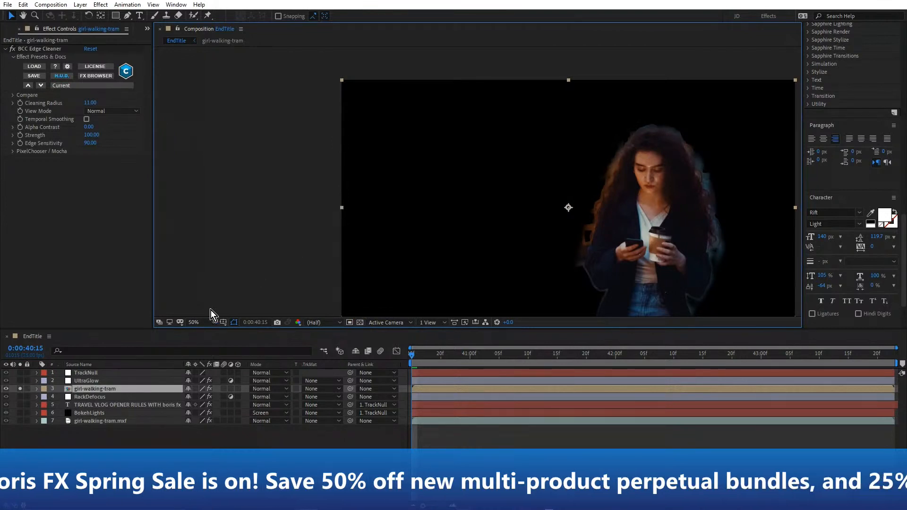
Solo the cutout together with RackDefocus, the text, BokehLights and girl-walking-tram.mxf, and inspect where her hair overlaps the title
{"action": "left_click_drag", "start_coordinate": [20, 405], "coordinate": [20, 421]}
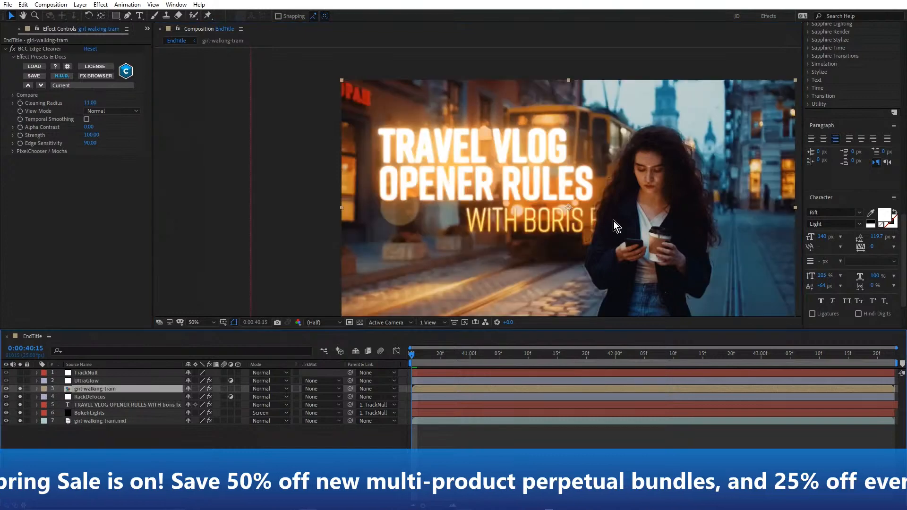
{"action": "scroll", "coordinate": [606, 225], "scroll_direction": "up", "scroll_amount": 2}
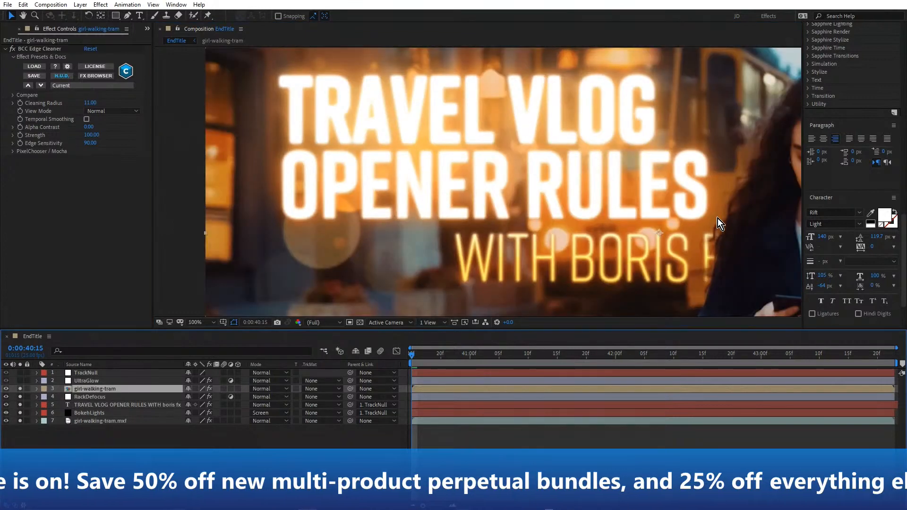
{"action": "left_click_drag", "start_coordinate": [723, 217], "coordinate": [495, 168]}
{"action": "scroll", "coordinate": [497, 196], "scroll_direction": "up", "scroll_amount": 1}
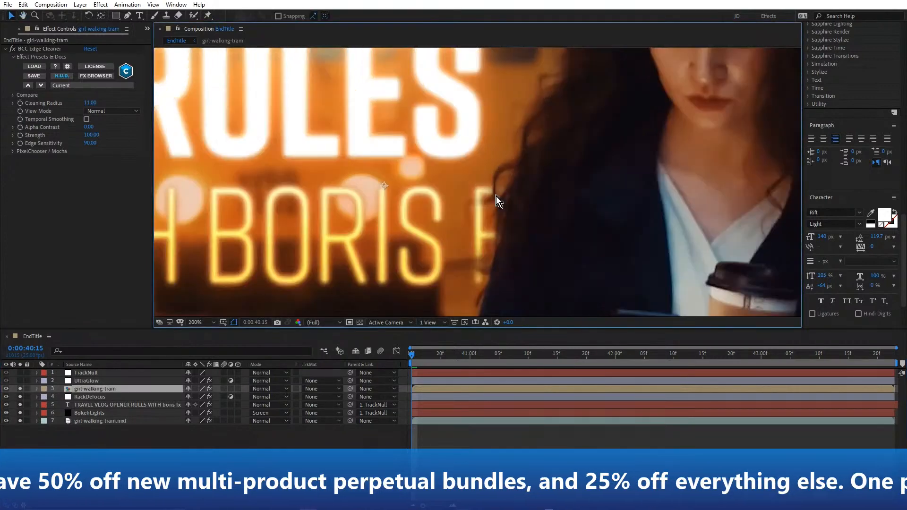
{"action": "scroll", "coordinate": [501, 186], "scroll_direction": "down", "scroll_amount": 4}
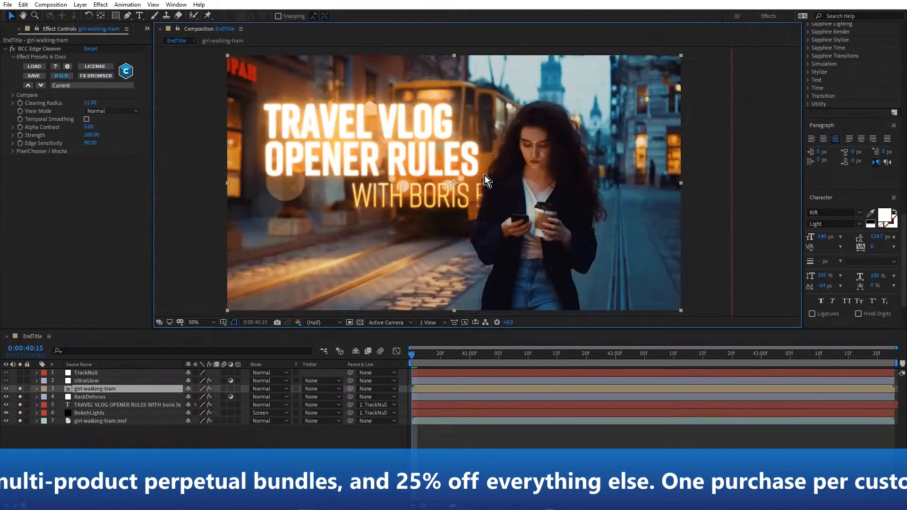
{"action": "scroll", "coordinate": [485, 174], "scroll_direction": "up", "scroll_amount": 2}
Add the UltraGlow layer to the soloed layers and inspect its glow along the woman's hair
{"action": "left_click", "coordinate": [86, 382]}
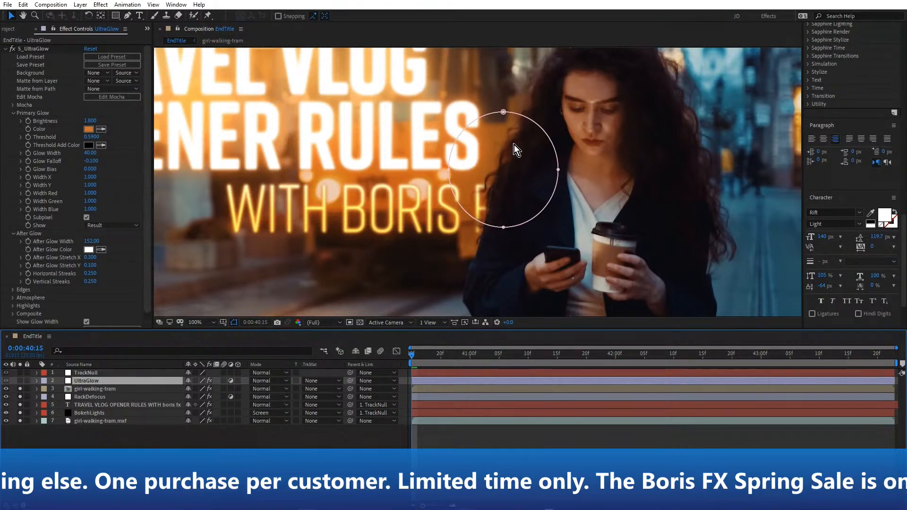
{"action": "key", "text": "period"}
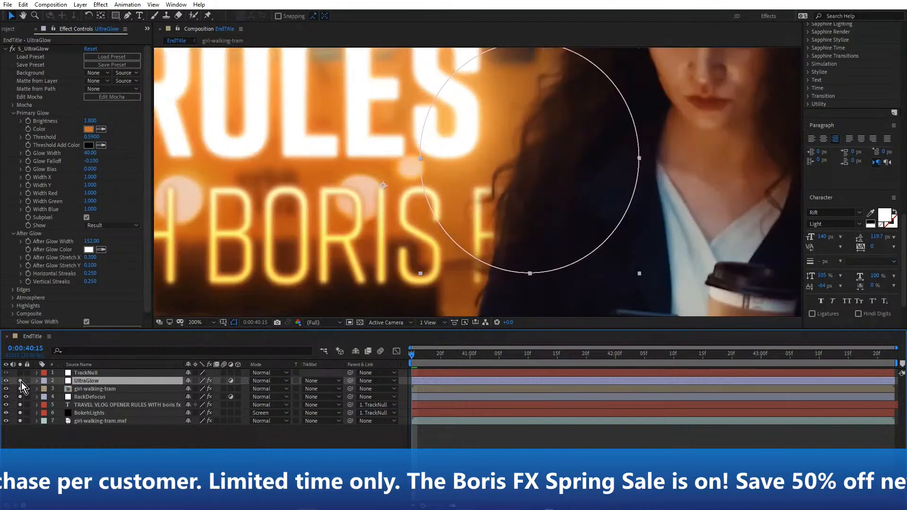
{"action": "scroll", "coordinate": [543, 154], "scroll_direction": "up", "scroll_amount": 2}
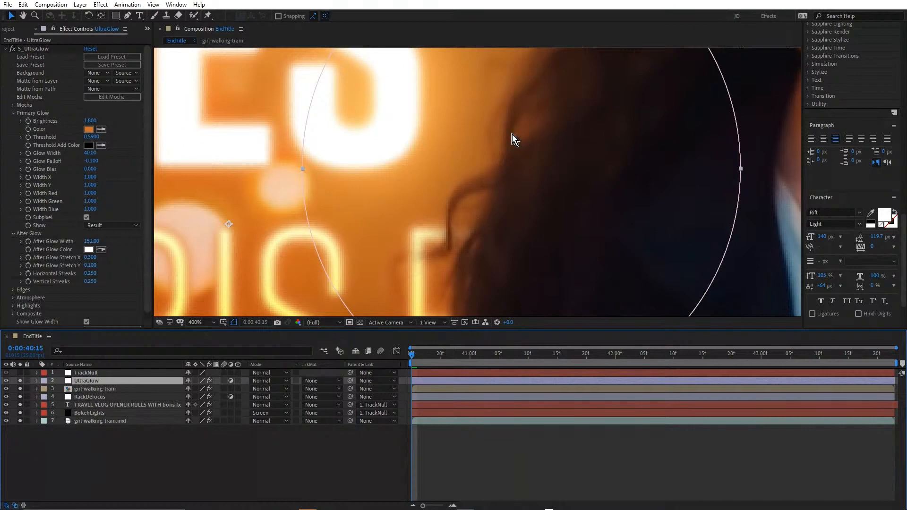
{"action": "scroll", "coordinate": [591, 131], "scroll_direction": "down", "scroll_amount": 2}
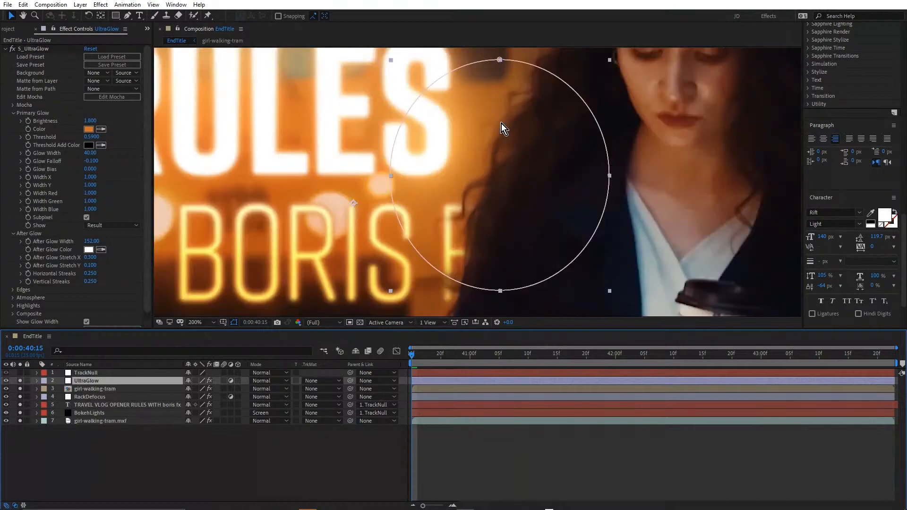
{"action": "scroll", "coordinate": [535, 143], "scroll_direction": "down", "scroll_amount": 2}
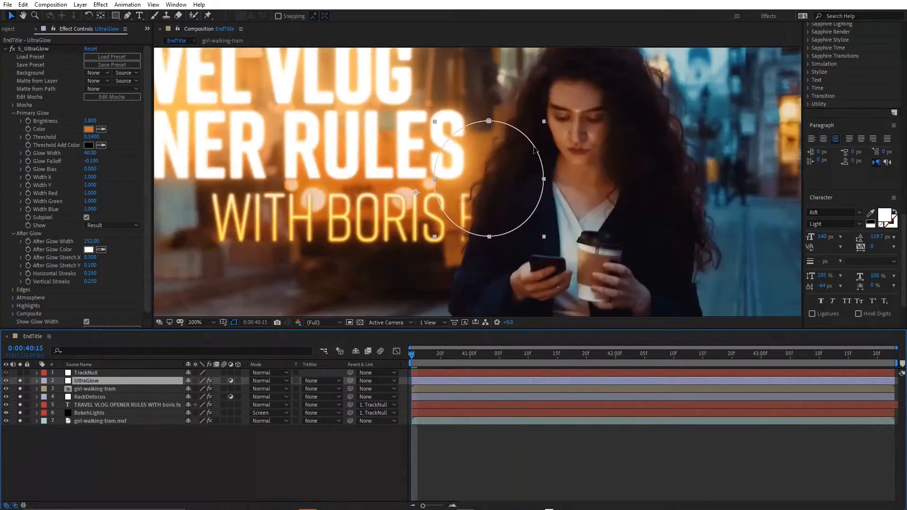
Move the playhead to 0:00:42:00, inspect the glow beside the woman's hair and turn off solo on all layers
{"action": "left_click", "coordinate": [616, 354]}
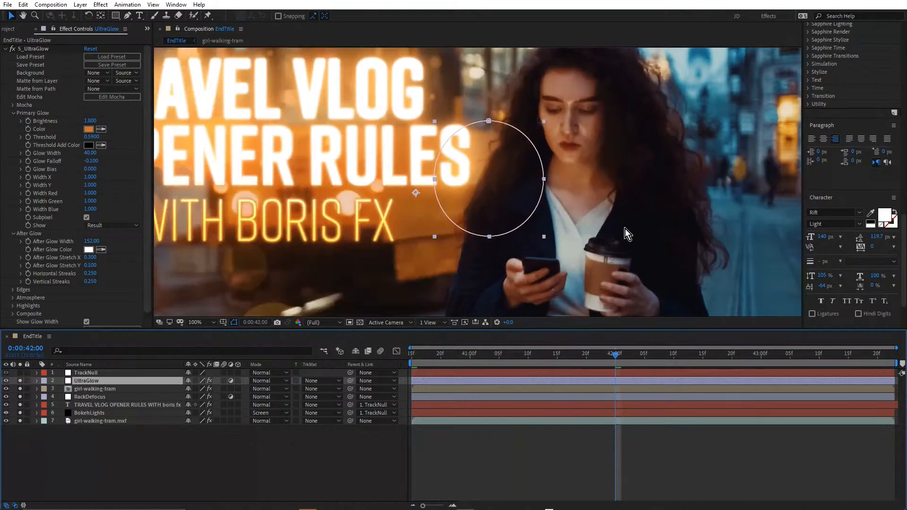
{"action": "scroll", "coordinate": [495, 182], "scroll_direction": "up", "scroll_amount": 2}
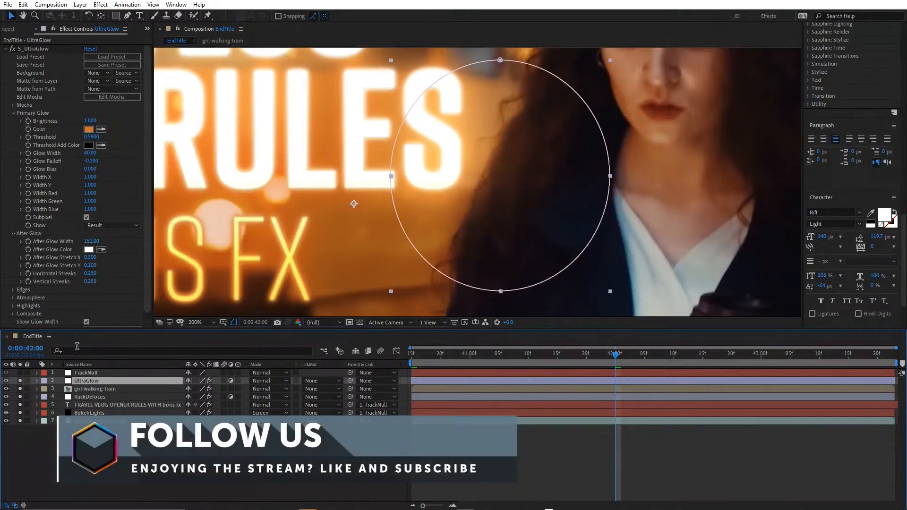
{"action": "scroll", "coordinate": [523, 154], "scroll_direction": "down", "scroll_amount": 2}
{"action": "scroll", "coordinate": [520, 158], "scroll_direction": "down", "scroll_amount": 2}
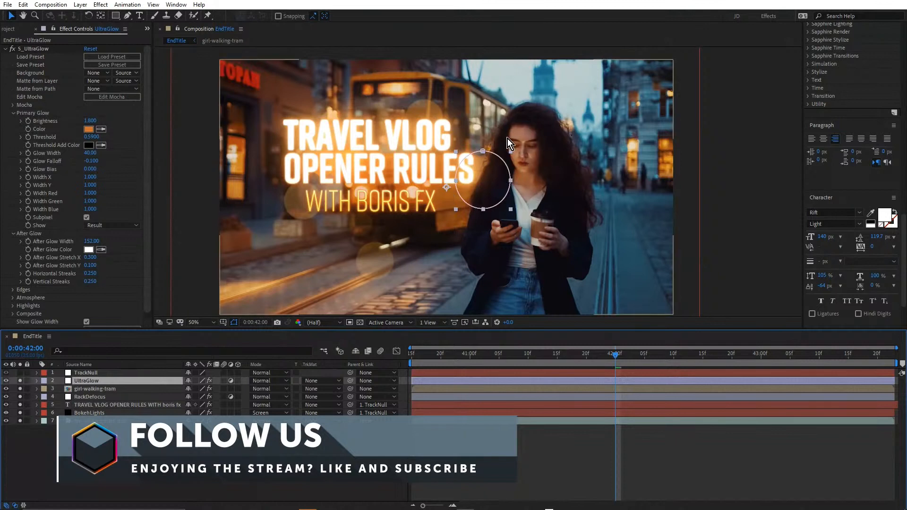
{"action": "left_click", "coordinate": [105, 446]}
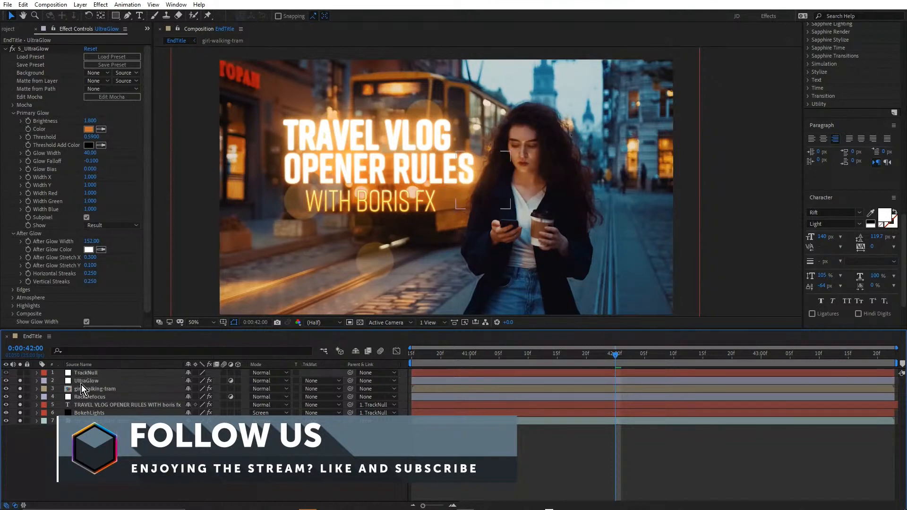
{"action": "left_click", "coordinate": [83, 381]}
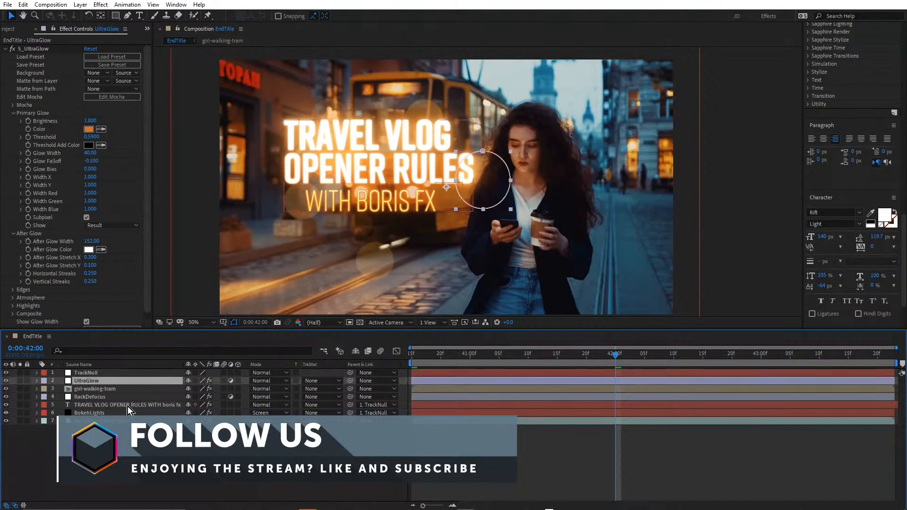
Open the Title01 composition with its proxy disabled and select the Rule #1 Transition everything text layer
{"action": "left_click", "coordinate": [10, 30]}
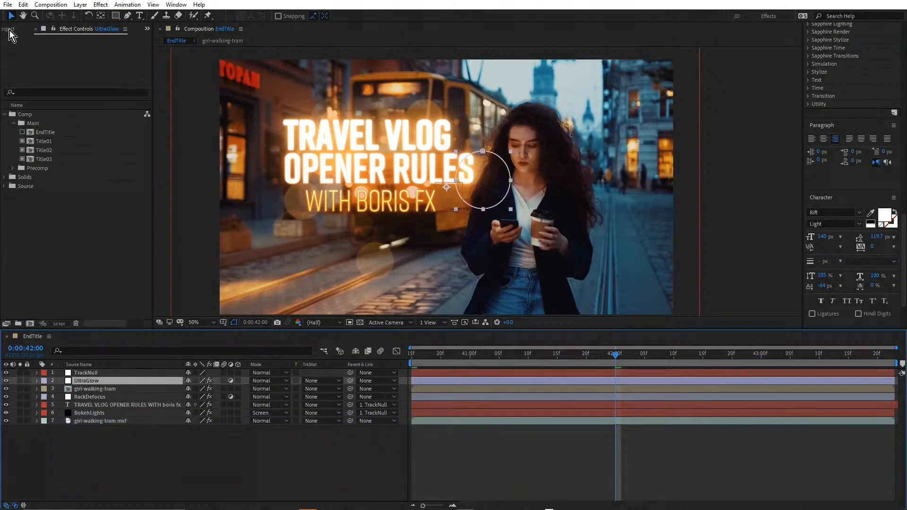
{"action": "double_click", "coordinate": [44, 141]}
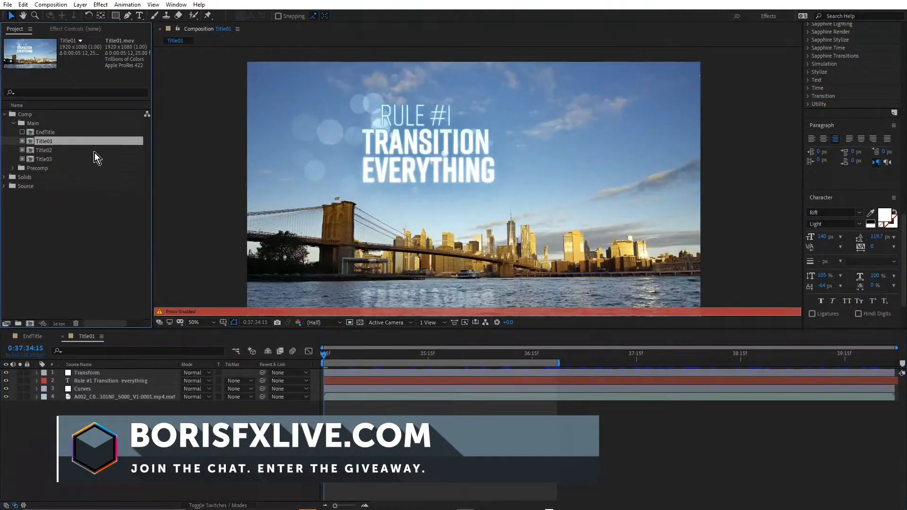
{"action": "left_click", "coordinate": [22, 142]}
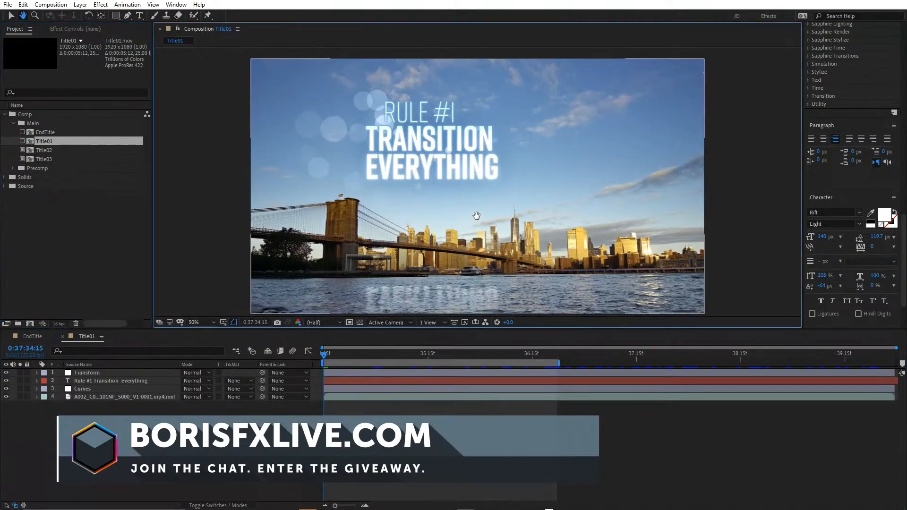
{"action": "left_click", "coordinate": [110, 381]}
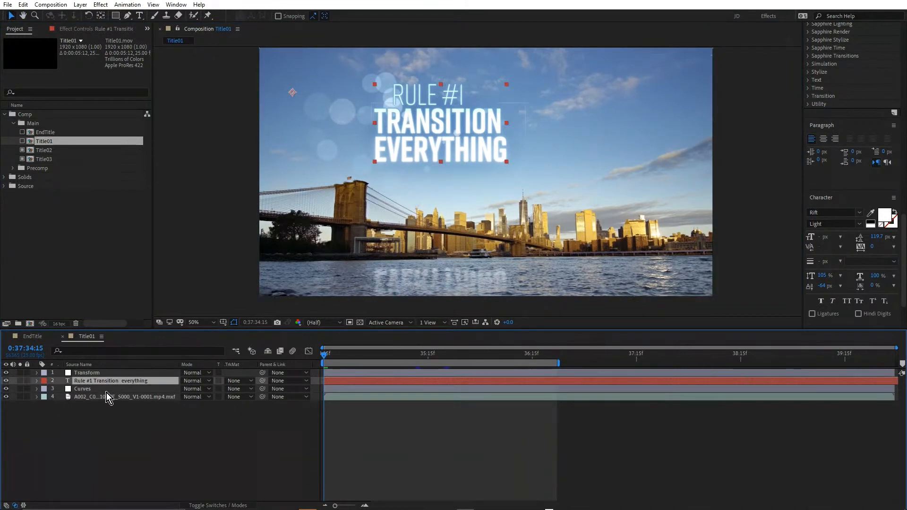
Check the Rule #1 Transition everything text layer for effects and animated properties, then collapse it and select the Transform layer
{"action": "key", "text": "e"}
{"action": "key", "text": "e"}
{"action": "key", "text": "u"}
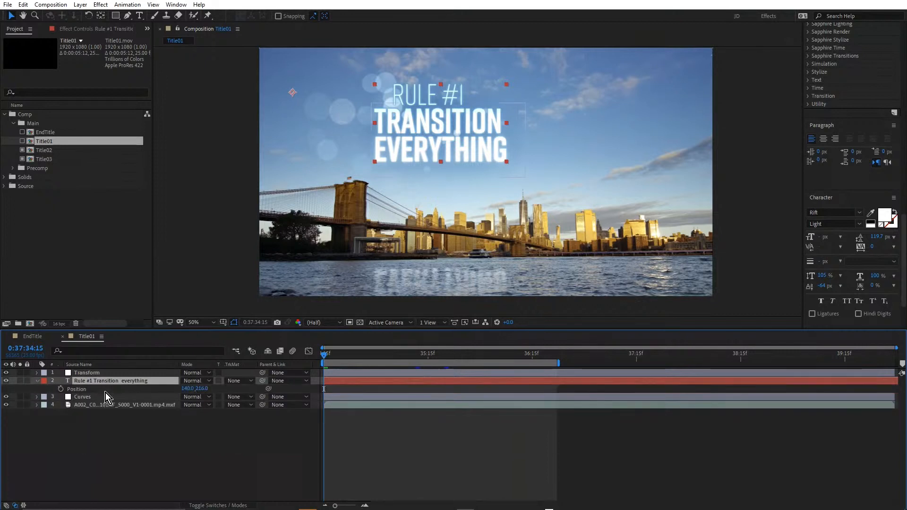
{"action": "key", "text": "u"}
{"action": "left_click", "coordinate": [85, 375]}
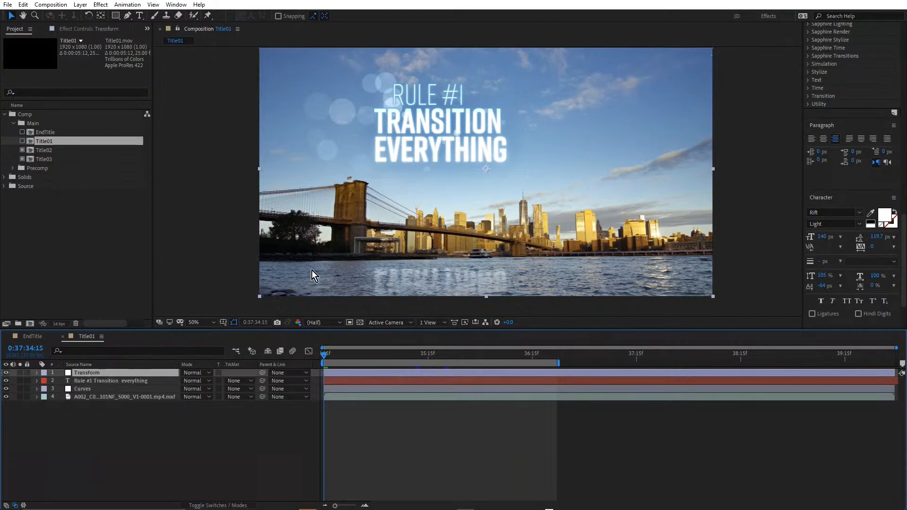
Solo the bridge footage, the Rule #1 Transition everything text and the Transform layer one after another
{"action": "left_click", "coordinate": [20, 396]}
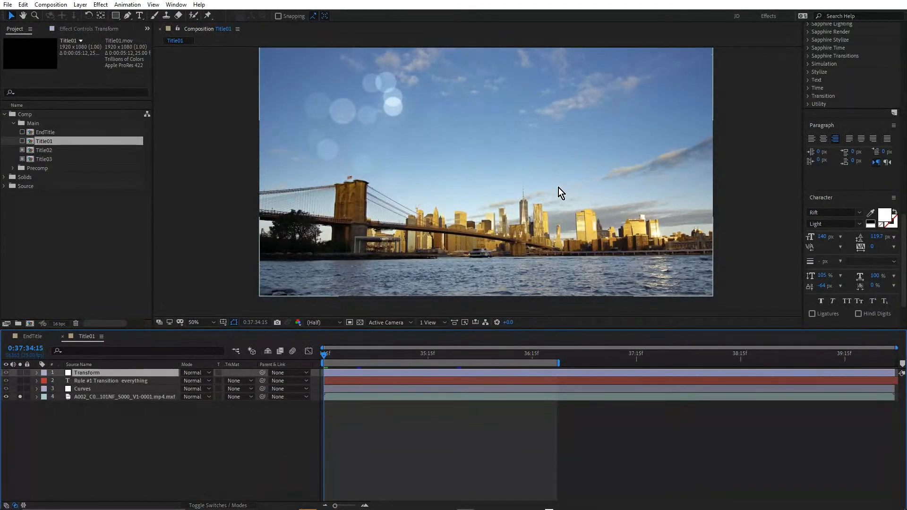
{"action": "left_click", "coordinate": [84, 381]}
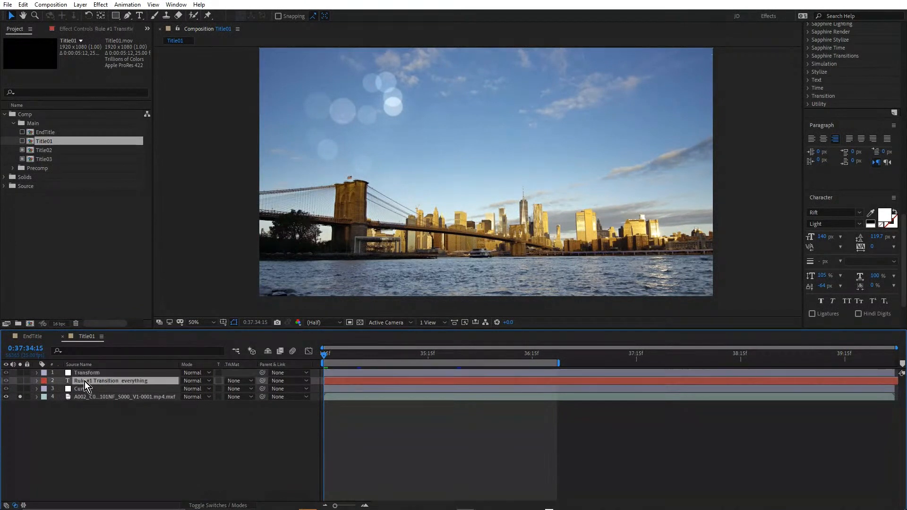
{"action": "left_click", "coordinate": [20, 381]}
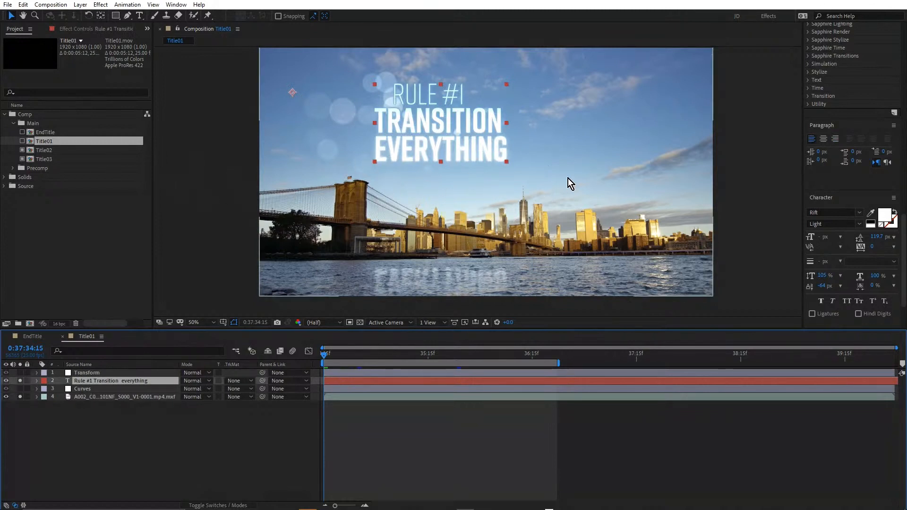
{"action": "left_click", "coordinate": [96, 374]}
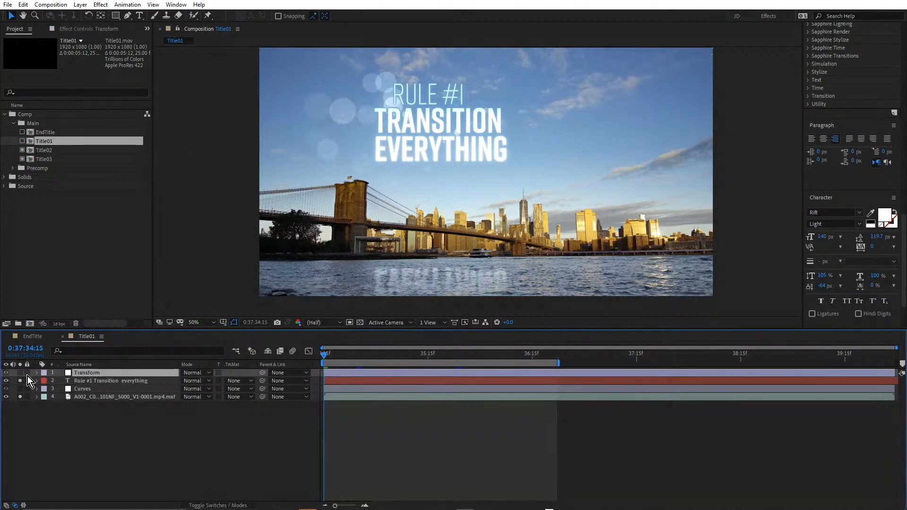
{"action": "left_click_drag", "start_coordinate": [19, 373], "coordinate": [20, 381]}
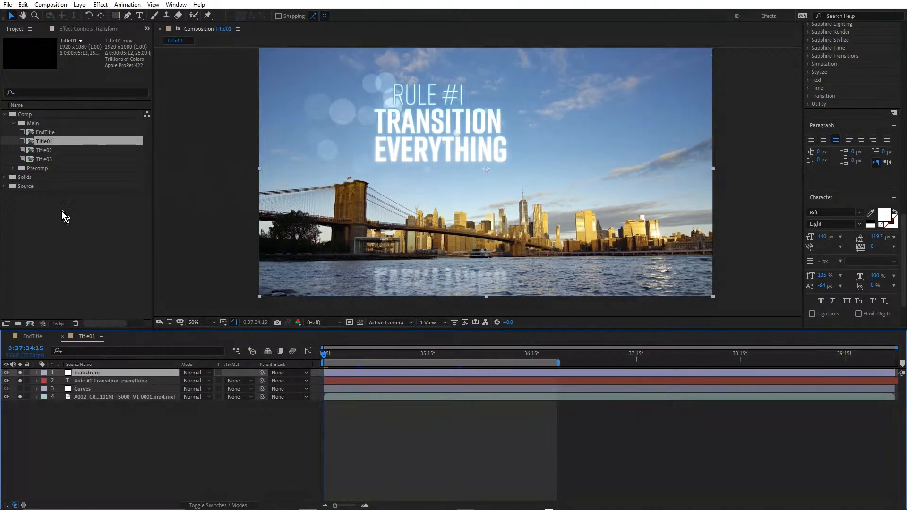
Show the Transform layer's effect settings and reveal the wiggle(1,5,1) expression on its Position
{"action": "left_click", "coordinate": [82, 32]}
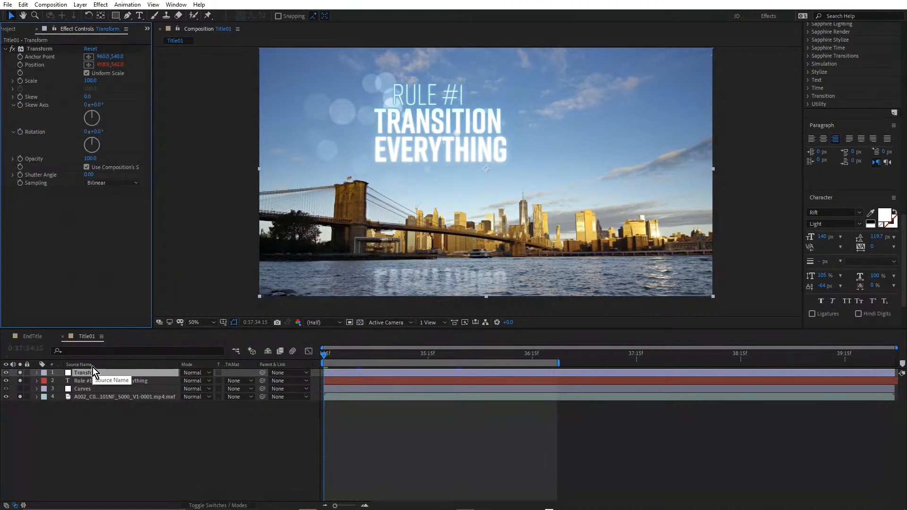
{"action": "key", "text": "e"}
{"action": "key", "text": "e"}
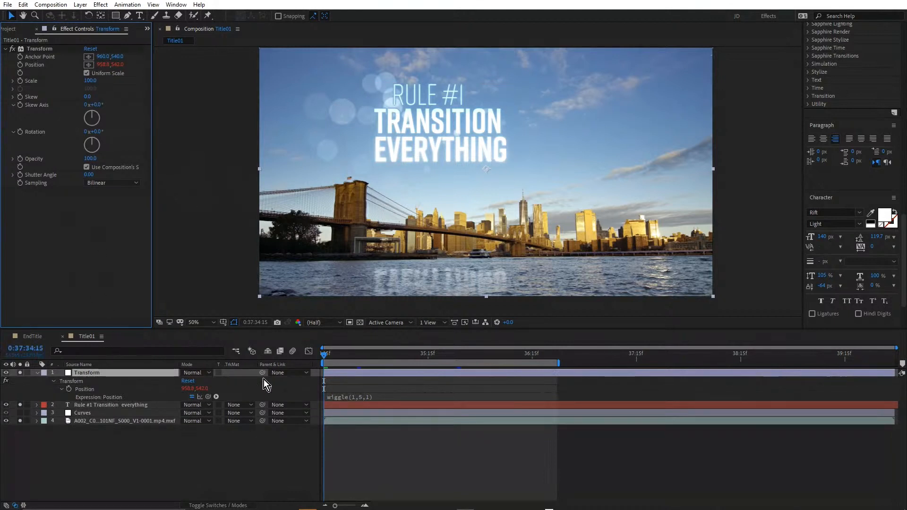
Enable the Title01 proxy and play a preview of the title's camera wiggle
{"action": "left_click", "coordinate": [10, 29]}
{"action": "left_click", "coordinate": [22, 141]}
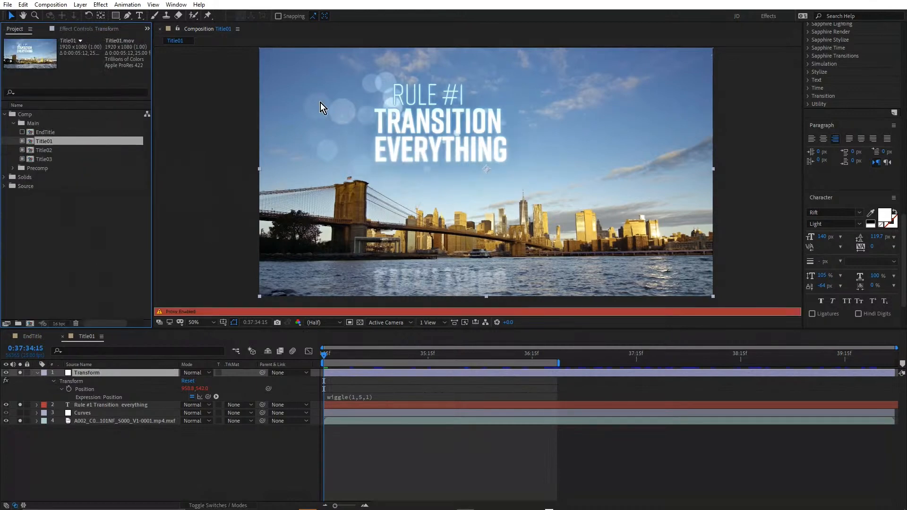
{"action": "key", "text": "space"}
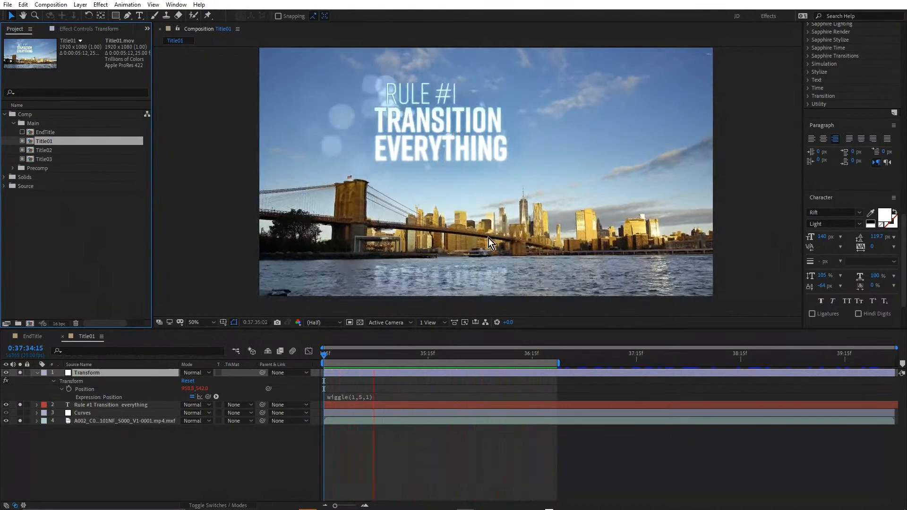
{"action": "key", "text": "space"}
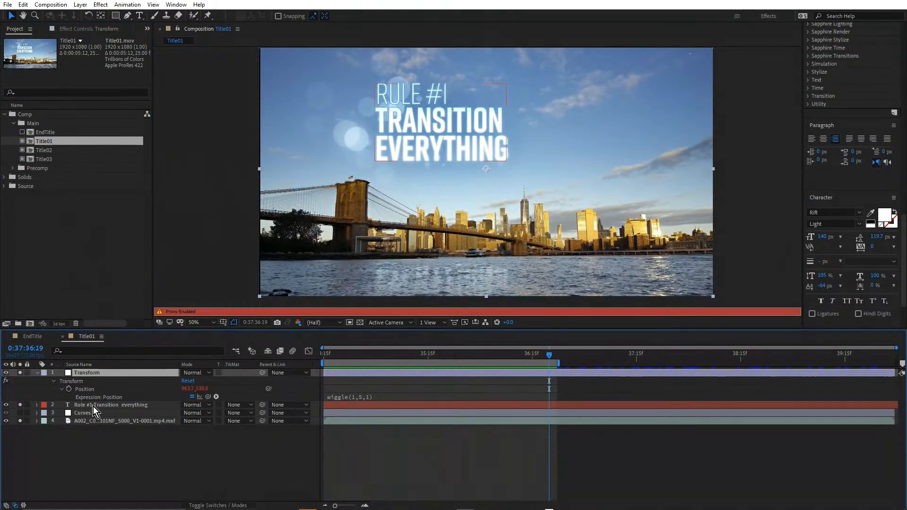
Inspect the S_Effect and CC RepeTile effects on the bridge footage, collapsing S_Effect and selecting CC RepeTile
{"action": "left_click", "coordinate": [95, 420]}
{"action": "left_click", "coordinate": [67, 32]}
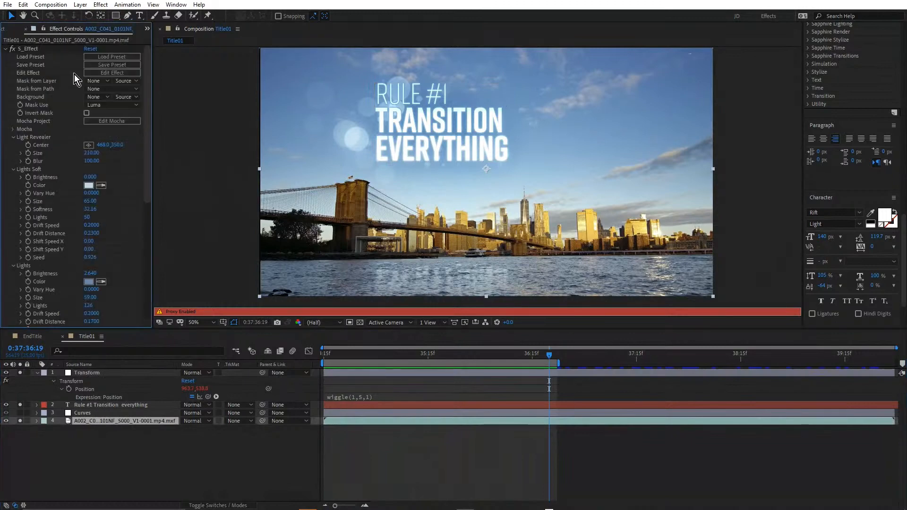
{"action": "left_click", "coordinate": [5, 48]}
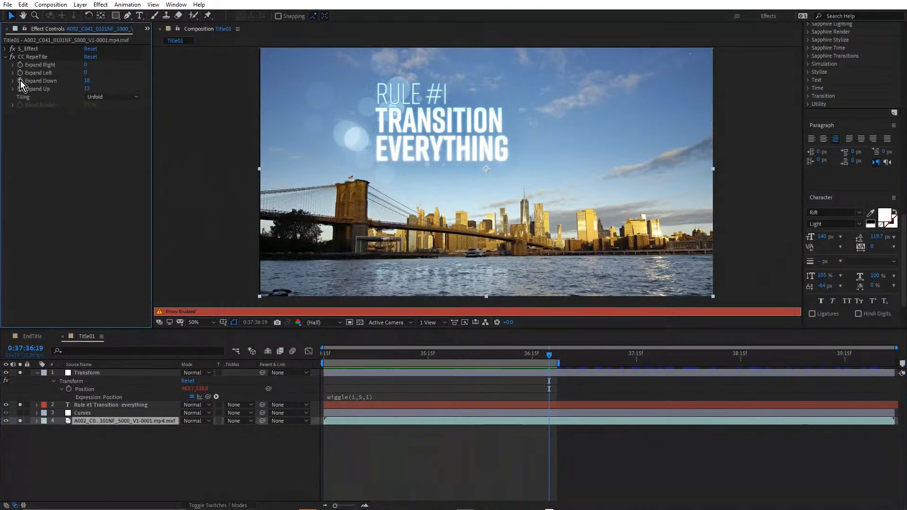
{"action": "left_click", "coordinate": [33, 57]}
{"action": "scroll", "coordinate": [437, 296], "scroll_direction": "up", "scroll_amount": 2}
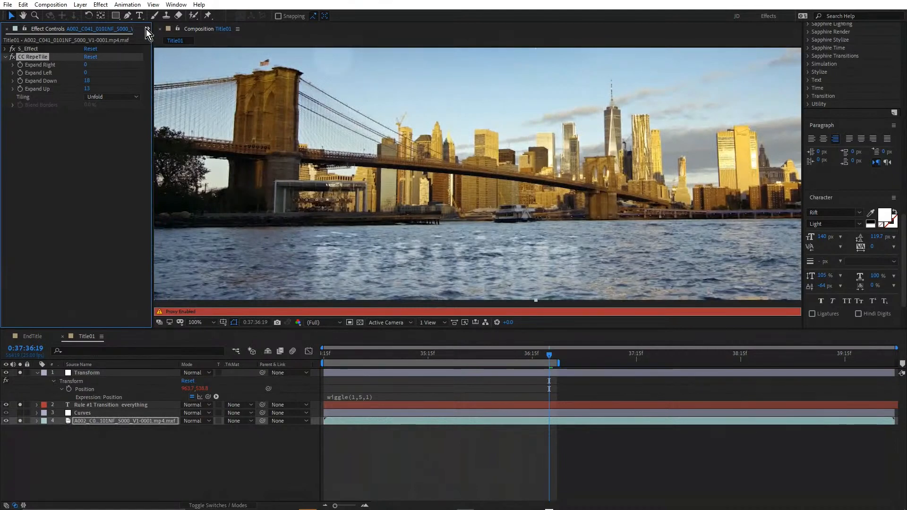
Disable the Title01 proxy and return to the CC RepeTile settings of the bridge footage in Title01
{"action": "left_click", "coordinate": [36, 336]}
{"action": "left_click", "coordinate": [6, 28]}
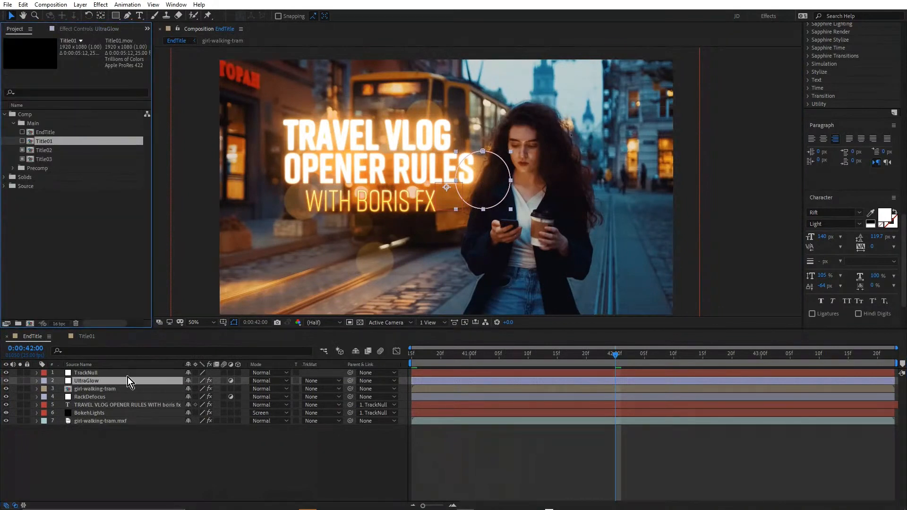
{"action": "left_click", "coordinate": [86, 337]}
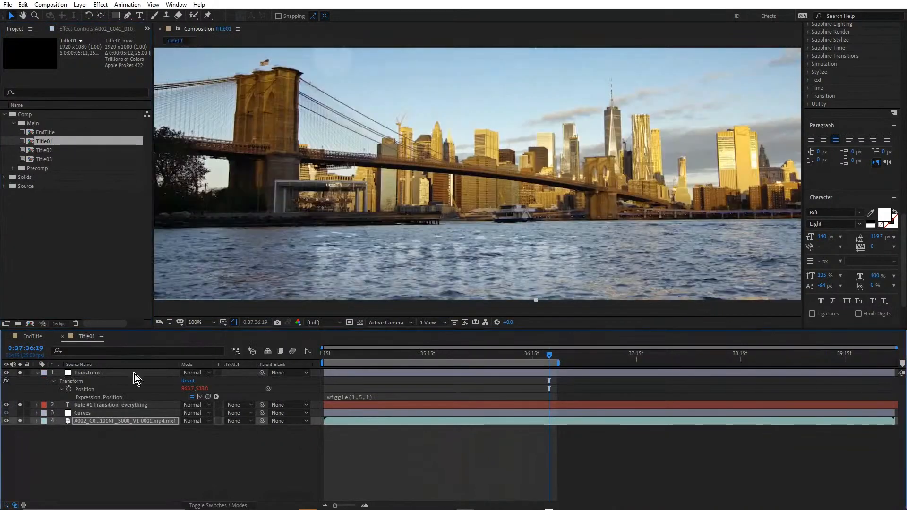
{"action": "left_click", "coordinate": [88, 28]}
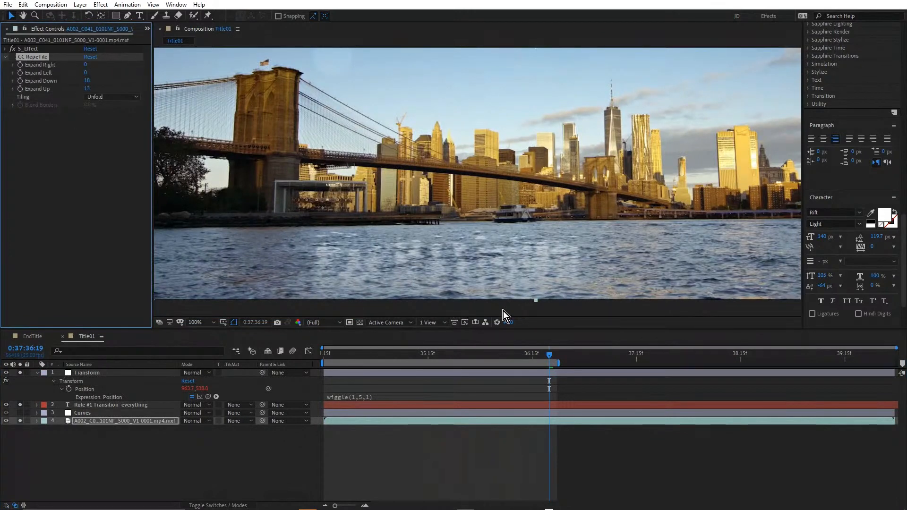
Inspect the lower edge of the Title01 frame up close, checking it with the transparency grid
{"action": "scroll", "coordinate": [498, 312], "scroll_direction": "up", "scroll_amount": 6}
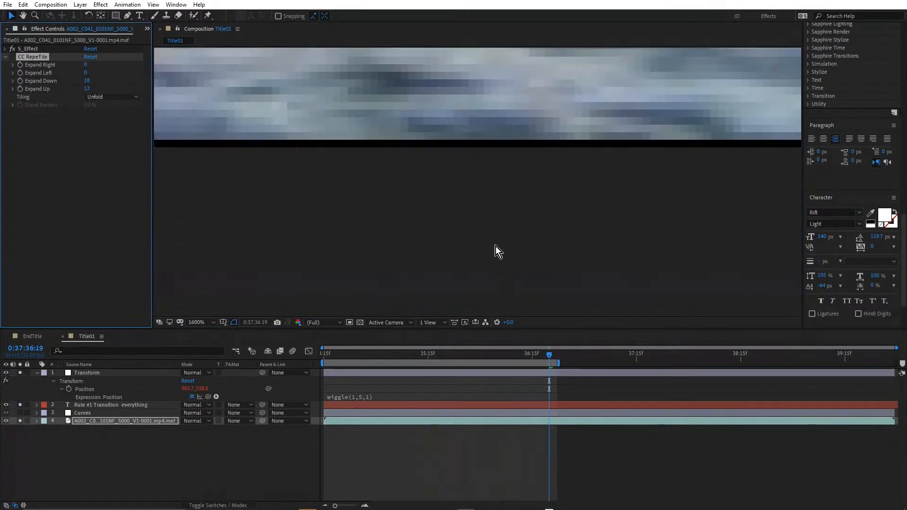
{"action": "left_click", "coordinate": [360, 322]}
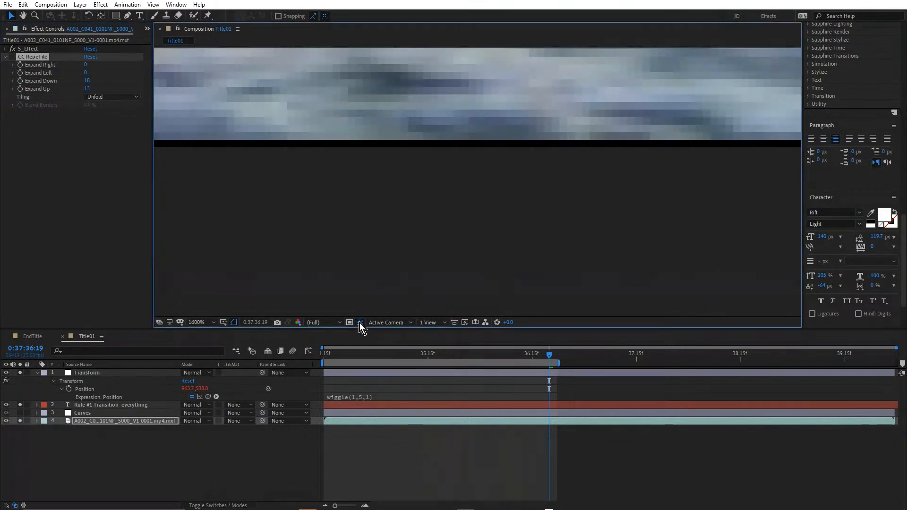
{"action": "left_click", "coordinate": [360, 322]}
{"action": "scroll", "coordinate": [483, 250], "scroll_direction": "down", "scroll_amount": 7}
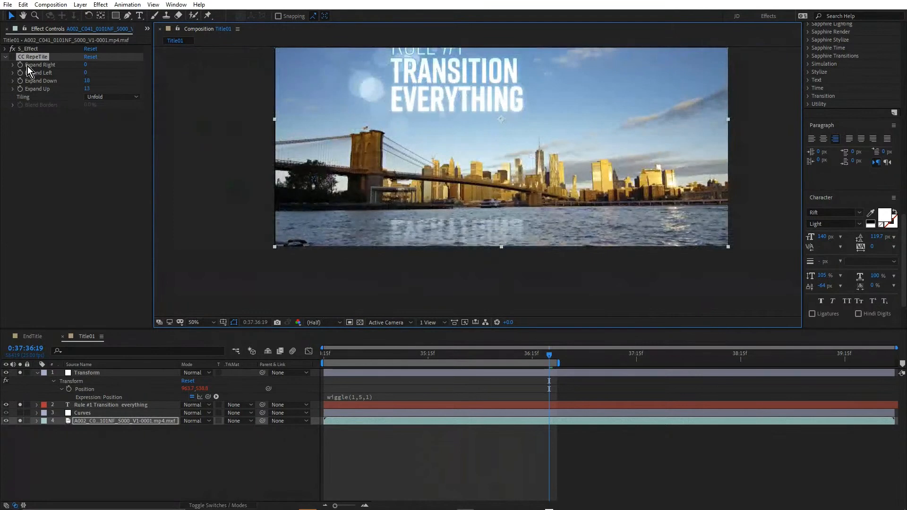
Examine the water along the frame's lower edge to assess the CC RepeTile extension, then recentre the frame
{"action": "left_click", "coordinate": [16, 58]}
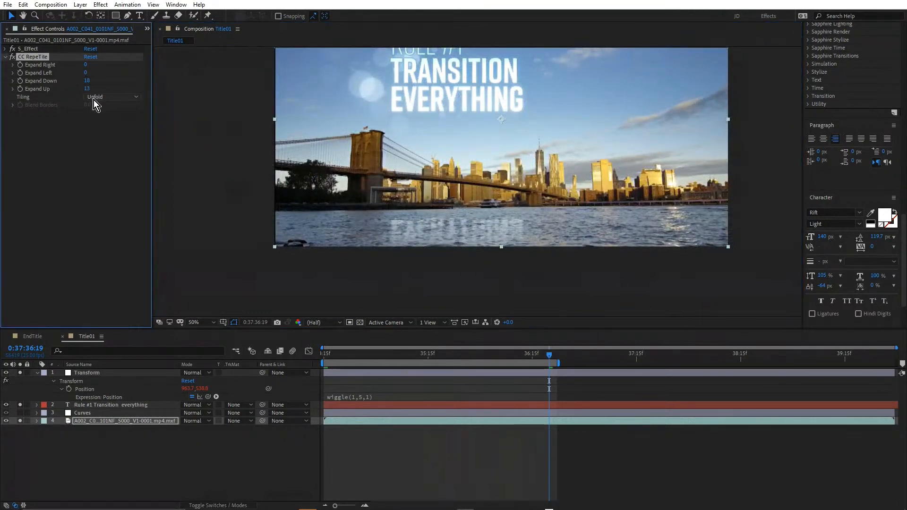
{"action": "scroll", "coordinate": [513, 266], "scroll_direction": "up", "scroll_amount": 2}
{"action": "scroll", "coordinate": [437, 221], "scroll_direction": "up", "scroll_amount": 4}
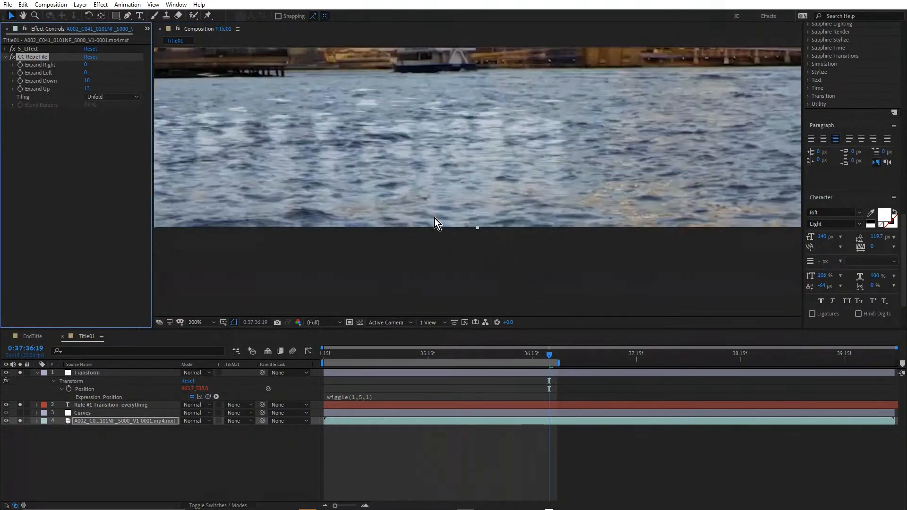
{"action": "scroll", "coordinate": [489, 234], "scroll_direction": "down", "scroll_amount": 6}
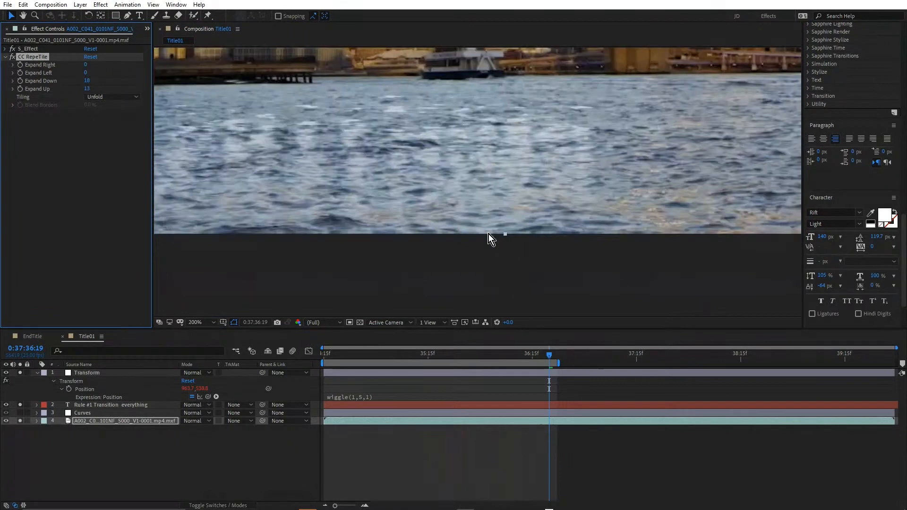
{"action": "key", "text": "h"}
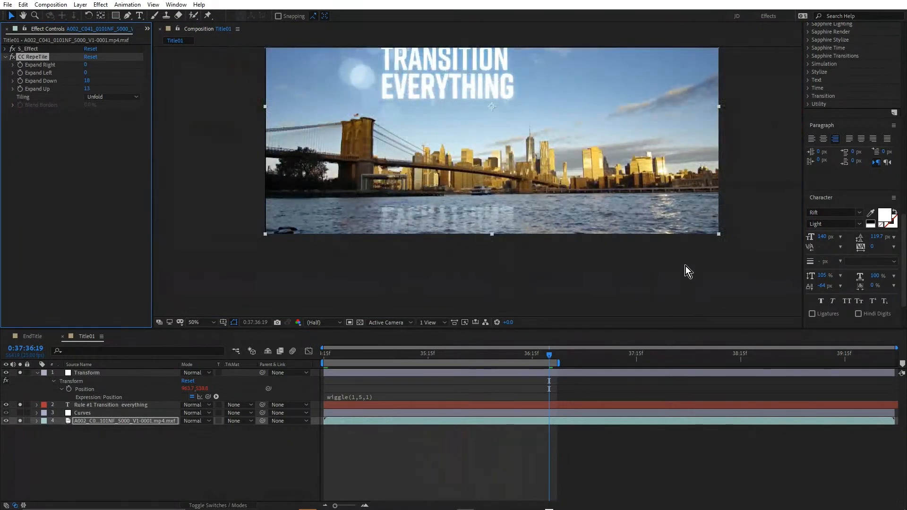
{"action": "left_click_drag", "start_coordinate": [669, 239], "coordinate": [660, 277]}
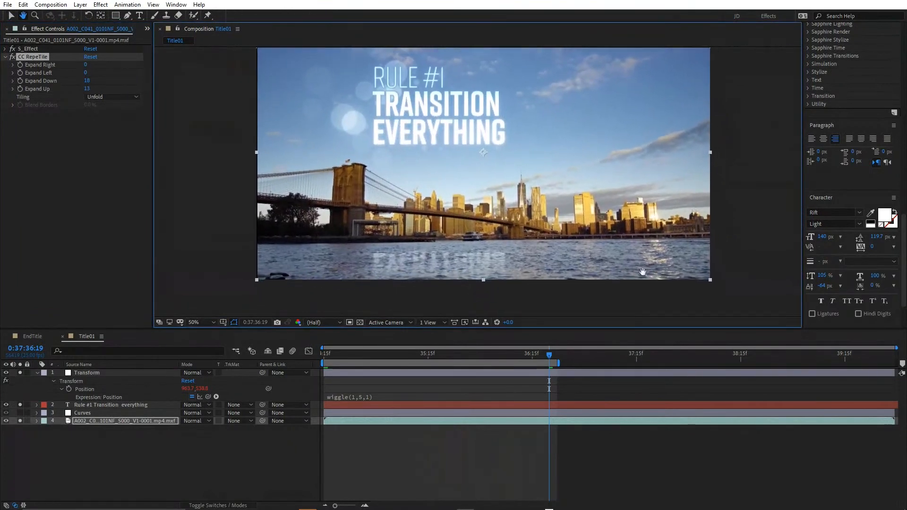
{"action": "key", "text": "v"}
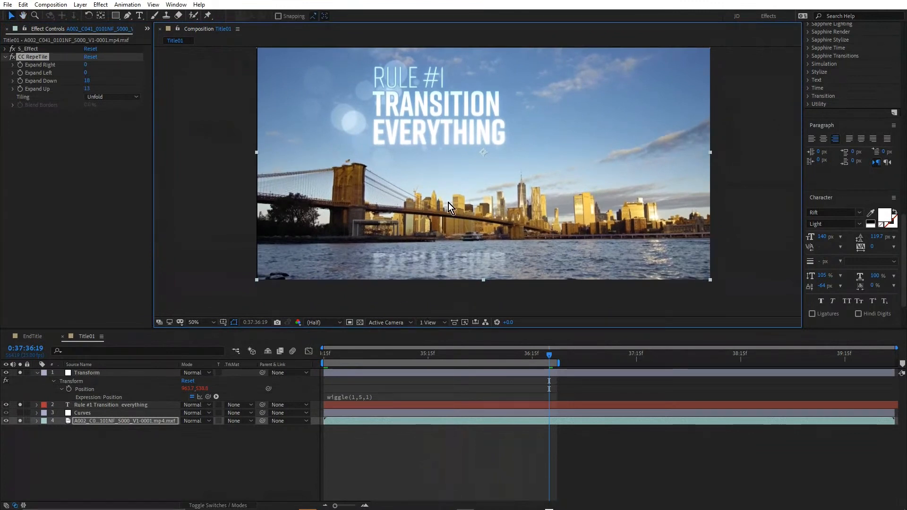
Open the Title02 composition and inspect where the walking man's head overlaps the title
{"action": "left_click", "coordinate": [147, 29]}
{"action": "left_click", "coordinate": [157, 39]}
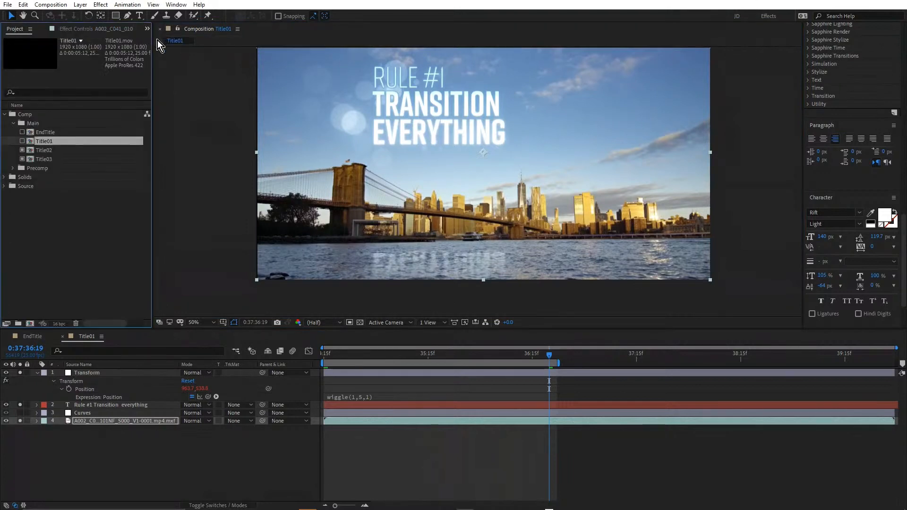
{"action": "double_click", "coordinate": [45, 149]}
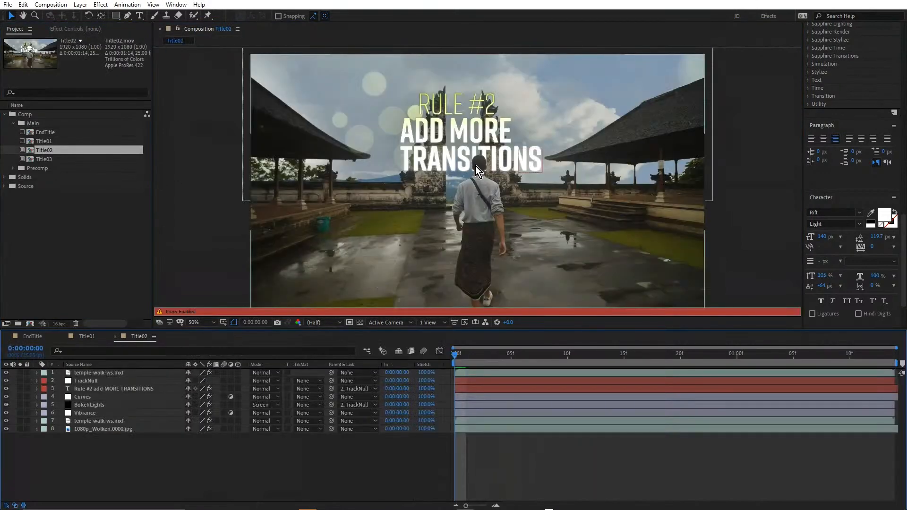
{"action": "scroll", "coordinate": [475, 166], "scroll_direction": "up", "scroll_amount": 2}
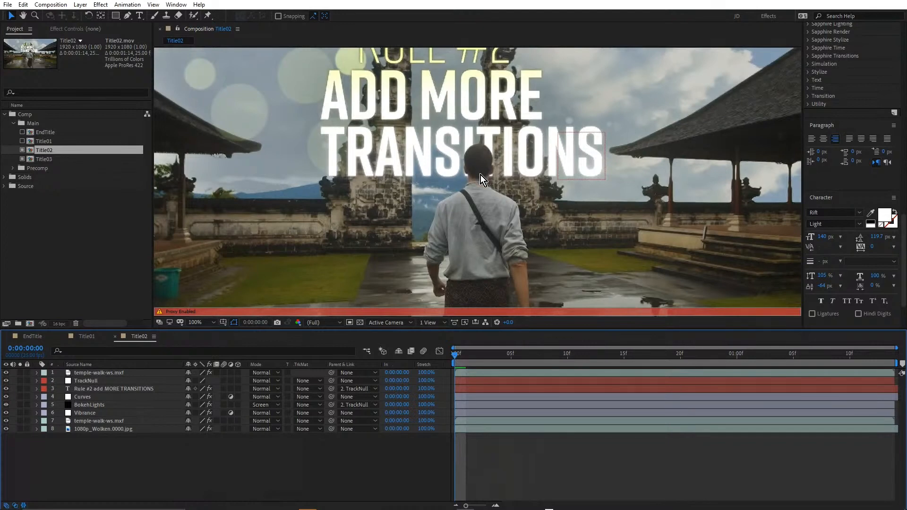
{"action": "scroll", "coordinate": [480, 173], "scroll_direction": "down", "scroll_amount": 2}
{"action": "scroll", "coordinate": [324, 225], "scroll_direction": "up", "scroll_amount": 2}
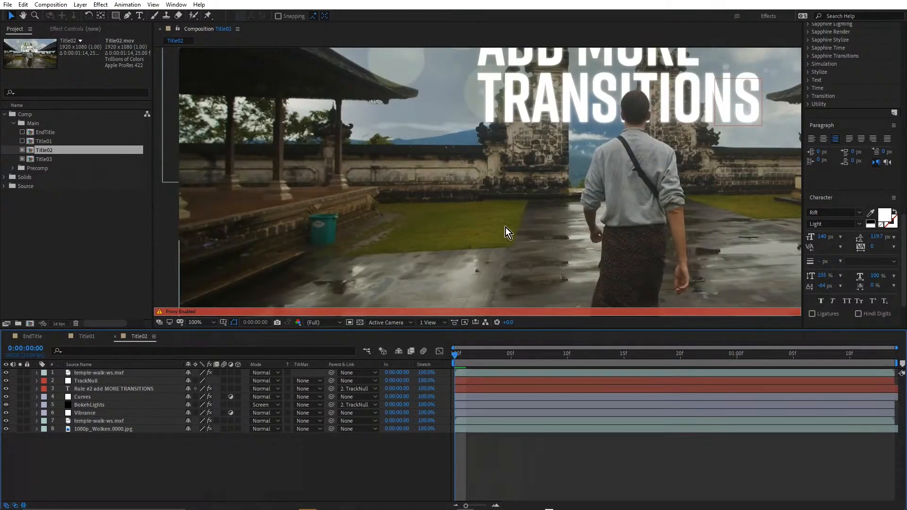
{"action": "scroll", "coordinate": [473, 195], "scroll_direction": "down", "scroll_amount": 2}
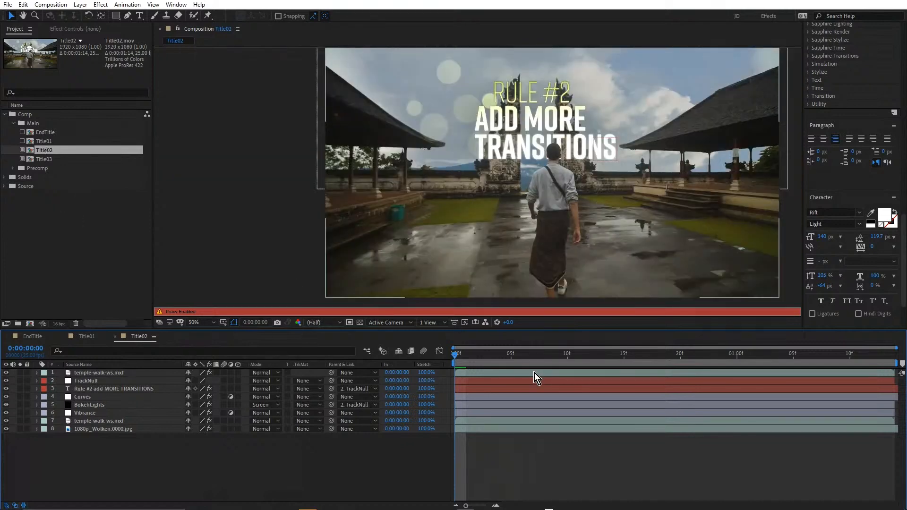
Preview the Title02 animation, stop it at 0:00:01:04 and disable the composition's proxy
{"action": "key", "text": "space"}
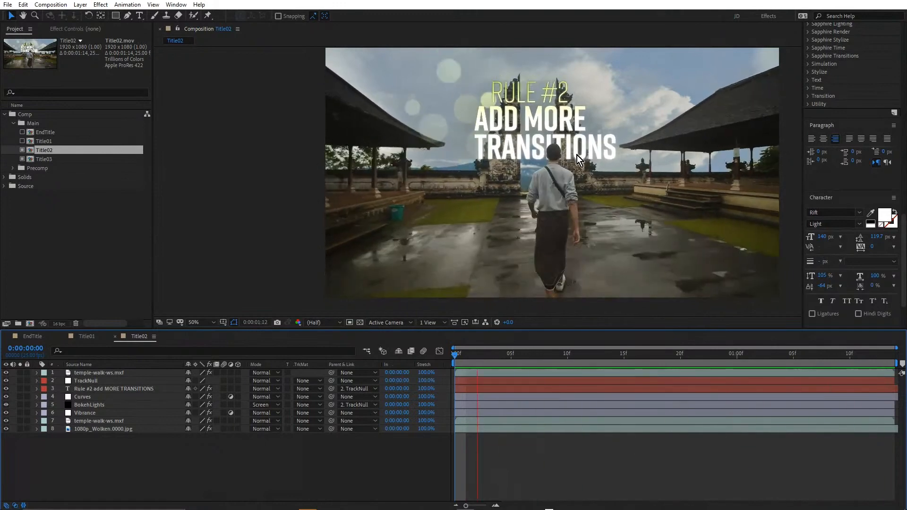
{"action": "key", "text": "space"}
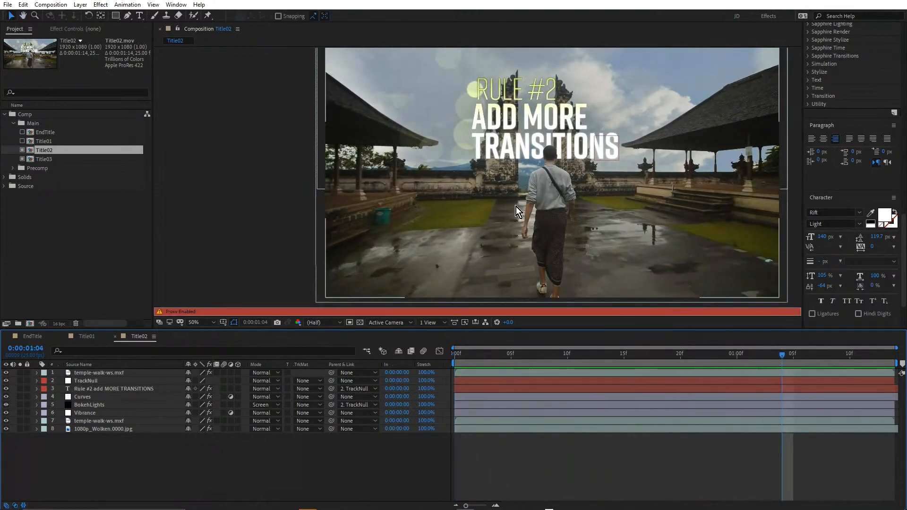
{"action": "left_click", "coordinate": [23, 151]}
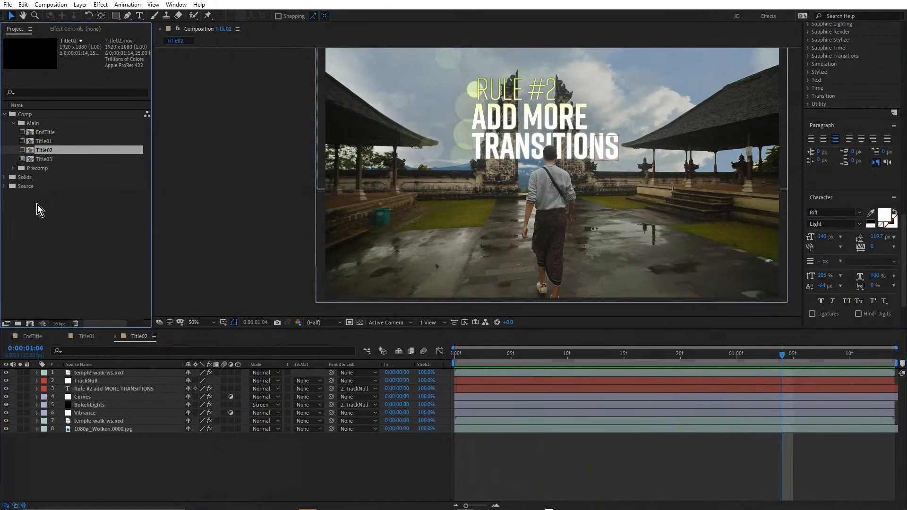
Solo the lower temple-walk-ws.mxf layer in Title02 and reveal the effects applied to it
{"action": "left_click", "coordinate": [98, 427]}
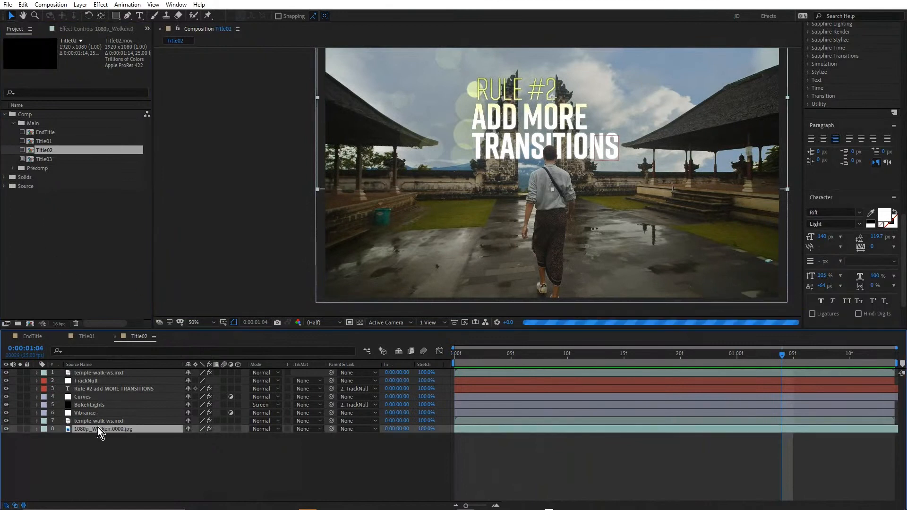
{"action": "left_click", "coordinate": [20, 421]}
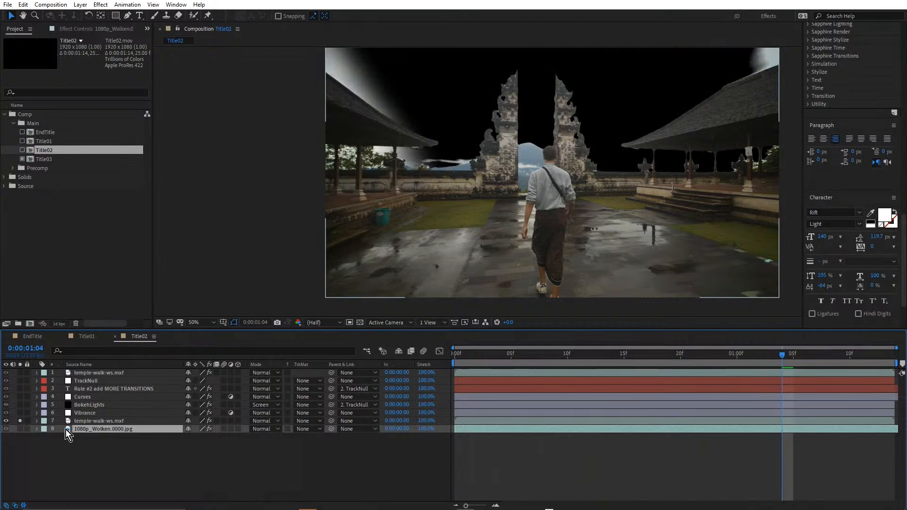
{"action": "left_click", "coordinate": [106, 422]}
{"action": "key", "text": "e"}
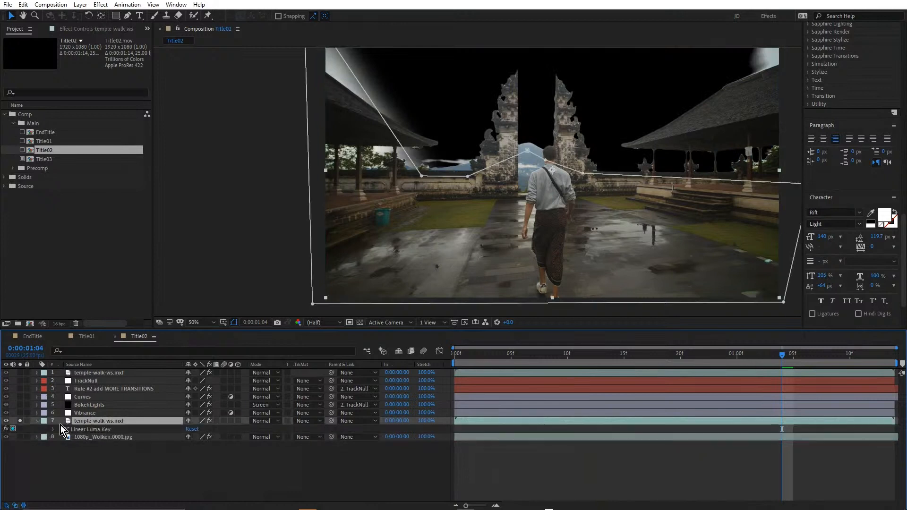
Toggle BCC Linear Luma Key off and back on to compare the original sky with the keyed-out one
{"action": "left_click", "coordinate": [7, 429]}
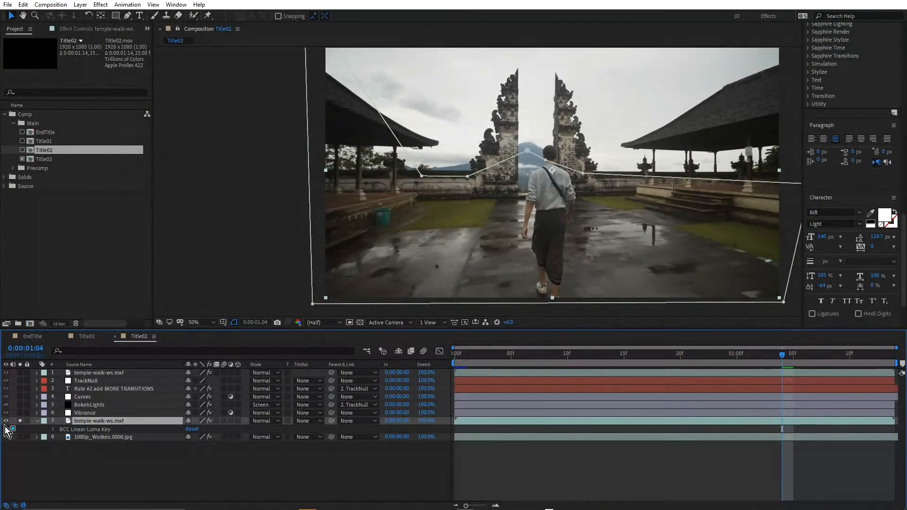
{"action": "left_click", "coordinate": [5, 426]}
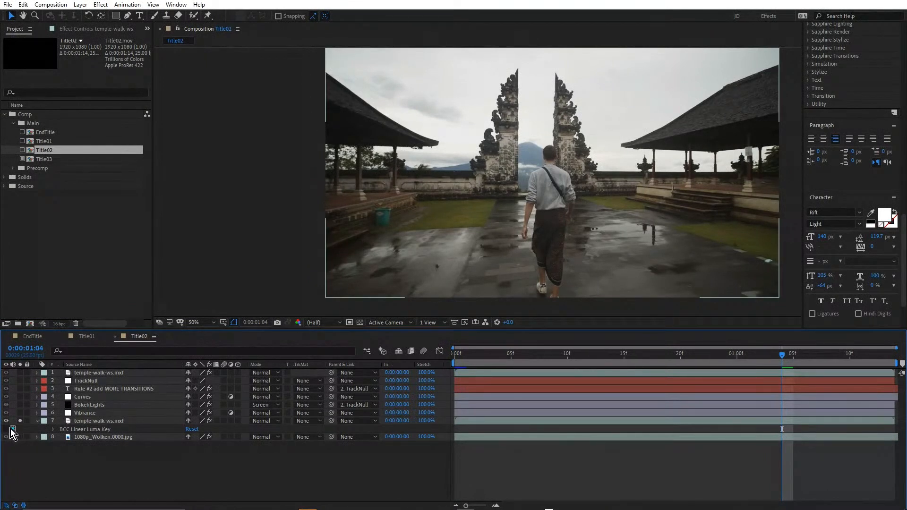
{"action": "left_click", "coordinate": [12, 428]}
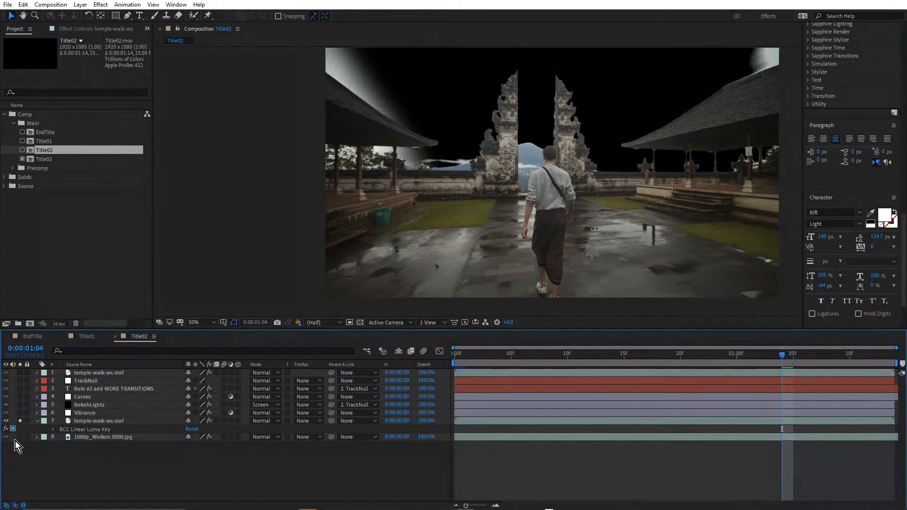
Solo the 1080p_Wolken.0000.jpg cloud layer as well, switching it off and on to compare the sky replacement
{"action": "left_click", "coordinate": [20, 437]}
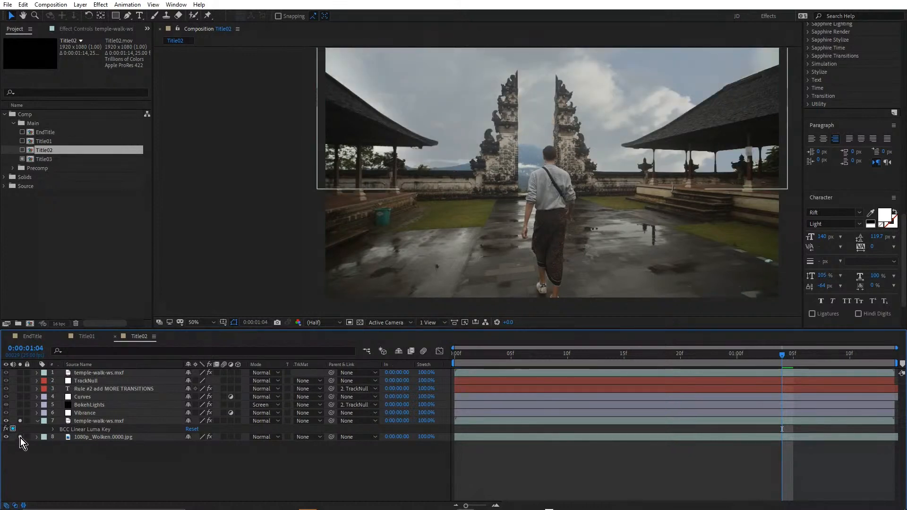
{"action": "left_click", "coordinate": [19, 437]}
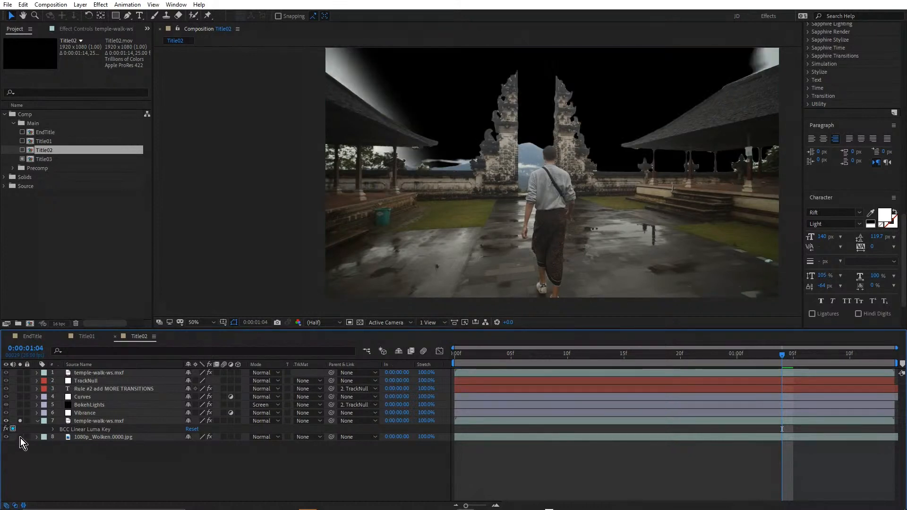
{"action": "left_click", "coordinate": [20, 437]}
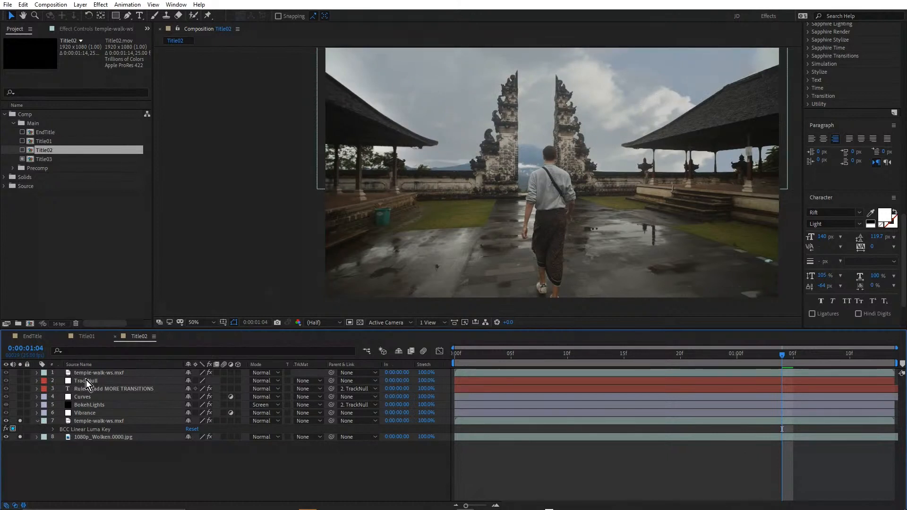
Add the Vibrance, BokehLights, Curves, Rule #2 title text and uppermost temple-walk-ws.mxf layers to the soloed layers
{"action": "left_click", "coordinate": [21, 413]}
{"action": "left_click", "coordinate": [21, 405]}
{"action": "left_click", "coordinate": [20, 397]}
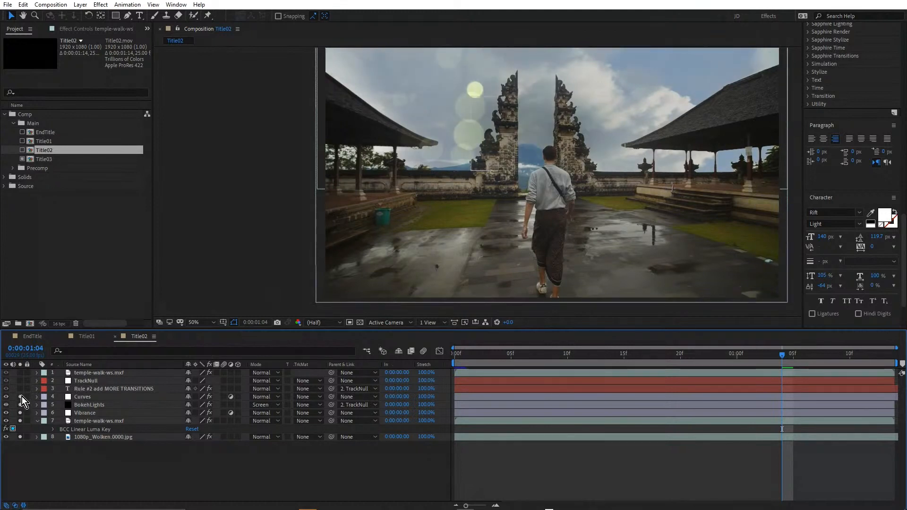
{"action": "left_click", "coordinate": [101, 390]}
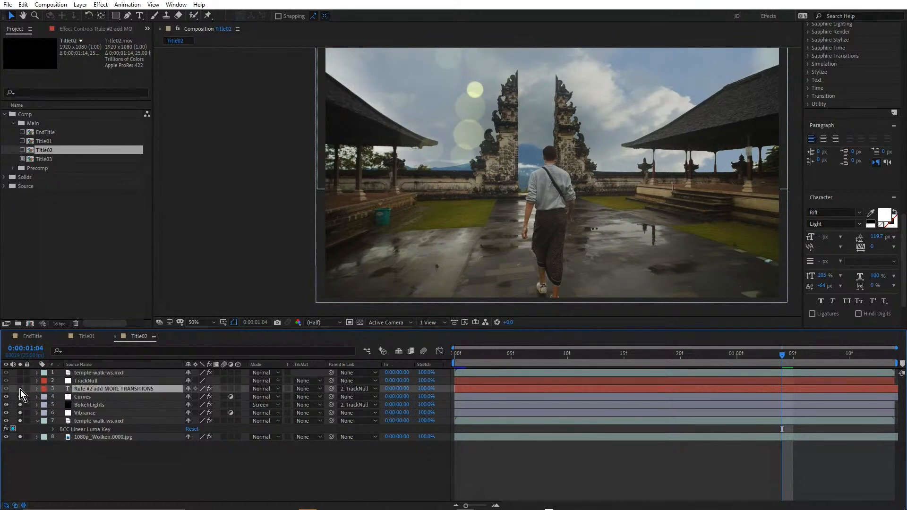
{"action": "left_click", "coordinate": [20, 389]}
{"action": "left_click", "coordinate": [20, 373]}
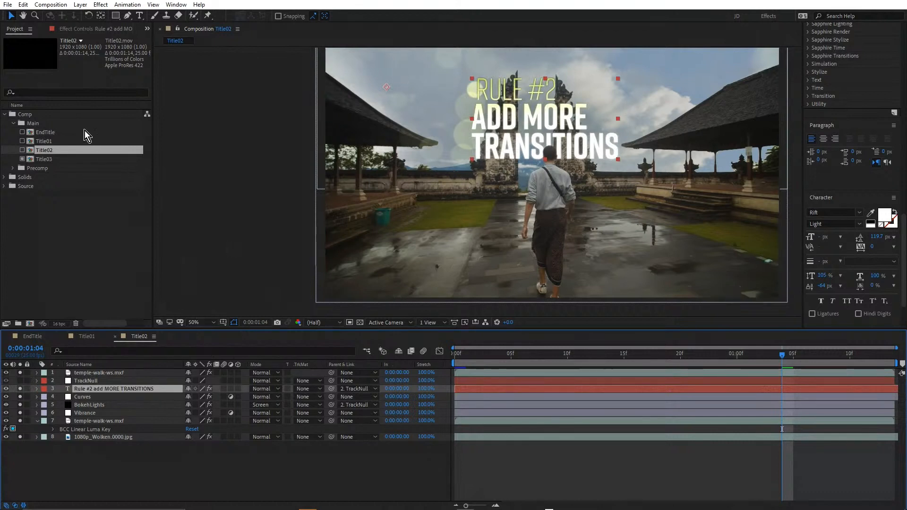
Open the Title03 composition and preview its animation, stopping at 0:00:37:18
{"action": "left_click", "coordinate": [40, 160]}
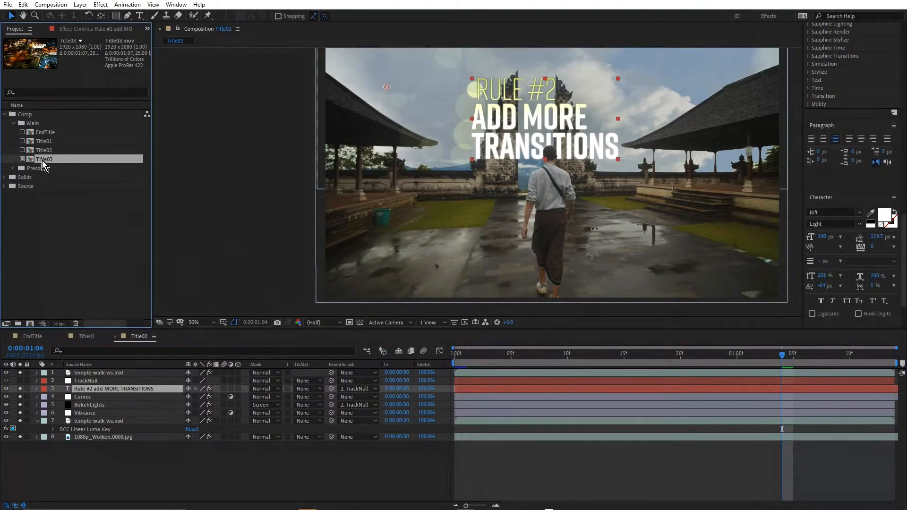
{"action": "double_click", "coordinate": [42, 160]}
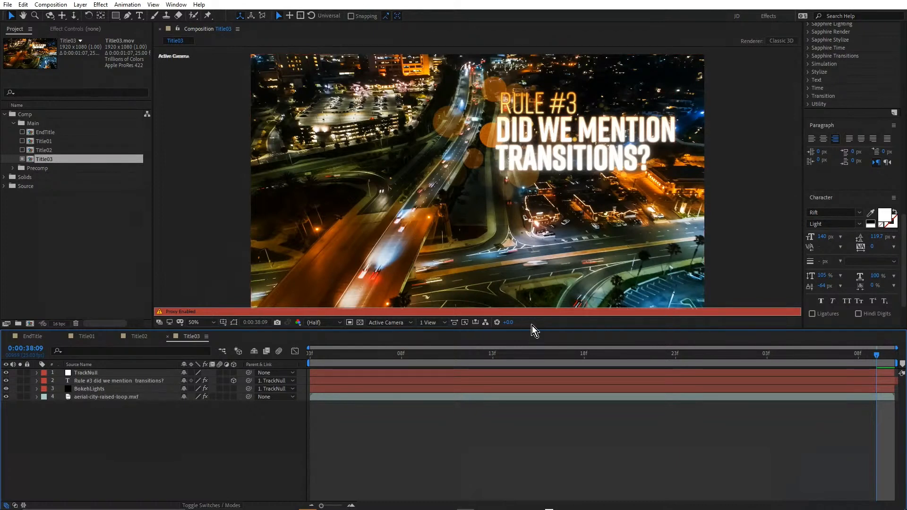
{"action": "key", "text": "space"}
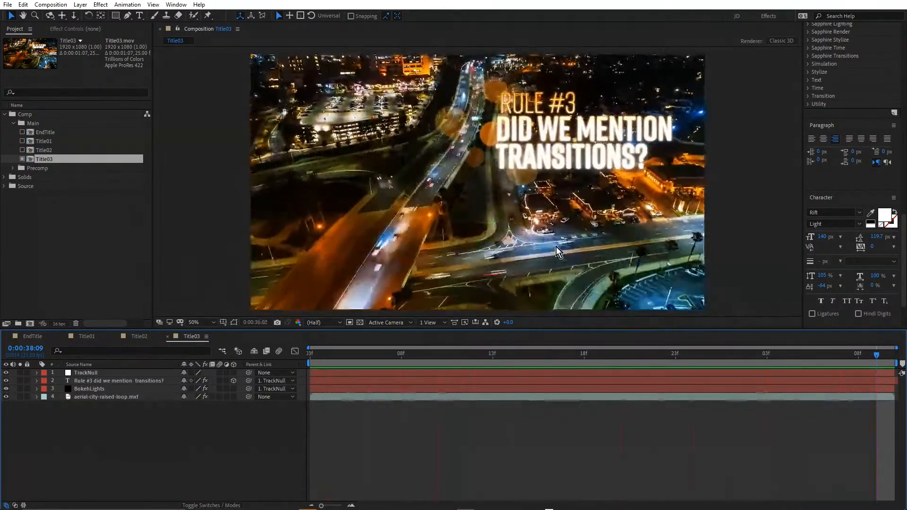
{"action": "key", "text": "space"}
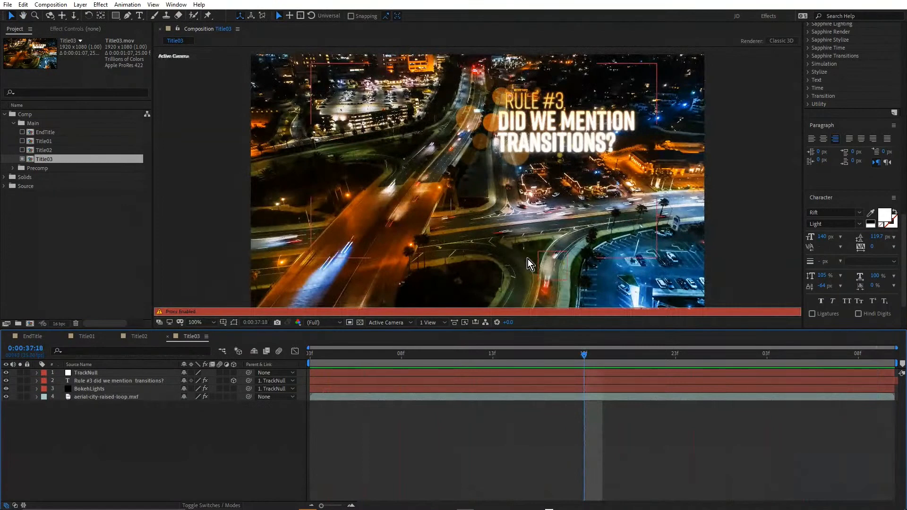
Inspect the road junction and tracked area below the Title03 title up close, then return to the full frame
{"action": "scroll", "coordinate": [528, 259], "scroll_direction": "up", "scroll_amount": 2}
{"action": "left_click_drag", "start_coordinate": [535, 139], "coordinate": [531, 106]}
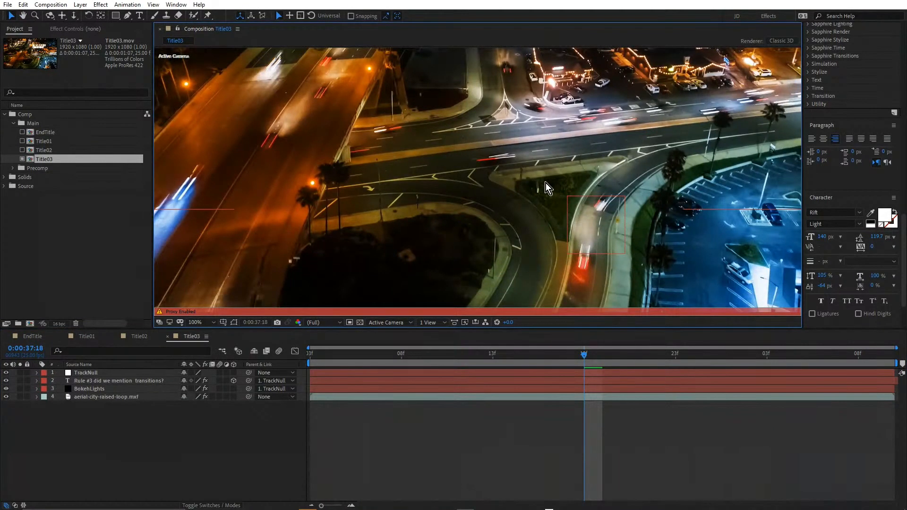
{"action": "scroll", "coordinate": [546, 183], "scroll_direction": "down", "scroll_amount": 2}
{"action": "left_click_drag", "start_coordinate": [544, 213], "coordinate": [552, 231]}
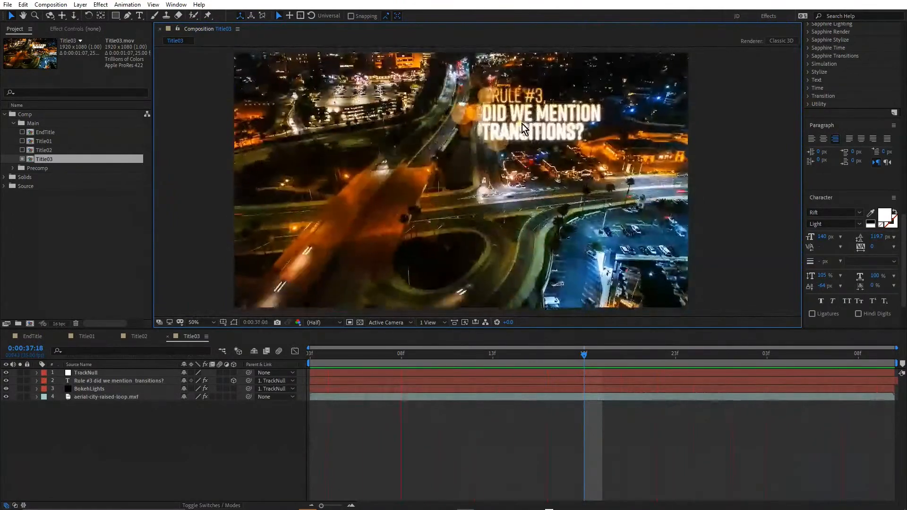
Examine the Rule #3 title's movement against the city footage close up and in full frame, stopping playback at 0:00:38:07
{"action": "scroll", "coordinate": [540, 129], "scroll_direction": "up", "scroll_amount": 2}
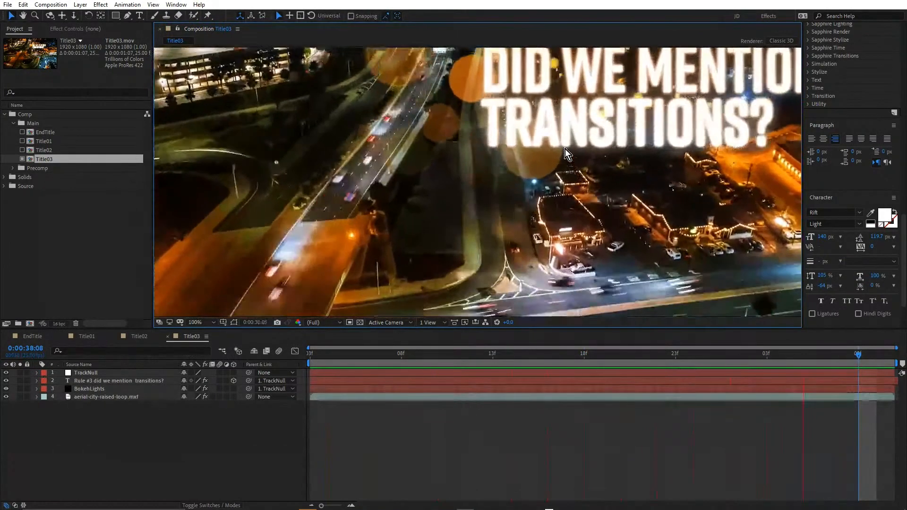
{"action": "key", "text": "space"}
{"action": "scroll", "coordinate": [564, 149], "scroll_direction": "down", "scroll_amount": 2}
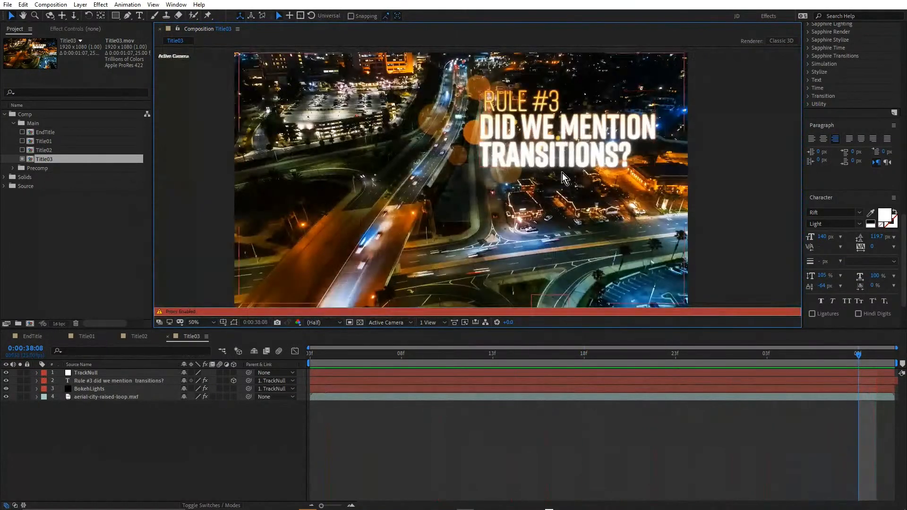
{"action": "key", "text": "space"}
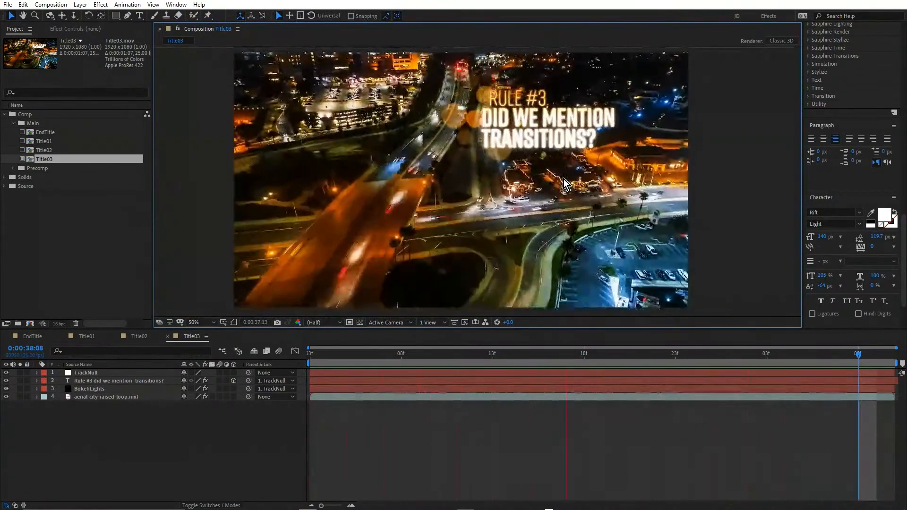
{"action": "key", "text": "space"}
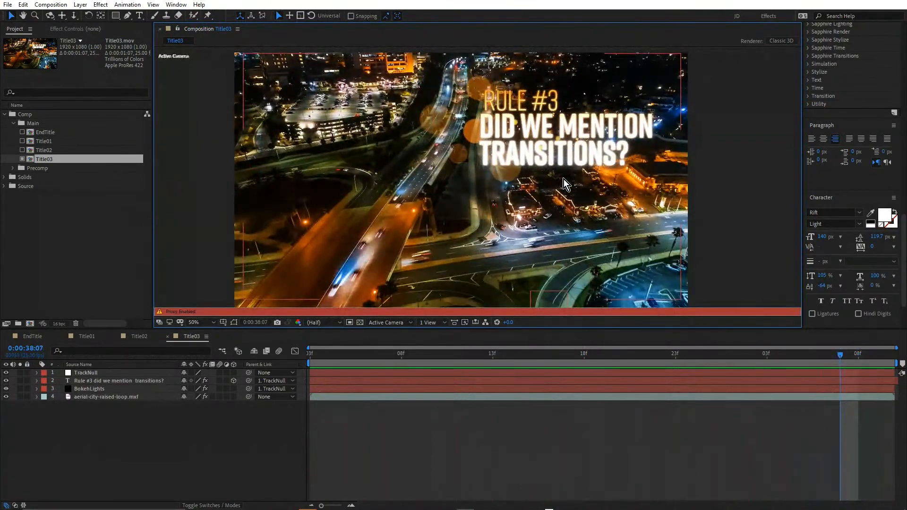